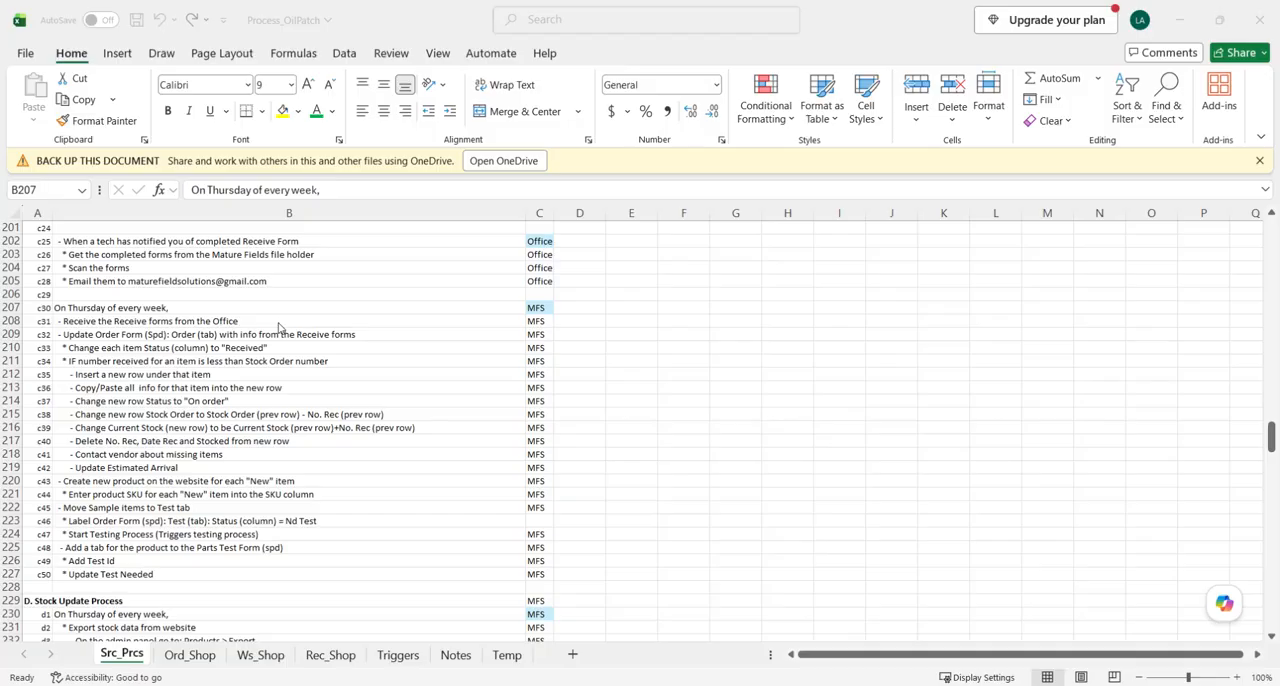
- Review the Thursday instructions in section C, Weekly Receiving Process, on the Src_Prcs sheet
scroll(230, 345, "up", 9)
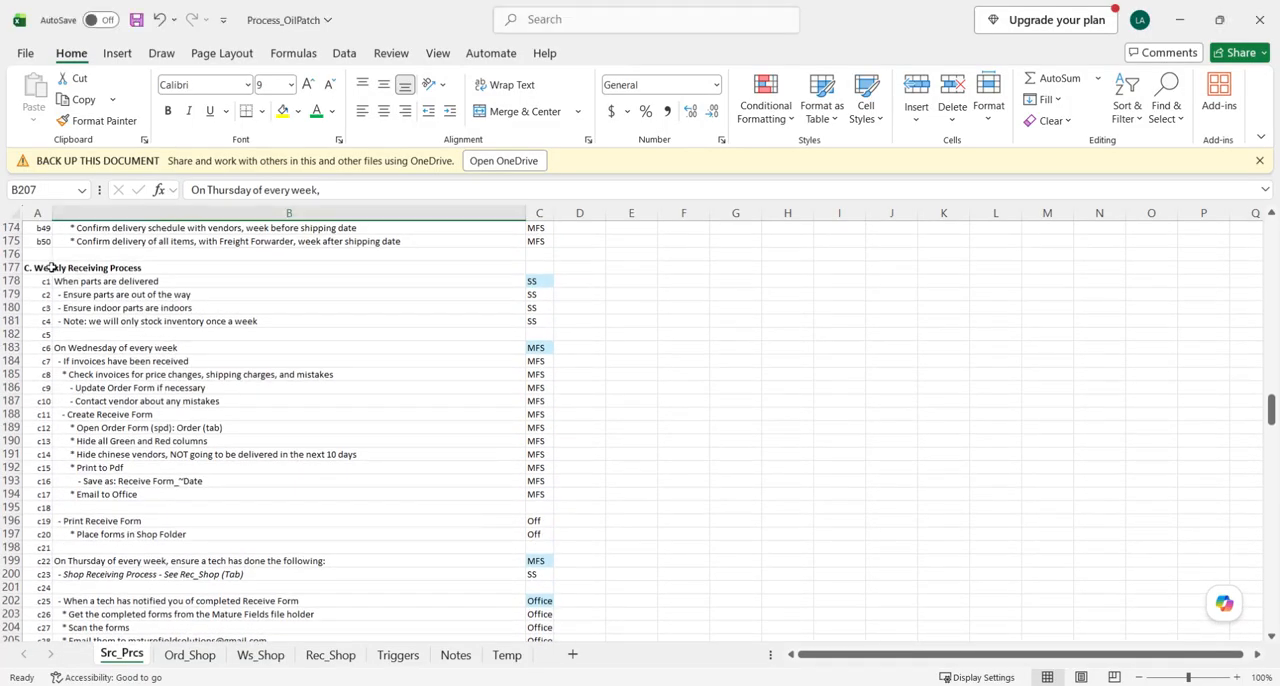
left_click(15, 268)
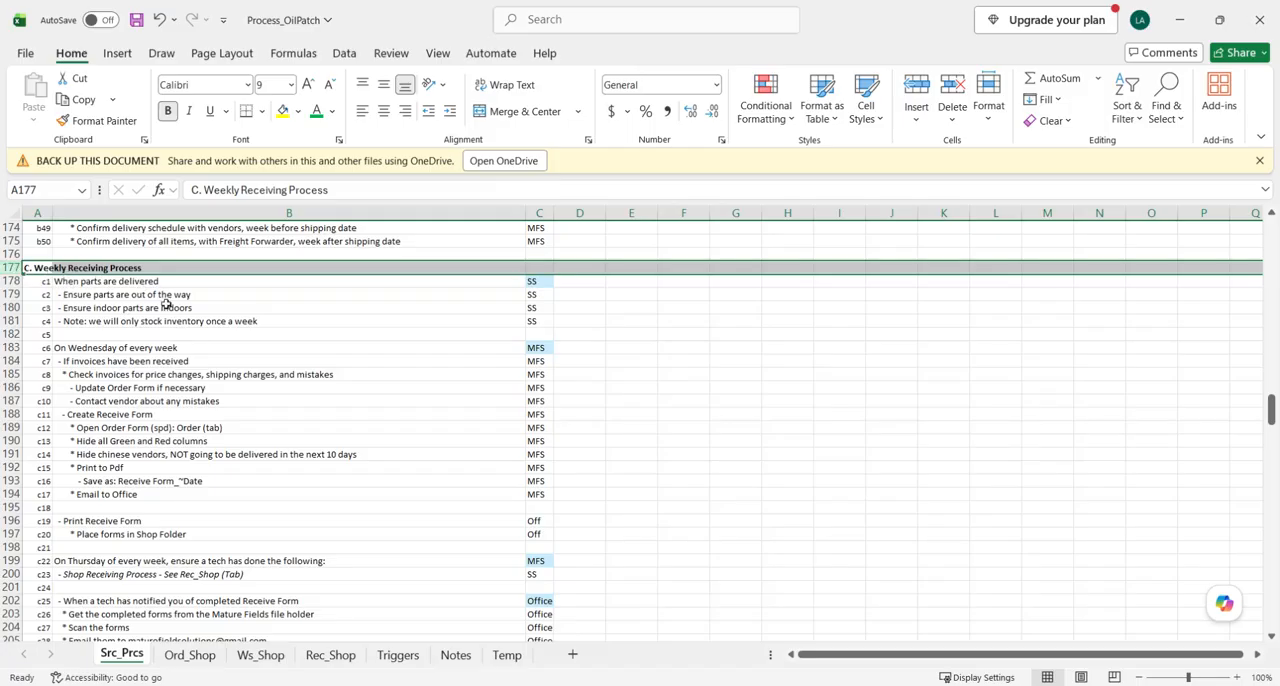
scroll(170, 310, "down", 9)
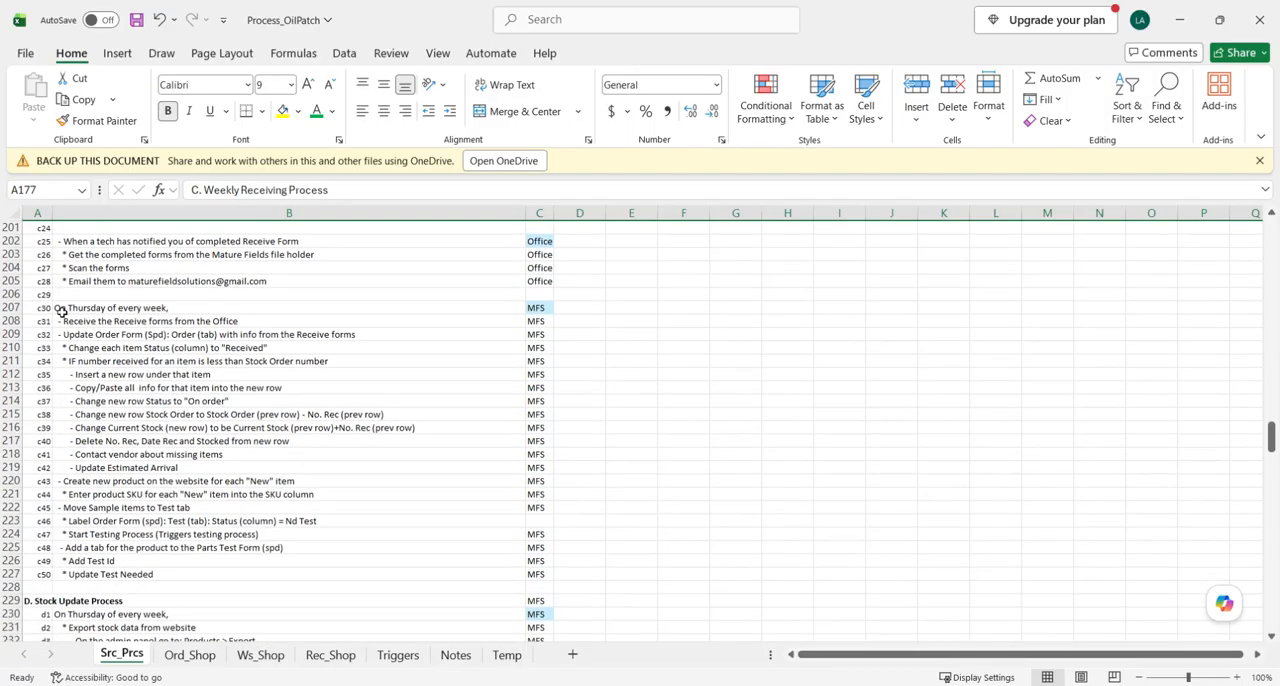
left_click_drag(5, 308, 6, 575)
scroll(248, 483, "down", 1)
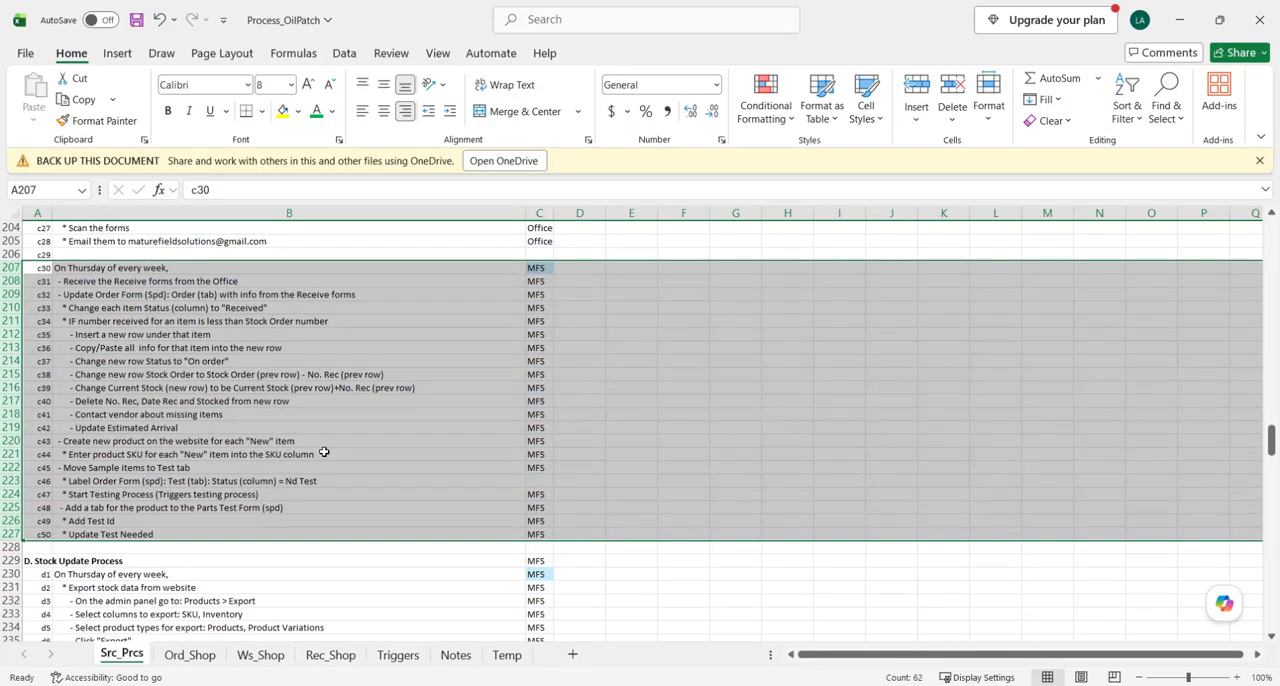
left_click(240, 269)
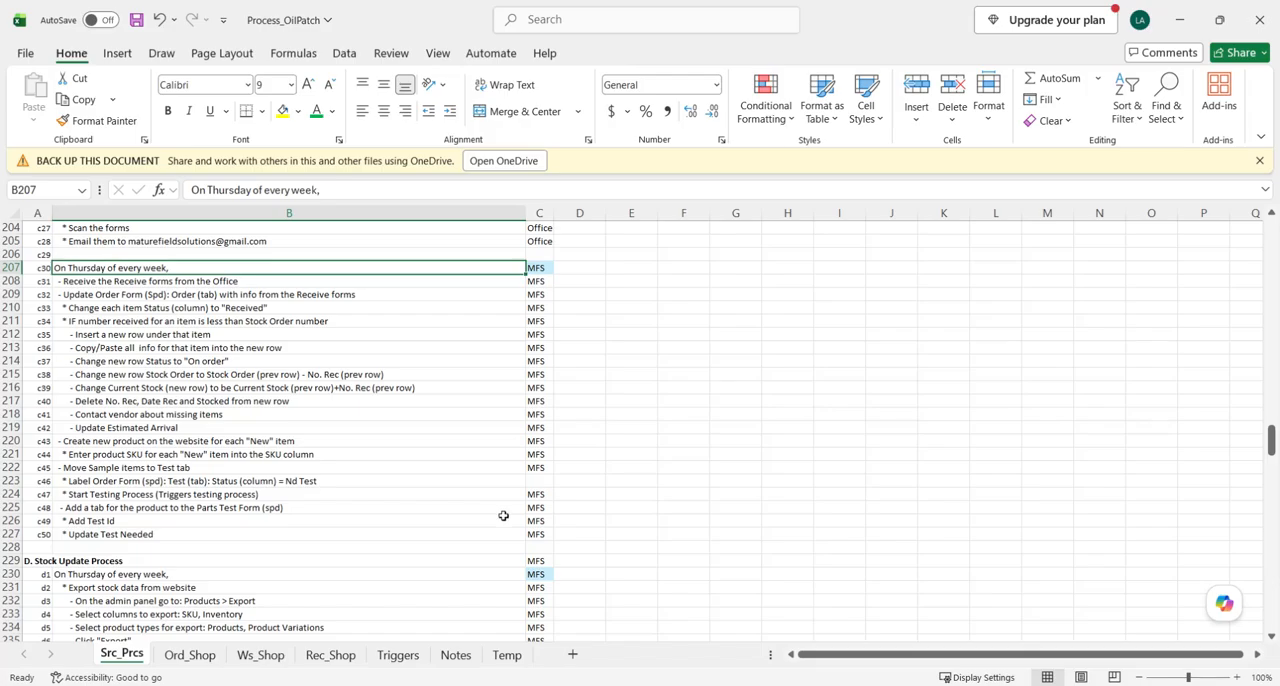
- Switch to OPD_Recieve_Form_8_7_2026.pdf in the browser and look over the handwritten receiving entries on both pages
left_click(427, 685)
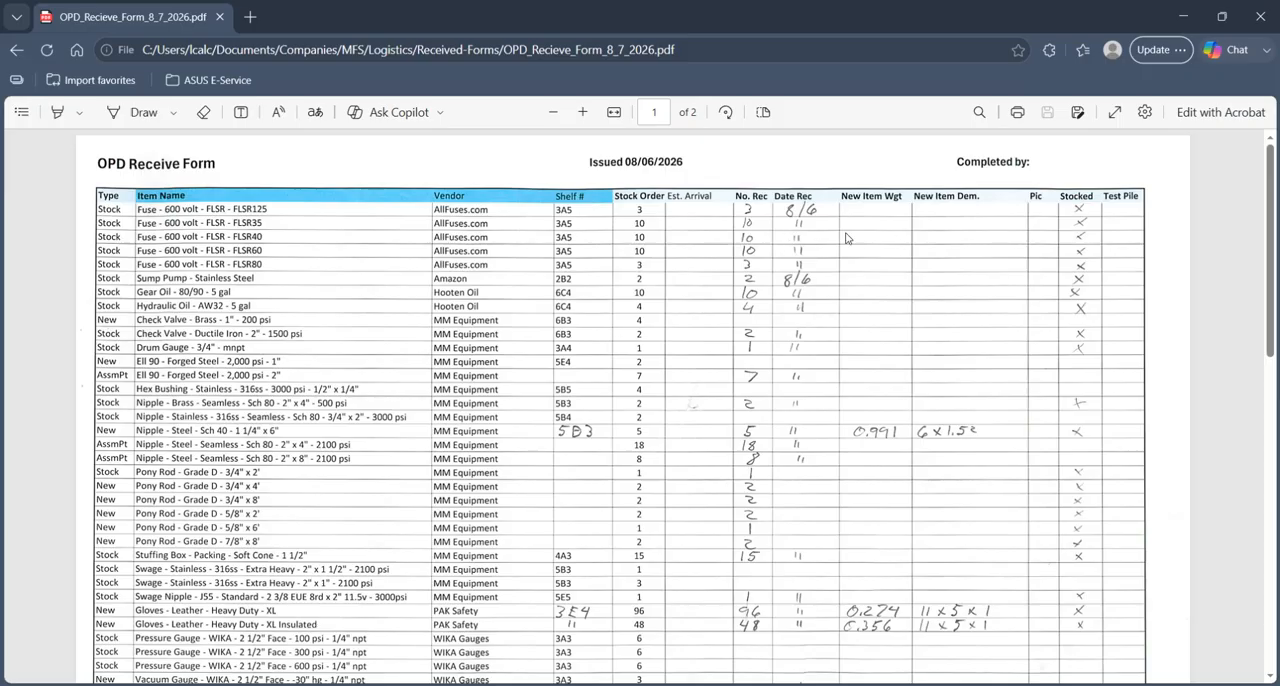
scroll(790, 238, "down", 6)
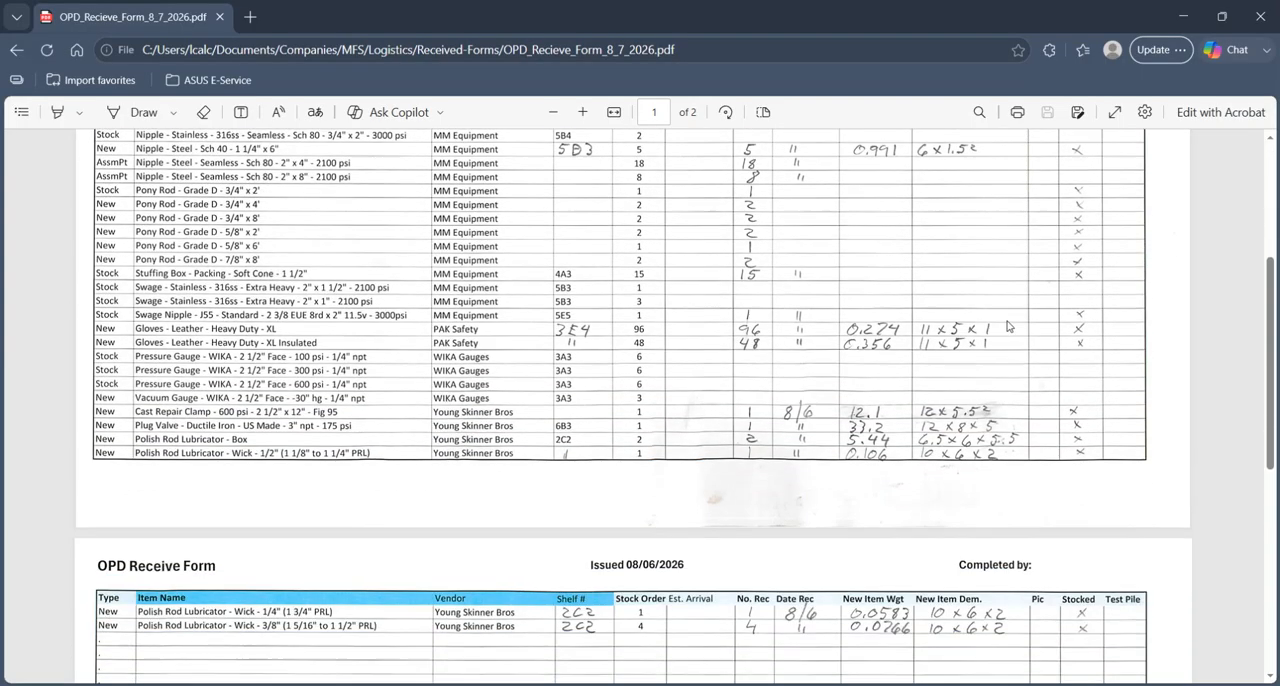
scroll(855, 440, "up", 6)
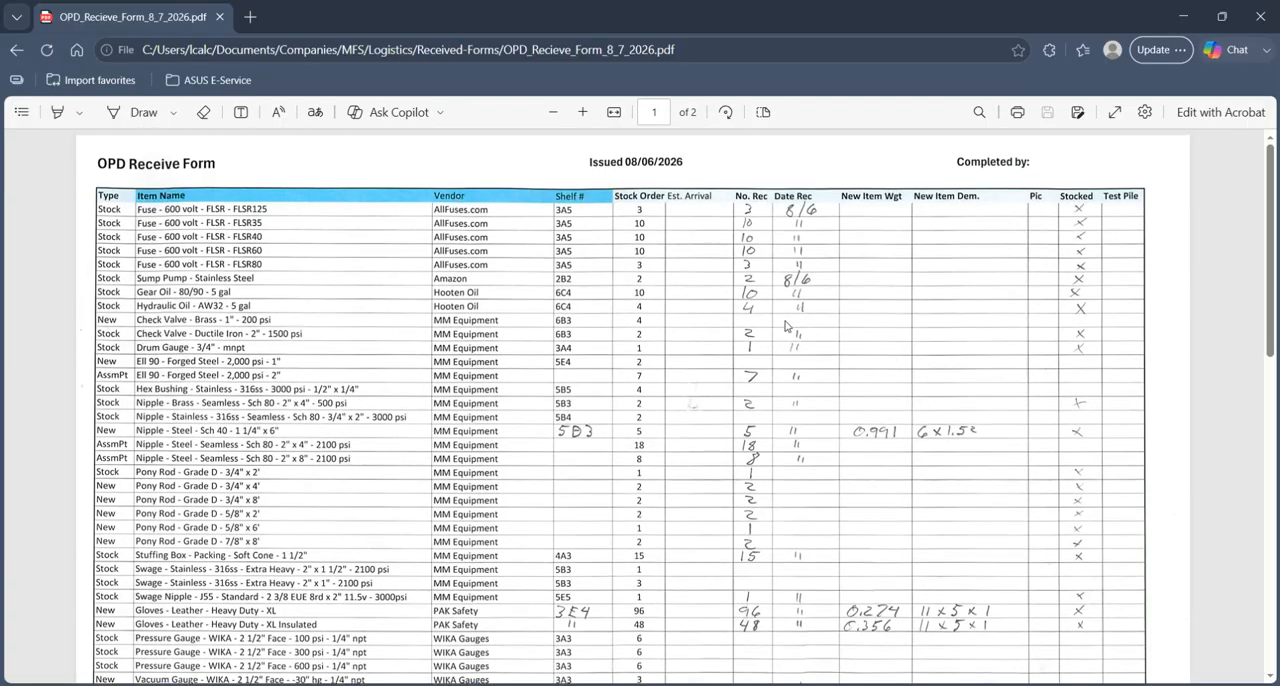
- Switch to the OrderForm workbook and look through the item list on the Order sheet
mouse_move(410, 640)
left_click(413, 604)
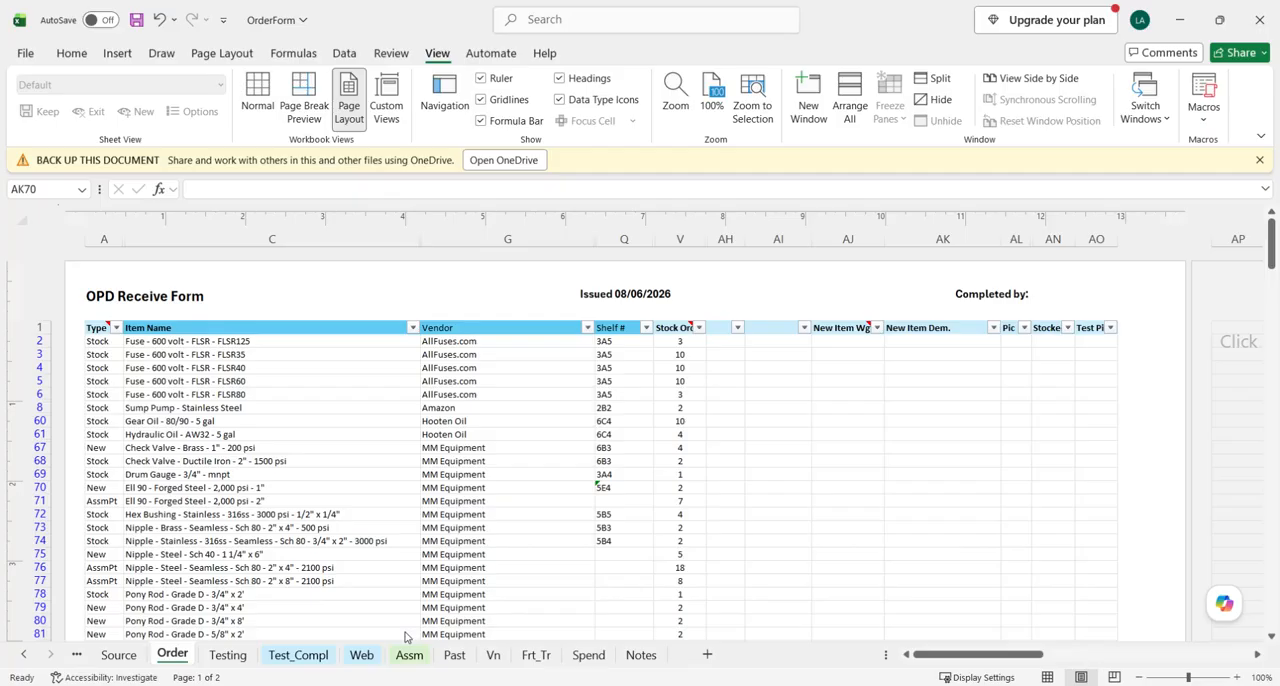
scroll(857, 452, "down", 1)
scroll(857, 452, "up", 1)
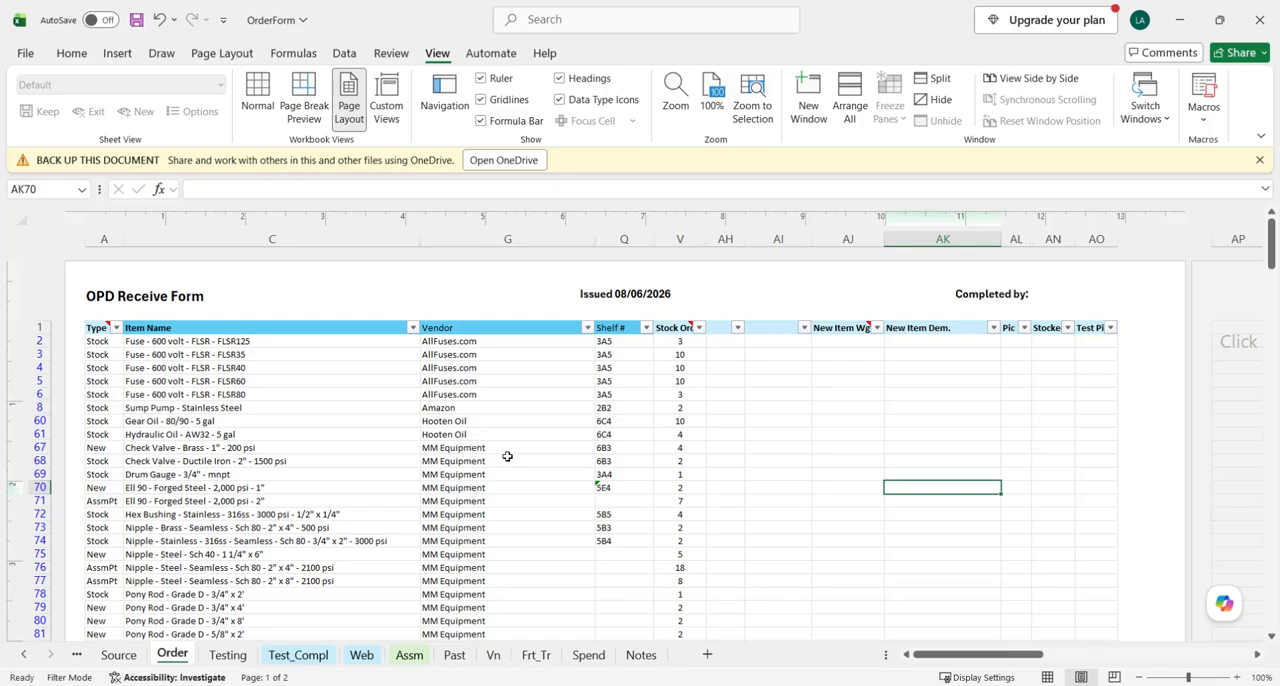
scroll(524, 394, "down", 1)
scroll(530, 410, "up", 1)
scroll(525, 386, "down", 3)
scroll(410, 380, "up", 3)
scroll(420, 398, "down", 1)
scroll(500, 415, "up", 1)
scroll(470, 410, "down", 1)
scroll(478, 412, "down", 1)
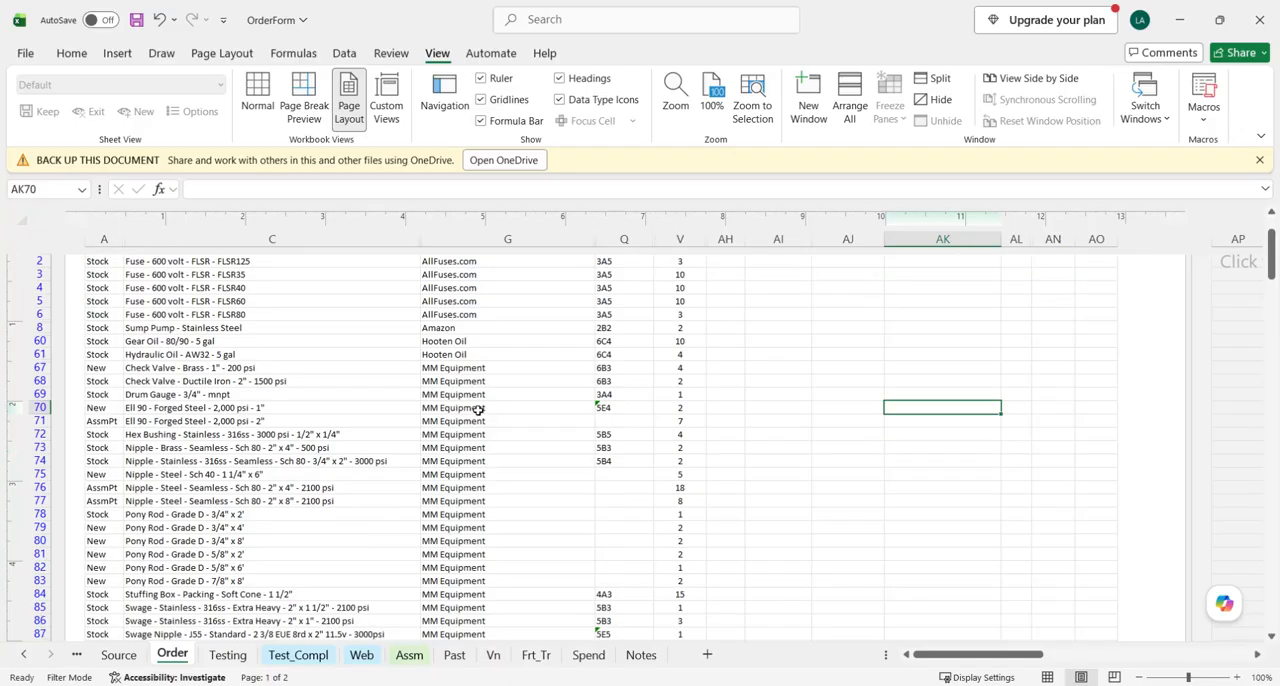
scroll(540, 430, "down", 1)
scroll(540, 450, "up", 2)
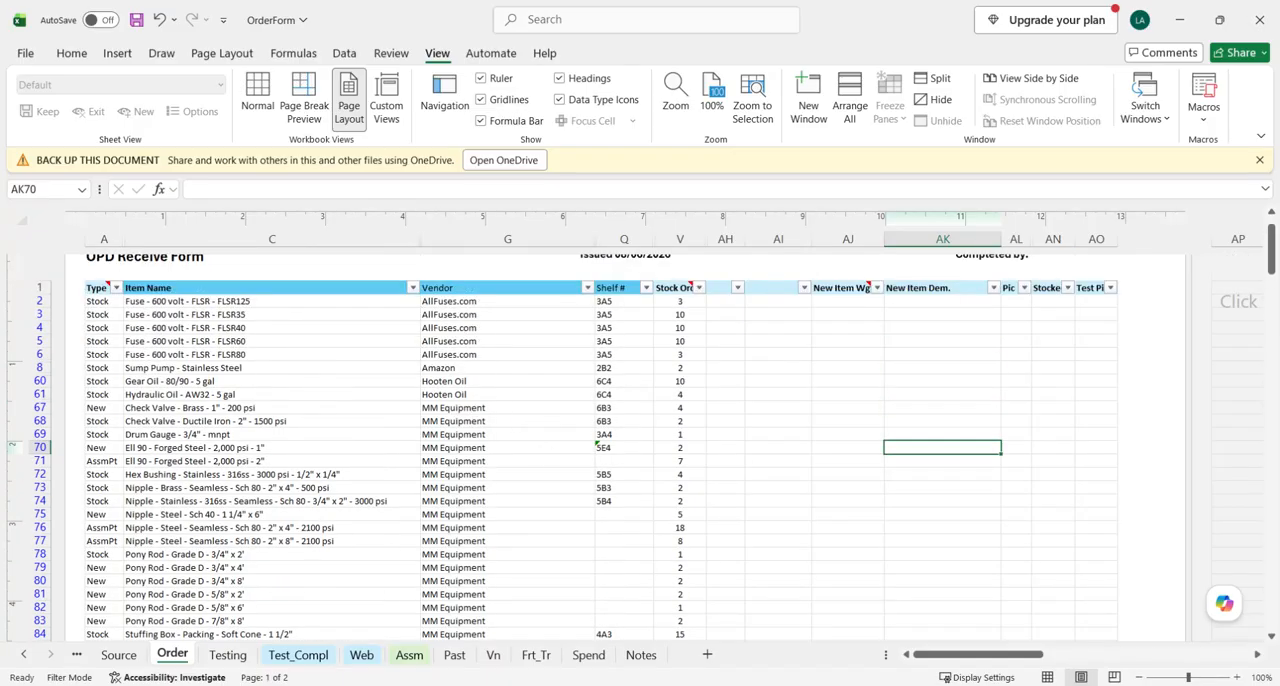
- Return to the receive form PDF and check its item rows against the order list
key("alt+Tab")
scroll(547, 383, "down", 5)
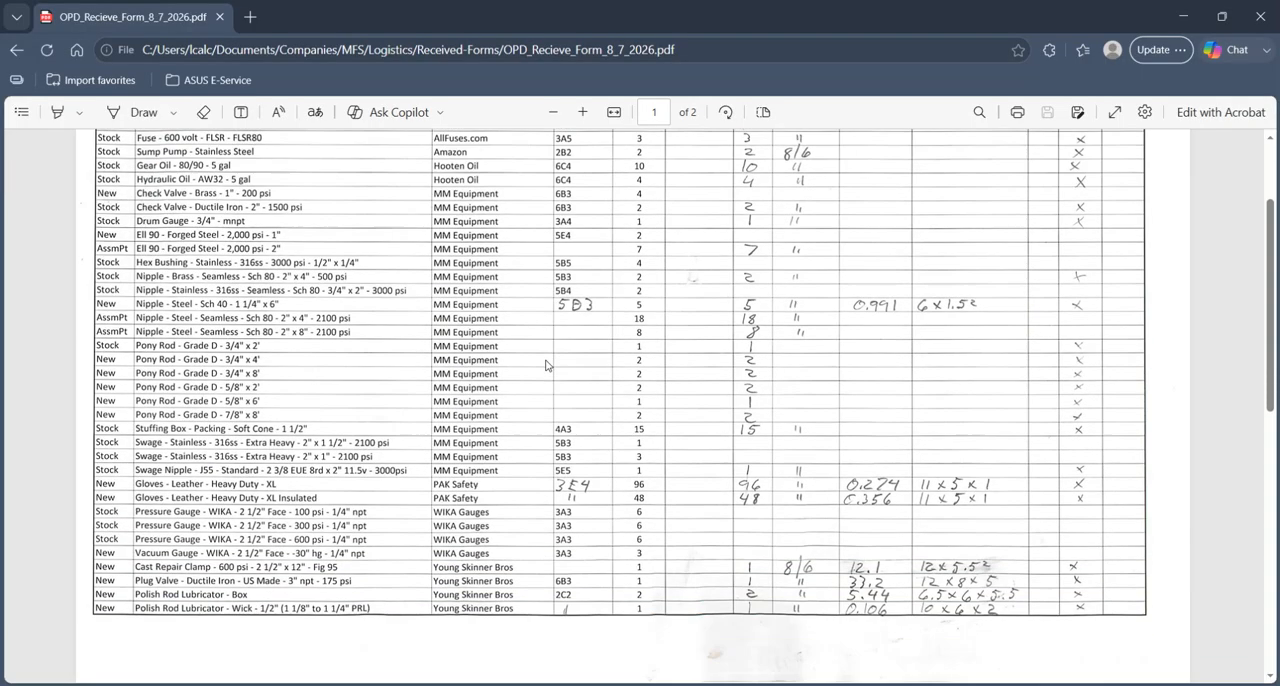
scroll(540, 406, "up", 1)
scroll(537, 408, "up", 4)
scroll(338, 383, "down", 1)
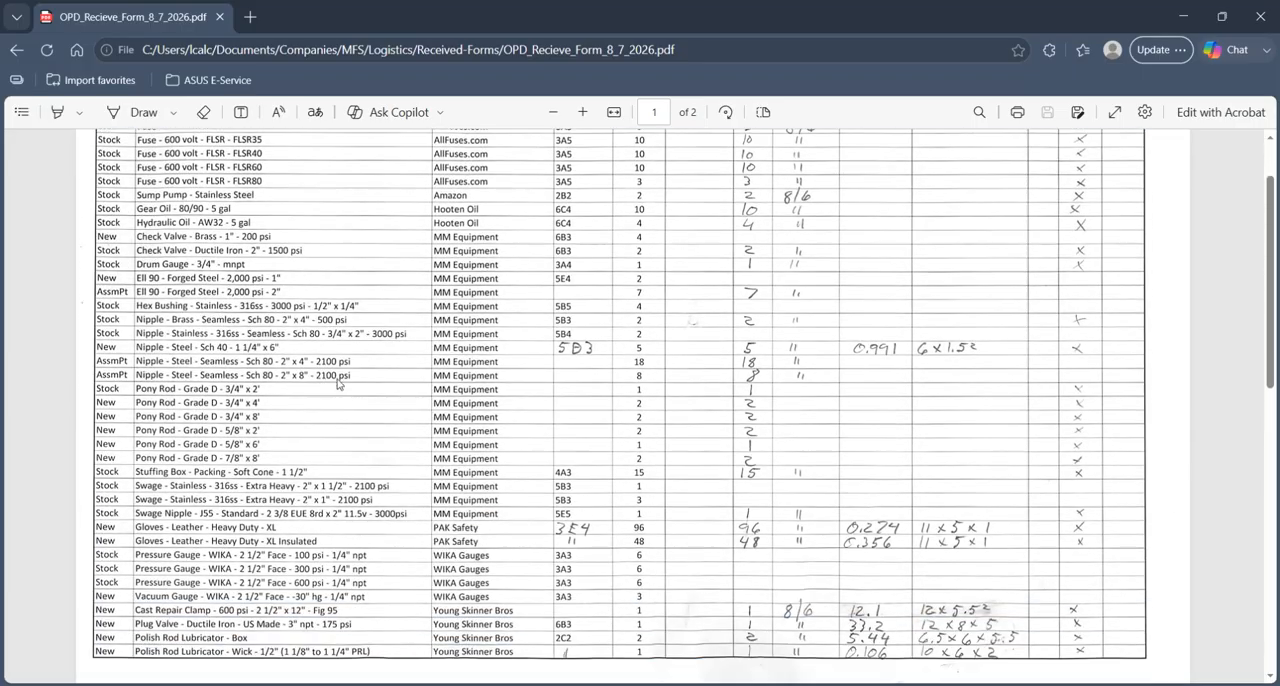
scroll(325, 330, "up", 1)
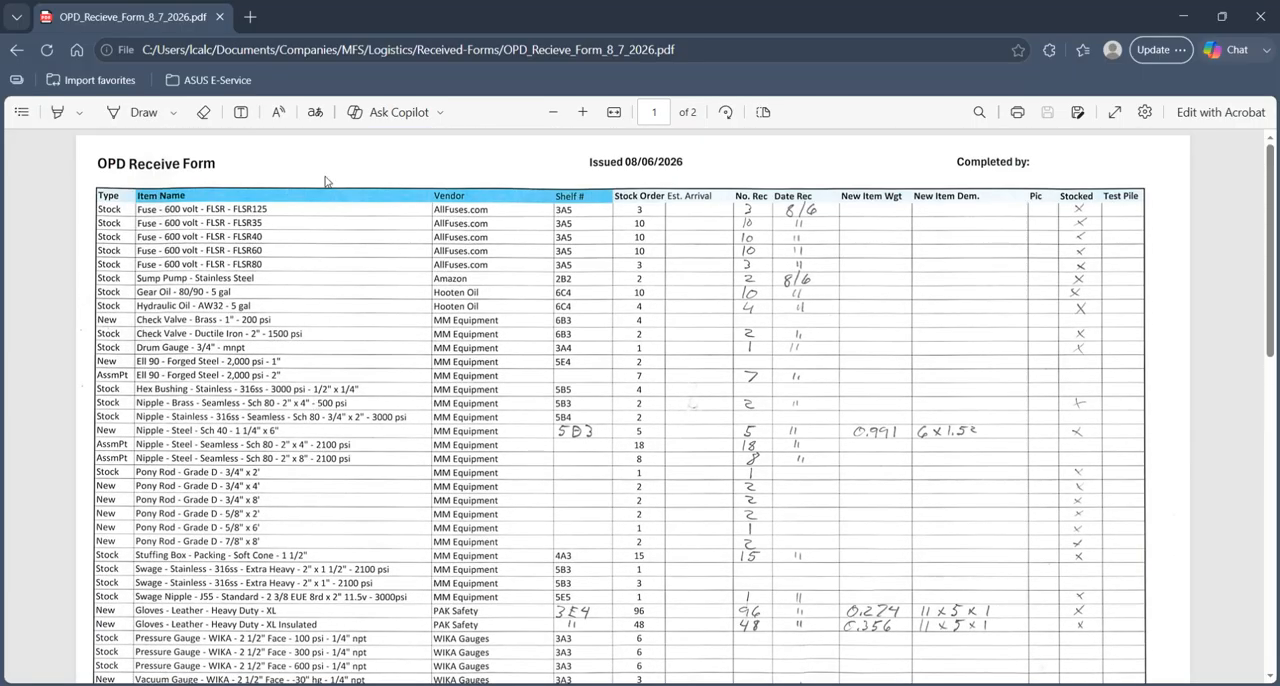
- Go back to the OrderForm workbook and display the Order sheet in Normal view
left_click(1183, 19)
left_click(250, 402)
scroll(257, 366, "up", 1)
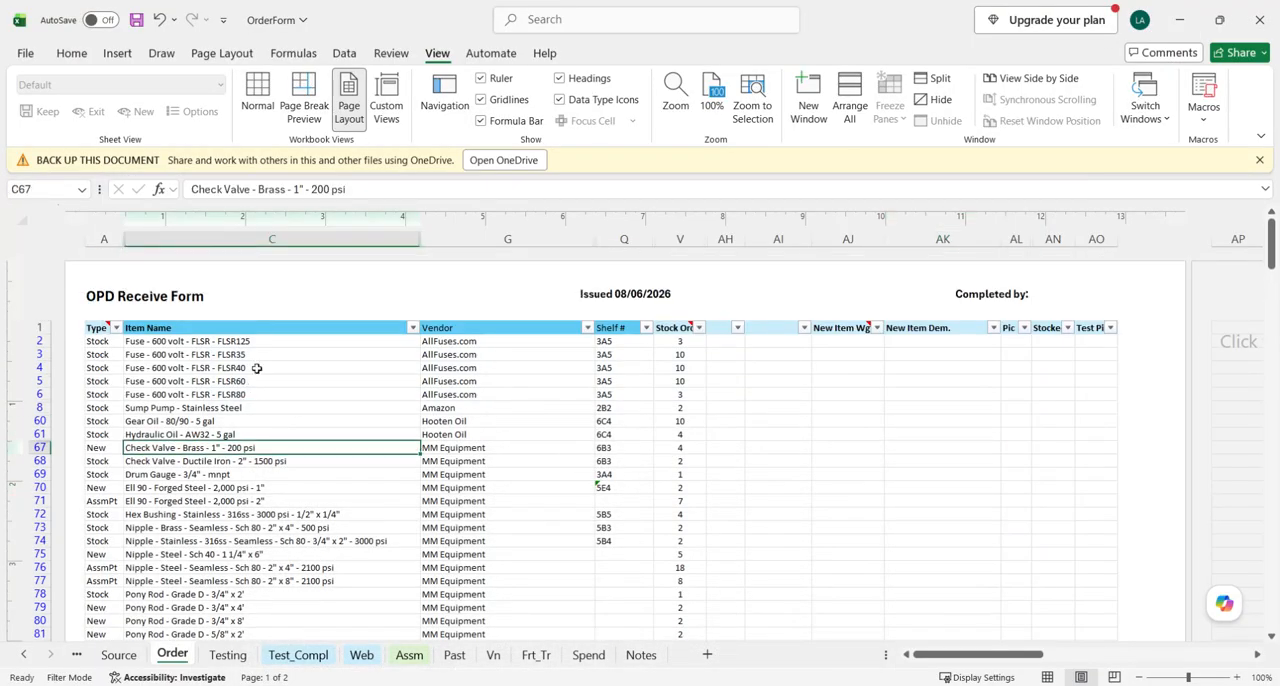
left_click(257, 96)
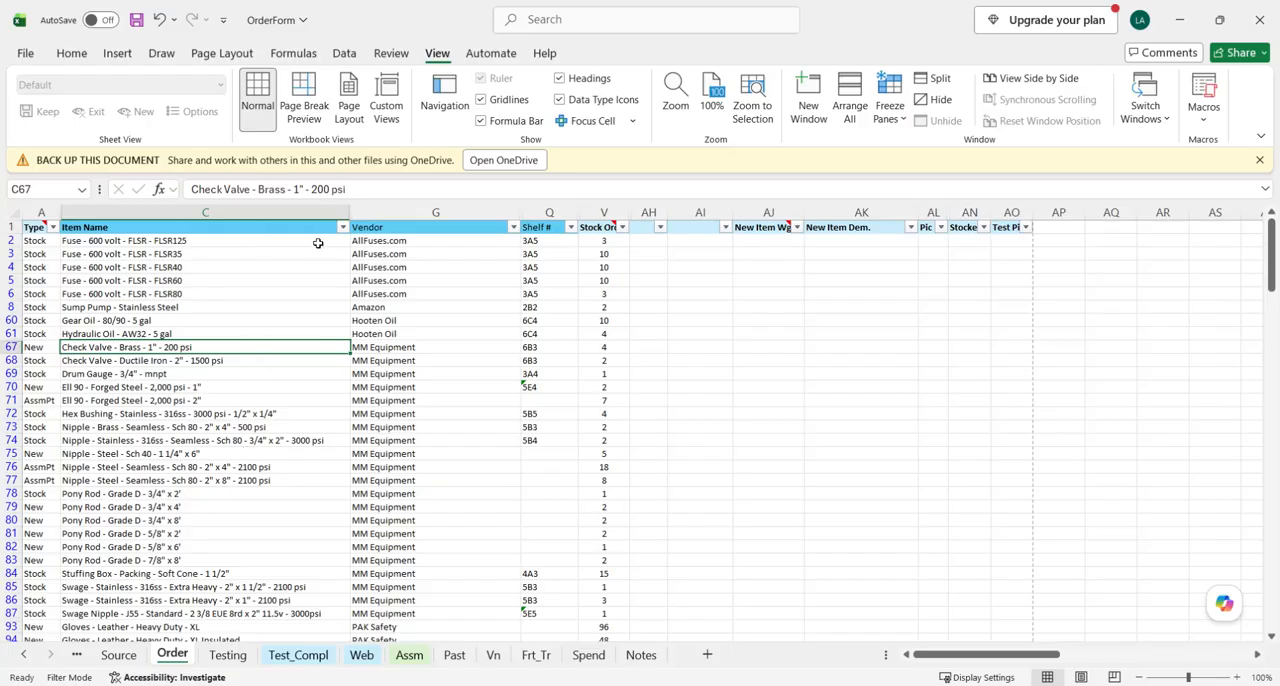
- Compare the item names and vendors on the Order sheet with both pages of the receive form PDF
left_click_drag(244, 243, 252, 290)
left_click_drag(397, 246, 401, 311)
scroll(343, 376, "down", 2)
scroll(343, 376, "up", 2)
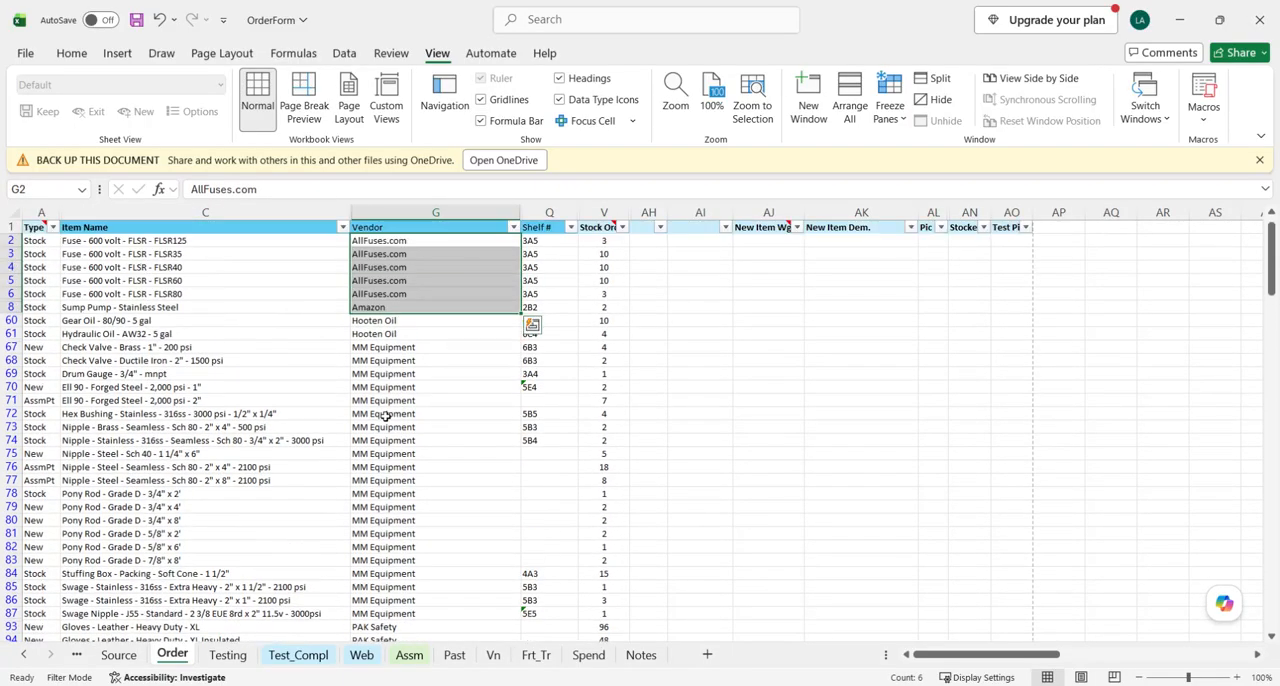
left_click_drag(187, 245, 226, 518)
scroll(296, 545, "down", 3)
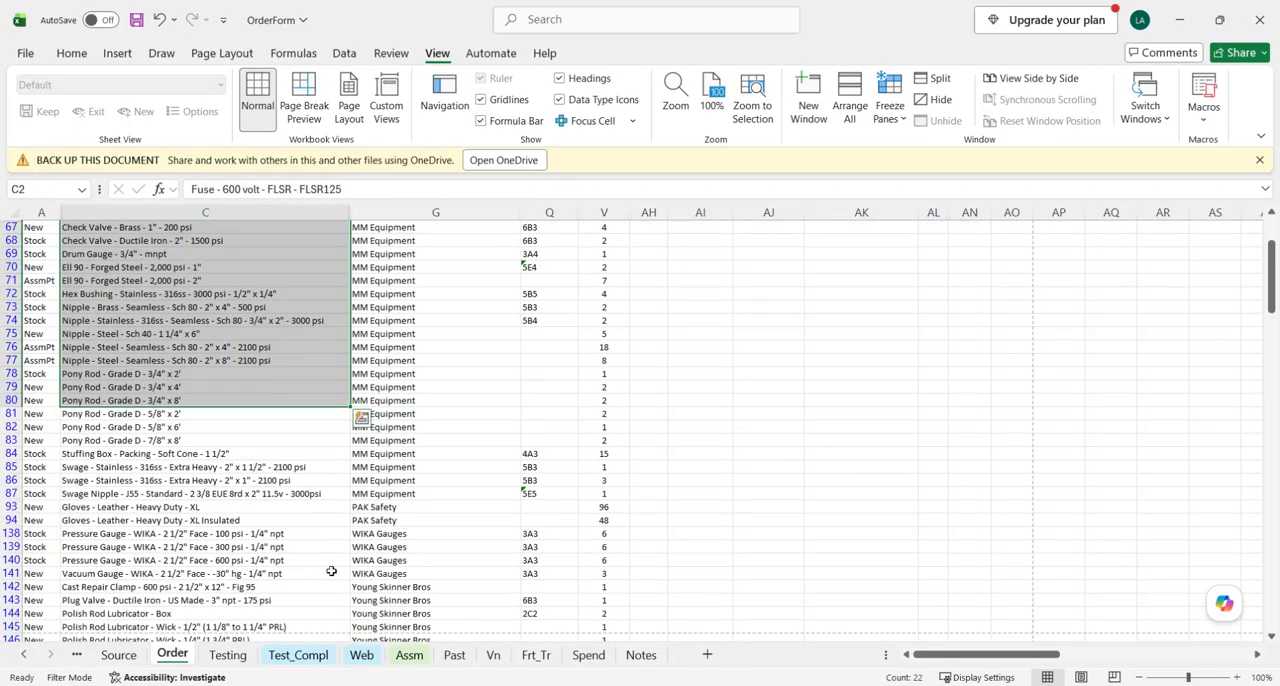
key("alt+Tab")
scroll(366, 345, "down", 5)
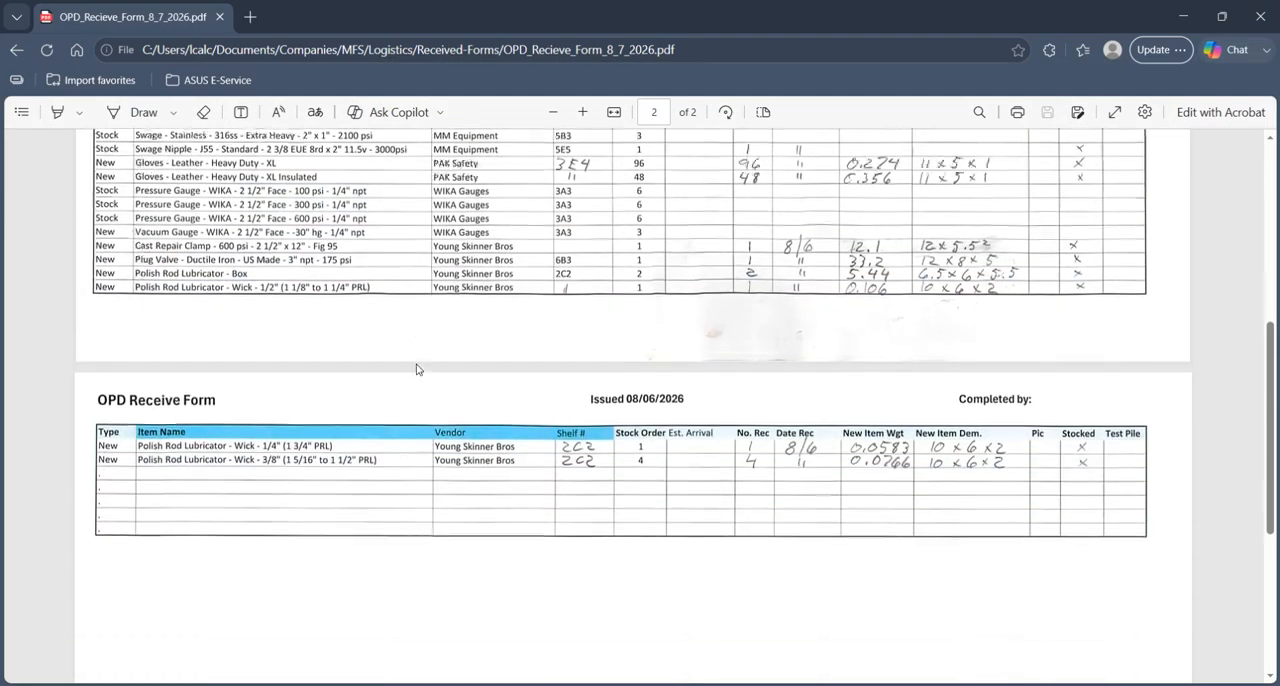
scroll(420, 366, "up", 5)
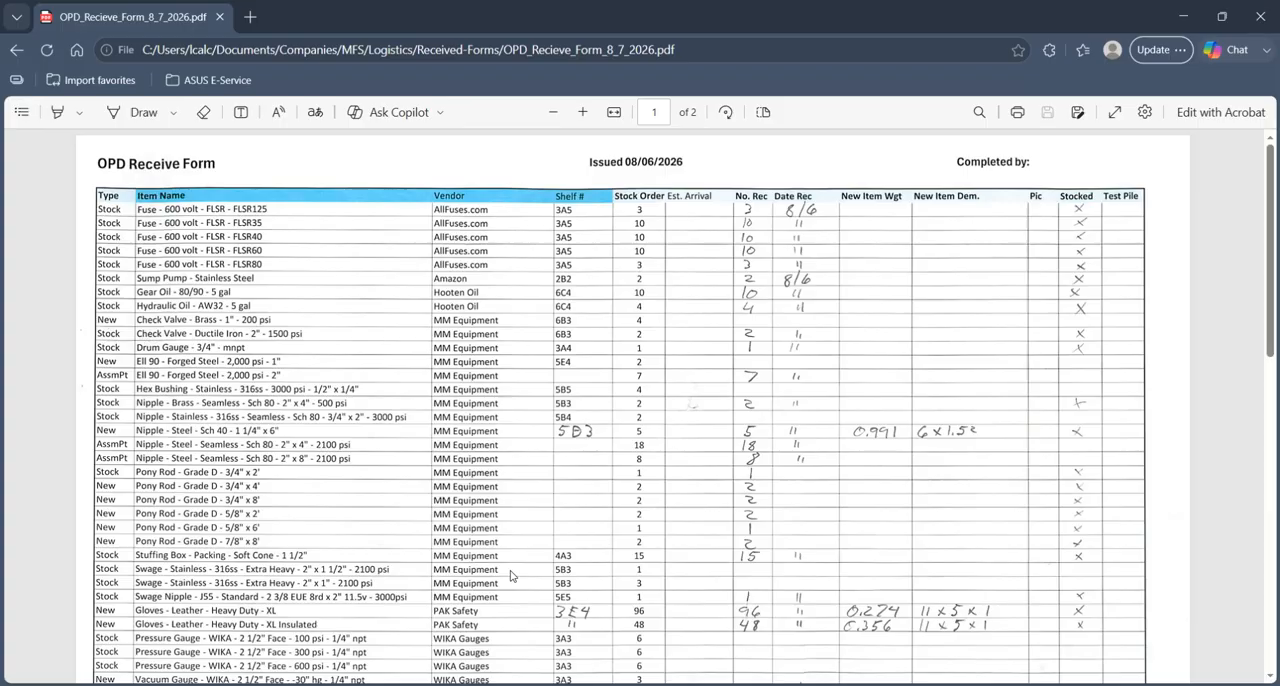
- Switch to the Process_OilPatch workbook and read instructions c31 and c32 about receiving the forms and updating the Order Form
mouse_move(508, 685)
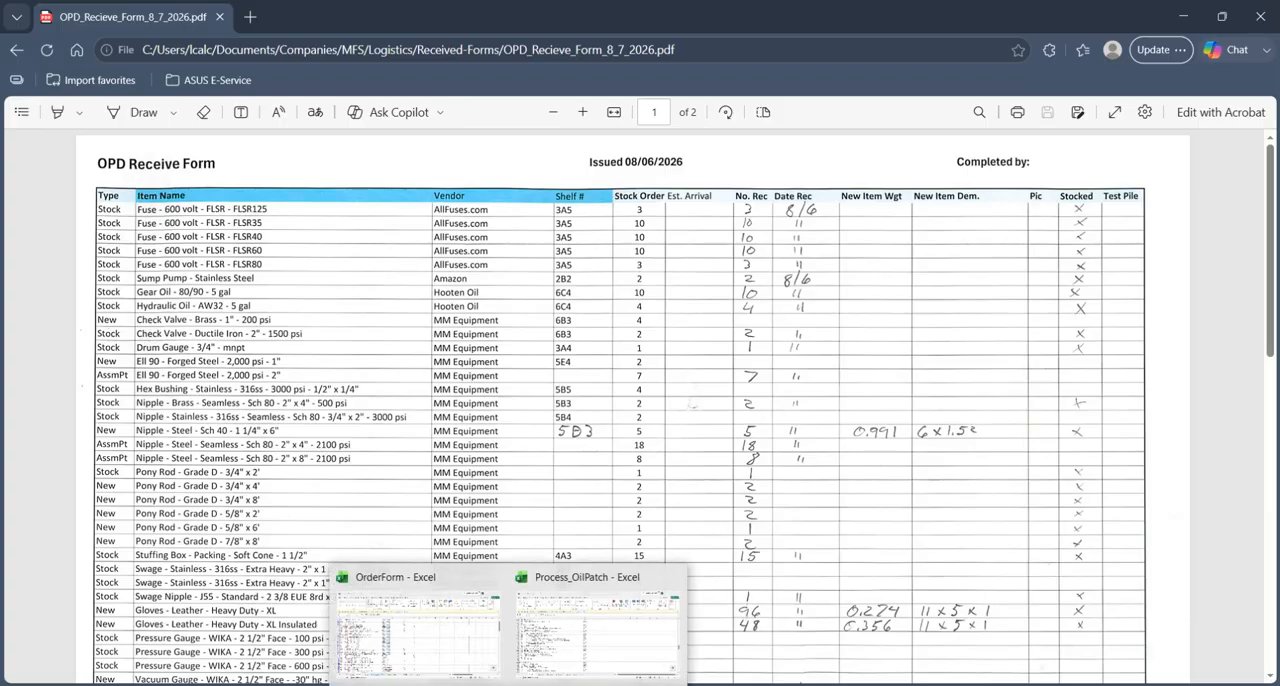
left_click(576, 642)
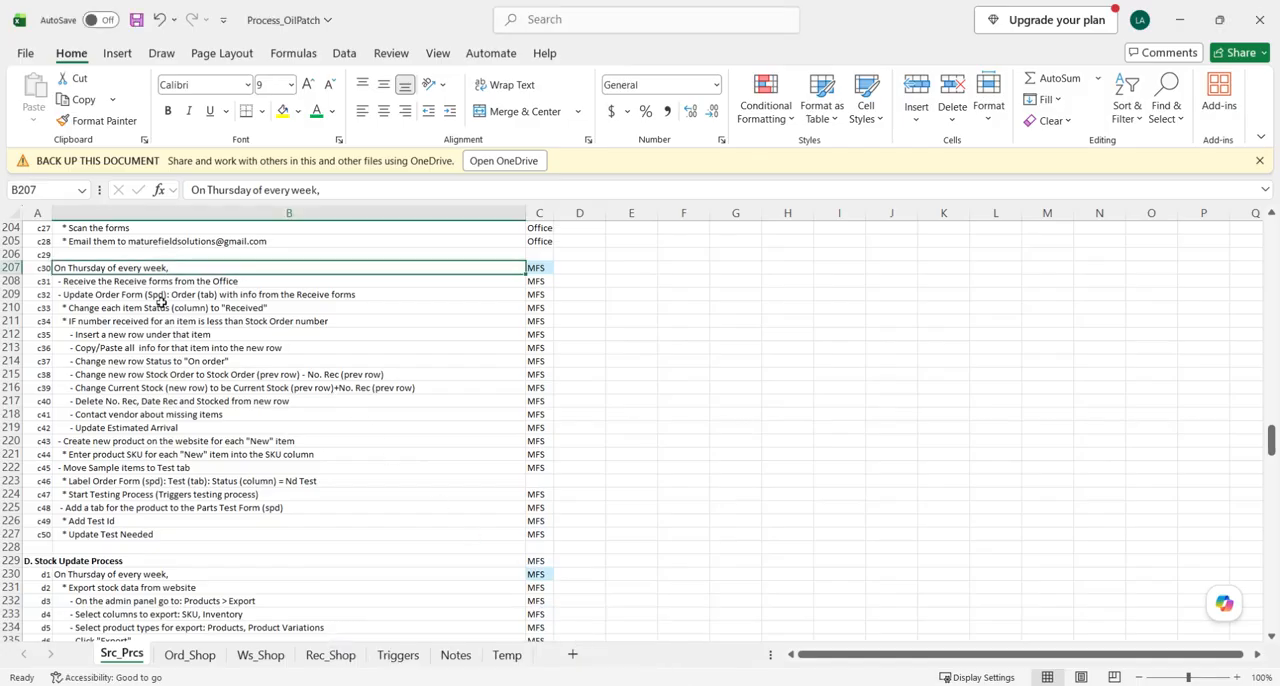
left_click(102, 284)
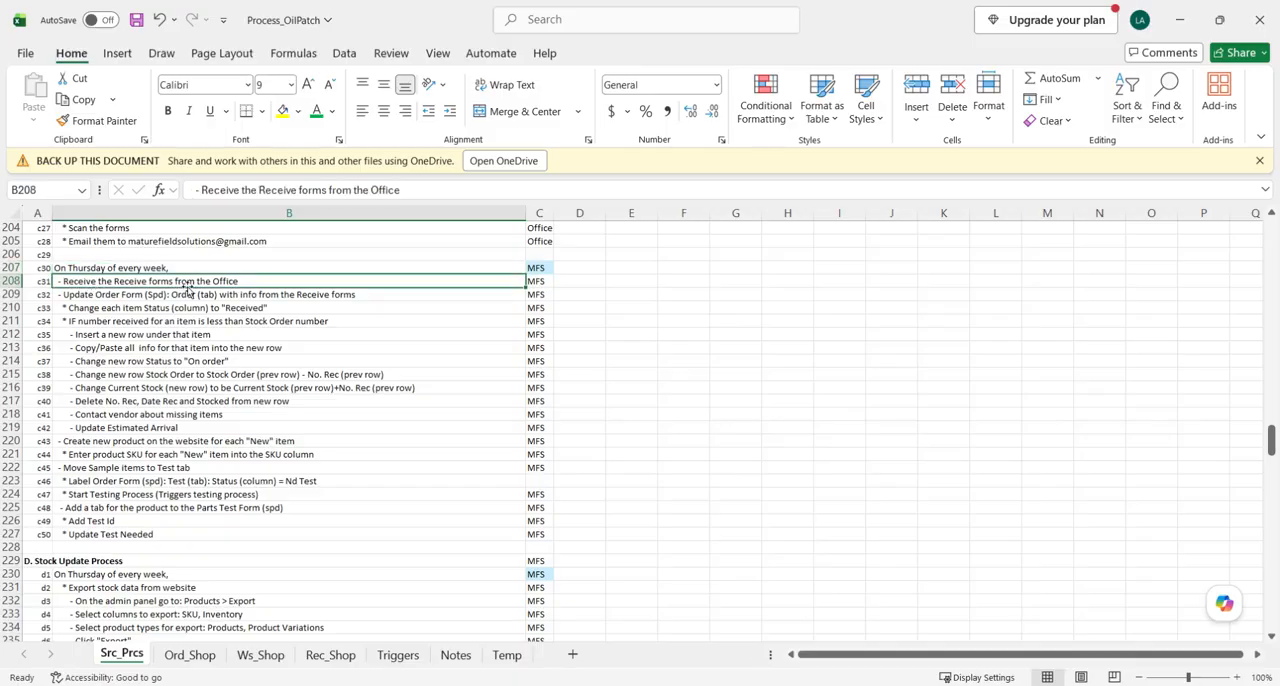
left_click(115, 296)
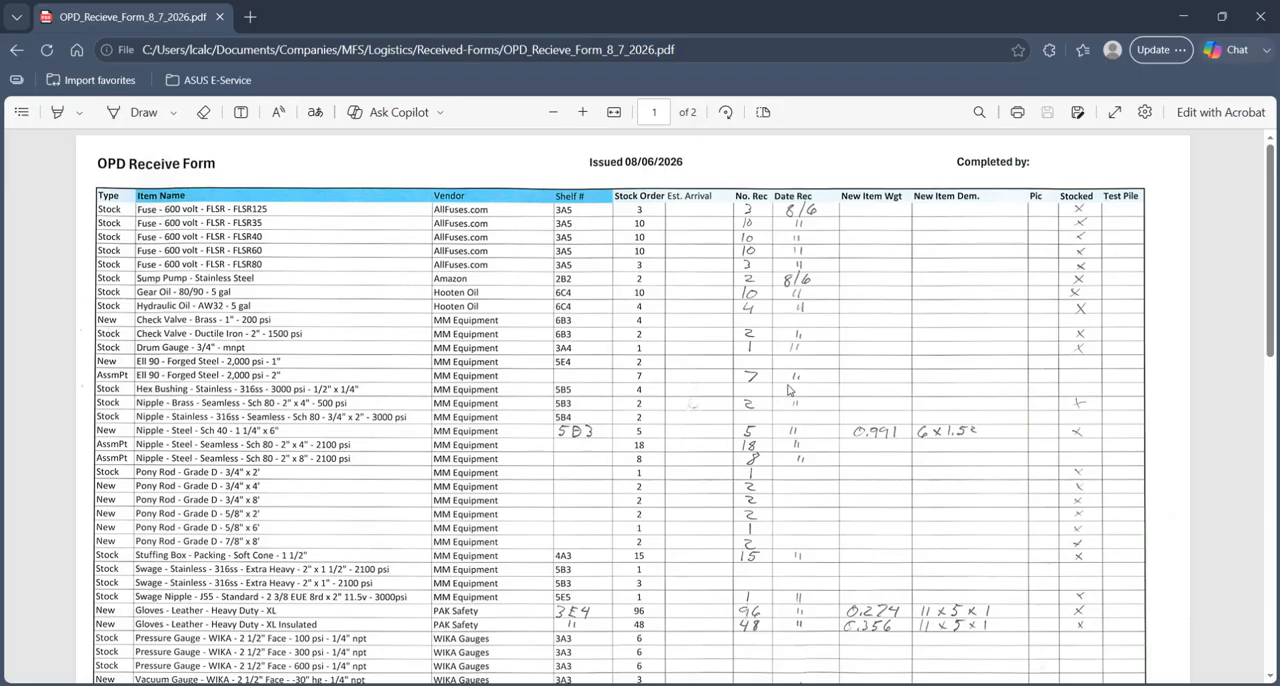
- Dock the receive form PDF window on the right half of the screen, showing its No. Rec and Date Rec columns
scroll(735, 425, "down", 5)
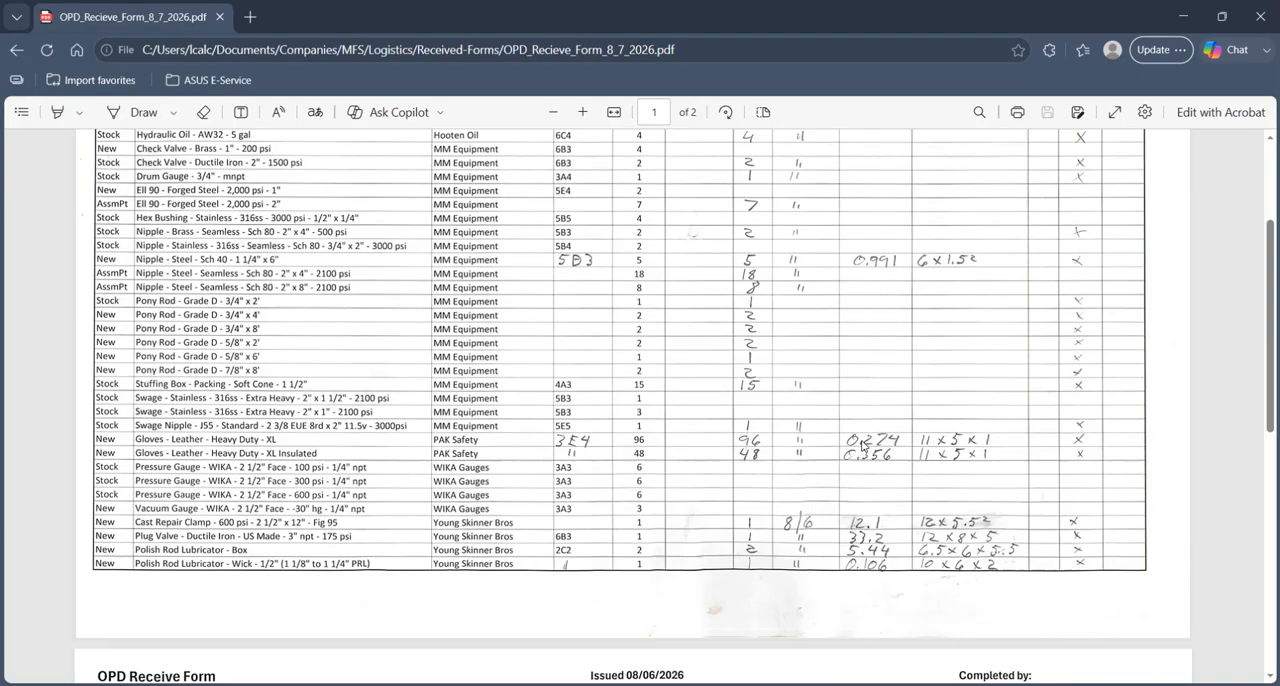
scroll(898, 453, "up", 5)
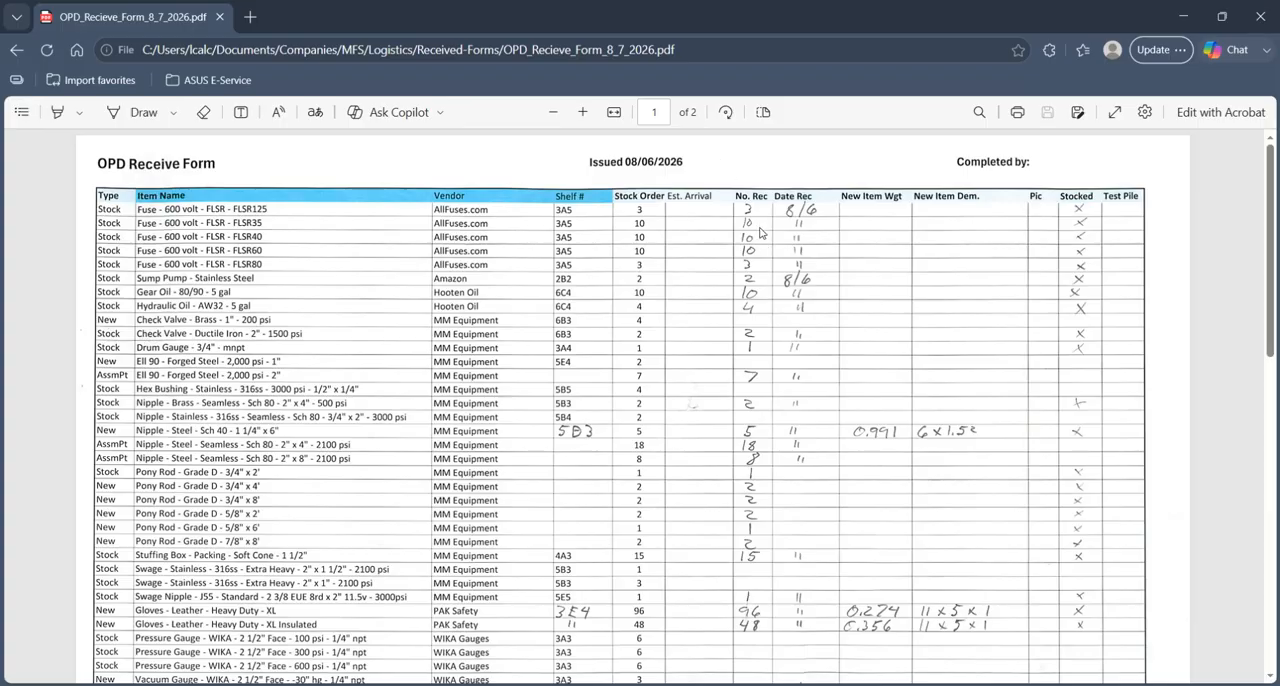
left_click_drag(728, 23, 865, 154)
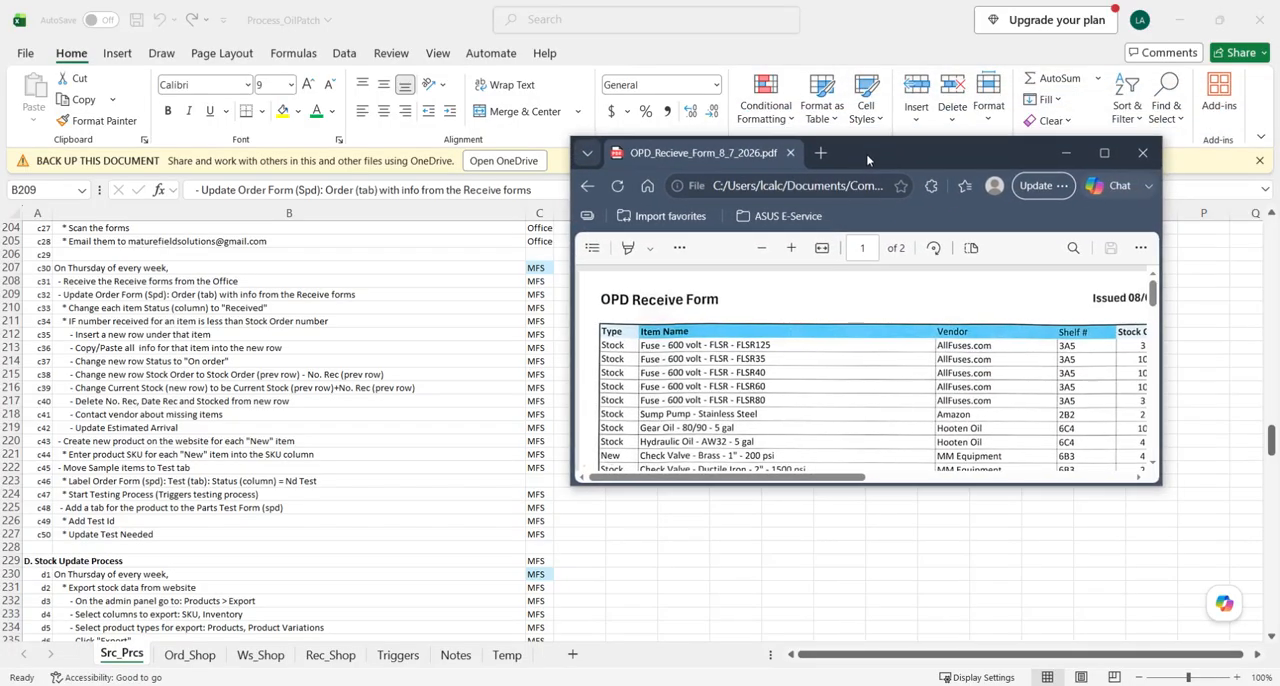
left_click_drag(867, 19, 2, 215)
left_click(815, 267)
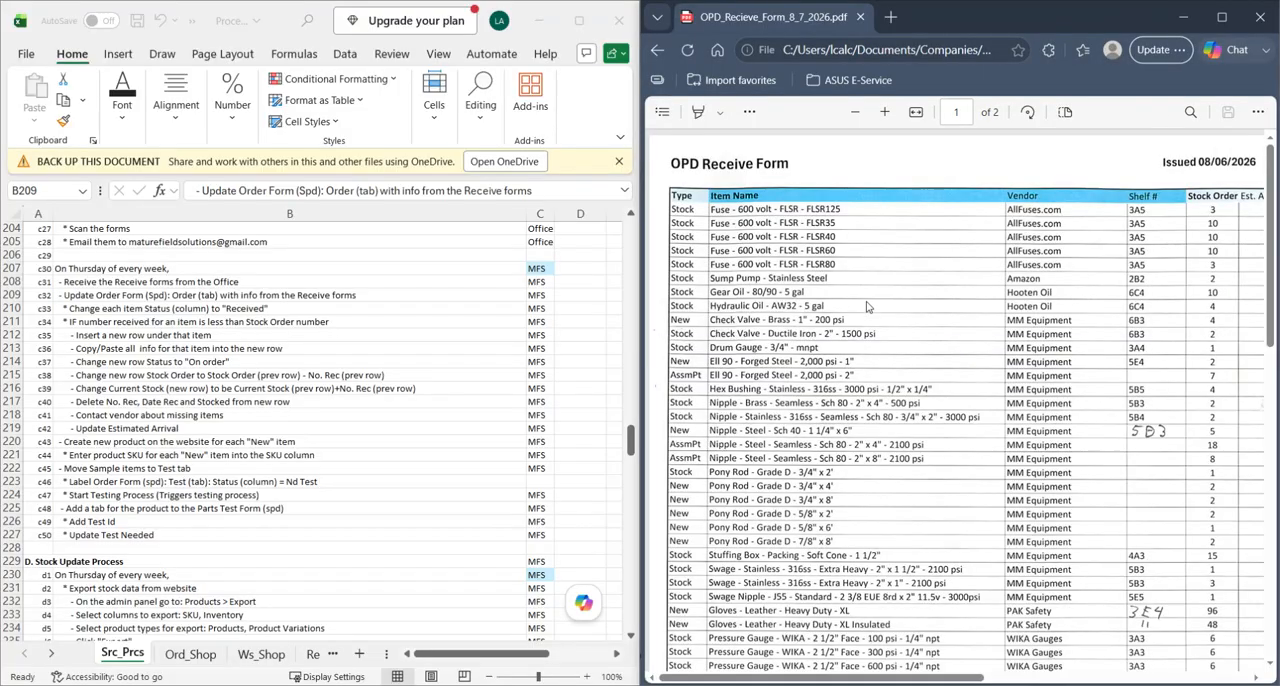
scroll(391, 427, "down", 1)
scroll(391, 427, "up", 1)
scroll(1047, 362, "right", 6)
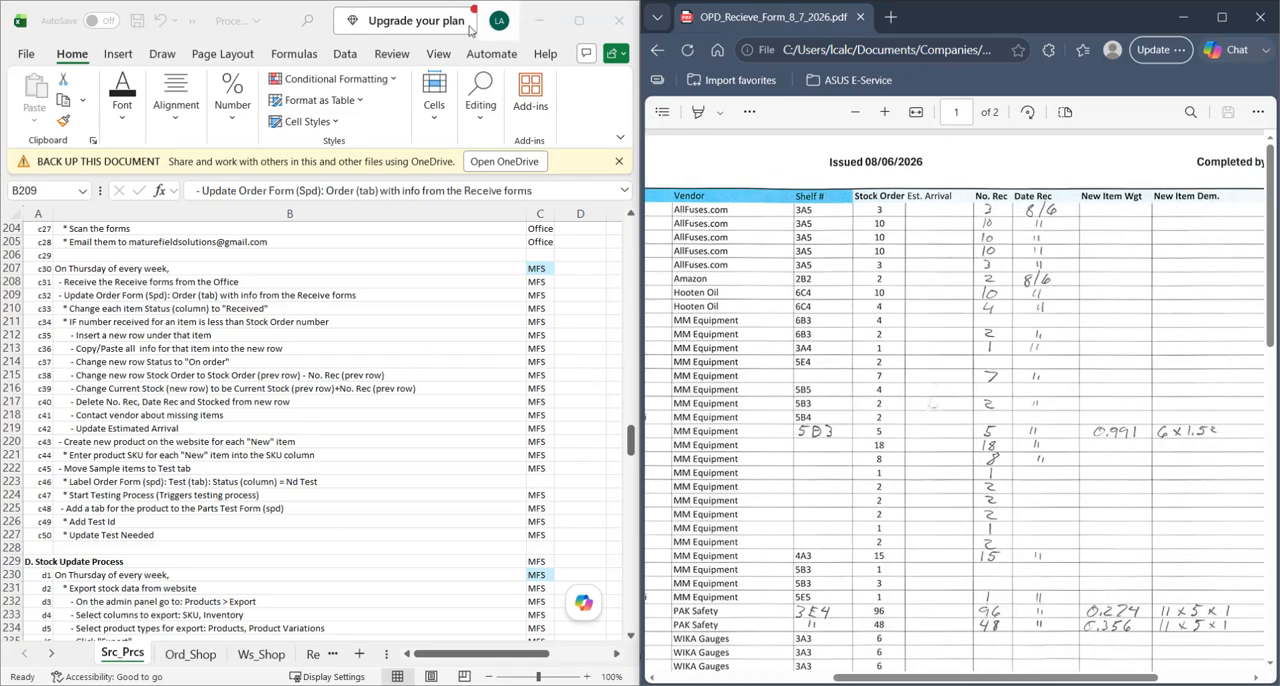
- Minimize the Process_OilPatch workbook and dock the OrderForm workbook on the left half of the screen, beside the PDF
left_click(580, 28)
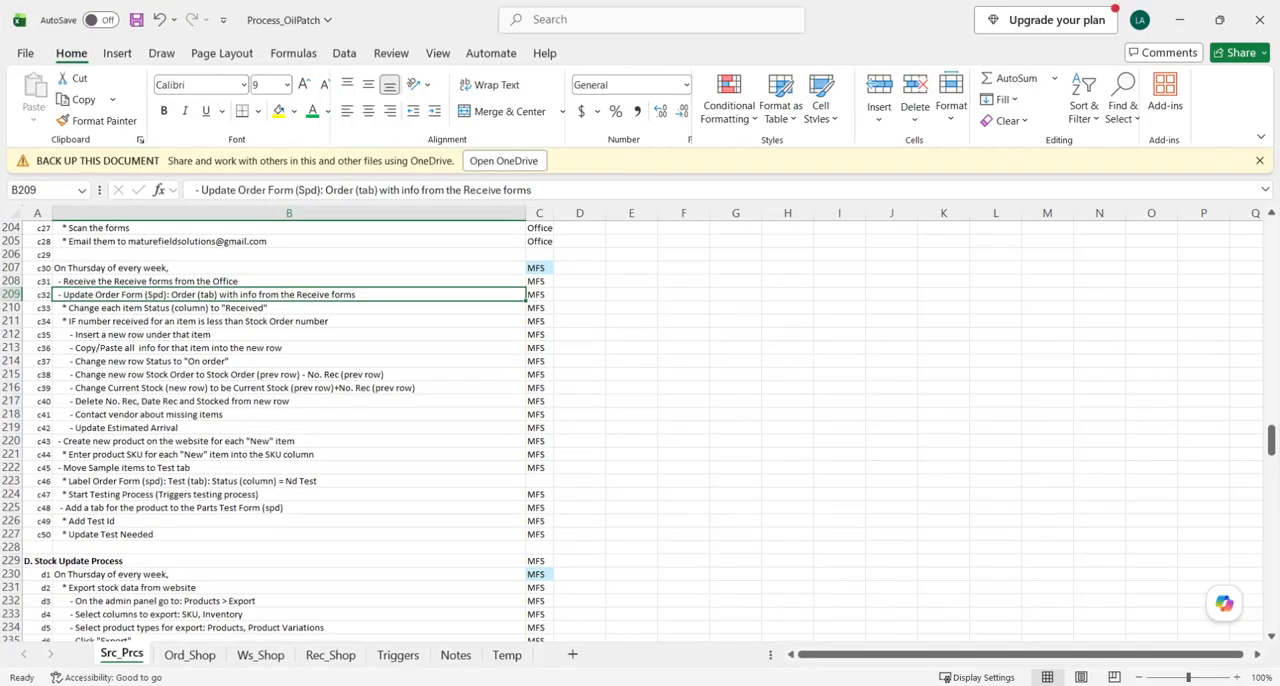
left_click(1178, 21)
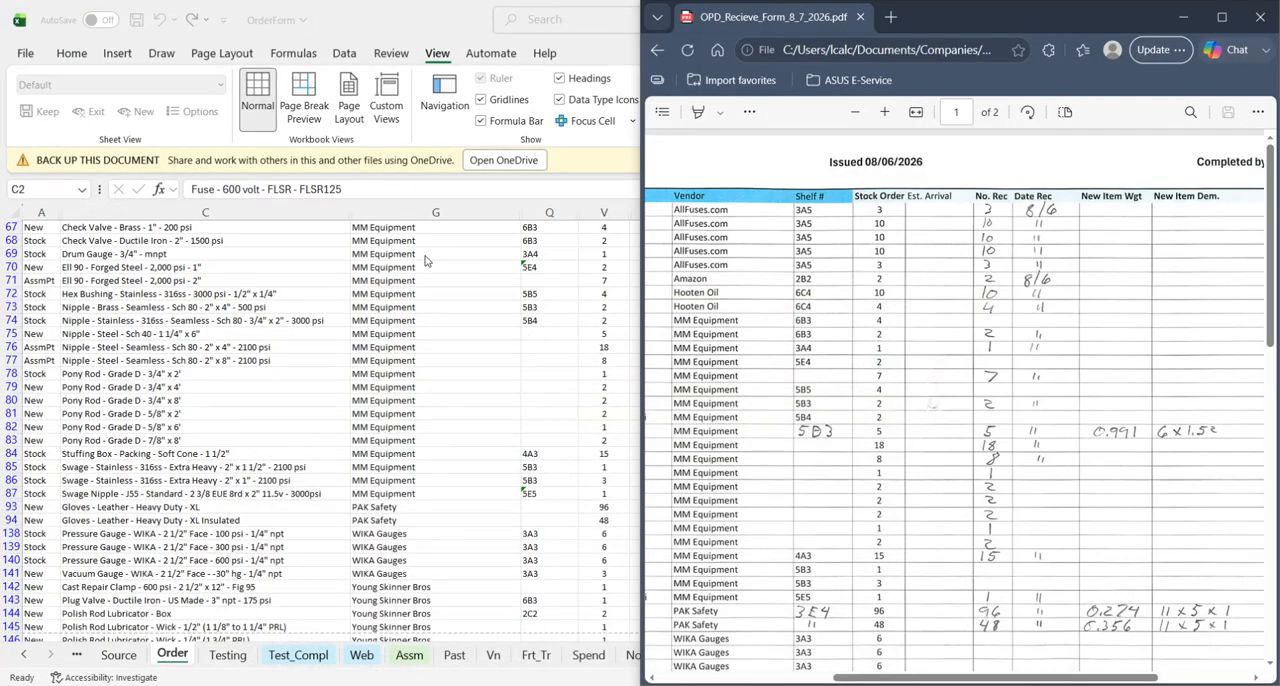
left_click(430, 261)
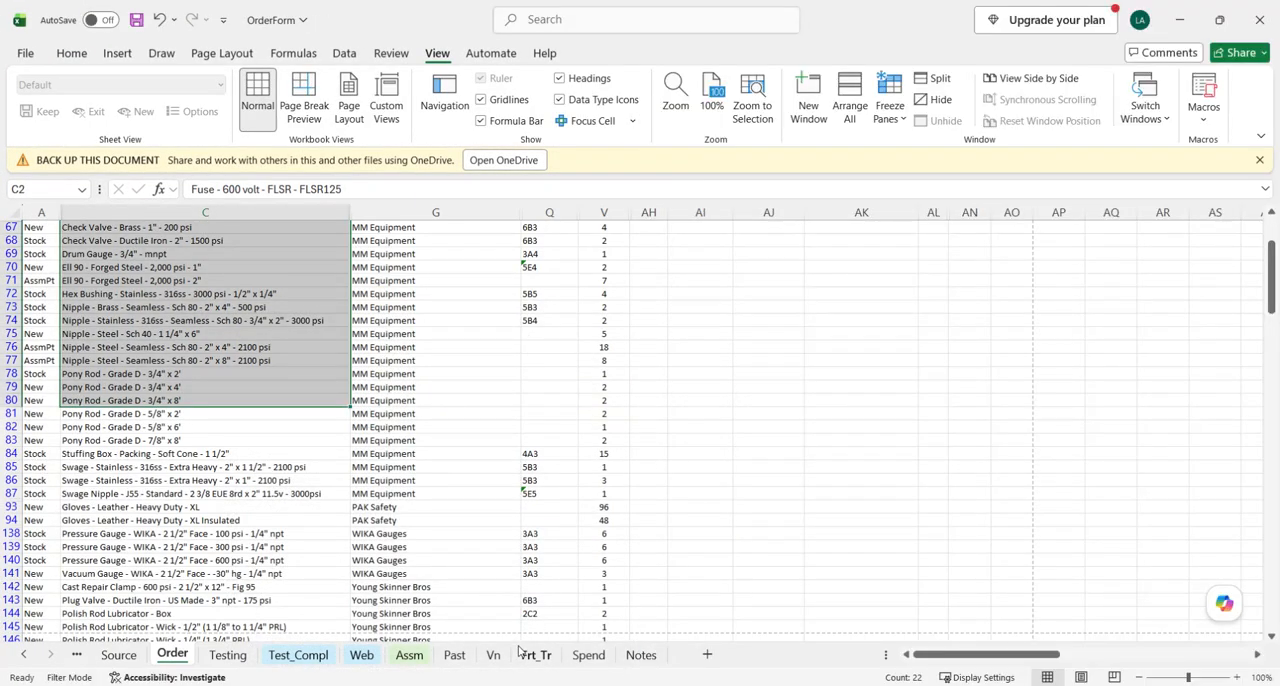
scroll(463, 543, "up", 3)
left_click(1219, 20)
key("super+Left")
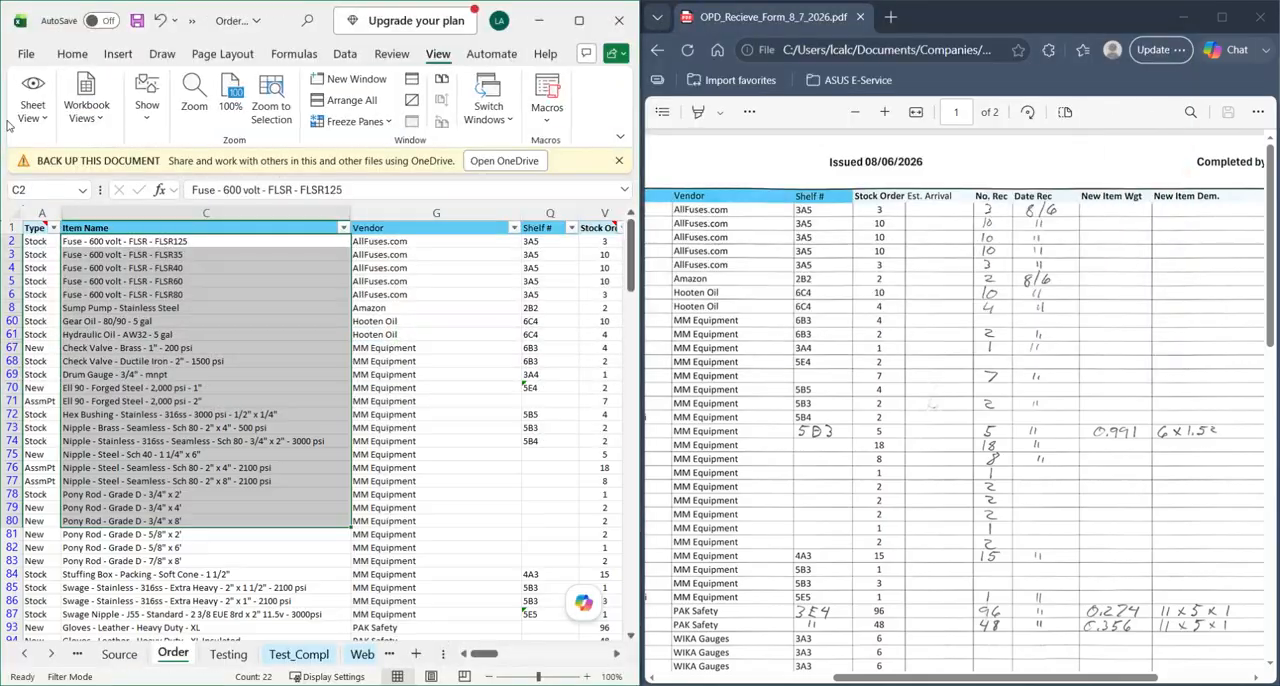
left_click(449, 463)
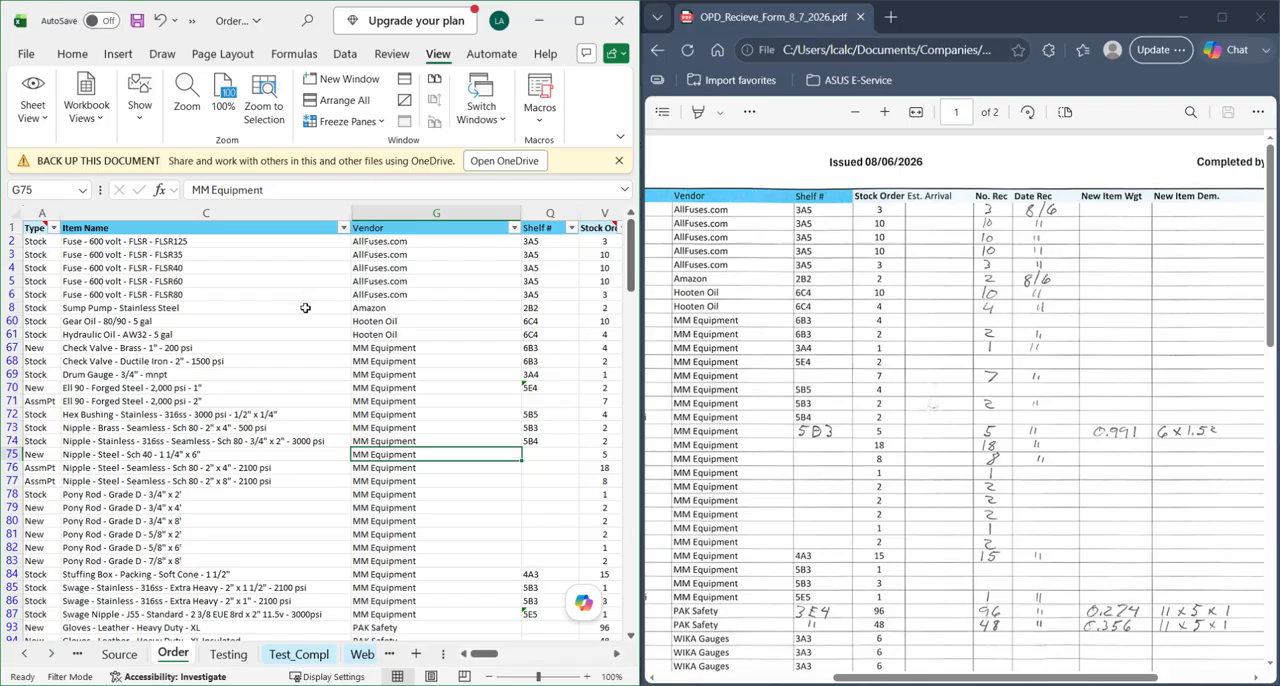
- Compare the Vendor, Shelf # and Stock Order columns of the Order sheet with the receive form, row by row
scroll(391, 340, "right", 4)
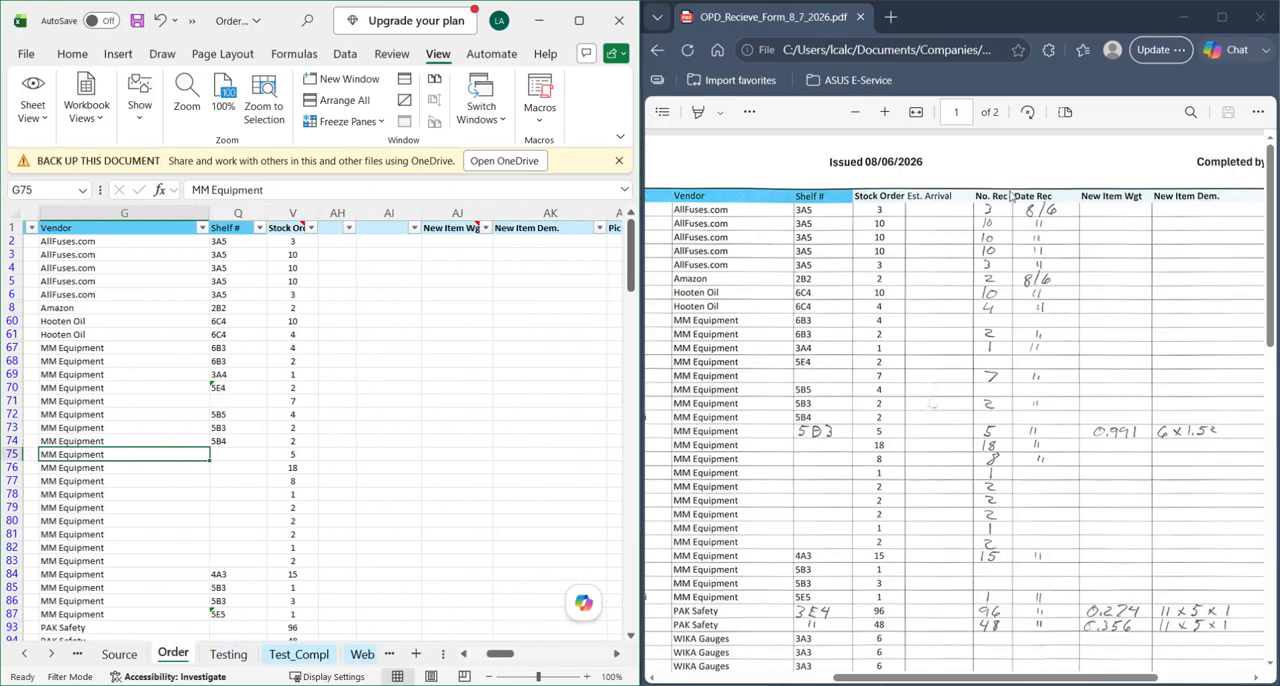
scroll(935, 265, "down", 5)
scroll(948, 300, "up", 5)
left_click(458, 387)
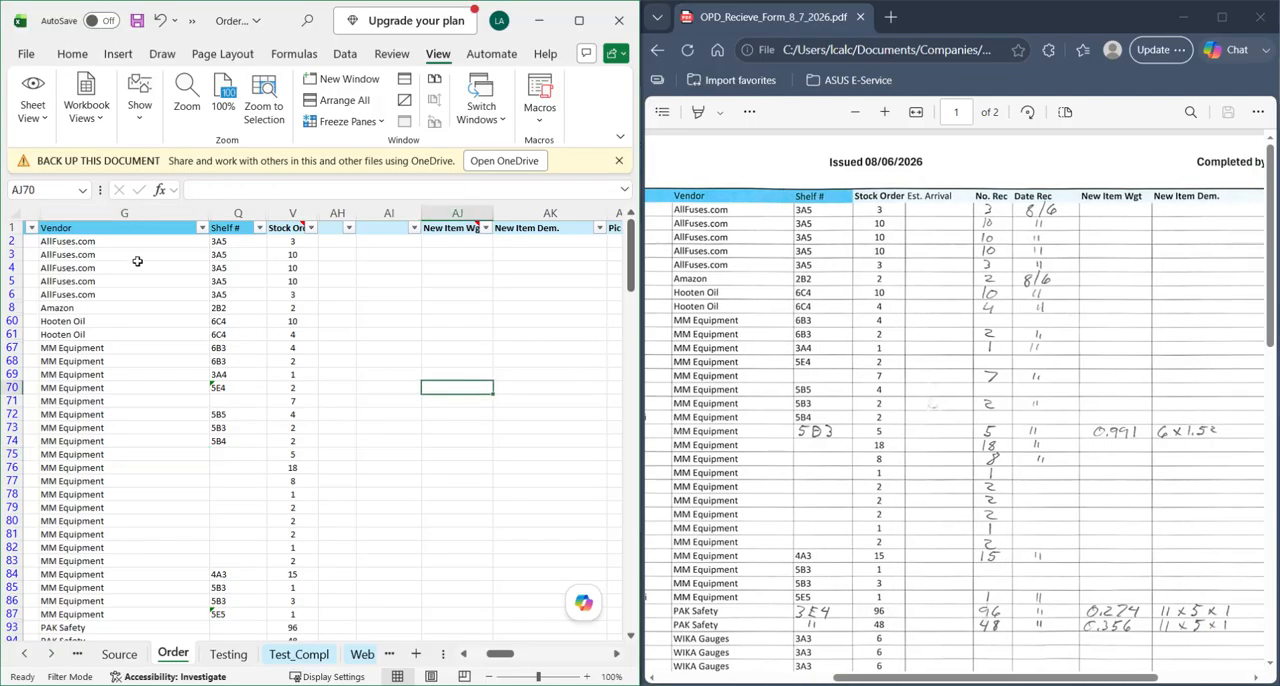
left_click(124, 214)
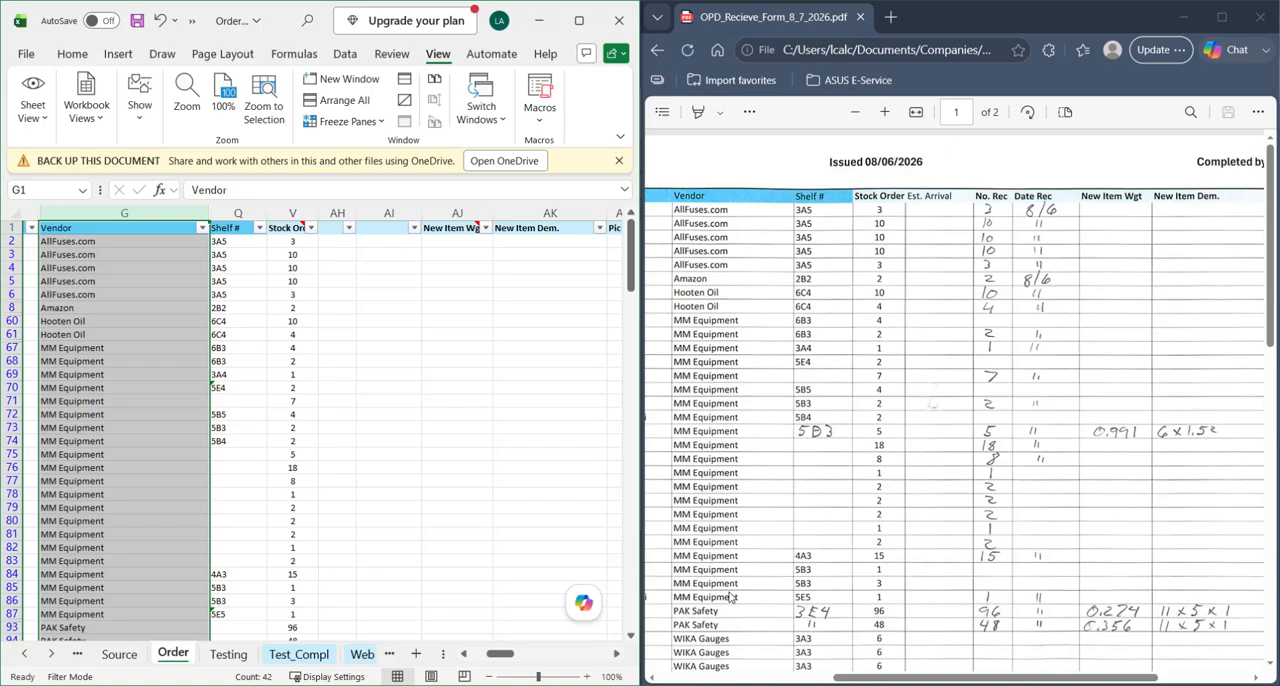
scroll(730, 597, "down", 3)
scroll(730, 590, "up", 3)
scroll(876, 334, "down", 2)
scroll(876, 334, "up", 2)
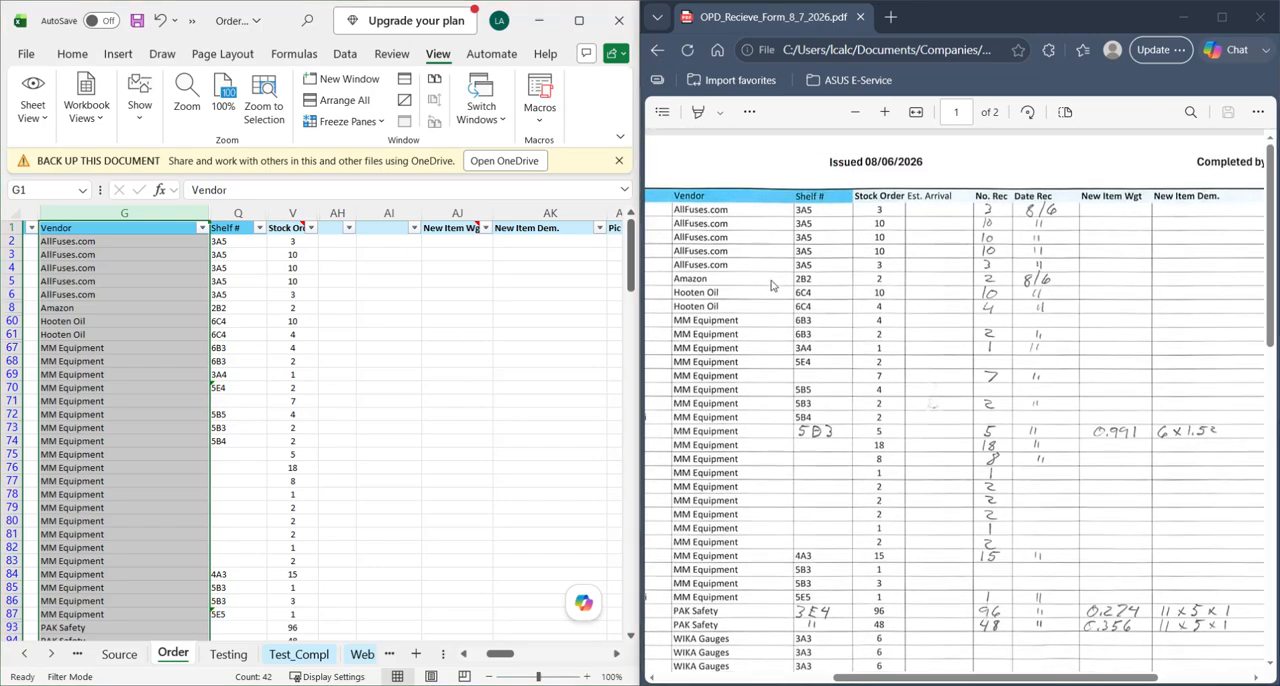
- Check that the item rows of the receive form match the Order sheet, and view the sheet's columns for receiving details
left_click(771, 286)
scroll(775, 240, "left", 5)
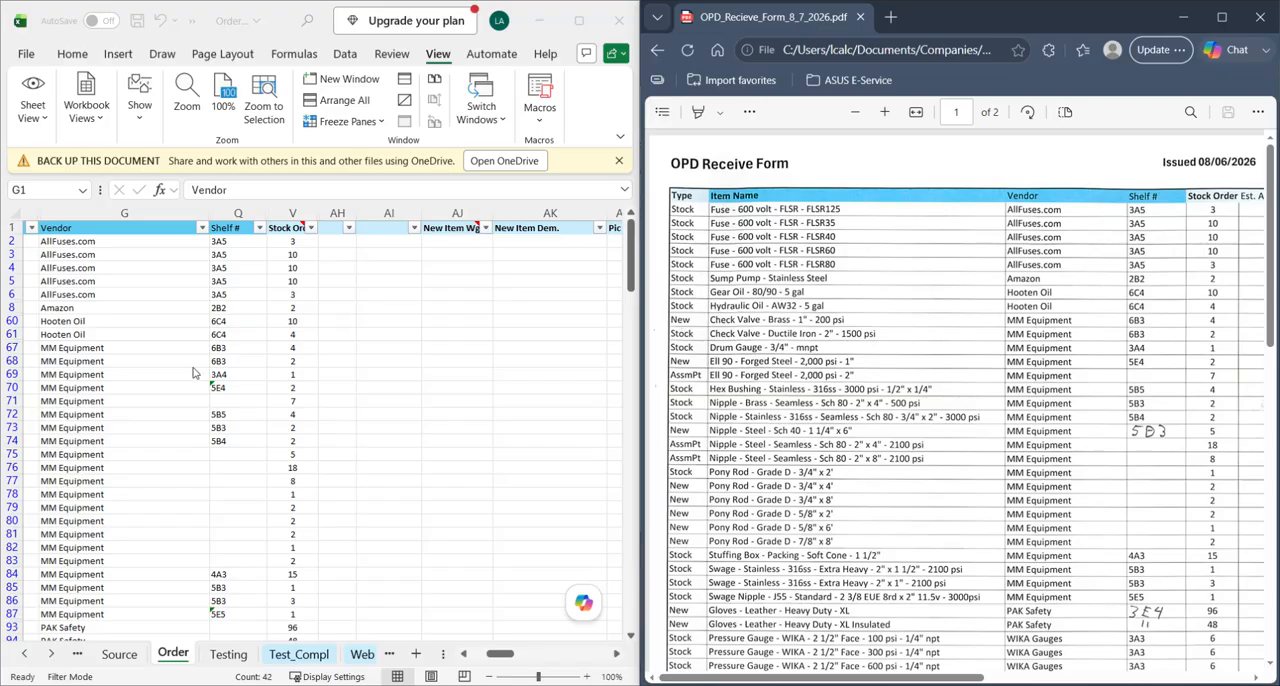
left_click(185, 379)
scroll(163, 373, "left", 5)
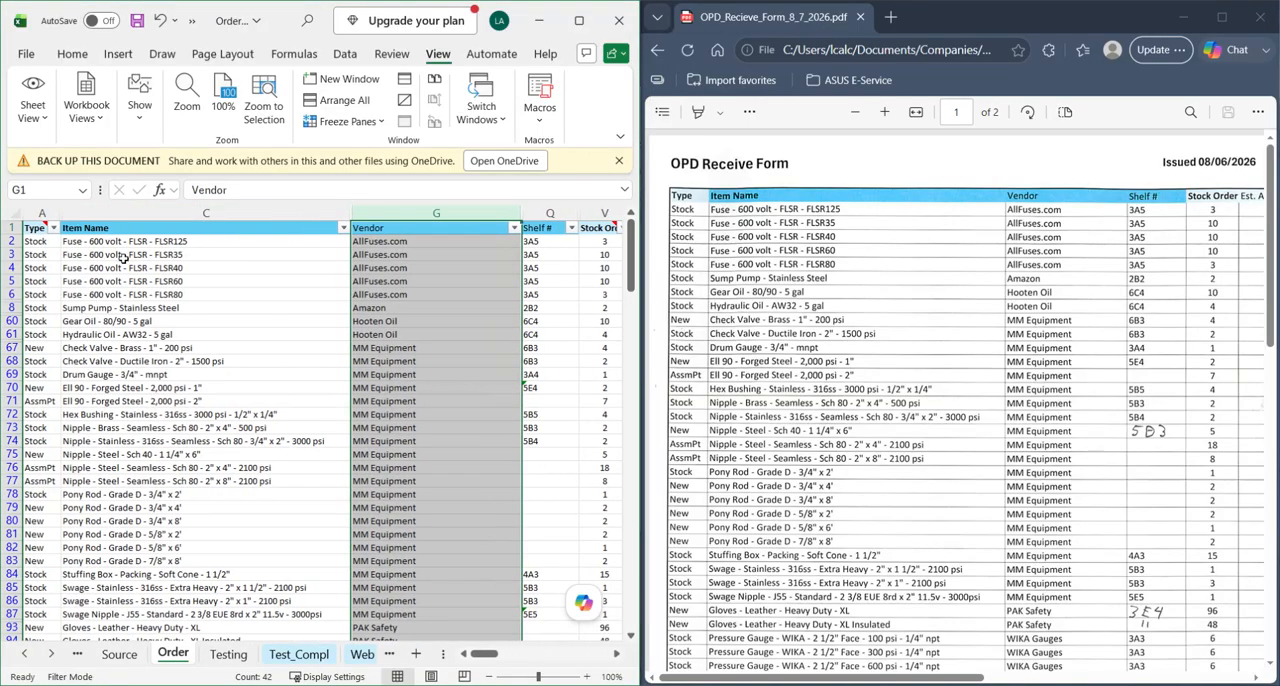
scroll(300, 320, "right", 6)
scroll(260, 344, "left", 2)
left_click(355, 309)
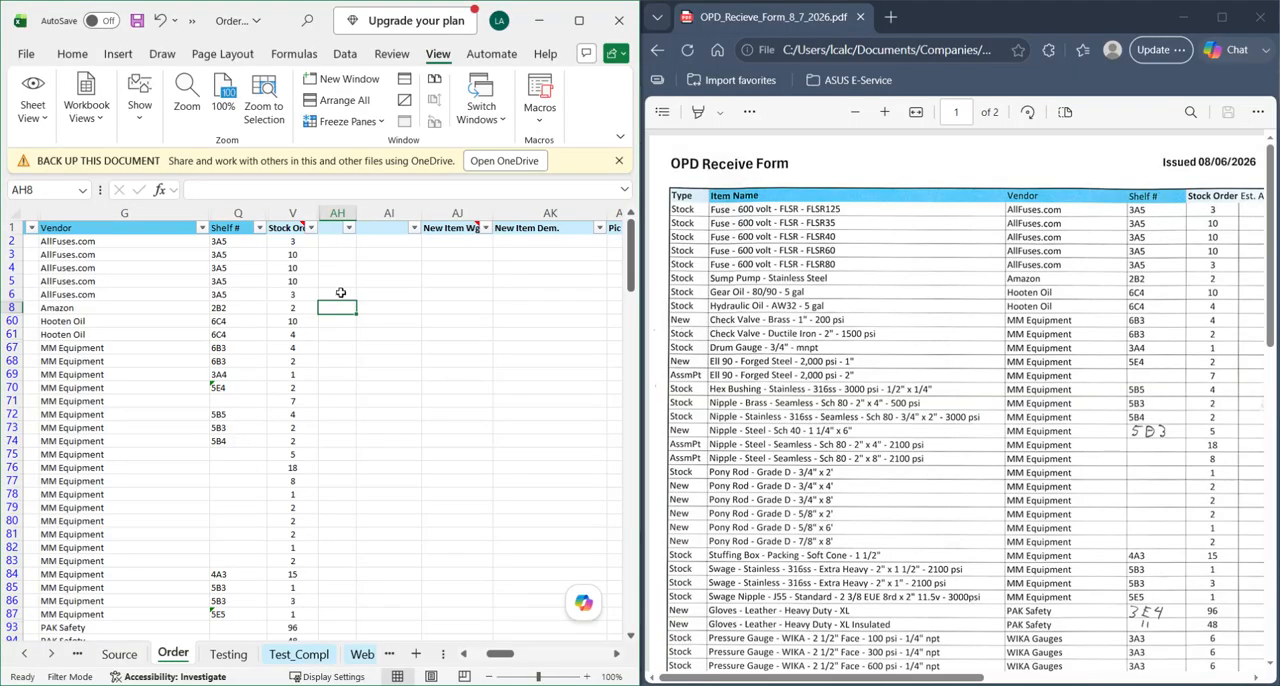
scroll(400, 296, "right", 3)
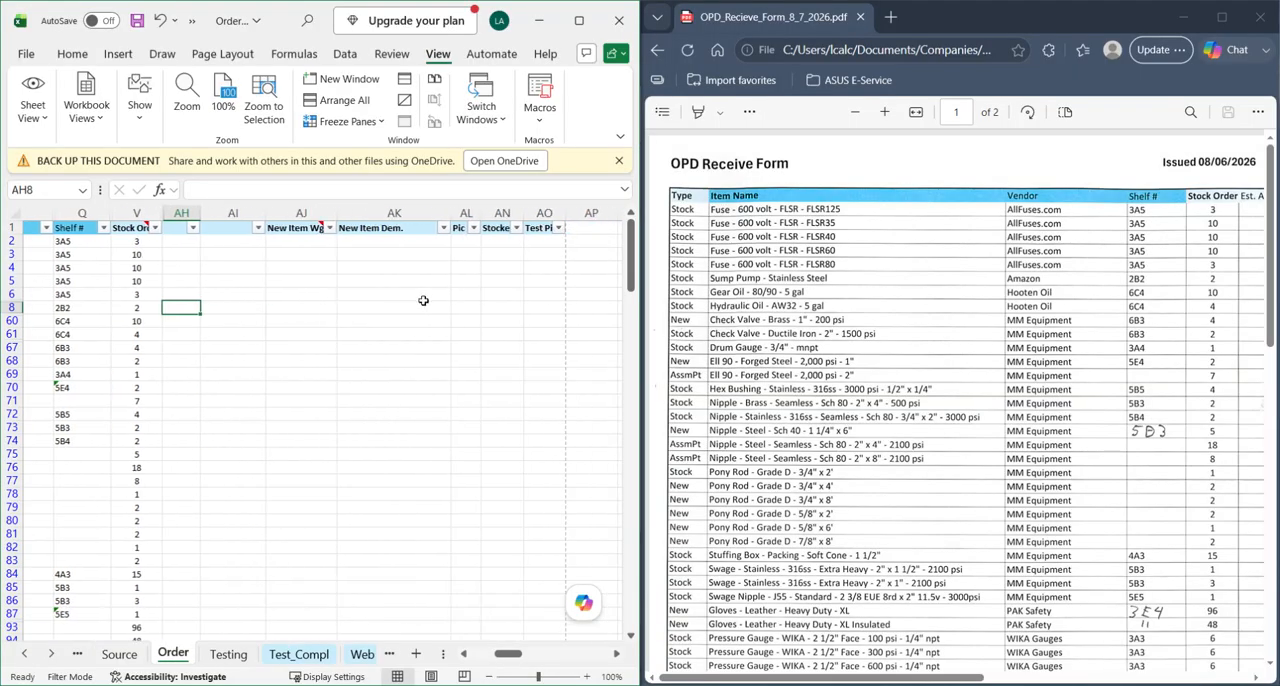
scroll(370, 295, "left", 2)
scroll(350, 291, "left", 2)
scroll(564, 296, "right", 2)
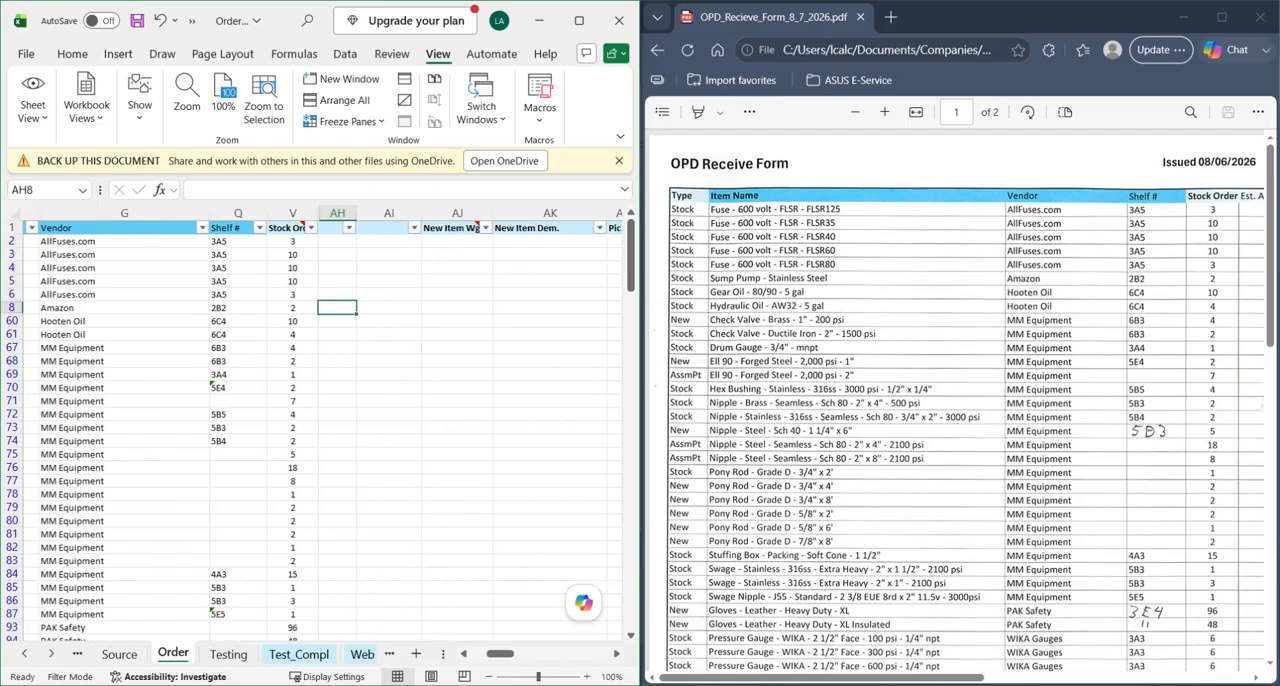
- Locate the No. Rec column on the receive form and its matching column AH on the Order sheet
scroll(843, 366, "right", 3)
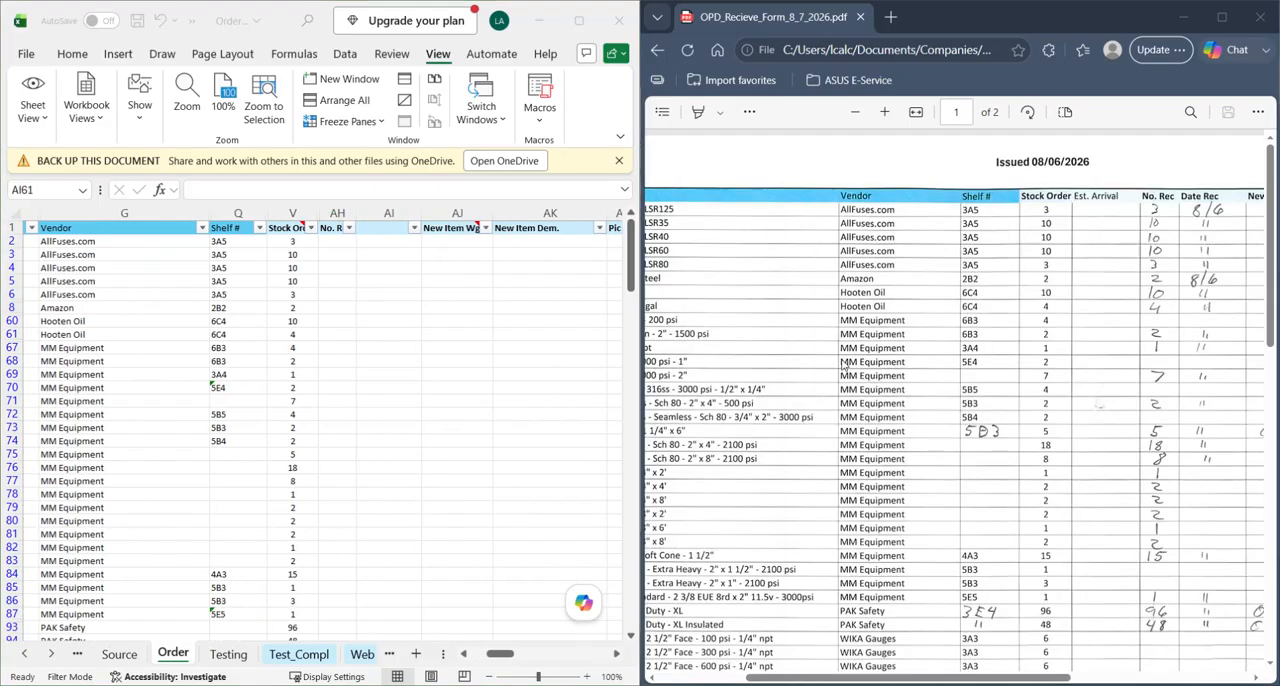
left_click(350, 266)
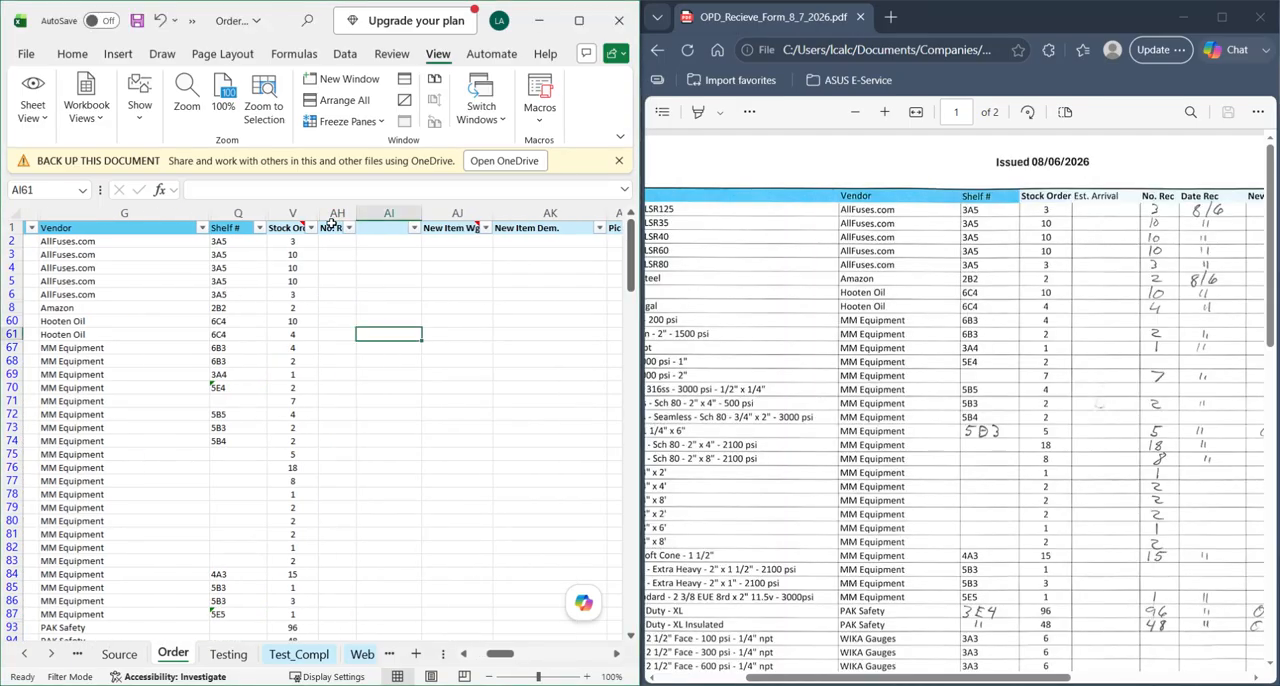
left_click(1153, 224)
scroll(1079, 203, "right", 2)
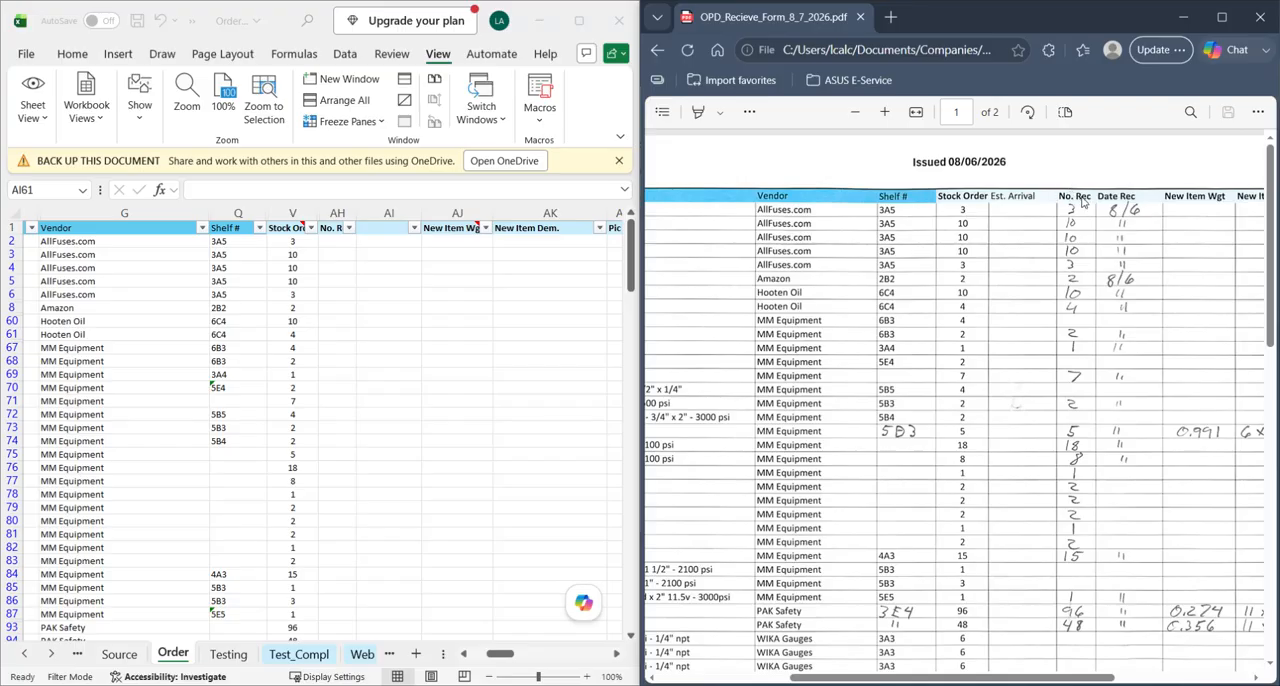
left_click(338, 213)
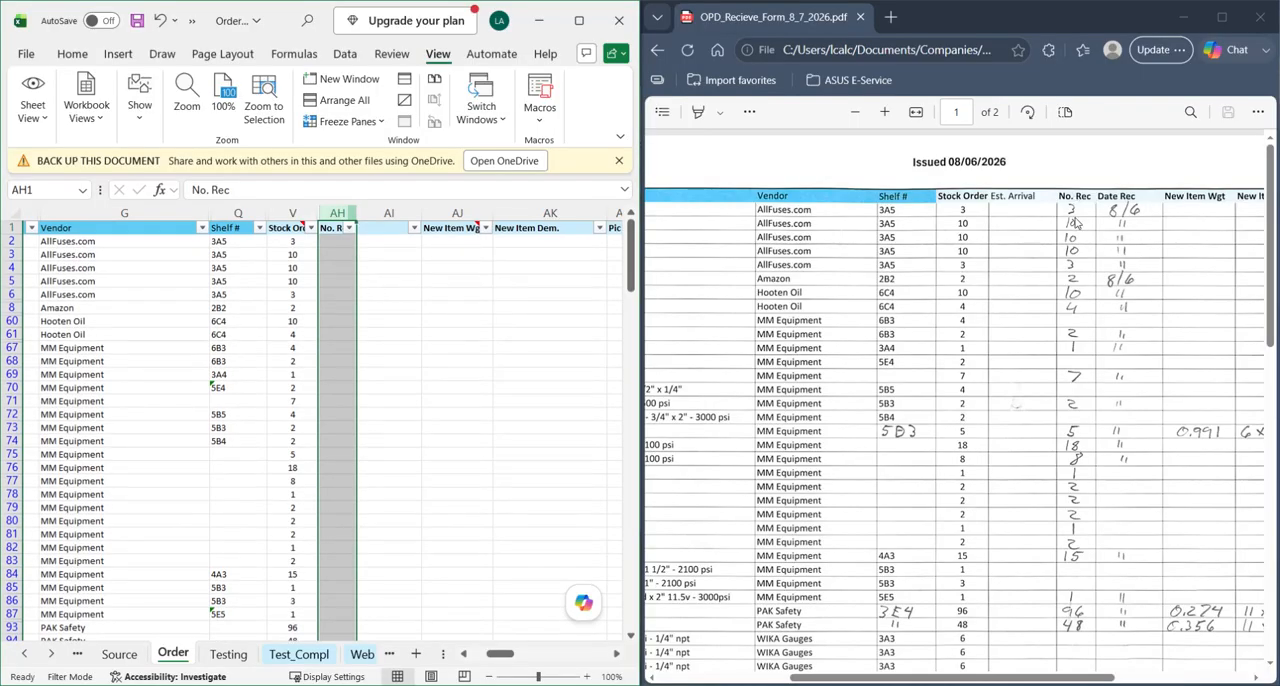
- Enter the received quantities 3, 10, 10, 10 and 3 for the five AllFuses.com items in the No. Rec column
left_click(331, 252)
left_click(326, 237)
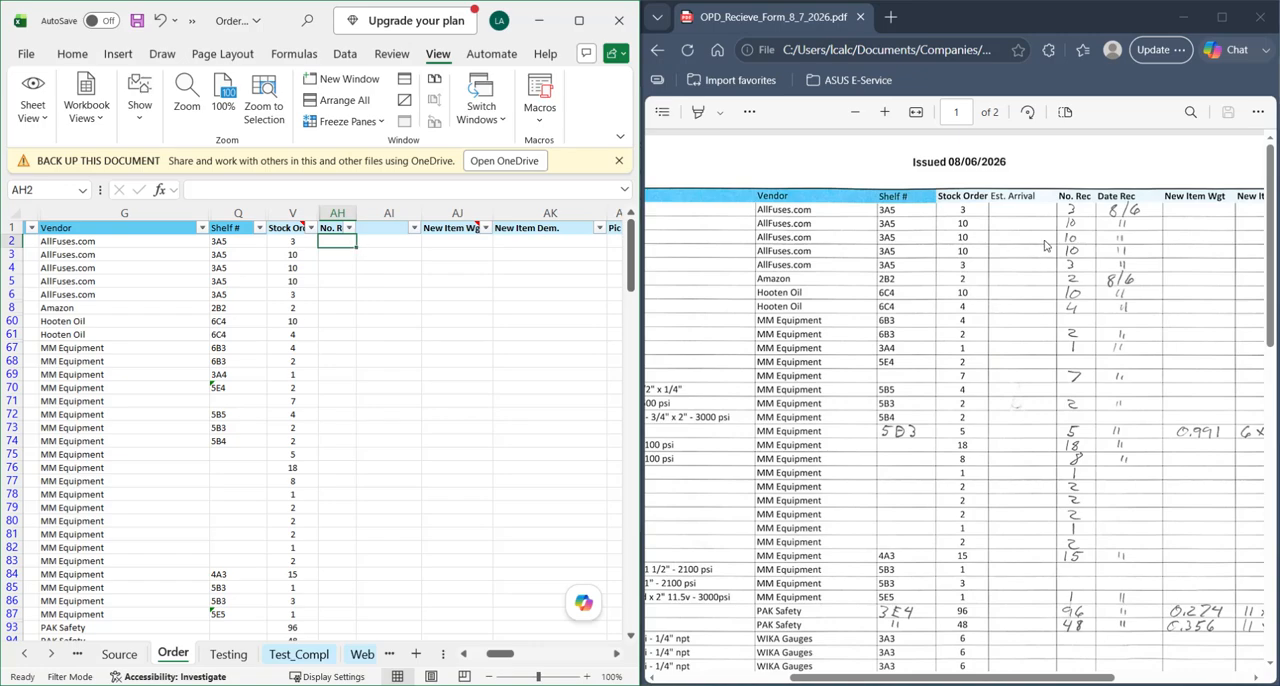
type("3")
key("Return")
type("10")
key("Return")
type("10")
key("Return")
type("10")
key("Return")
type("3")
key("Return")
- Enter the received quantities 2 for the Amazon item and 10 and 4 for the two Hooten Oil items
type("2")
key("Return")
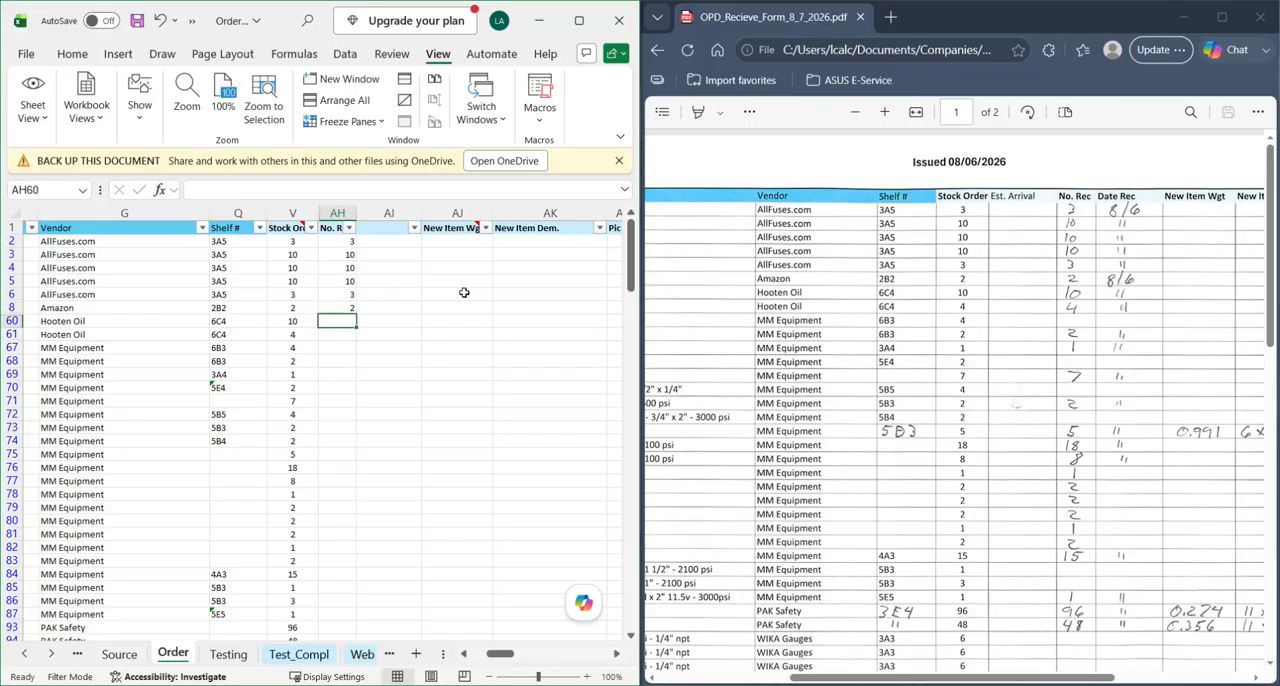
type("10")
key("Return")
type("4")
key("Return")
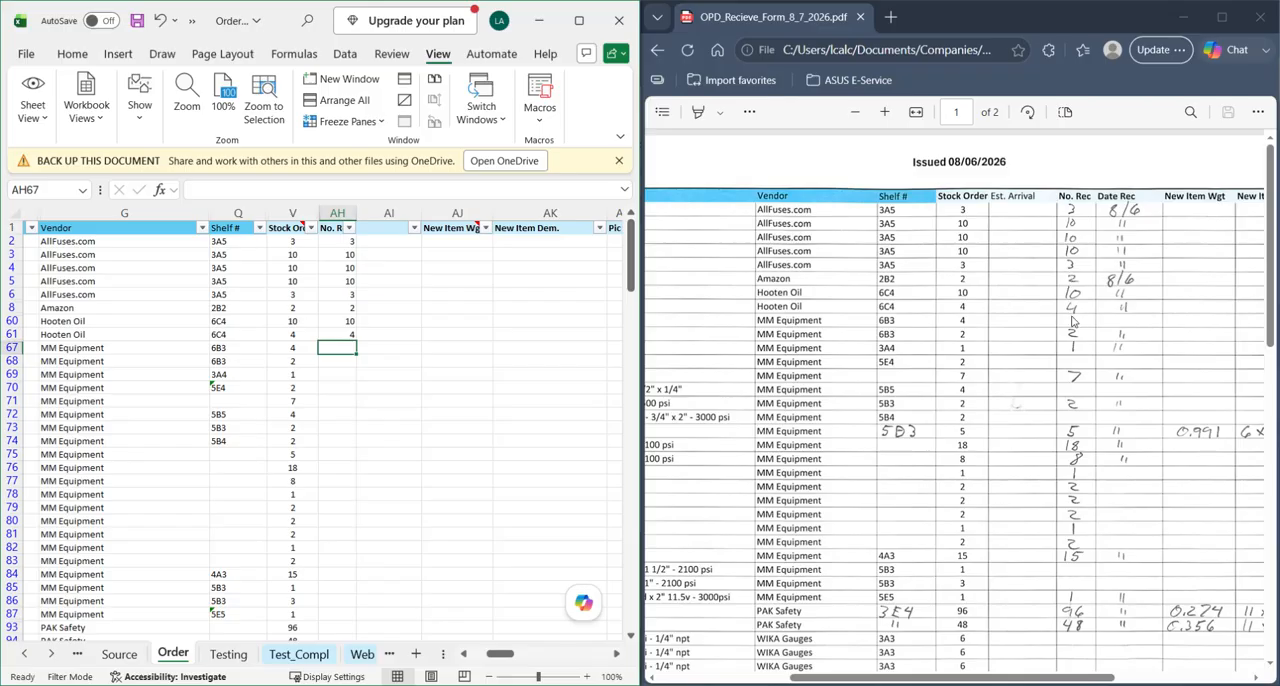
- Leave No. Rec blank for MM Equipment row 67 and enter 2 and 1 in rows 68 and 69
key("Return")
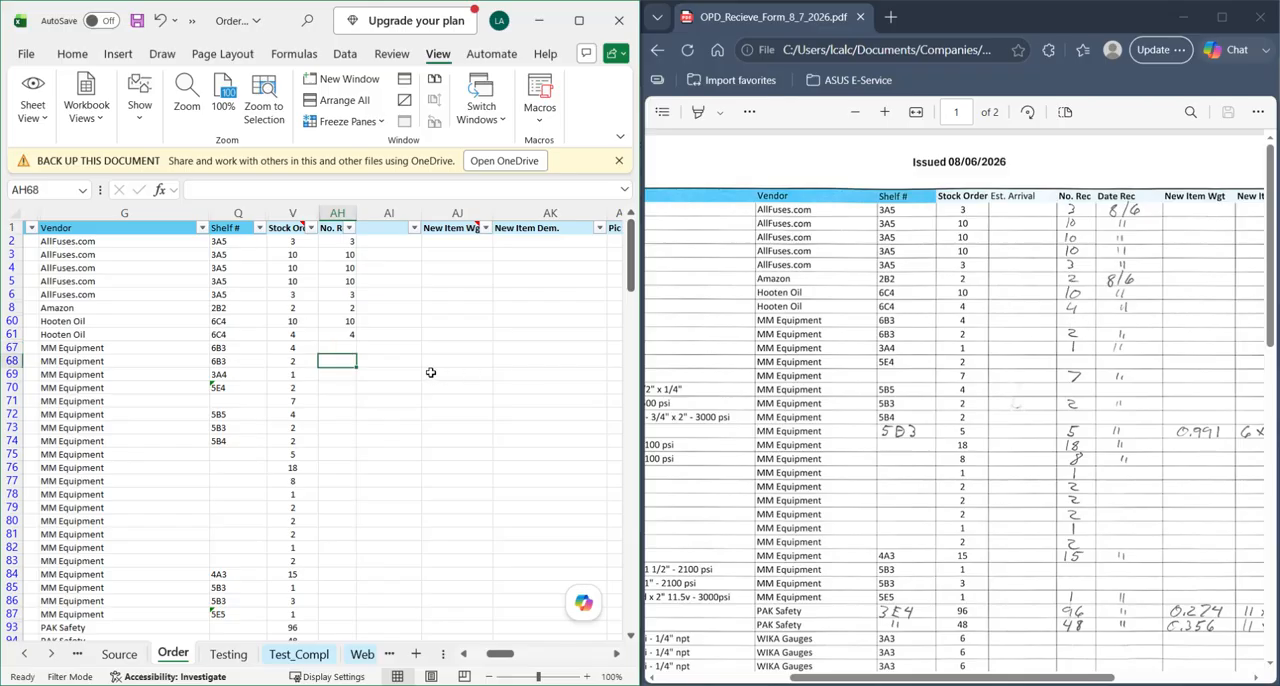
type("2")
key("Return")
type("1")
key("Return")
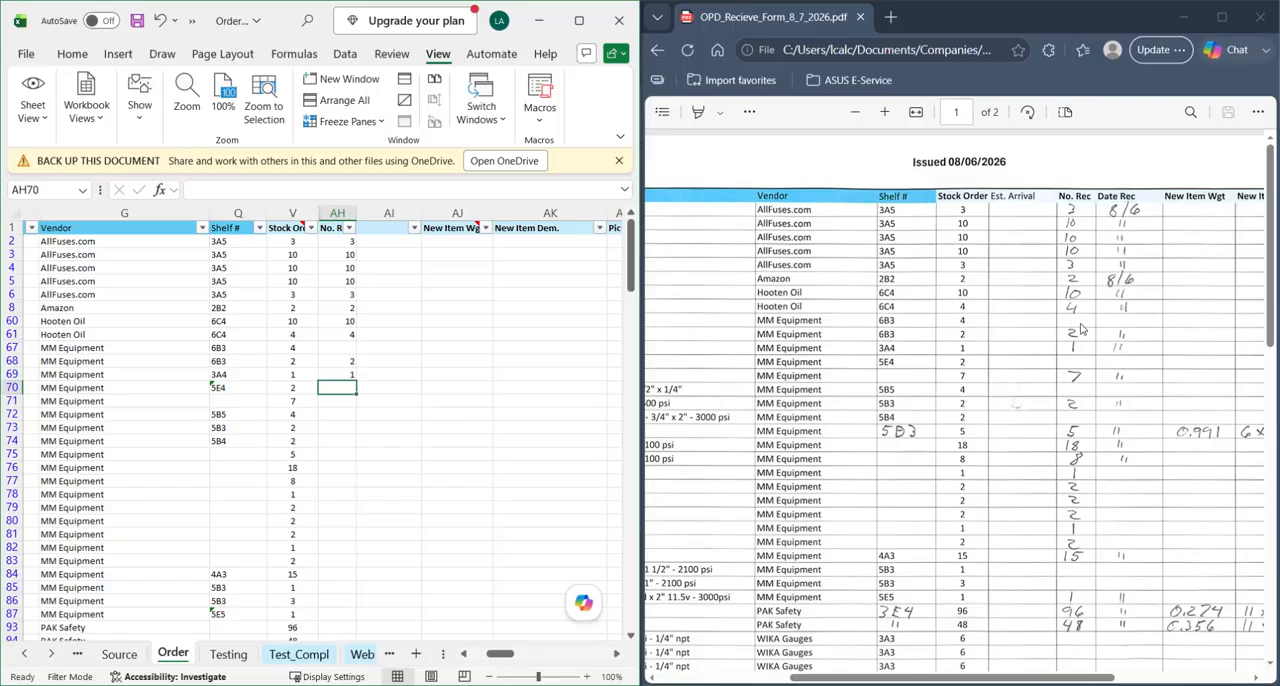
- Complete No. Rec for rows 70 to 147 with the quantities from the receive form, leaving items without a received quantity blank
scroll(876, 335, "left", 5)
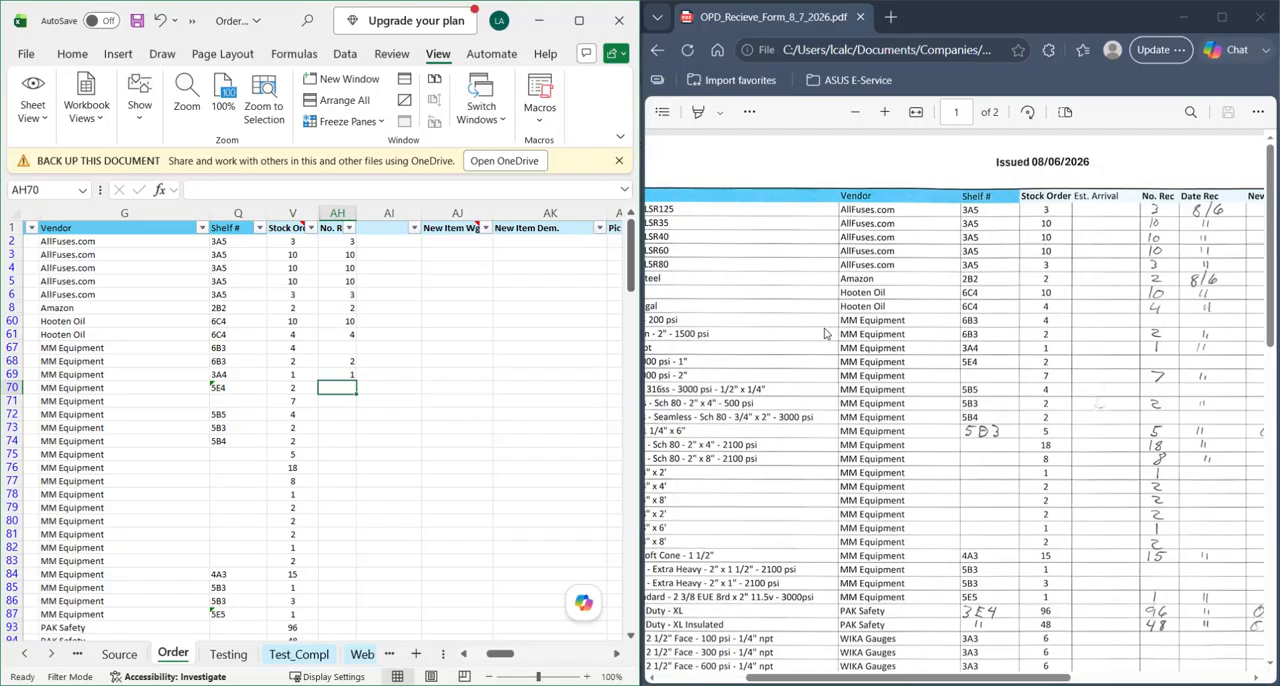
scroll(810, 335, "right", 5)
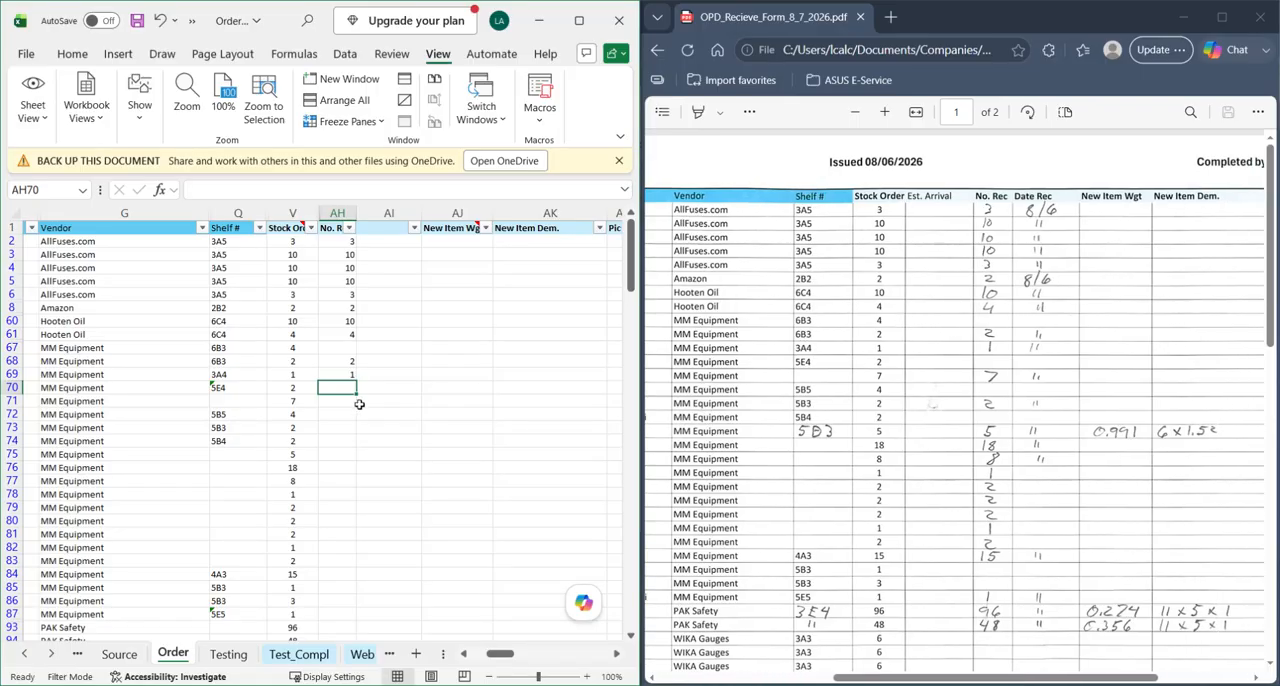
left_click(340, 348)
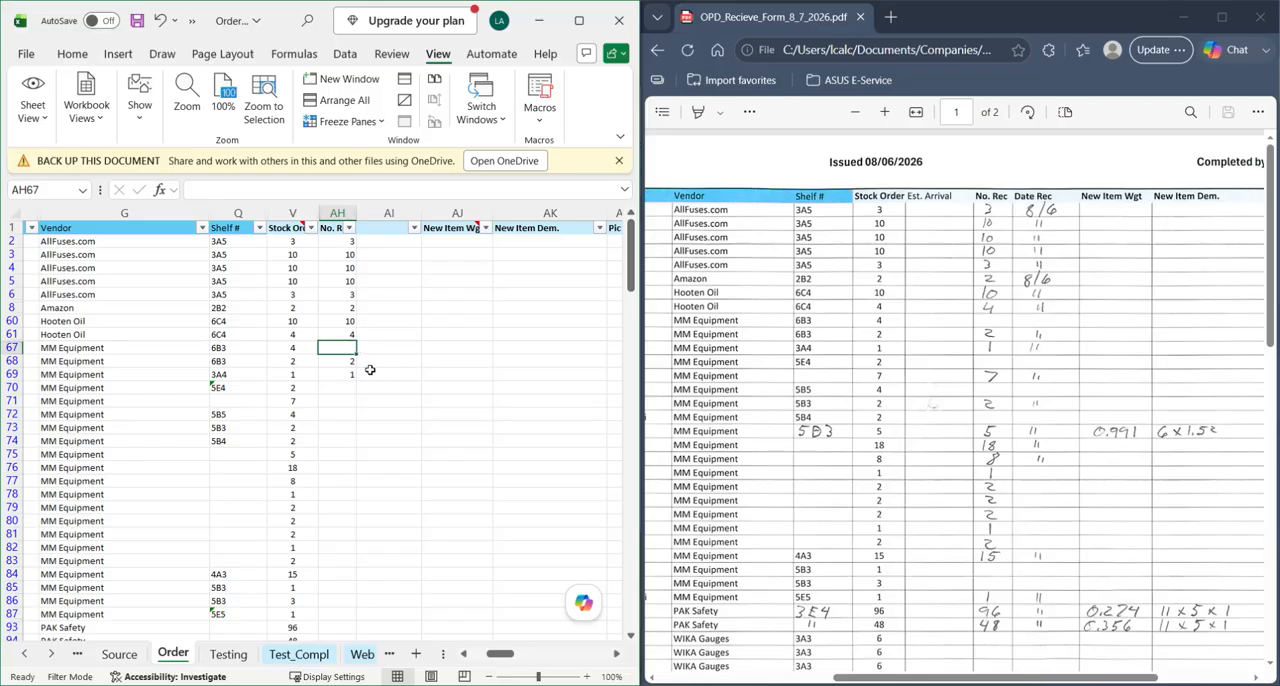
left_click(331, 362)
type("2 1")
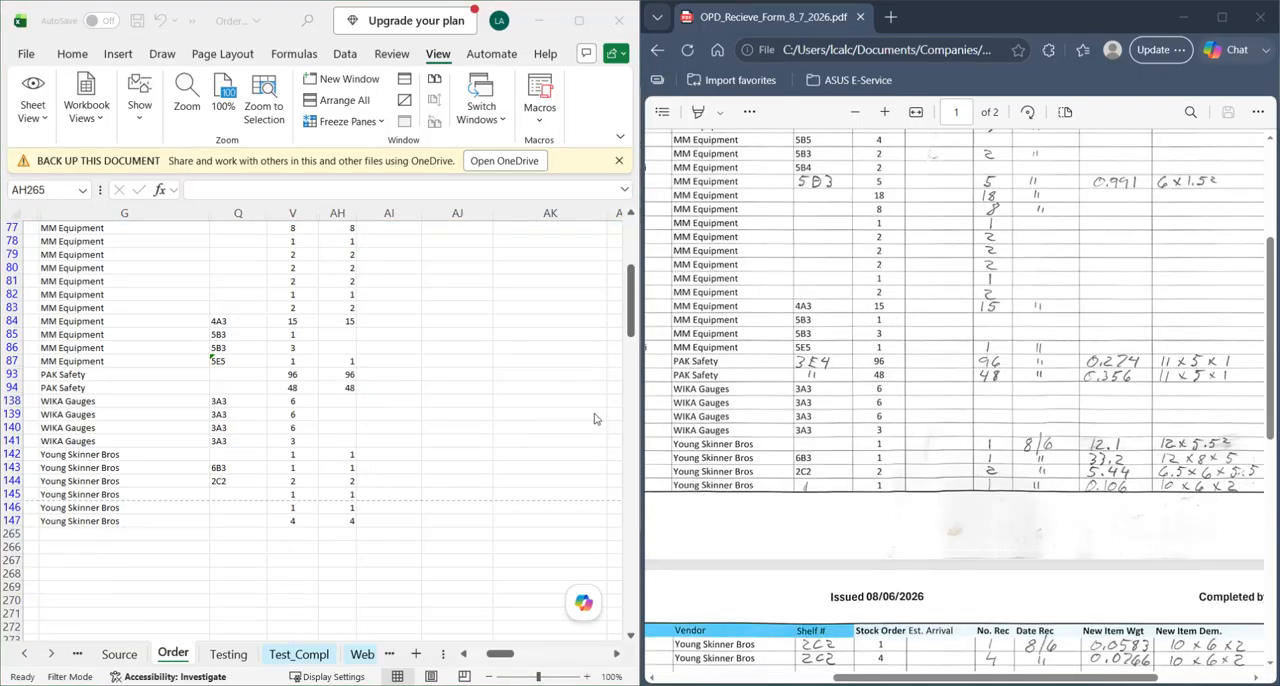
- Check the entered No. Rec quantities from row 147 back up to row 2 against the handwritten quantities on the receive form
scroll(960, 400, "down", 5)
scroll(987, 367, "up", 3)
scroll(990, 421, "up", 5)
scroll(992, 440, "down", 5)
scroll(994, 466, "up", 3)
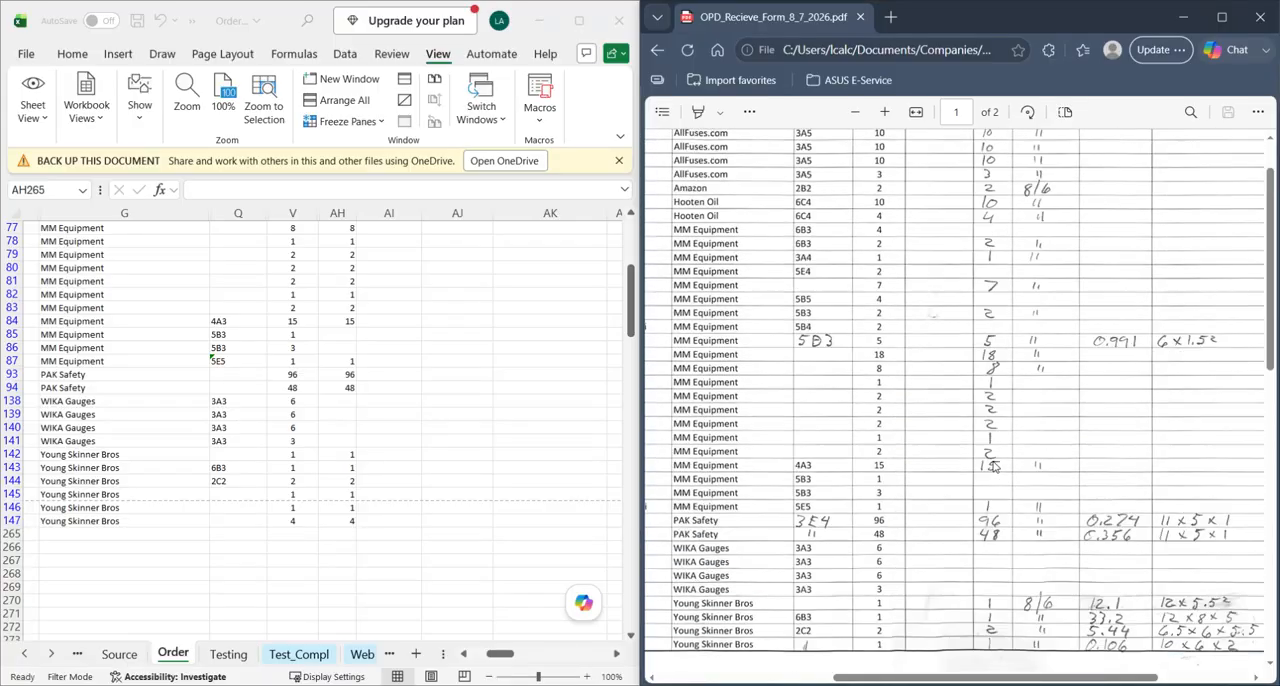
scroll(993, 466, "up", 2)
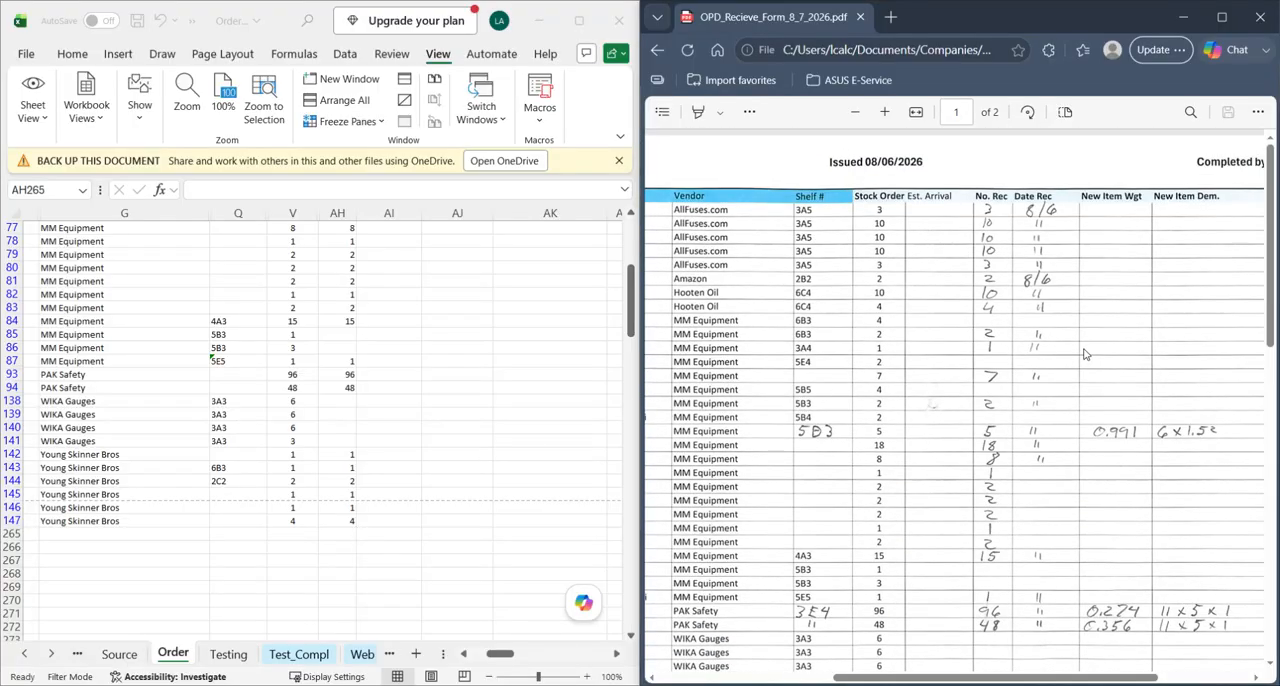
left_click(340, 533)
scroll(352, 517, "up", 2)
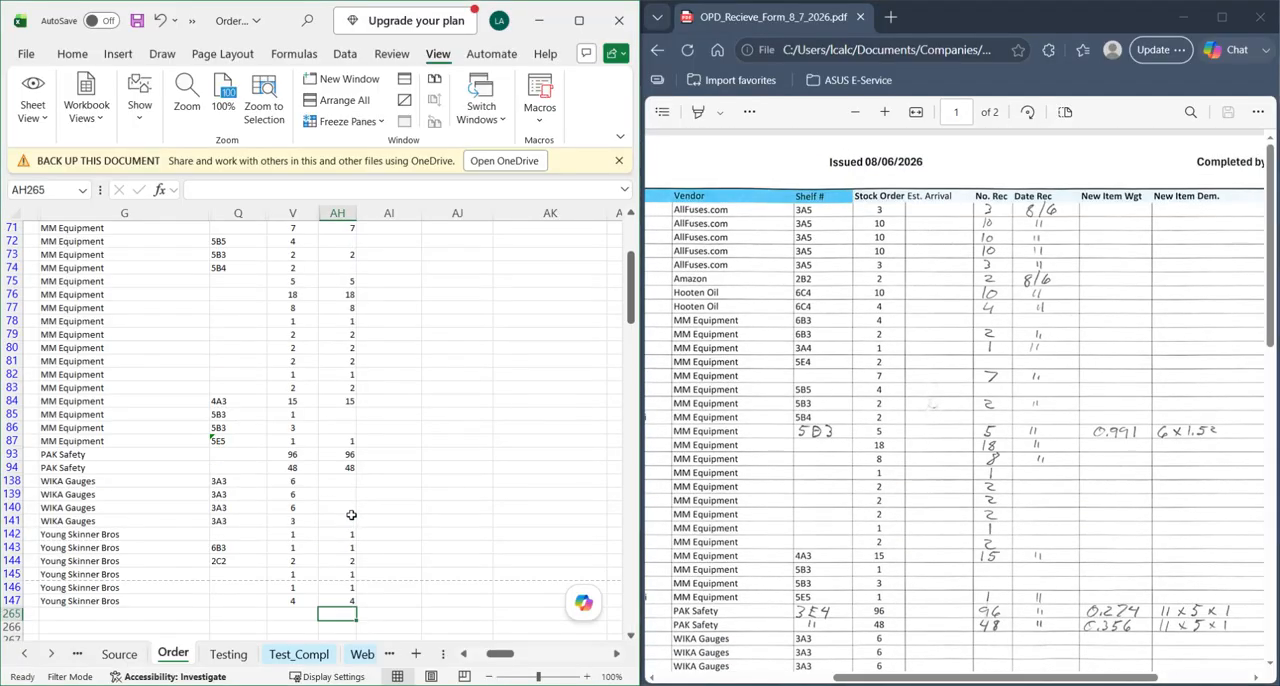
scroll(364, 480, "down", 1)
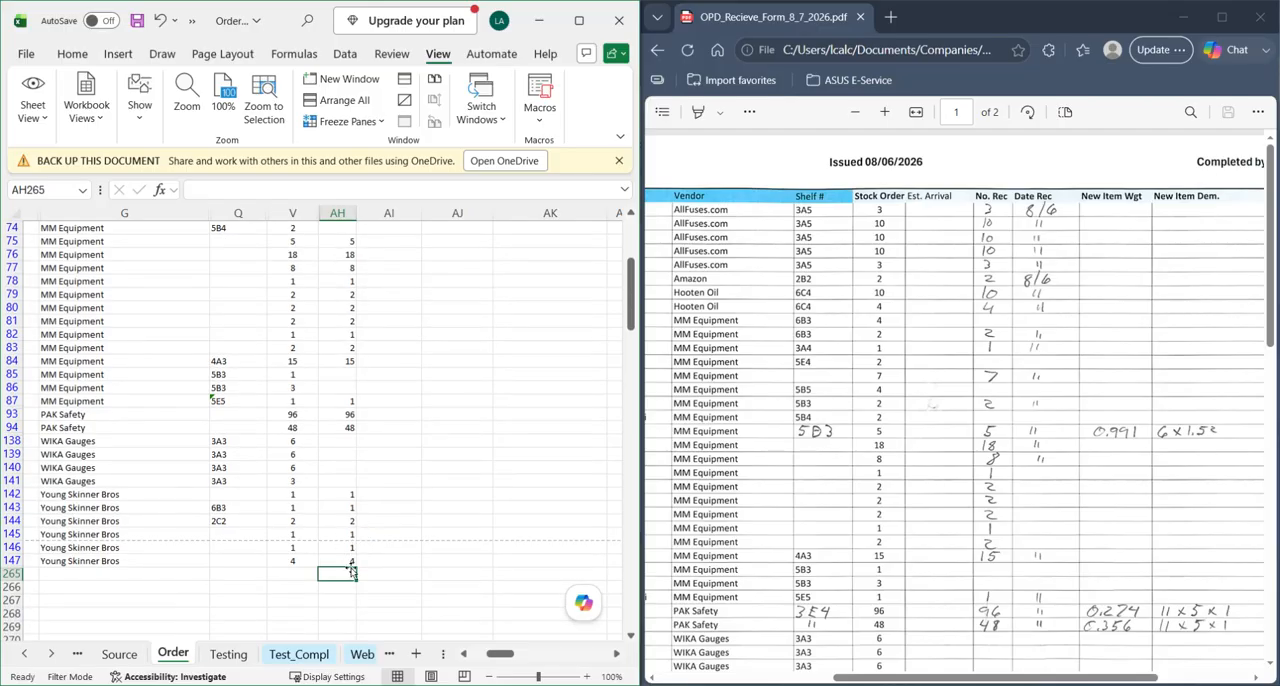
scroll(362, 448, "up", 2)
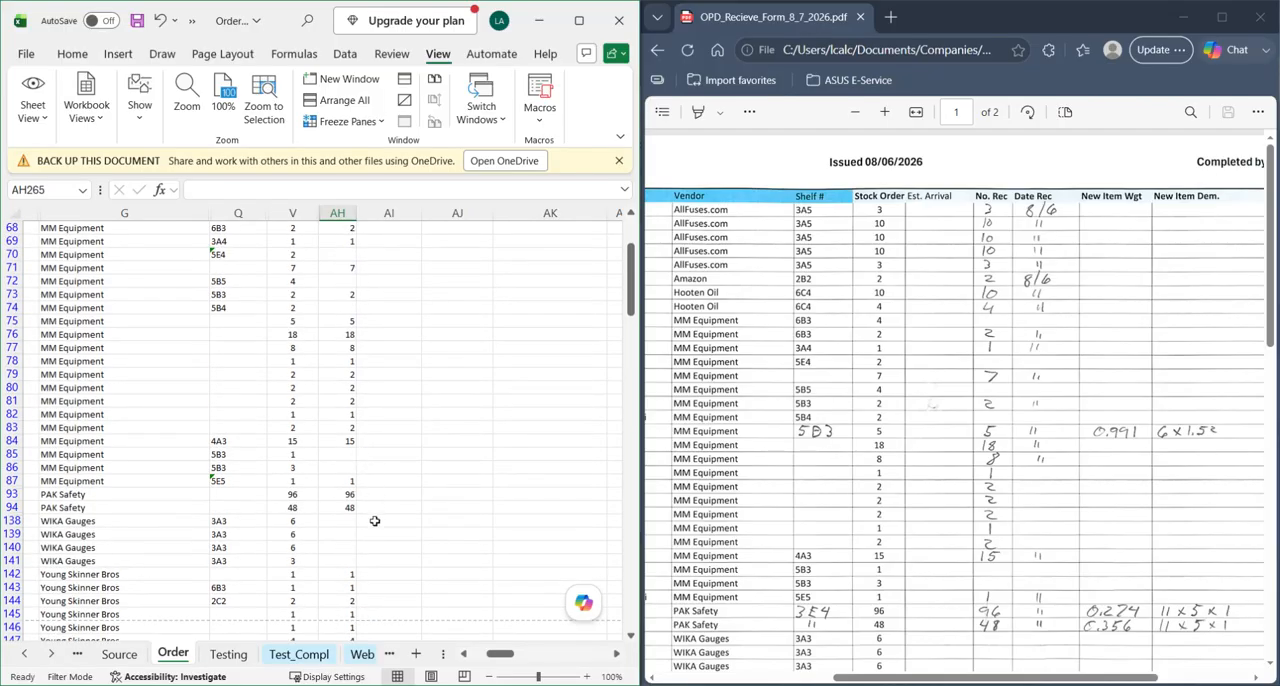
scroll(368, 490, "up", 3)
scroll(364, 468, "up", 2)
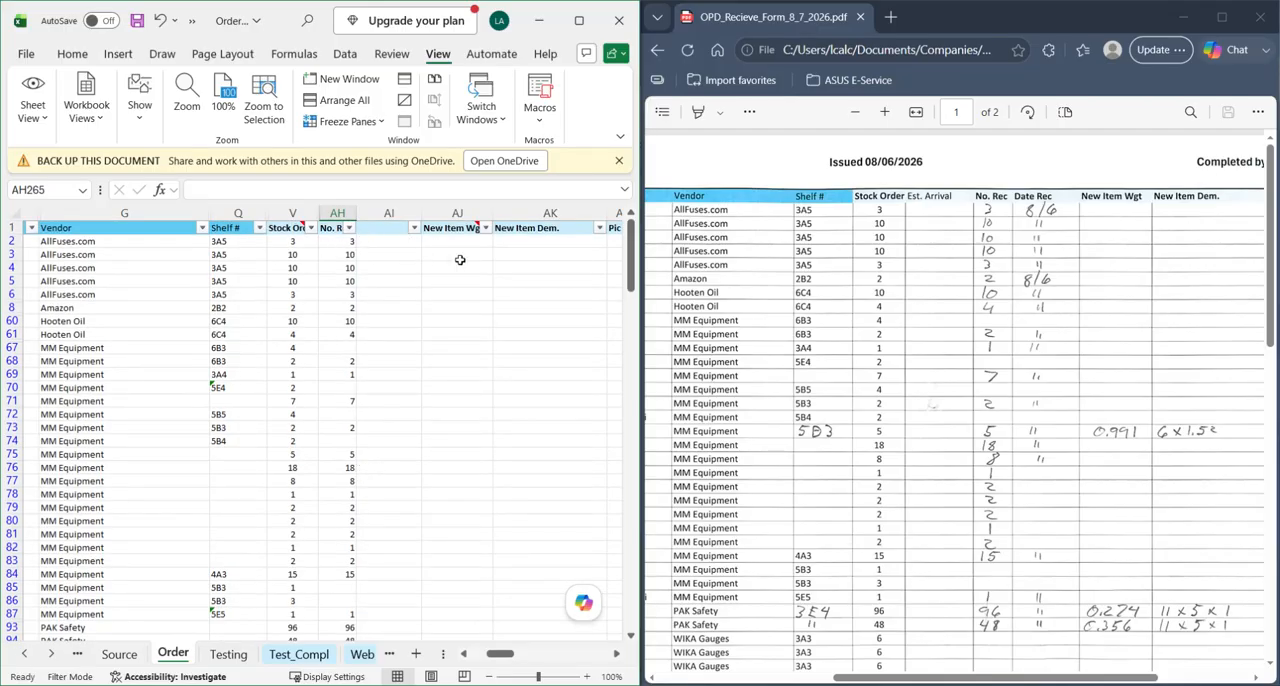
- Locate the Date Rec column beside No. Rec on the Order sheet
left_click(440, 370)
left_click(450, 255)
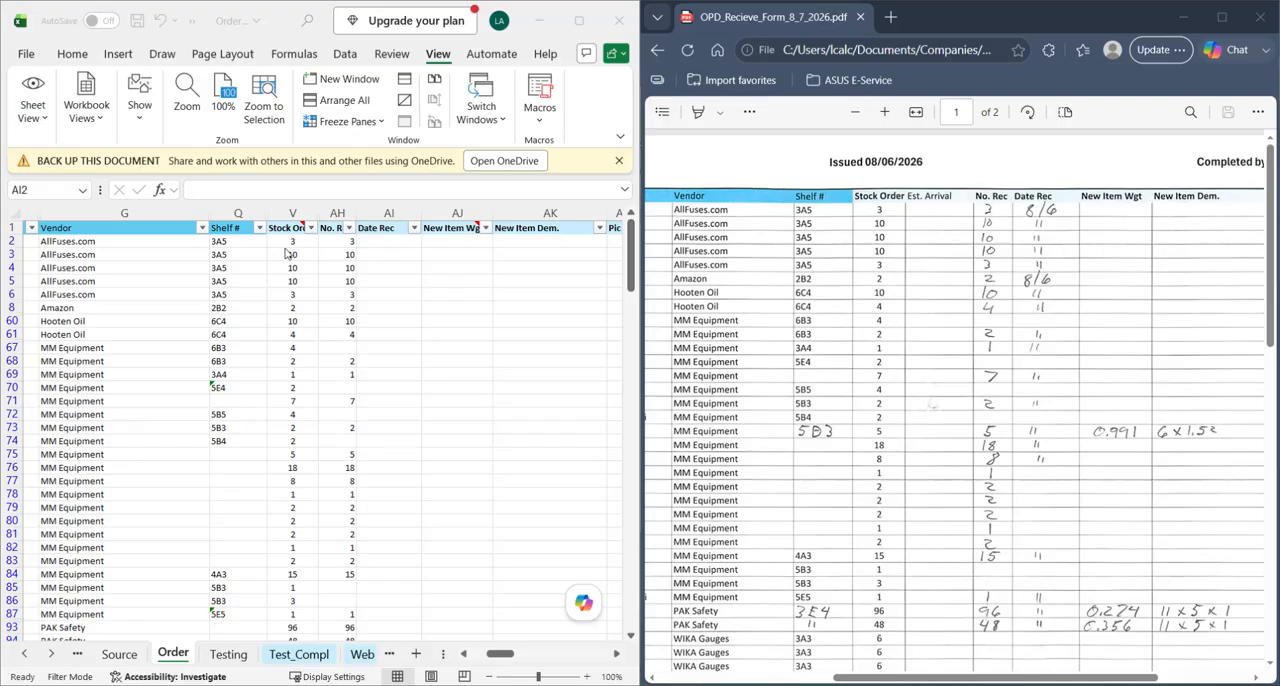
left_click(409, 269)
mouse_move(338, 207)
left_mouse_down()
mouse_move(385, 212)
mouse_move(340, 212)
left_mouse_up()
left_click(334, 228)
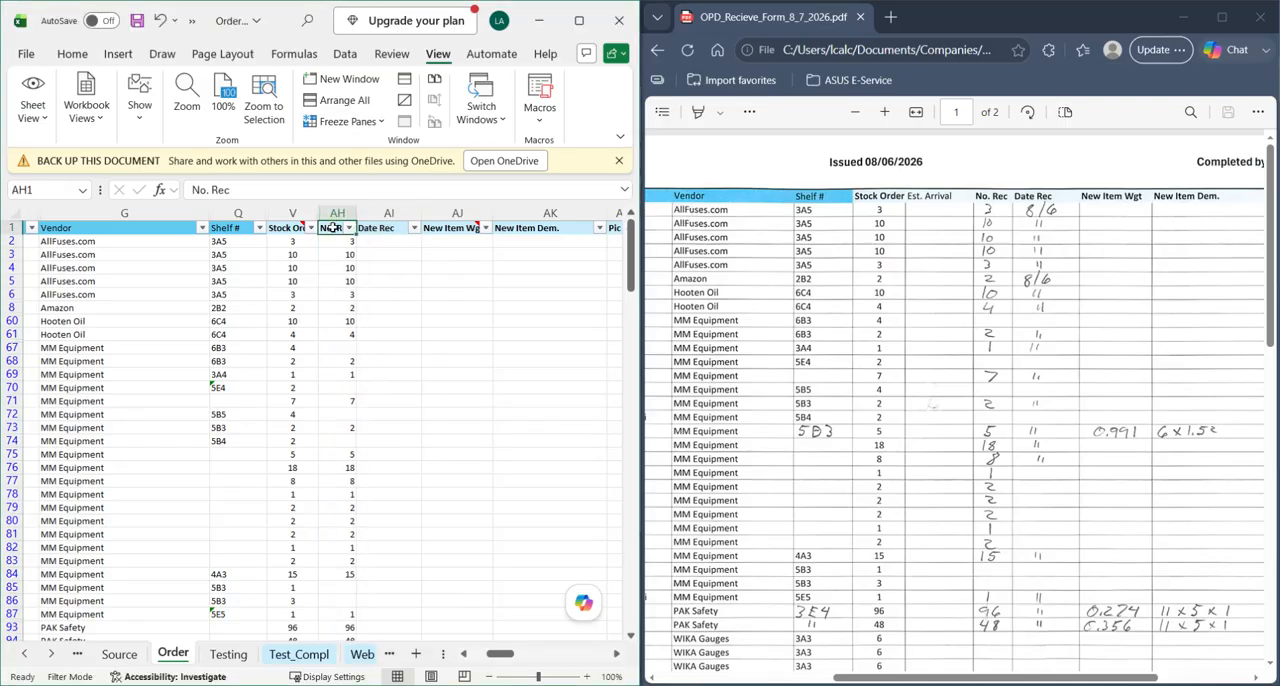
left_click(390, 229)
left_click(415, 318)
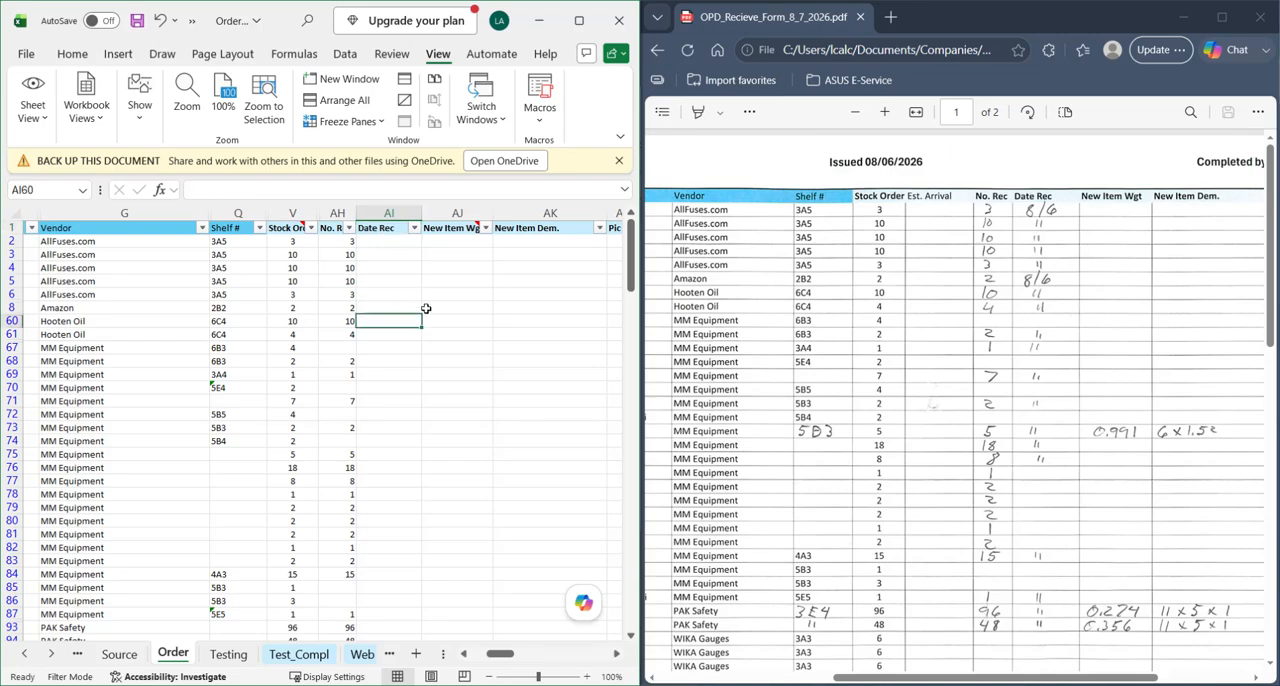
- Check the handwritten Date Rec entries on both pages of the receive form, ready to fill from Date Rec row 2
scroll(413, 244, "down", 1)
left_click(403, 243)
scroll(404, 246, "up", 1)
left_click(385, 243)
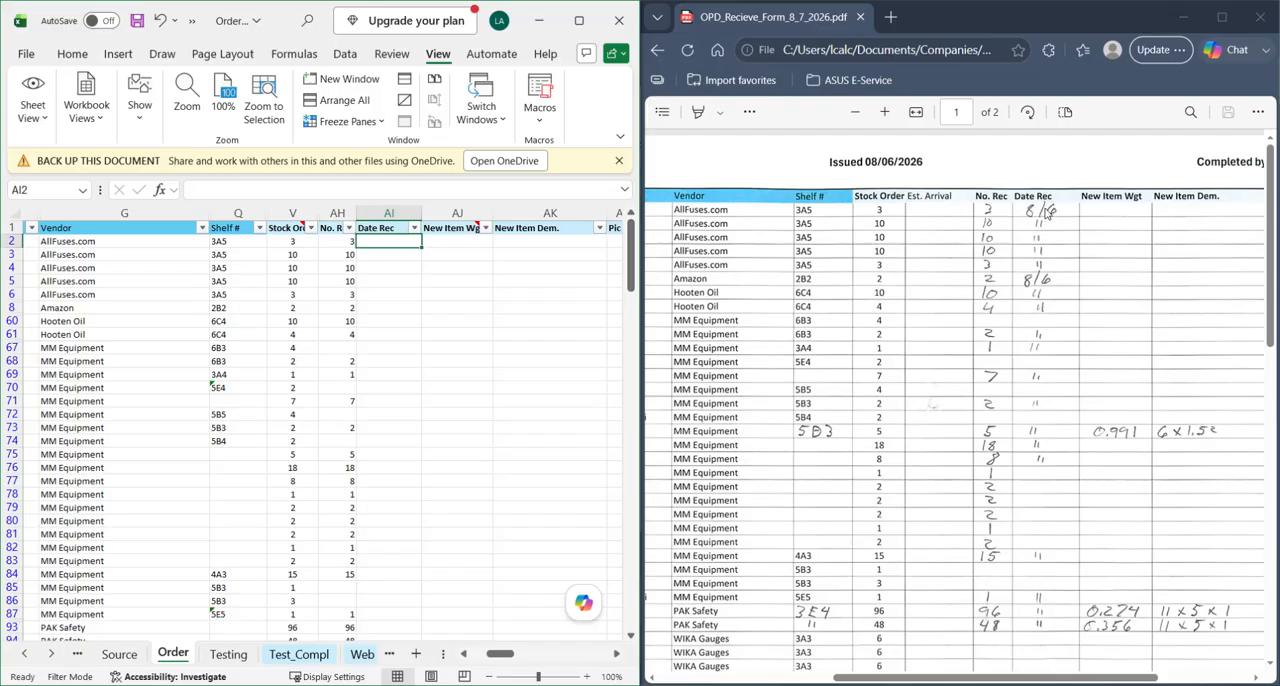
scroll(1072, 236, "down", 5)
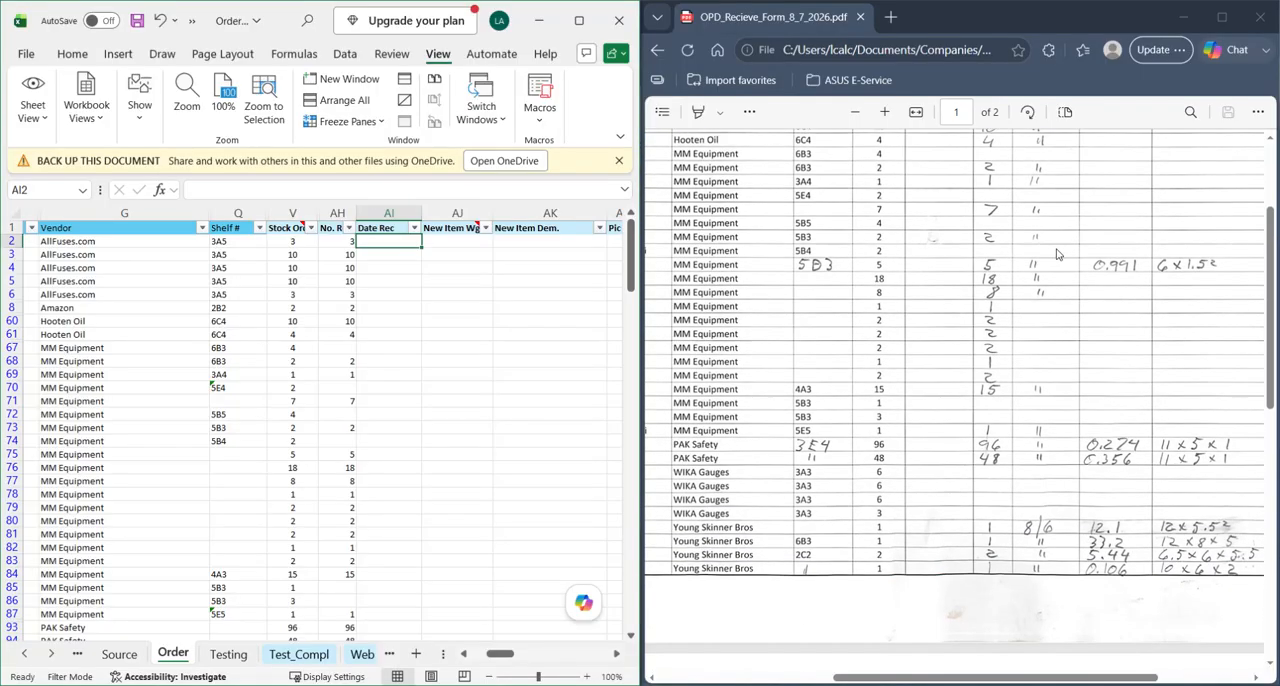
scroll(1060, 300, "down", 5)
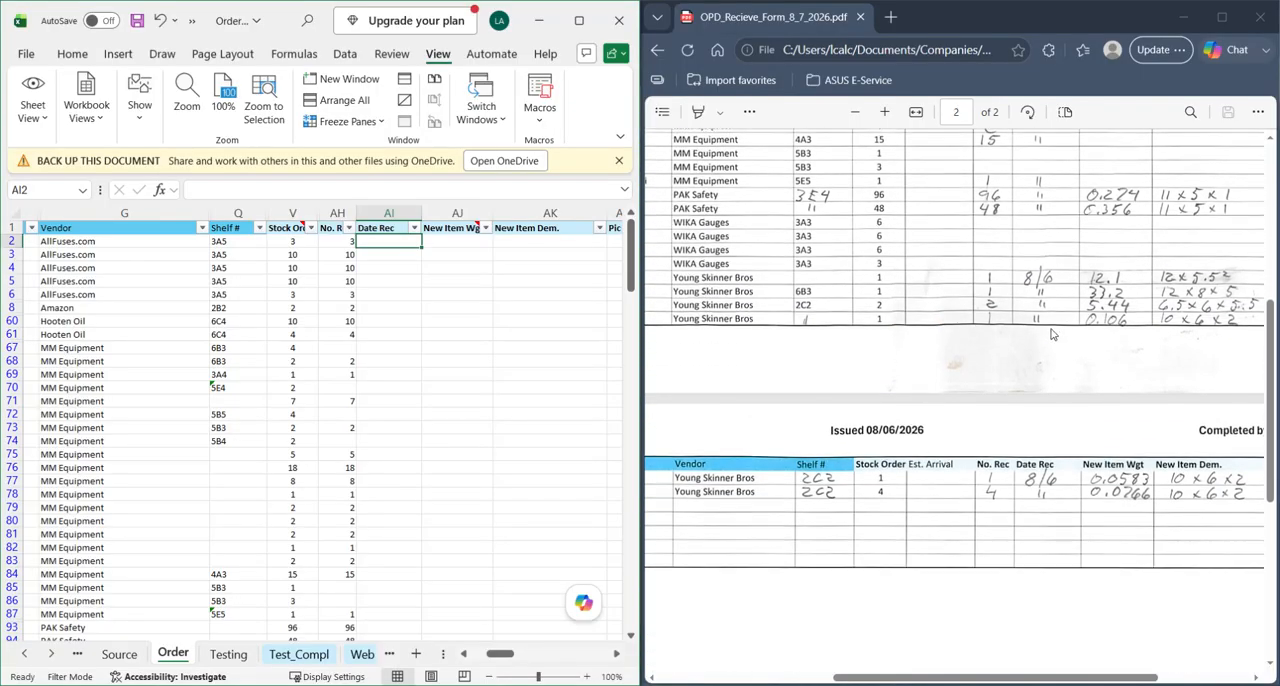
scroll(1060, 366, "up", 8)
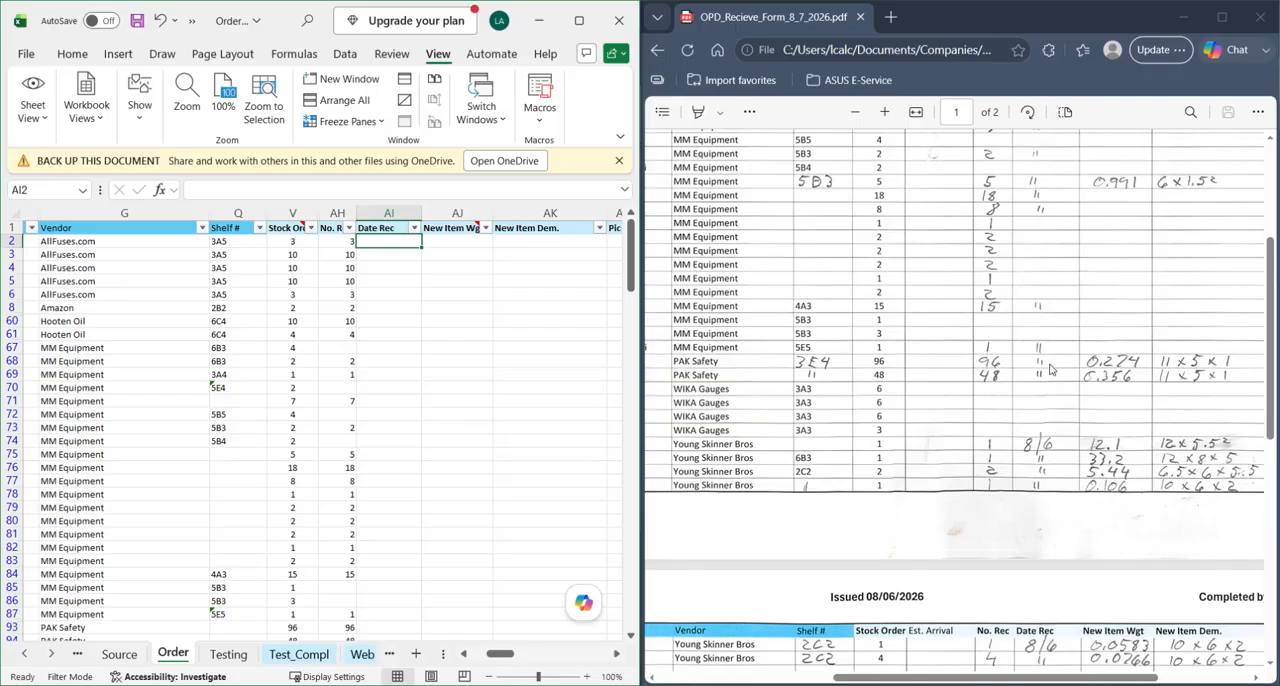
scroll(1050, 367, "up", 2)
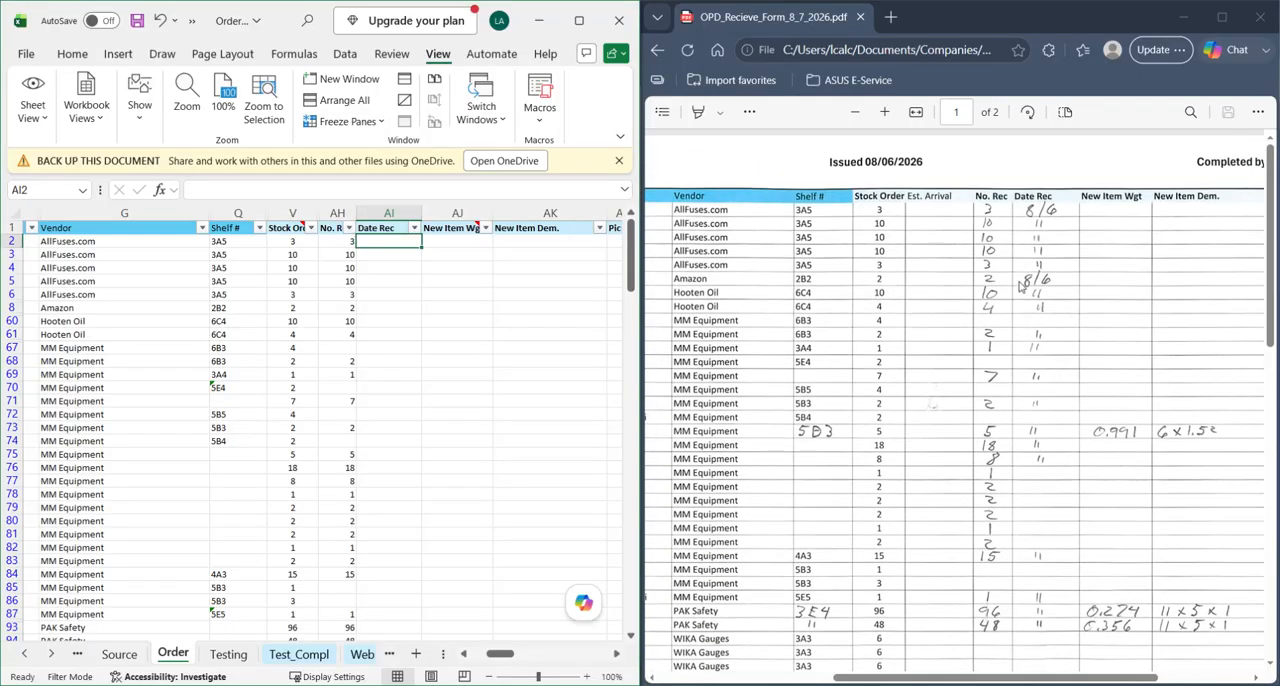
scroll(1060, 360, "down", 9)
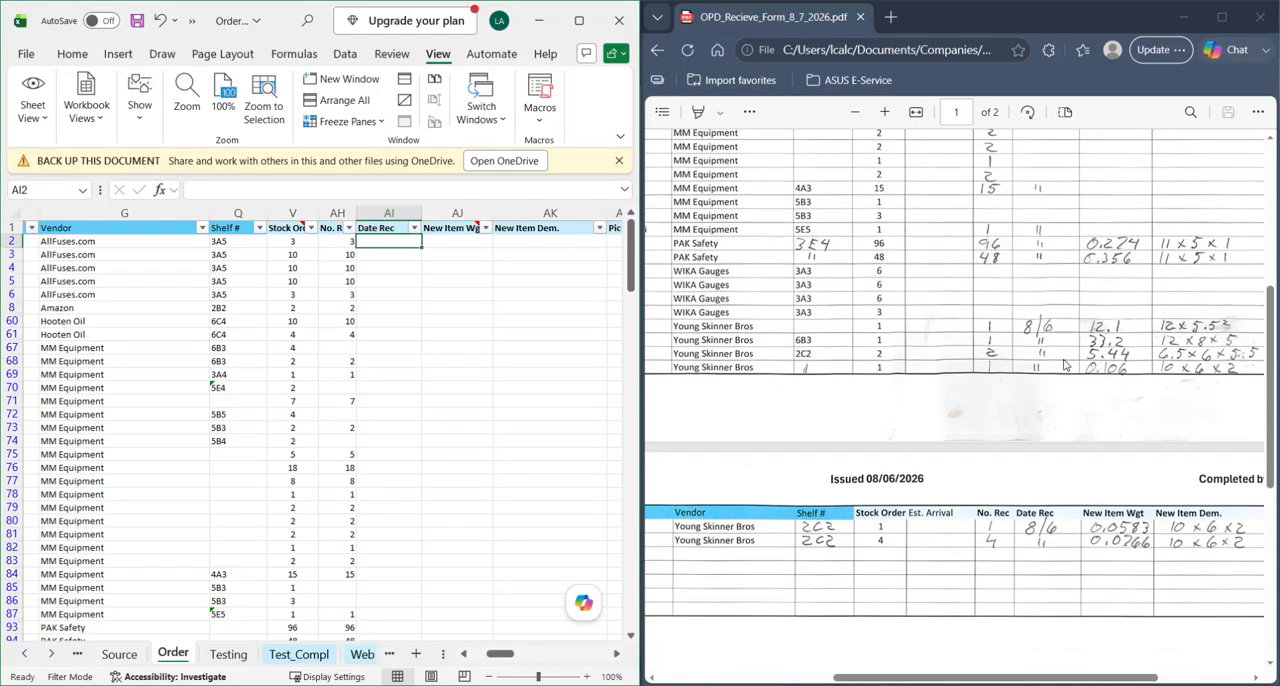
scroll(1042, 450, "up", 9)
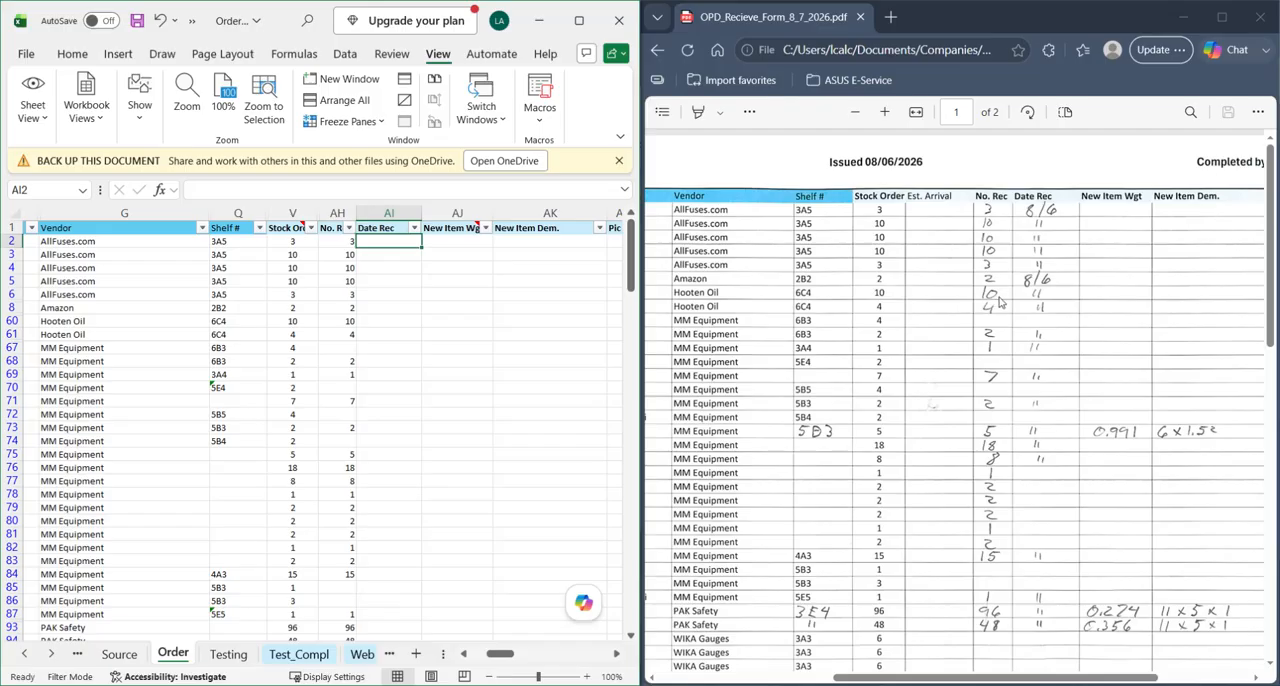
- Enter 8/6/2026 as the Date Rec in row 2 and copy it to the visible rows 3 to 61
type("8/6/2026")
key("Return")
left_click(372, 242)
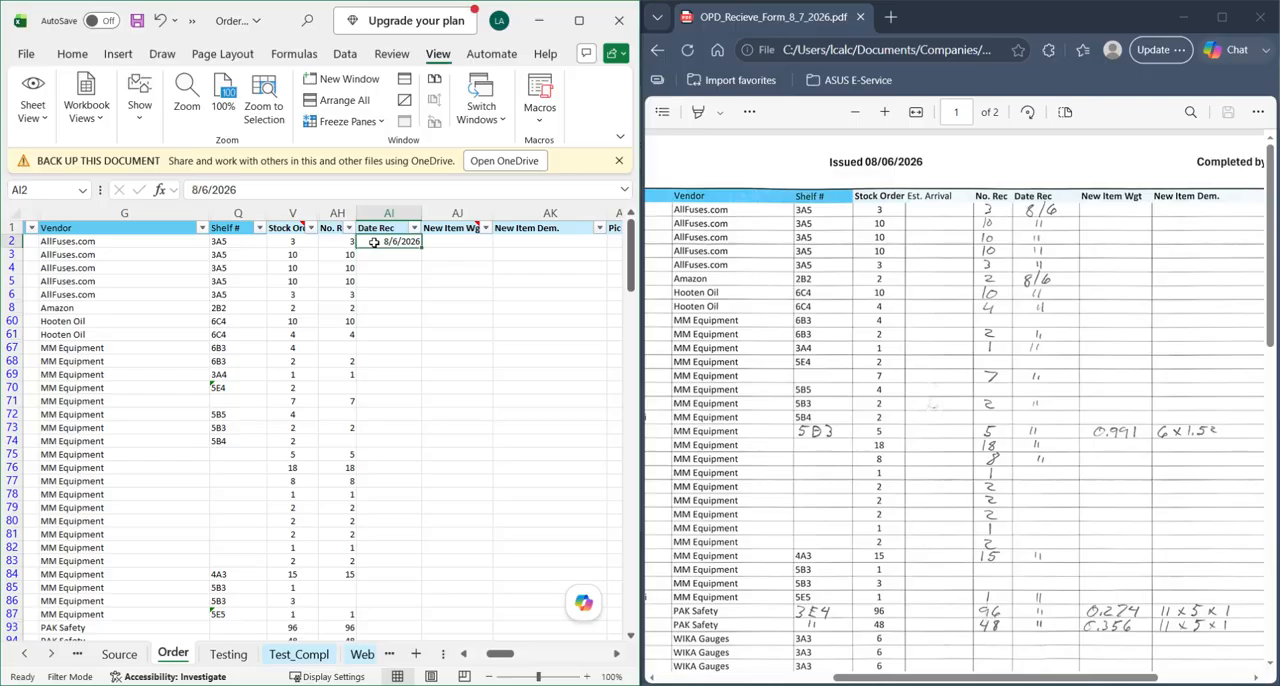
key("ctrl+c")
left_click_drag(381, 255, 382, 336)
key("ctrl+v")
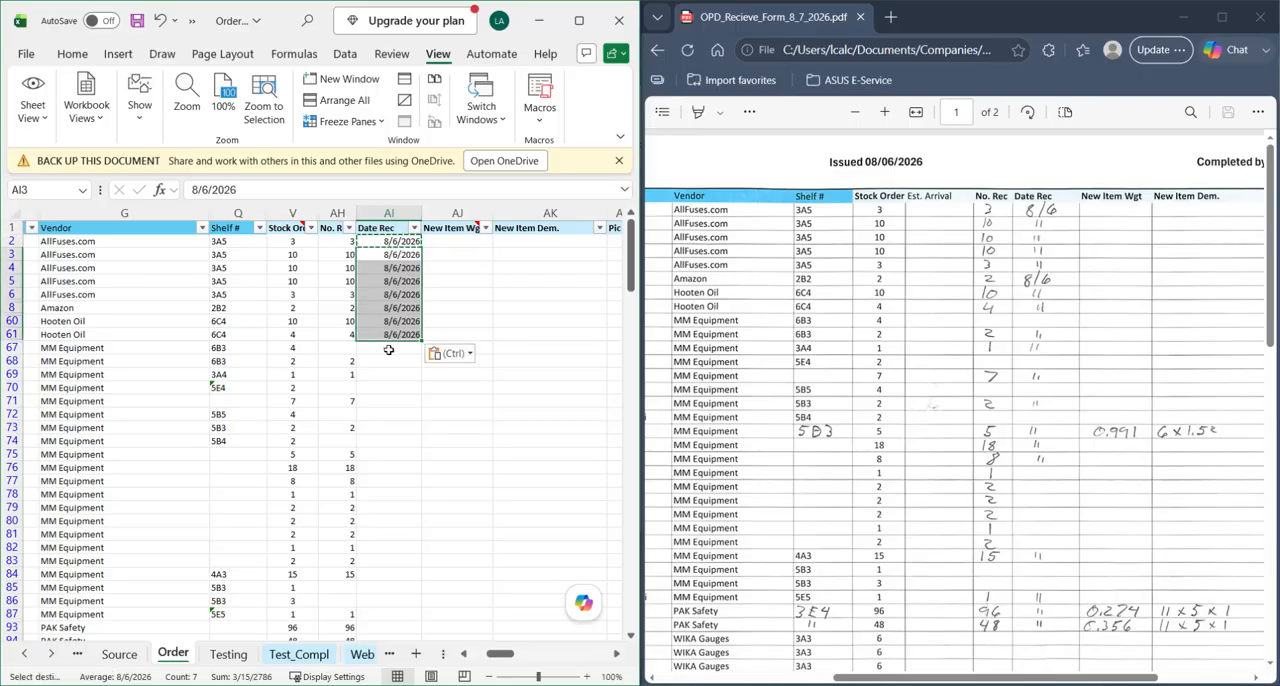
- Paste the copied date into Date Rec for MM Equipment rows 68 and 69, leaving row 67 blank
left_click(387, 350)
left_click_drag(375, 362, 383, 378)
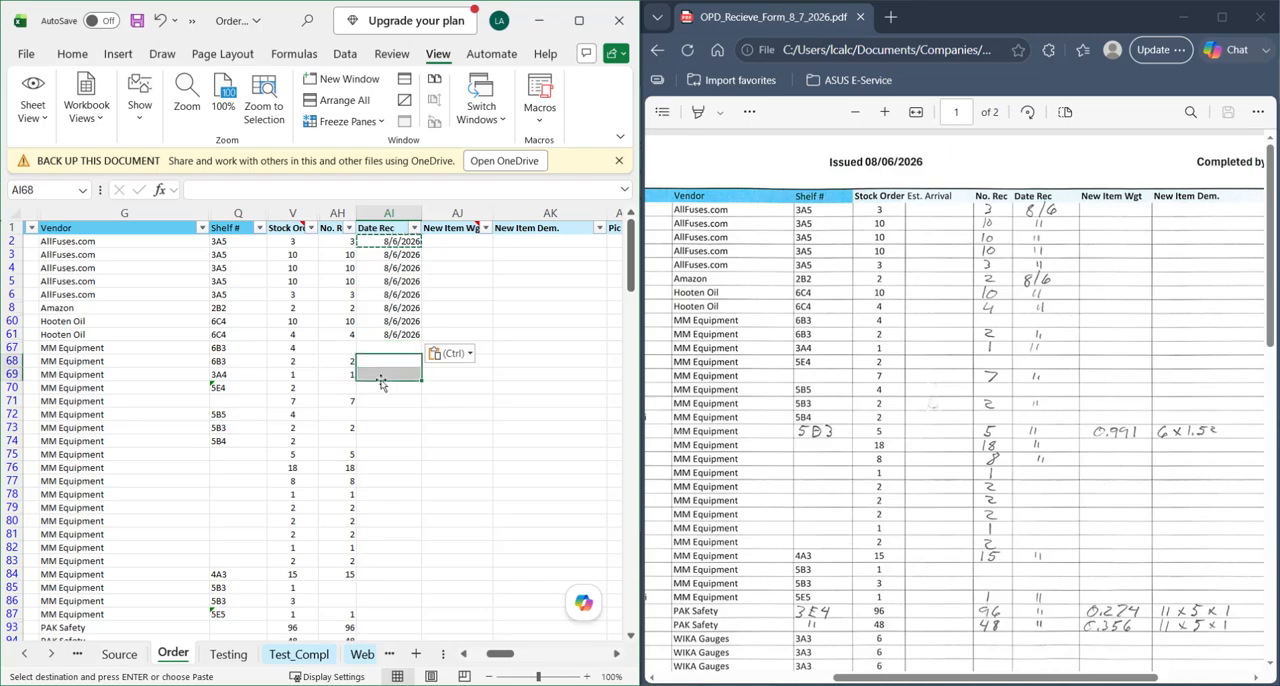
key("ctrl+v")
scroll(390, 390, "down", 1)
left_click(384, 373)
key("ctrl+v")
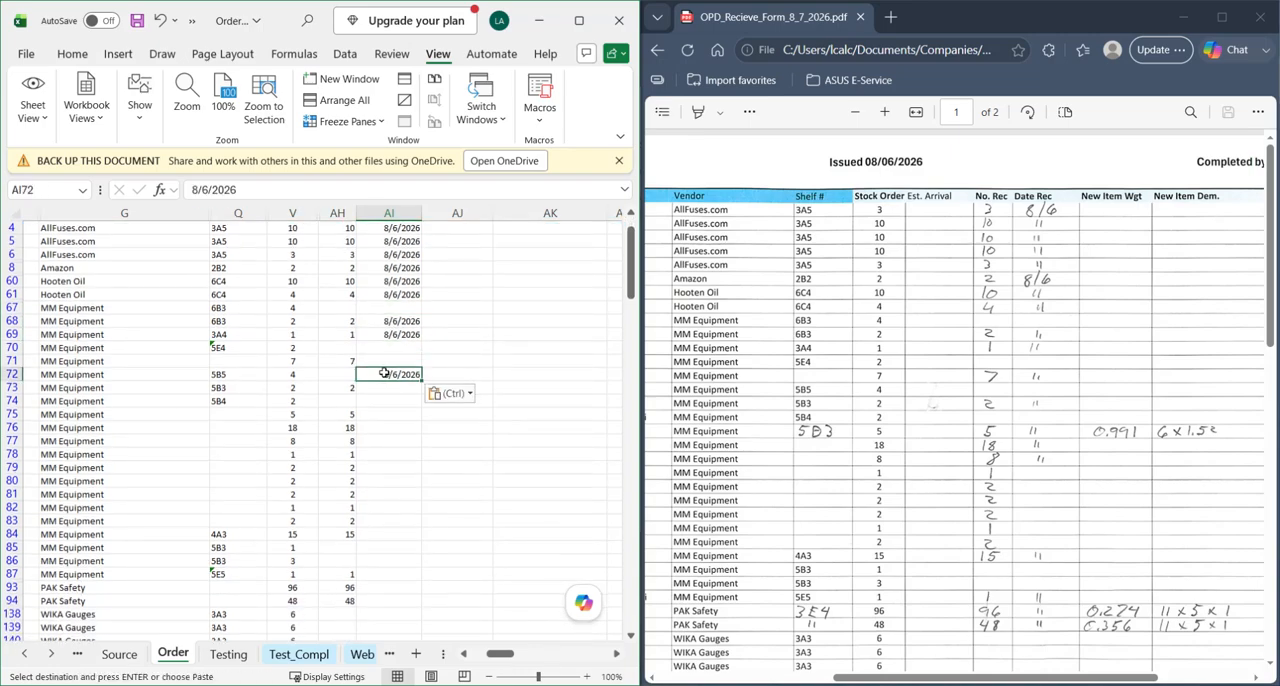
key("ctrl+z")
- Paste the 8/6/2026 date into Date Rec for rows 71, 73 and 75 to 84, skipping items not received
left_click(385, 361)
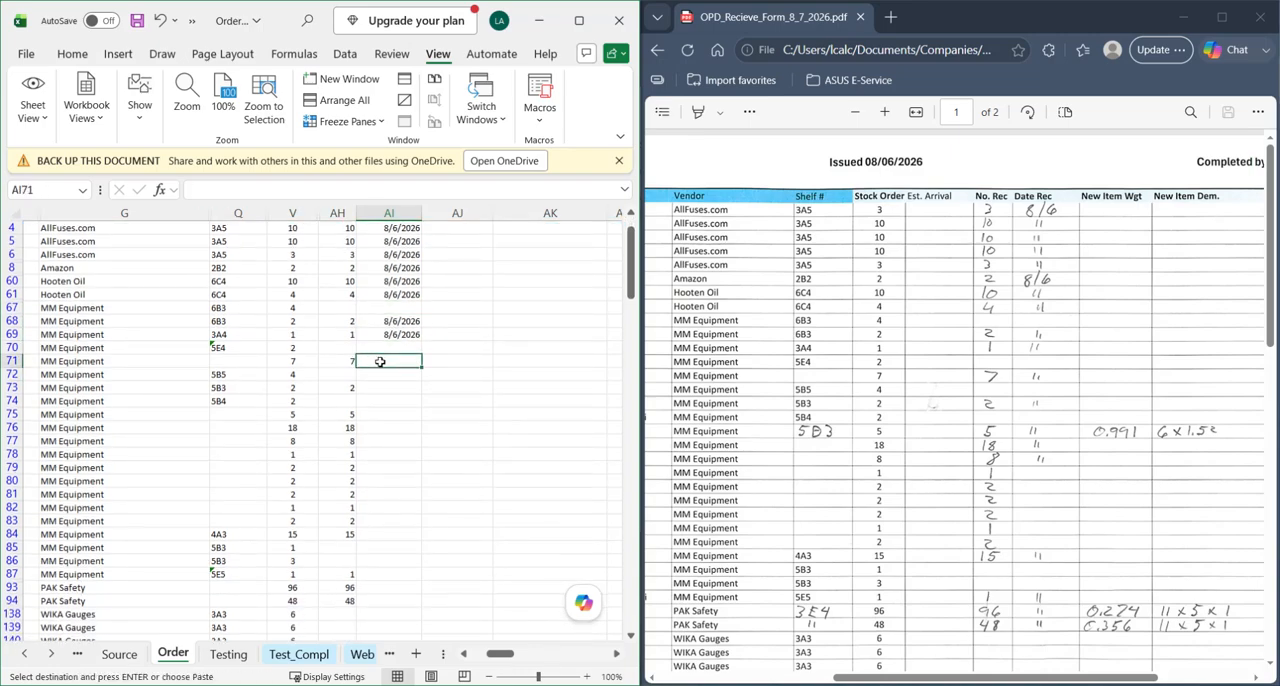
key("ctrl+v")
left_click(384, 387)
key("ctrl+v")
left_click_drag(385, 414, 388, 538)
key("ctrl+v")
- Paste the 8/6/2026 date into Date Rec for rows 87, 93, 94 and 142 to 147, and save the workbook
scroll(392, 470, "down", 4)
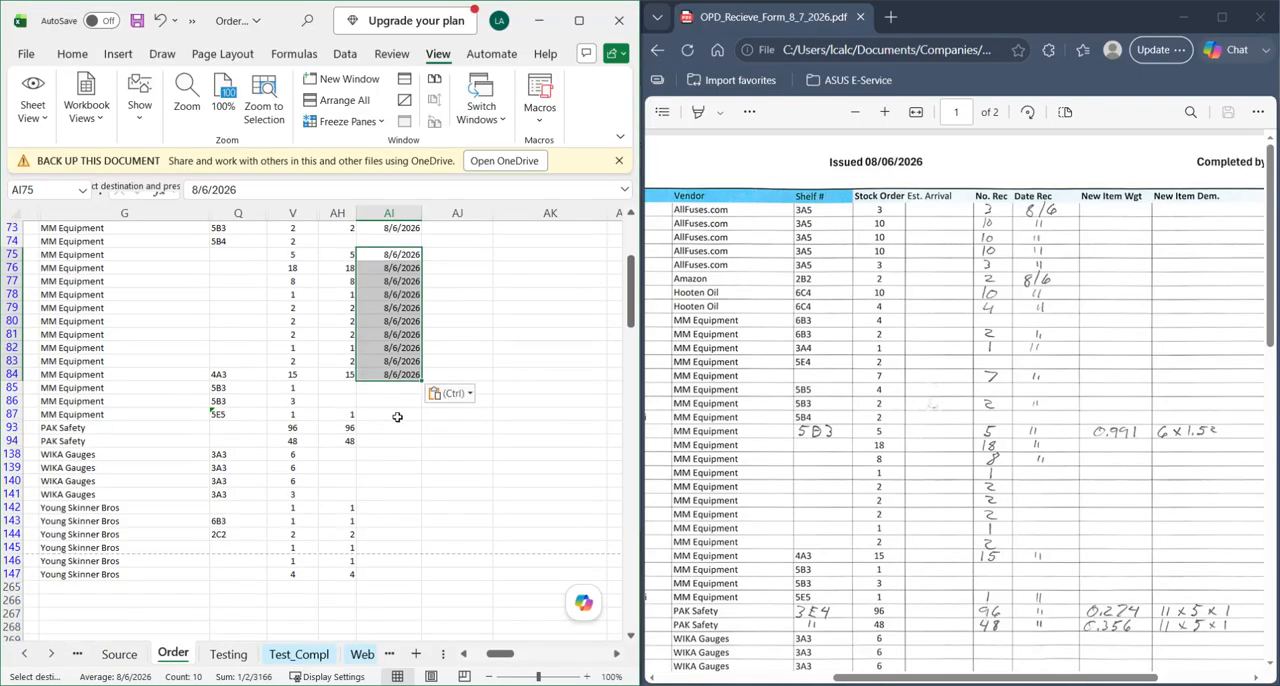
left_click_drag(390, 414, 394, 443)
key("ctrl+v")
left_click_drag(389, 508, 387, 576)
key("ctrl+v")
left_click(465, 452)
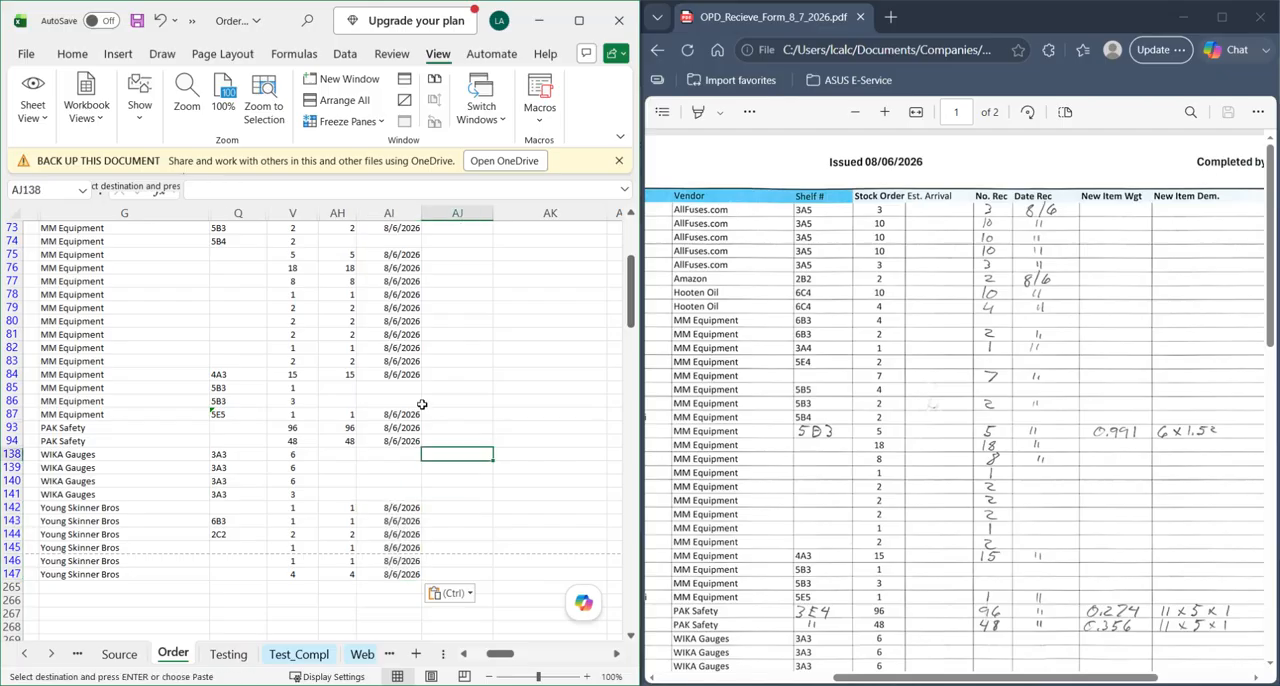
left_click(137, 20)
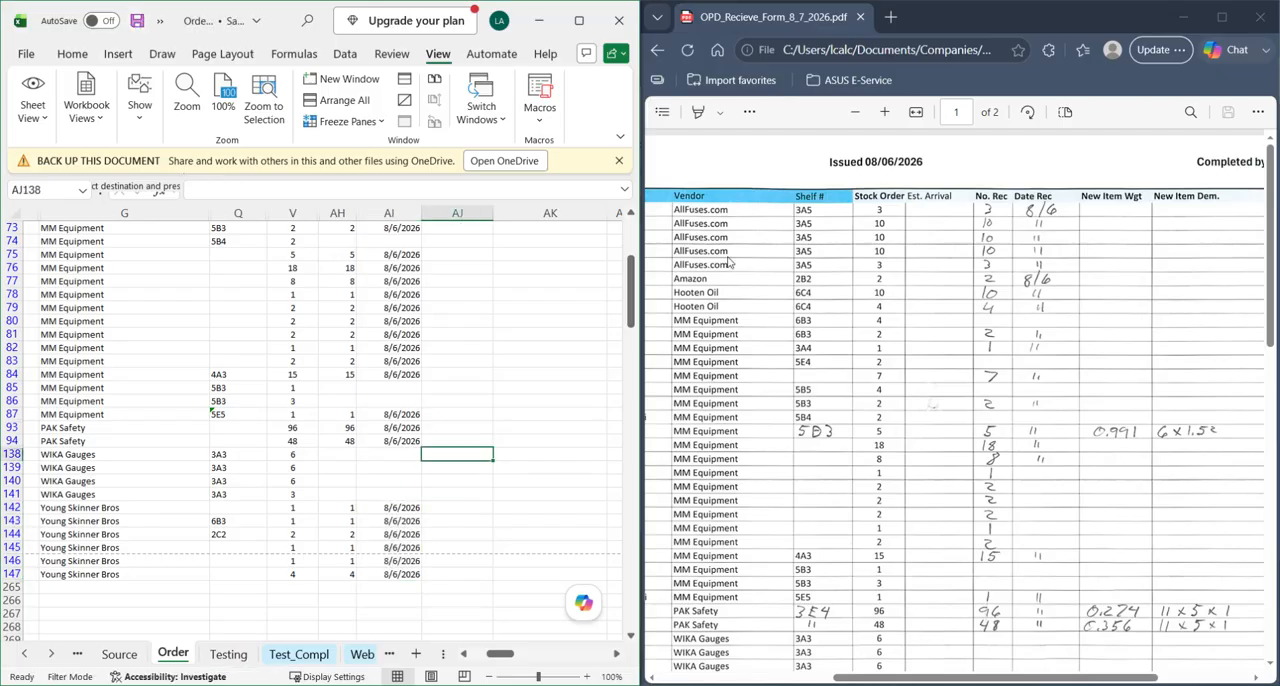
- Examine the New Item Wgt, New Item Dem., Pic and Stocked columns on the receive form
left_click(985, 408)
scroll(1000, 408, "down", 2)
scroll(1118, 403, "right", 2)
scroll(1100, 402, "right", 3)
scroll(1043, 399, "up", 2)
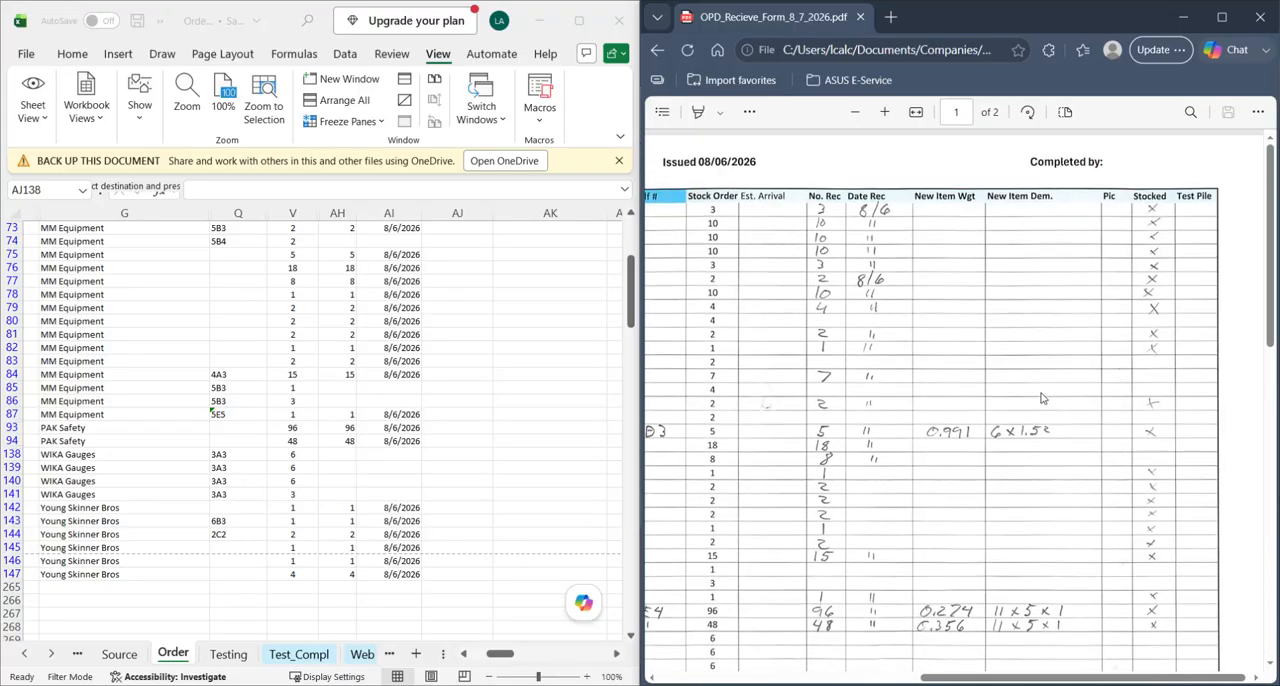
left_click(460, 432)
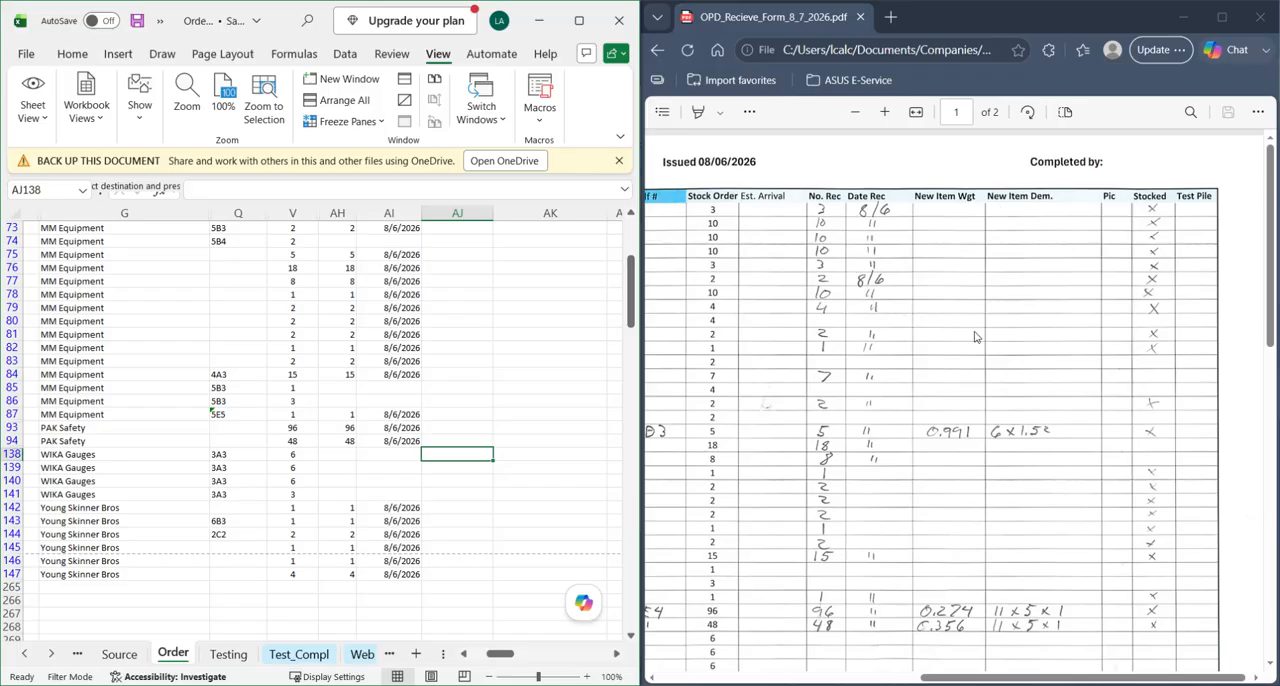
scroll(977, 314, "down", 5)
scroll(973, 390, "up", 5)
- Compare the item types on the receive form with the handwritten New Item Wgt and New Item Dem. values
scroll(975, 389, "left", 4)
scroll(1140, 404, "left", 6)
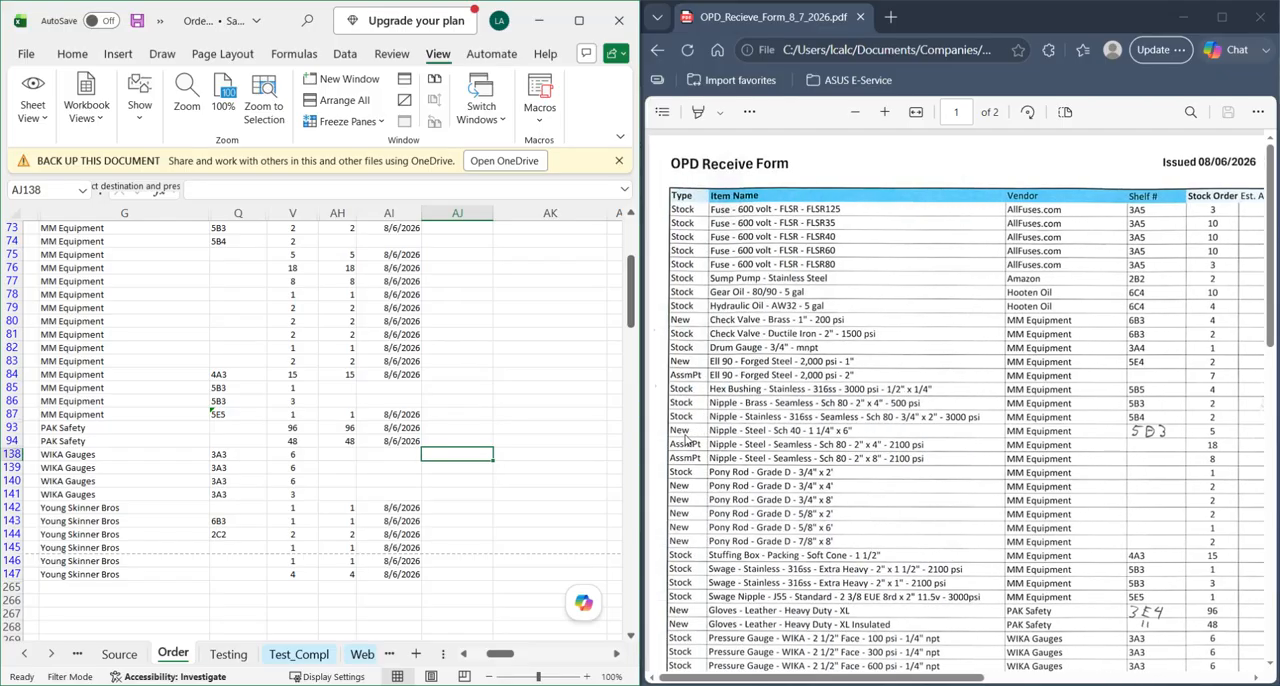
left_click(689, 438)
scroll(950, 440, "right", 10)
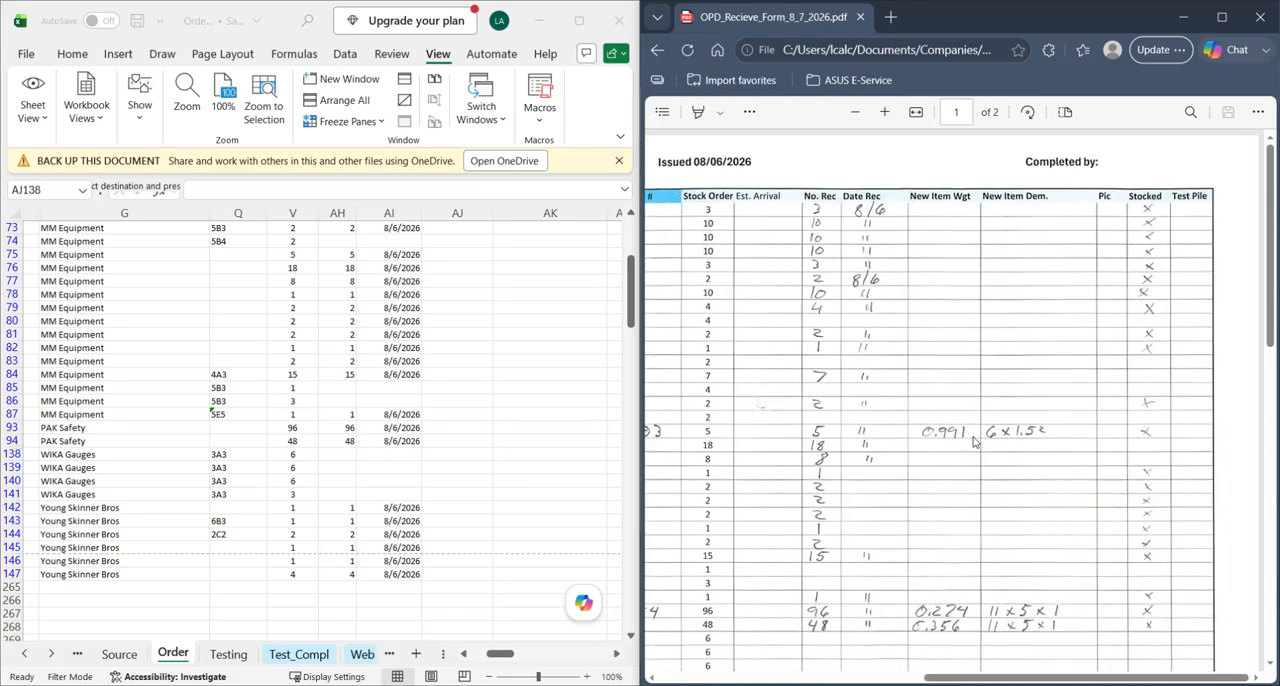
scroll(1006, 444, "left", 10)
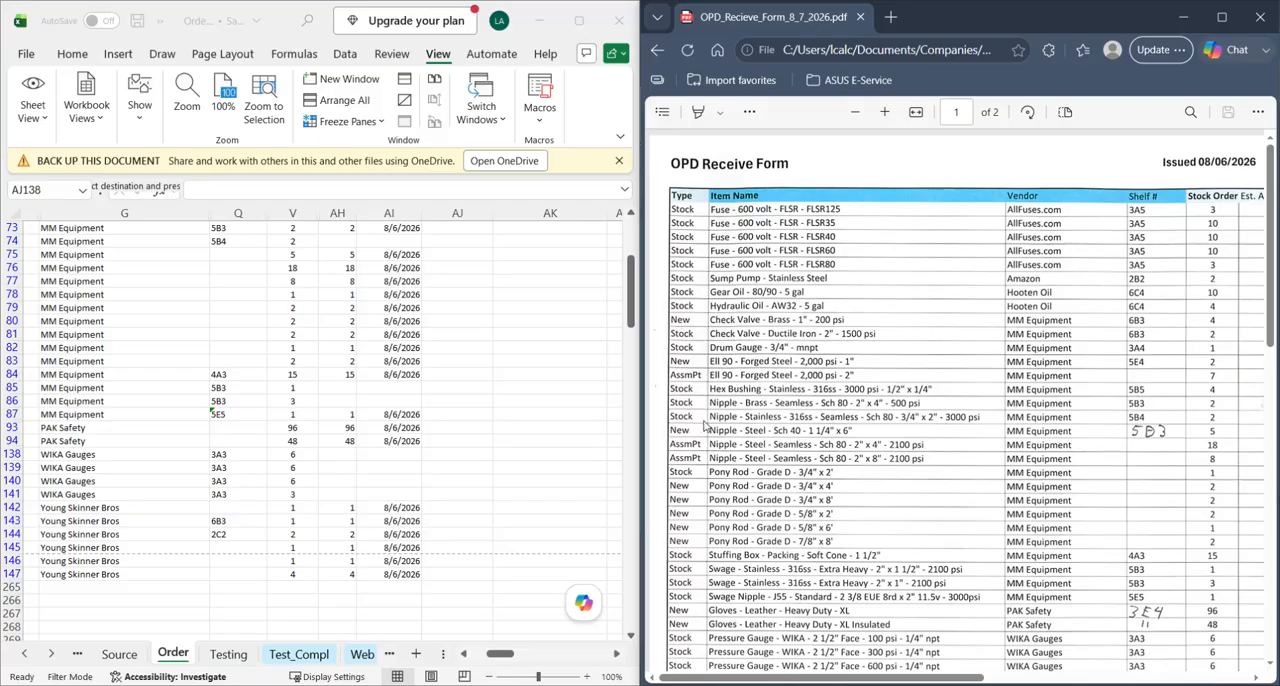
scroll(720, 425, "right", 10)
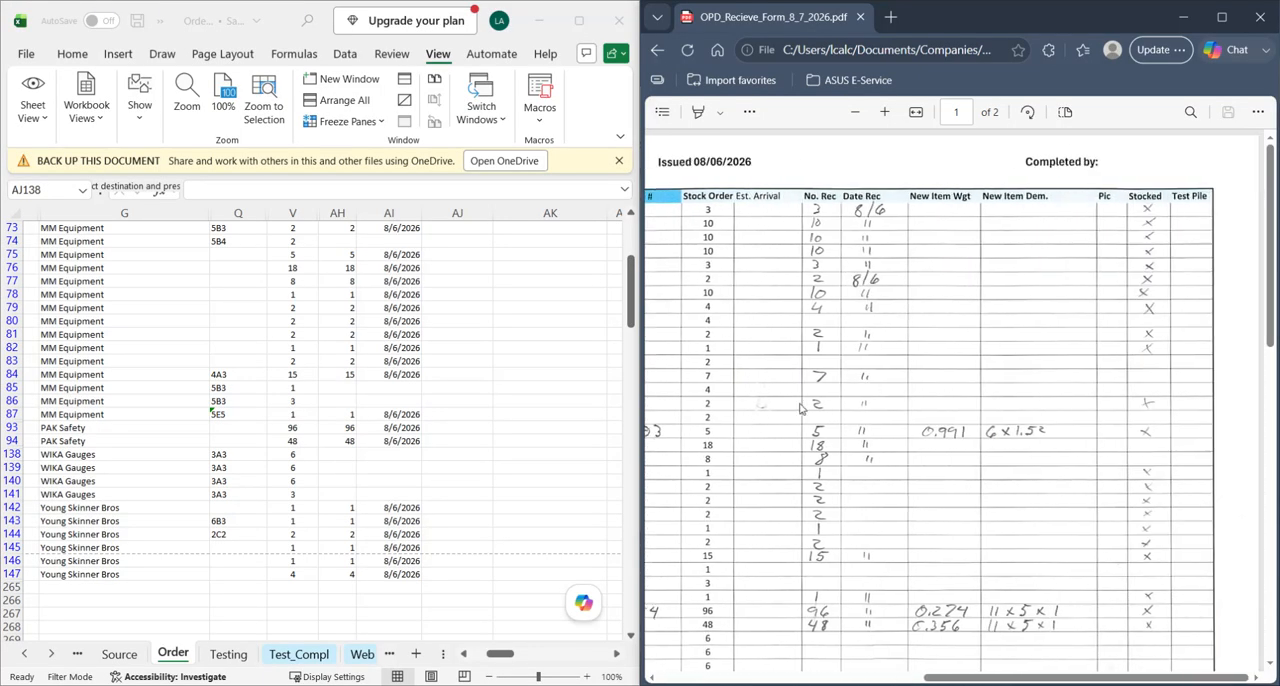
scroll(810, 408, "left", 2)
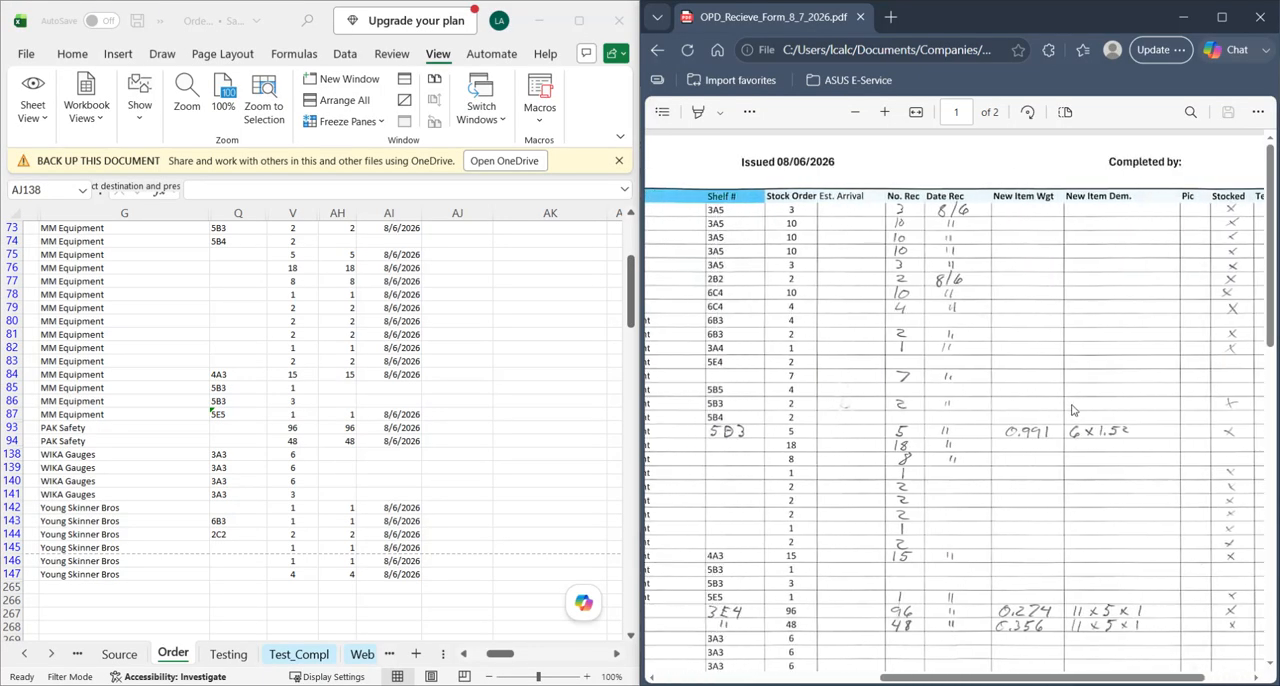
scroll(1043, 407, "left", 8)
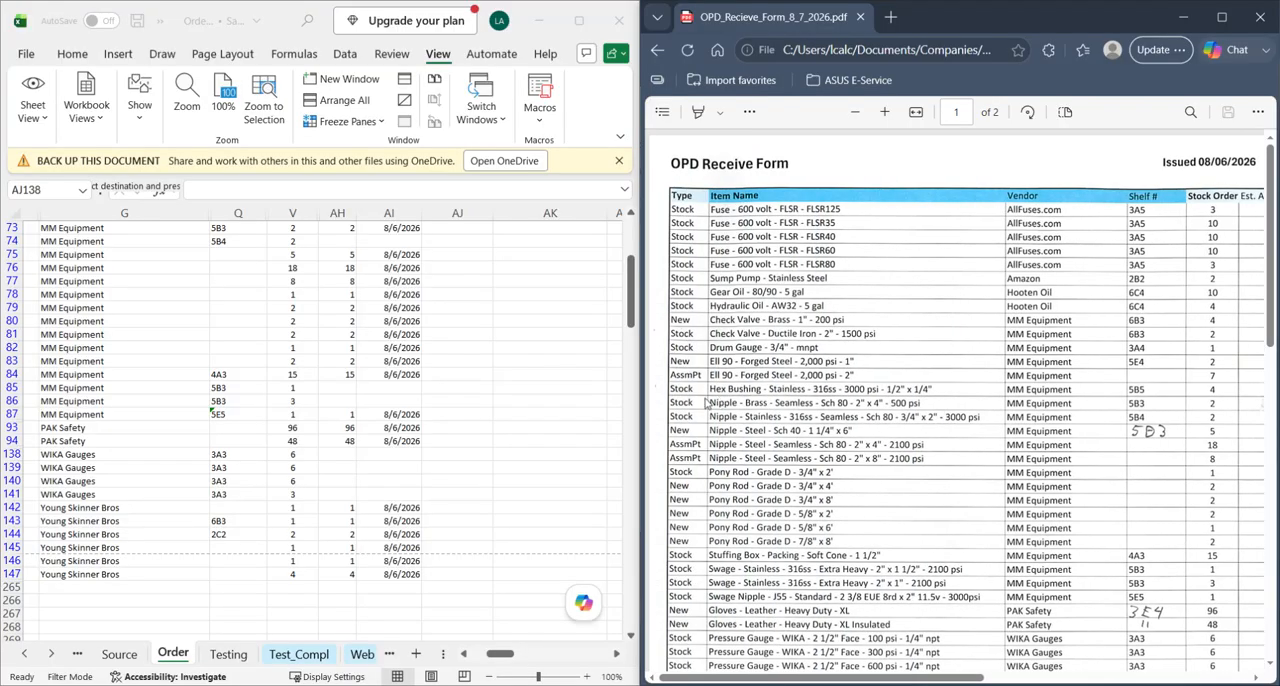
scroll(697, 410, "right", 8)
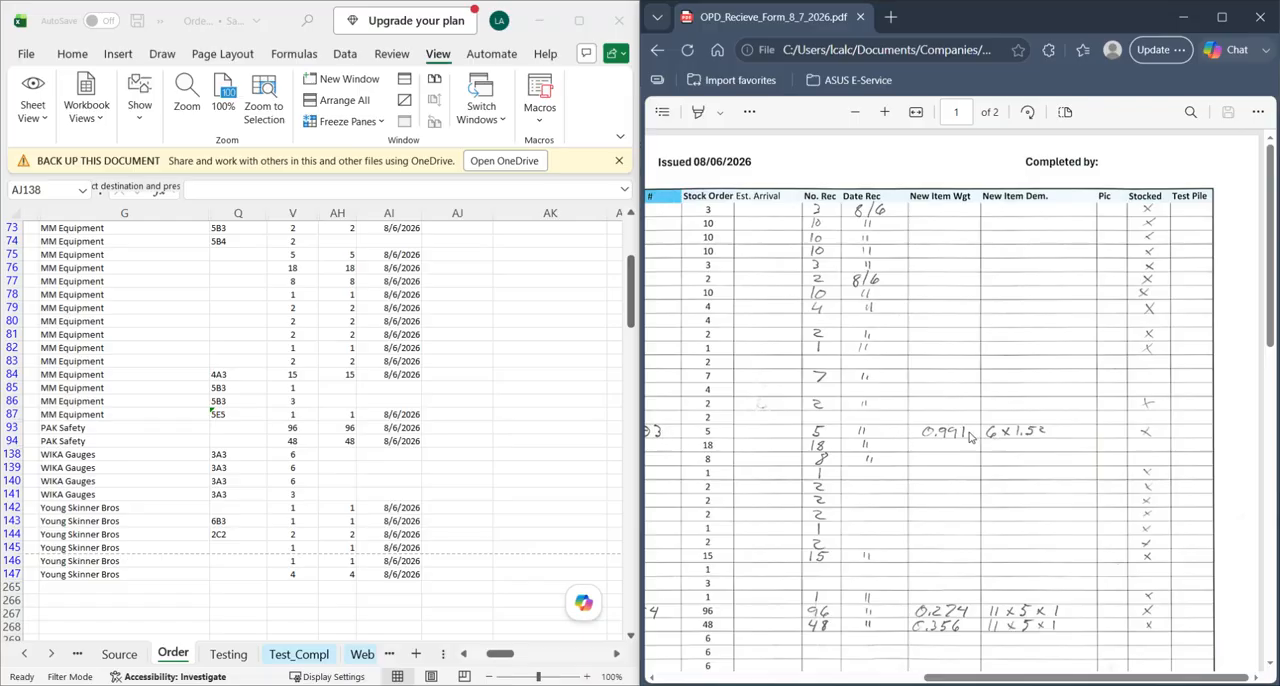
- Review the item types and names on the Order sheet and select the New Item Wgt and New Item Dem. columns
scroll(374, 489, "up", 5)
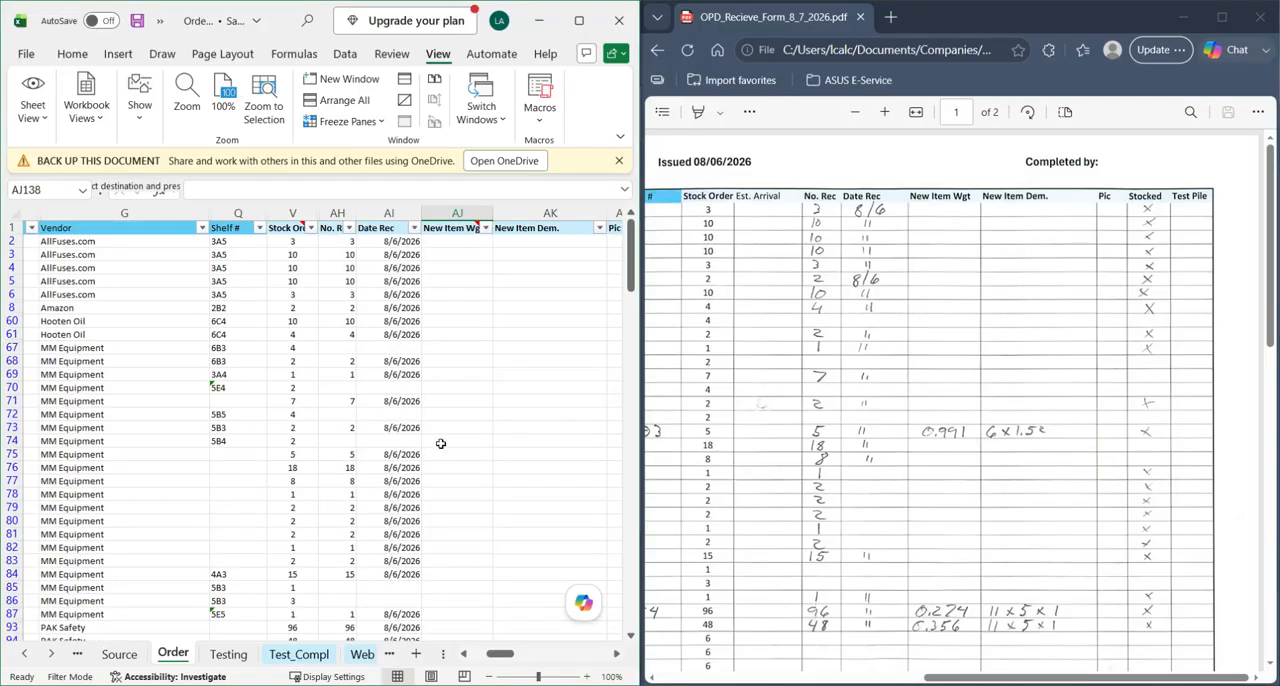
left_click(170, 443)
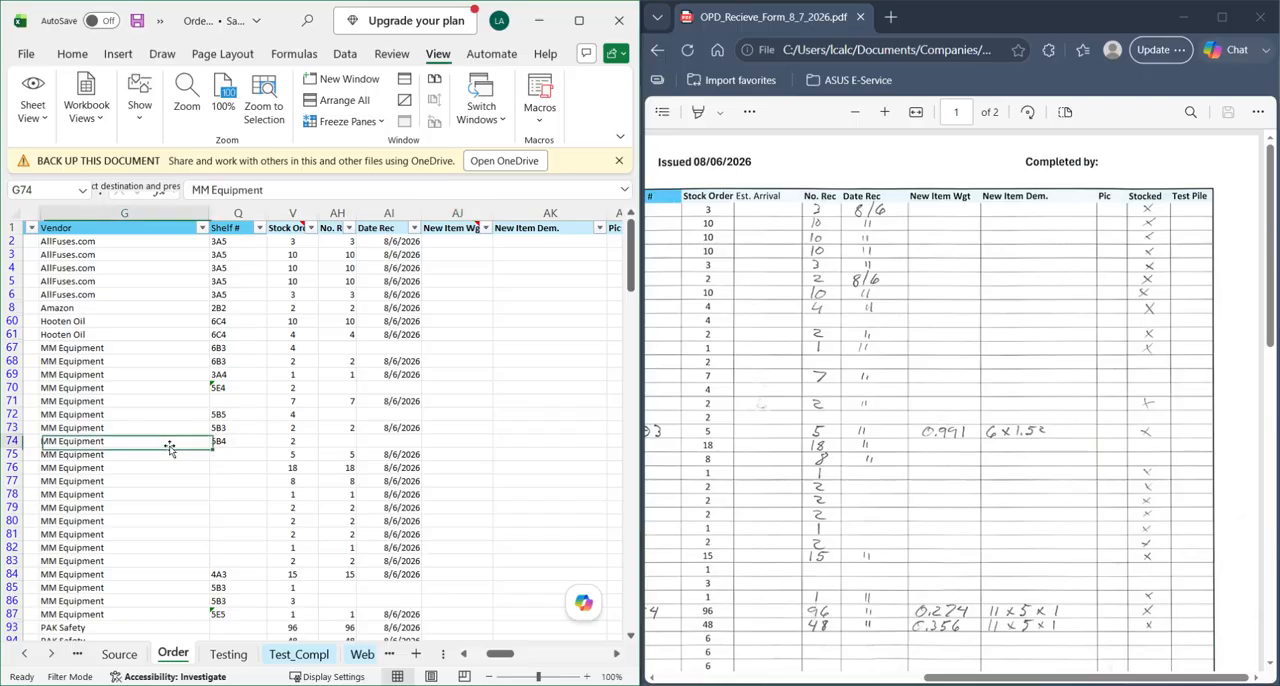
scroll(214, 423, "left", 3)
scroll(205, 422, "left", 2)
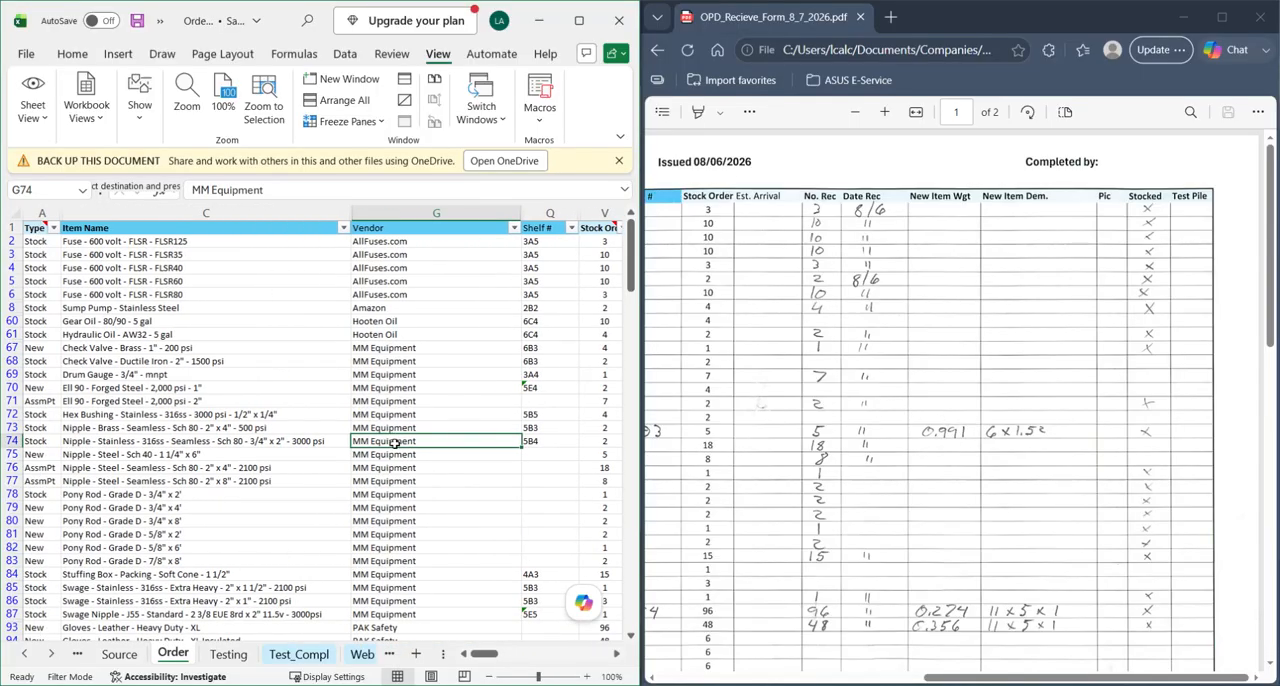
scroll(405, 442, "right", 6)
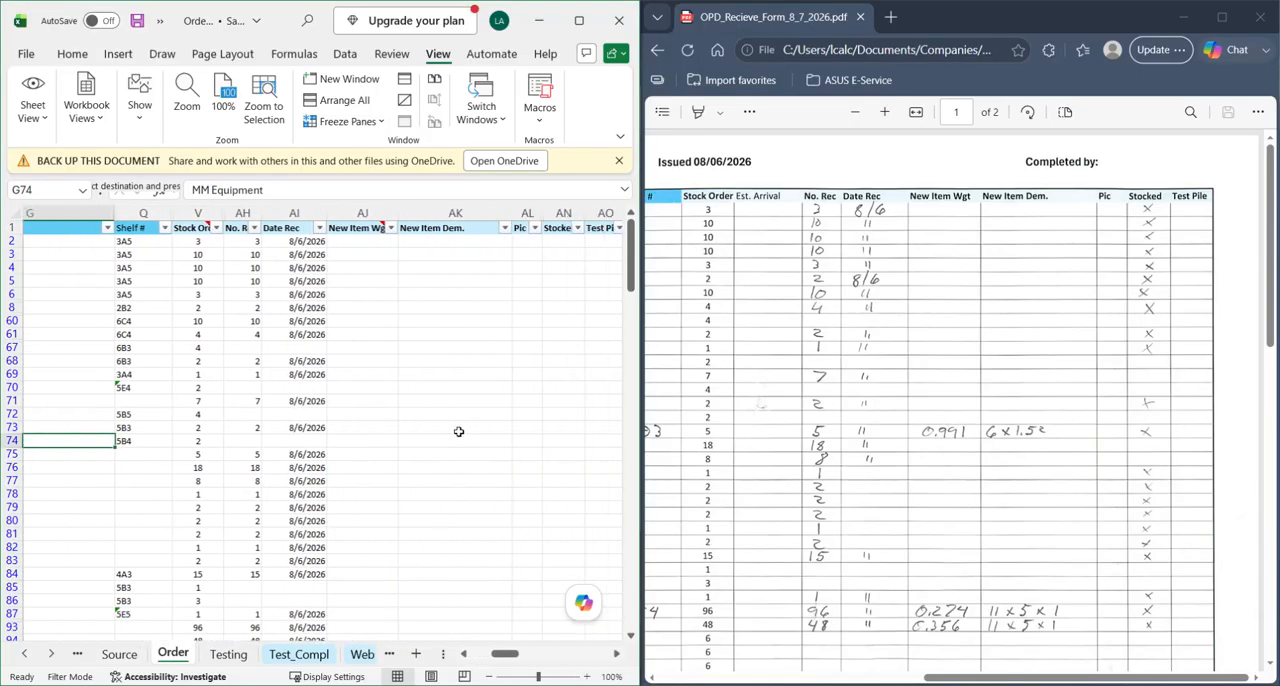
left_click_drag(301, 213, 394, 213)
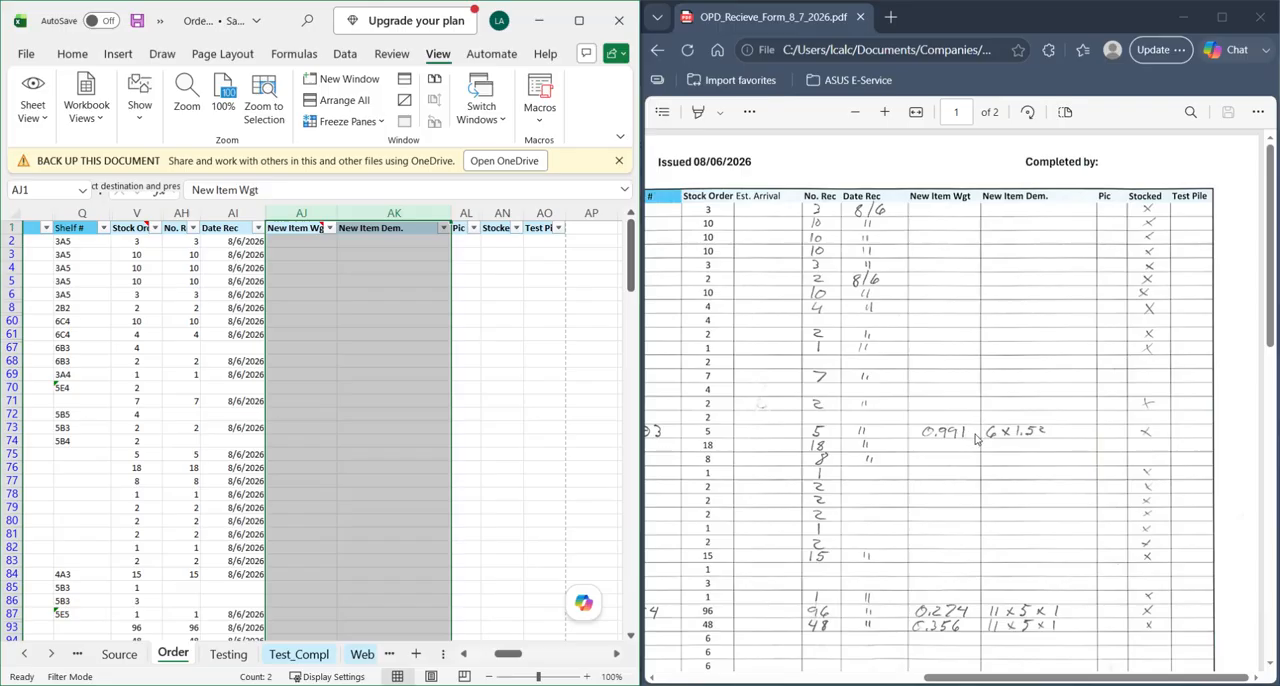
left_click(440, 390)
left_click_drag(316, 218, 368, 222)
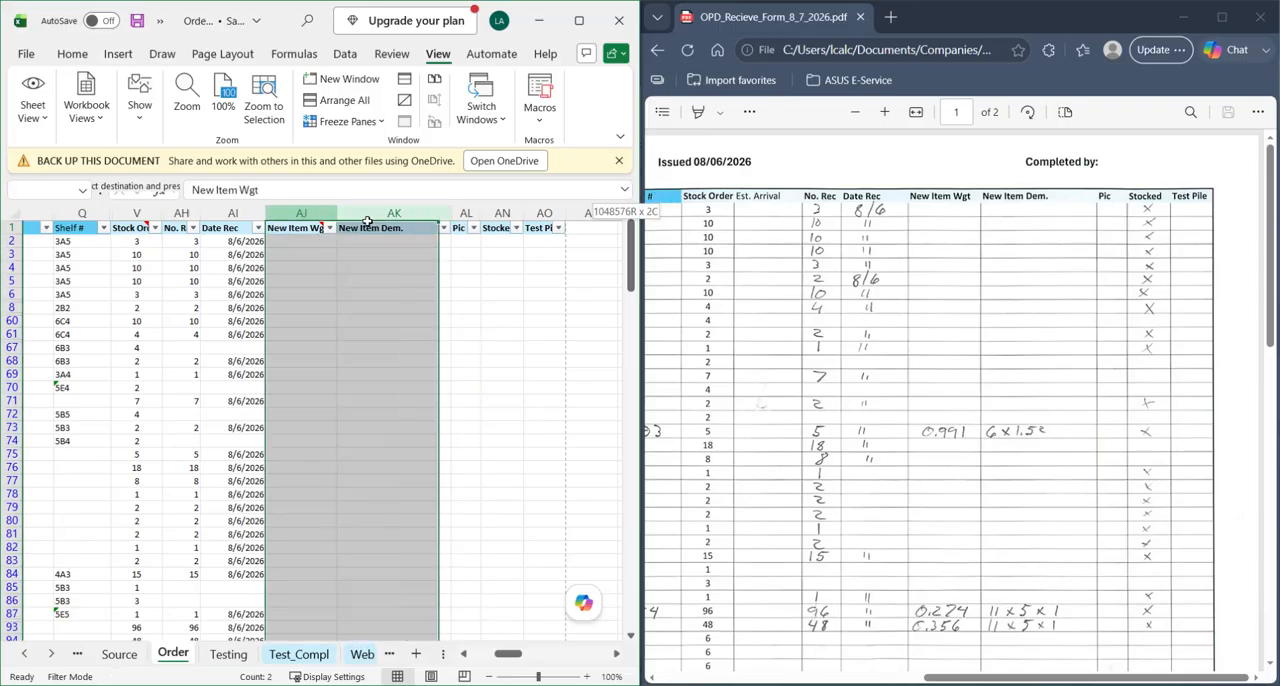
- Unhide all hidden columns on the Order sheet
scroll(449, 394, "left", 3)
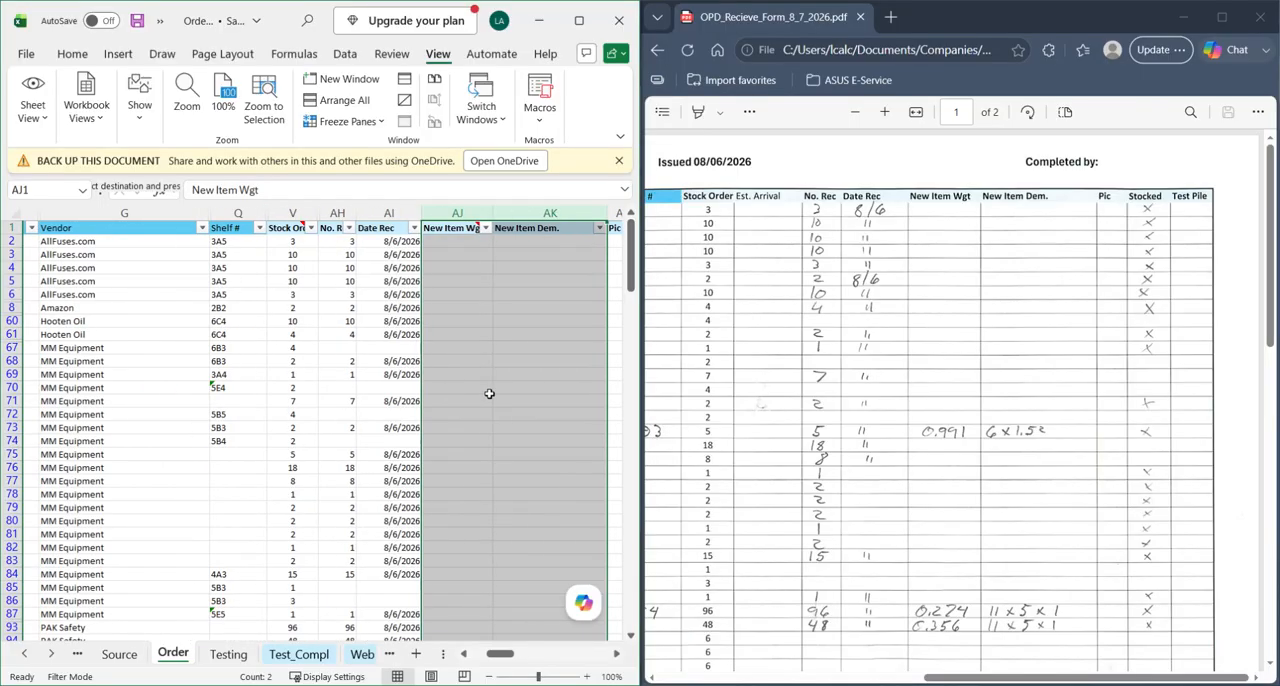
scroll(505, 395, "left", 6)
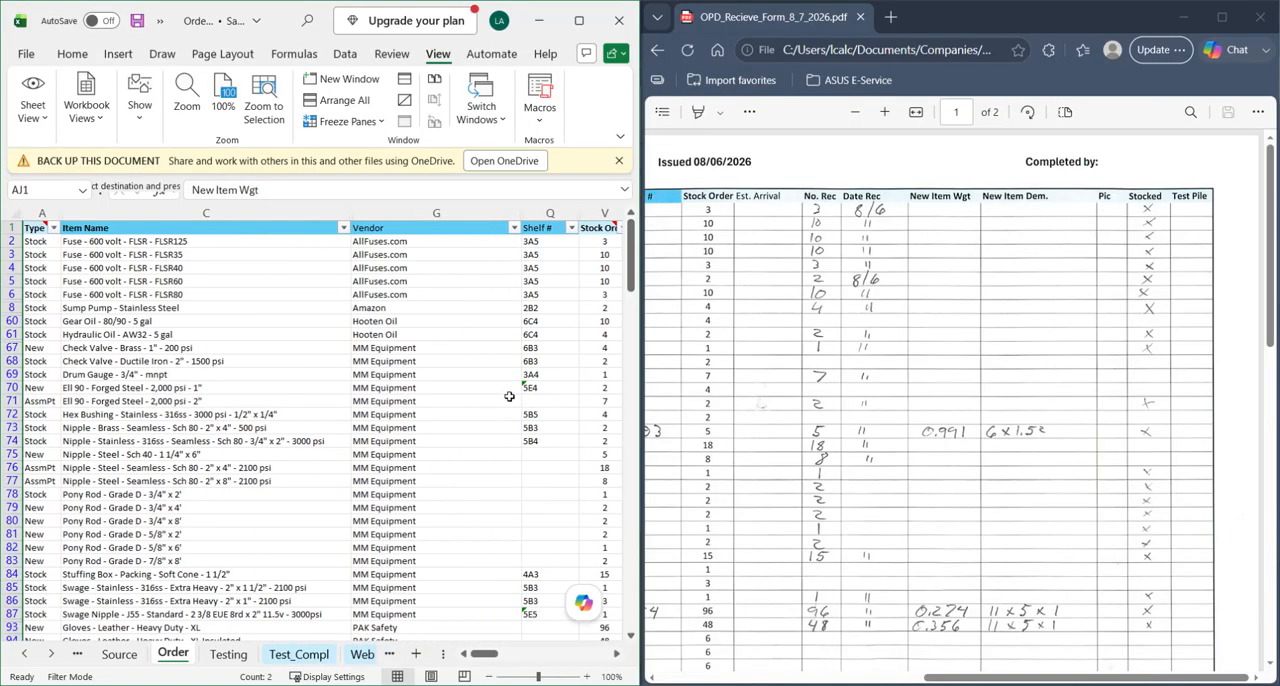
scroll(436, 387, "right", 4)
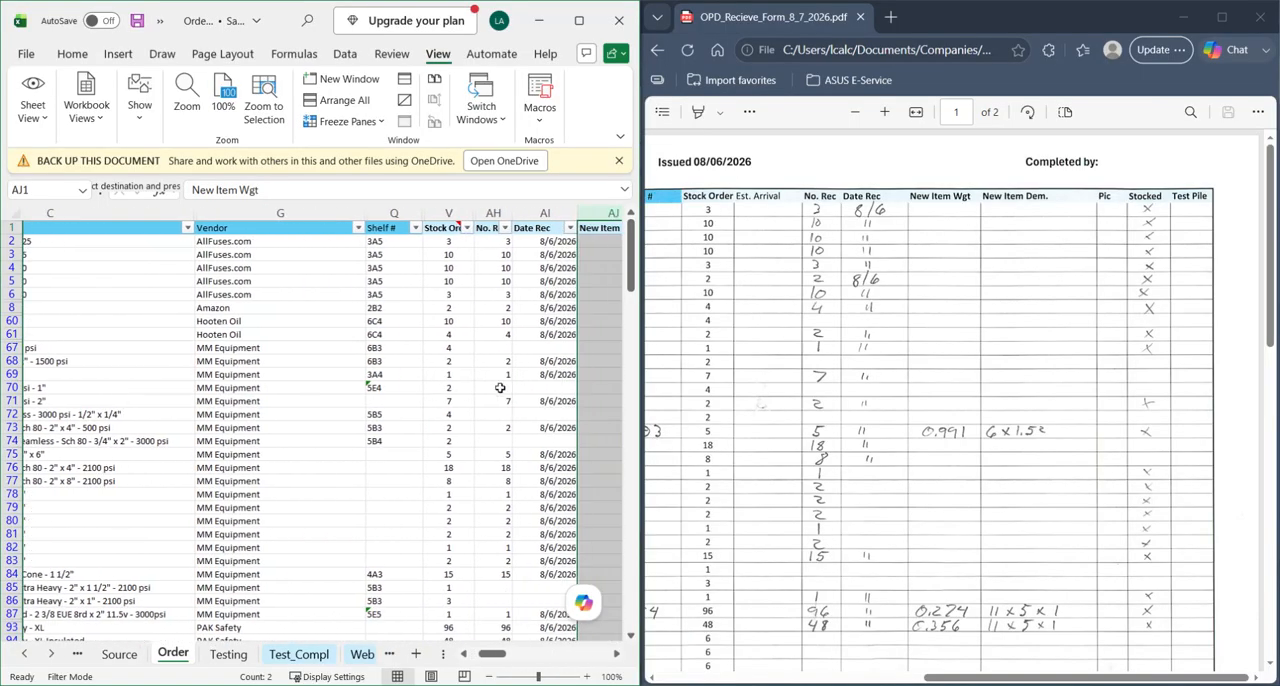
scroll(477, 386, "left", 4)
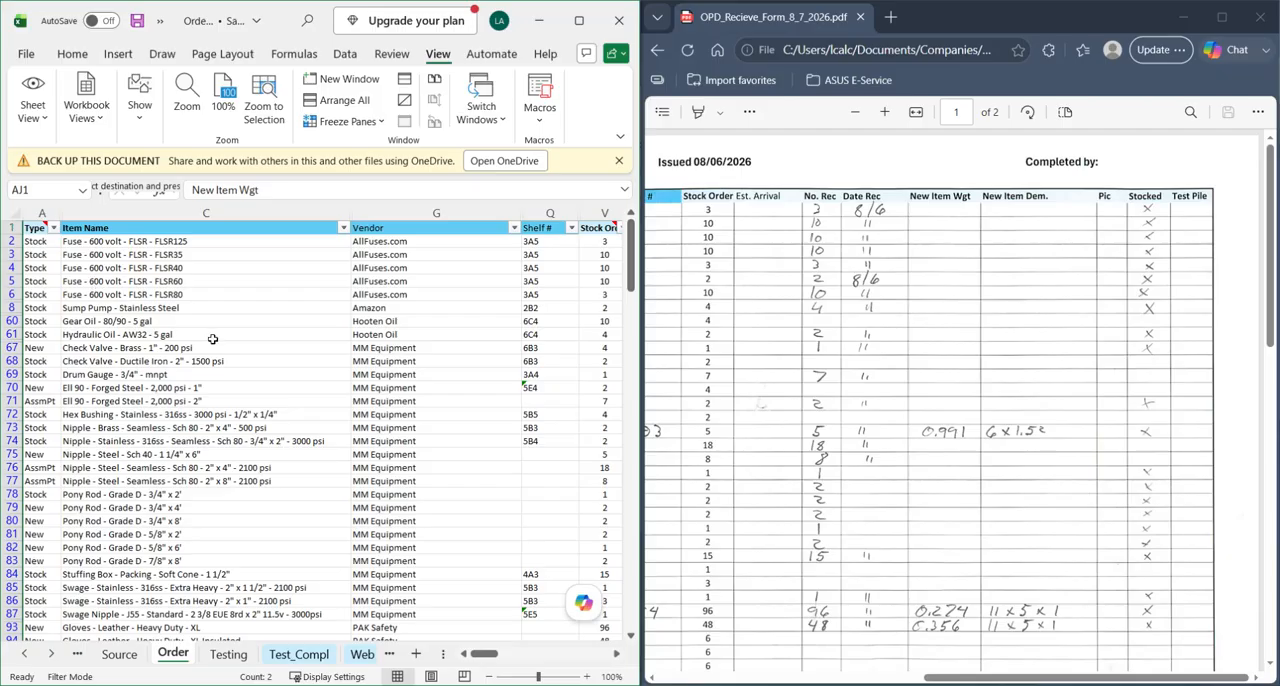
left_click(14, 216)
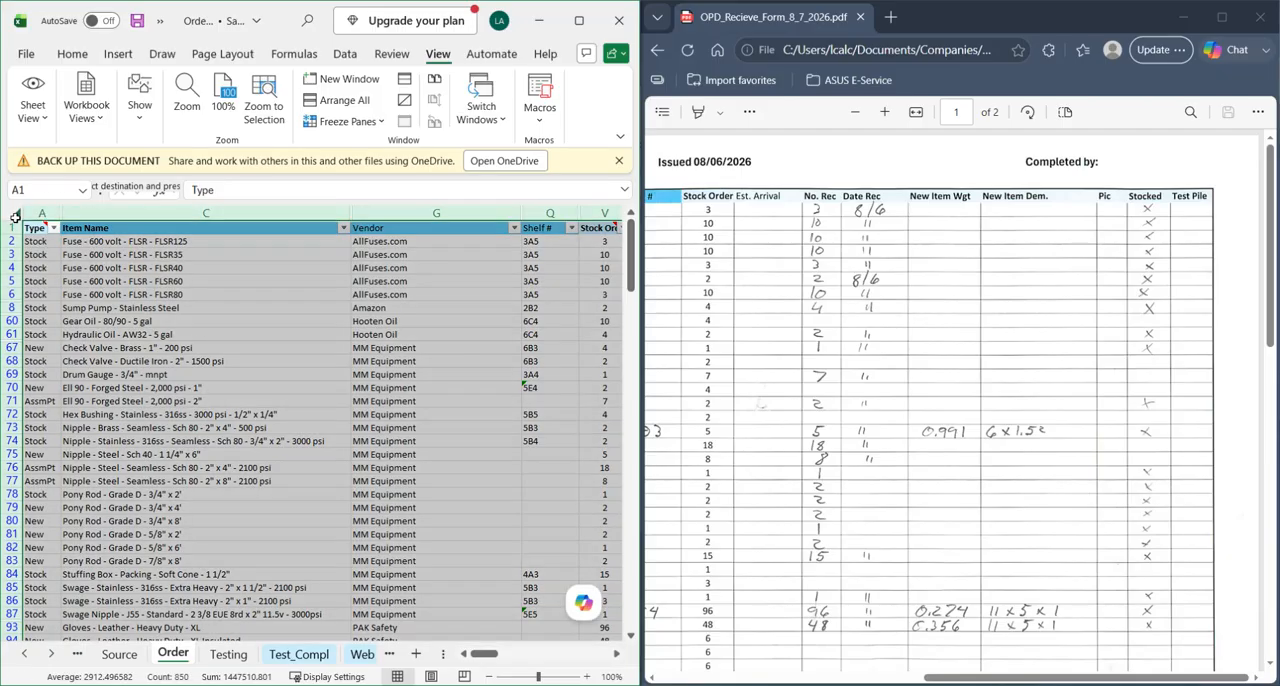
right_click(66, 214)
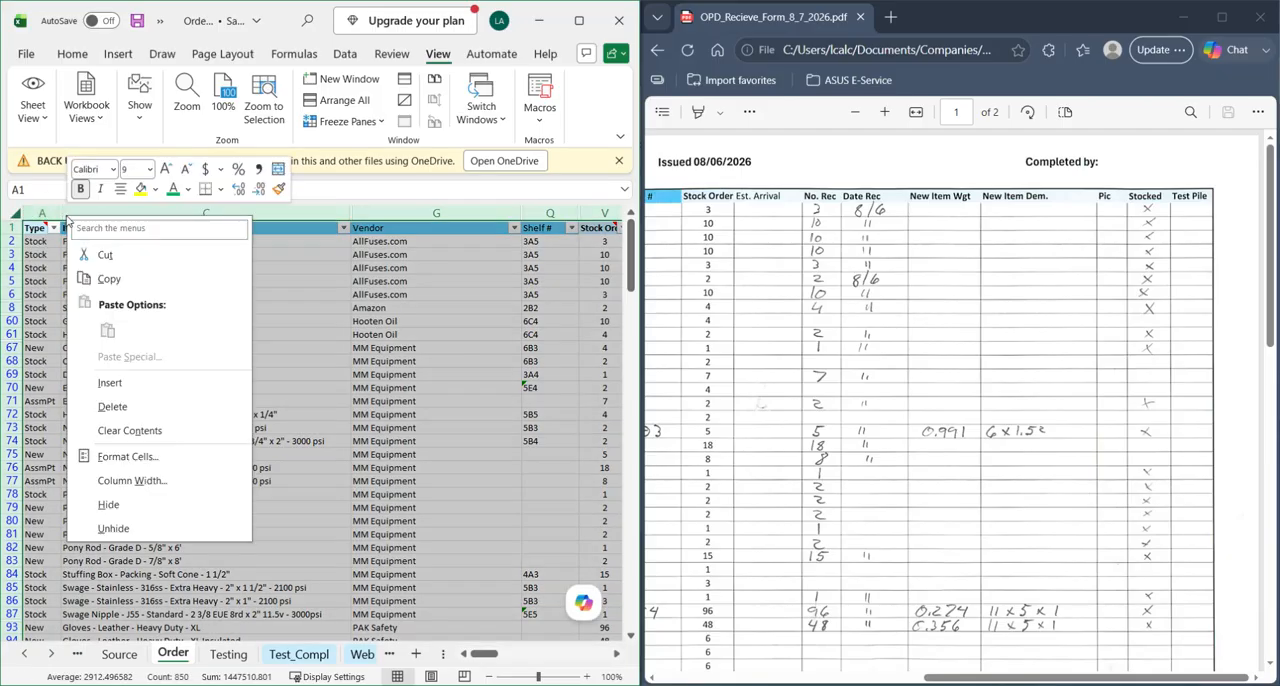
left_click(128, 532)
scroll(460, 400, "right", 6)
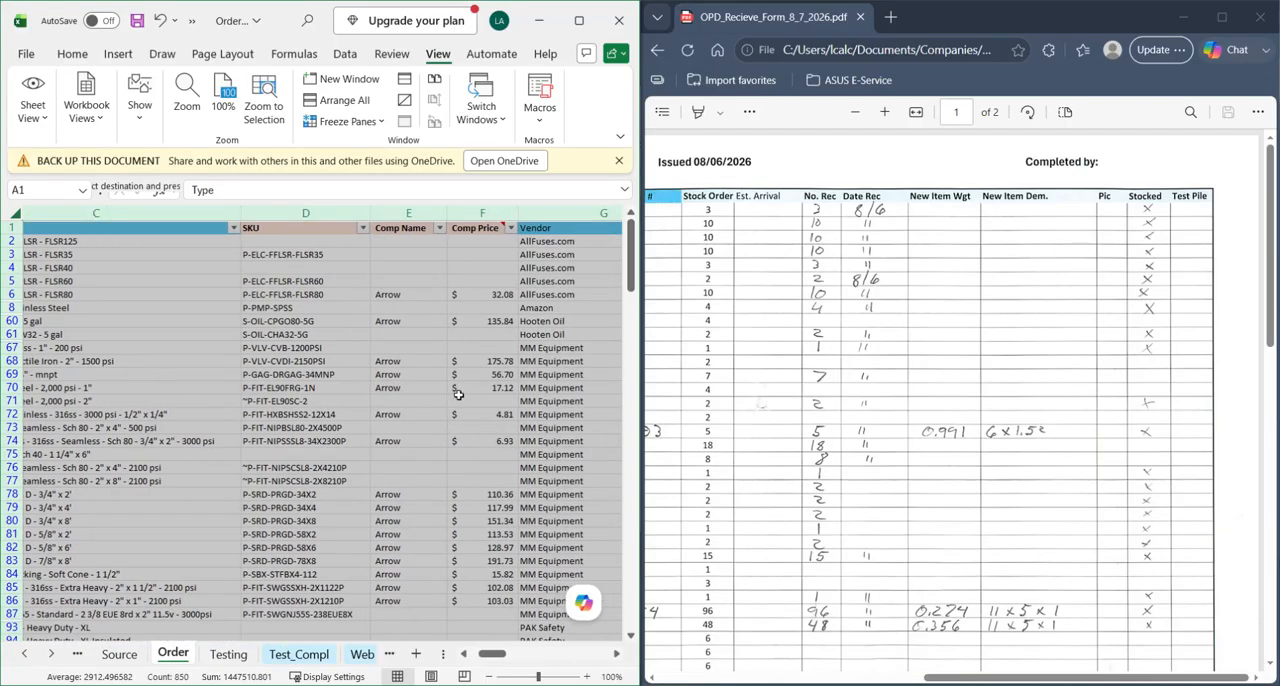
scroll(453, 398, "right", 5)
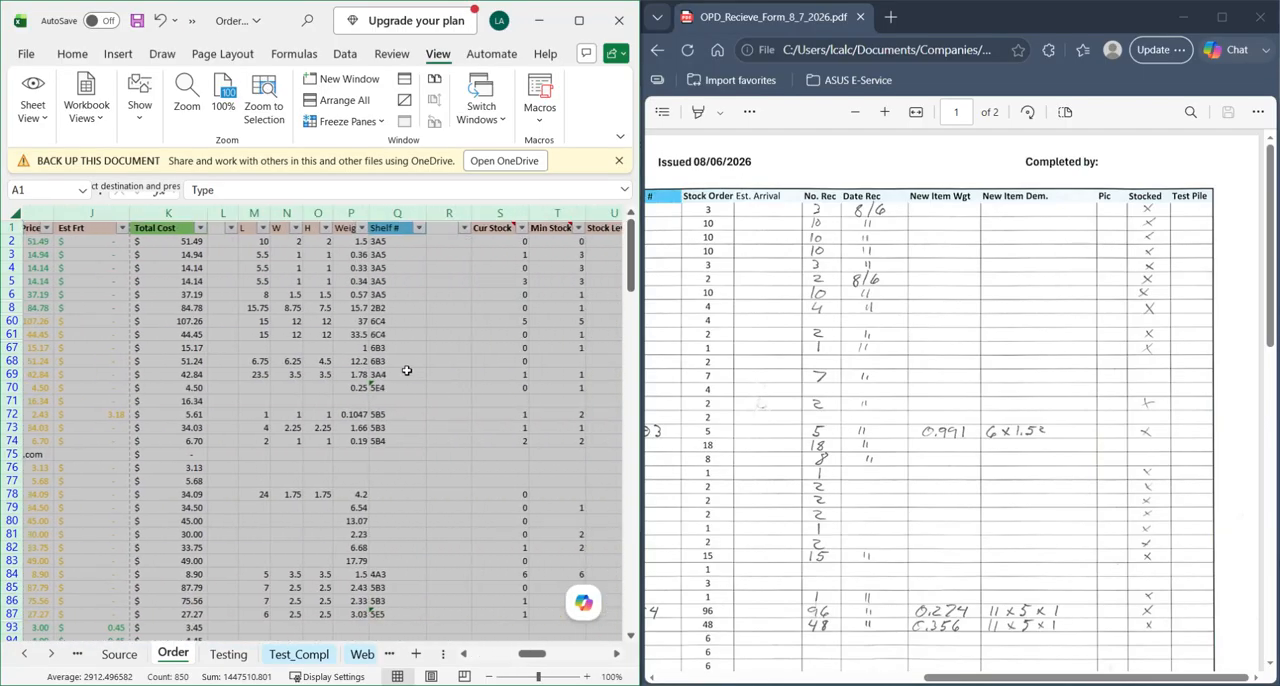
- Examine the L, W, H and Weight columns on the Order sheet as the place for new item dimensions and weights
left_click(406, 364)
left_click_drag(250, 228, 348, 230)
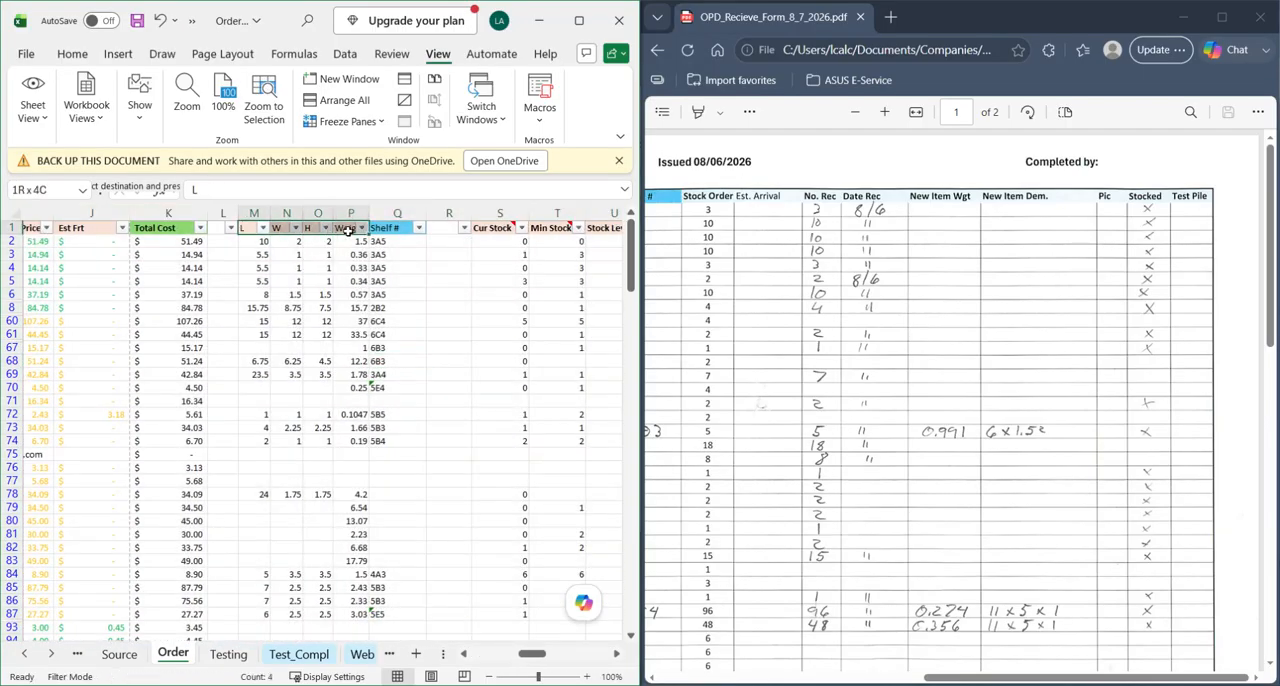
left_click(250, 230)
left_click(284, 227)
left_click(314, 228)
left_click(346, 229)
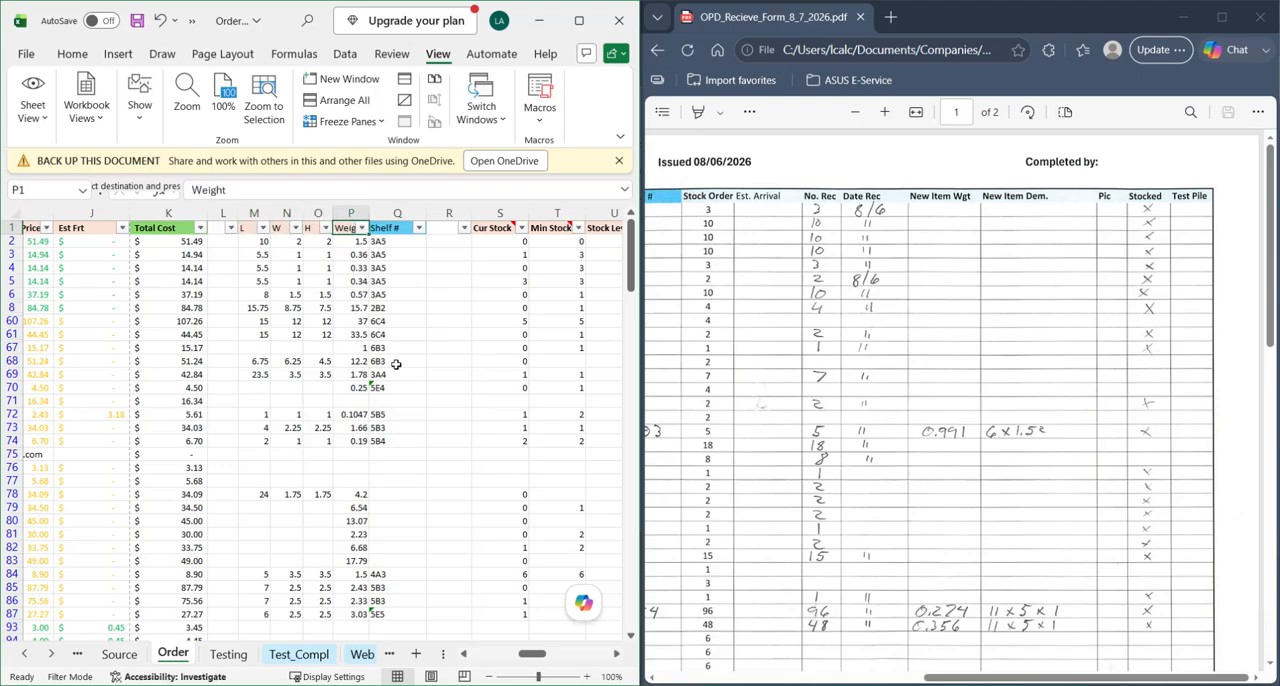
left_click(416, 400)
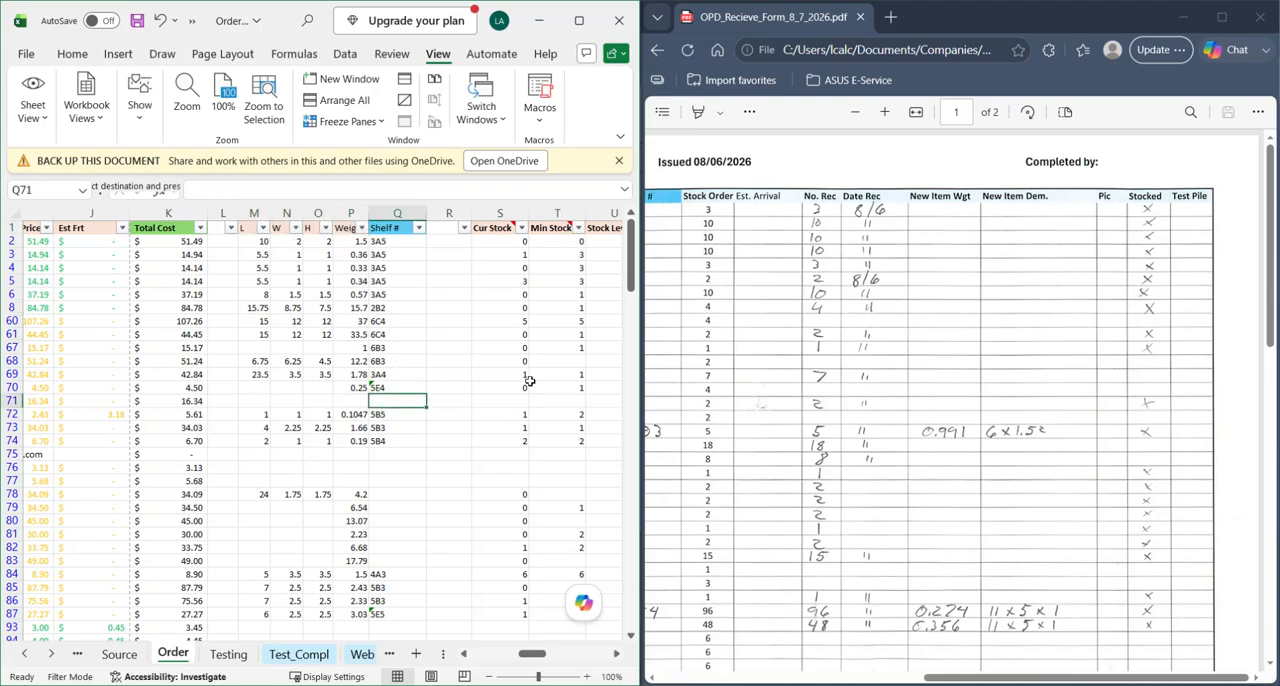
- Find the new Nipple - Steel - Sch 40 - 1 1/4" x 6" on the receive form and select its row 75 on the Order sheet
left_click(940, 444)
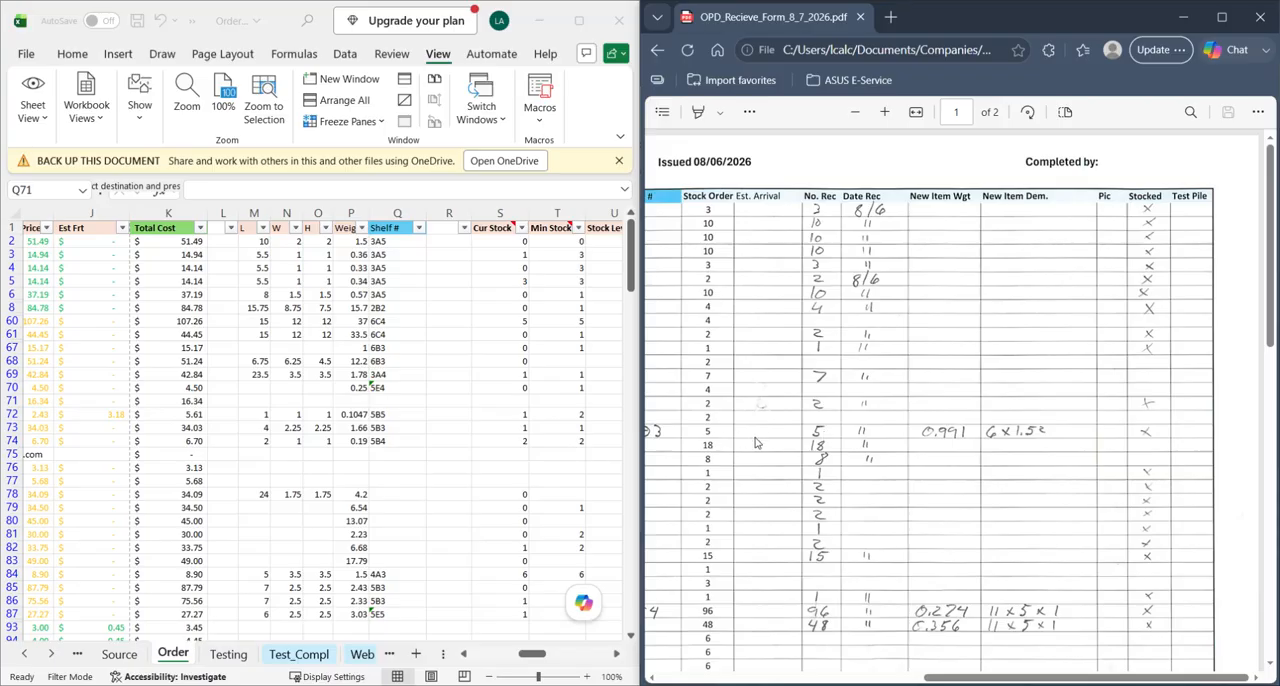
scroll(757, 443, "left", 10)
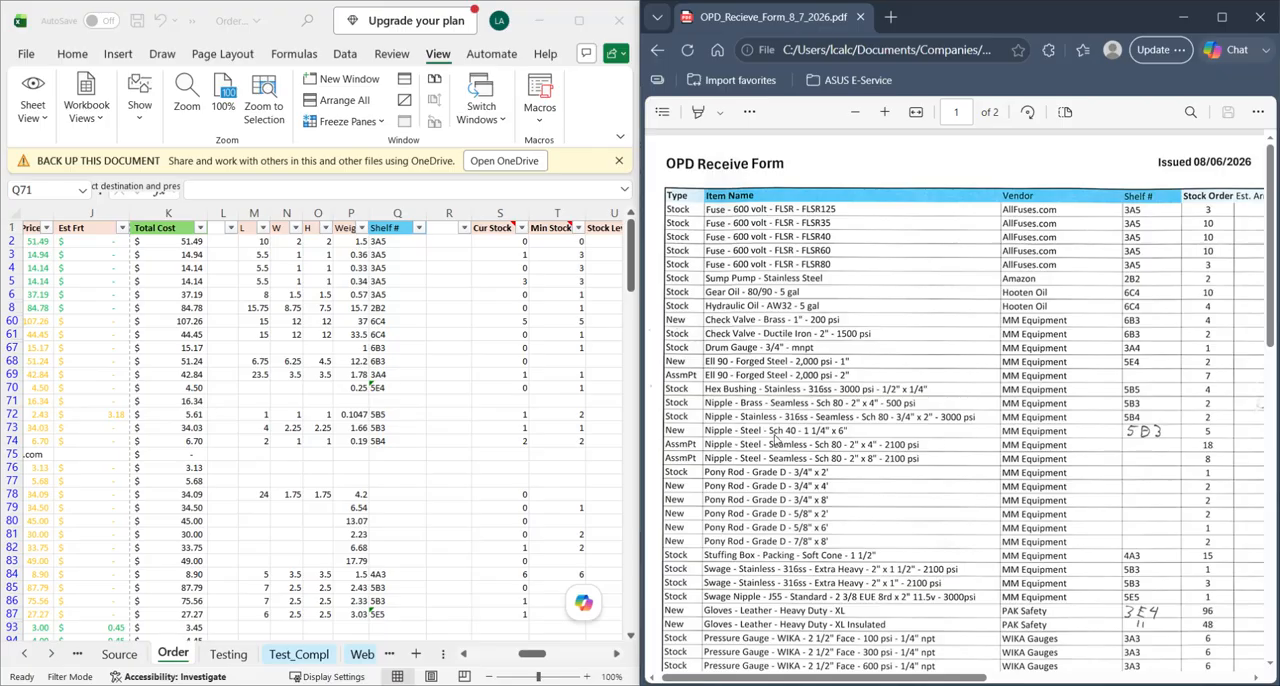
scroll(232, 400, "left", 15)
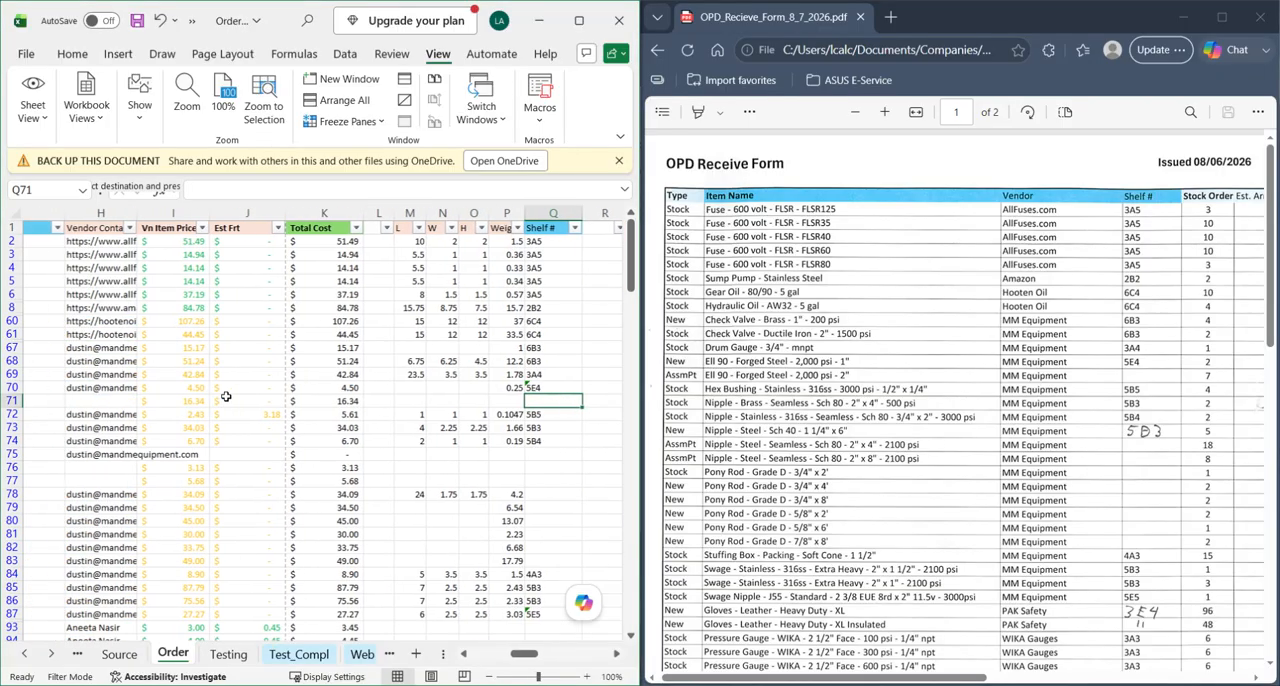
scroll(232, 400, "left", 3)
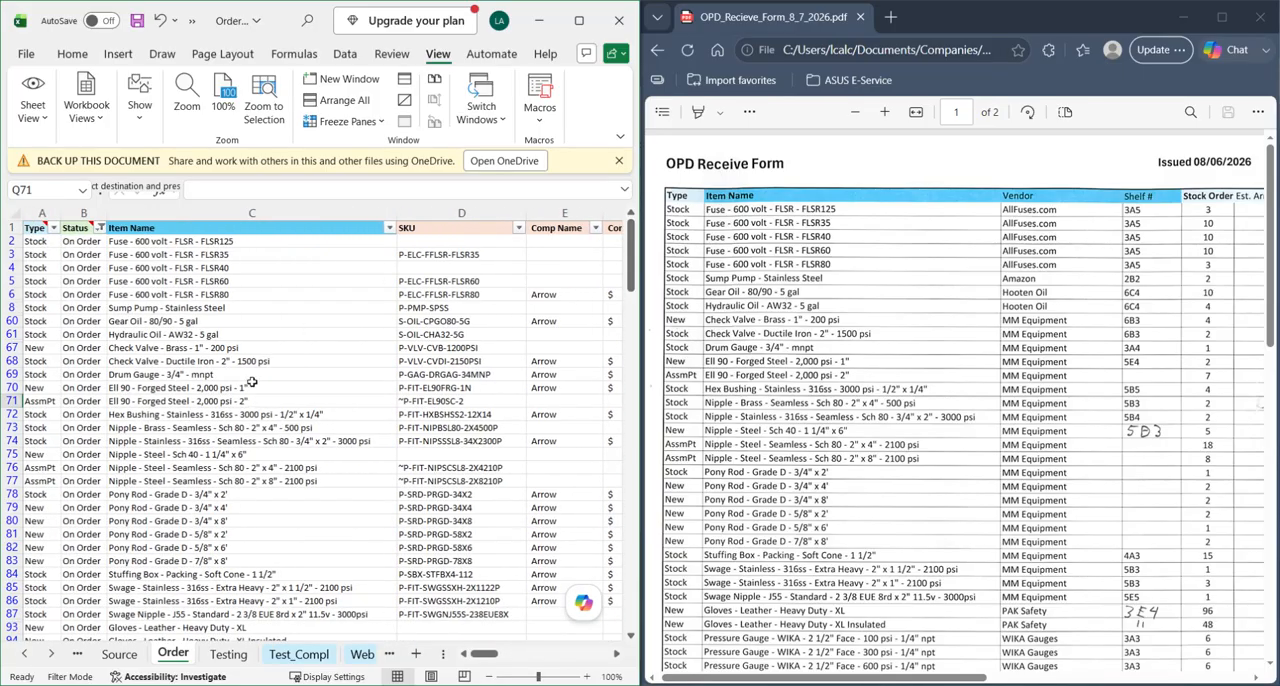
left_click(230, 454)
left_click(12, 454)
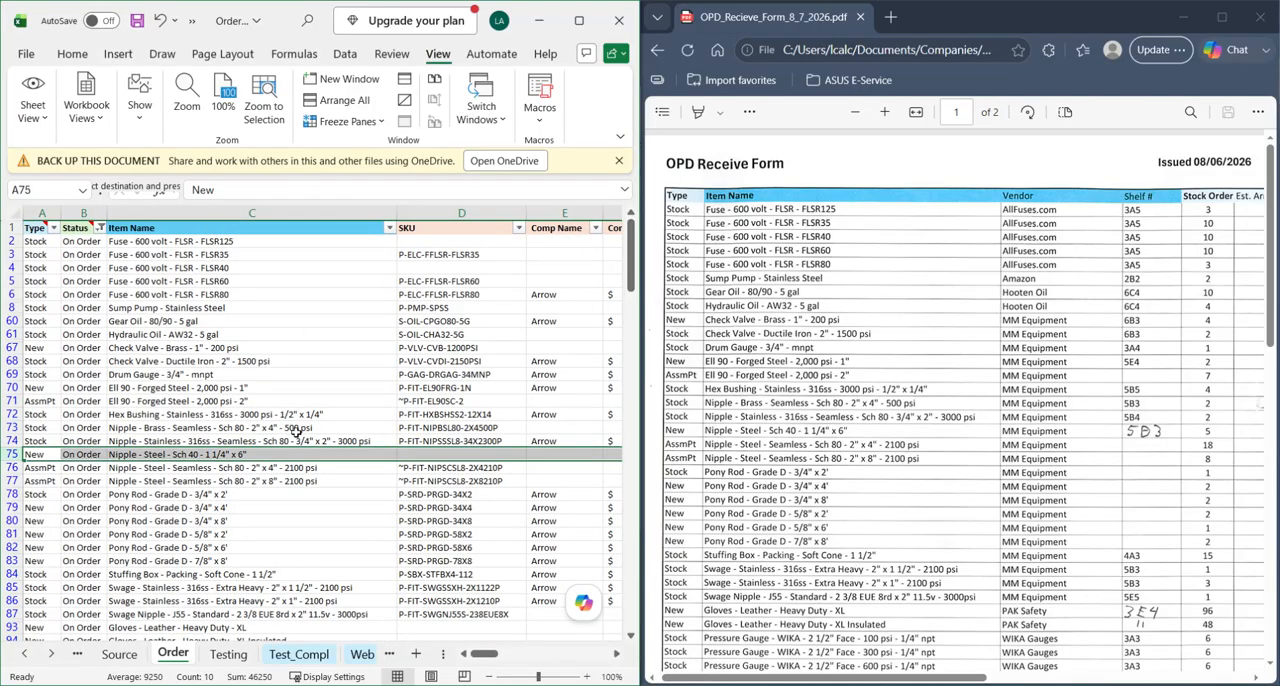
scroll(521, 475, "right", 8)
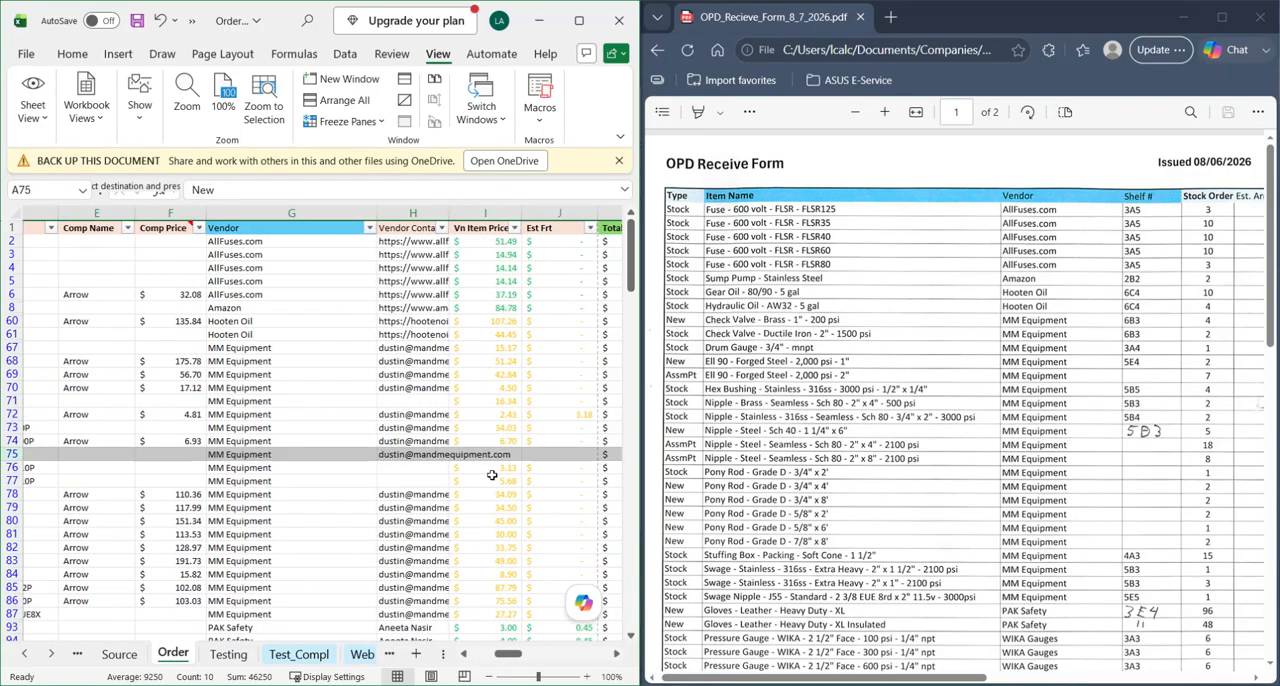
scroll(480, 470, "right", 3)
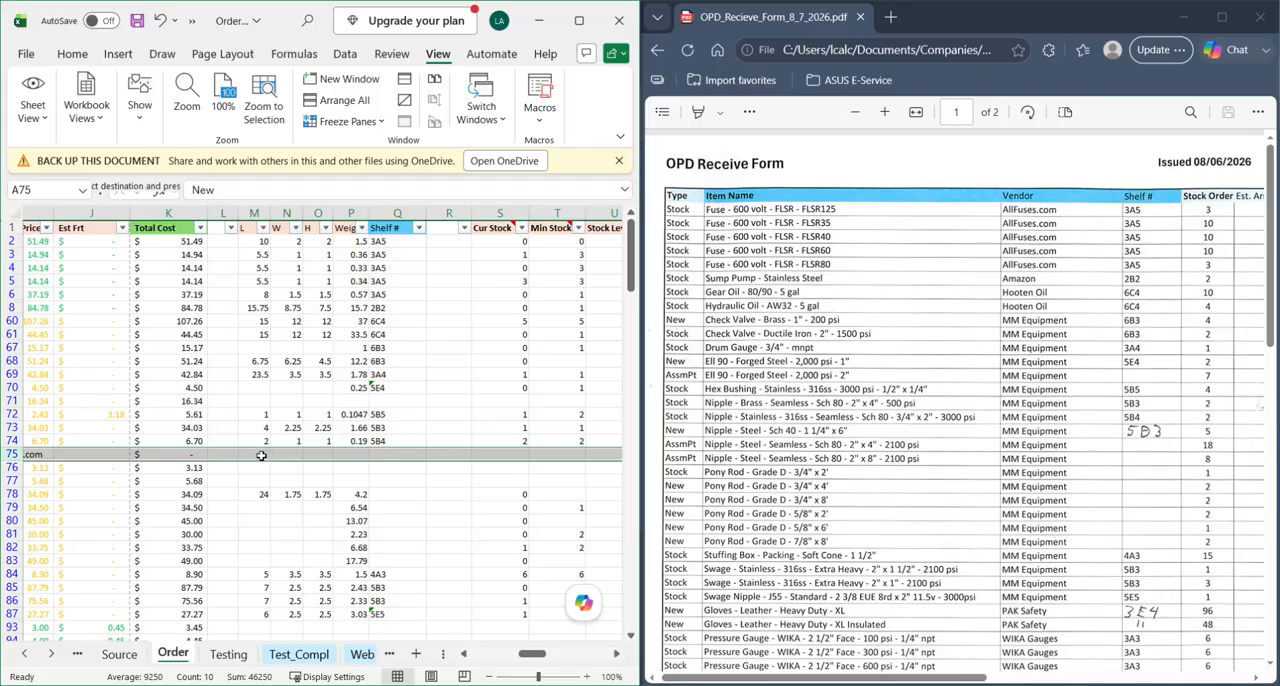
- Enter the nipple's handwritten weight from the receive form, 0.991, in the Weight column of row 75
left_click(997, 418)
scroll(771, 478, "right", 6)
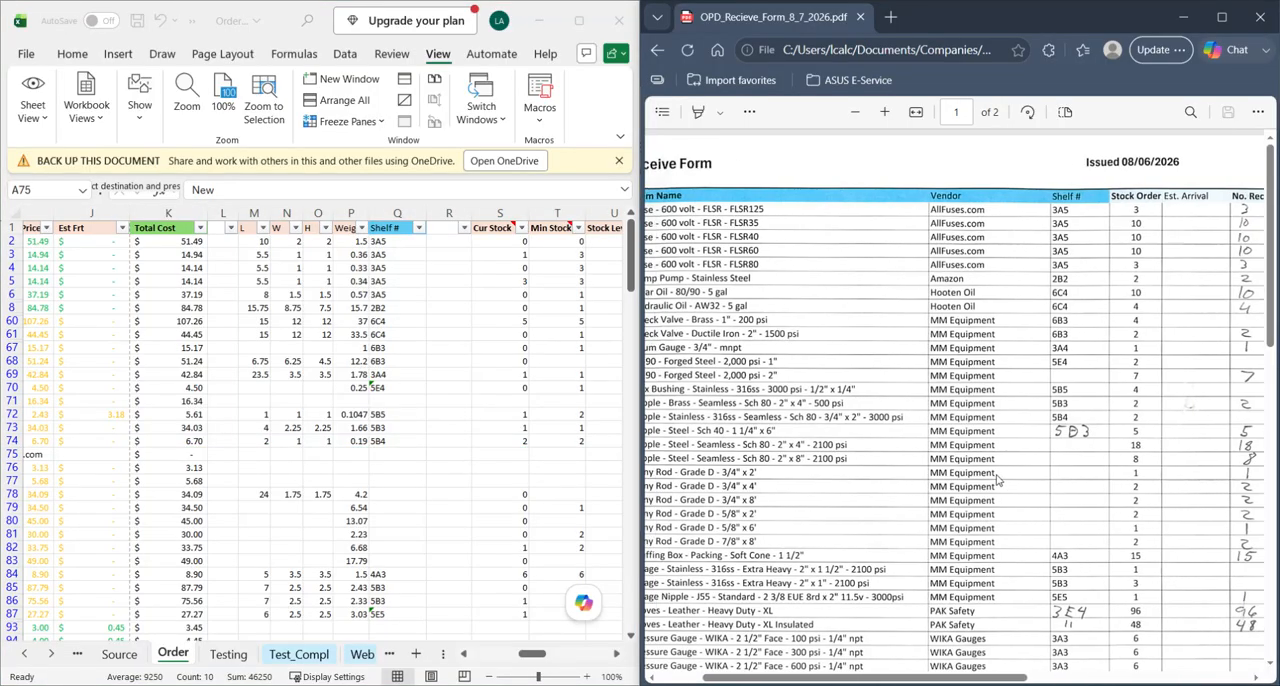
scroll(1067, 458, "right", 2)
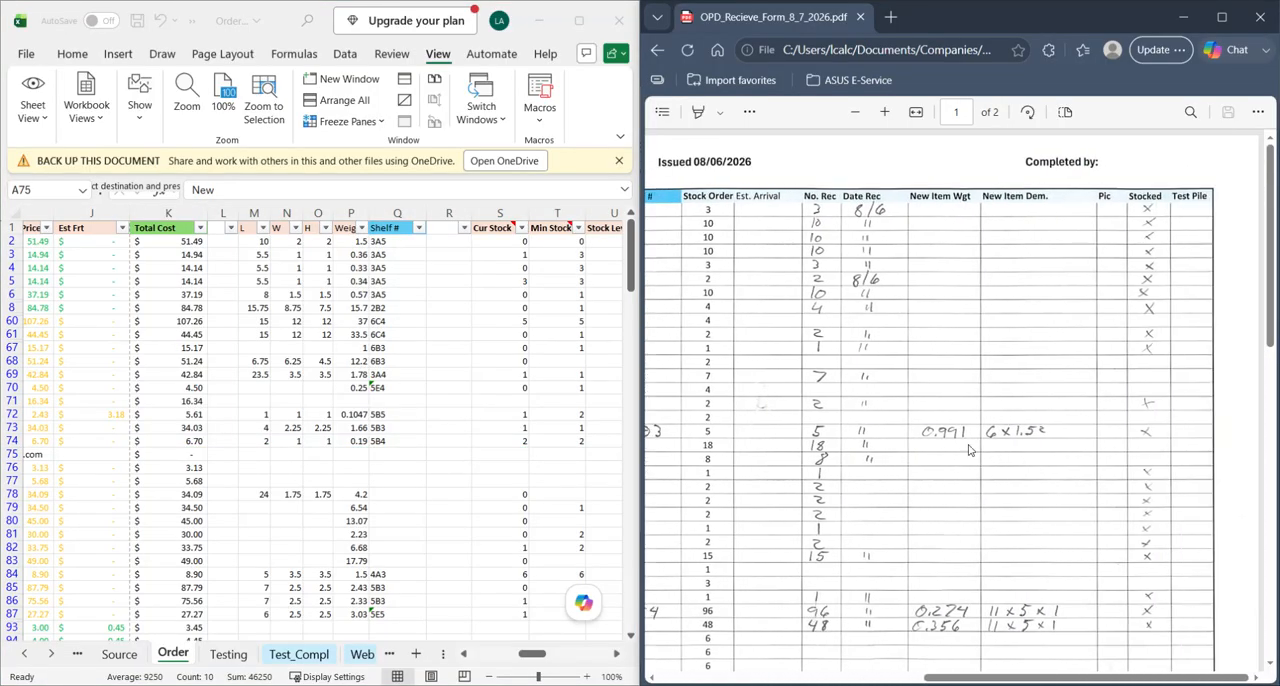
left_click(475, 476)
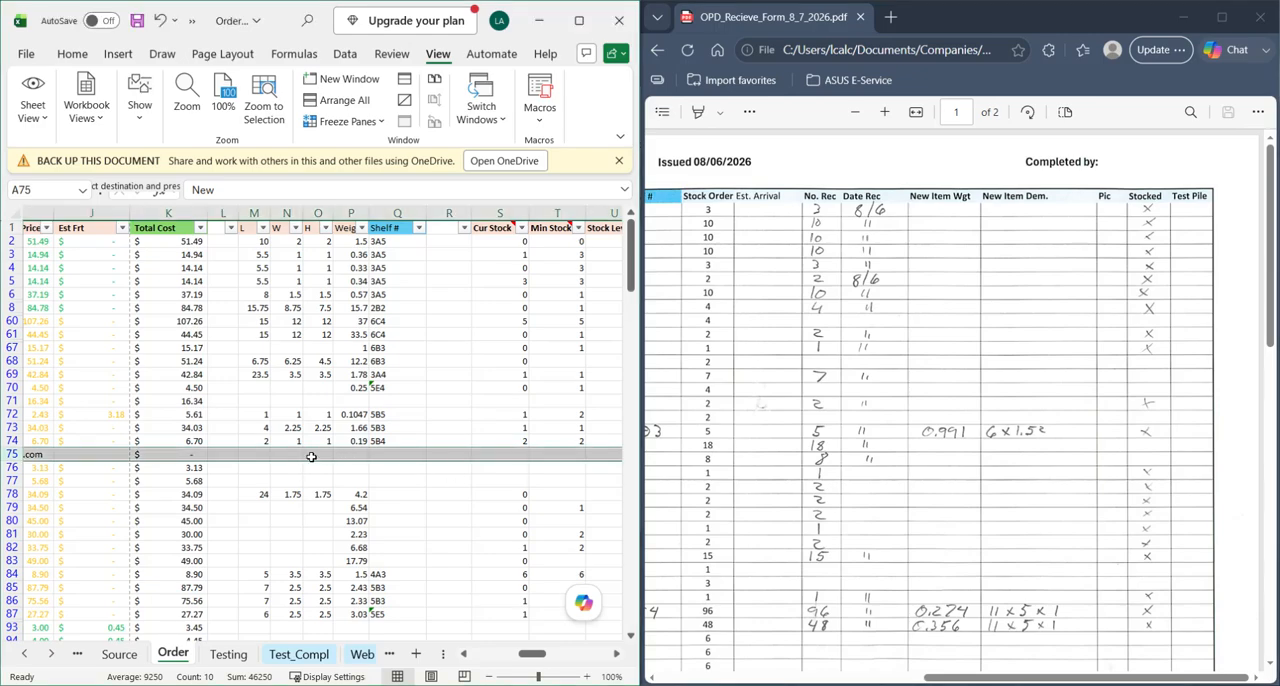
left_click(350, 454)
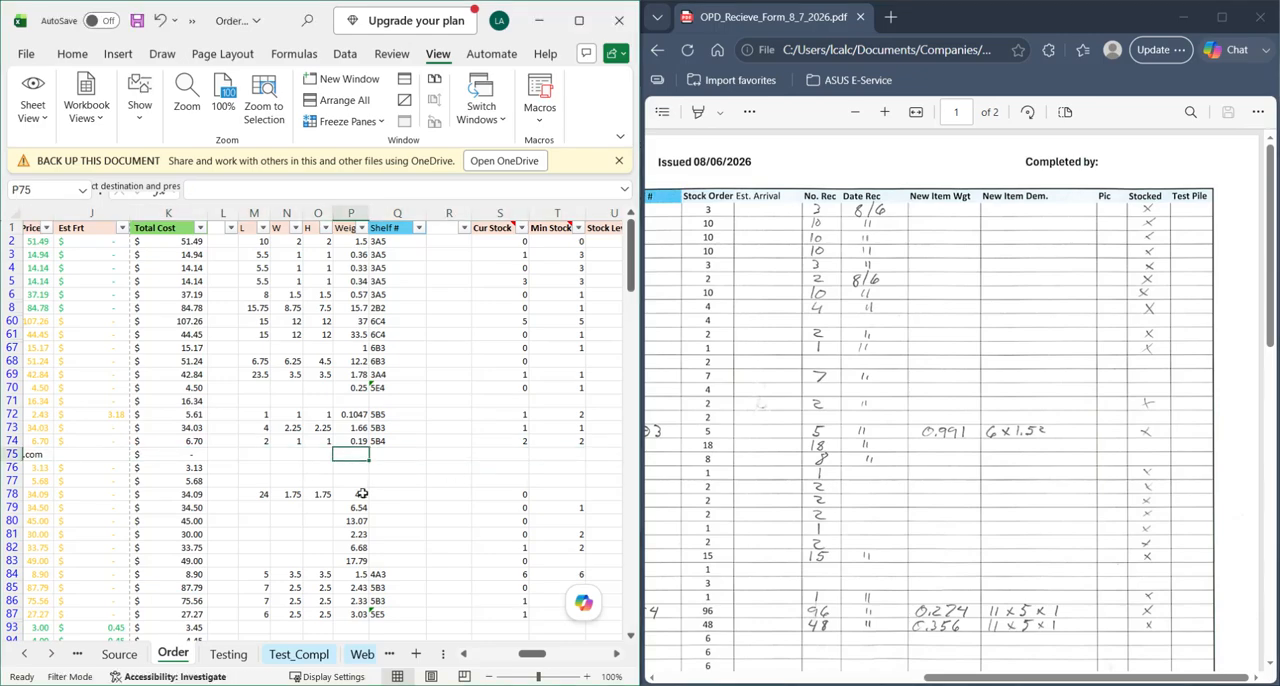
type("0.991")
key("Return")
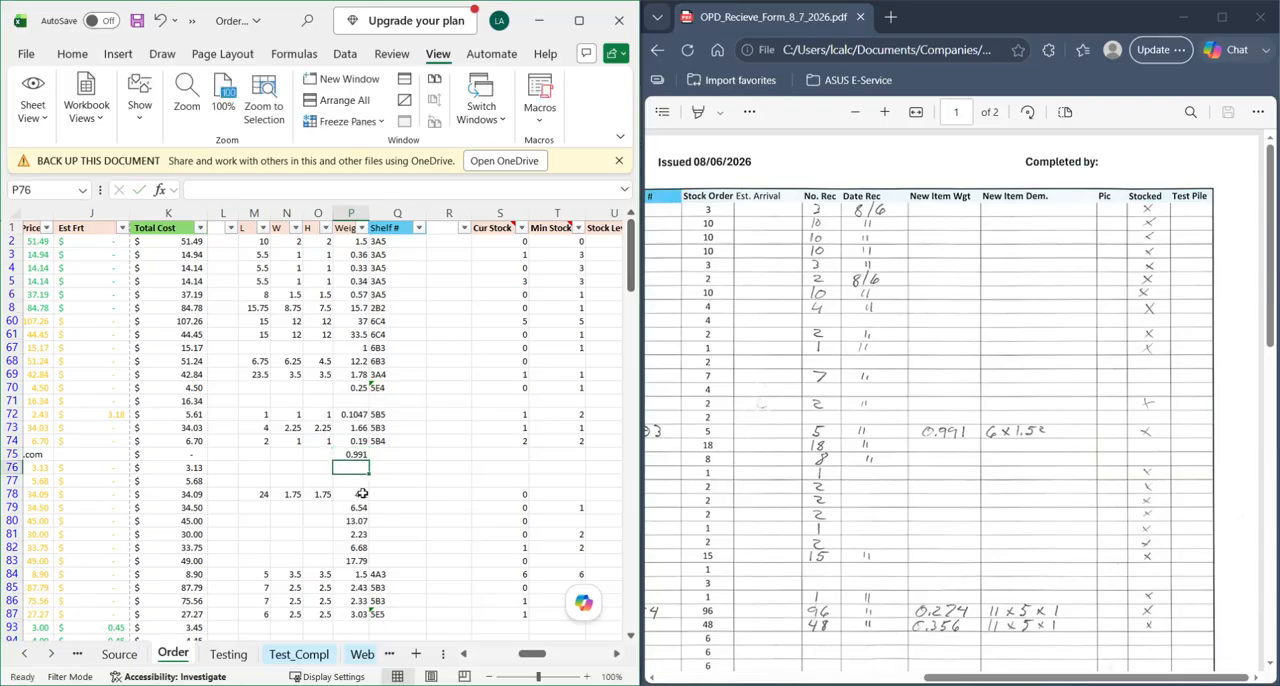
- Enter the nipple's dimensions in row 75 as L 6, W 1.5 and H 1.5, and select the row to check it
key("Up")
key("Left")
key("Left")
key("Left")
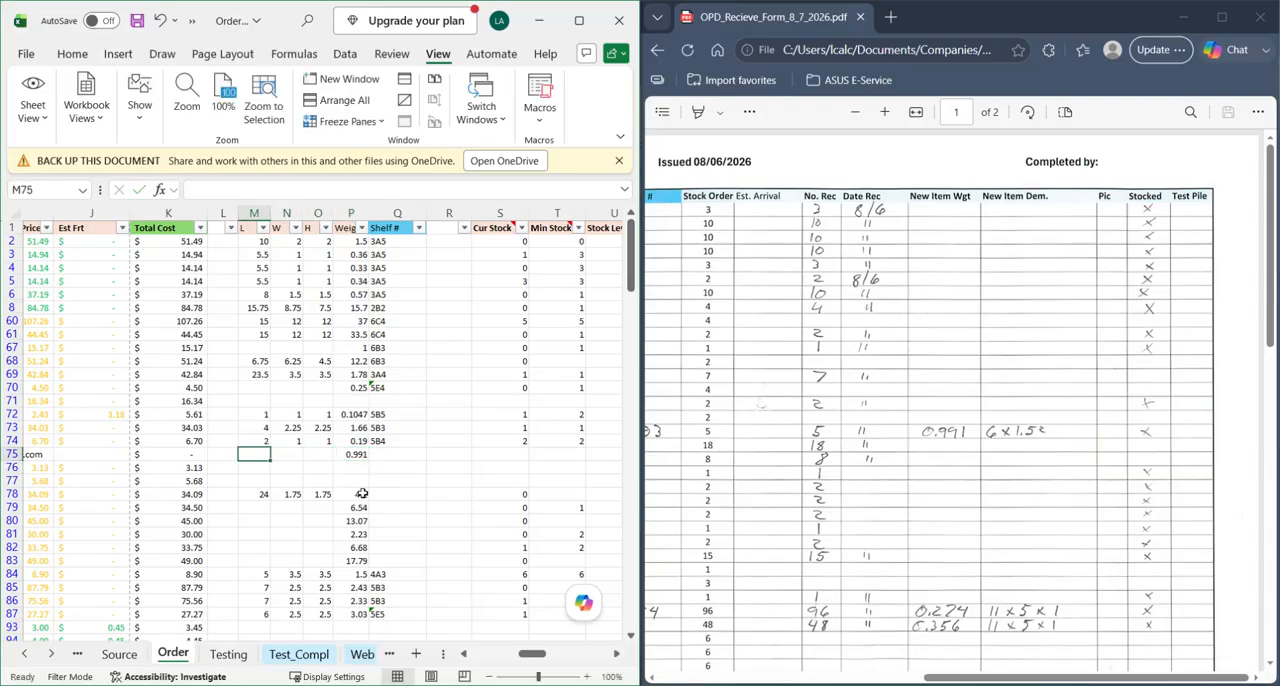
type("6")
key("Tab")
type("1")
key("Tab")
type("1.5")
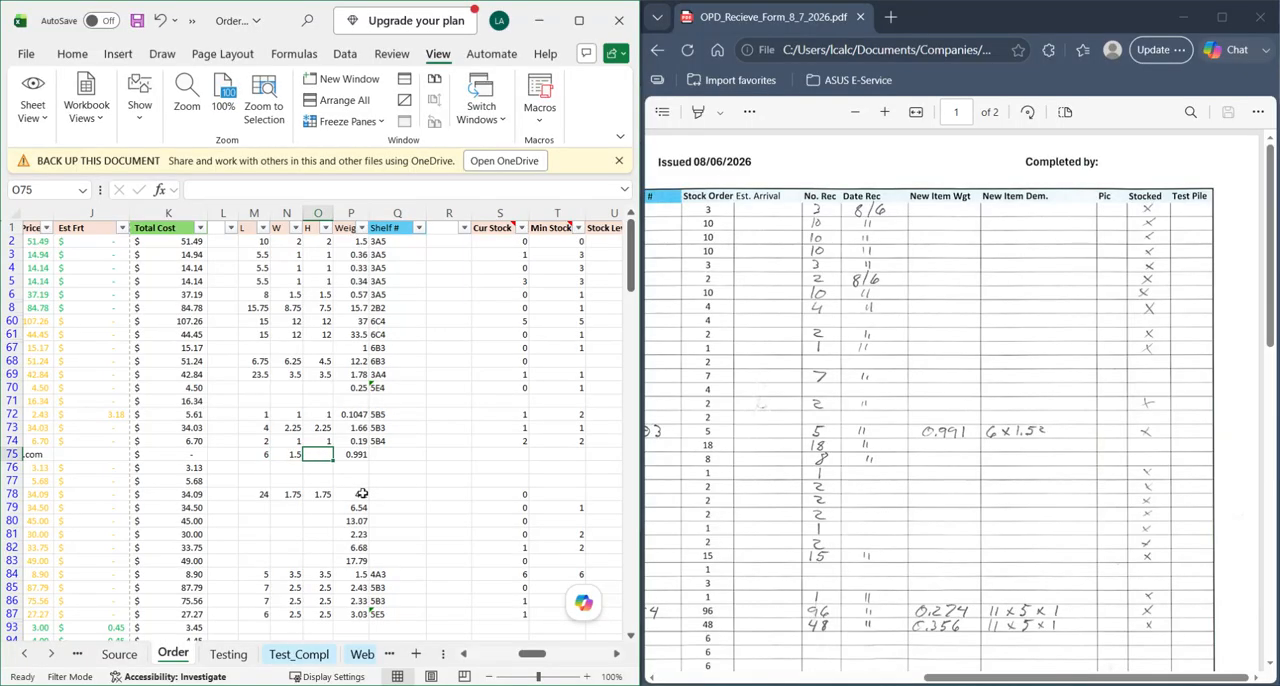
key("Down")
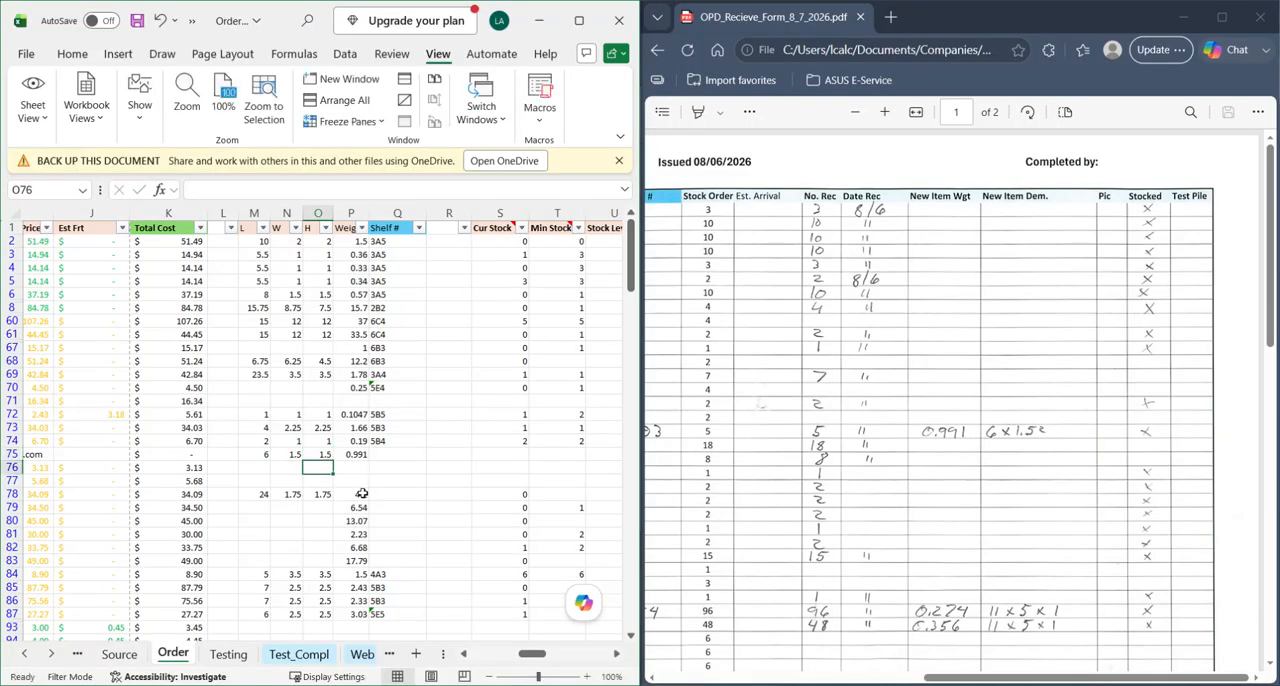
left_click(12, 454)
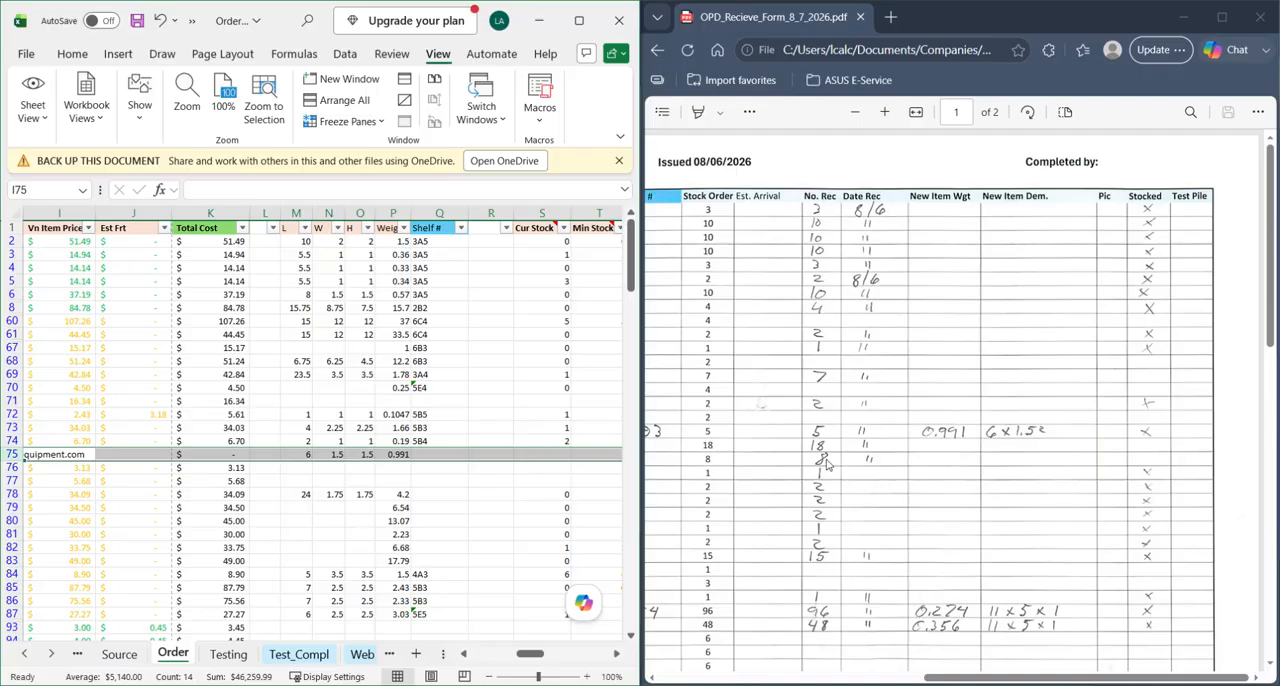
- Find the two new Gloves - Leather - Heavy Duty items on the receive form and select their rows 93 and 94 on the Order sheet
left_click(926, 555)
scroll(940, 480, "down", 4)
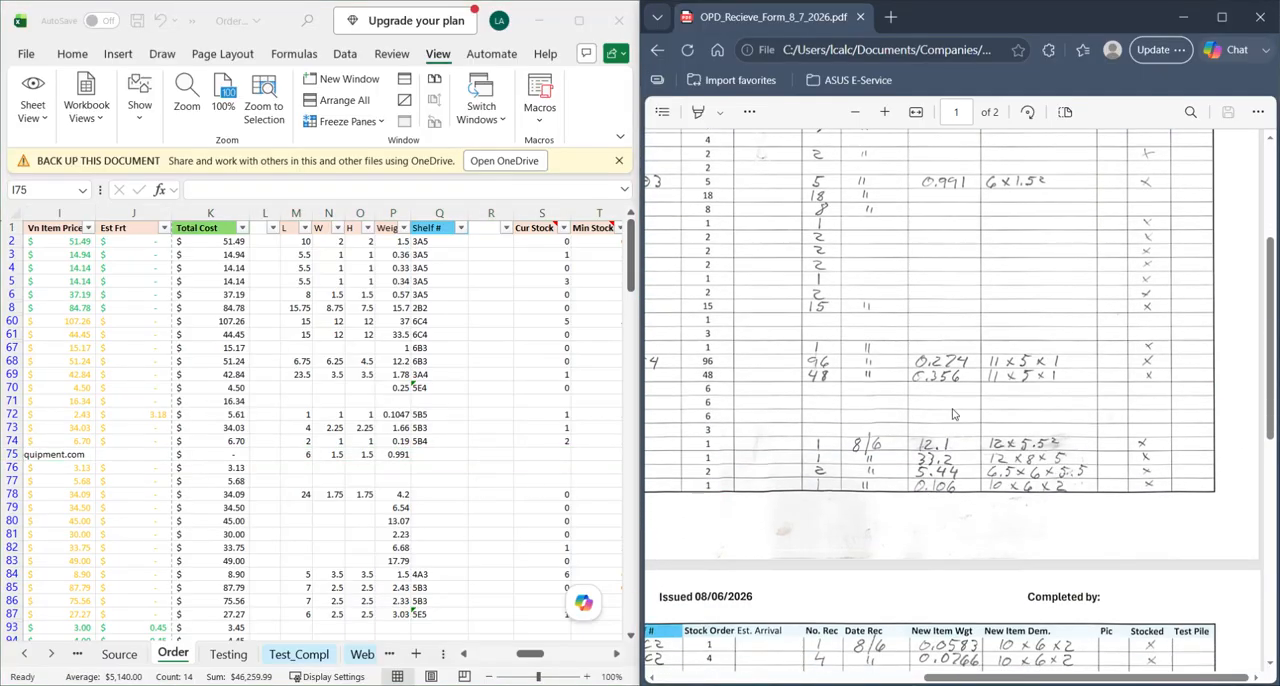
scroll(950, 366, "left", 6)
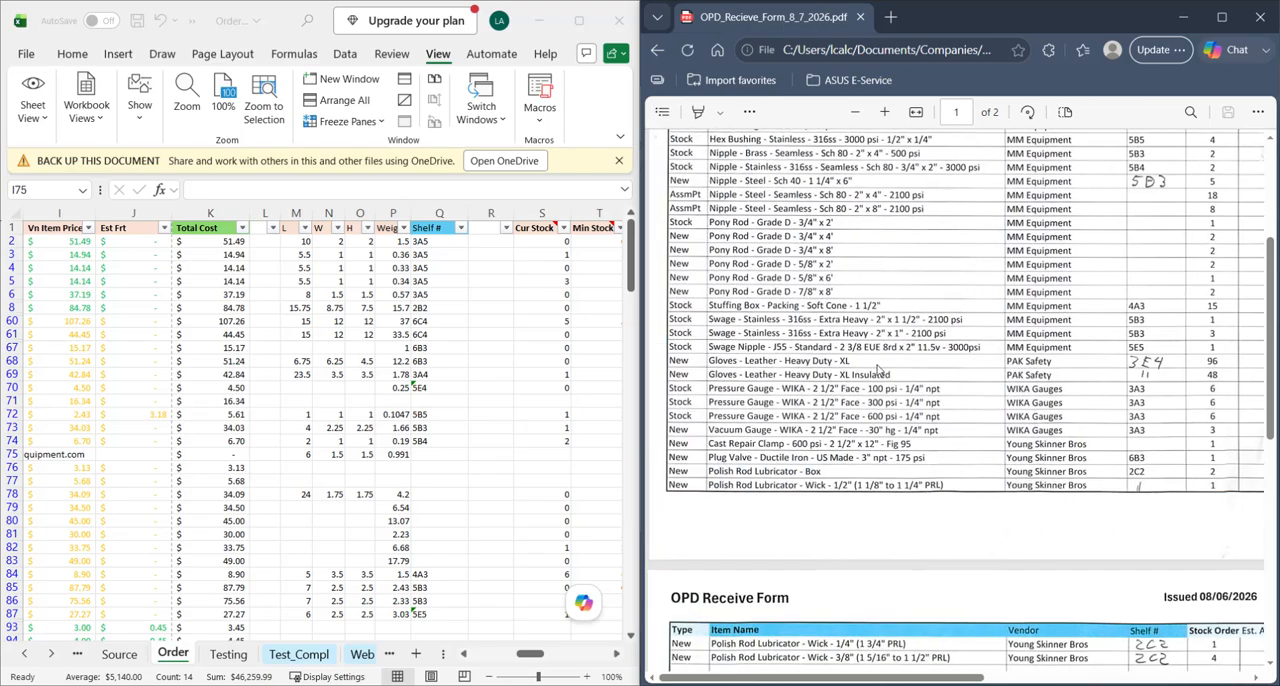
left_click(190, 469)
scroll(190, 469, "left", 8)
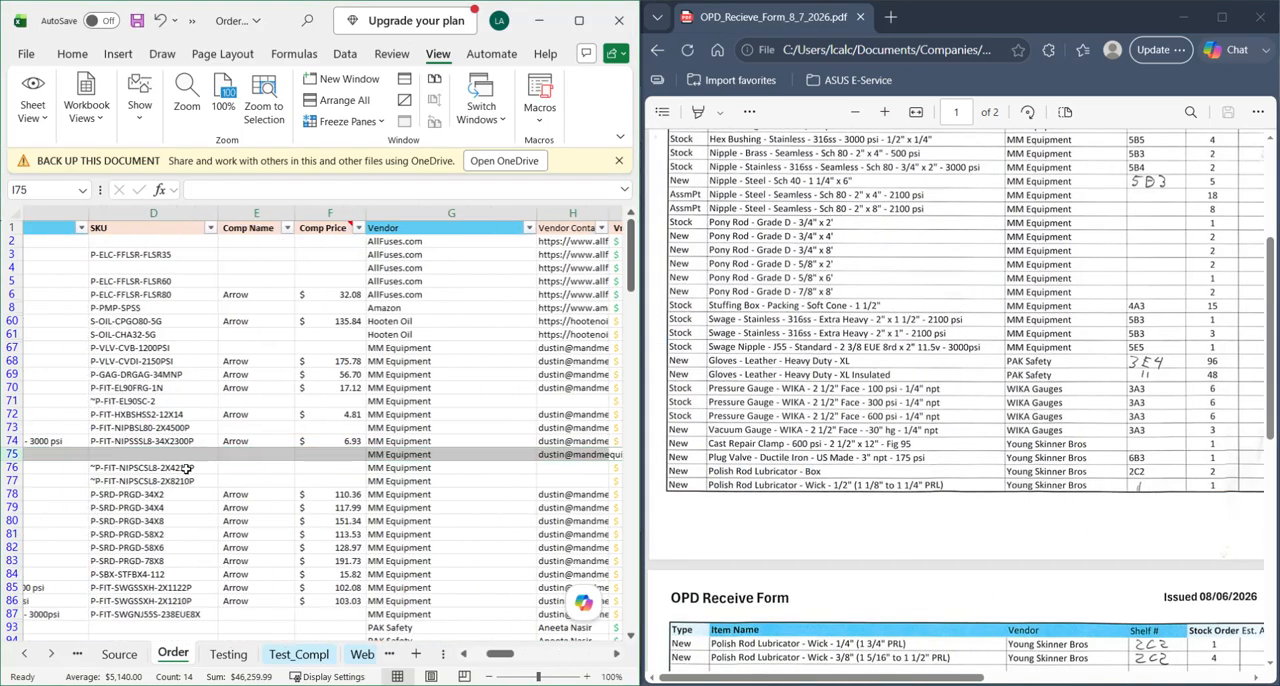
scroll(200, 548, "down", 3)
left_click(134, 510)
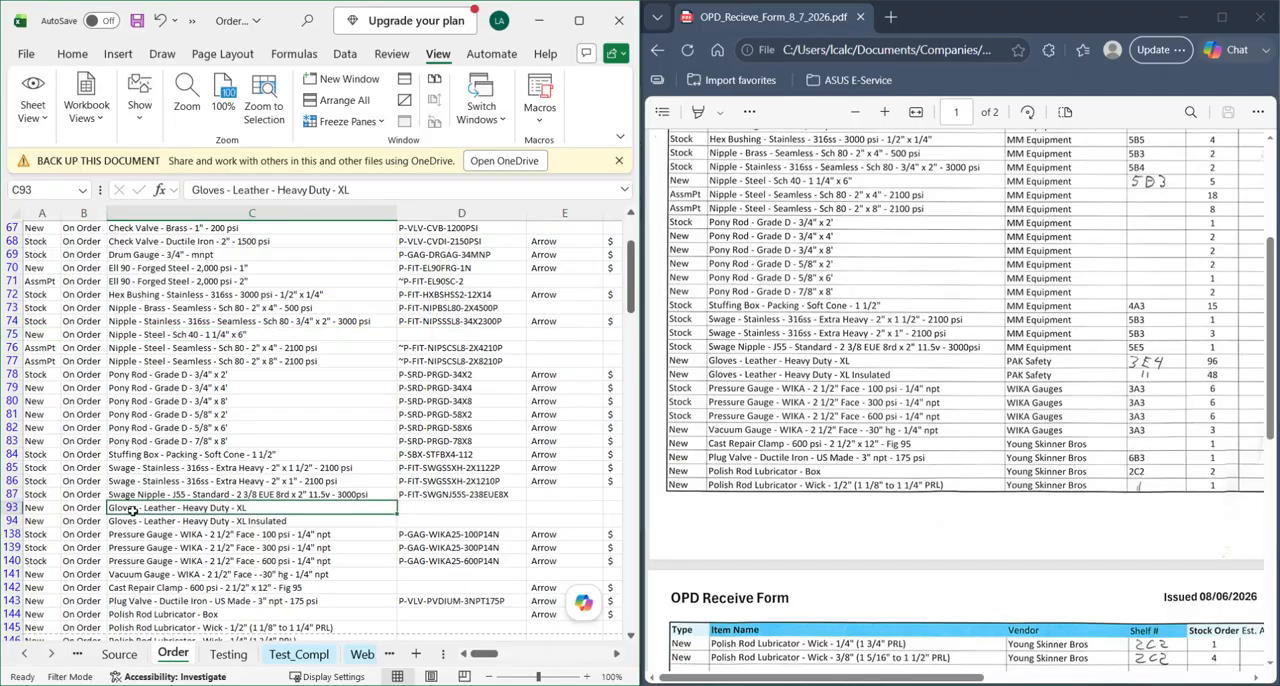
left_click_drag(12, 508, 12, 521)
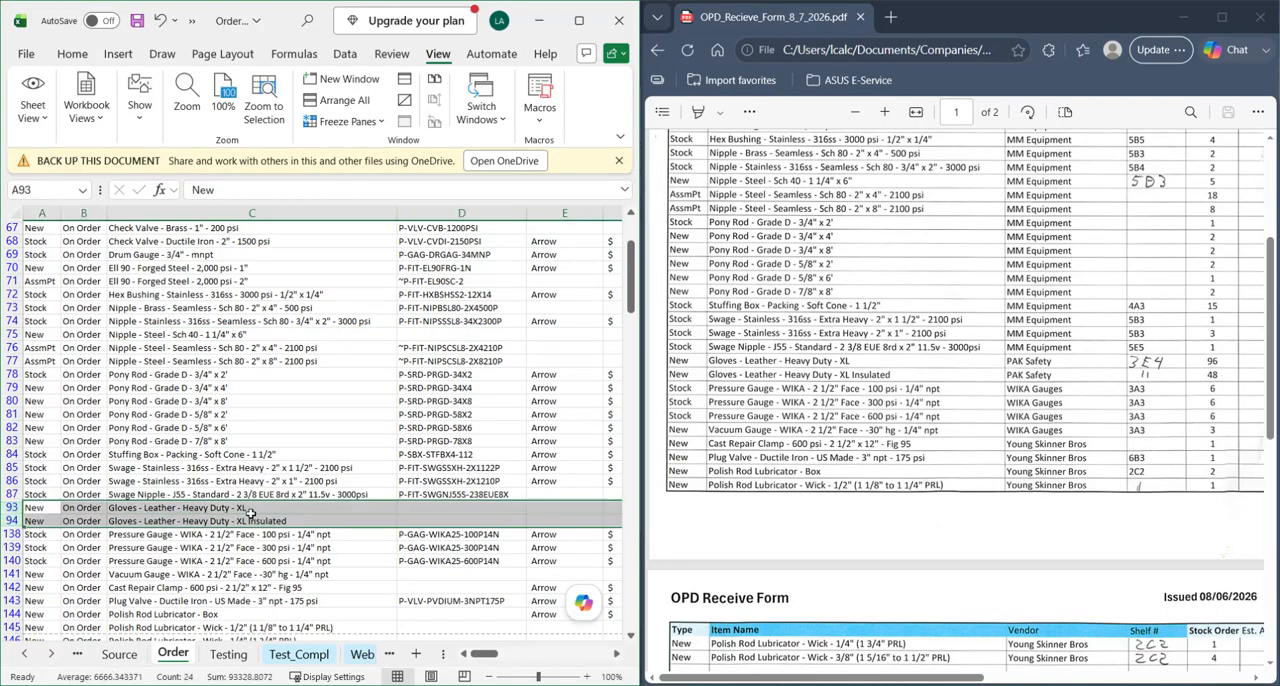
- Enter the gloves' weights from the receive form in the Weight column: 0.274 in row 93 and 0.356 in row 94
scroll(365, 530, "right", 3)
scroll(390, 528, "right", 5)
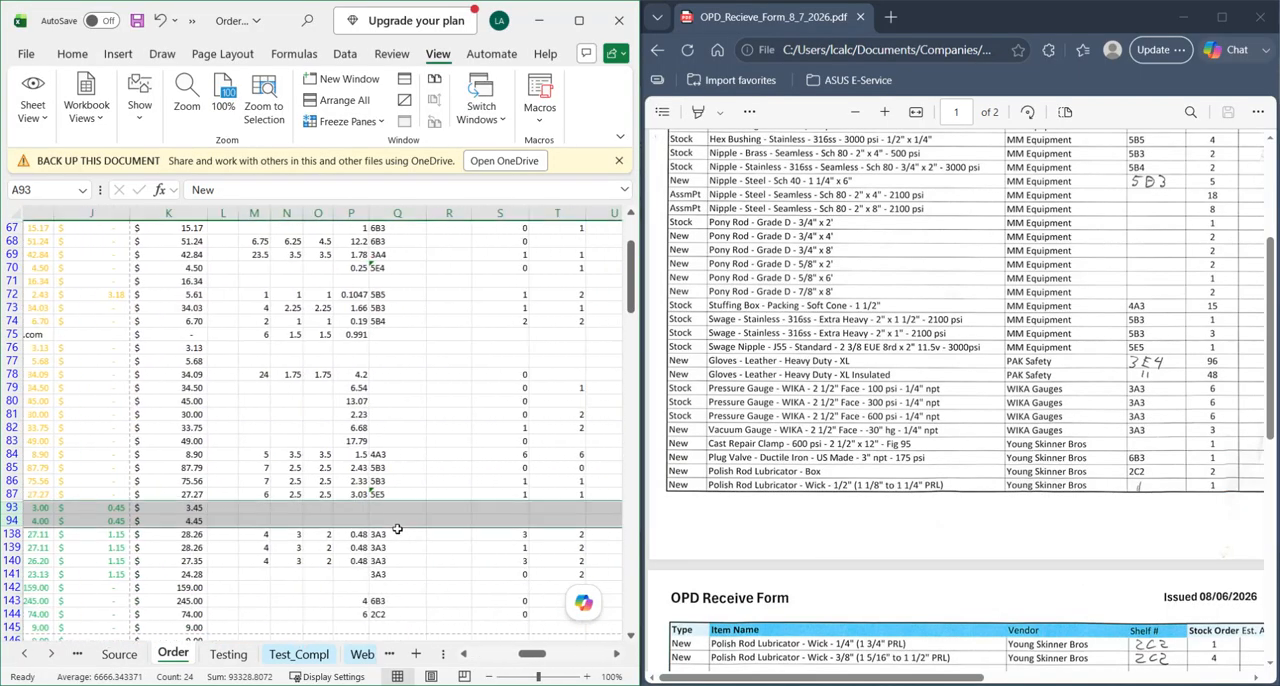
scroll(938, 444, "right", 5)
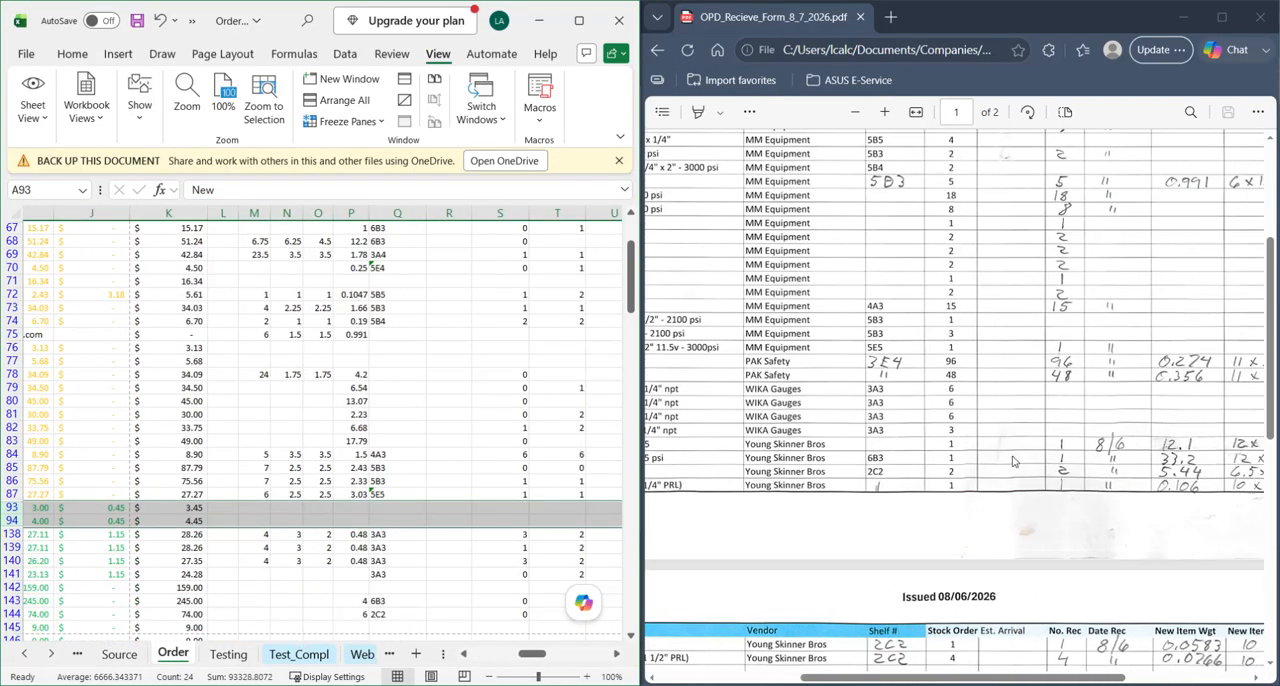
scroll(1005, 408, "right", 3)
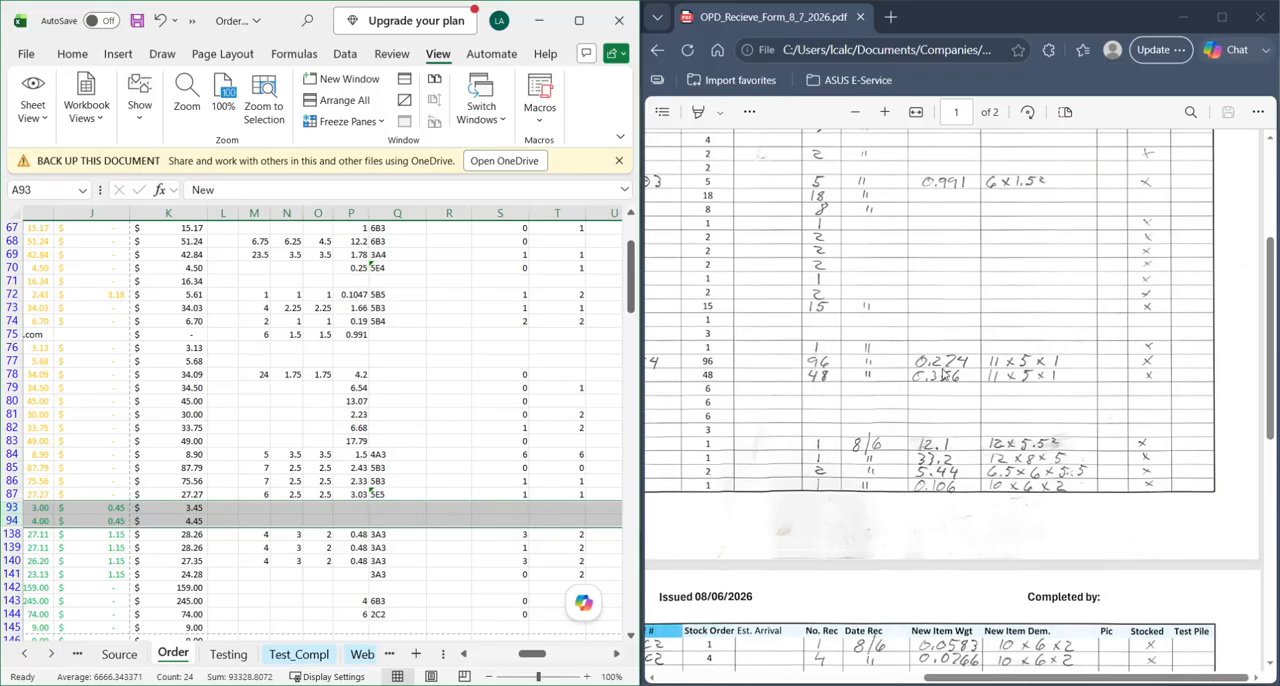
left_click(360, 507)
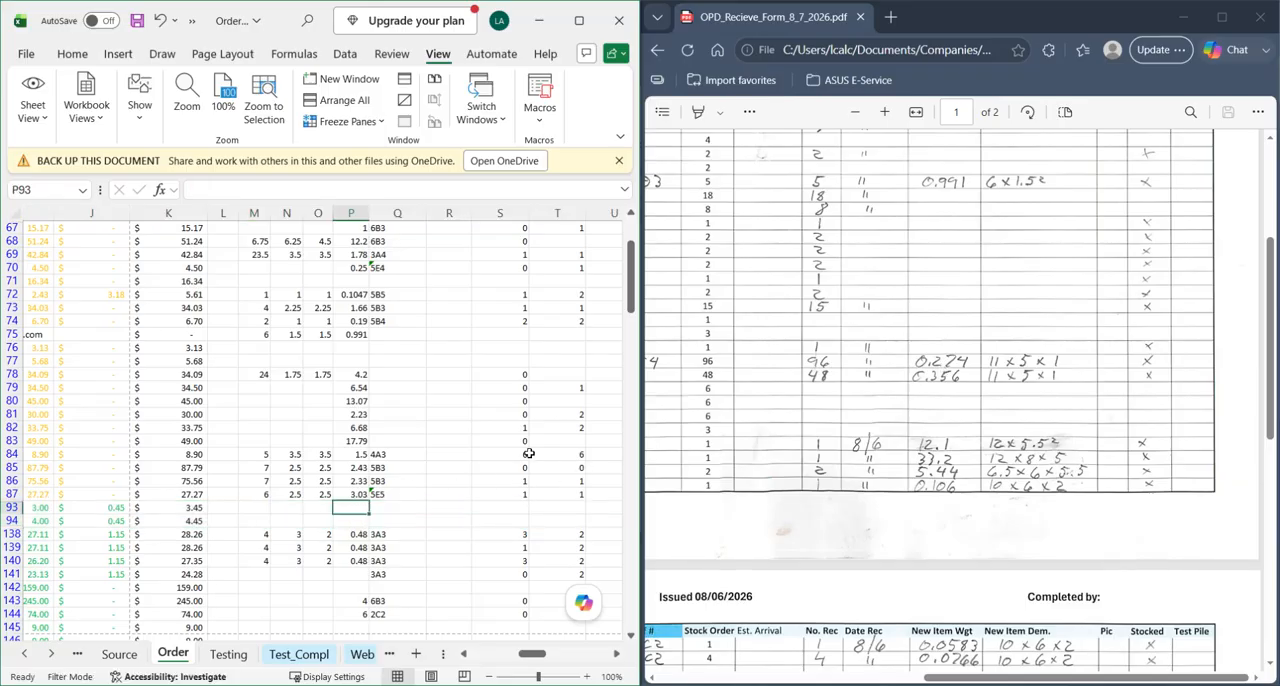
type("0.274")
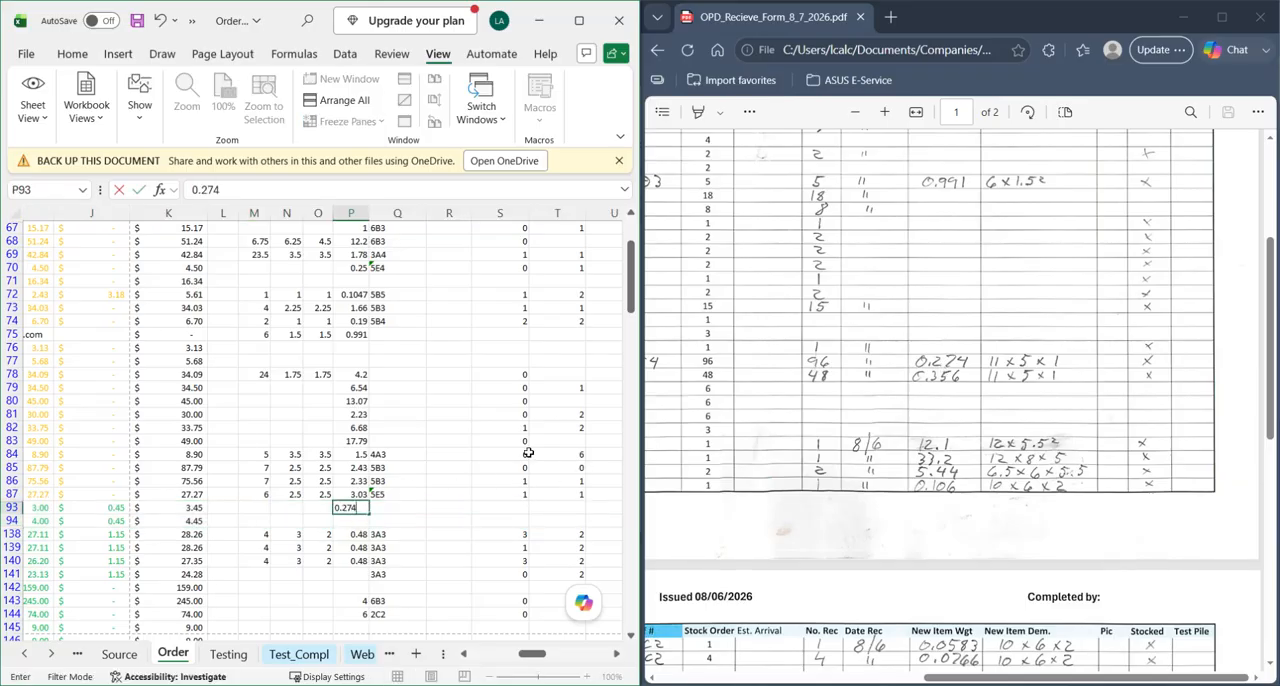
key("Return")
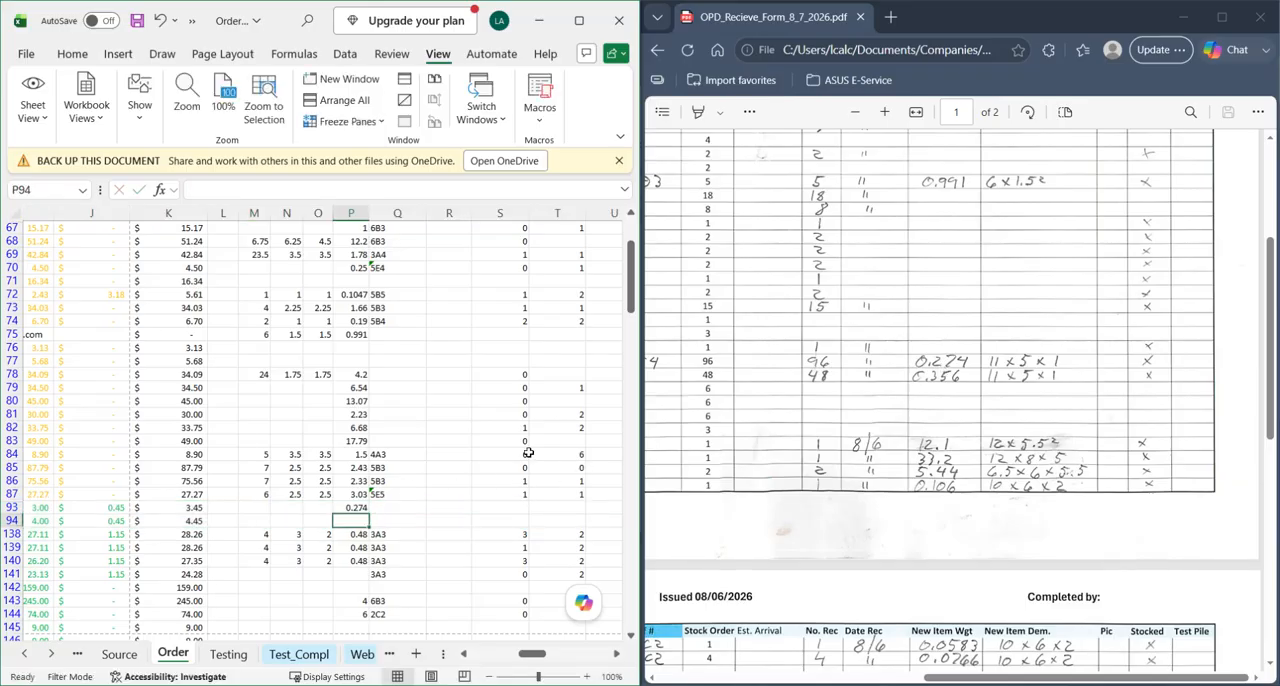
type("0.356")
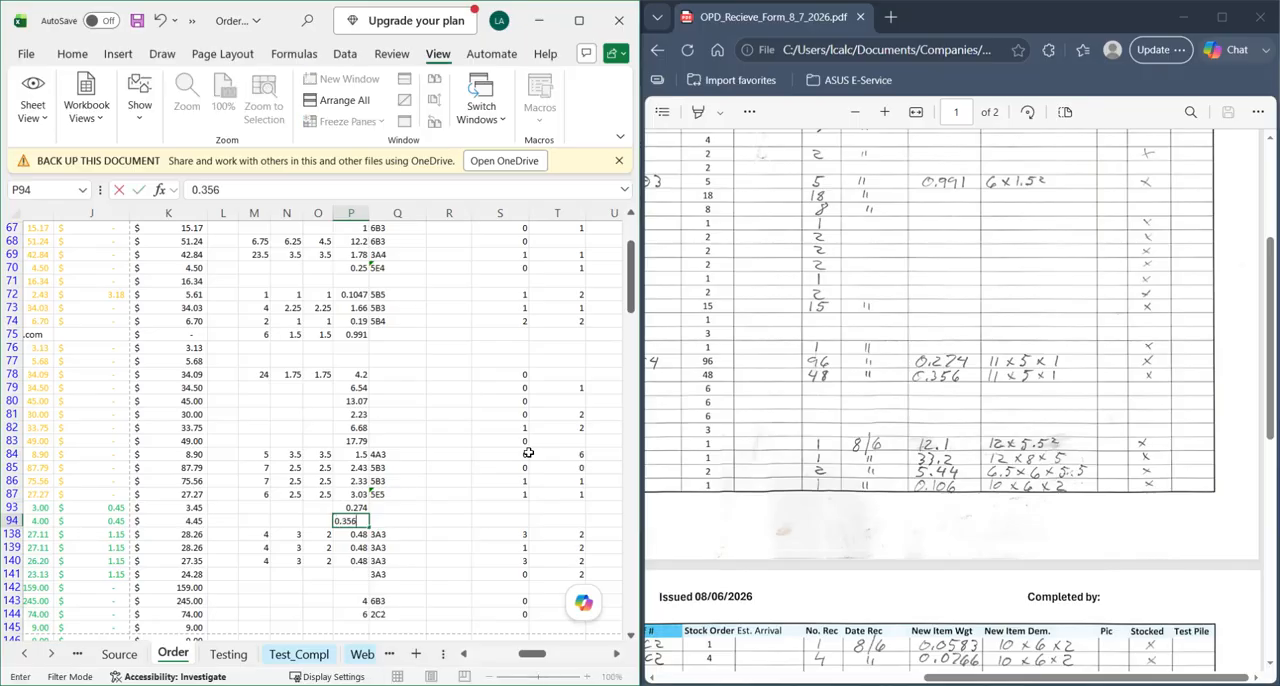
key("Return")
- Enter the dimensions of the Gloves - Leather - Heavy Duty - XL in row 93 as L 11, W 5 and H 1
key("Up")
key("Up")
key("Left")
key("Left")
key("Left")
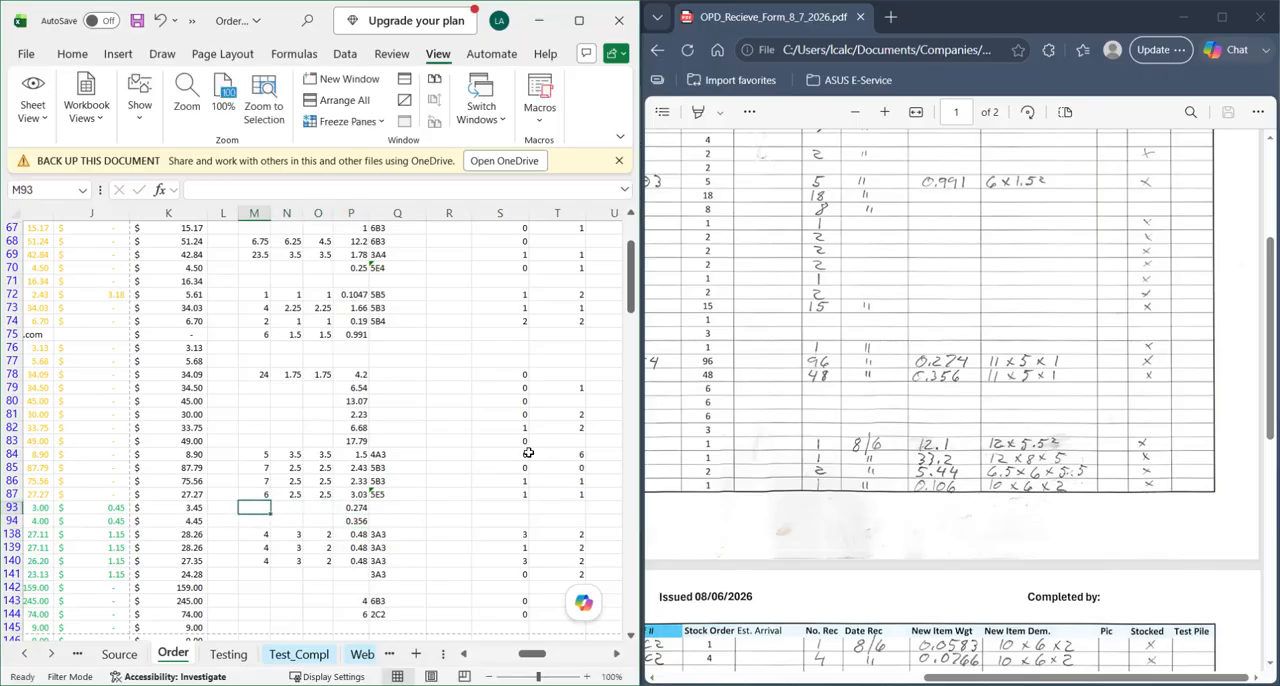
type("11")
key("Tab")
type("5")
key("Tab")
type("1")
key("Down")
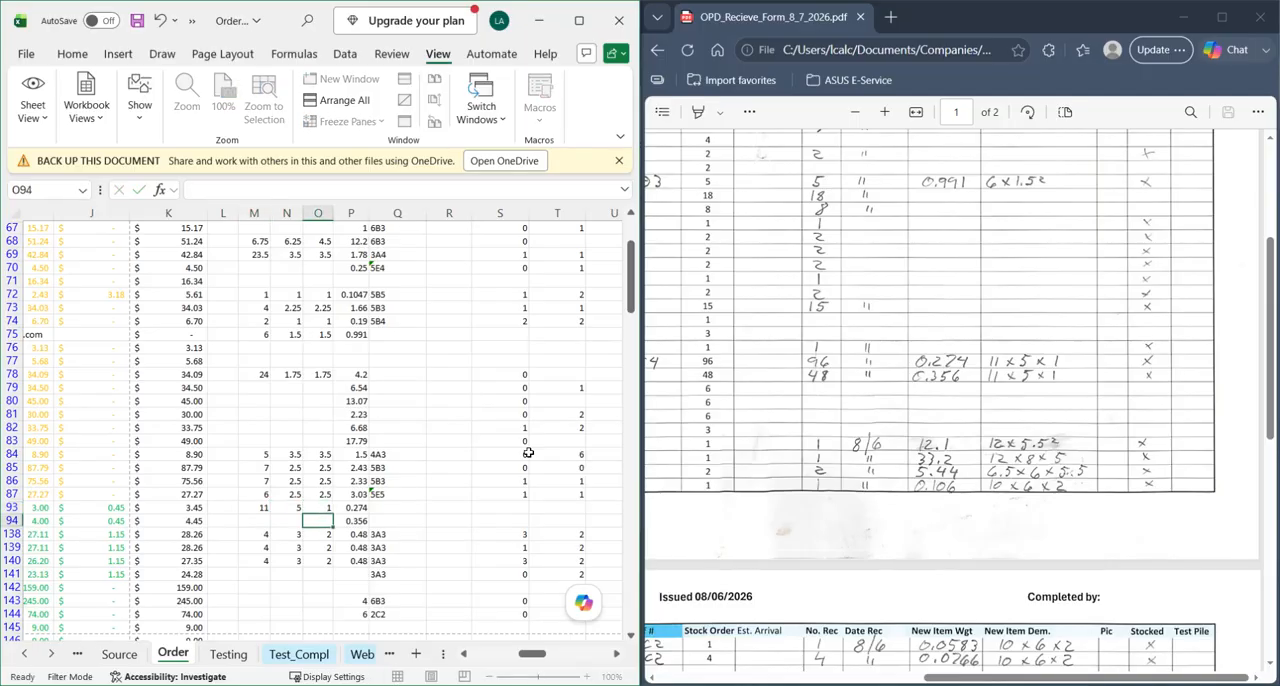
- Copy the L, W and H values of row 93 into row 94 for the XL Insulated gloves
left_click_drag(266, 507, 325, 508)
key("ctrl+c")
left_click(259, 519)
key("Return")
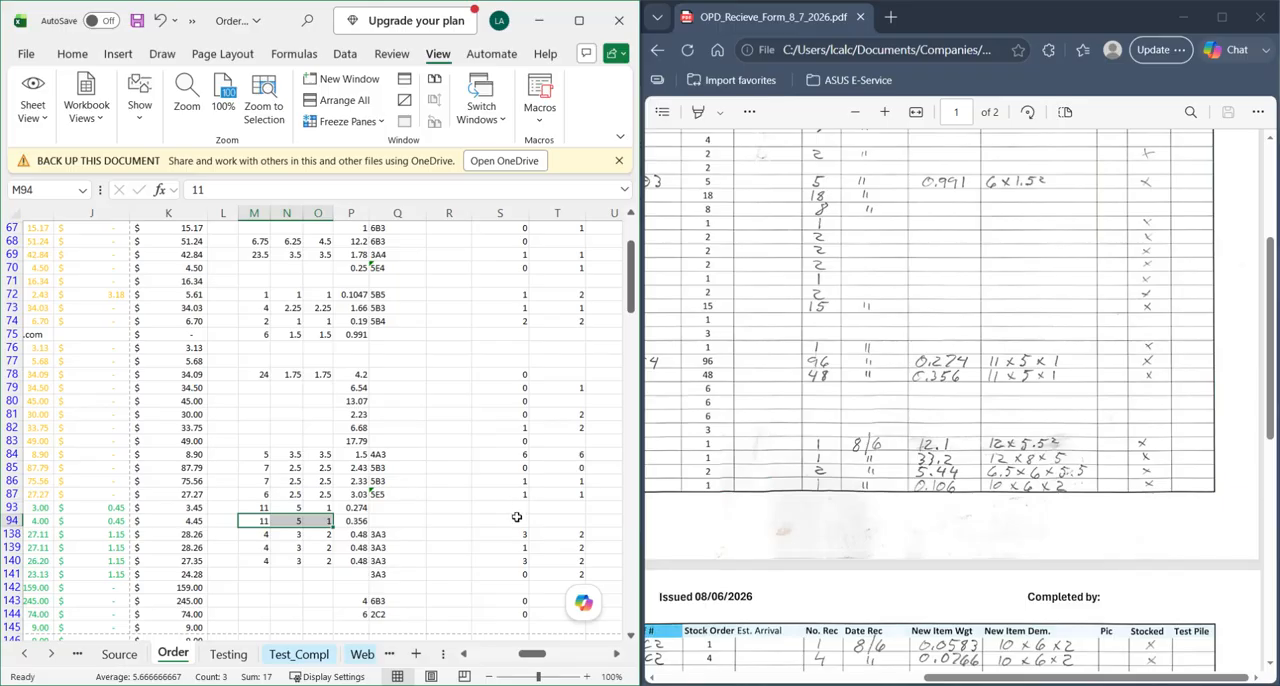
- Examine the handwritten weights and dimensions of the new Young Skinner Bros items on both pages of the receive form
scroll(531, 517, "down", 1)
scroll(520, 500, "right", 2)
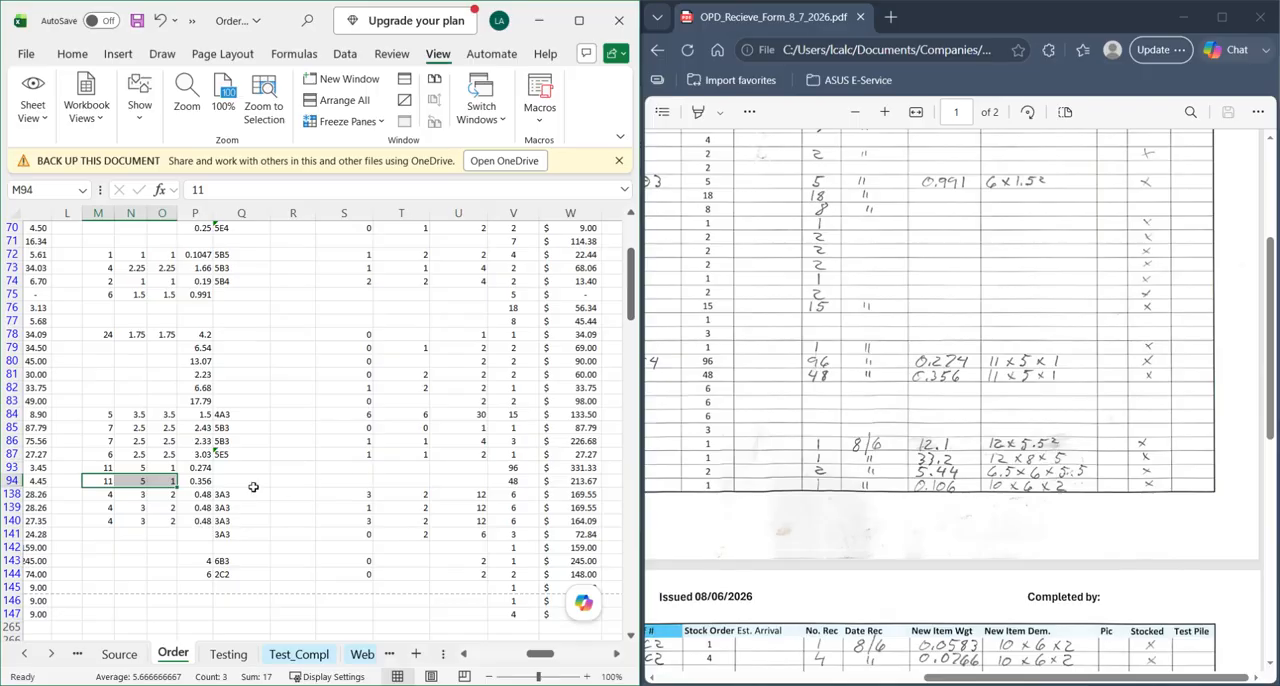
scroll(345, 484, "right", 6)
scroll(347, 488, "left", 8)
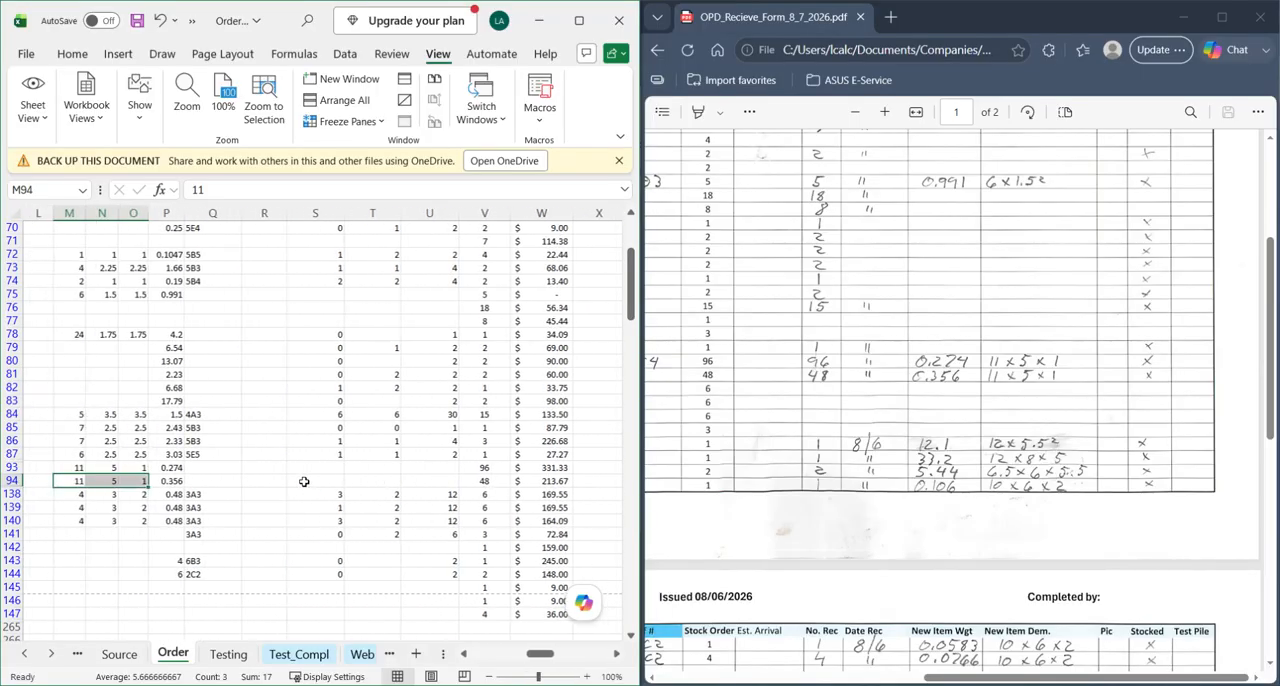
left_click(893, 449)
scroll(914, 439, "down", 1)
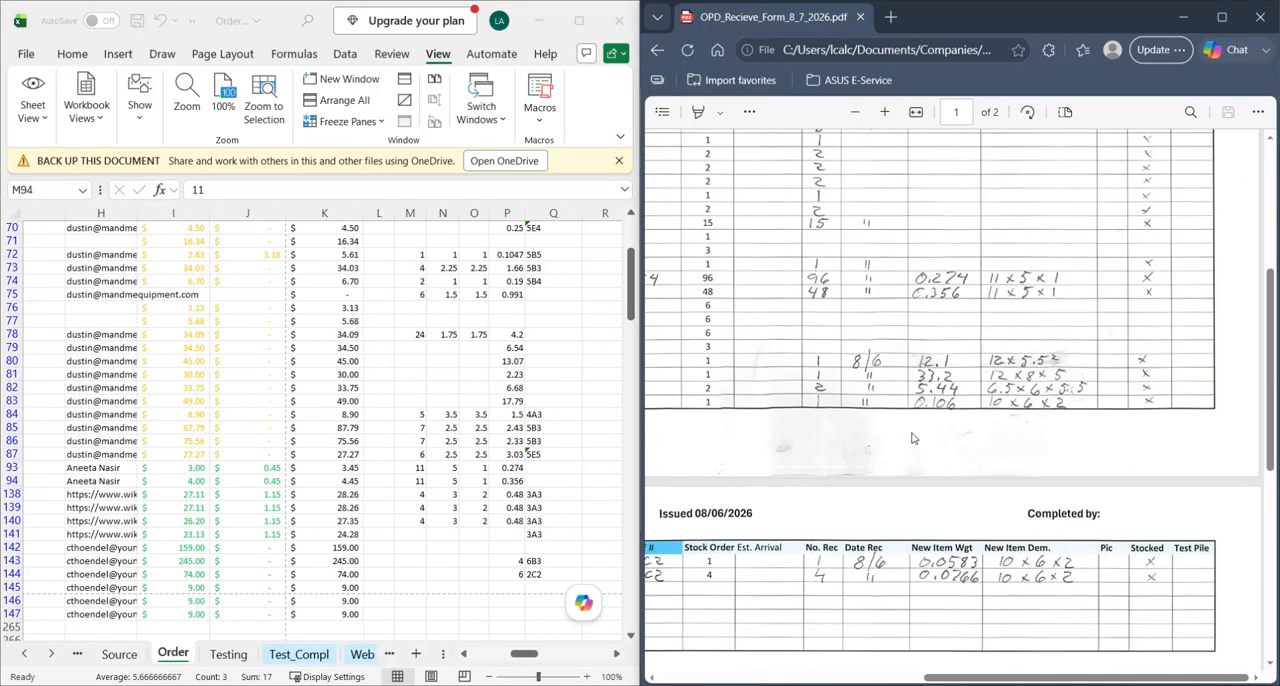
scroll(925, 380, "left", 5)
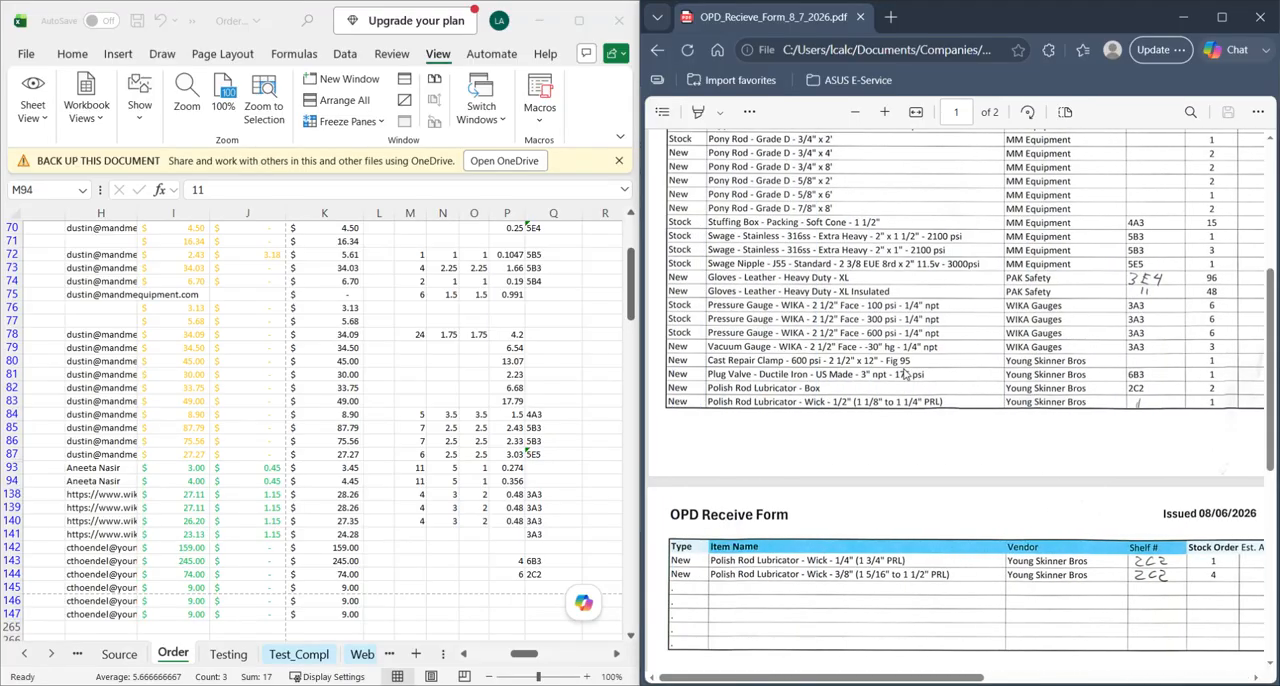
scroll(907, 373, "right", 5)
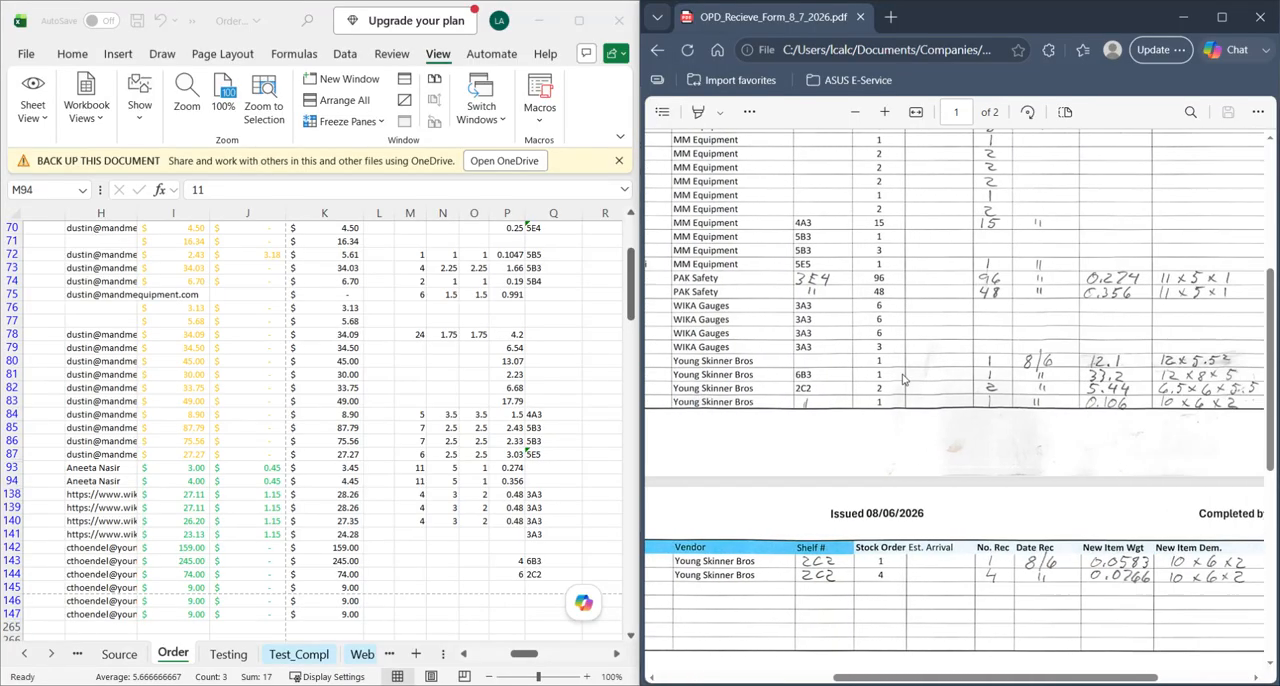
scroll(975, 375, "left", 5)
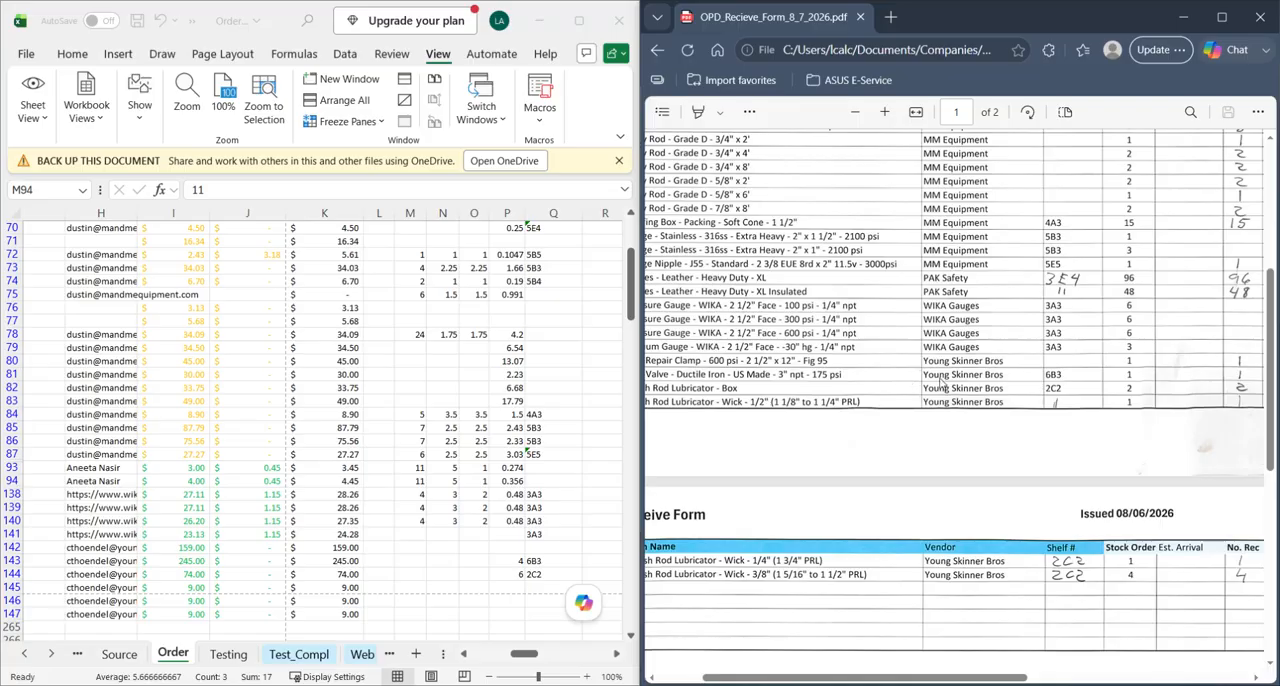
scroll(983, 375, "right", 5)
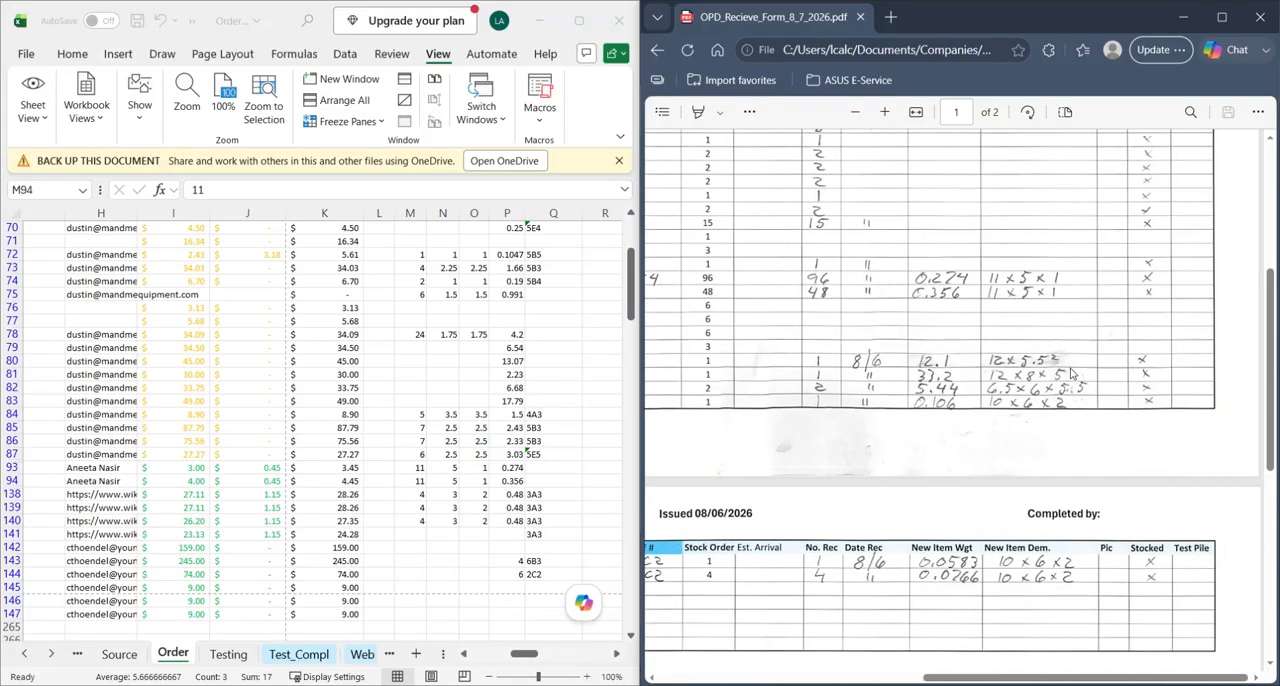
scroll(1010, 361, "left", 5)
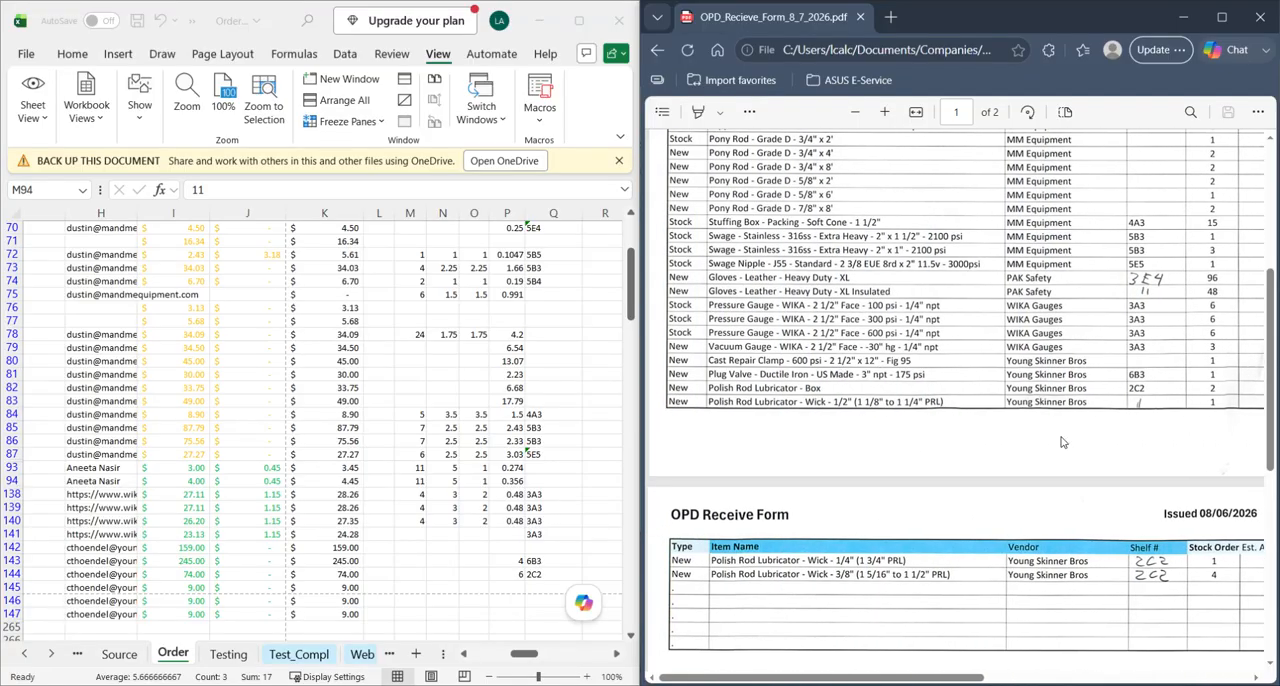
scroll(968, 449, "right", 5)
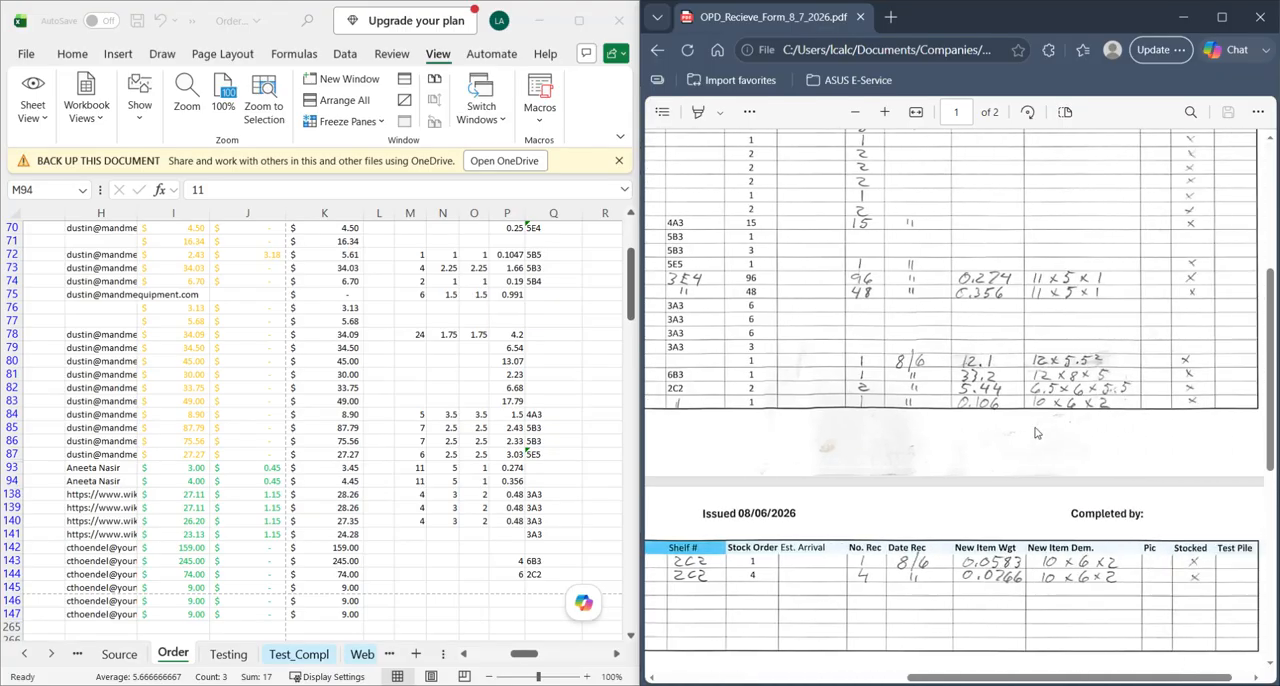
- Find the Cast Repair Clamp - 600 psi - 2 1/2" x 12" - Fig 95 on the Order sheet and select its row 142
scroll(313, 467, "down", 3)
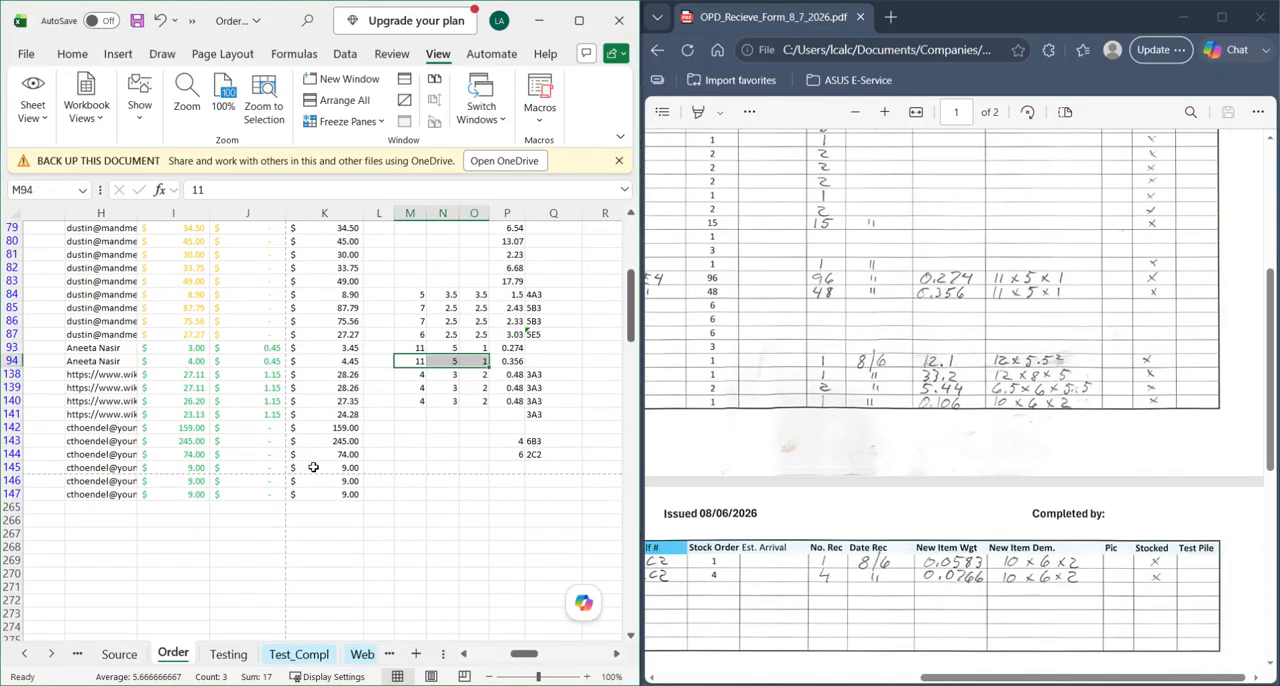
scroll(454, 454, "left", 6)
scroll(314, 449, "right", 3)
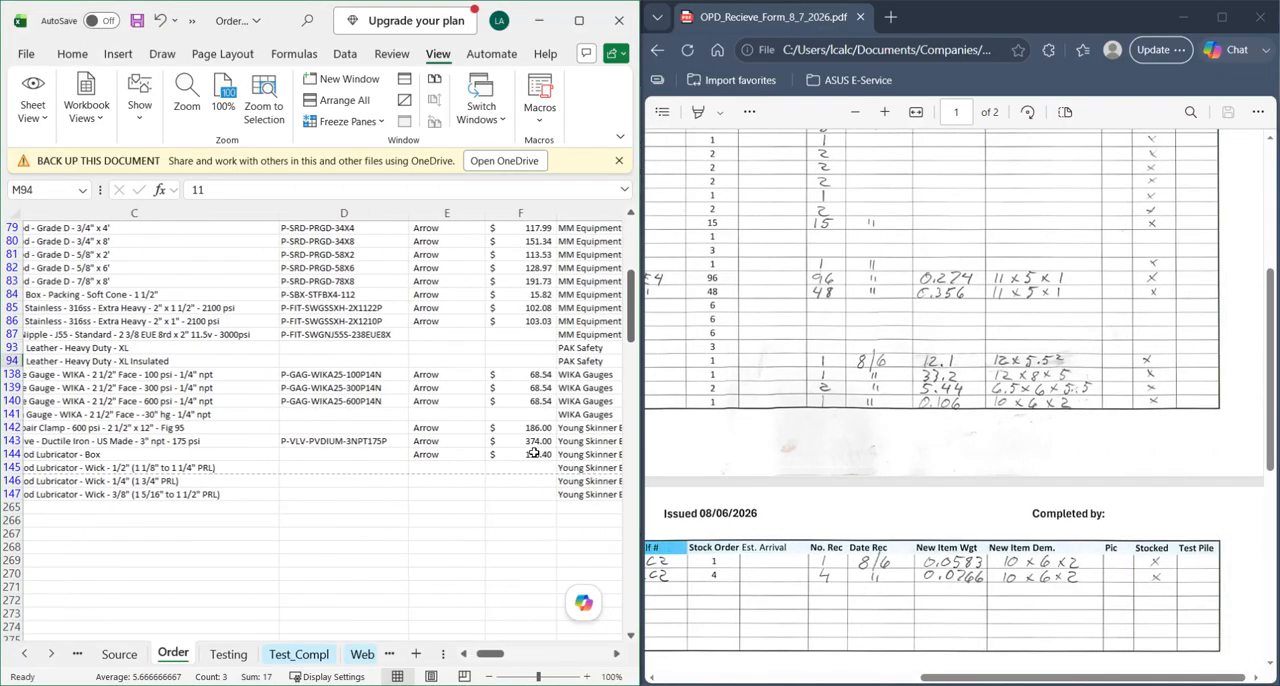
left_click(517, 440)
left_click(12, 427)
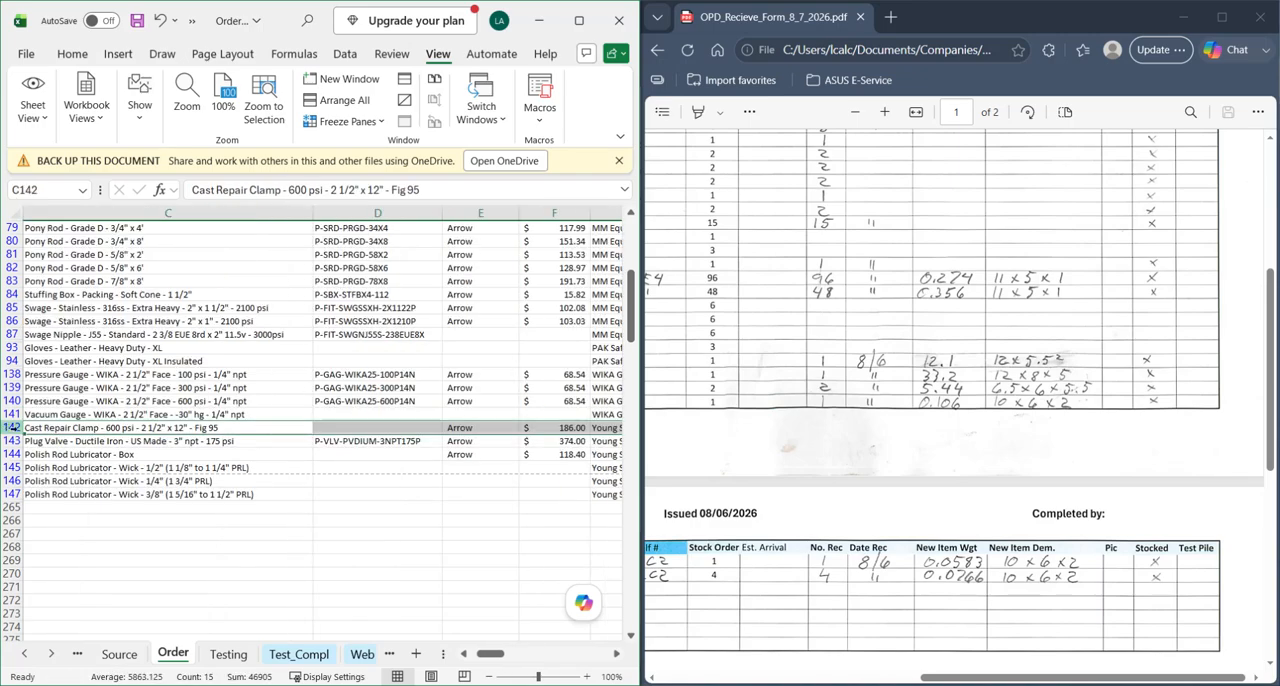
- Enter the weights of the Cast Repair Clamp, 12.1, in row 142 and the Plug Valve, 33.2, in row 143
scroll(540, 457, "right", 6)
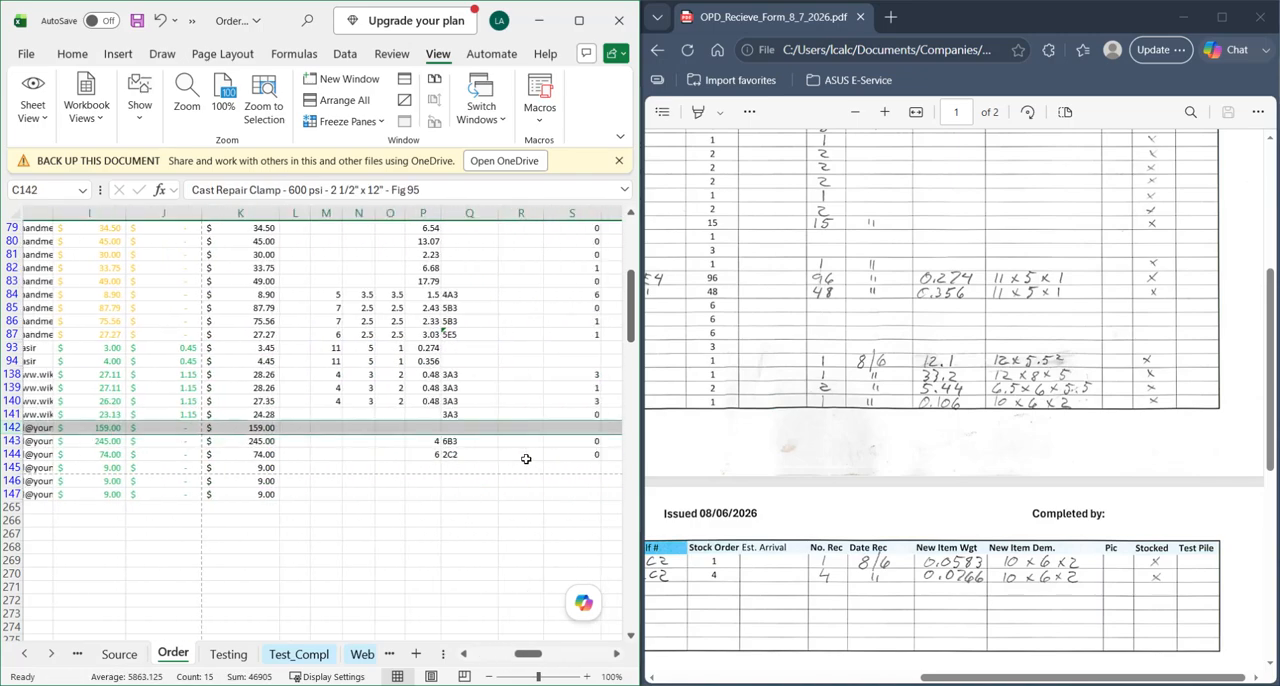
scroll(430, 450, "left", 3)
scroll(425, 448, "right", 3)
scroll(424, 440, "up", 8)
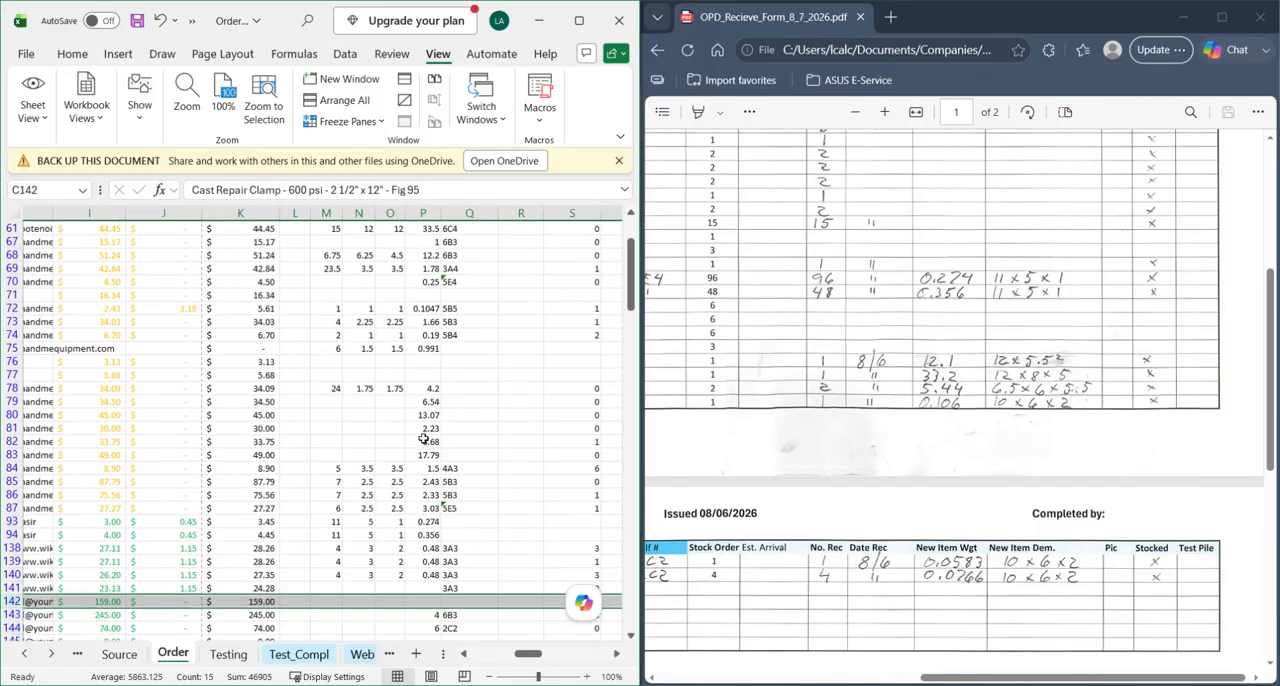
scroll(424, 347, "down", 8)
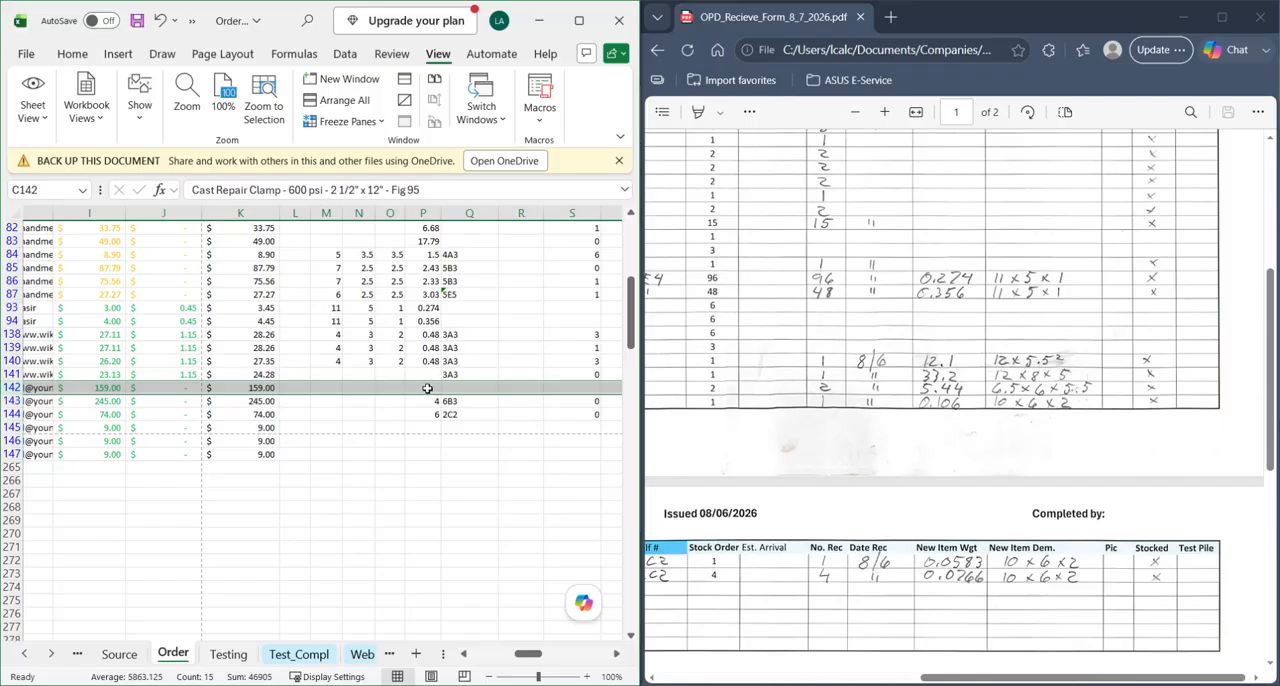
left_click(427, 388)
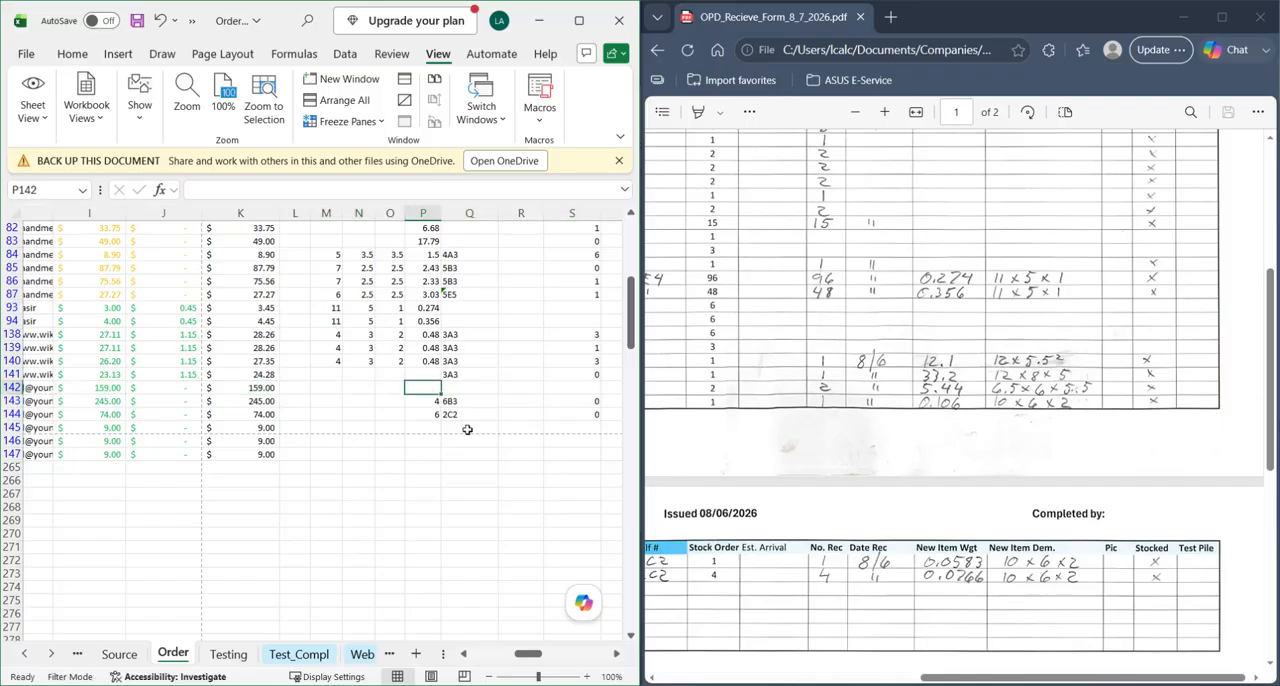
type("12.1")
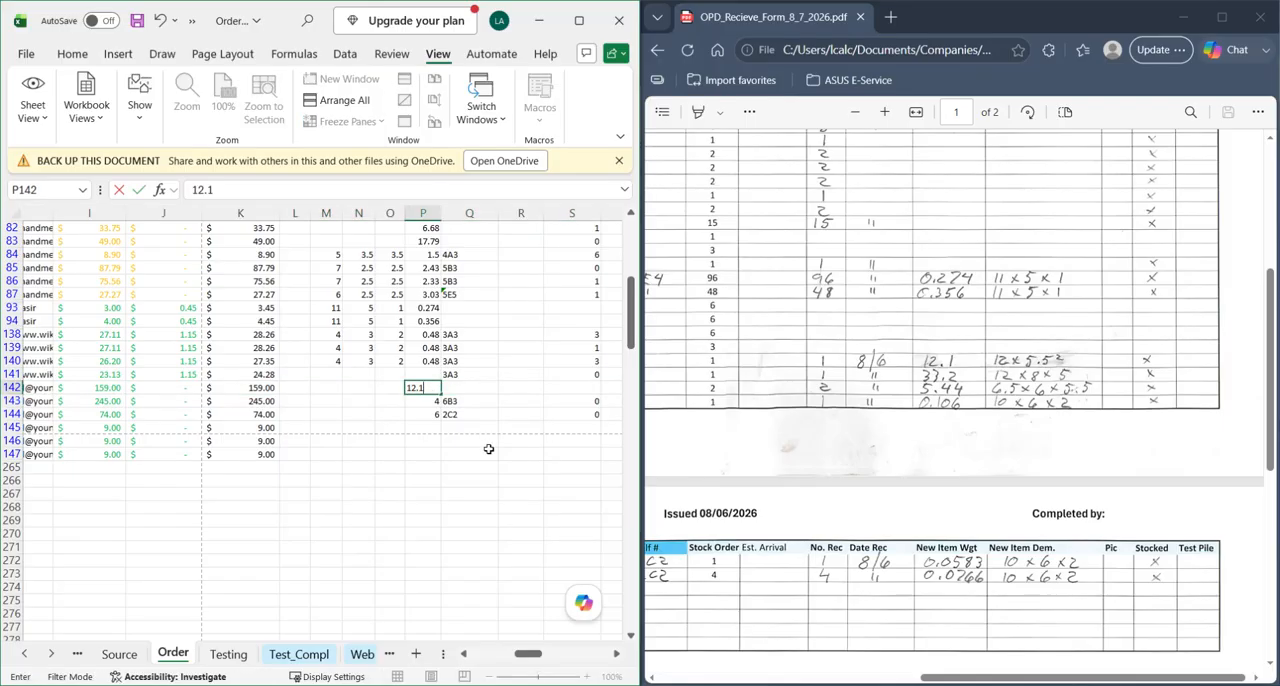
key("Return")
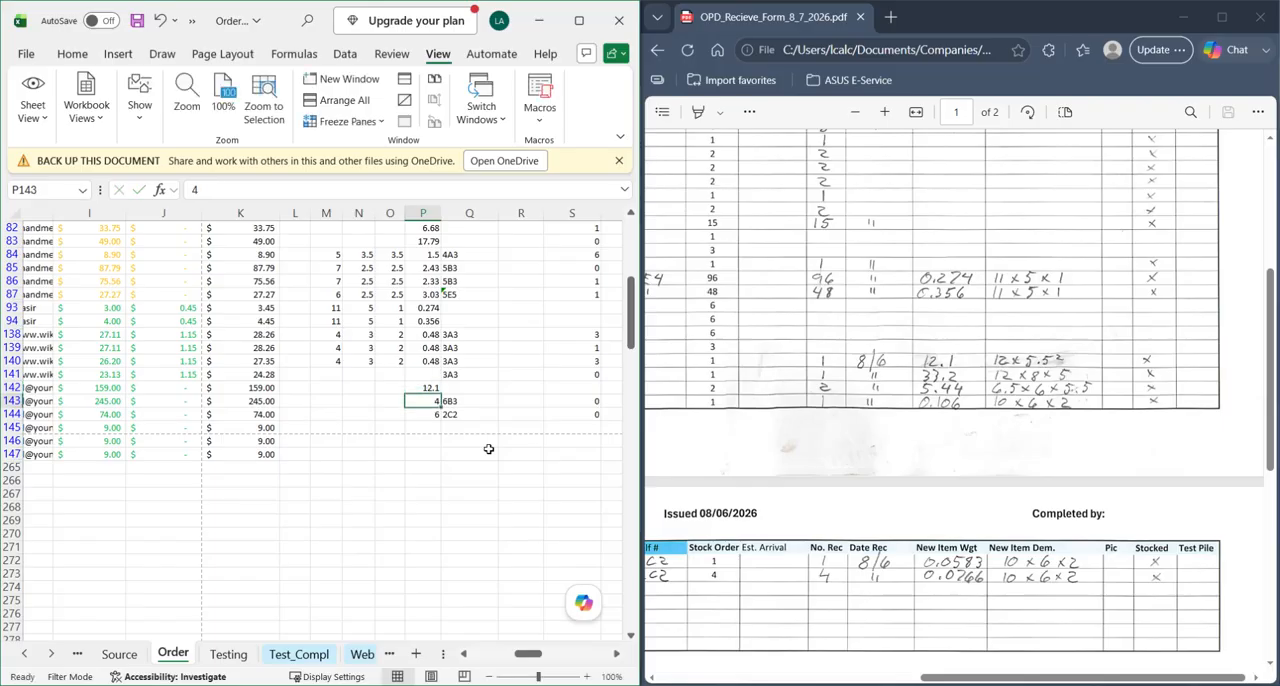
type("33.")
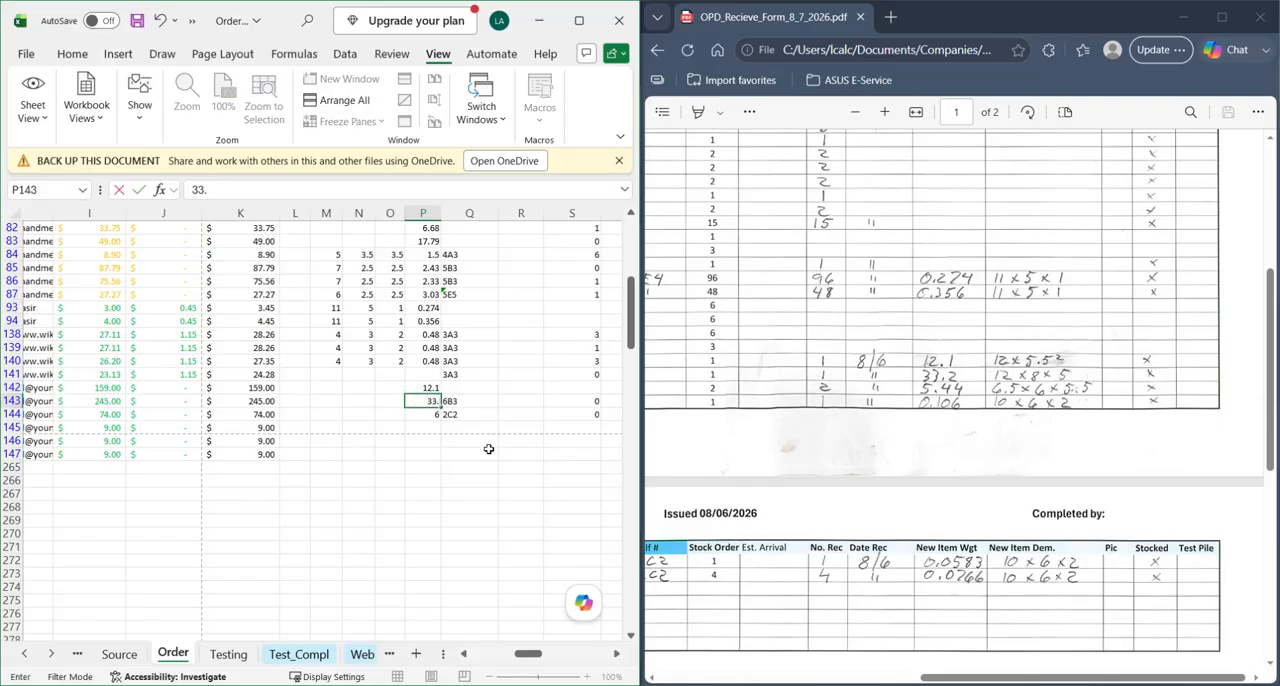
key("Return")
- Enter the weights of the Polish Rod Lubricator - Box, 5.44, in row 144 and the 1/2" Wick, 0.106, in row 145
type("5.44")
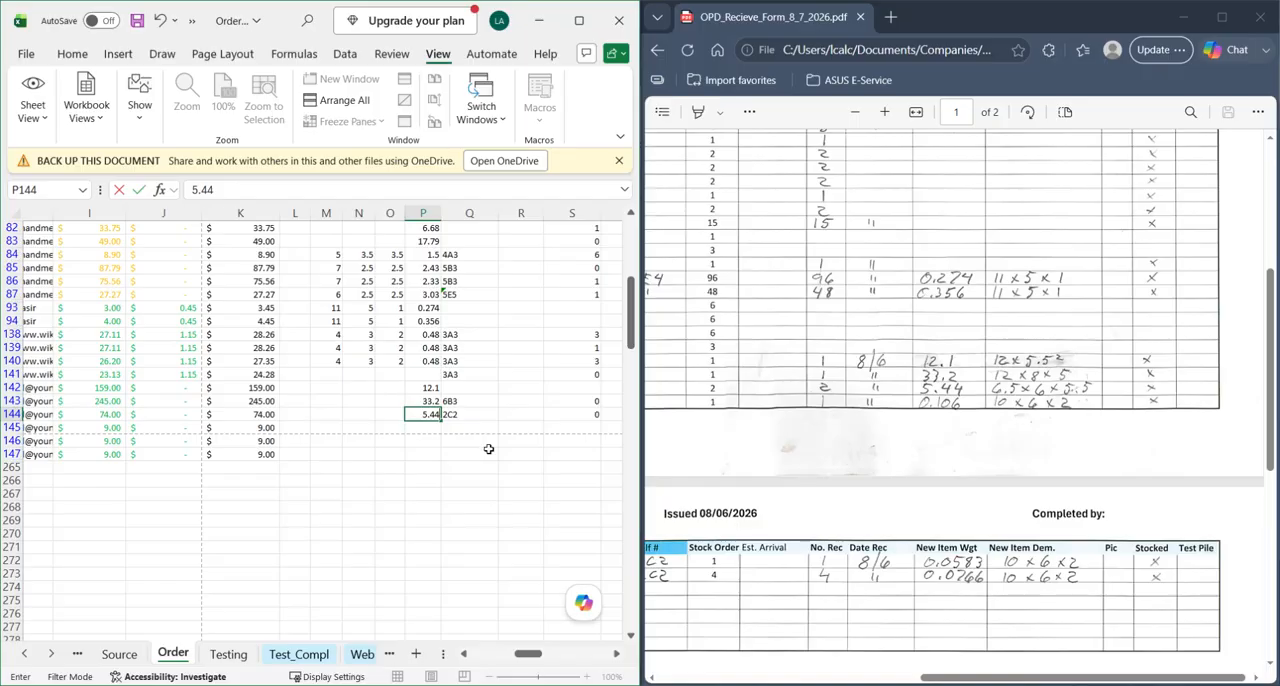
key("Return")
type("0")
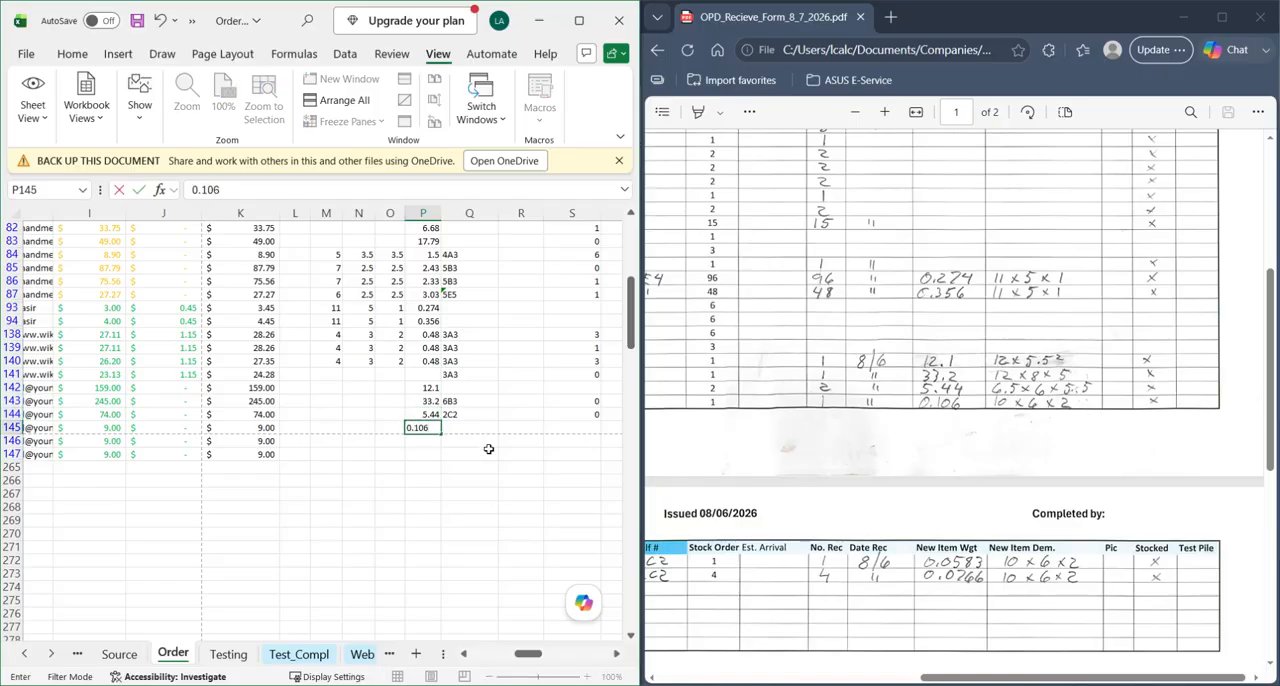
type(".106")
key("Return")
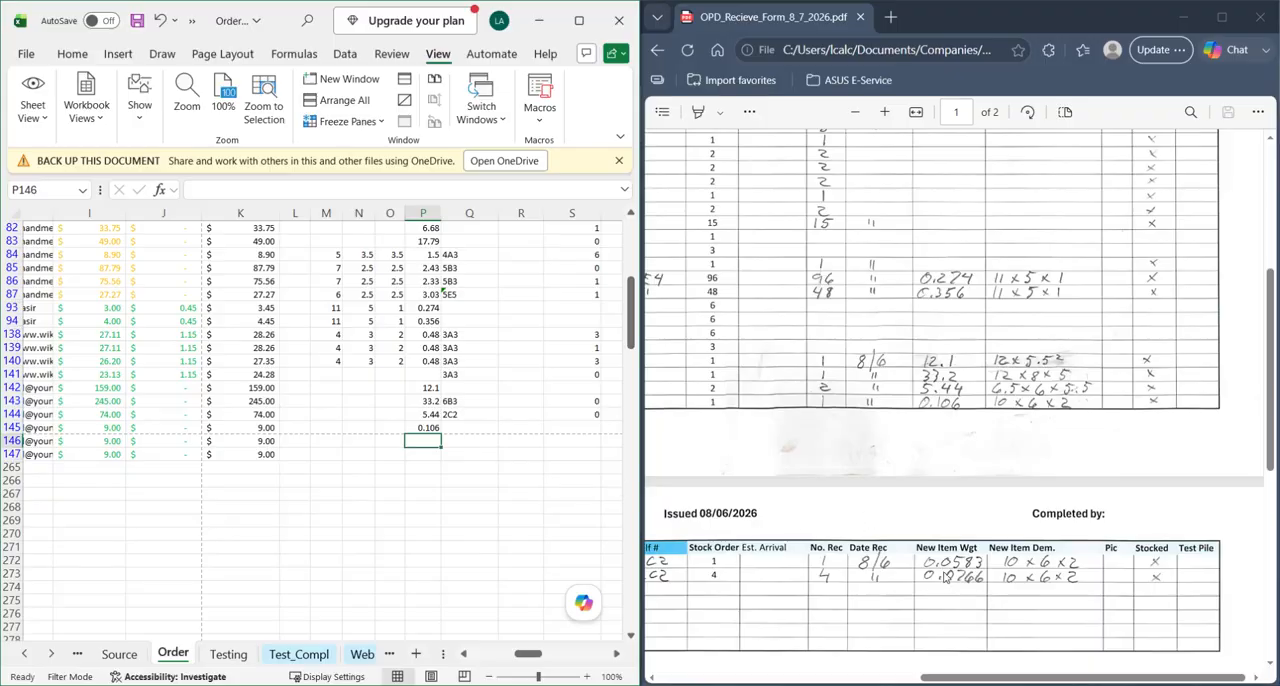
- Enter the weights of the 1/4" Polish Rod Lubricator wick, 0.0583, in row 146 and the 3/8" wick, 0.0766, in row 147
type("0")
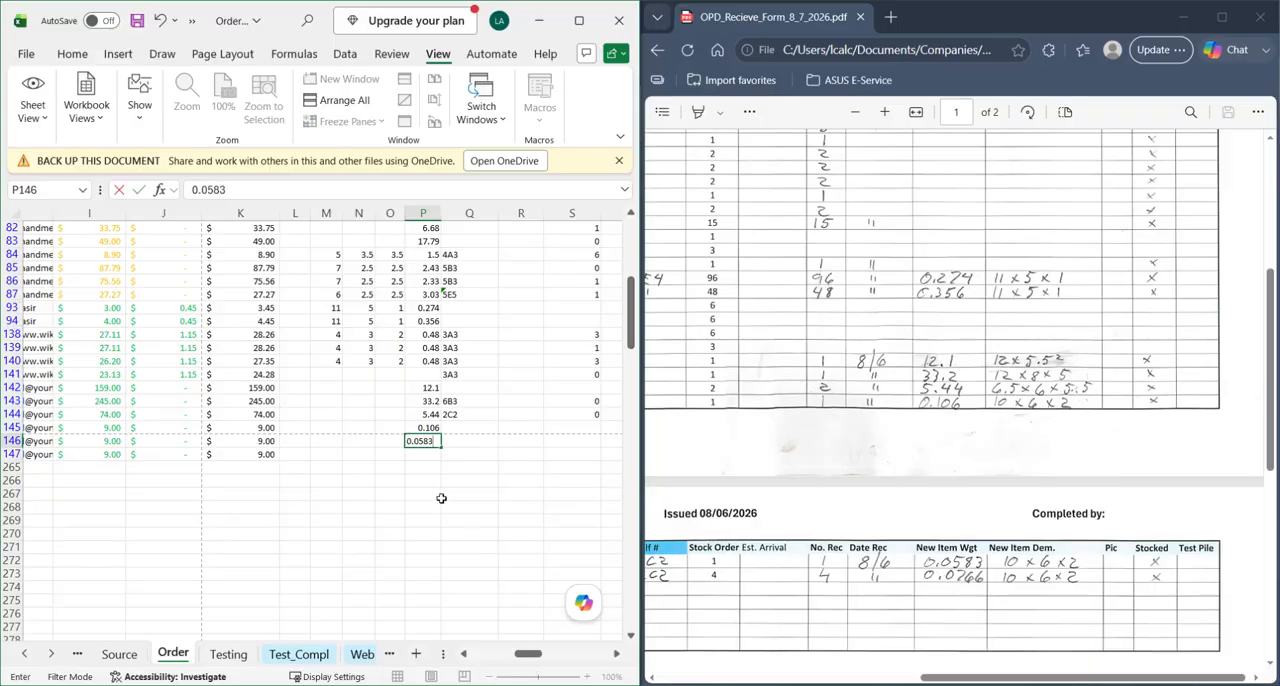
type(".0583")
key("Return")
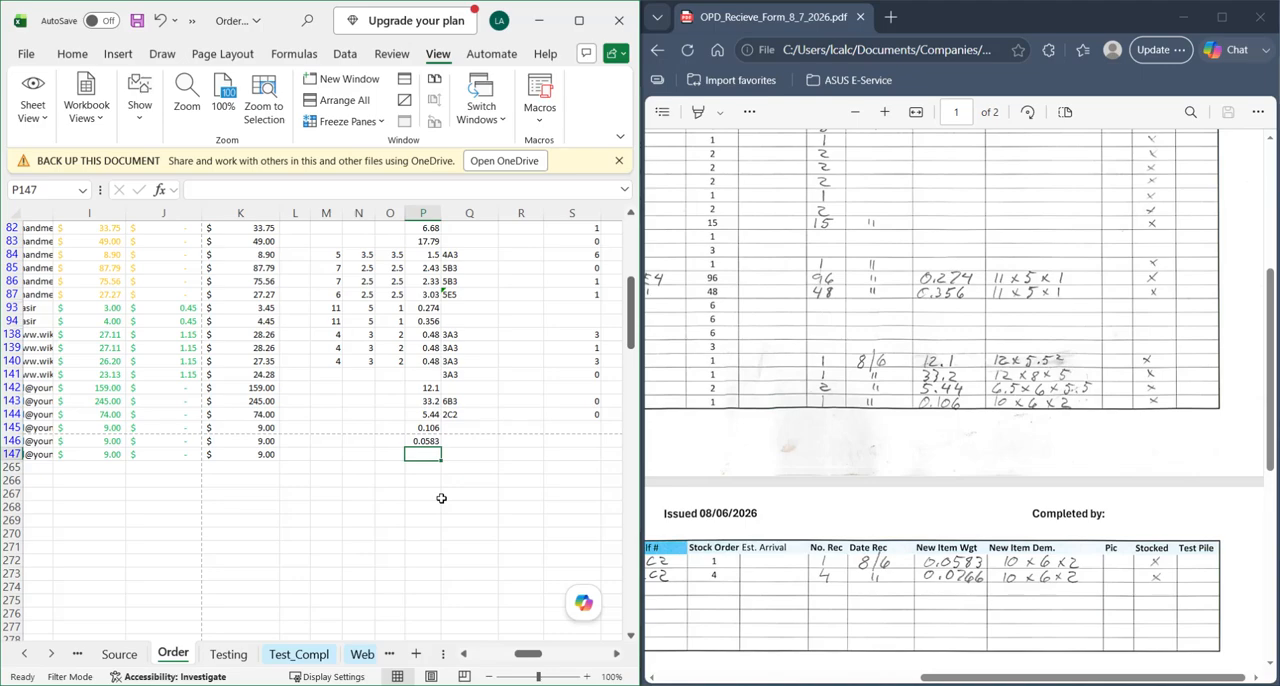
type("0.07")
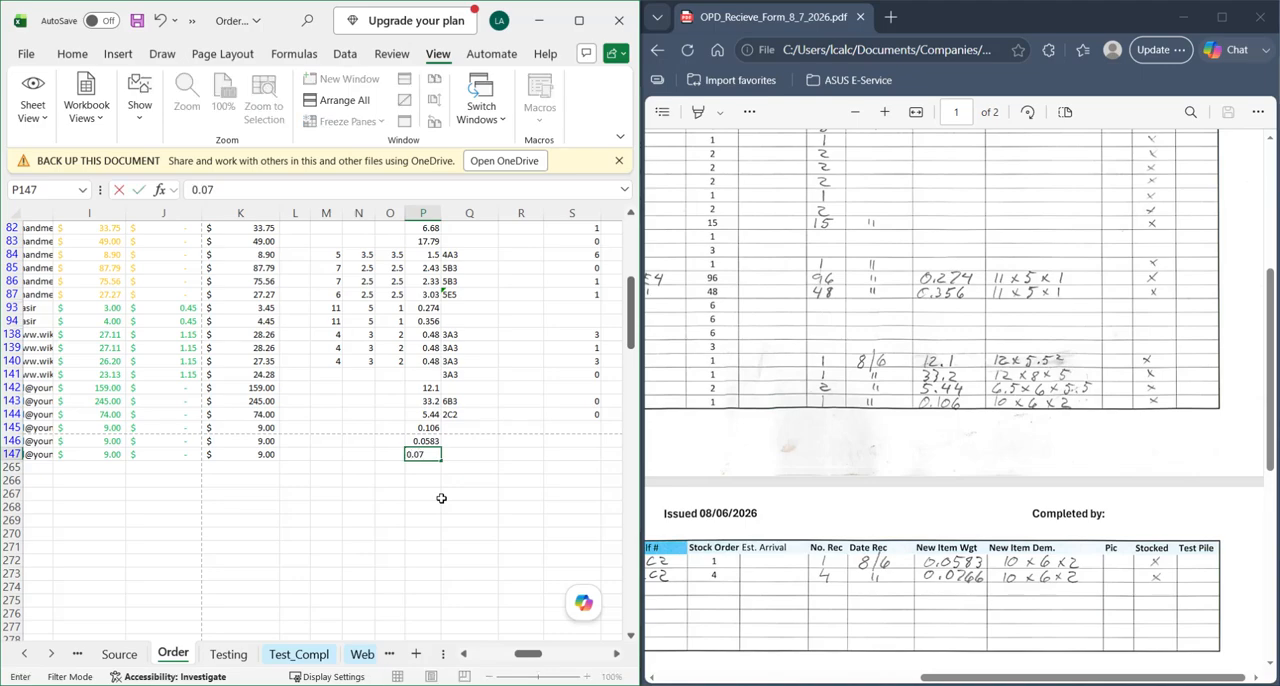
type("66")
key("Return")
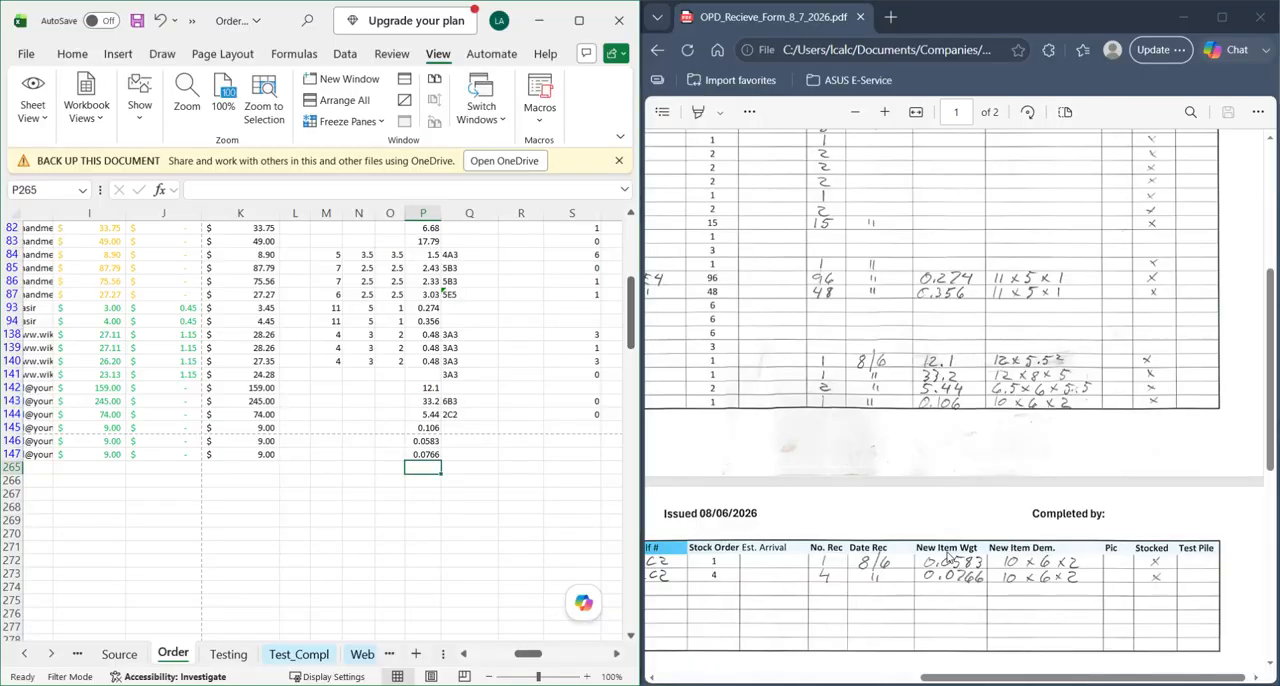
left_click_drag(424, 388, 429, 452)
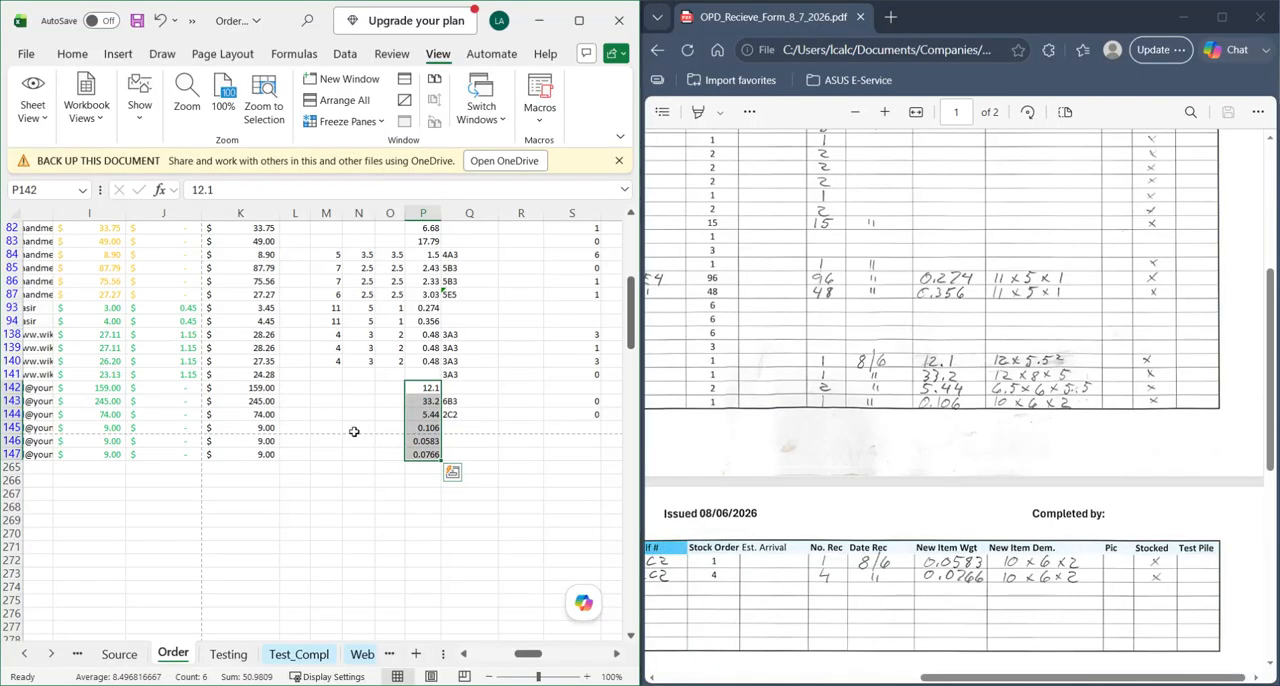
- Enter the Cast Repair Clamp's length, width and height in row 142 as 12, 5.5 and 5.5
scroll(107, 399, "left", 2)
scroll(107, 399, "left", 2)
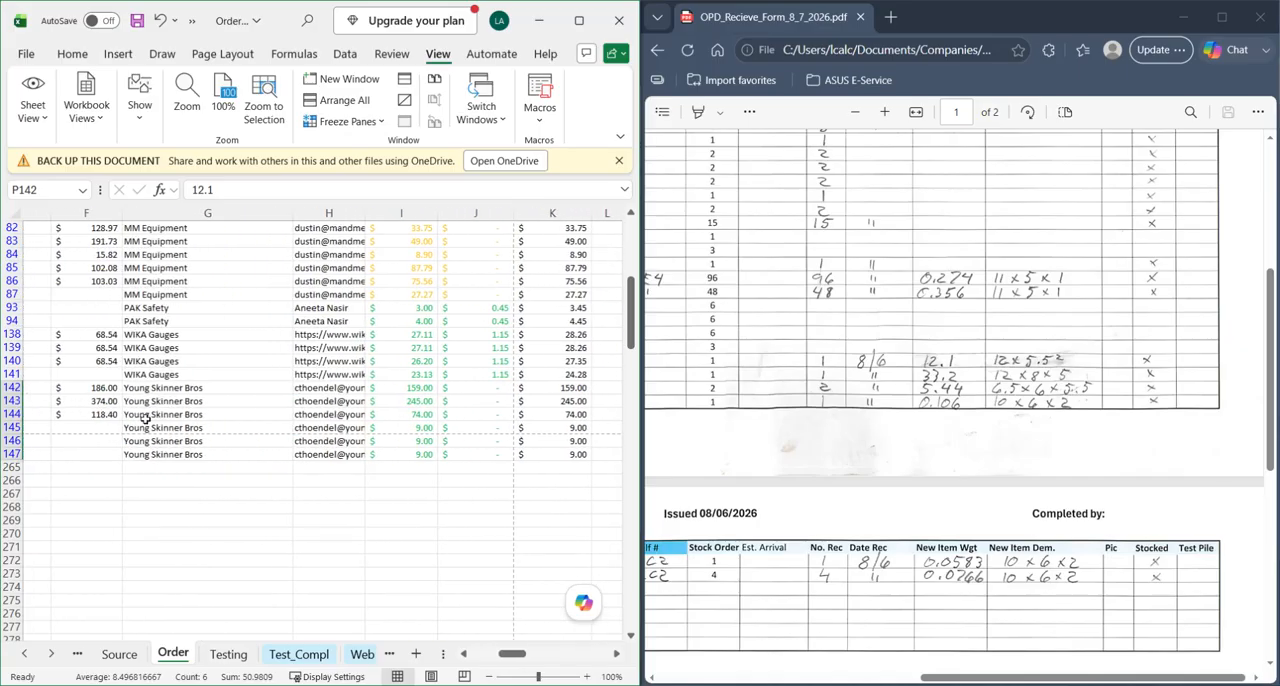
scroll(160, 418, "right", 6)
scroll(222, 430, "left", 2)
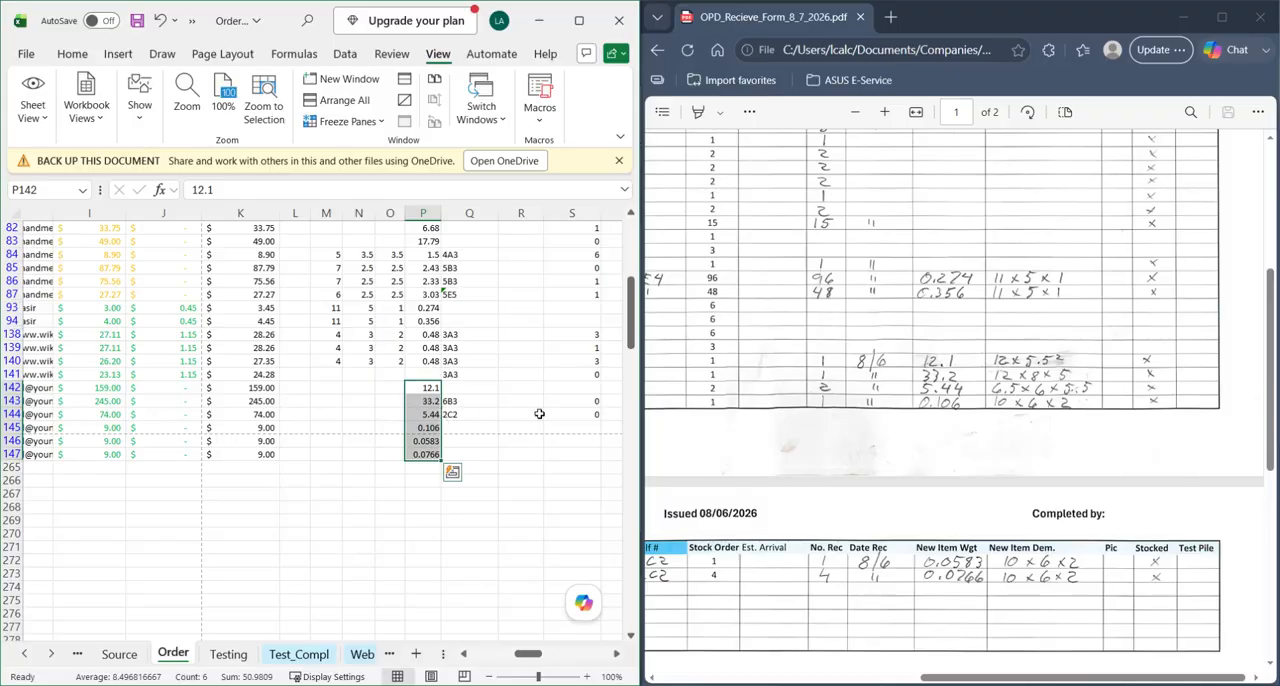
left_click(322, 387)
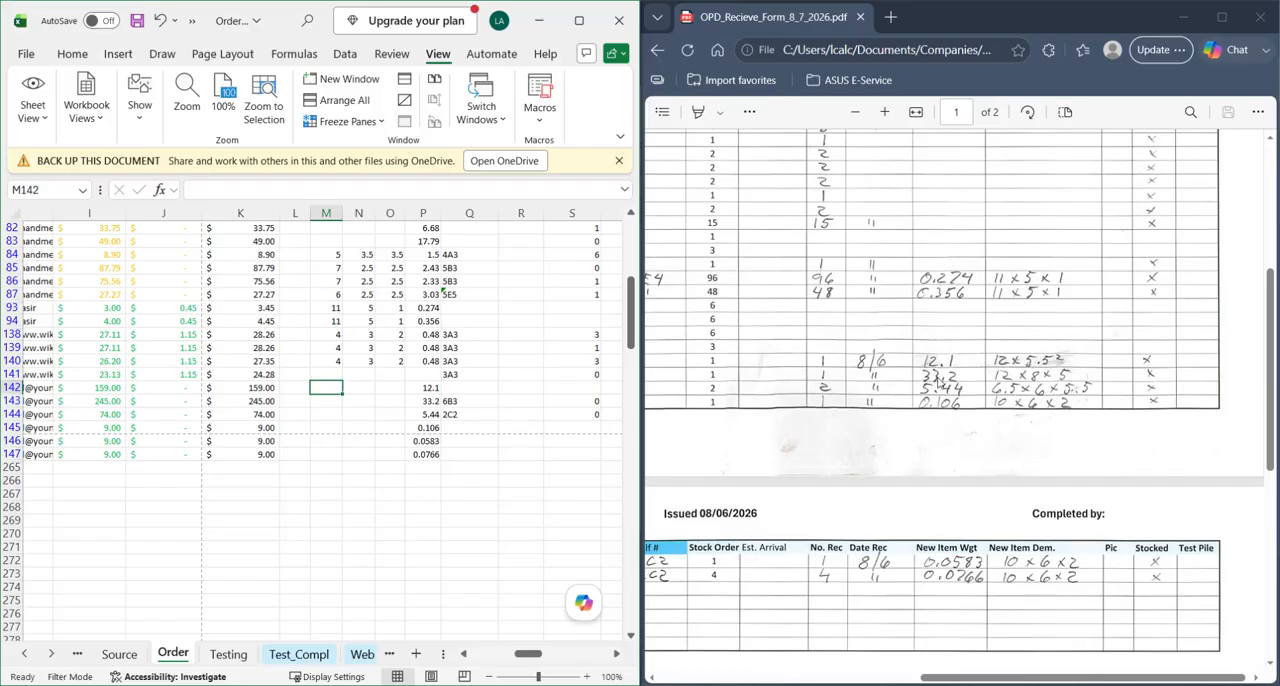
type("12")
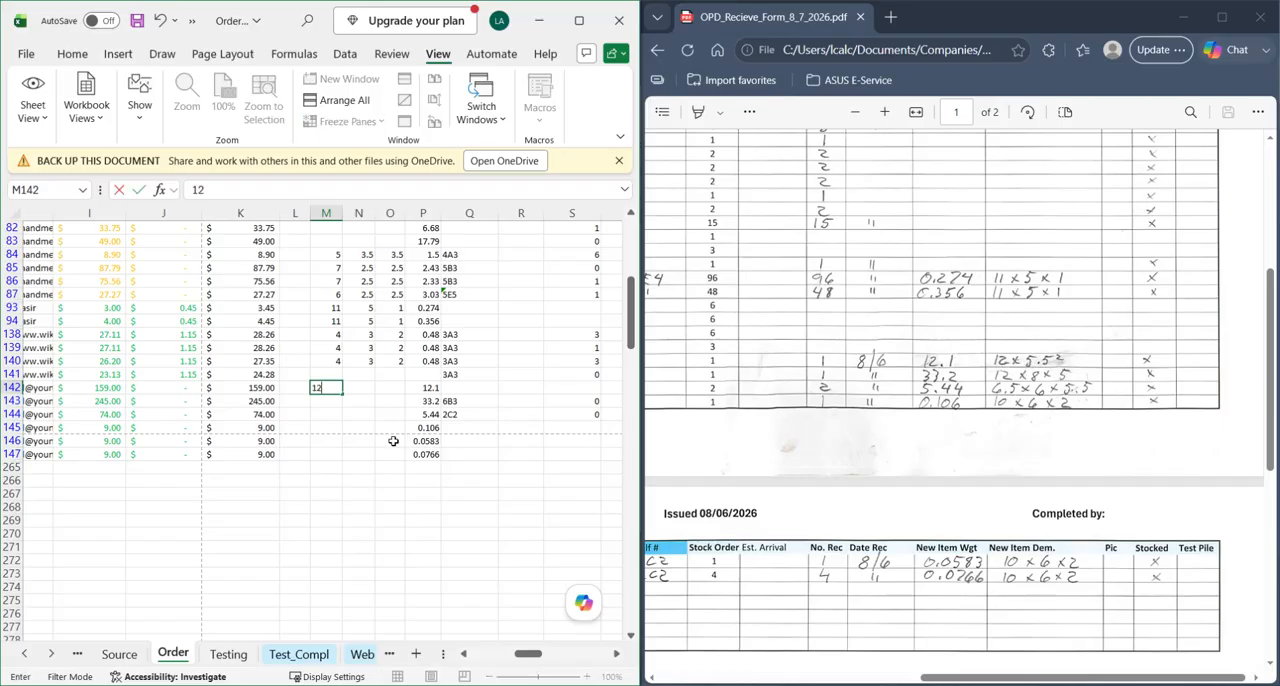
key("Tab")
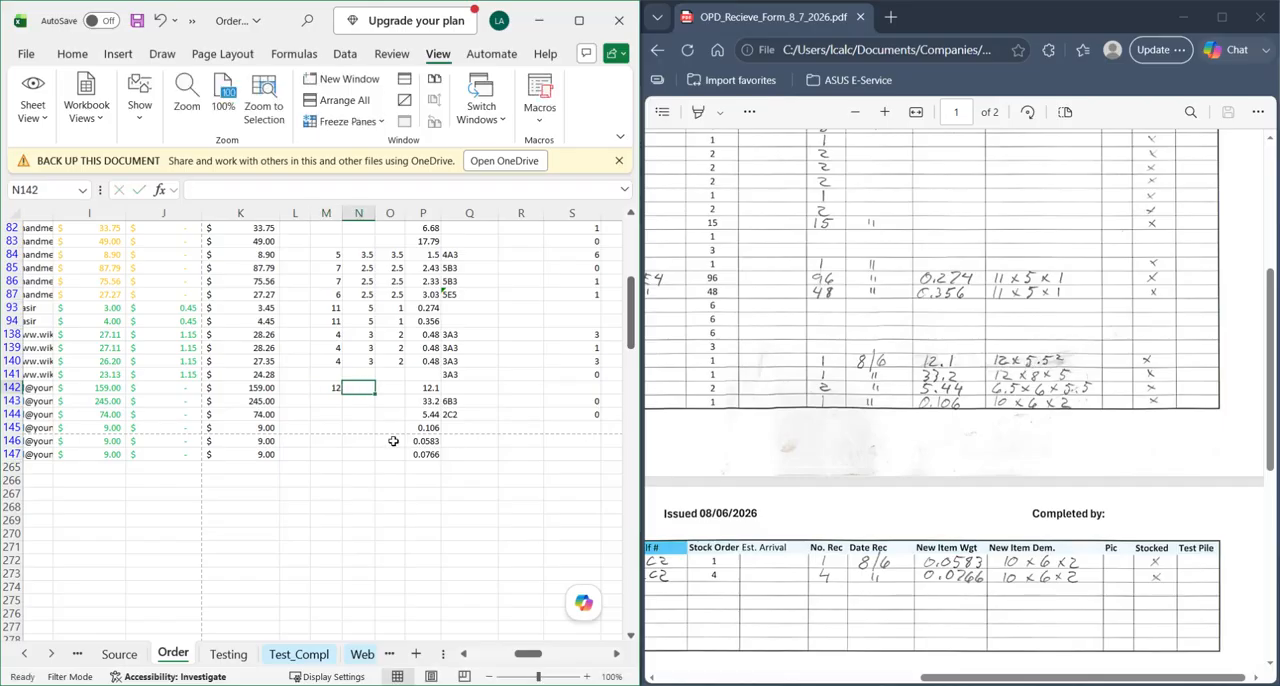
type("5.5")
key("Tab")
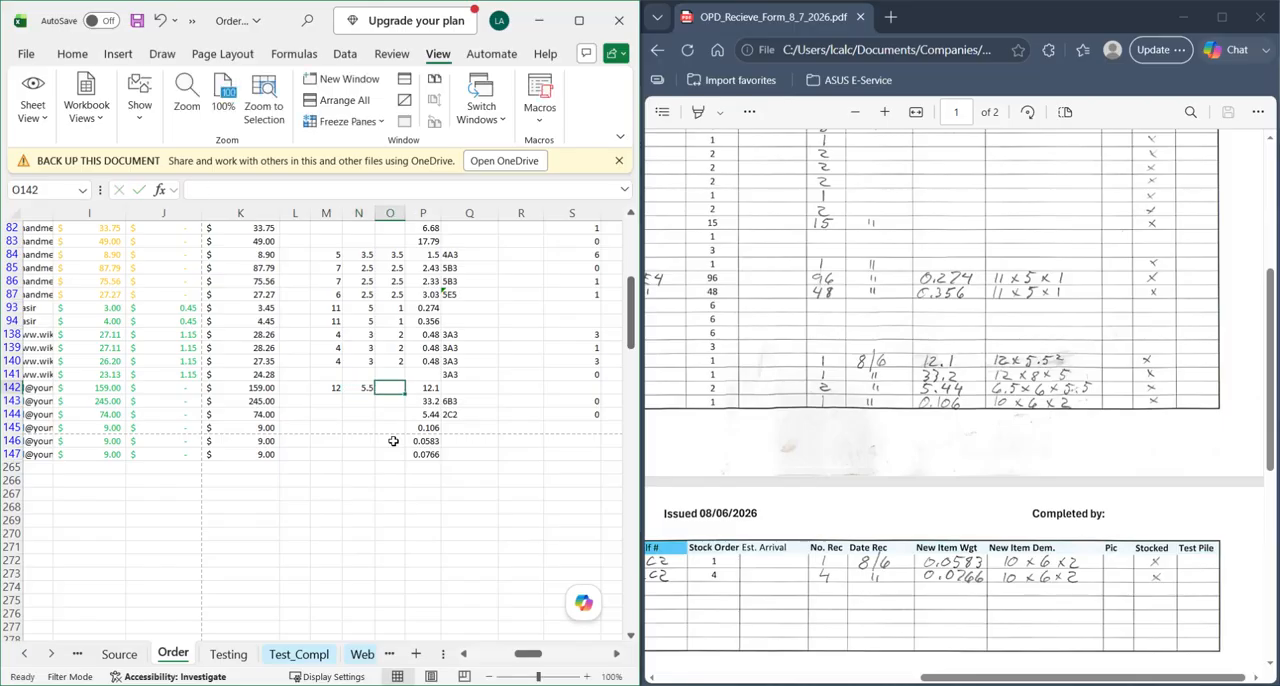
type("5.5")
key("Return")
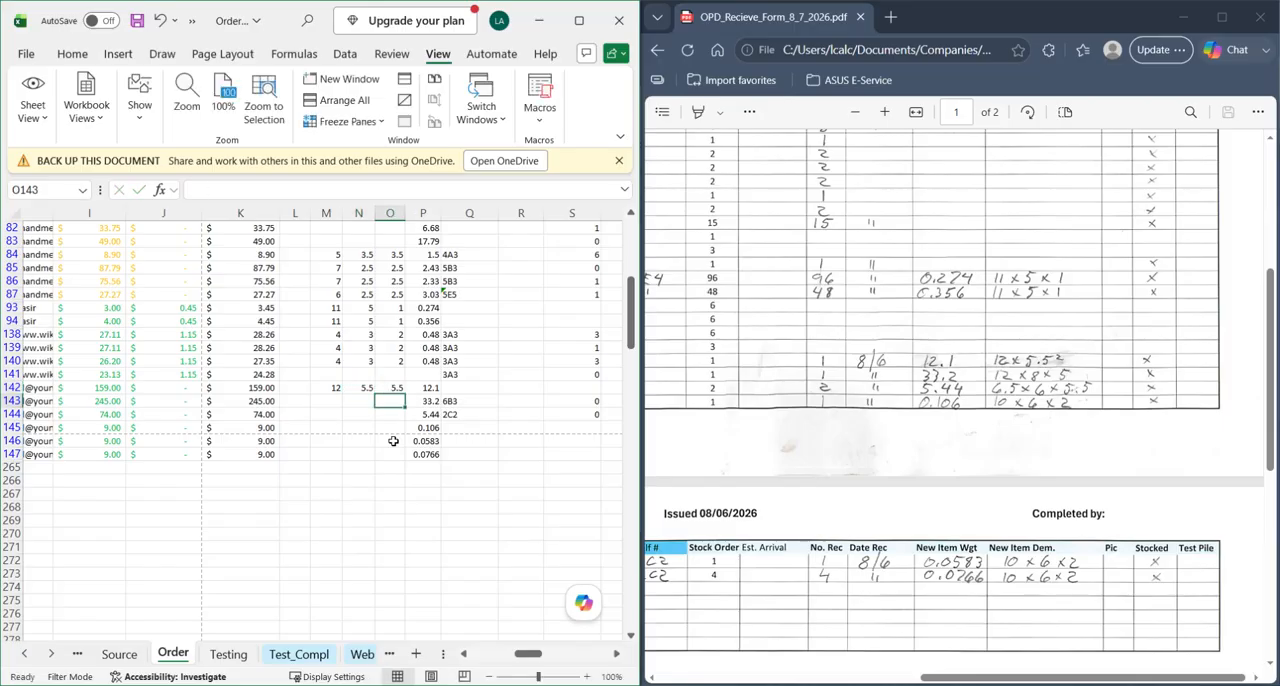
- Enter L/W/H dimensions 12, 8, 5 in row 143, 6.5, 6, 5.5 in row 144, and 10, 6, 2 in rows 145 to 147
type("12")
key("Tab")
type("8")
key("Tab")
type("5")
key("Down")
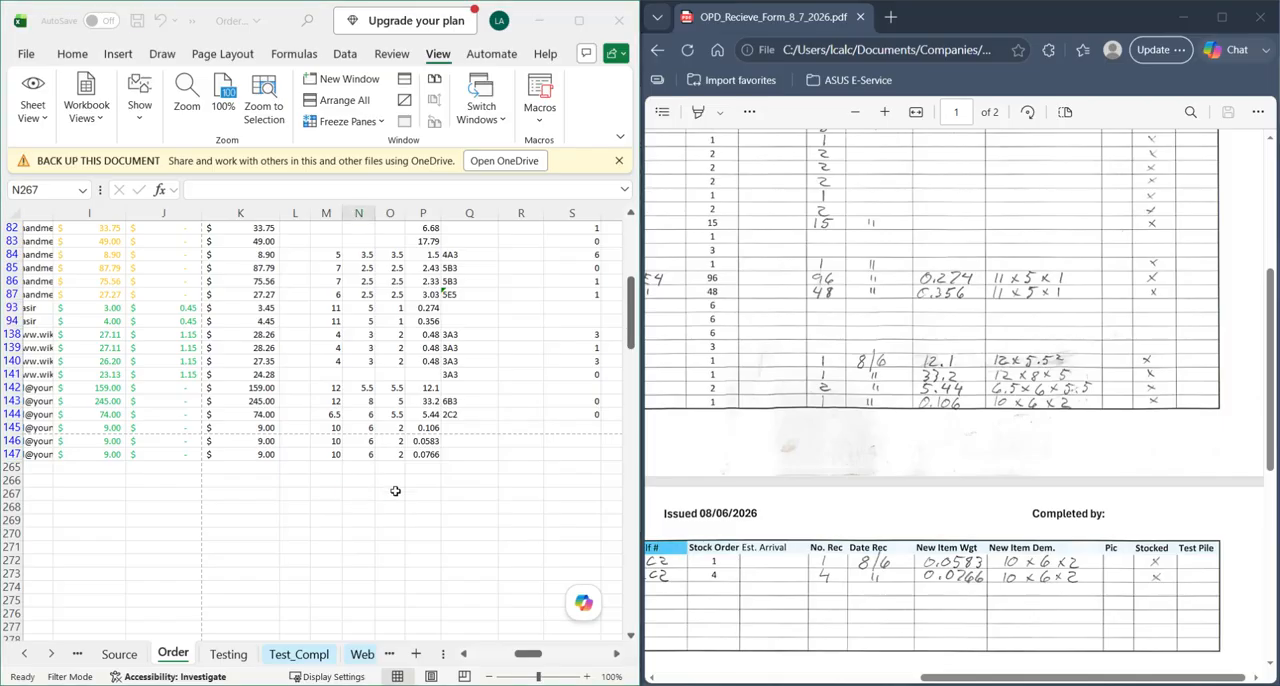
- Review the length, width and height columns M to O for the Young Skinner Bros items in rows 142 to 147
left_click(355, 494)
left_click_drag(337, 388, 400, 455)
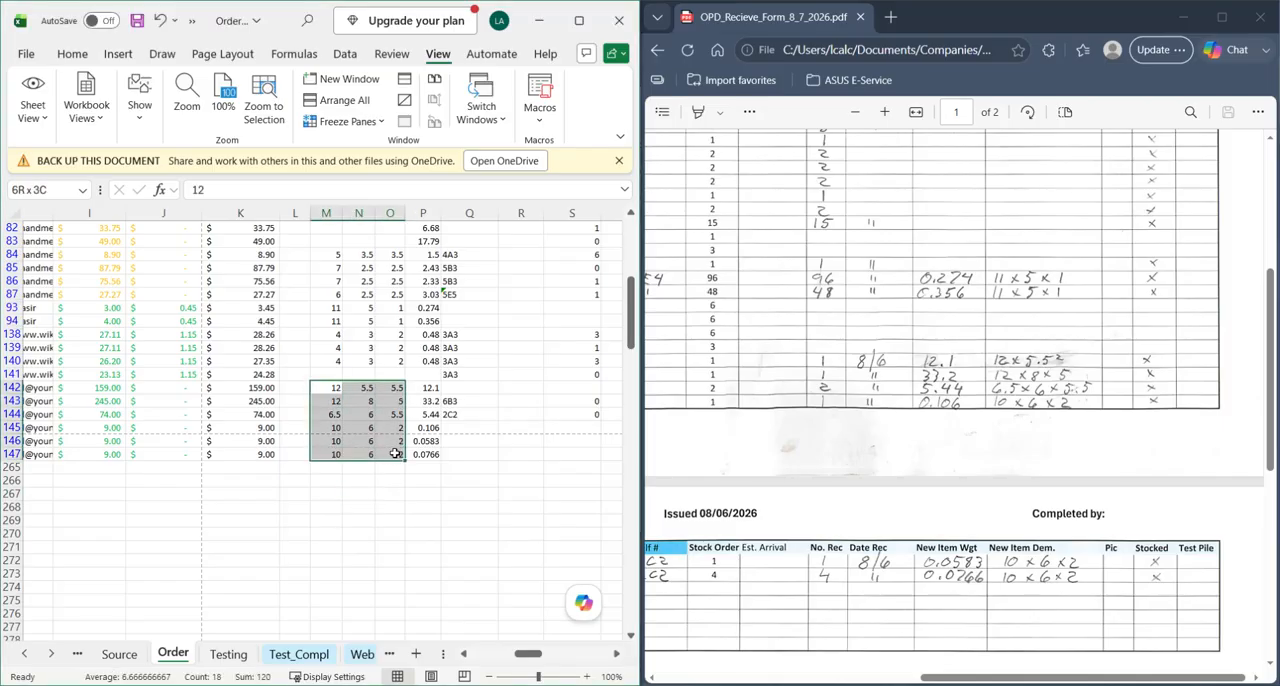
left_click(356, 482)
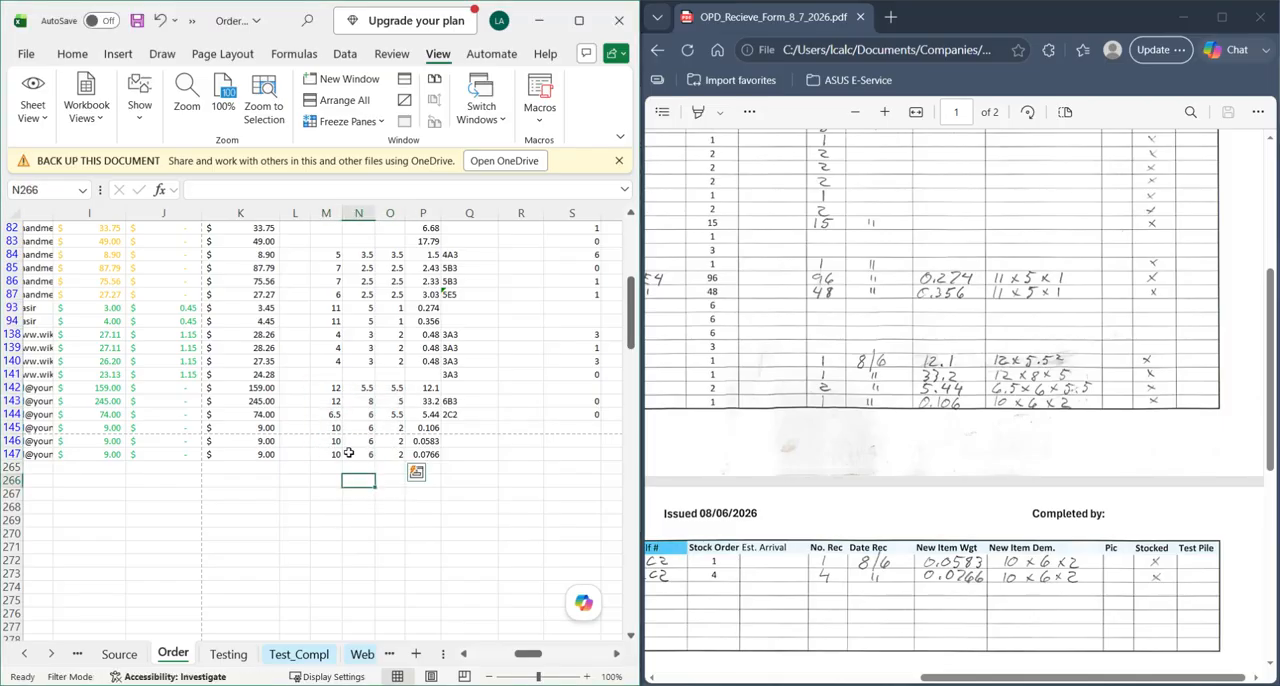
left_click(326, 213)
left_click(359, 213)
left_click(390, 213)
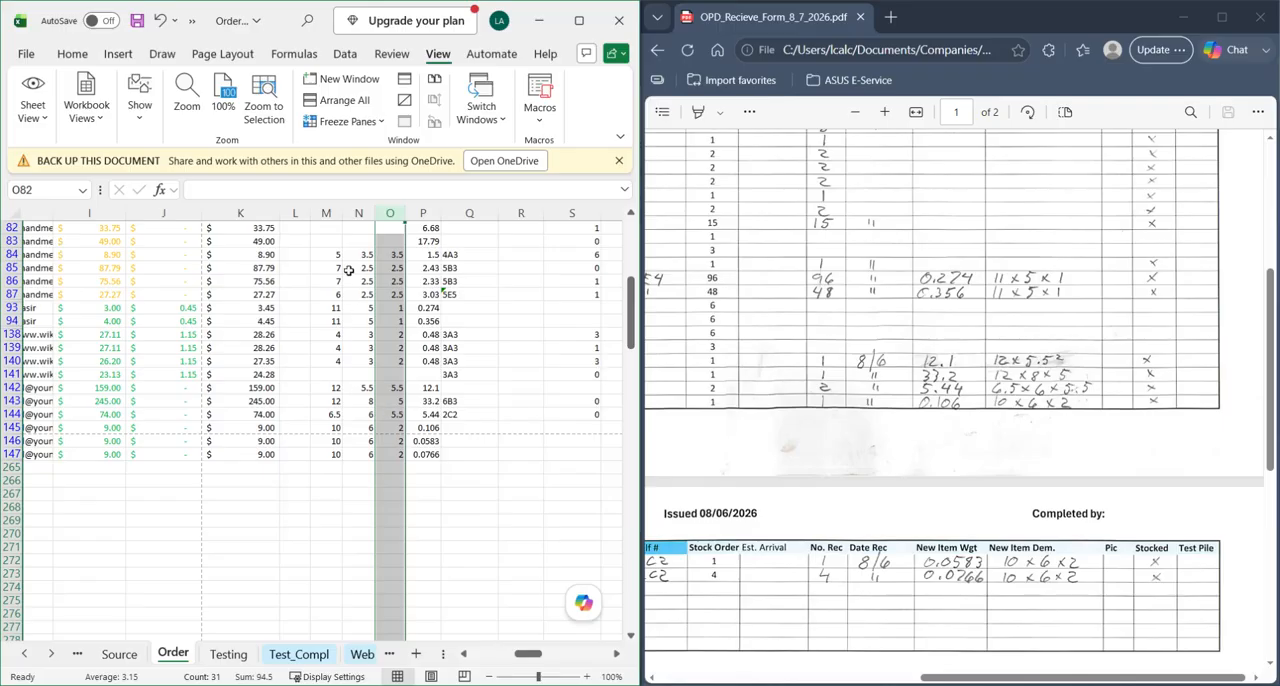
left_click_drag(333, 213, 380, 216)
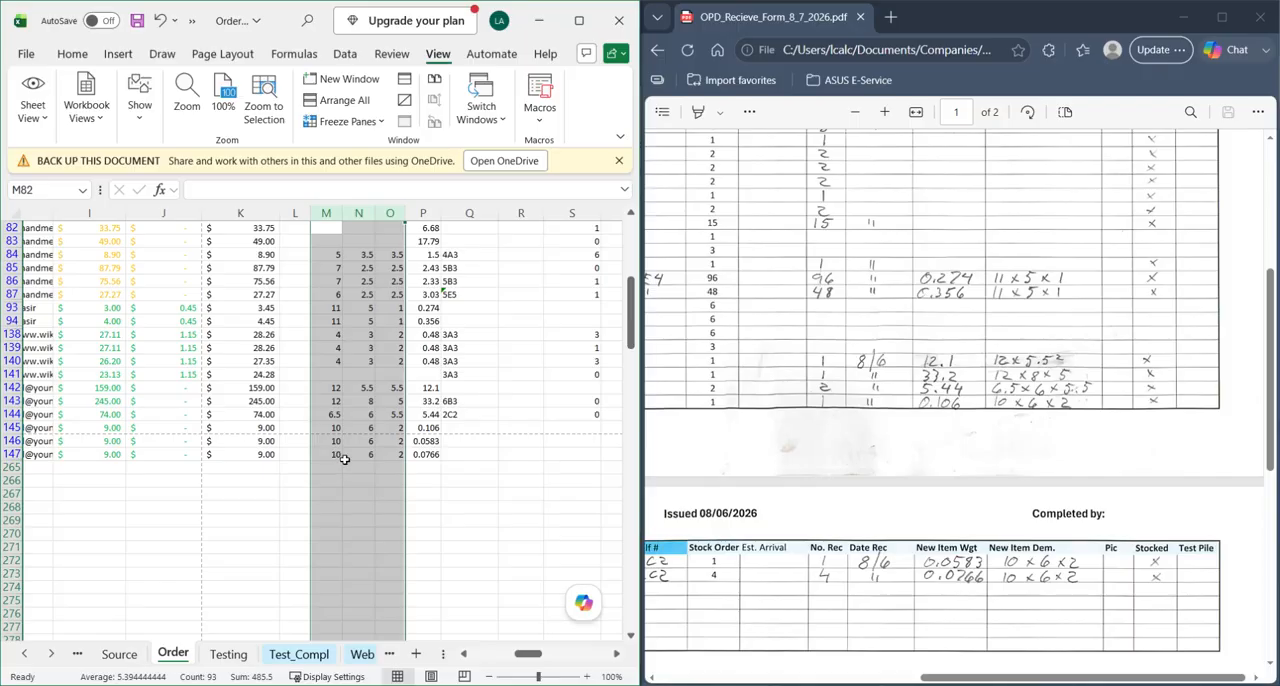
left_click(334, 389)
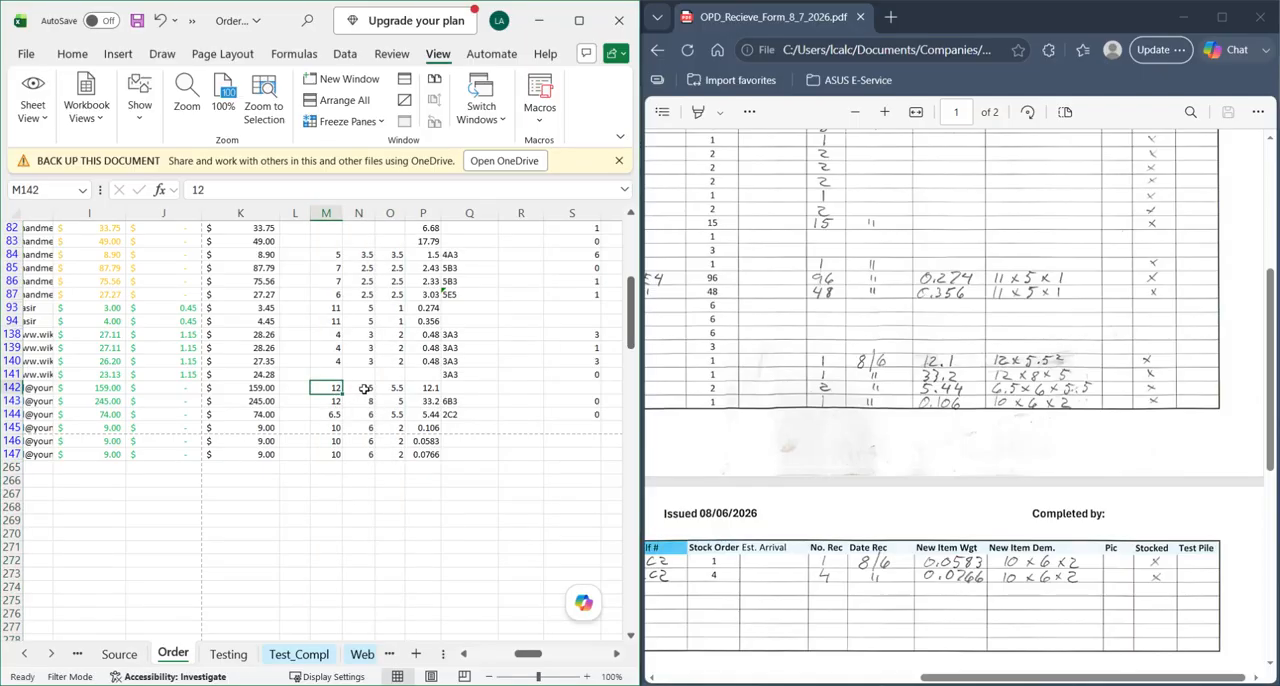
left_click(366, 403)
left_click(391, 403)
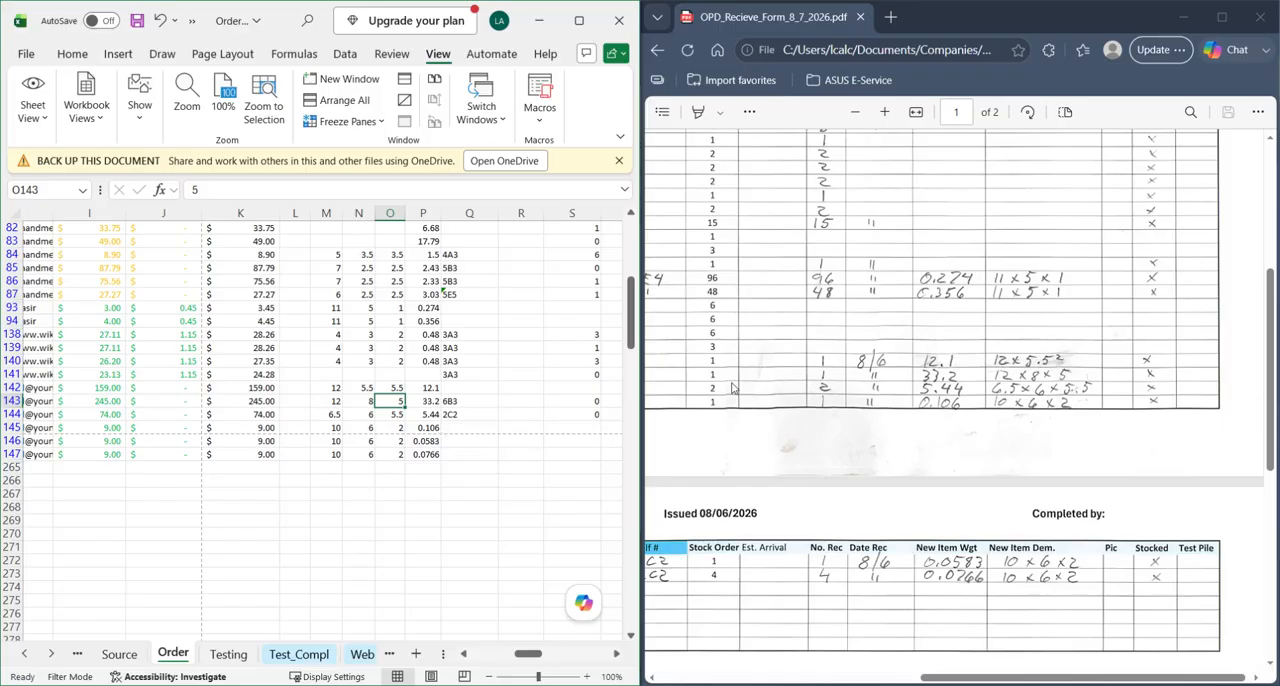
- Examine the Shelf # column on both pages of the receive form for printed and handwritten shelf locations
left_click(967, 357)
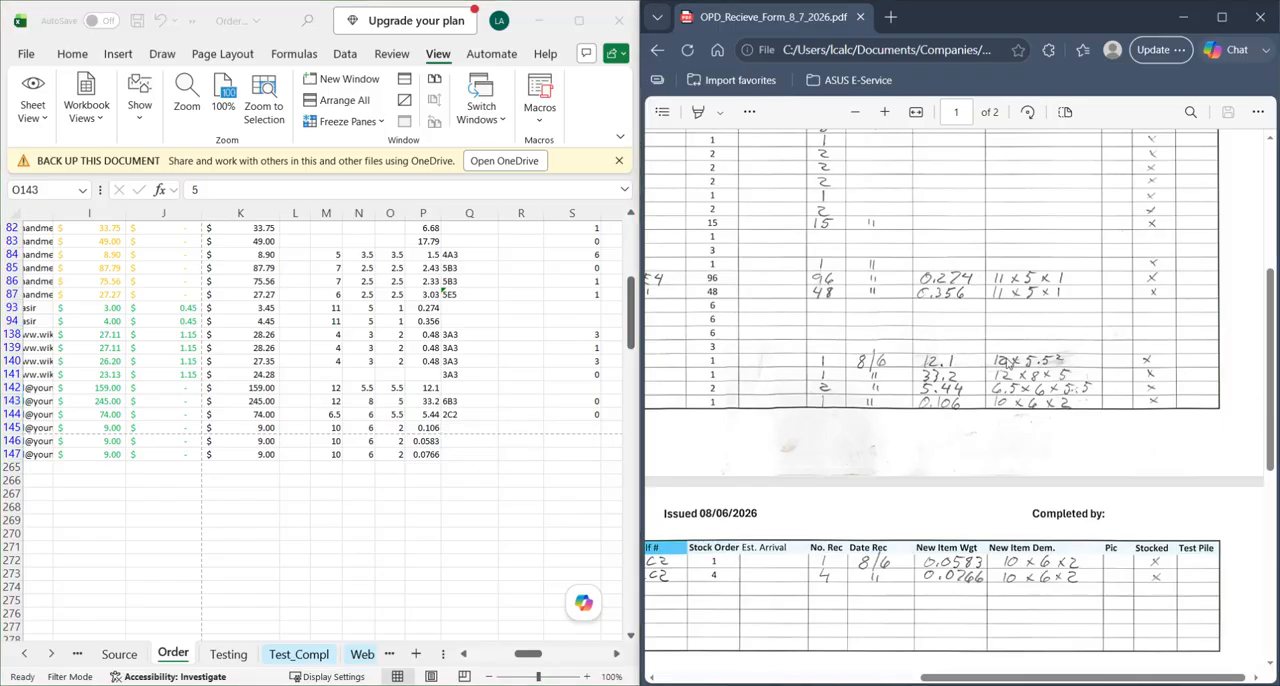
scroll(925, 398, "left", 4)
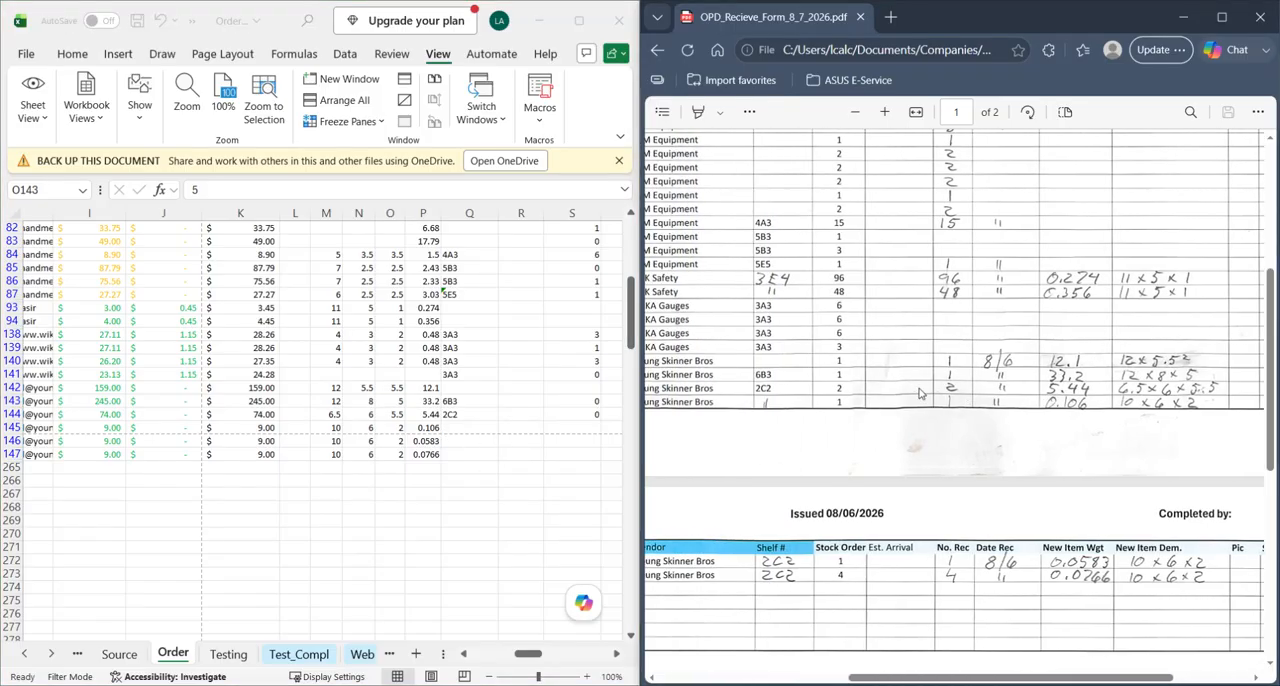
scroll(817, 296, "down", 4)
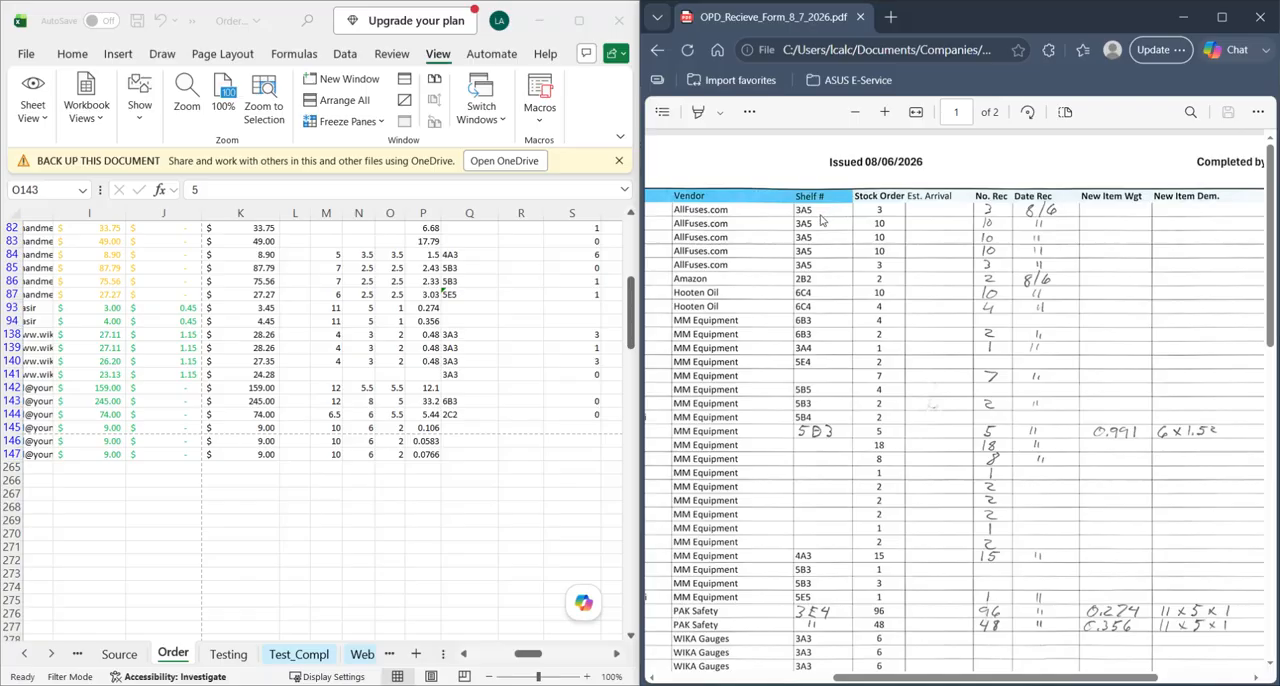
scroll(829, 219, "down", 6)
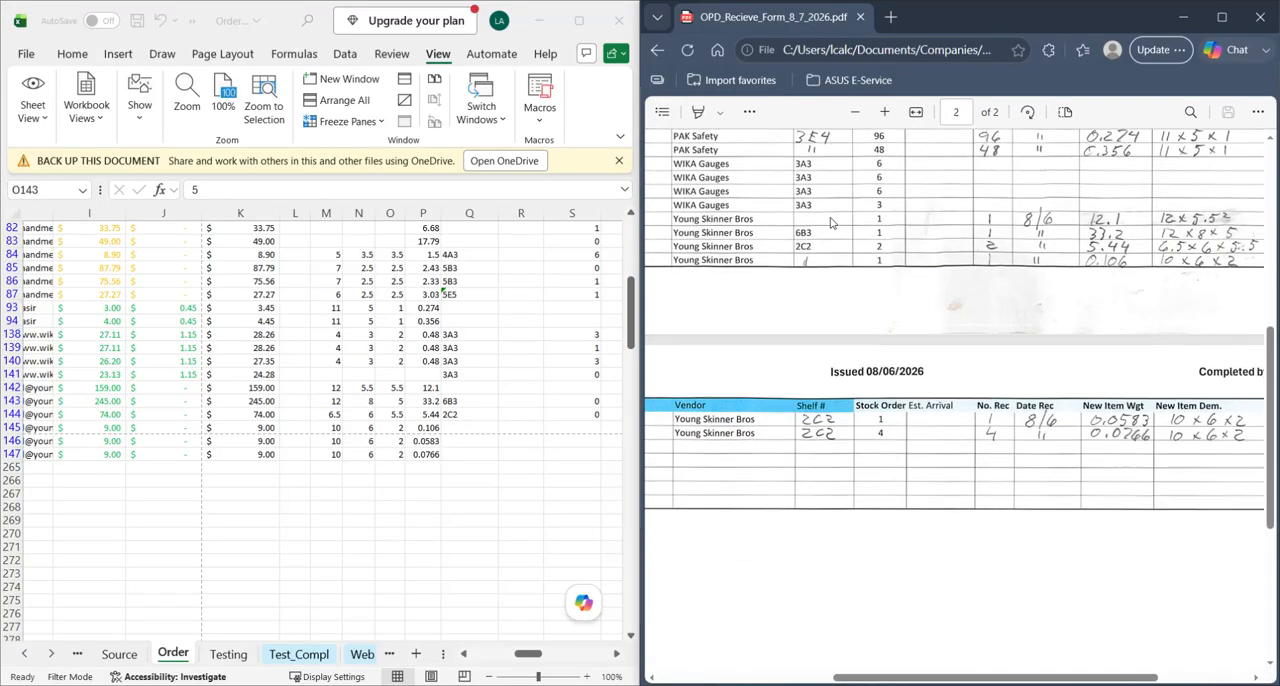
scroll(831, 222, "up", 7)
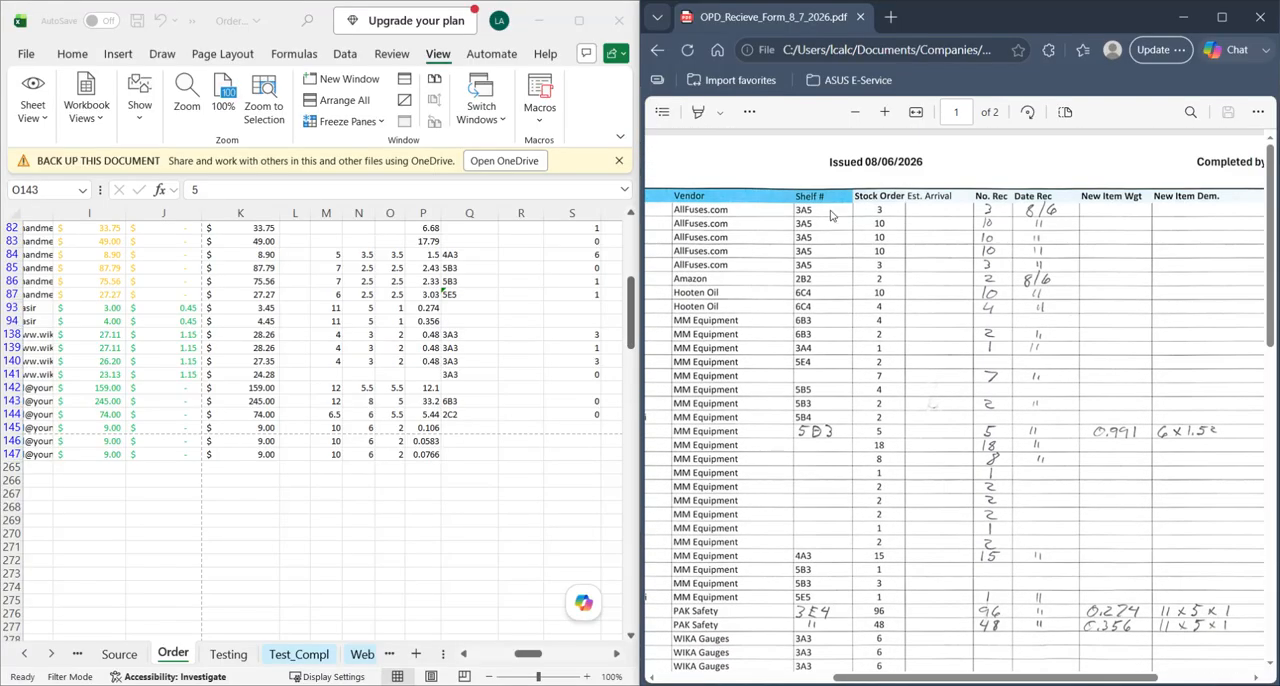
scroll(831, 222, "down", 1)
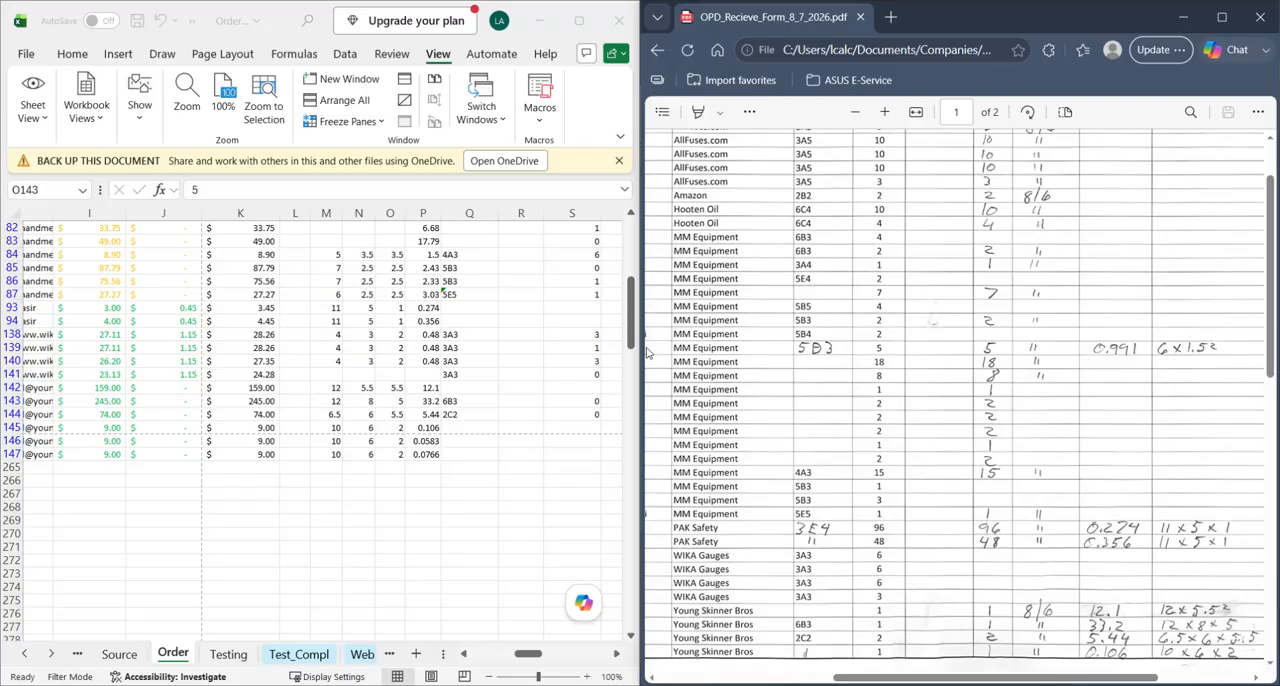
left_click(523, 383)
scroll(860, 290, "up", 1)
scroll(830, 300, "down", 1)
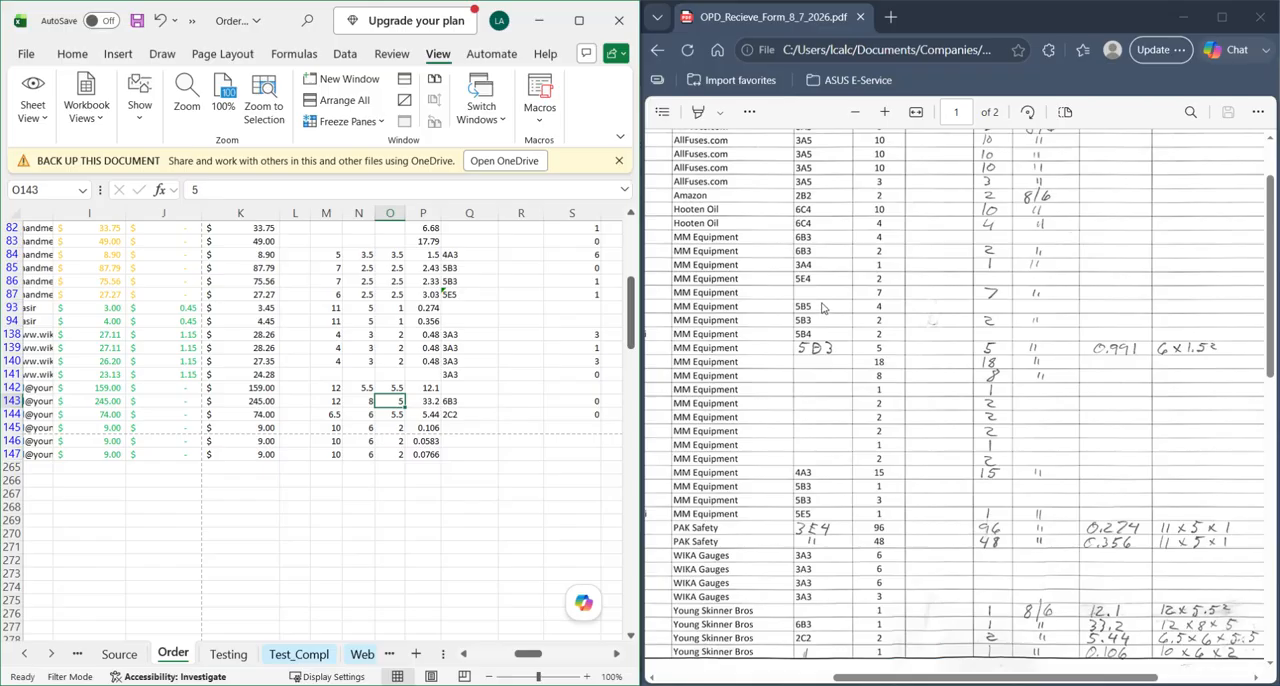
- Compare the handwritten and blank shelf numbers on page 1 of the receive form with their item types and descriptions
left_click(810, 300)
scroll(810, 300, "left", 5)
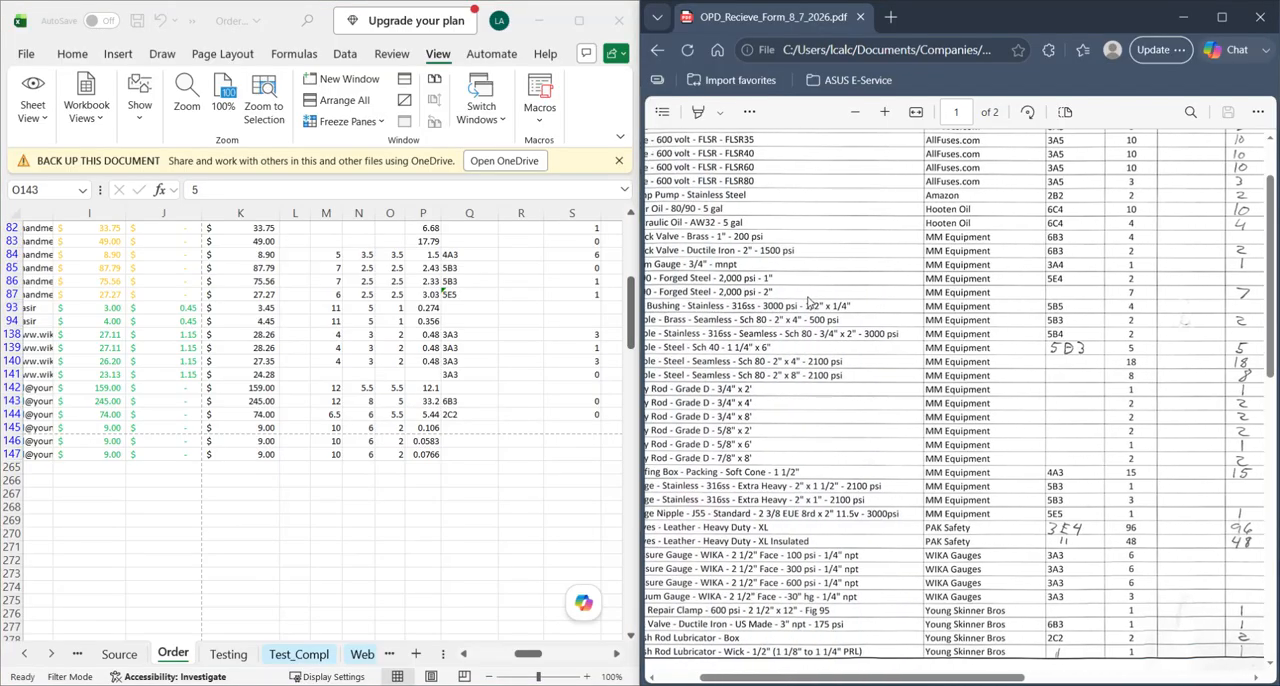
scroll(810, 300, "left", 3)
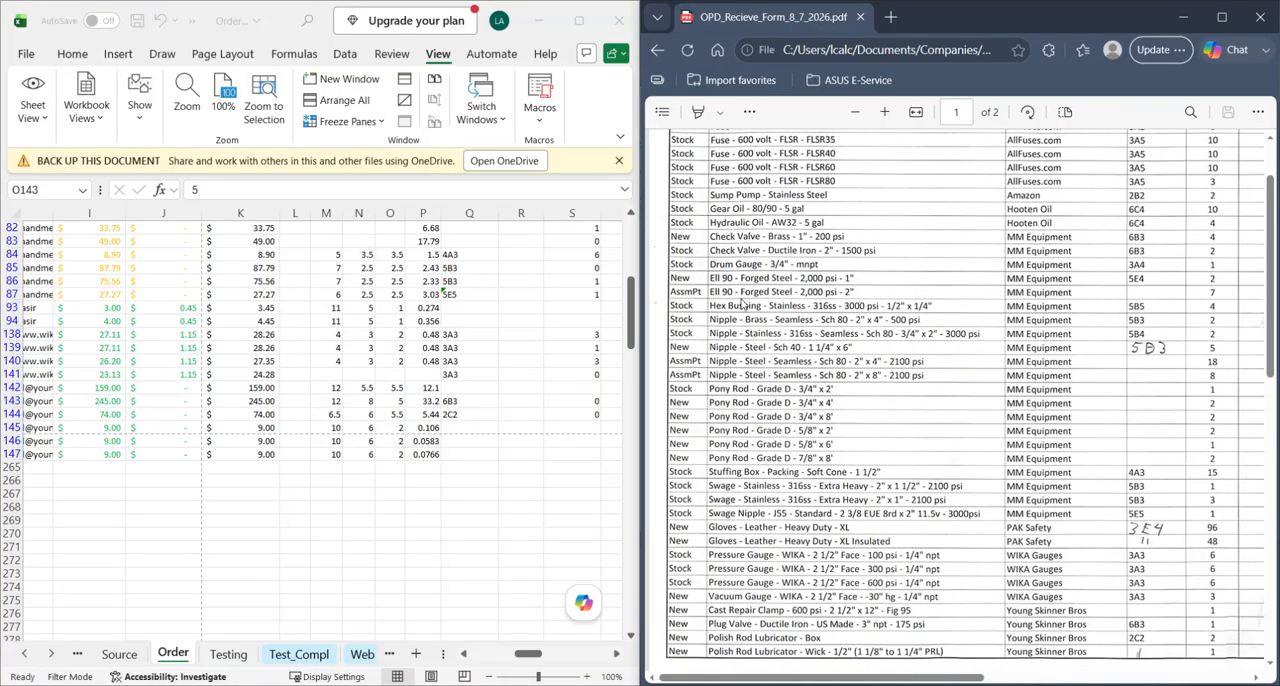
scroll(737, 304, "right", 2)
scroll(731, 302, "left", 2)
scroll(919, 303, "right", 2)
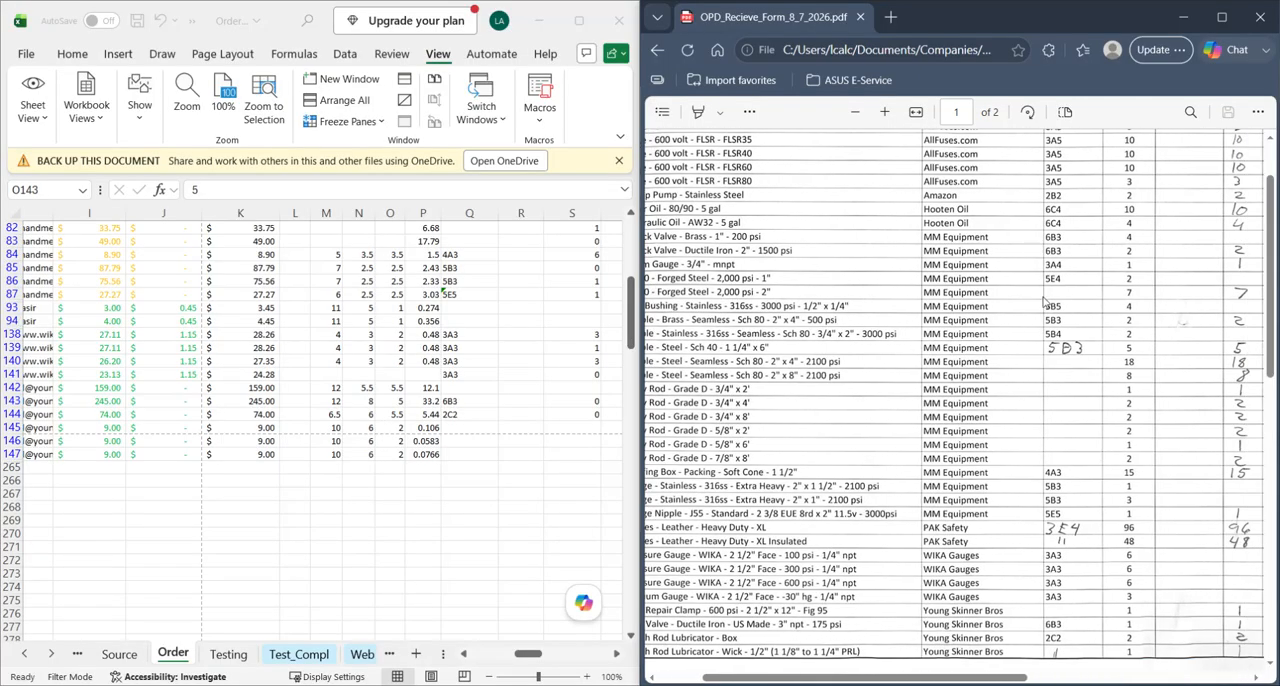
scroll(885, 298, "left", 2)
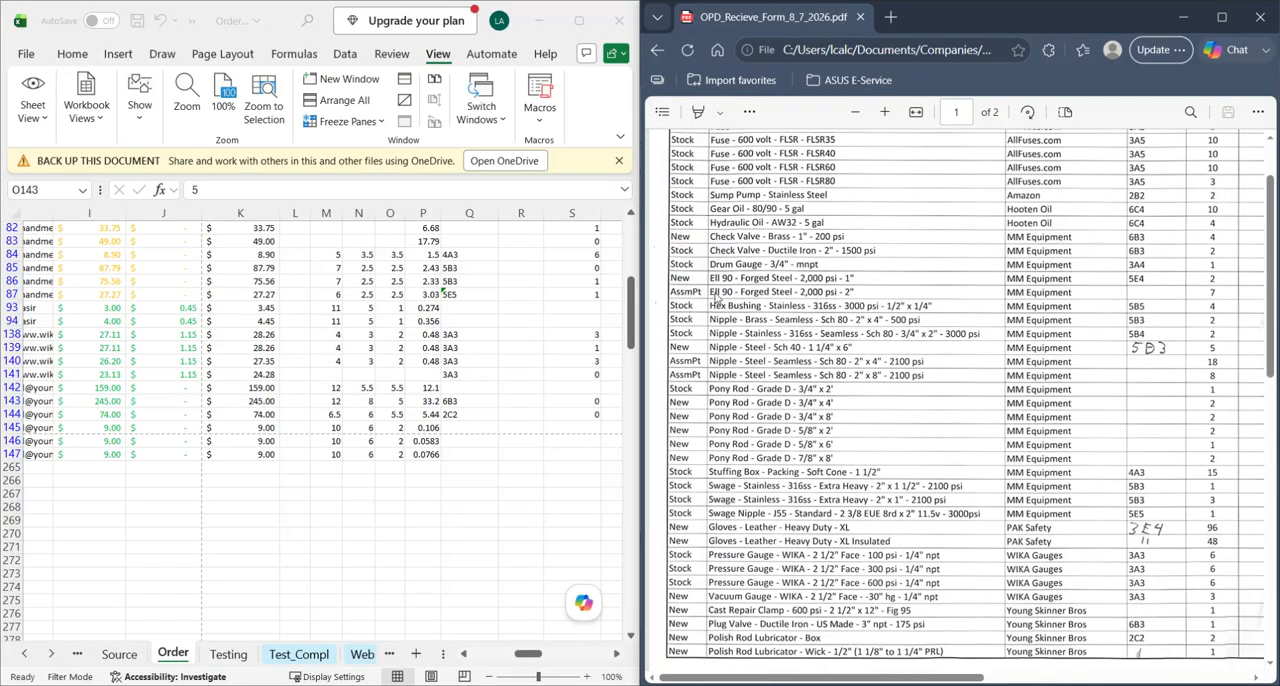
scroll(835, 303, "right", 1)
scroll(851, 302, "right", 3)
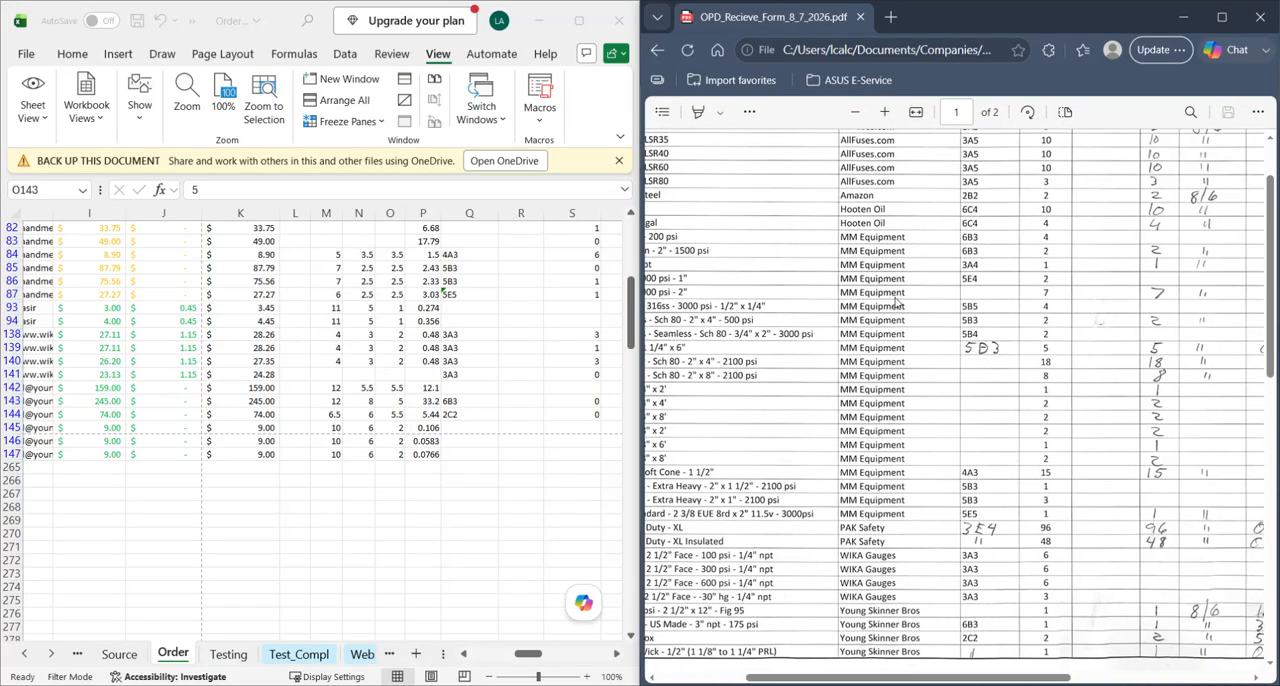
scroll(957, 307, "right", 3)
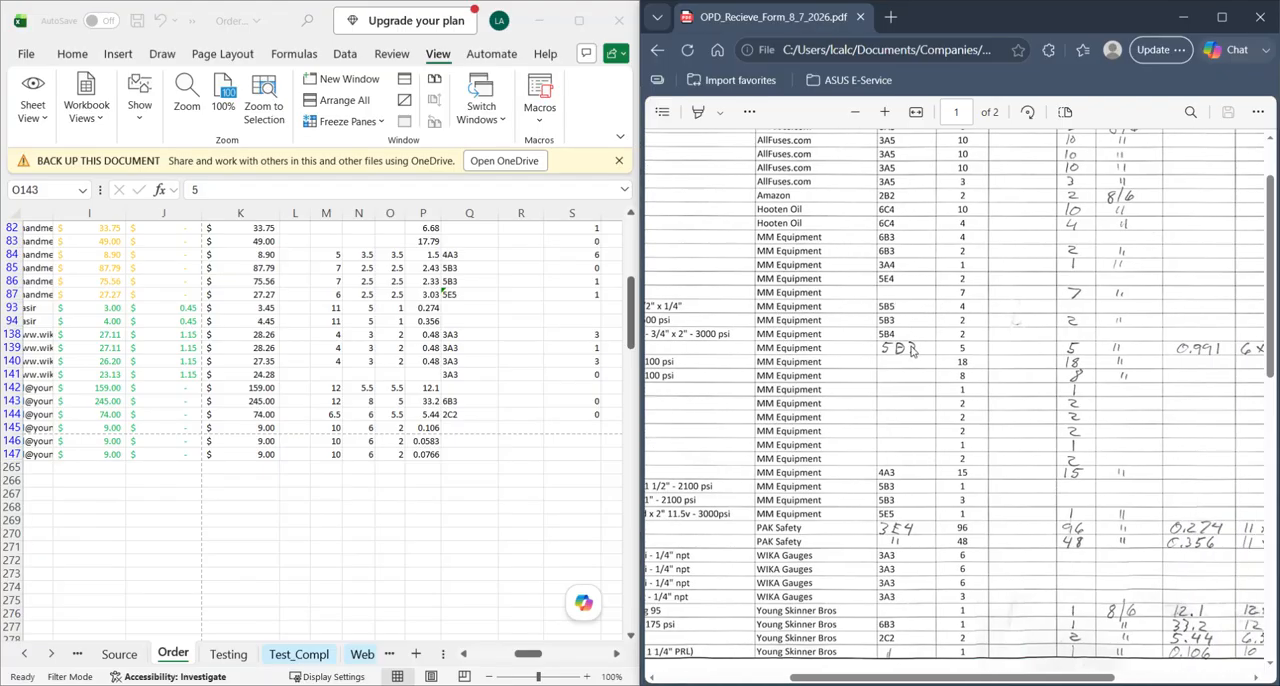
scroll(903, 354, "left", 5)
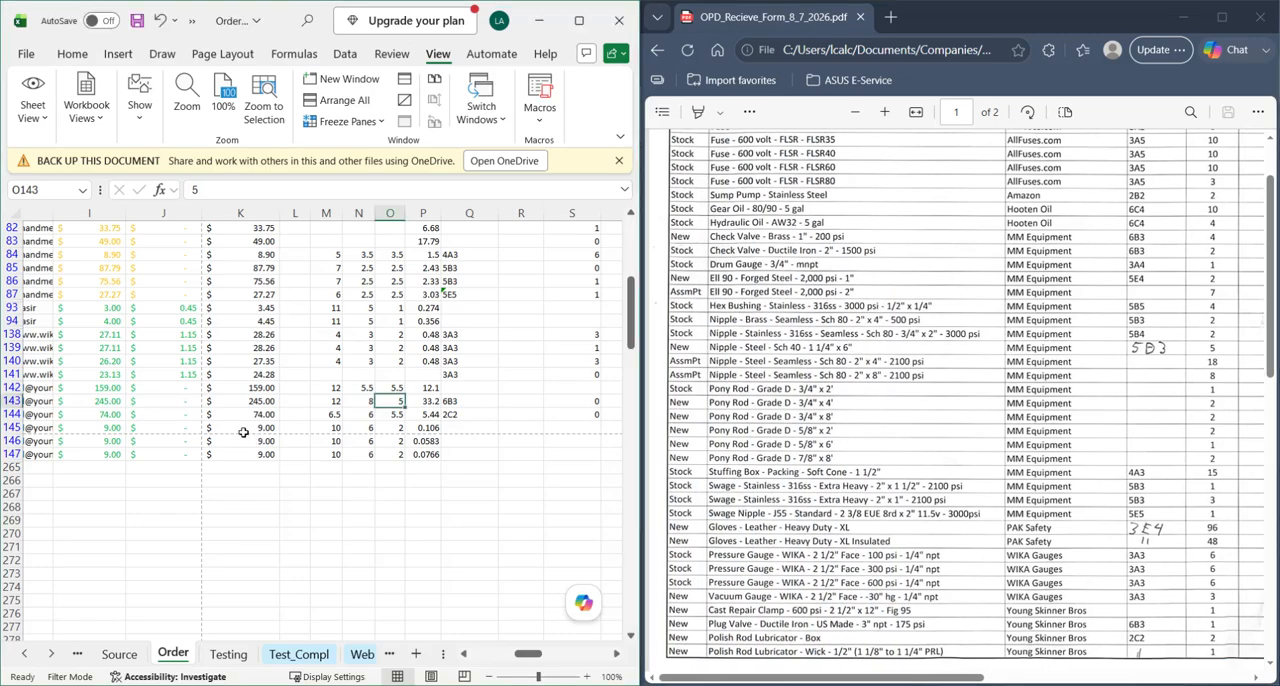
- Enter shelf number 5D3 for the Sch 40 1 1/4" x 6" steel nipple in row 75
scroll(150, 400, "left", 6)
scroll(150, 380, "up", 5)
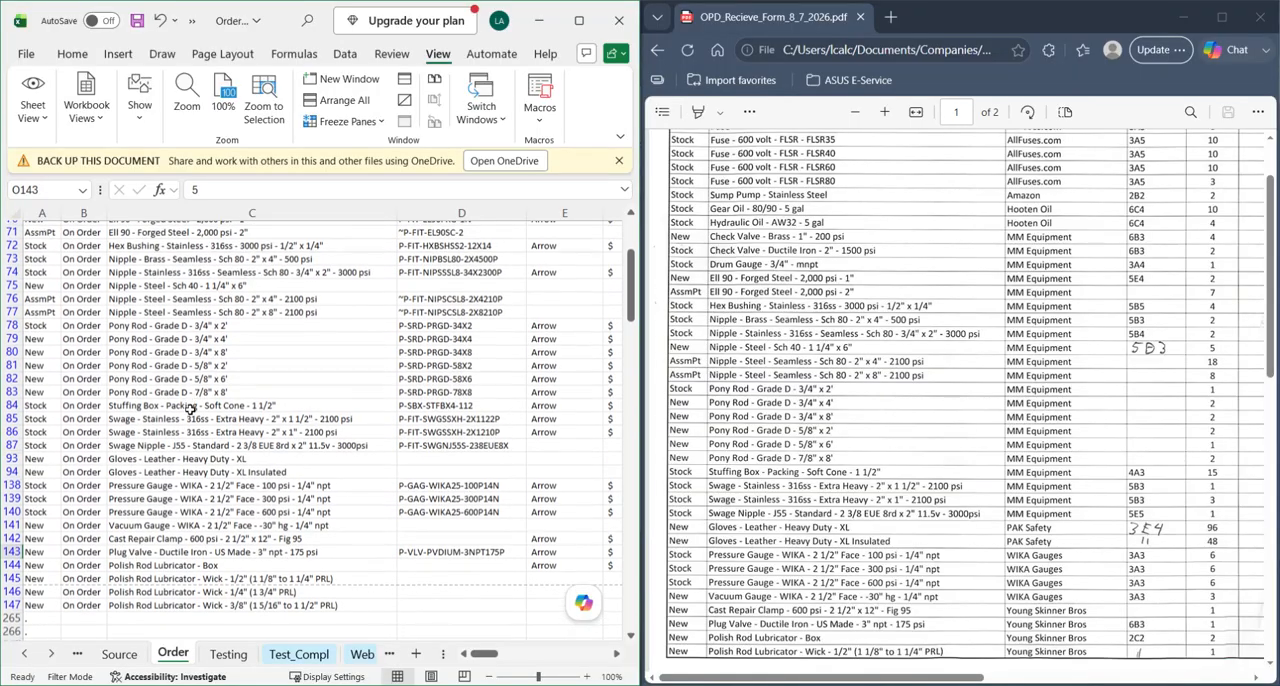
left_click(183, 337)
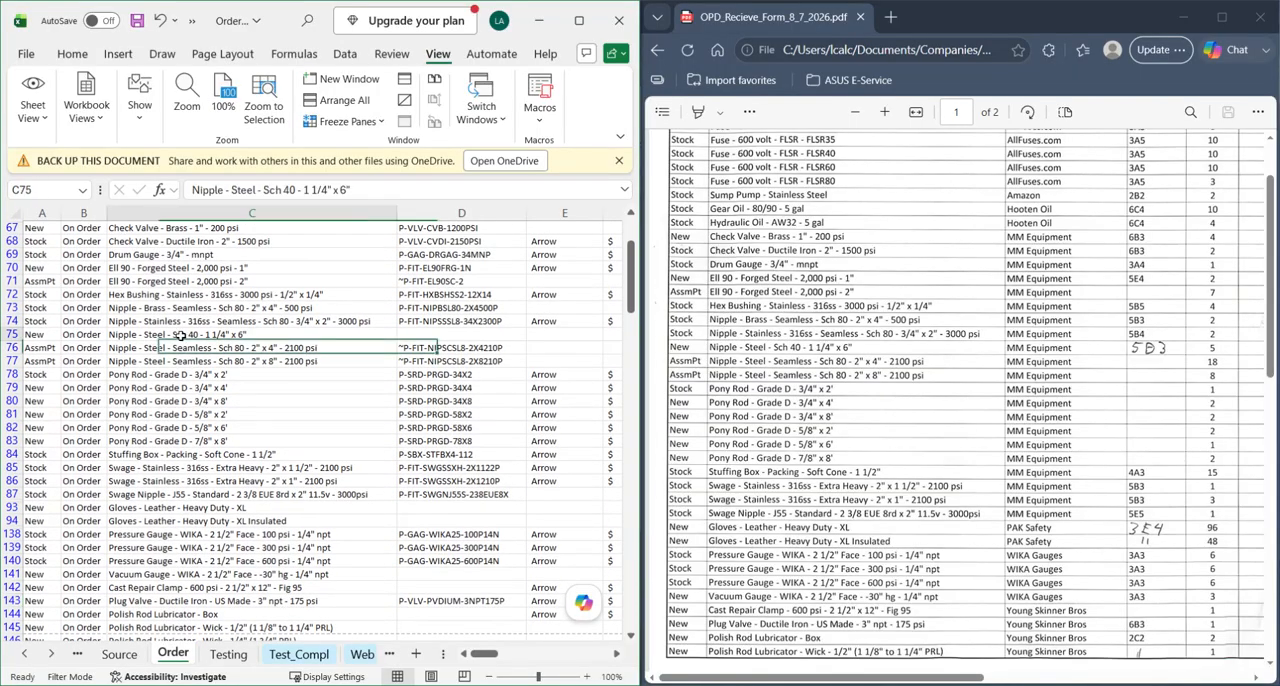
left_click(12, 335)
scroll(480, 386, "right", 2)
scroll(511, 388, "right", 4)
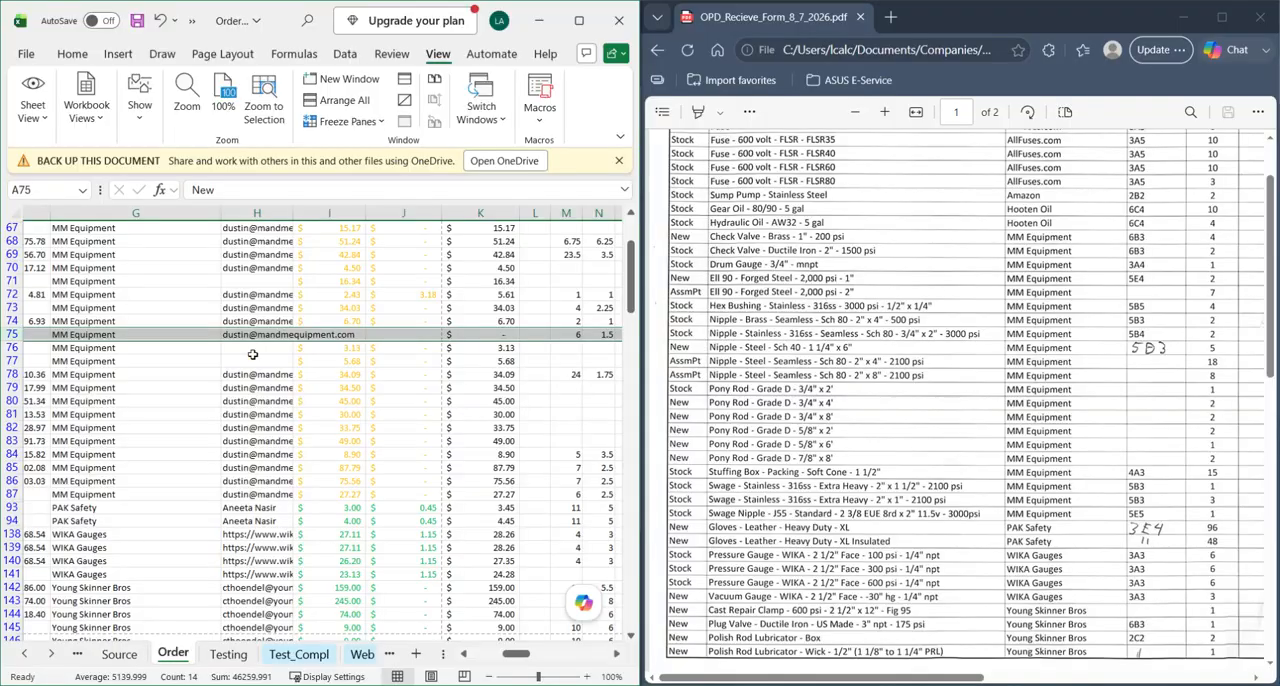
scroll(330, 365, "right", 2)
left_click(545, 335)
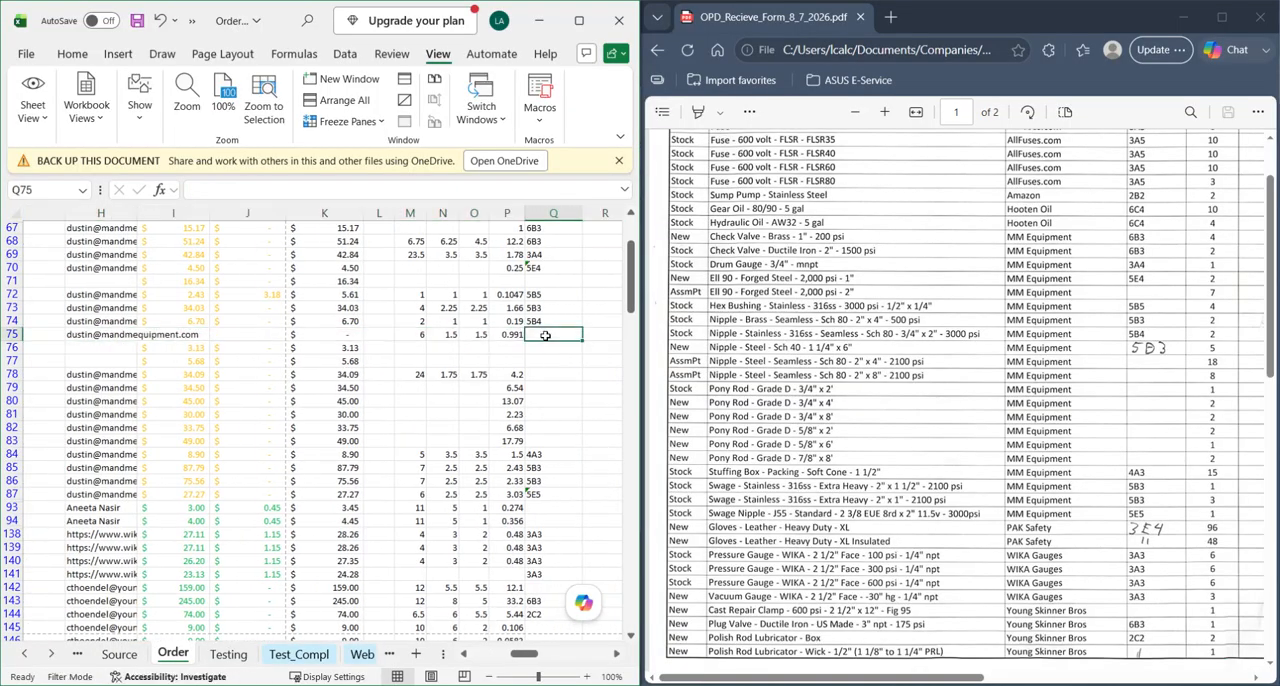
type("5D3")
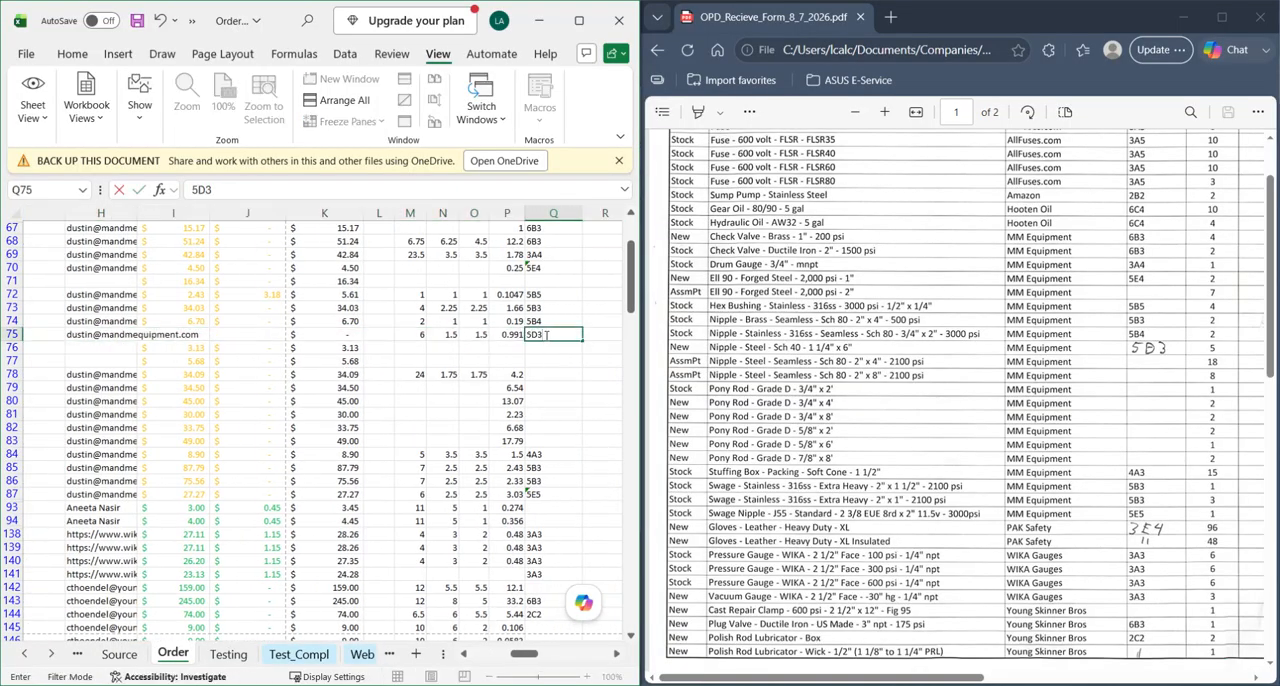
key("Return")
- Enter shelf number 3E4 for both Heavy Duty XL leather glove items in rows 93 and 94
left_click(1053, 503)
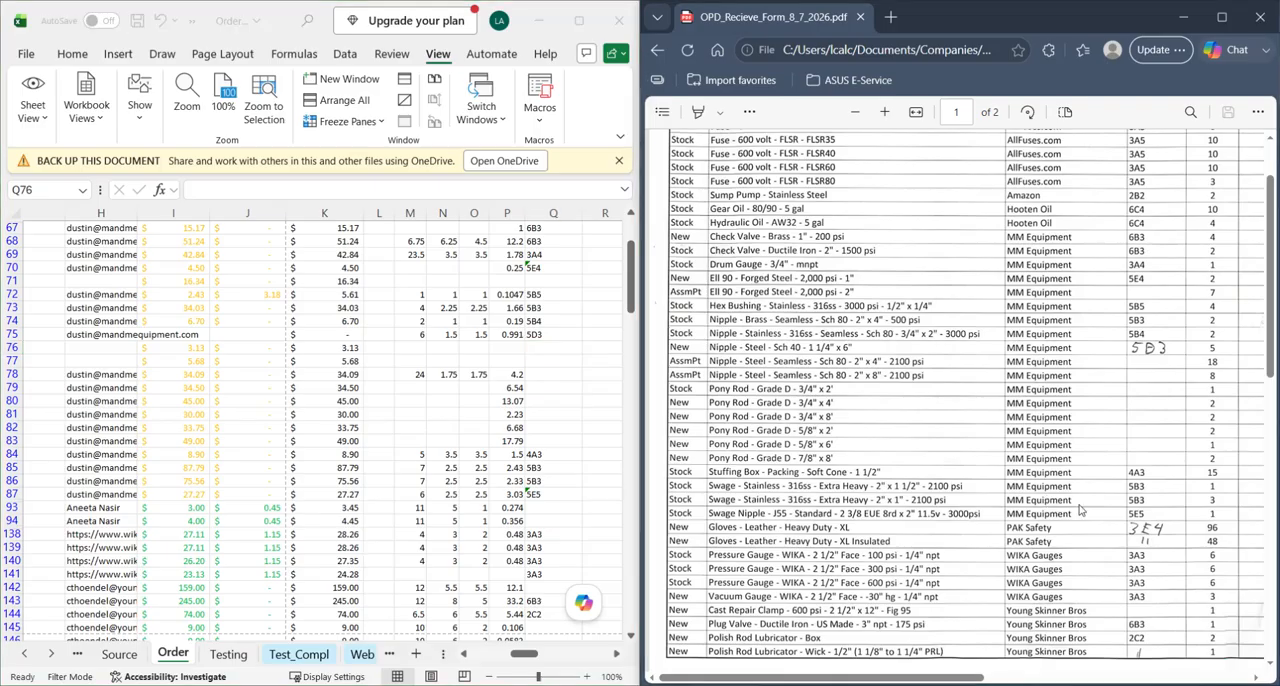
scroll(1150, 381, "down", 4)
left_click(316, 529)
scroll(380, 536, "left", 7)
scroll(232, 493, "down", 1)
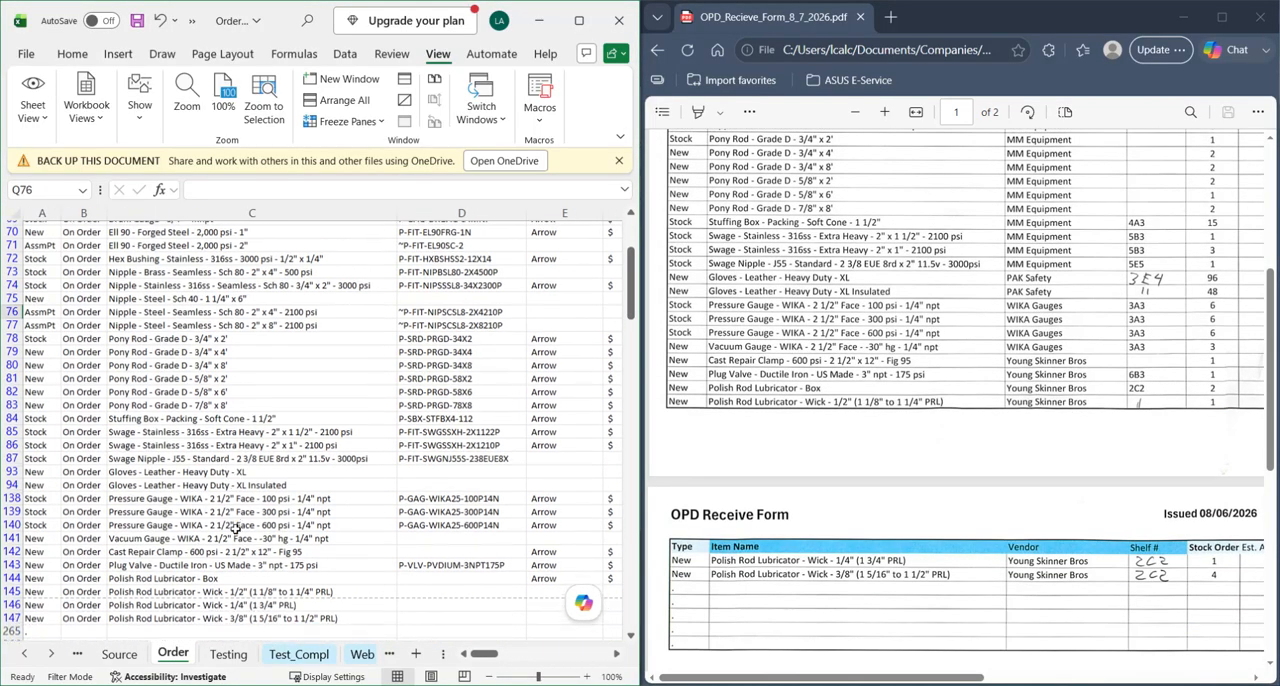
left_click_drag(10, 467, 8, 476)
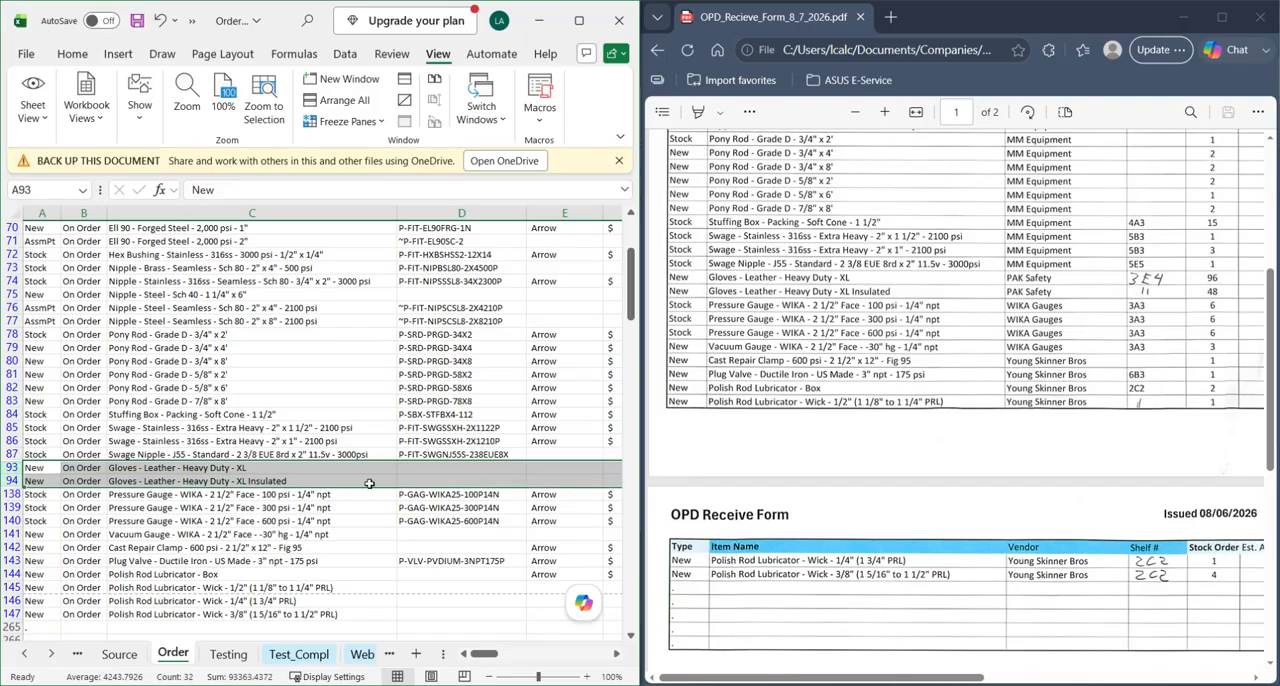
scroll(433, 504, "right", 7)
scroll(433, 504, "down", 1)
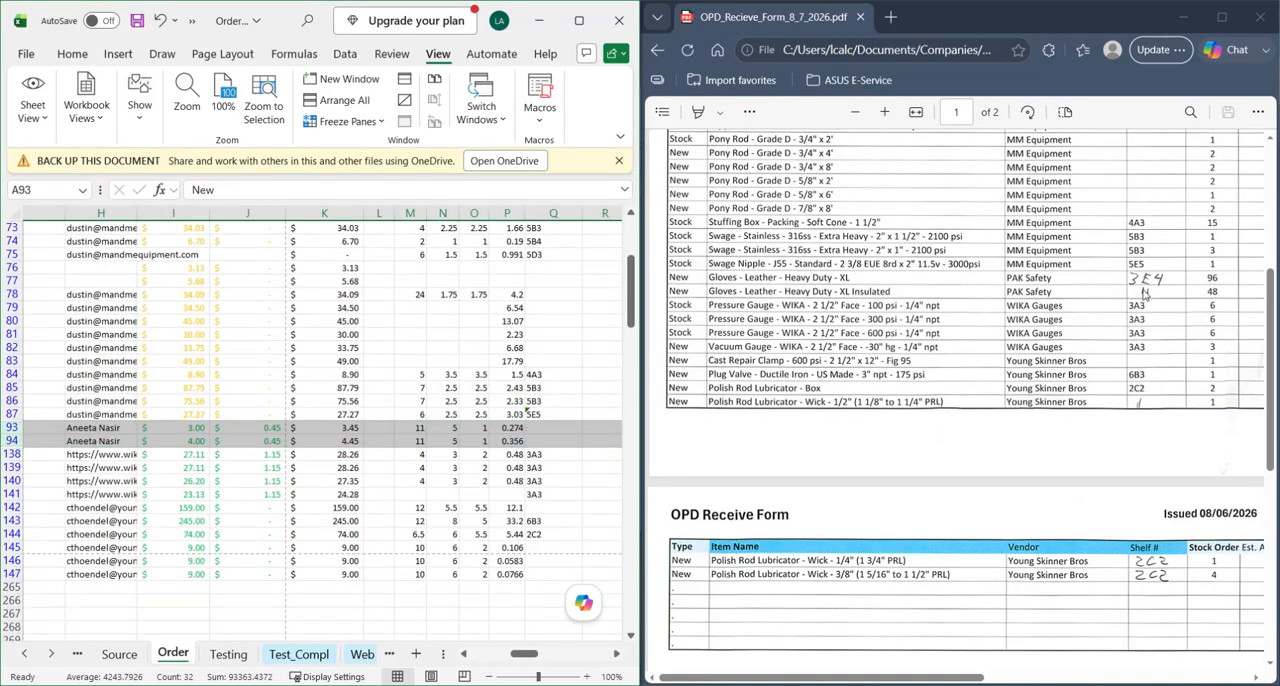
left_click(541, 427)
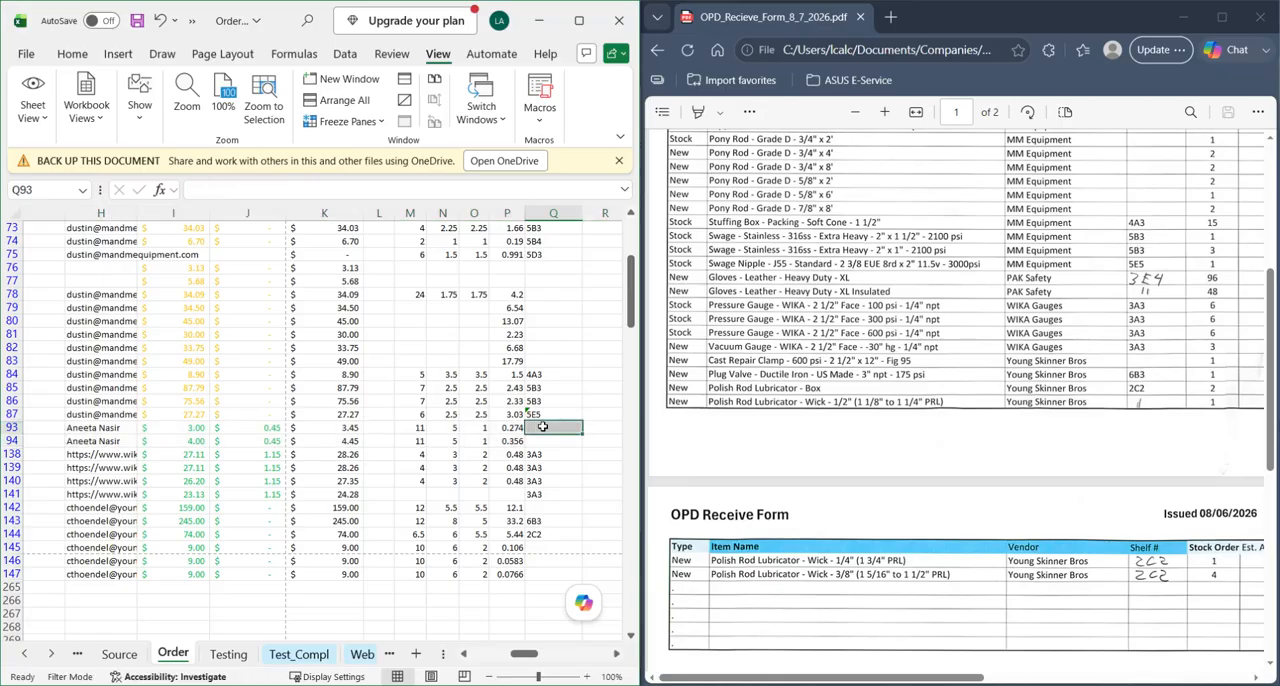
type("3E")
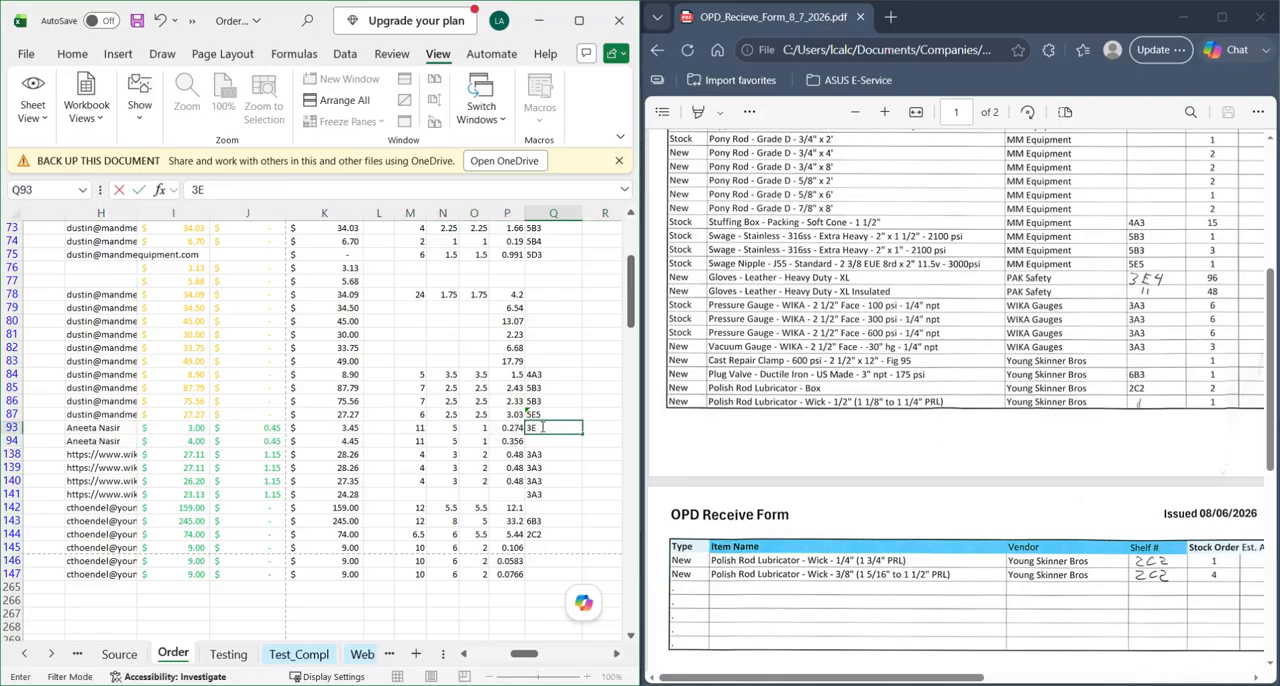
type("4")
key("Return")
type("3E4")
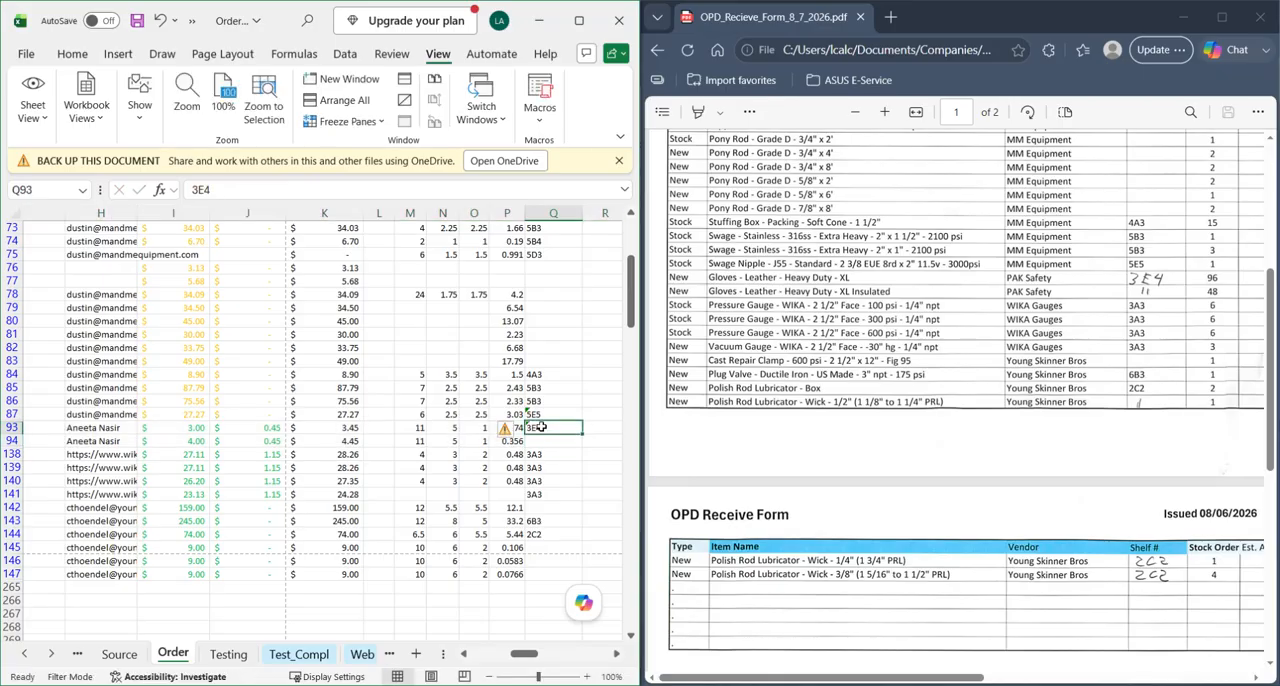
key("ctrl+Return")
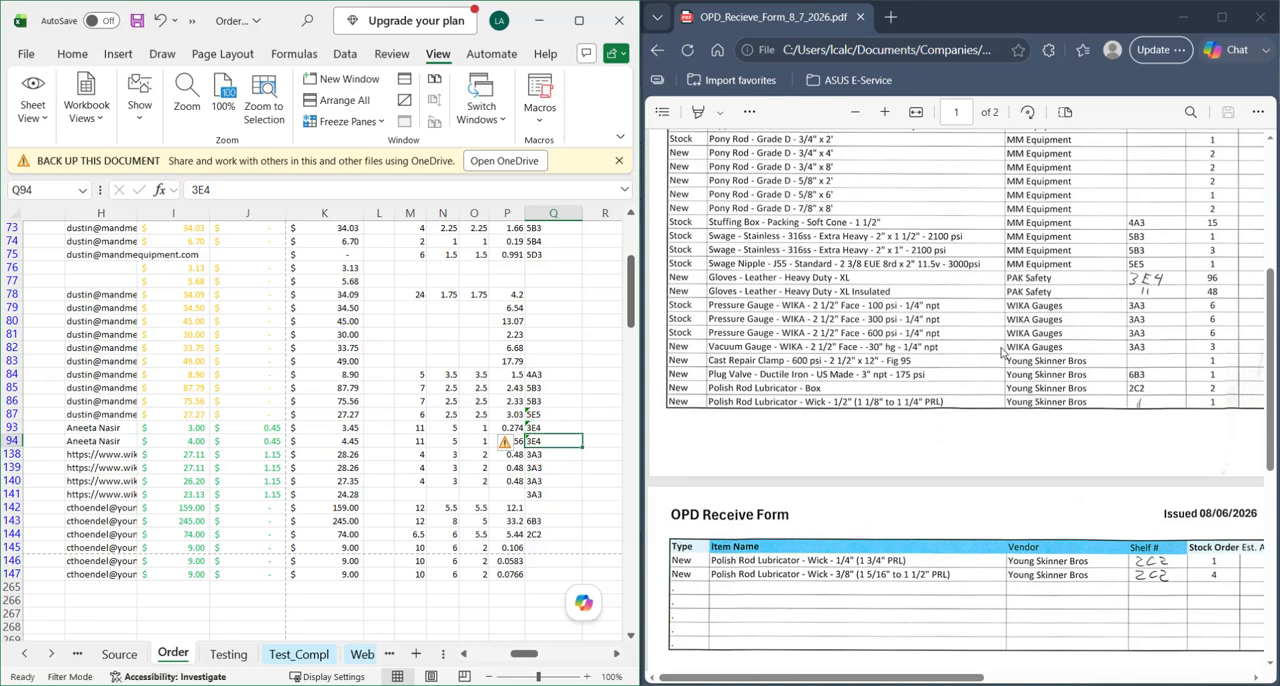
- Copy shelf number 2C2 from the Polish Rod Lubricator Box row to the three wick items in rows 145 to 147
left_click(1155, 411)
scroll(1155, 411, "down", 1)
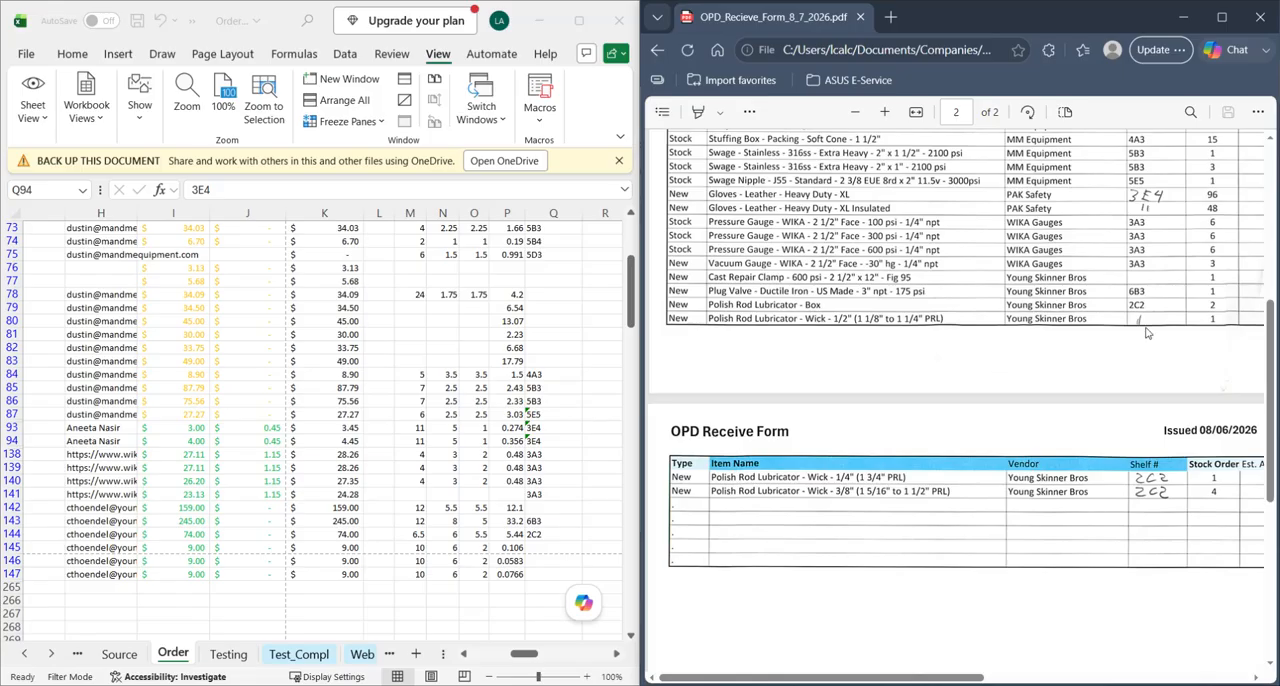
left_click(545, 547)
scroll(543, 547, "down", 1)
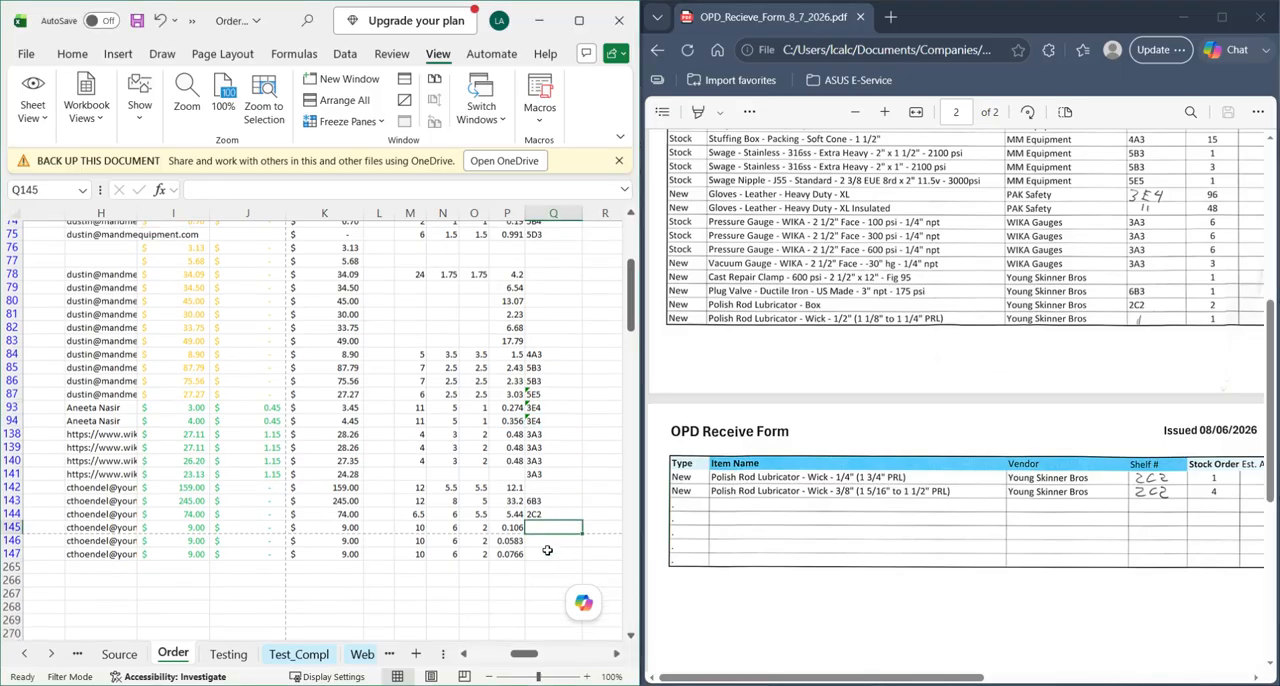
scroll(543, 544, "down", 1)
left_click(543, 454)
key("ctrl+c")
key("Down")
key("ctrl+v")
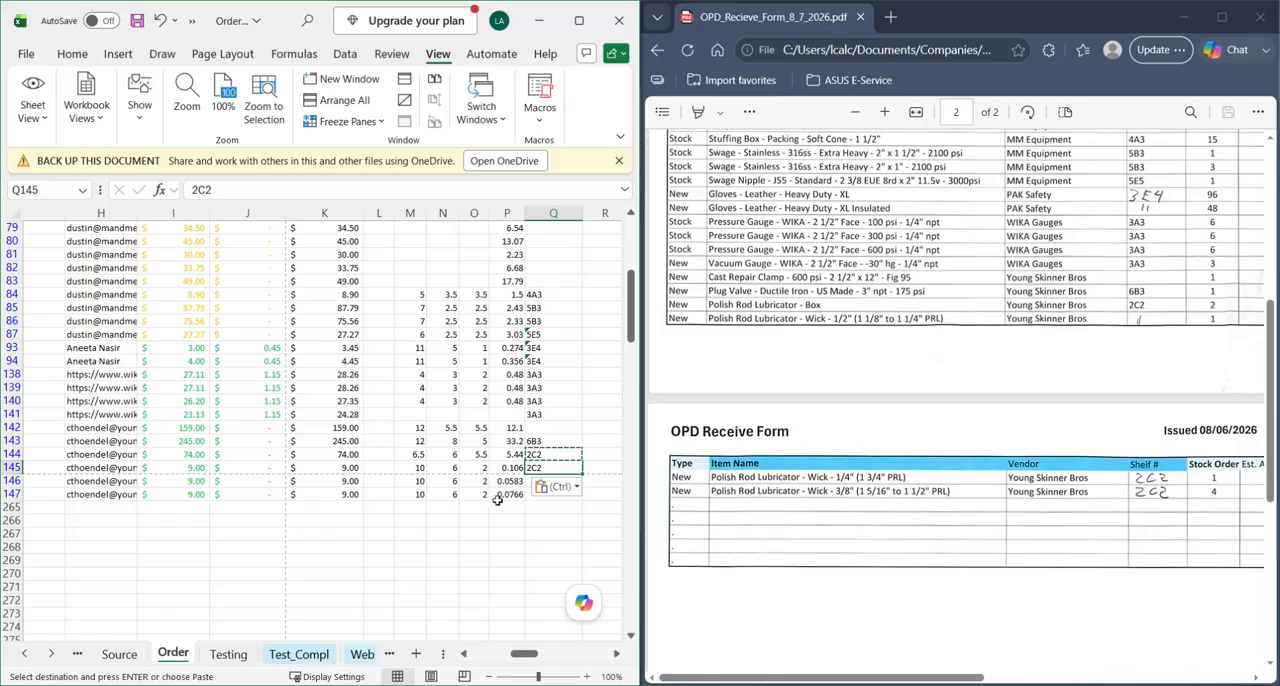
key("Down")
key("ctrl+v")
key("Down")
key("Return")
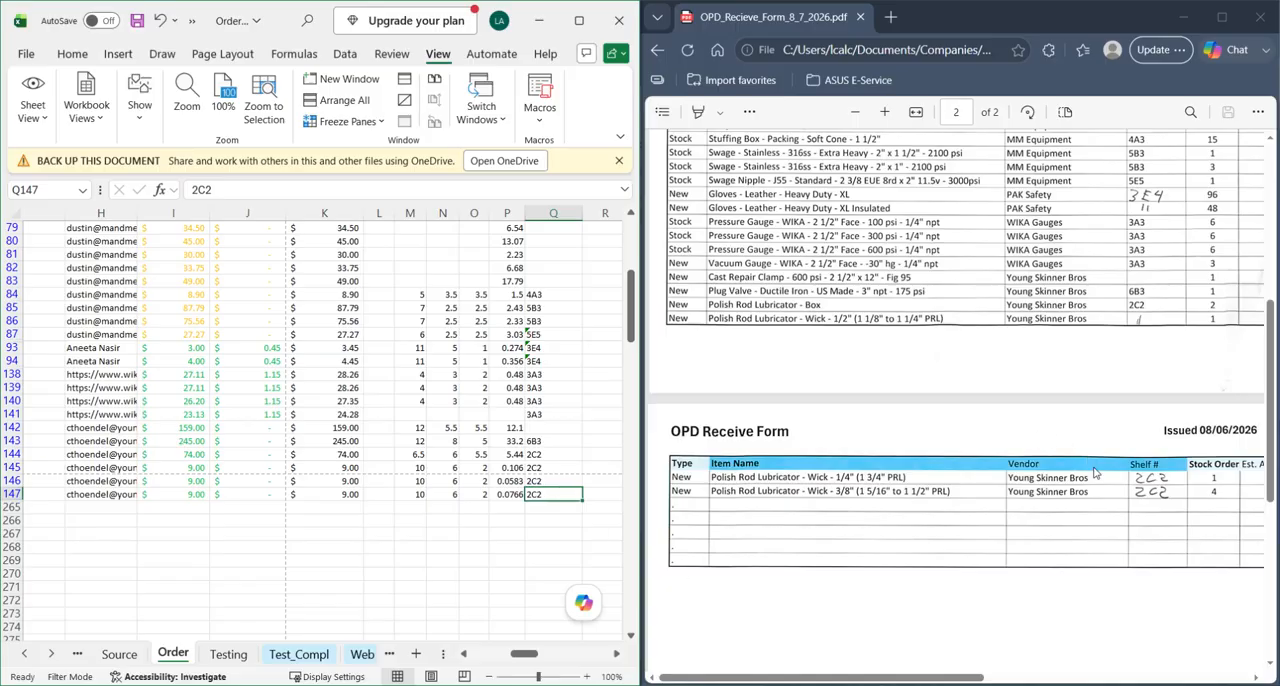
- Examine the Pic, Stocked and Test Pile columns on page 1 of the receive form
scroll(495, 447, "up", 7)
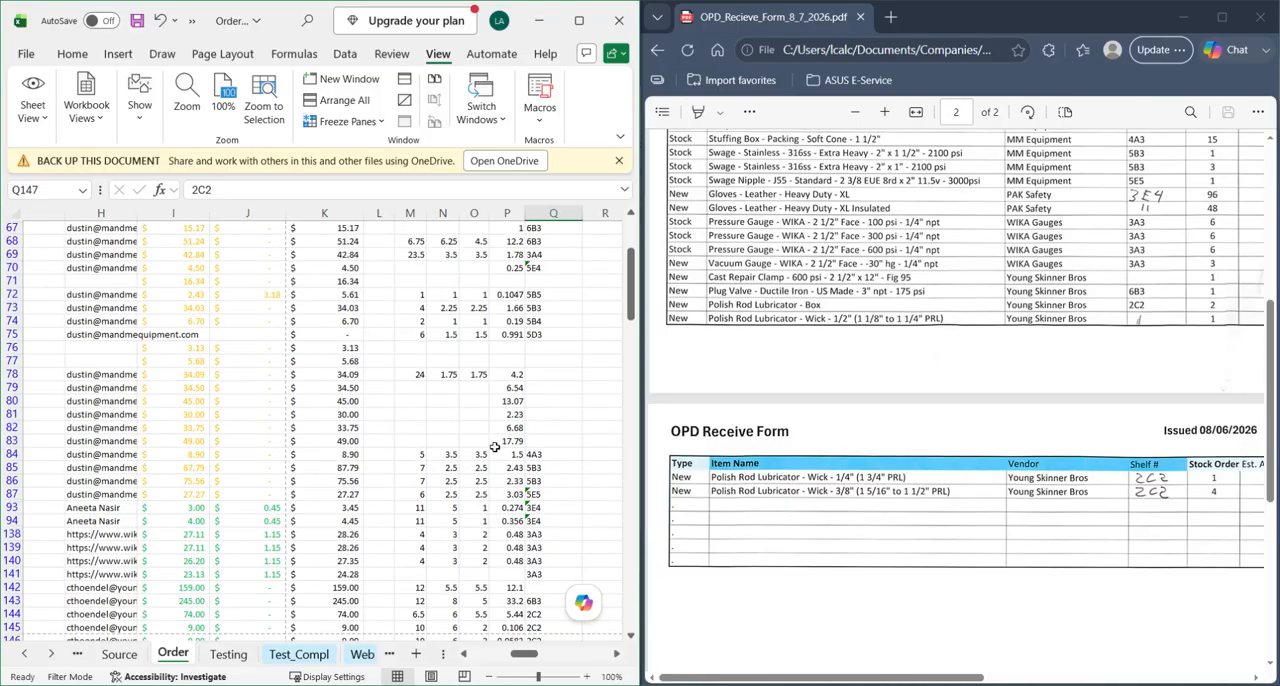
scroll(469, 381, "right", 8)
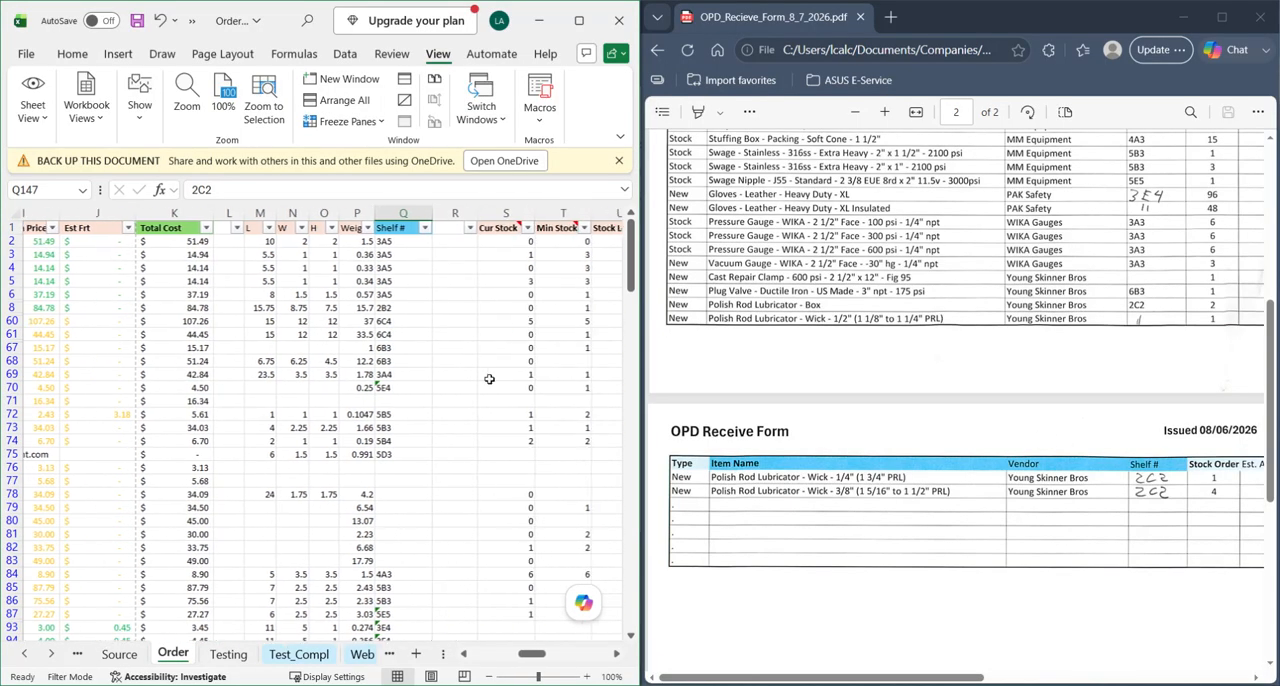
scroll(490, 378, "right", 12)
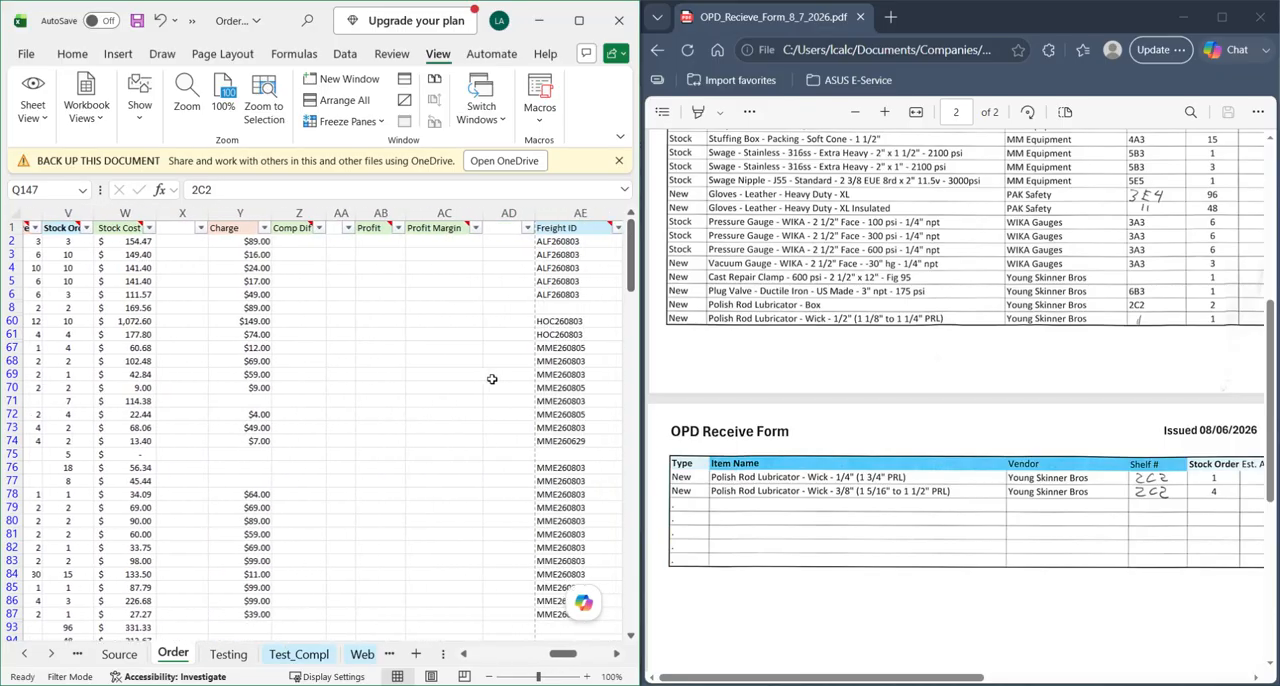
left_click(1104, 328)
scroll(1104, 328, "right", 8)
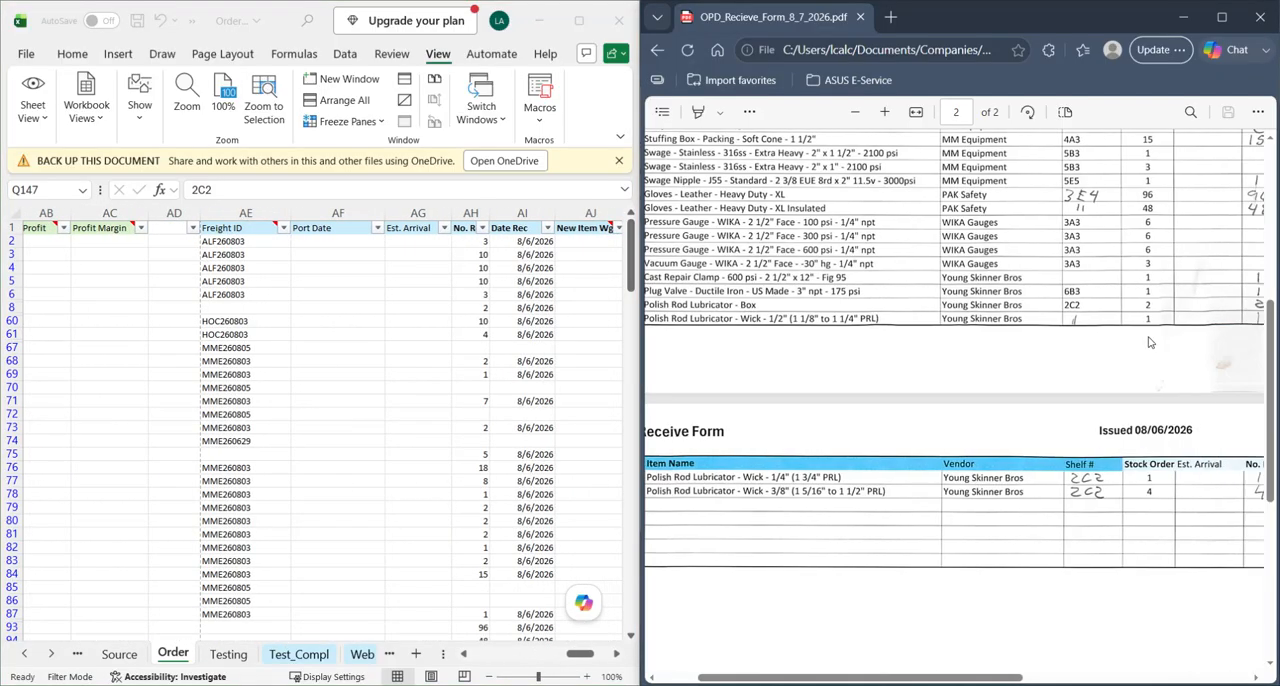
scroll(1136, 318, "up", 5)
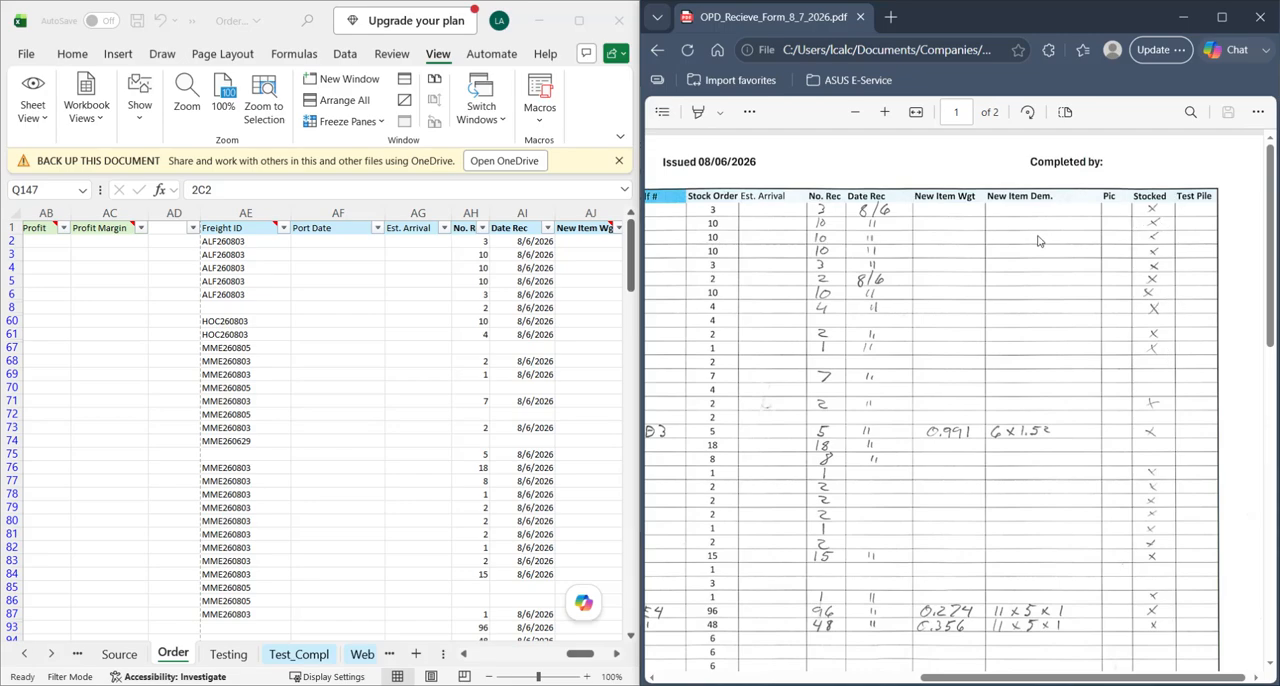
scroll(1036, 242, "left", 2)
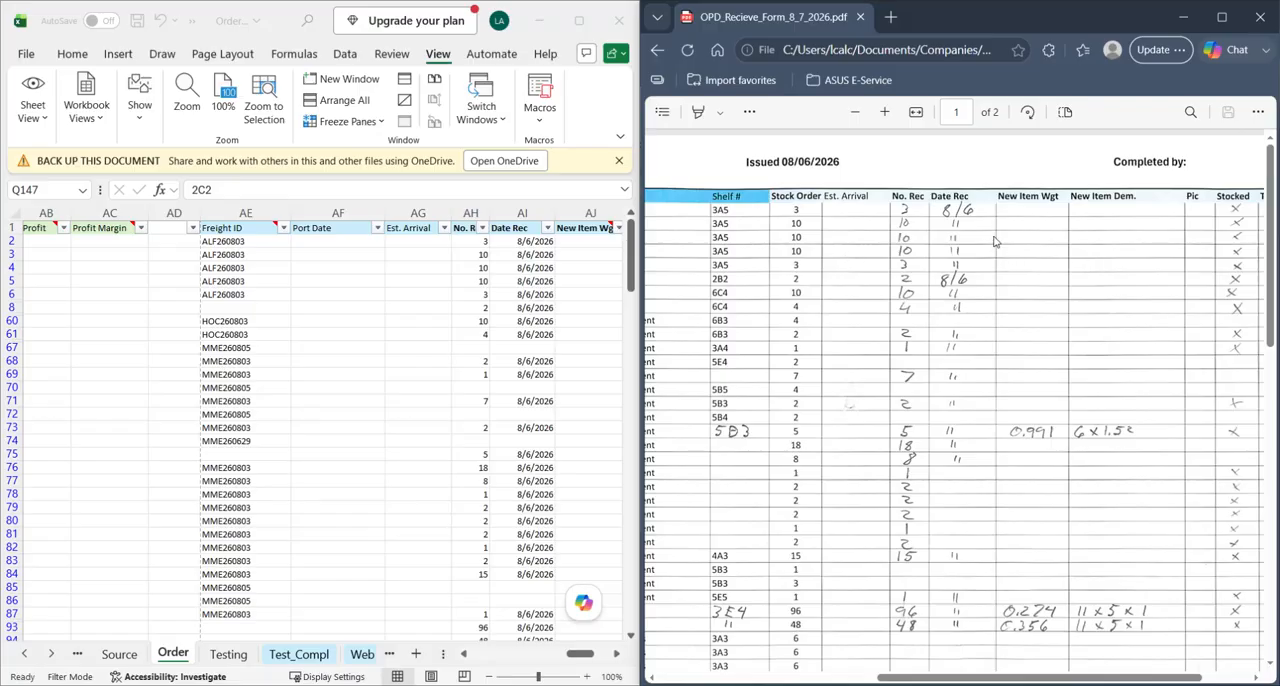
scroll(1169, 235, "right", 2)
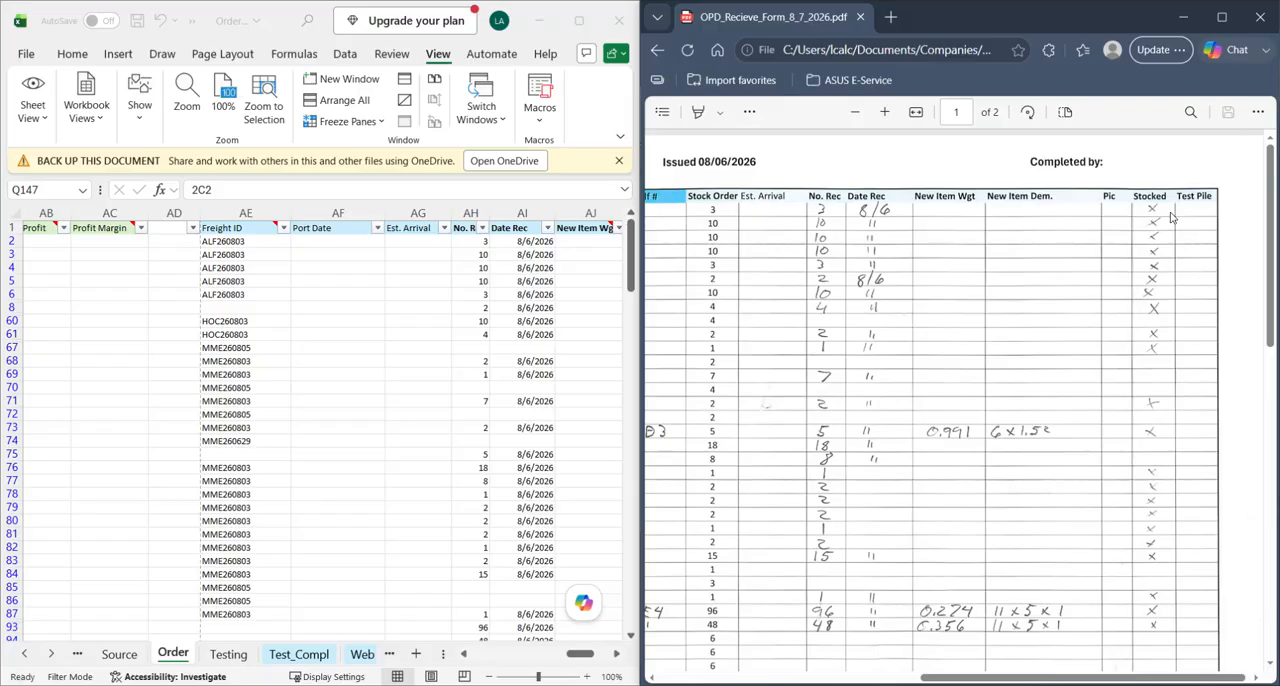
- Compare the form's Stocked check marks with the Order sheet's No. Rec, Date Rec and Stocked columns
scroll(480, 374, "right", 6)
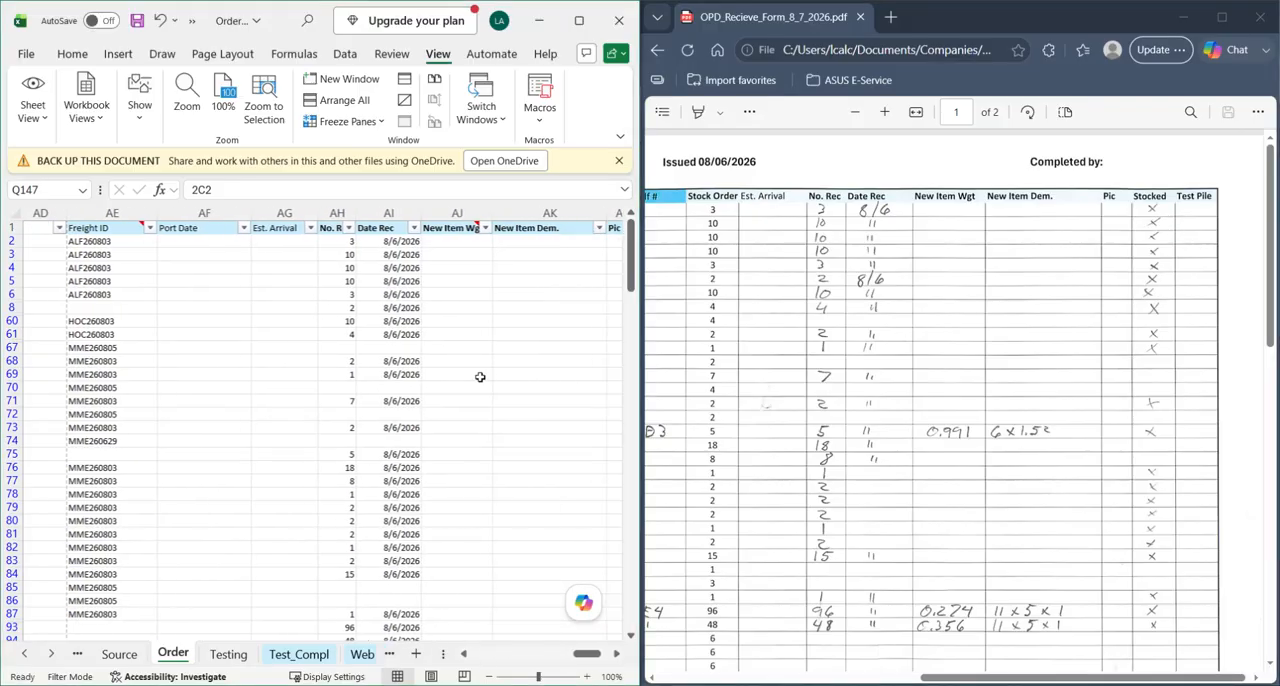
scroll(345, 347, "left", 4)
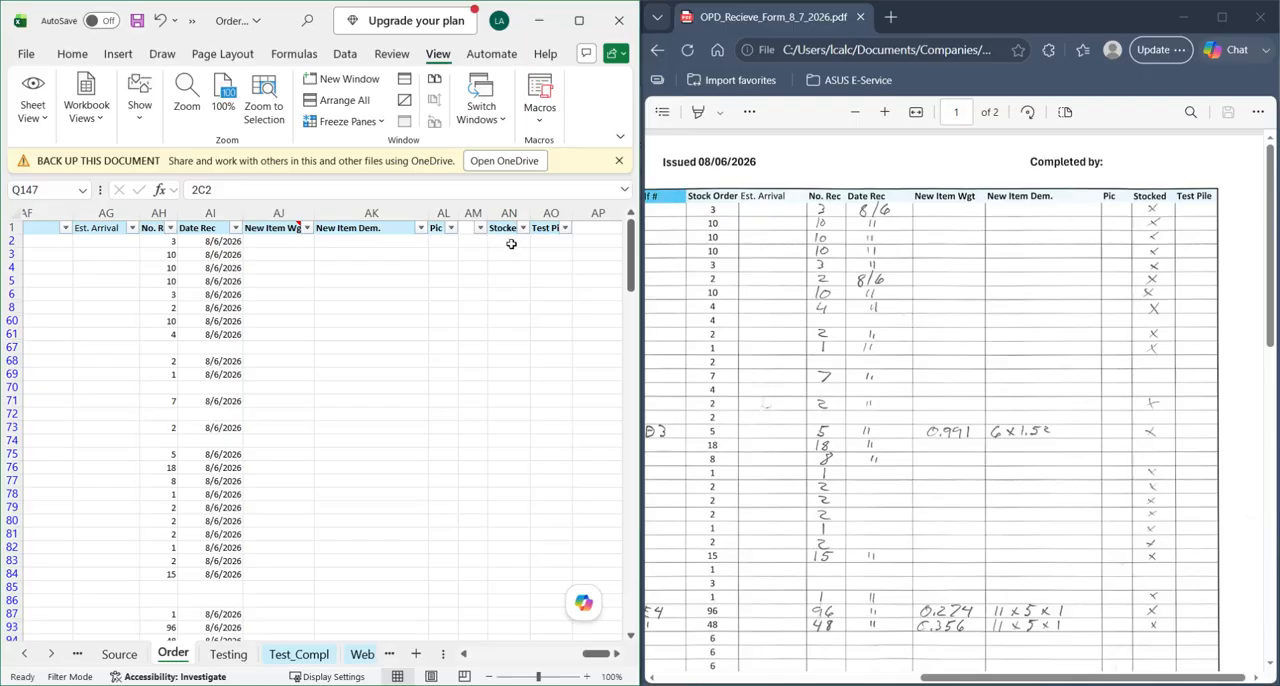
scroll(240, 288, "down", 1)
scroll(232, 296, "up", 1)
left_click(893, 335)
scroll(893, 335, "left", 3)
scroll(937, 383, "down", 10)
scroll(937, 383, "up", 10)
scroll(1056, 370, "right", 3)
left_click(575, 371)
- Mark the Stocked column with x for the received items in rows 2 to 8, 60, 61, 68 and 69
left_click(522, 246)
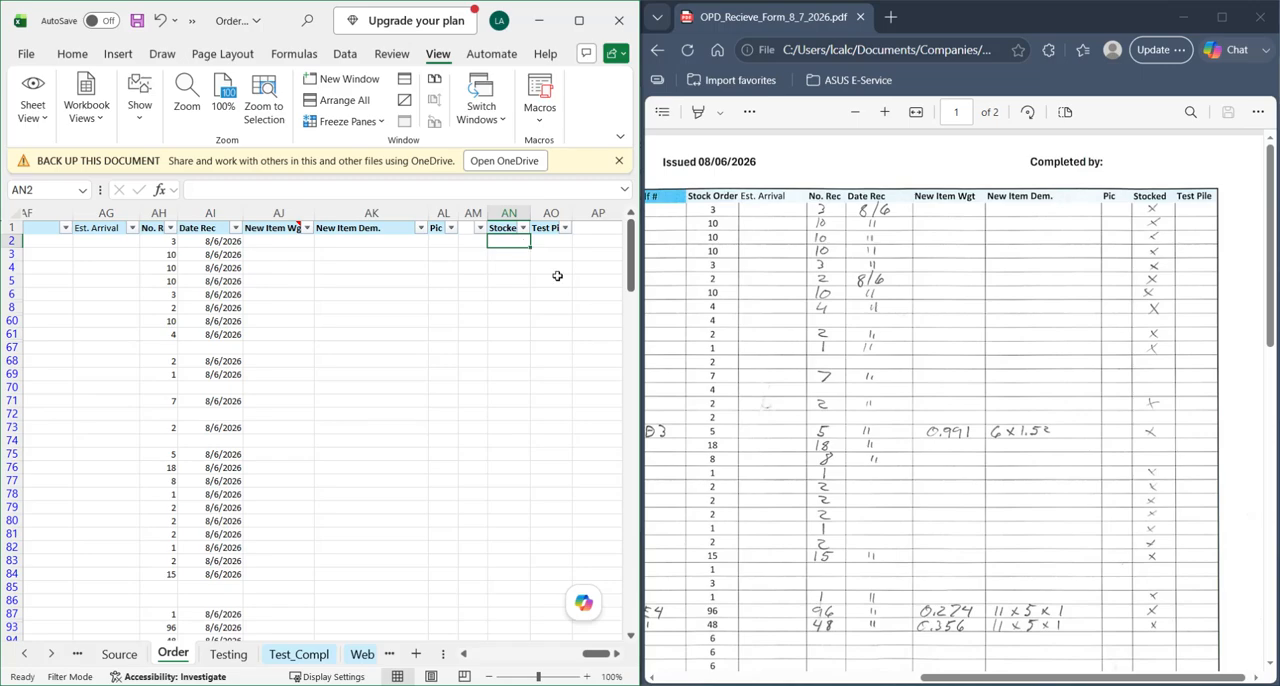
type("x")
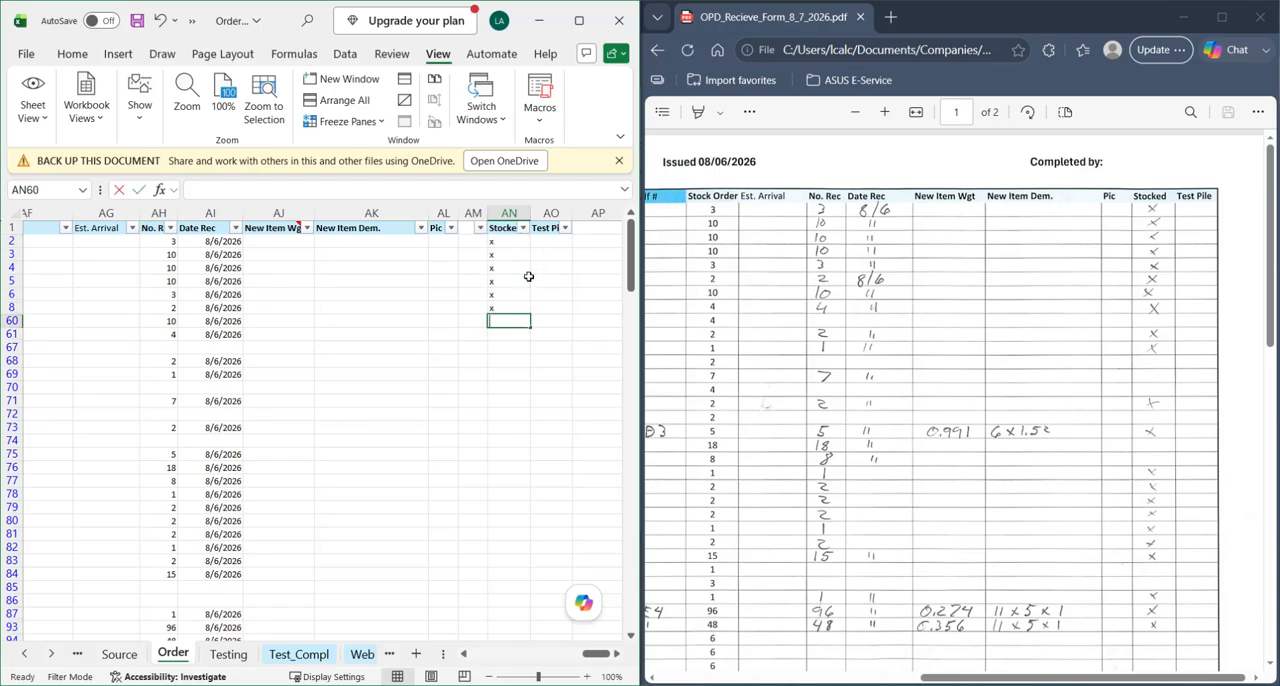
type(" x x x x x x")
key("Return")
type("x")
key("Return")
type("x")
key("Return")
type("x")
key("Return")
- Mark the Stocked column with x in rows 71, 73 and 75 to 84, leaving the unreceived rows blank
key("Return")
type("x")
key("Return")
key("Return")
type("x")
key("Return")
key("Return")
type("x x x x x x x x")
key("Return")
type("x")
key("Return")
type("x")
key("Return")
key("Return")
key("Return")
- Mark the Stocked column with x in rows 87, 93, 94 and 142 to 147, skipping the unreceived gauge rows
scroll(445, 305, "down", 5)
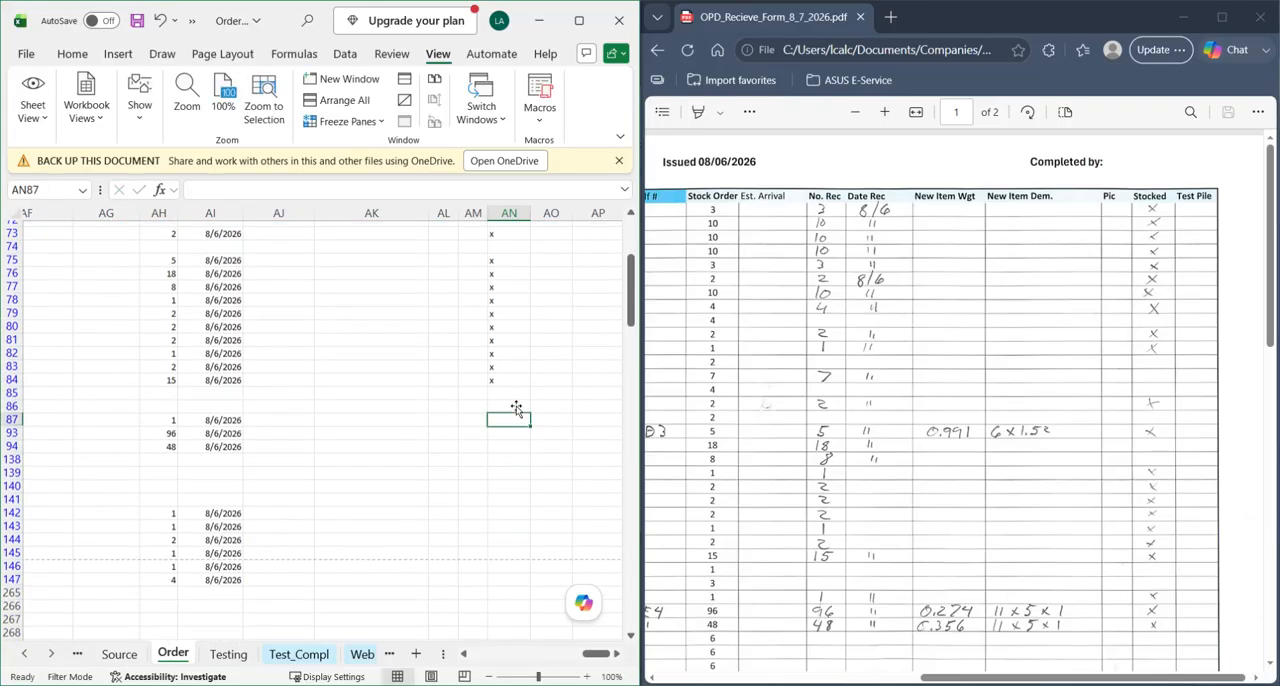
type("x")
key("Return")
type("x")
key("Return")
type("x")
key("Return")
key("Return")
key("Return")
key("Return")
key("Return")
type("x x x x x x")
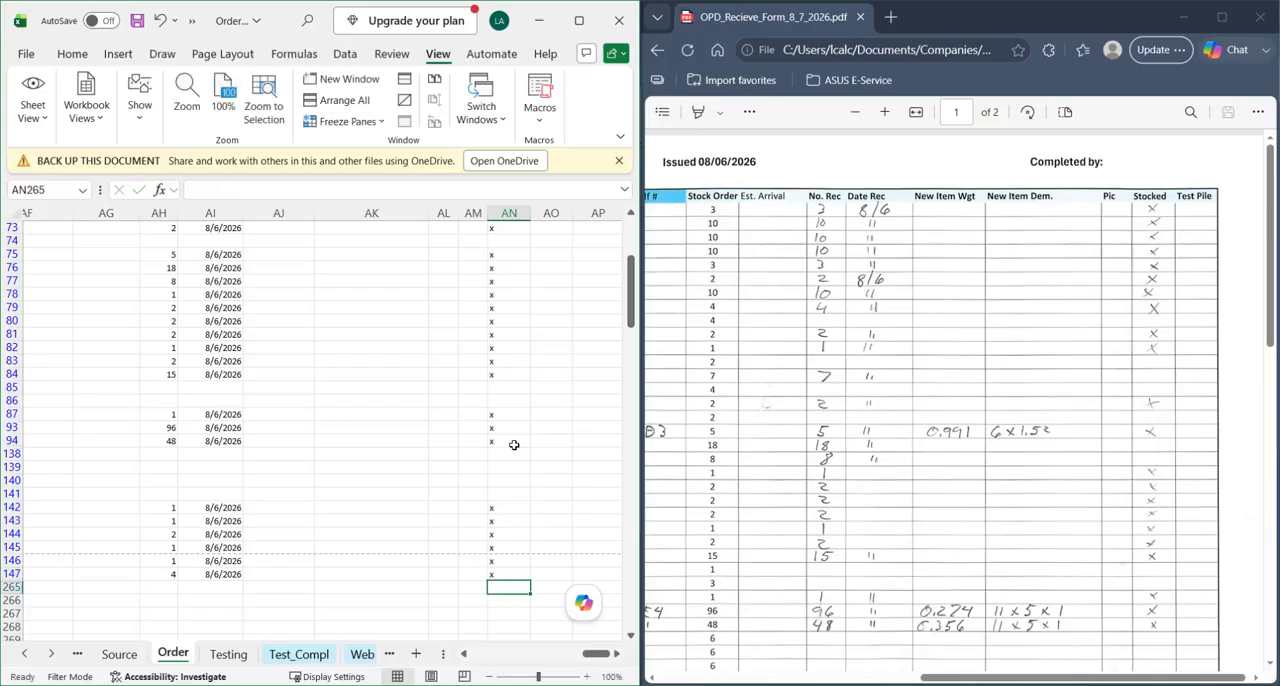
- Review the completed Stocked column against the entries on both pages of the receive form
scroll(544, 459, "up", 5)
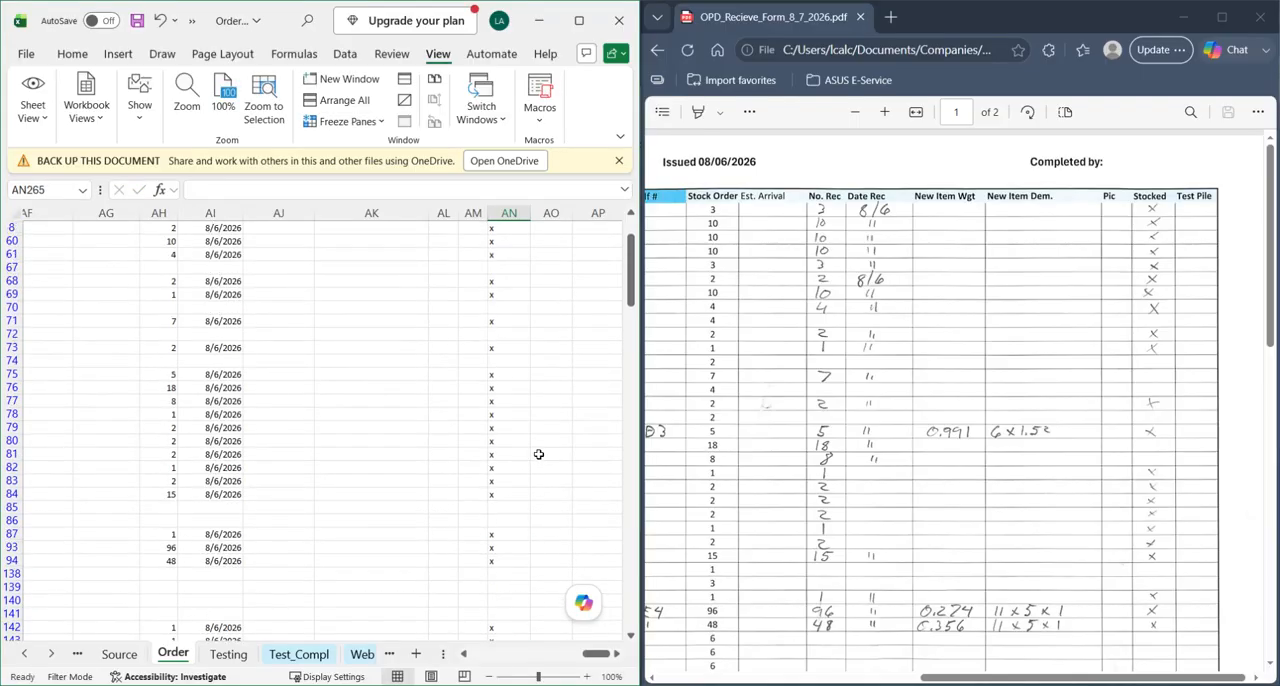
left_click(1020, 328)
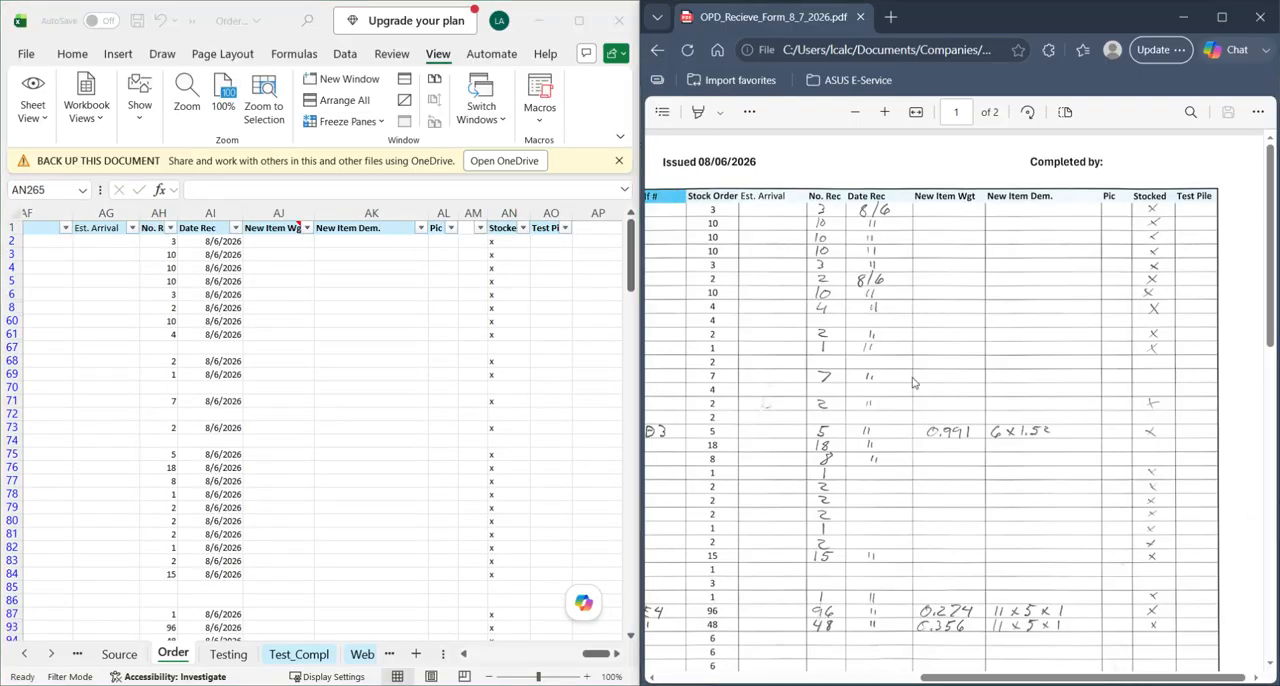
scroll(875, 413, "left", 8)
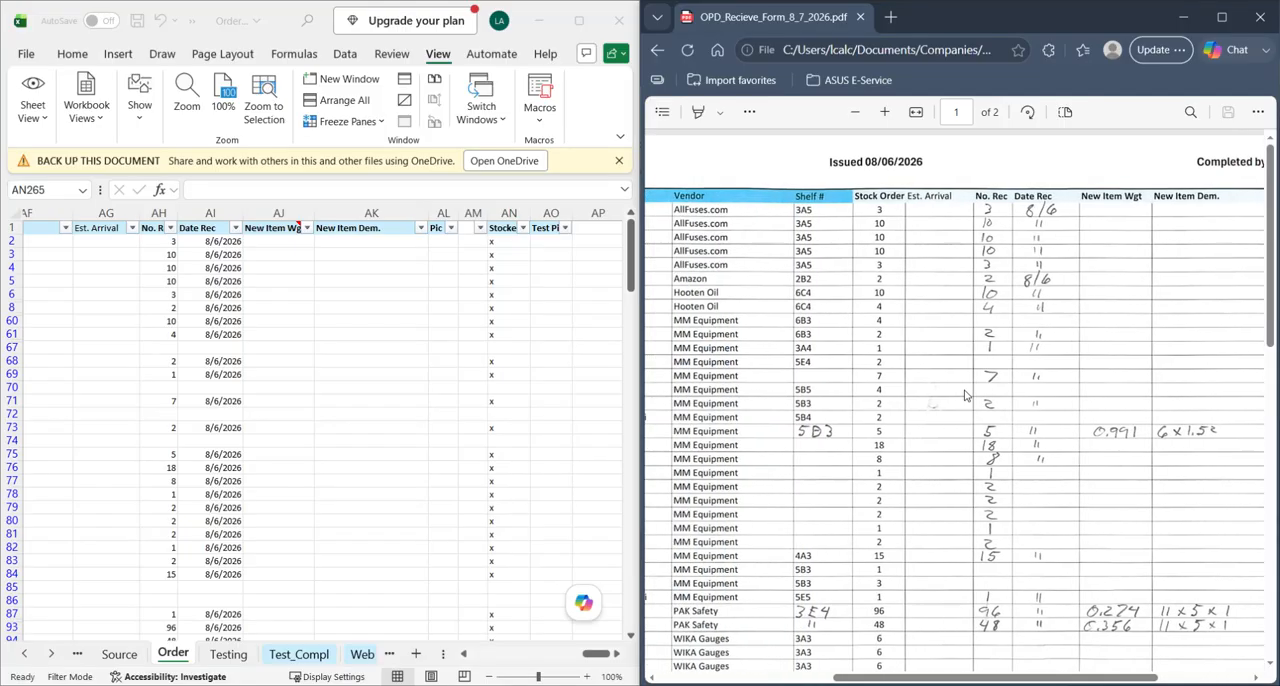
scroll(875, 413, "right", 6)
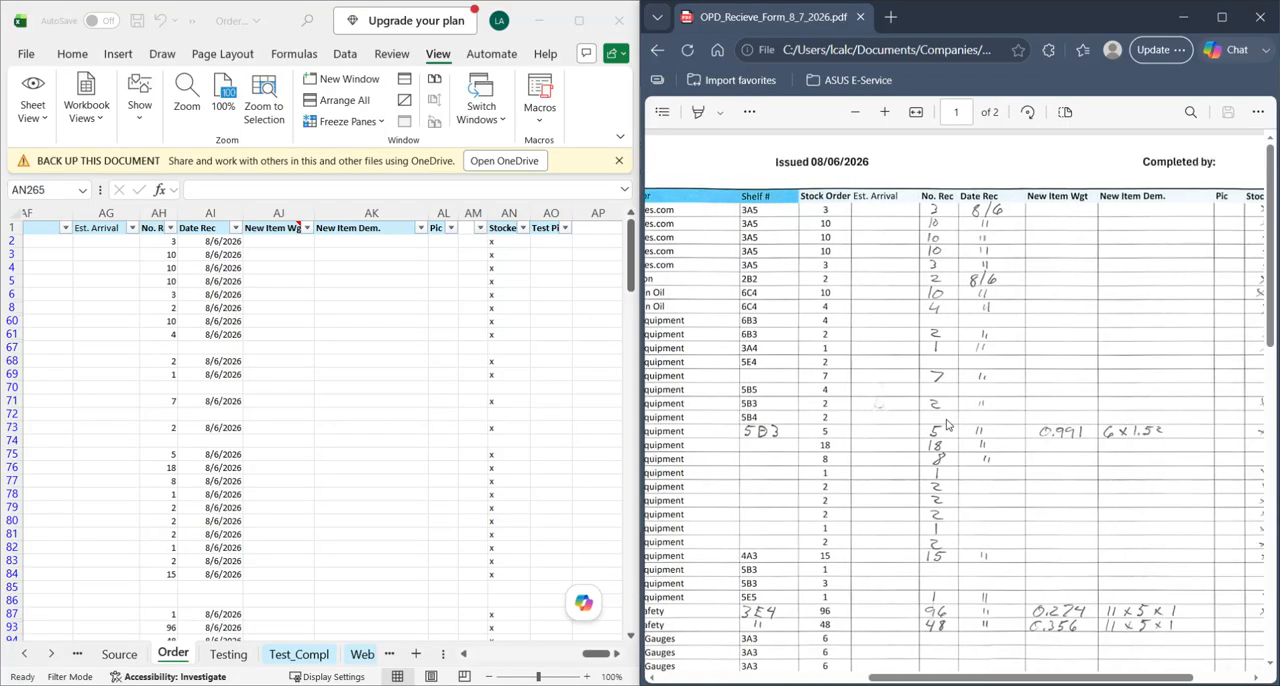
scroll(951, 410, "down", 10)
scroll(951, 410, "up", 2)
scroll(870, 415, "left", 6)
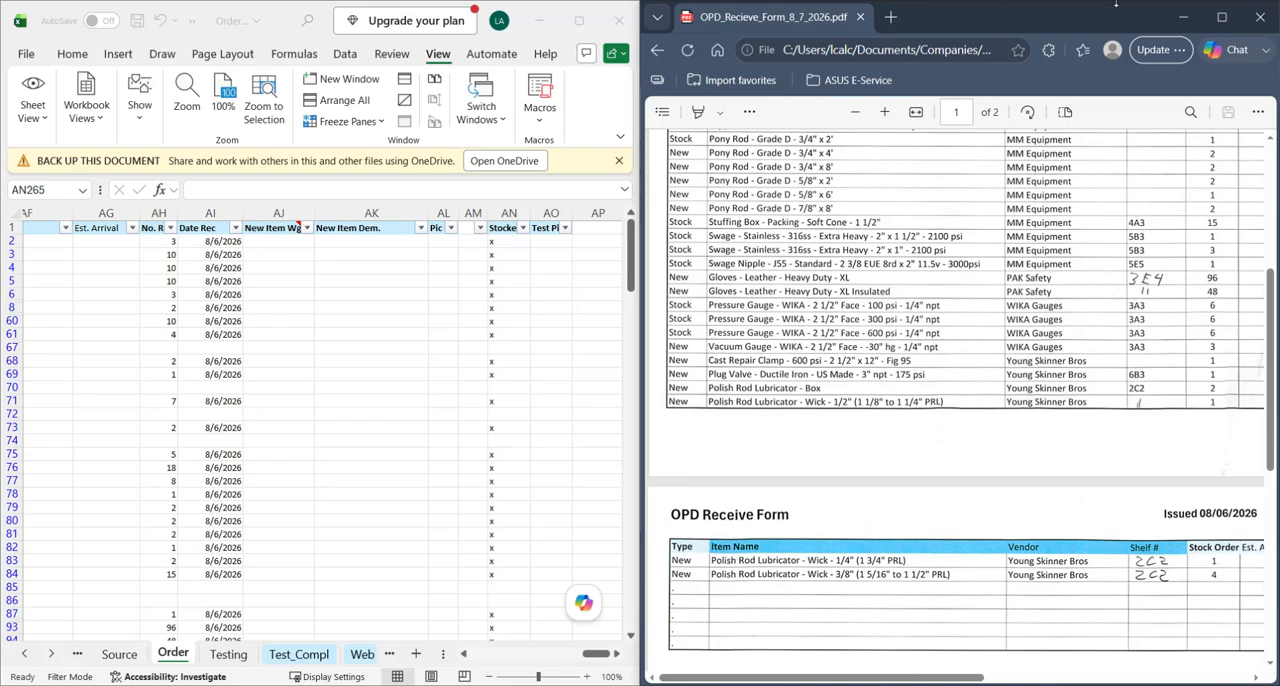
- Minimize the scanned receive form and maximize the OrderForm workbook window
left_click_drag(1073, 18, 754, 1)
left_click(1186, 18)
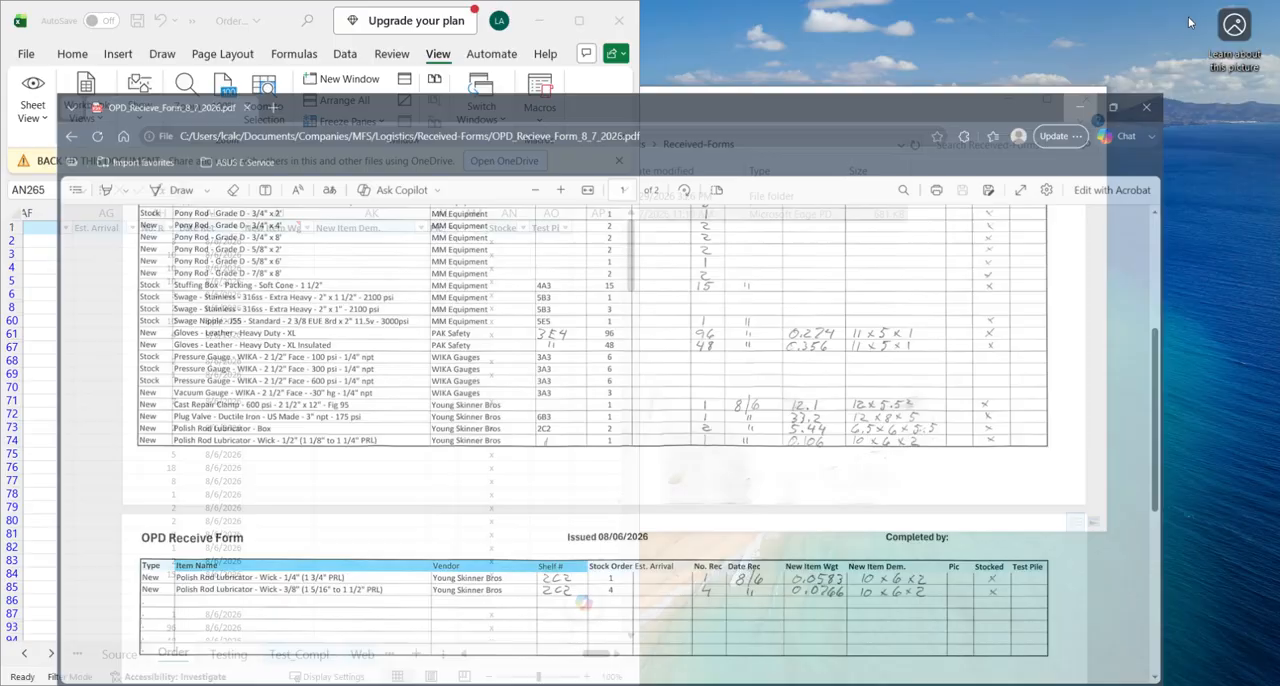
left_click_drag(279, 18, 640, 4)
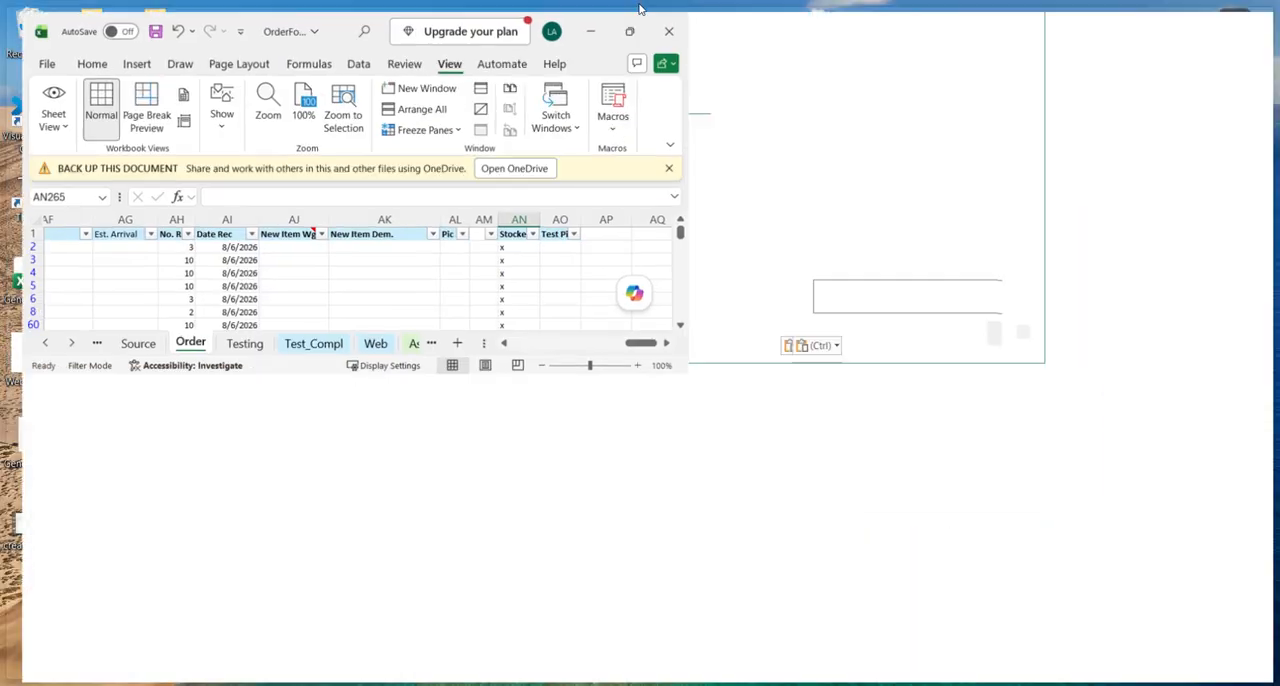
- Switch to the Process_OilPatch workbook and read instruction c33 about changing each item's Status
mouse_move(508, 684)
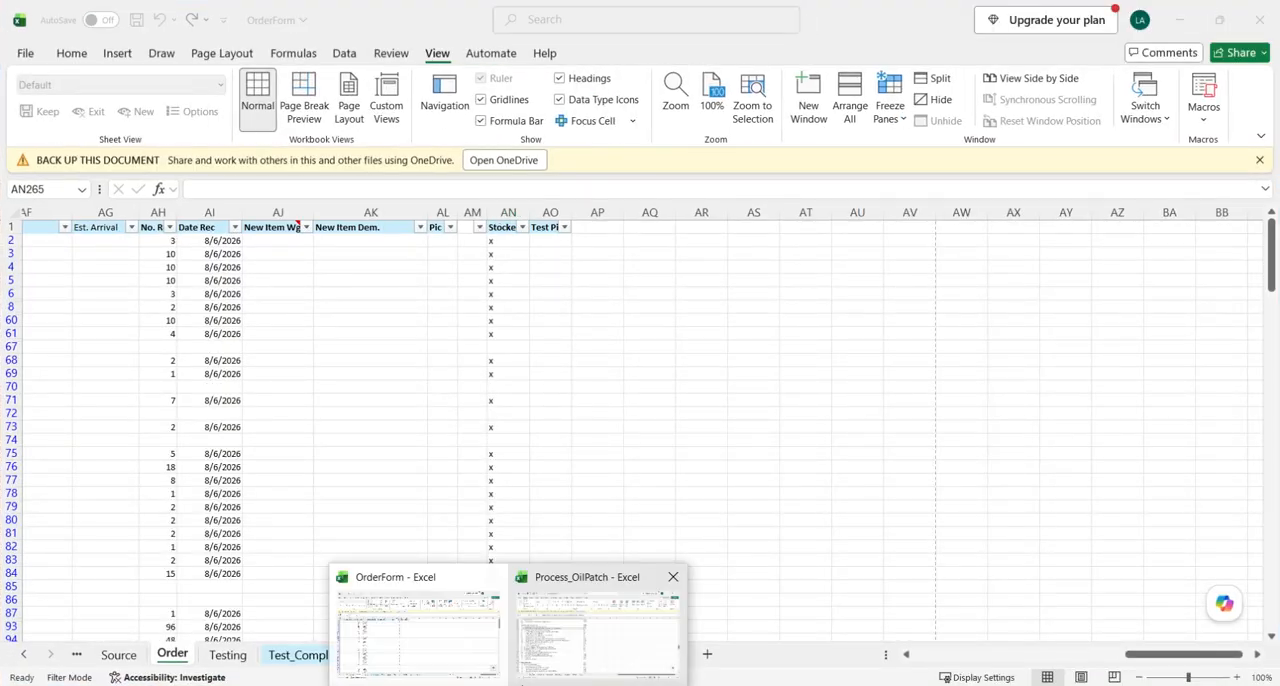
left_click(607, 640)
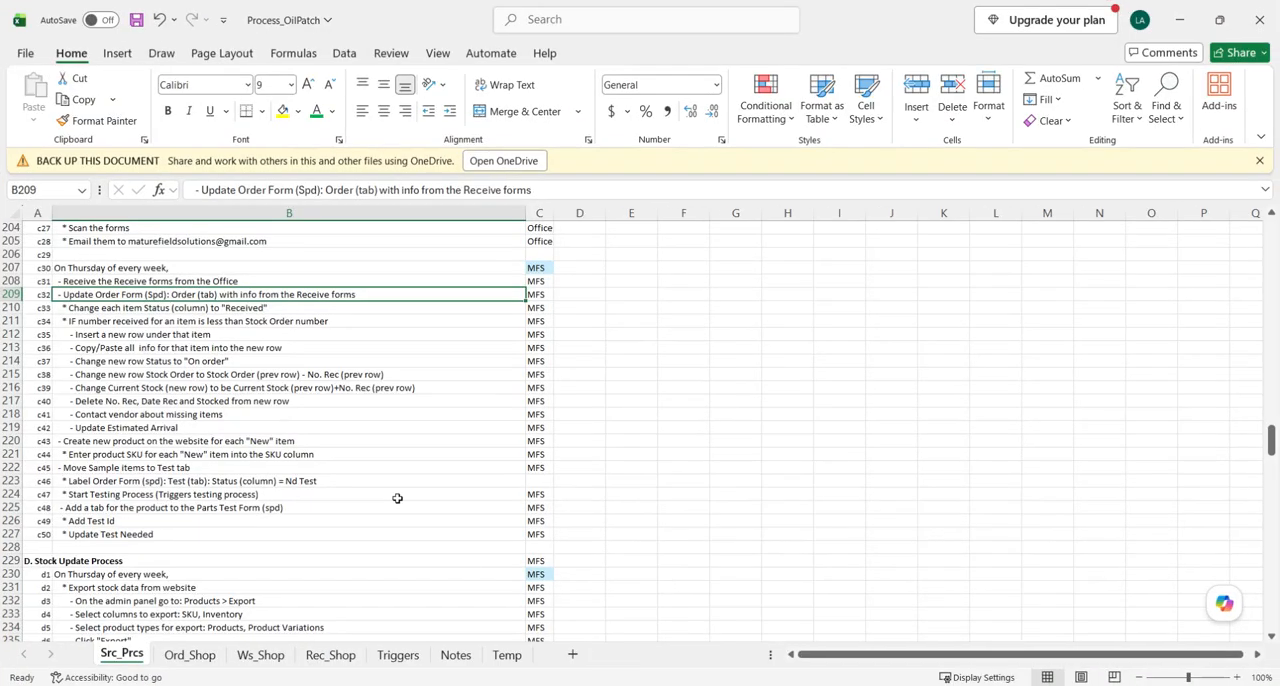
left_click(94, 310)
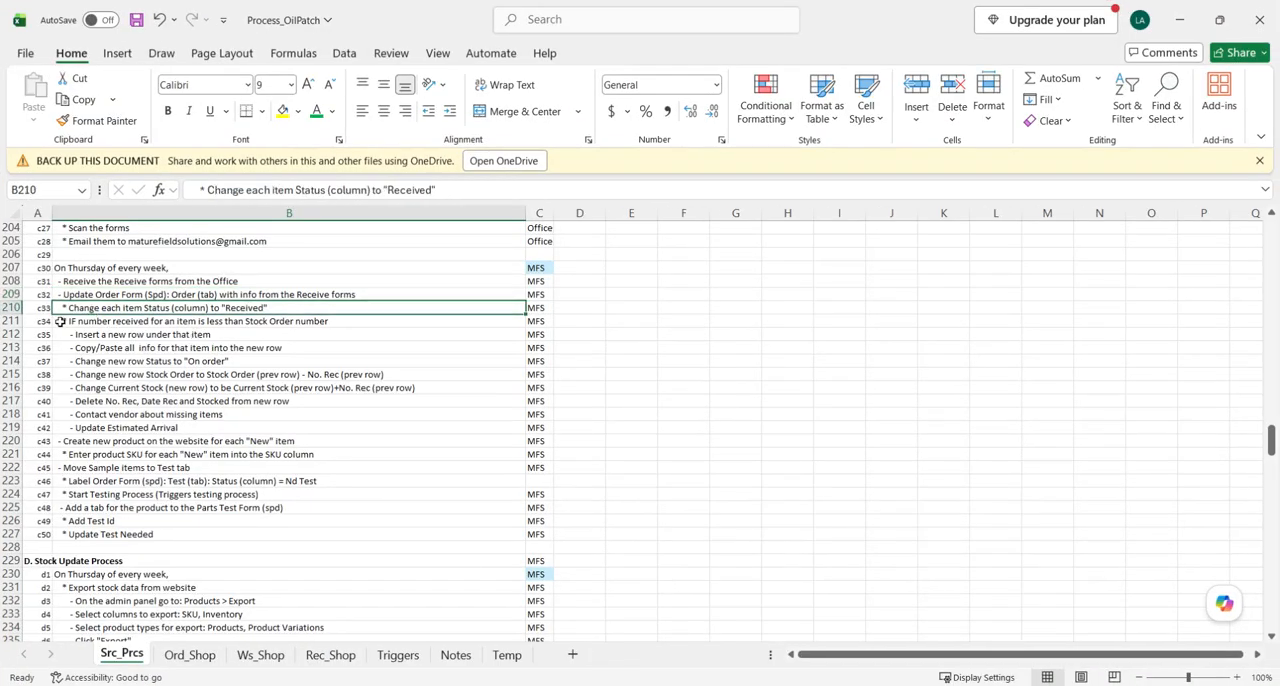
left_click(8, 307)
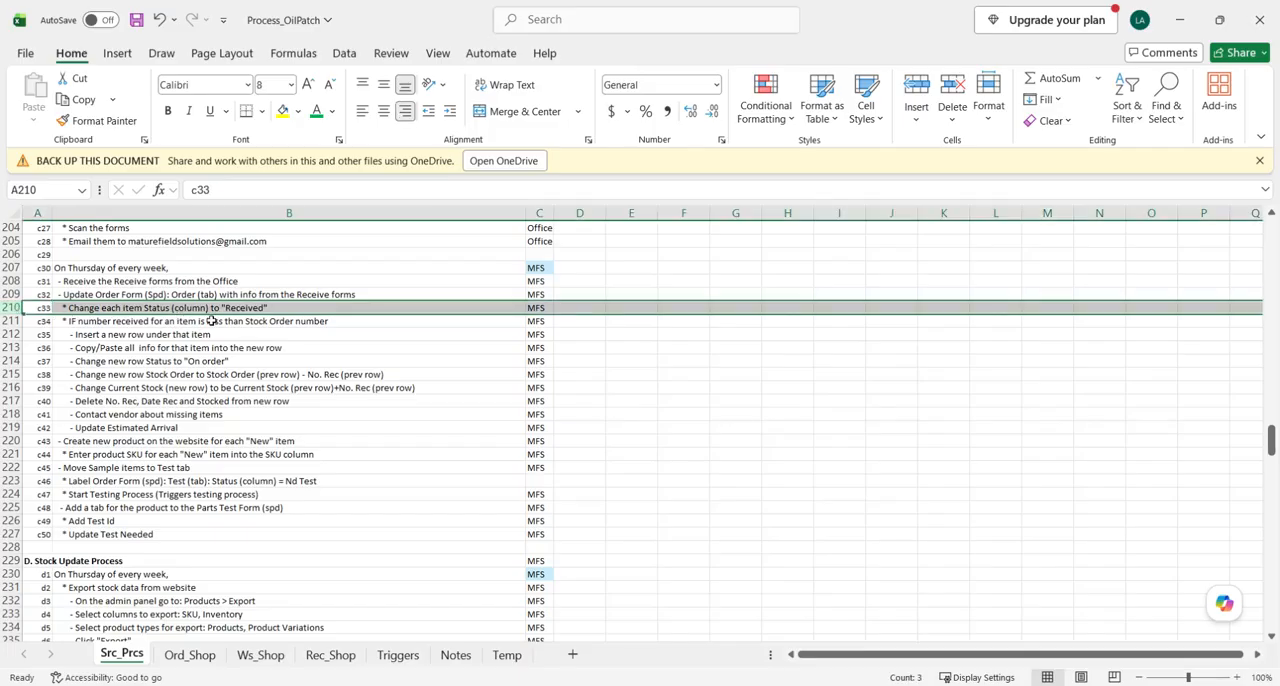
- Return to the OrderForm workbook's Order sheet and hide columns C through AG so Status sits beside No. Rec
left_click(1180, 19)
left_click(357, 440)
scroll(437, 590, "left", 10)
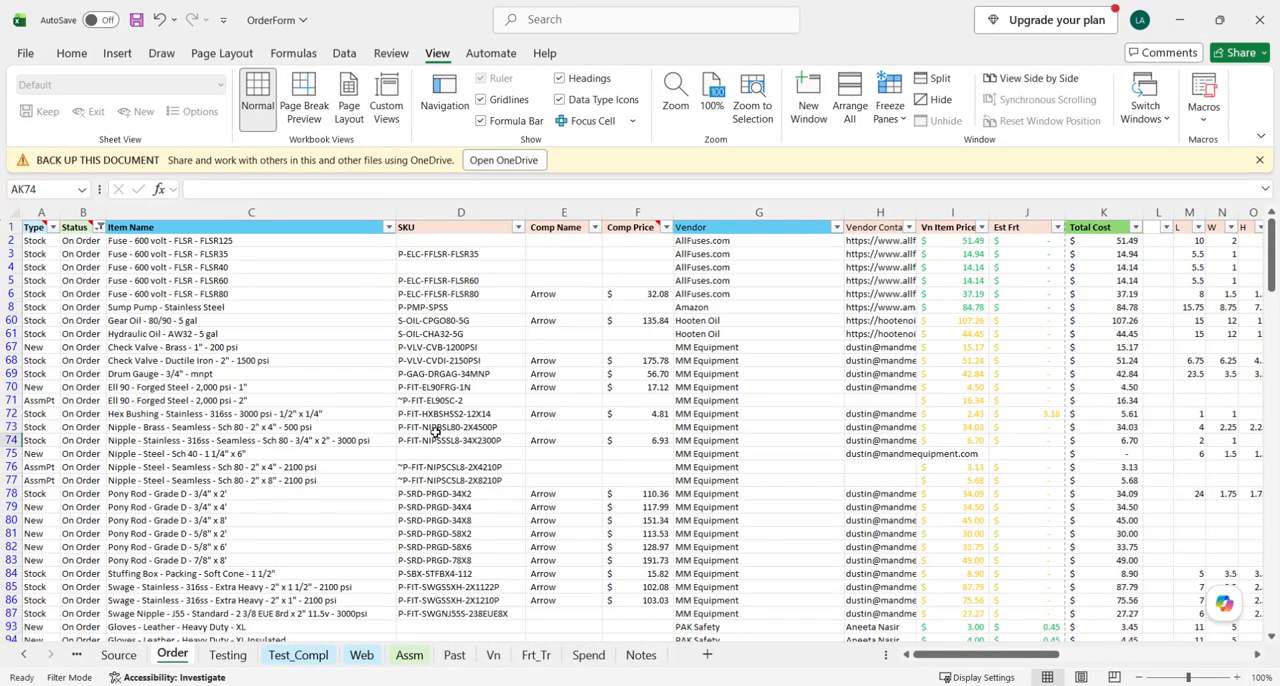
scroll(930, 354, "right", 10)
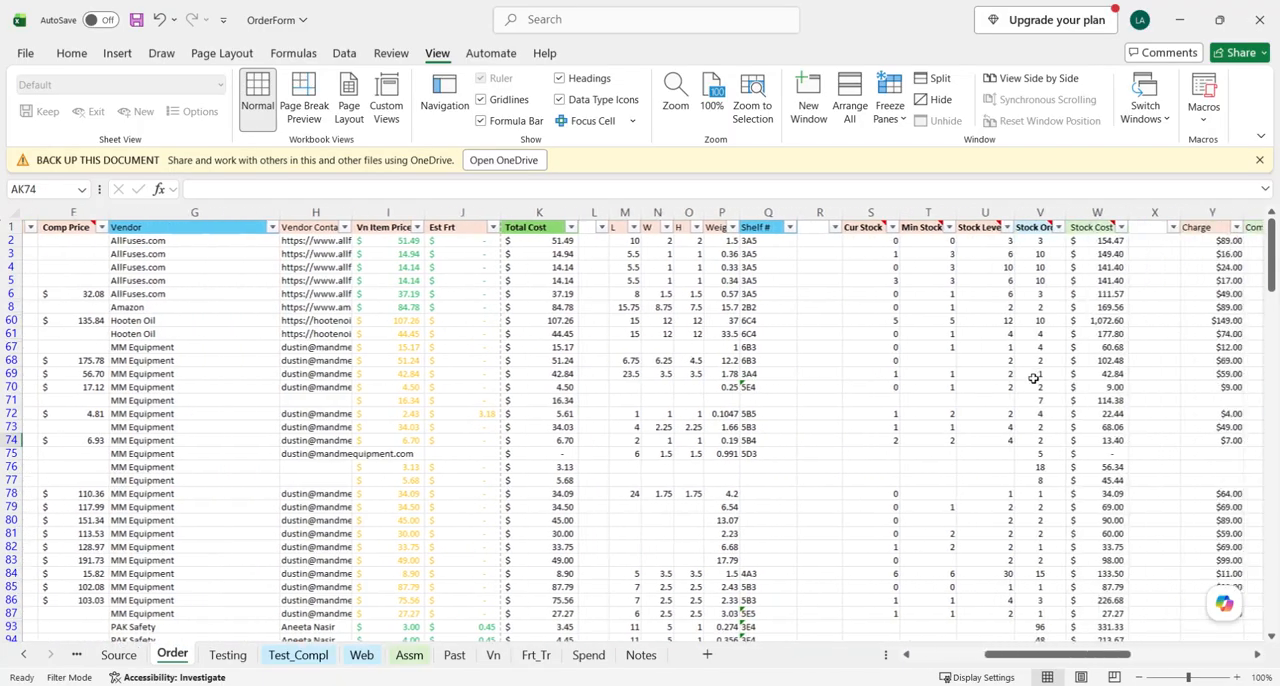
scroll(936, 303, "right", 8)
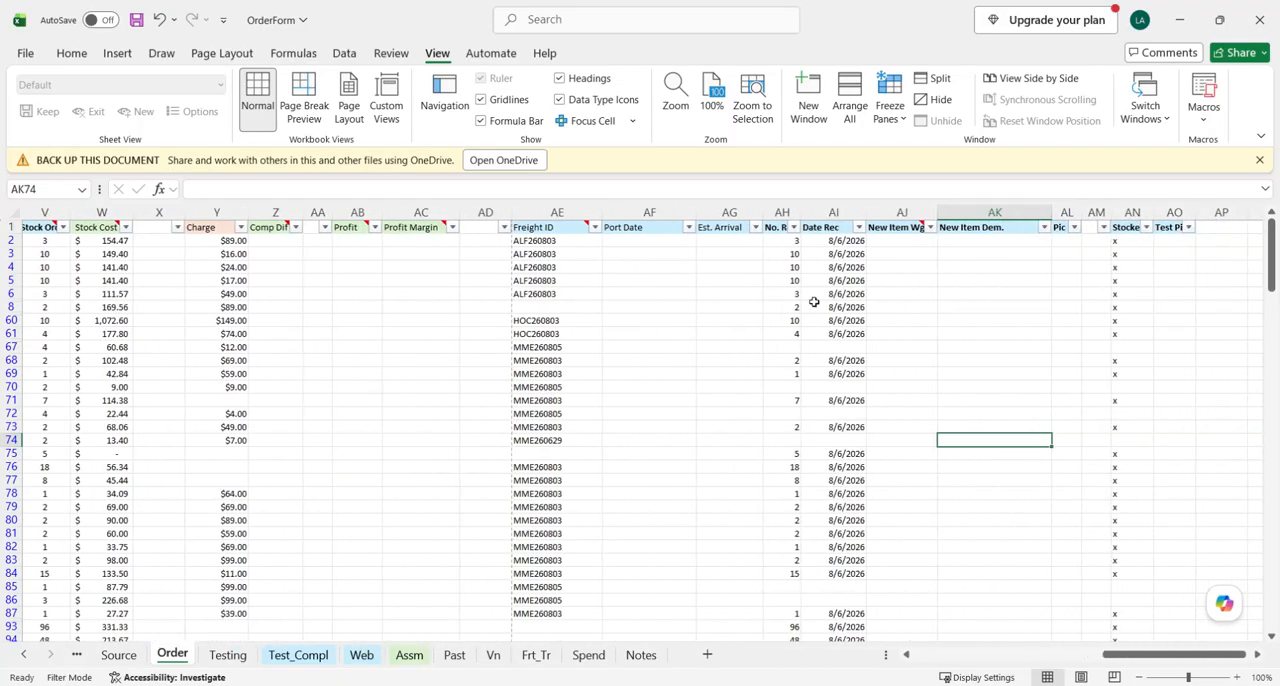
scroll(824, 352, "down", 1)
scroll(824, 352, "up", 1)
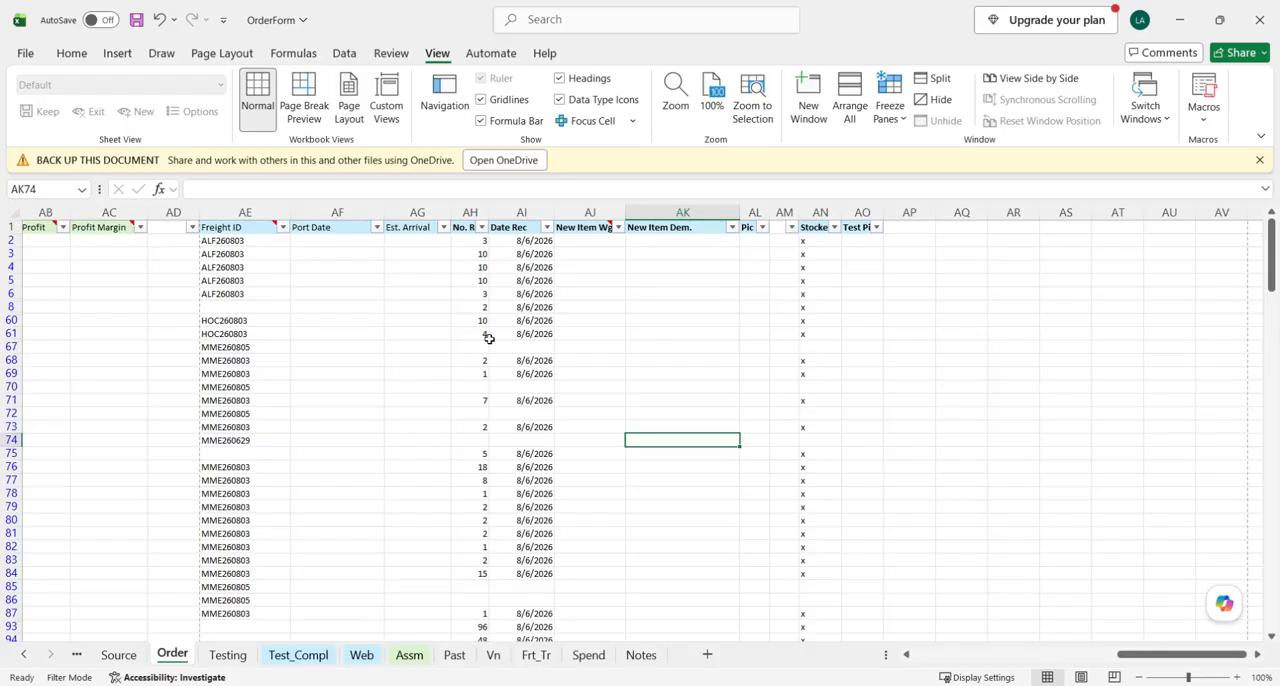
scroll(471, 266, "left", 3)
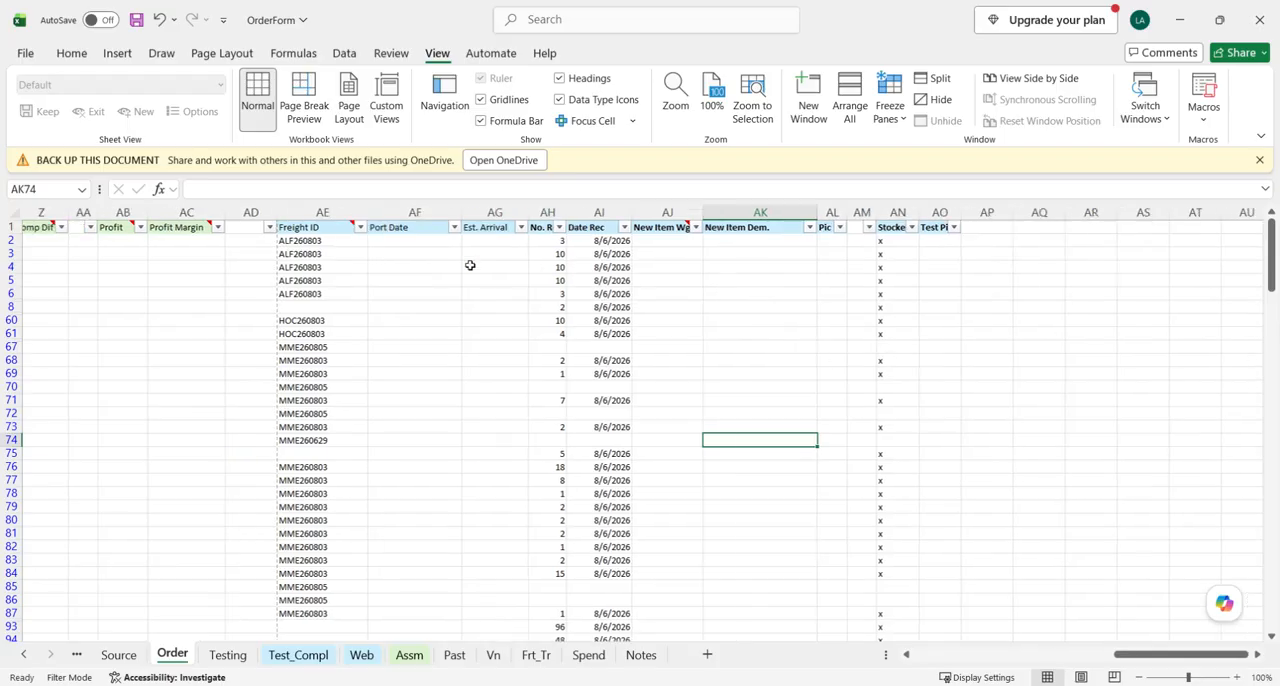
left_click(582, 213)
left_click_drag(582, 213, 129, 214)
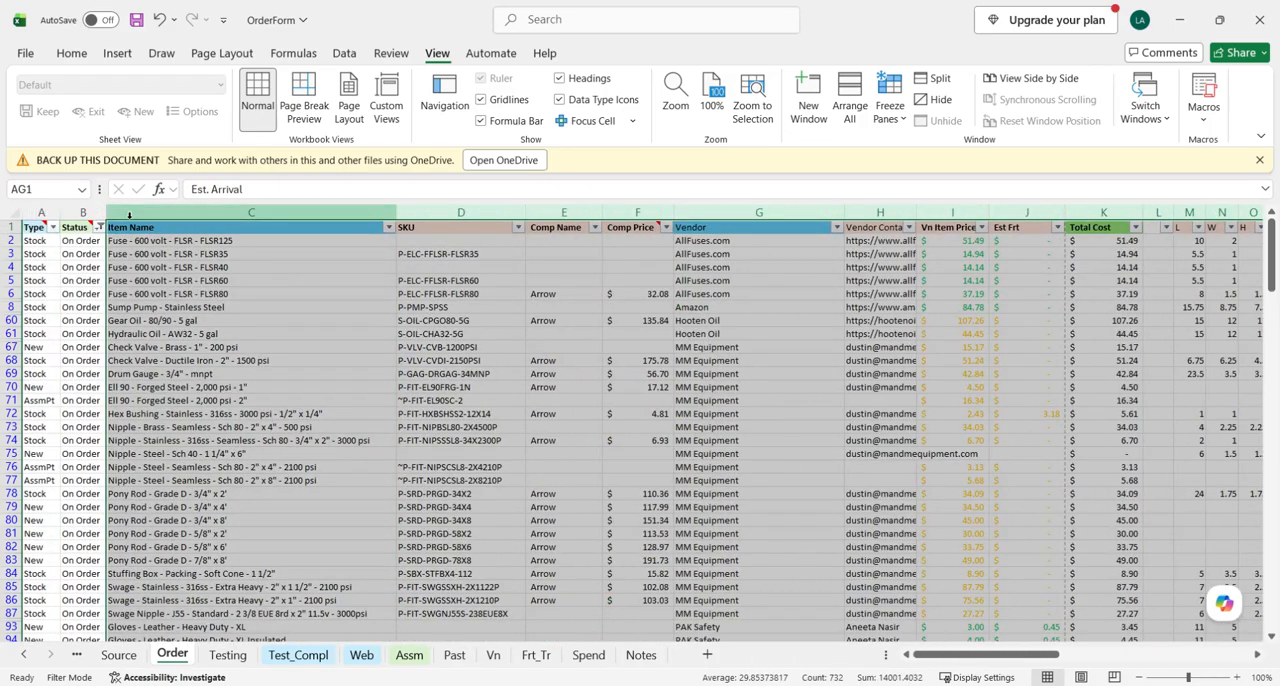
right_click(129, 214)
left_click(180, 509)
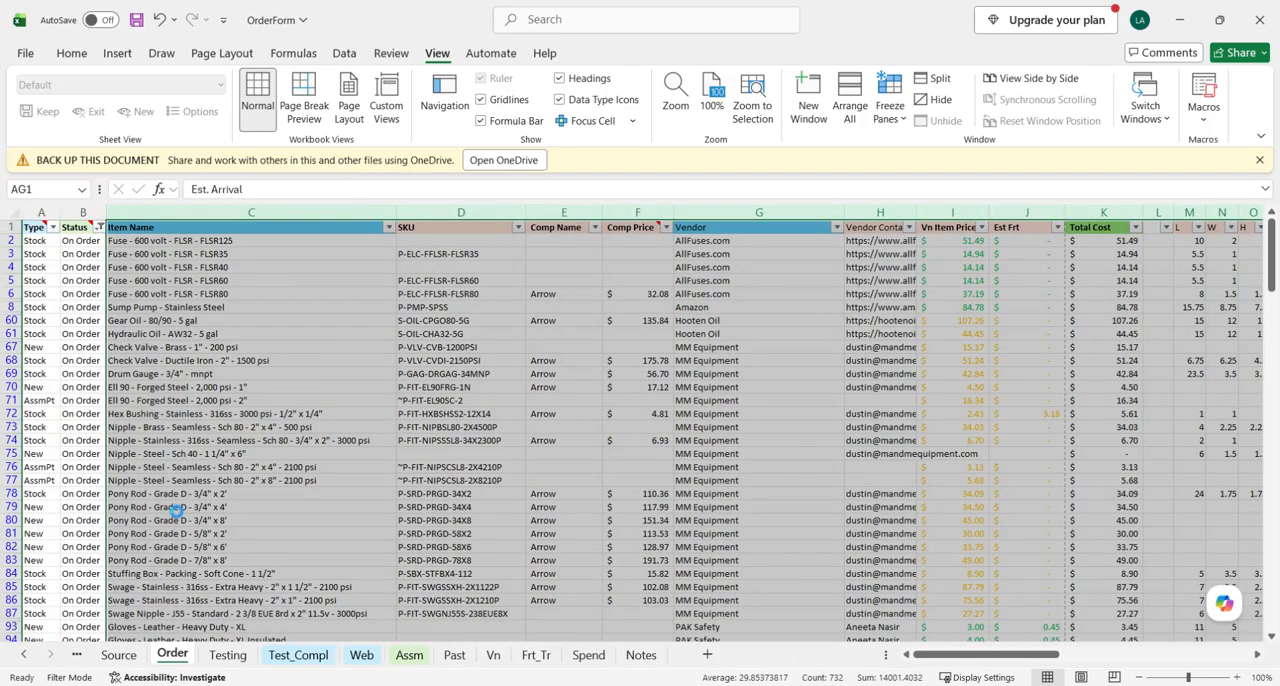
left_click(338, 417)
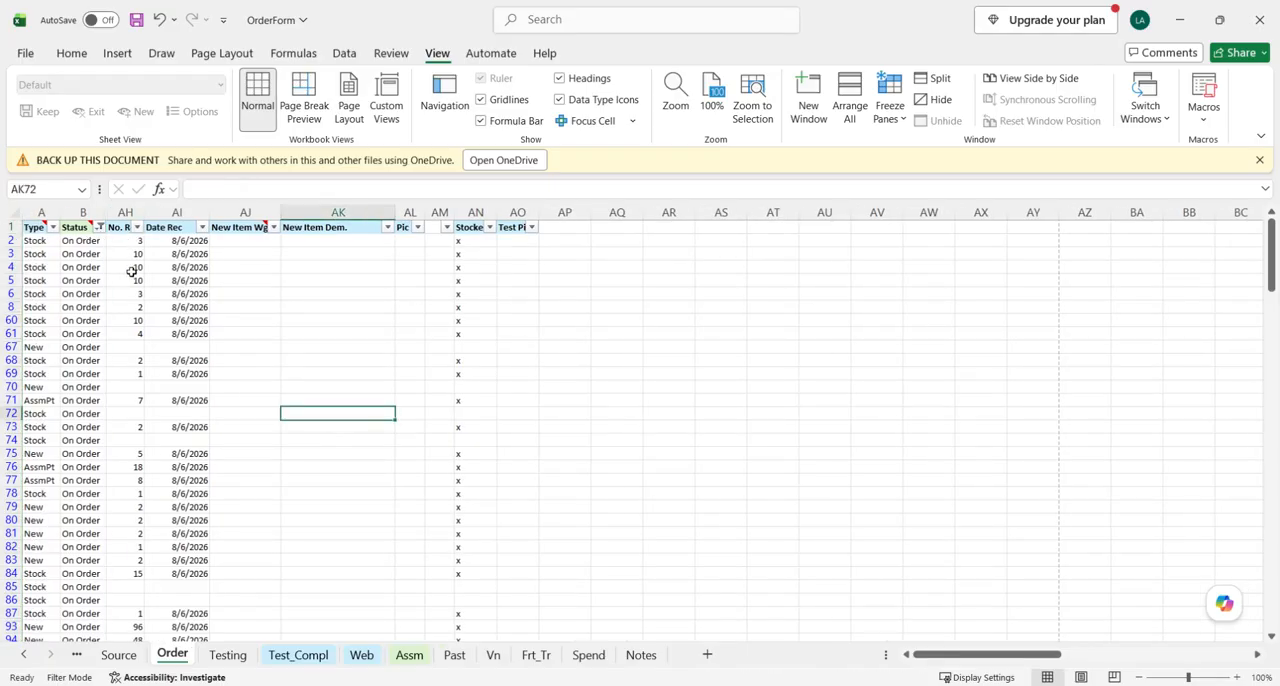
- Set the Status of the first item in row 2 to Received
left_click_drag(131, 238, 129, 373)
left_click(131, 345)
left_click(83, 241)
type("Re")
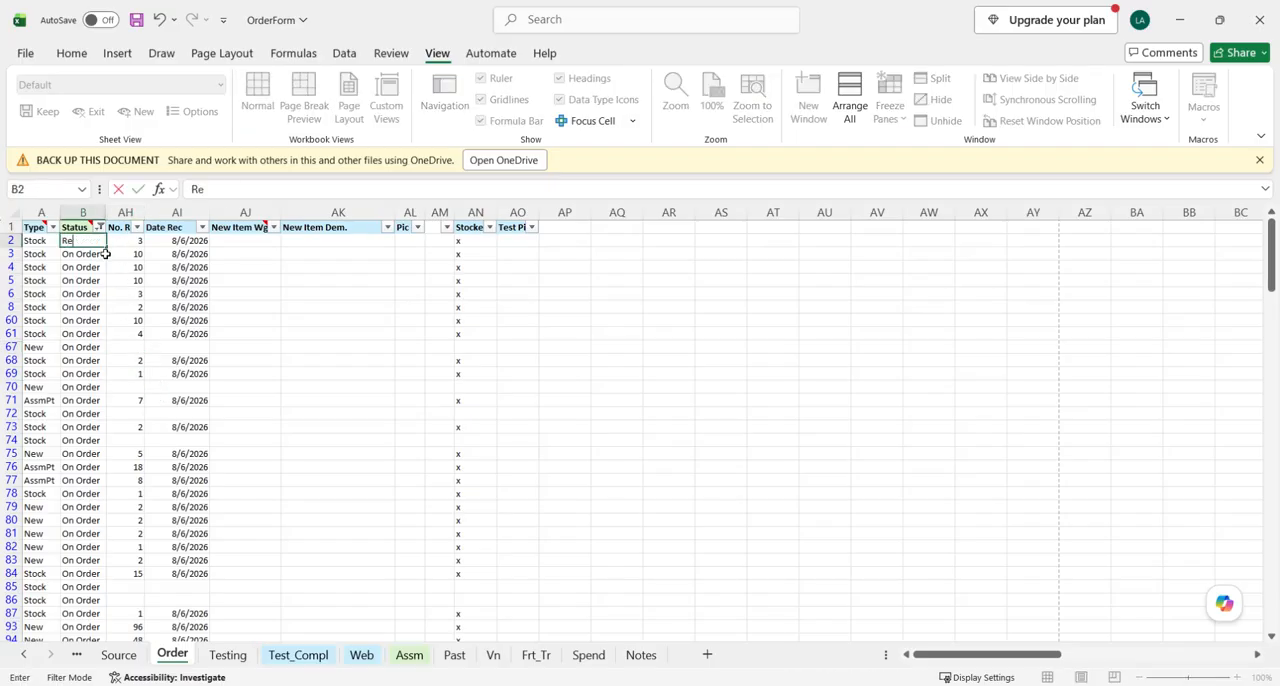
type("ceived")
key("Return")
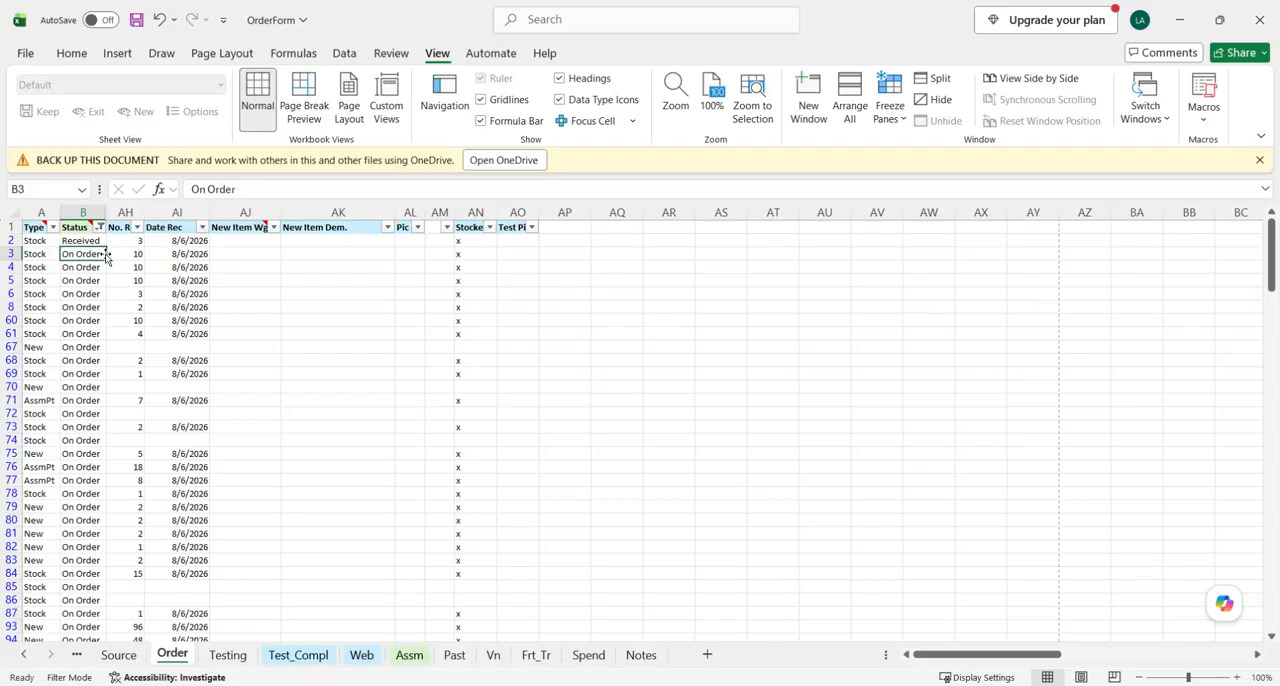
- Copy the Received status from row 2 to rows 3 to 8, 60 and 61
left_click(95, 242)
key("ctrl+c")
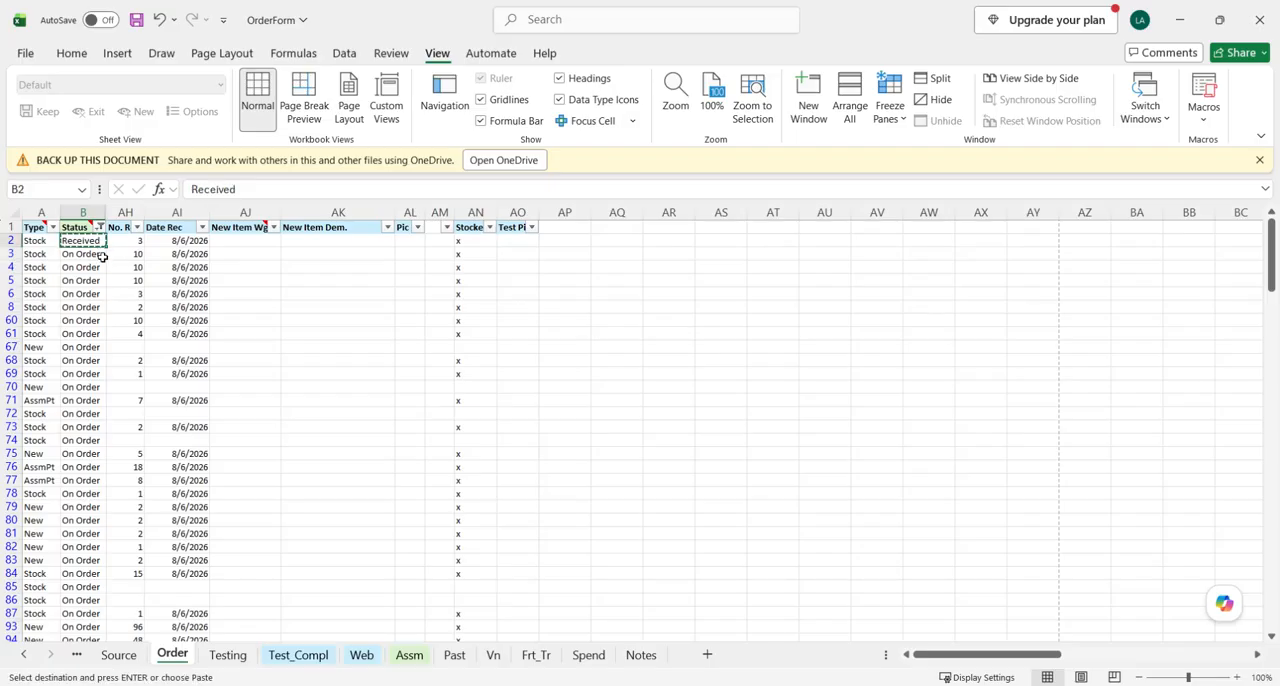
left_click_drag(90, 254, 87, 372)
key("ctrl+v")
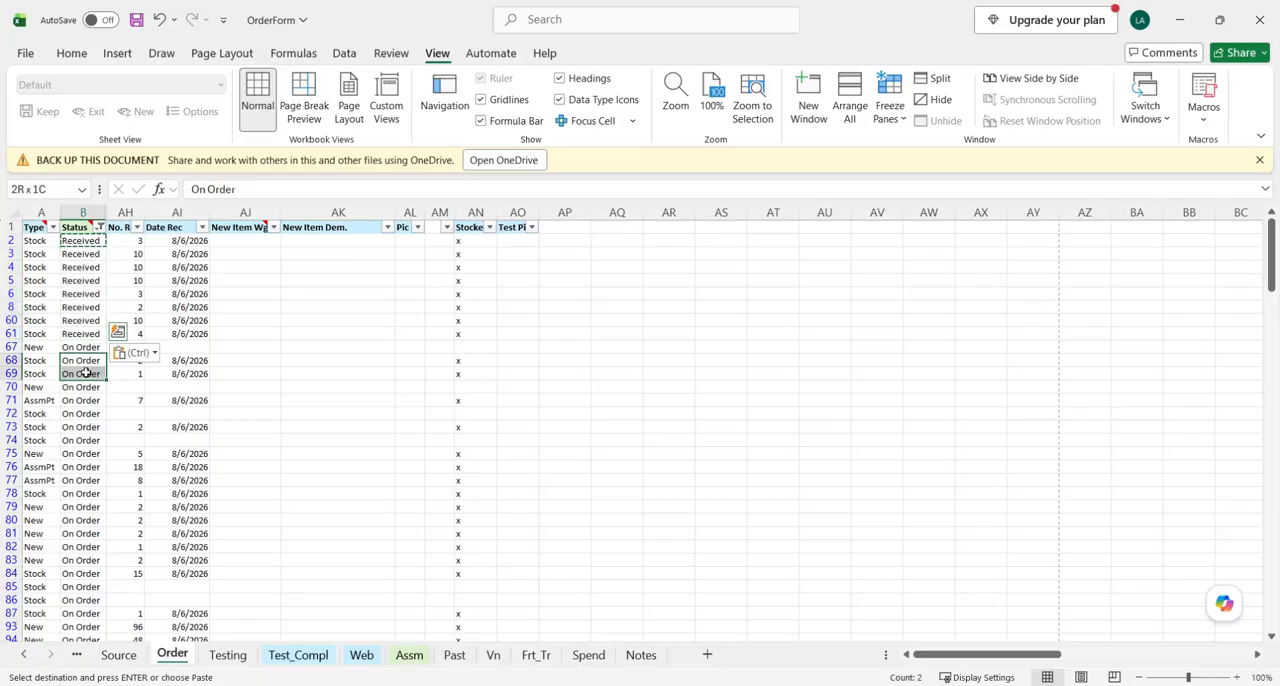
- Paste the Received status into rows 68, 69, 71 and 73, skipping the items without a received quantity
key("ctrl+v")
left_click(88, 401)
key("ctrl+v")
left_click(86, 427)
key("ctrl+v")
- Paste the Received status into the consecutive received items in rows 75 to 84
scroll(95, 437, "down", 1)
scroll(96, 437, "down", 2)
left_click_drag(77, 376, 80, 492)
key("ctrl+v")
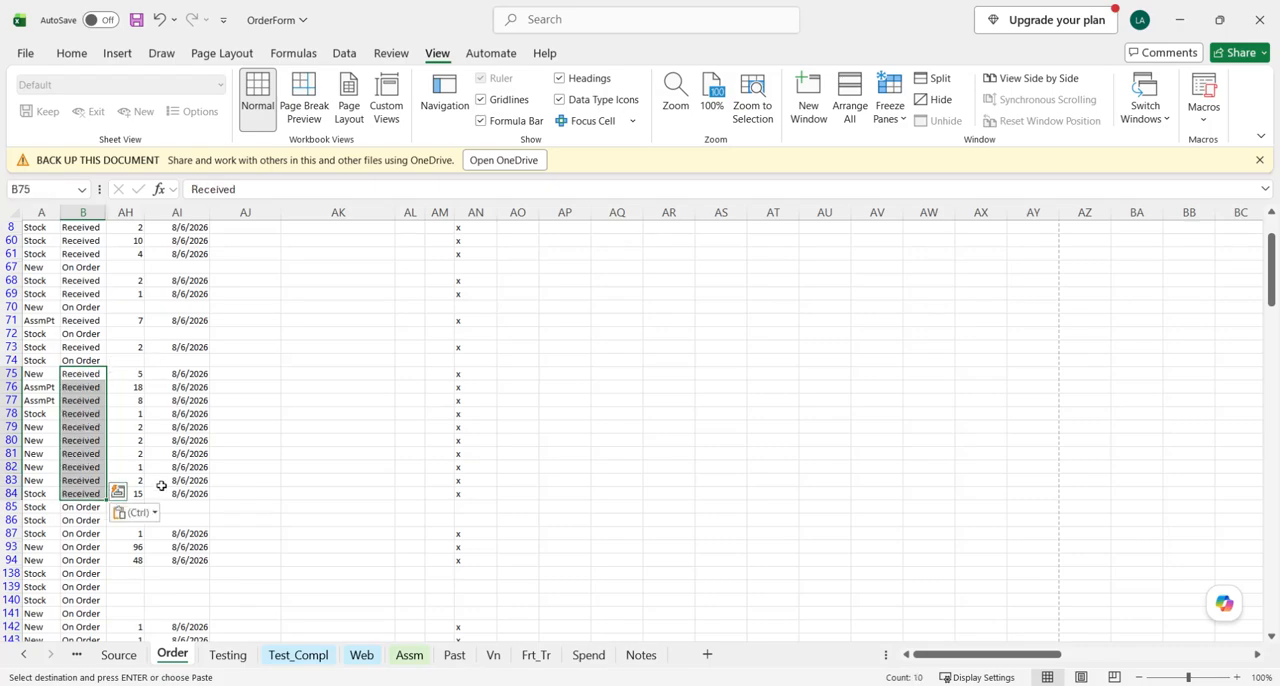
- Paste the Received status into rows 87, 93, 94 and 142 to 147, skipping the unreceived rows
scroll(161, 485, "down", 3)
left_click_drag(83, 413, 85, 491)
key("ctrl+v")
scroll(90, 440, "down", 2)
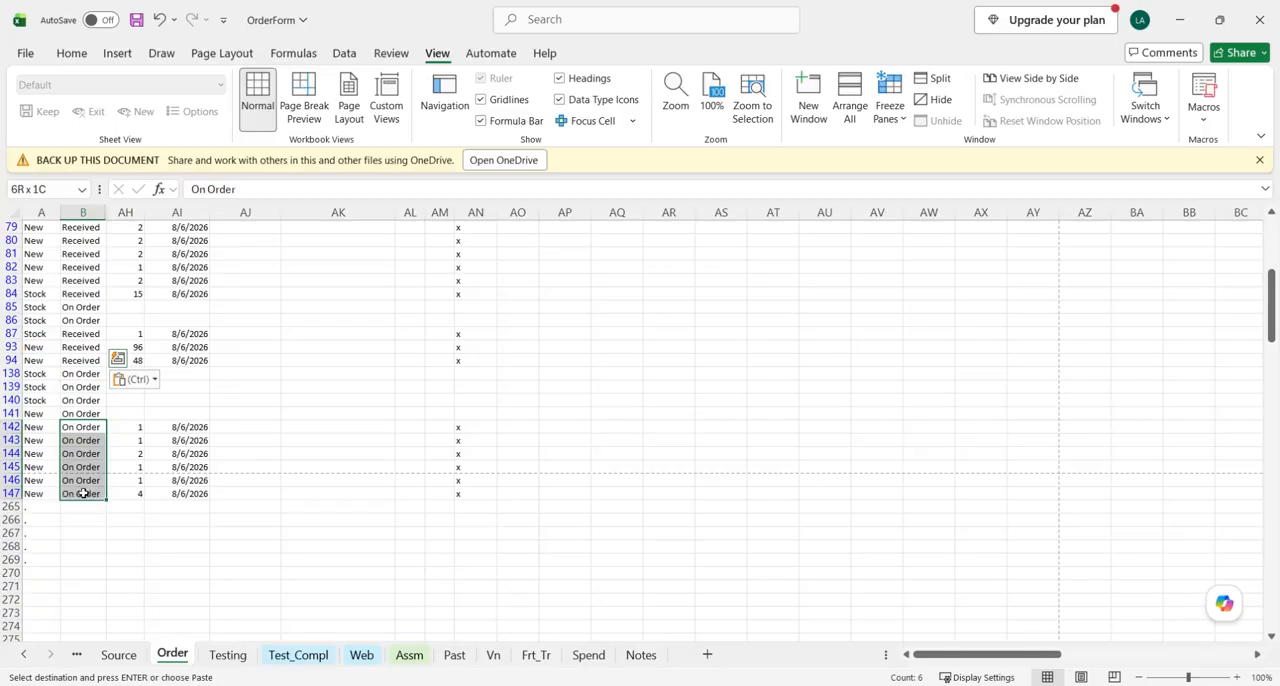
key("ctrl+v")
key("Escape")
left_click(214, 494)
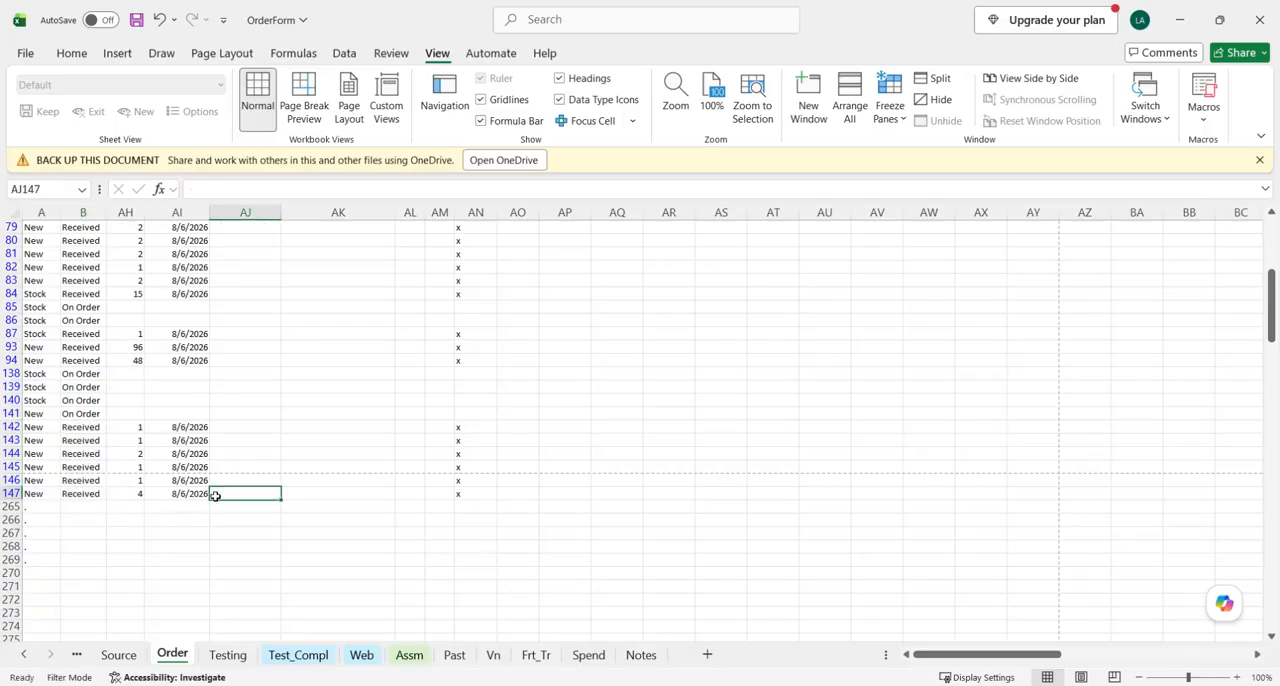
- Check the Status column against the No. Rec entries from the last item back up to row 2
scroll(160, 512, "up", 1)
scroll(177, 514, "up", 1)
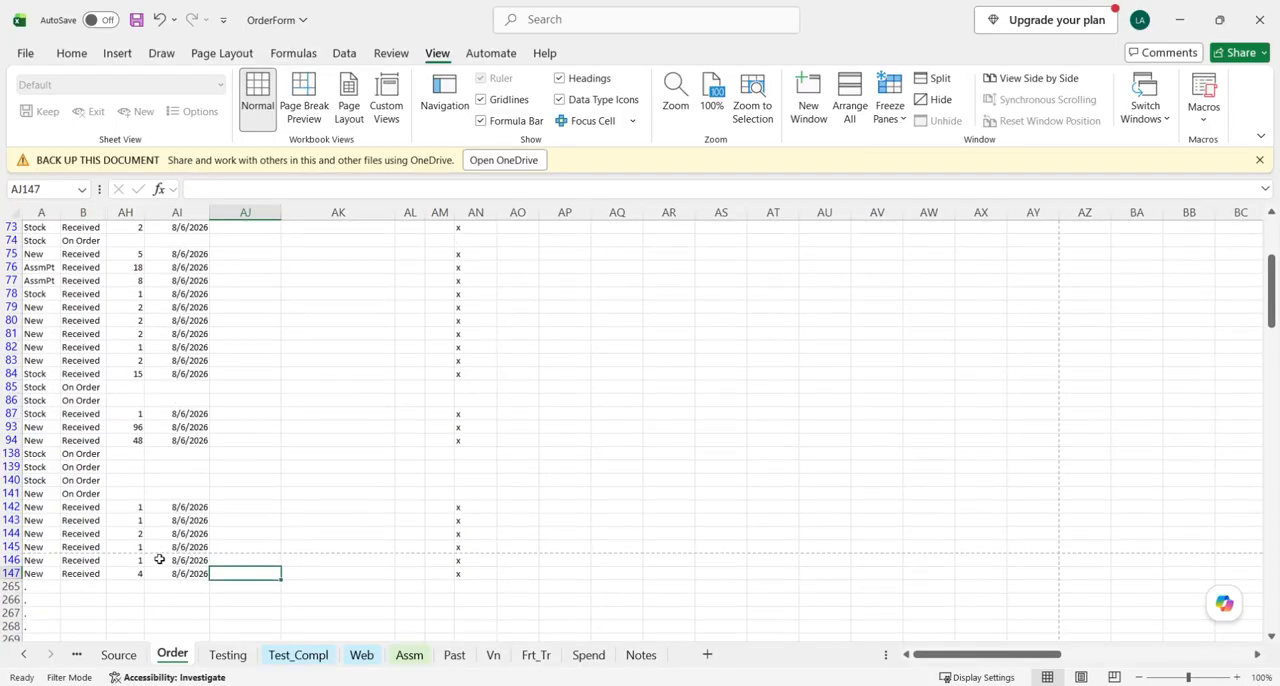
scroll(133, 493, "up", 1)
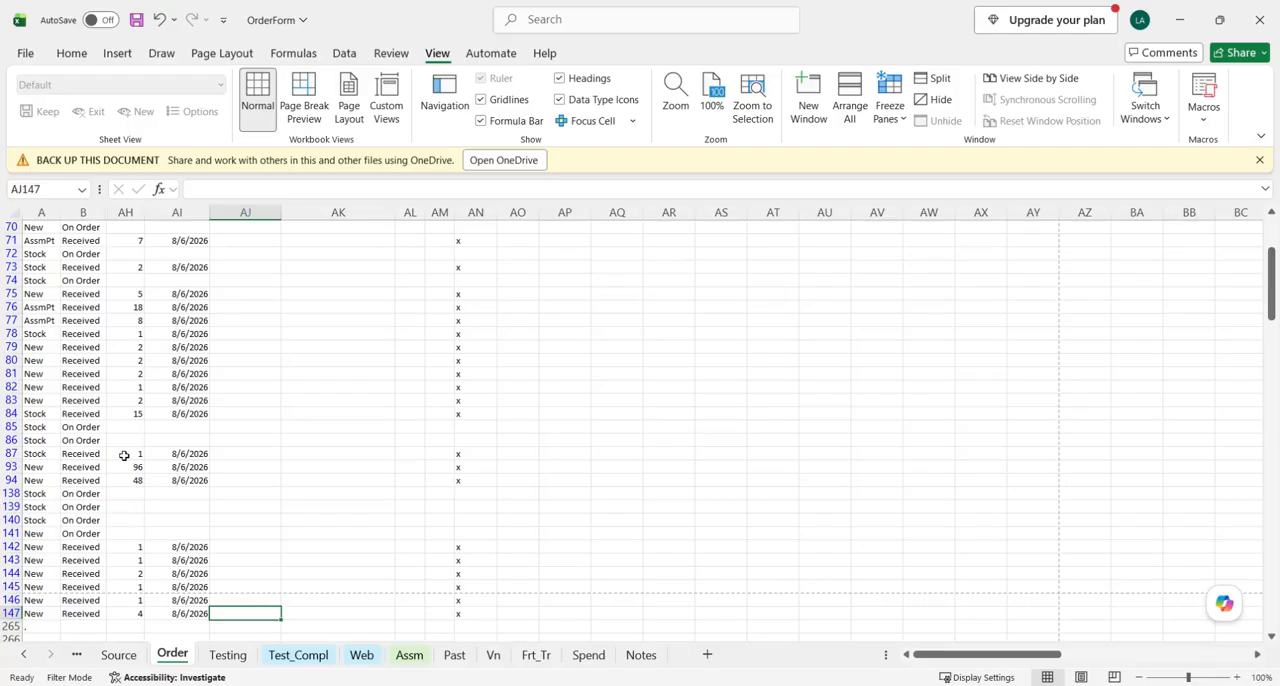
scroll(125, 450, "up", 1)
scroll(112, 432, "up", 1)
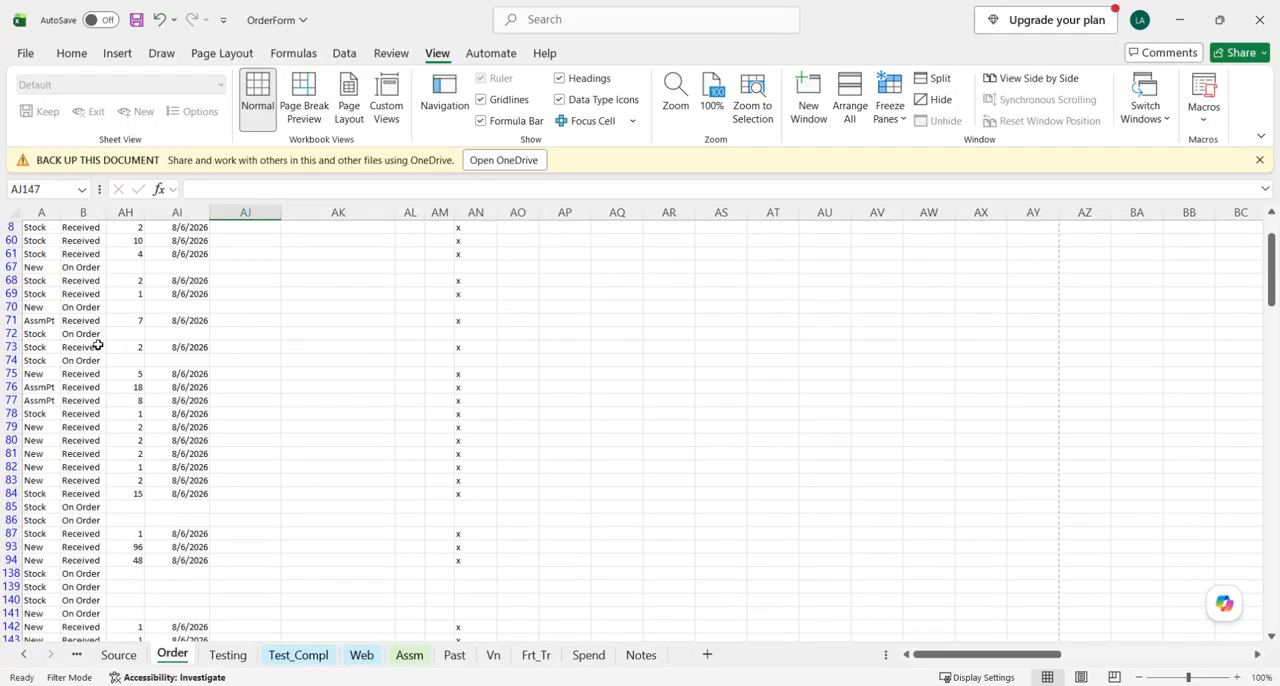
scroll(120, 344, "up", 2)
scroll(143, 350, "up", 1)
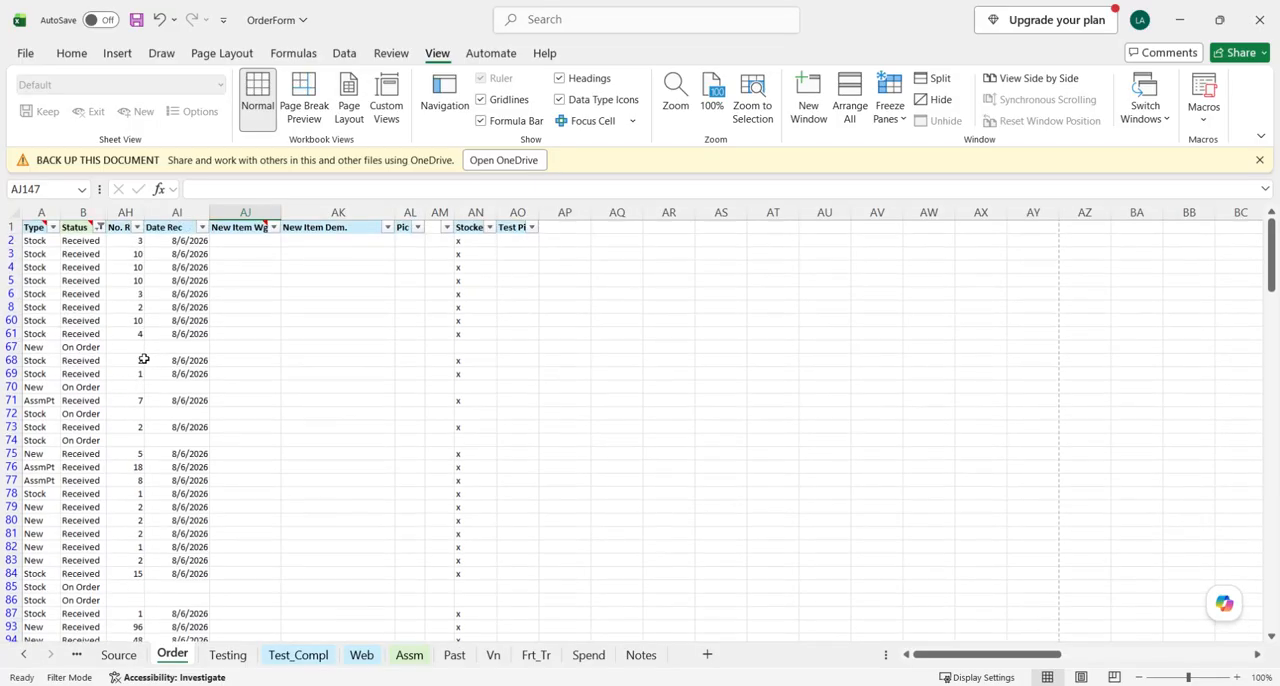
- Unhide all hidden columns on the Order sheet
left_click(19, 214)
right_click(55, 214)
left_click(100, 528)
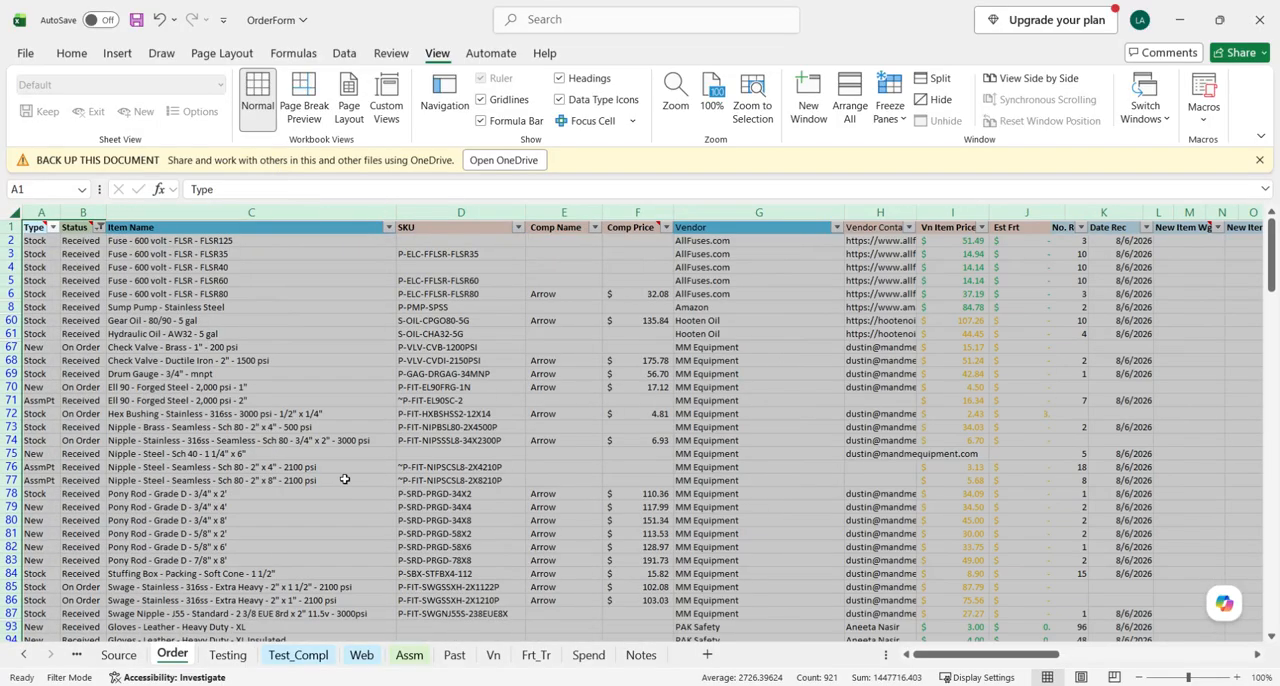
left_click(405, 400)
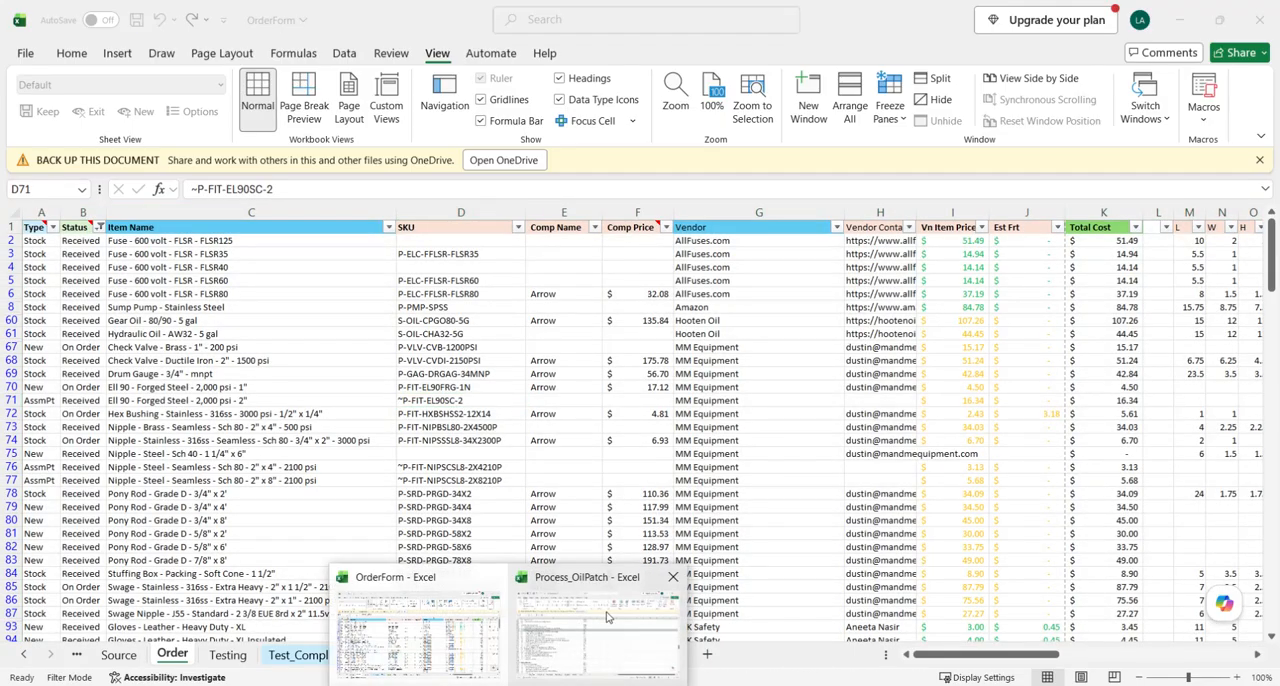
- Switch to the Process_OilPatch workbook and read instructions c34 to c42 on items received short of the Stock Order number
left_click(604, 617)
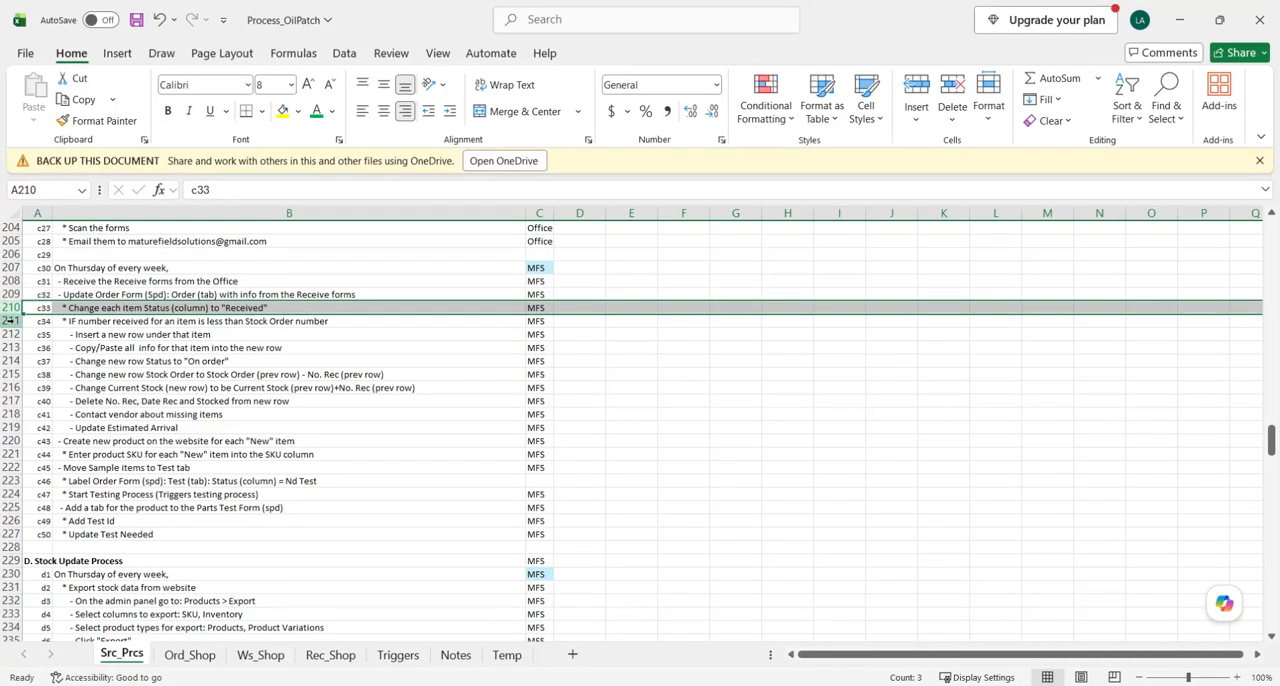
left_click(11, 321)
left_click_drag(11, 325, 11, 428)
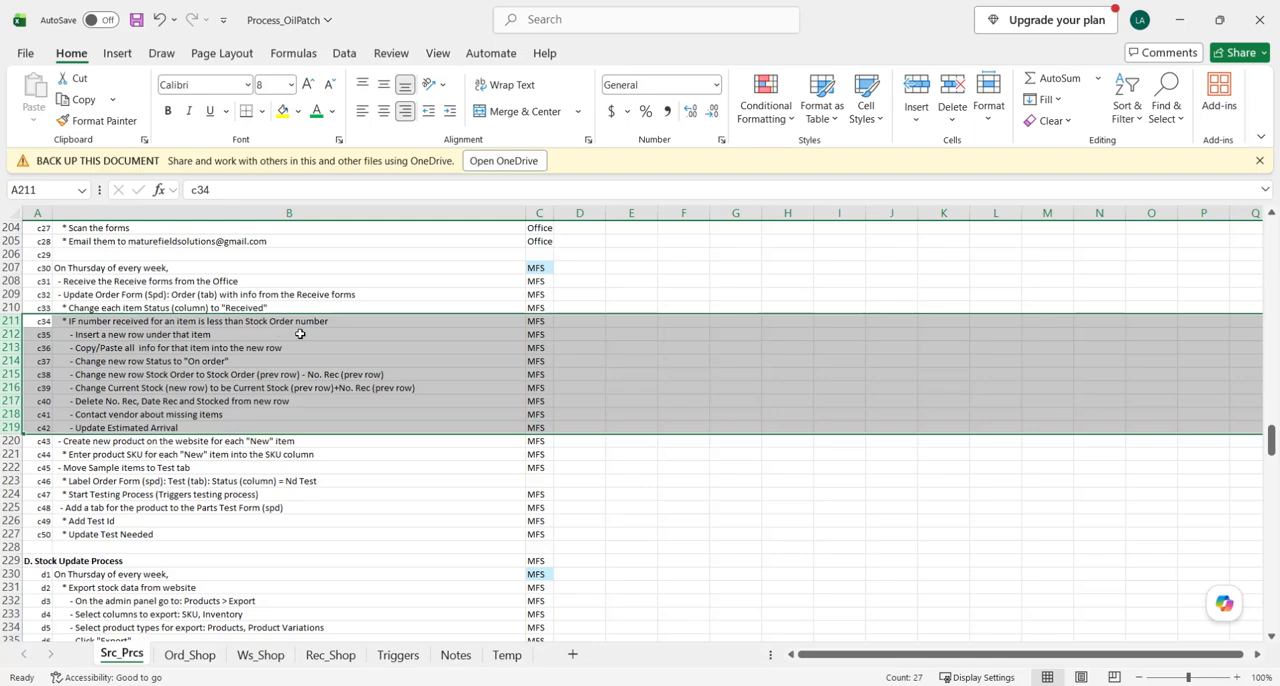
left_click(225, 424)
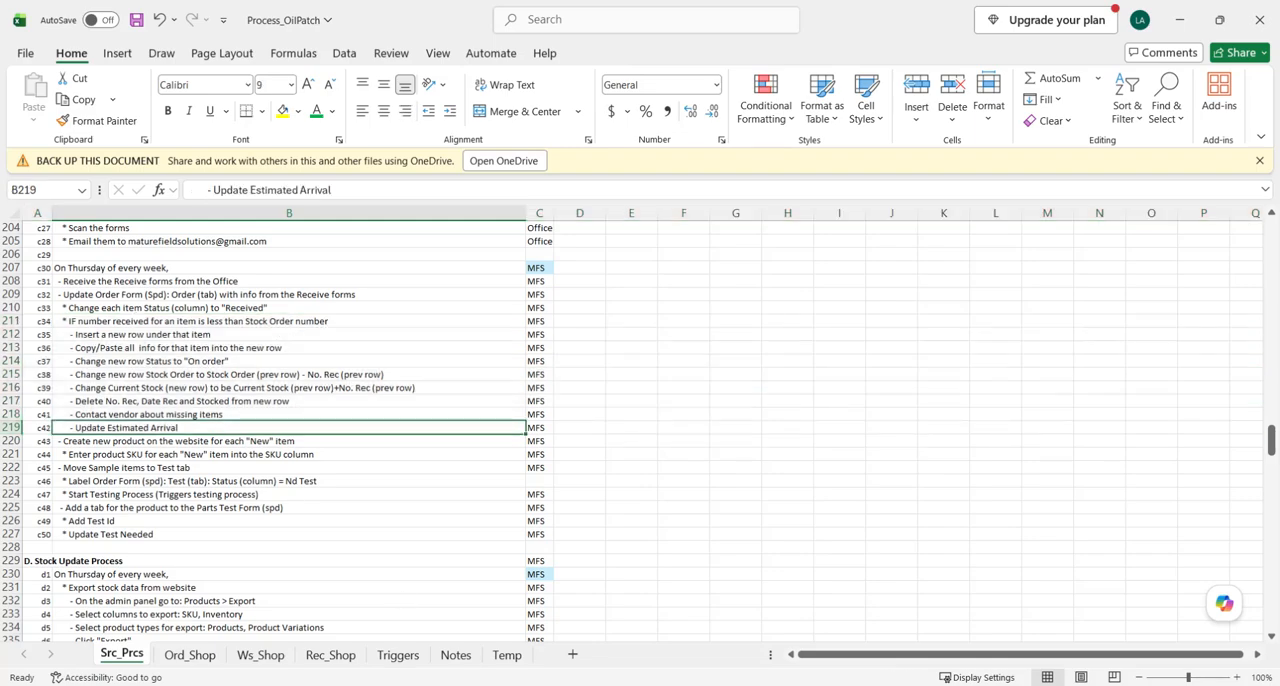
- Return to the OrderForm workbook and compare the No. Rec column with the Stock Order column
left_click(392, 626)
scroll(1088, 380, "right", 5)
scroll(977, 396, "right", 6)
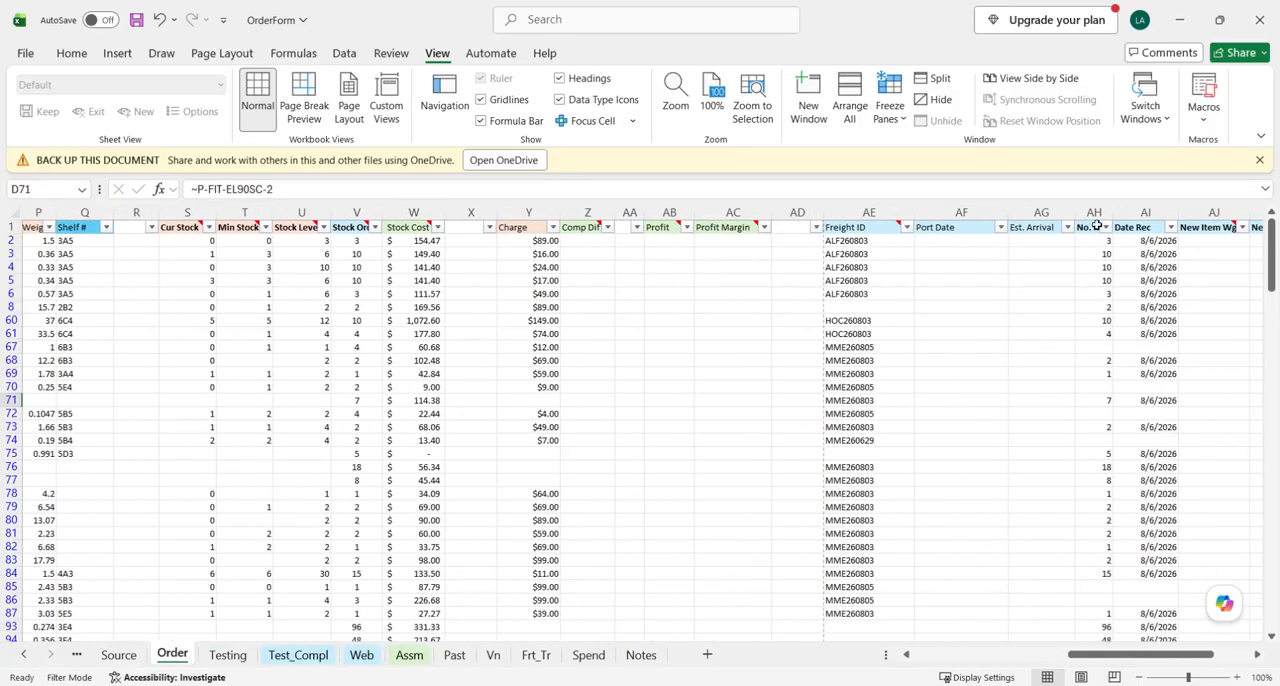
left_click(1094, 212)
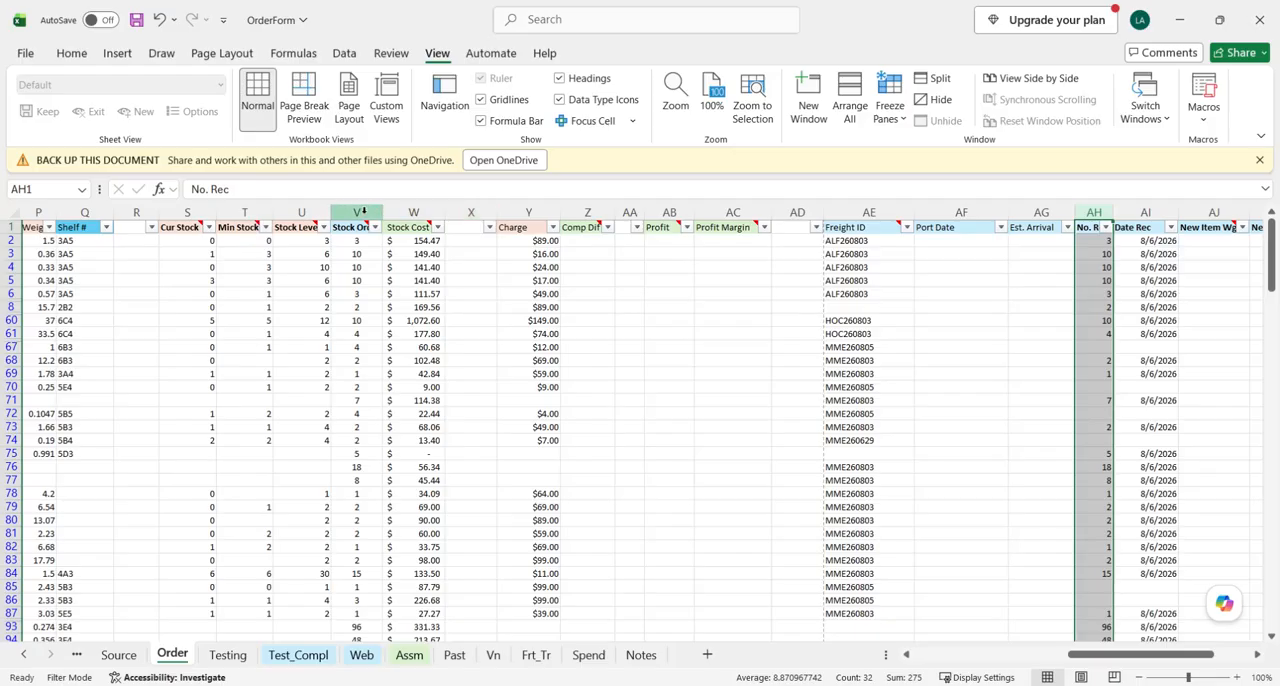
left_click(364, 212)
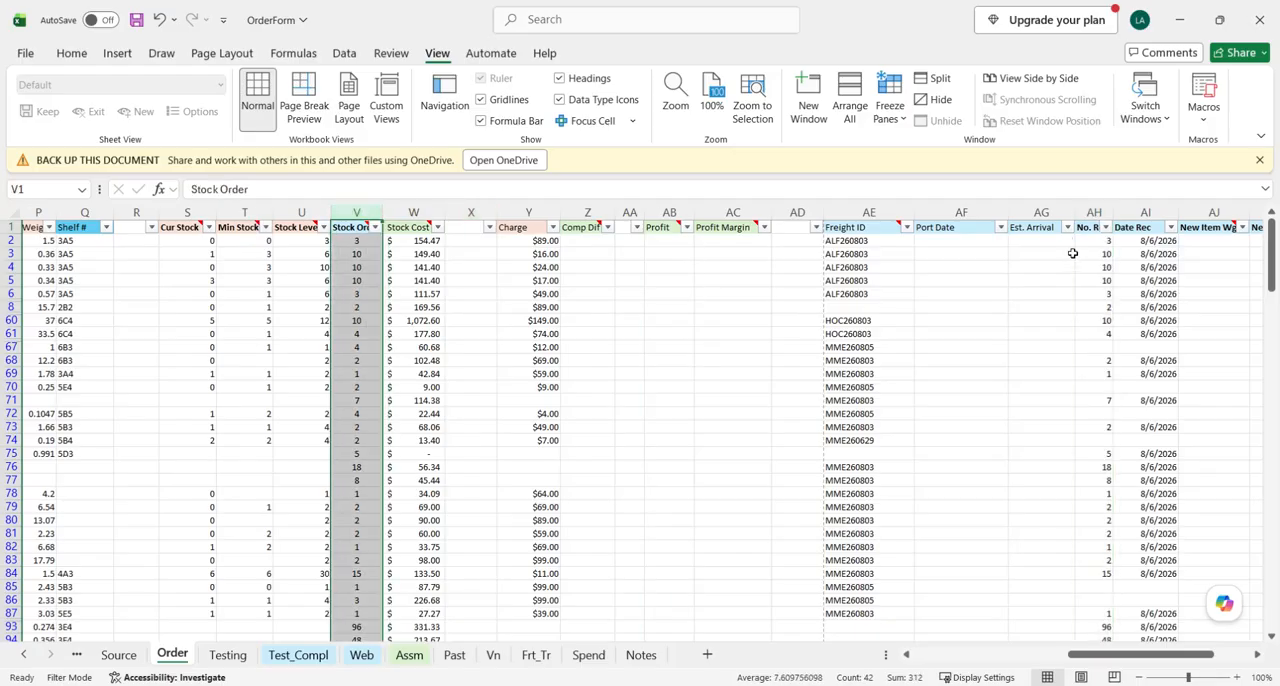
left_click(1095, 212)
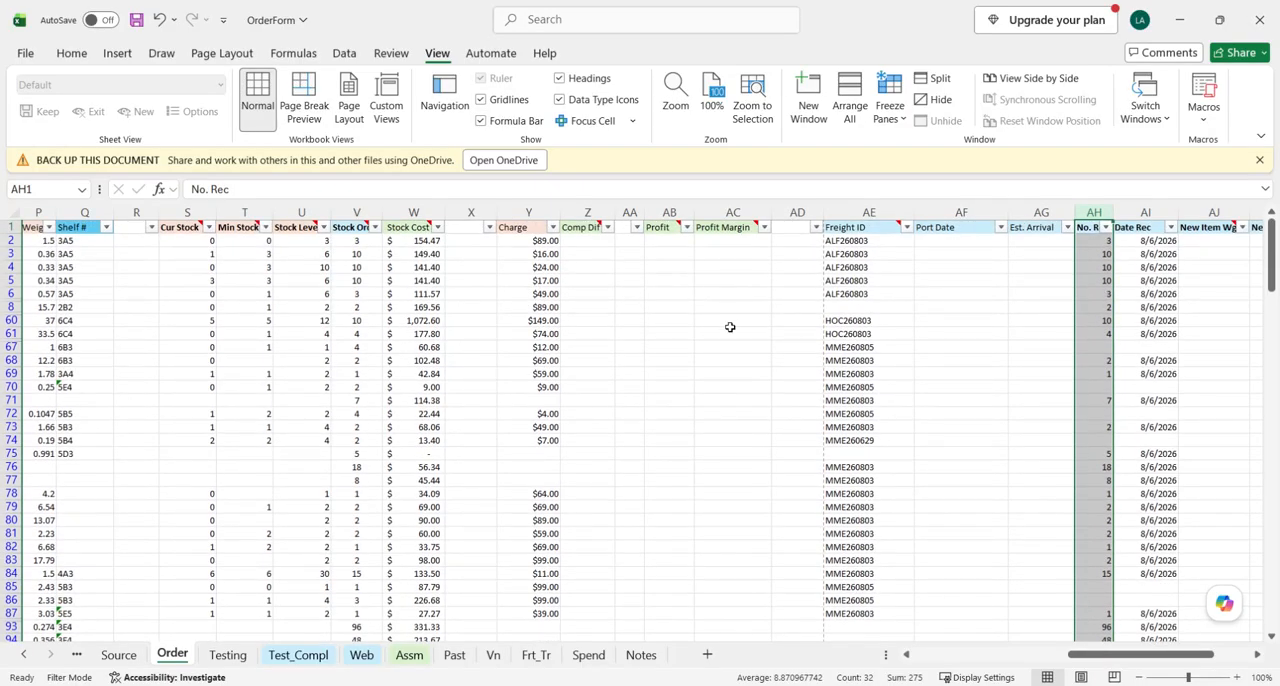
- Filter the Order sheet's Status column to show only Received items
scroll(620, 330, "left", 3)
scroll(226, 330, "left", 8)
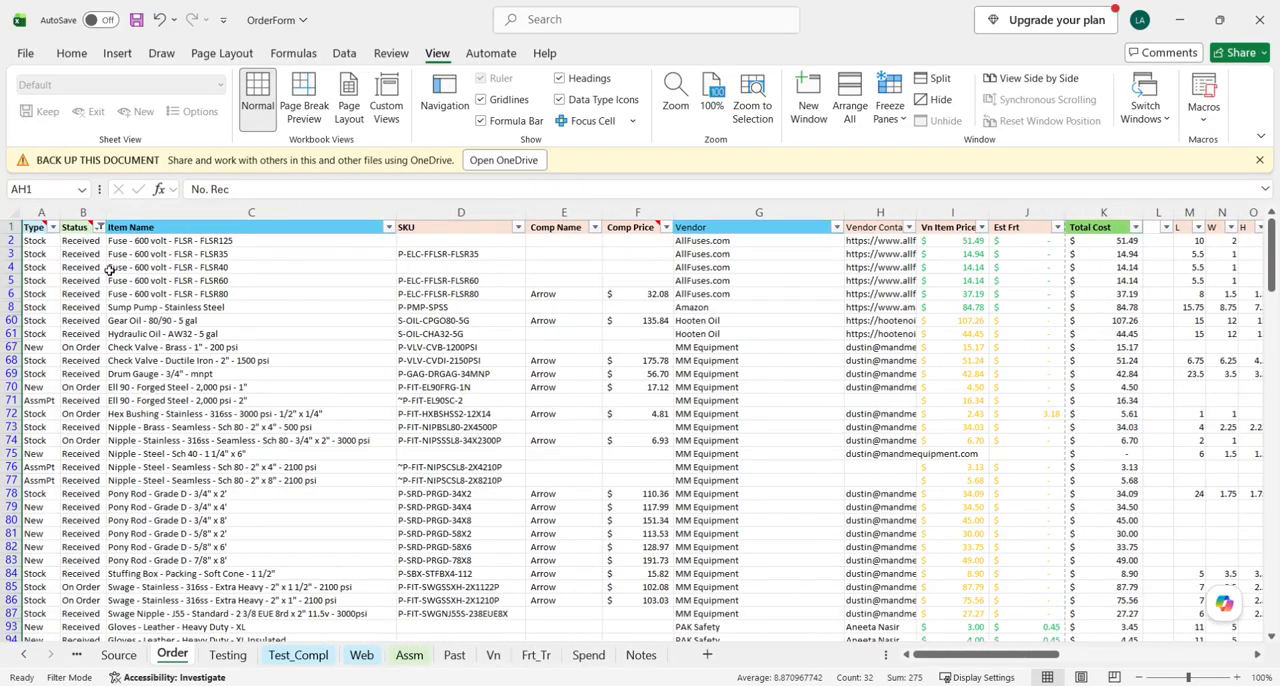
left_click(99, 227)
left_click(66, 500)
left_click(44, 485)
left_click(56, 500)
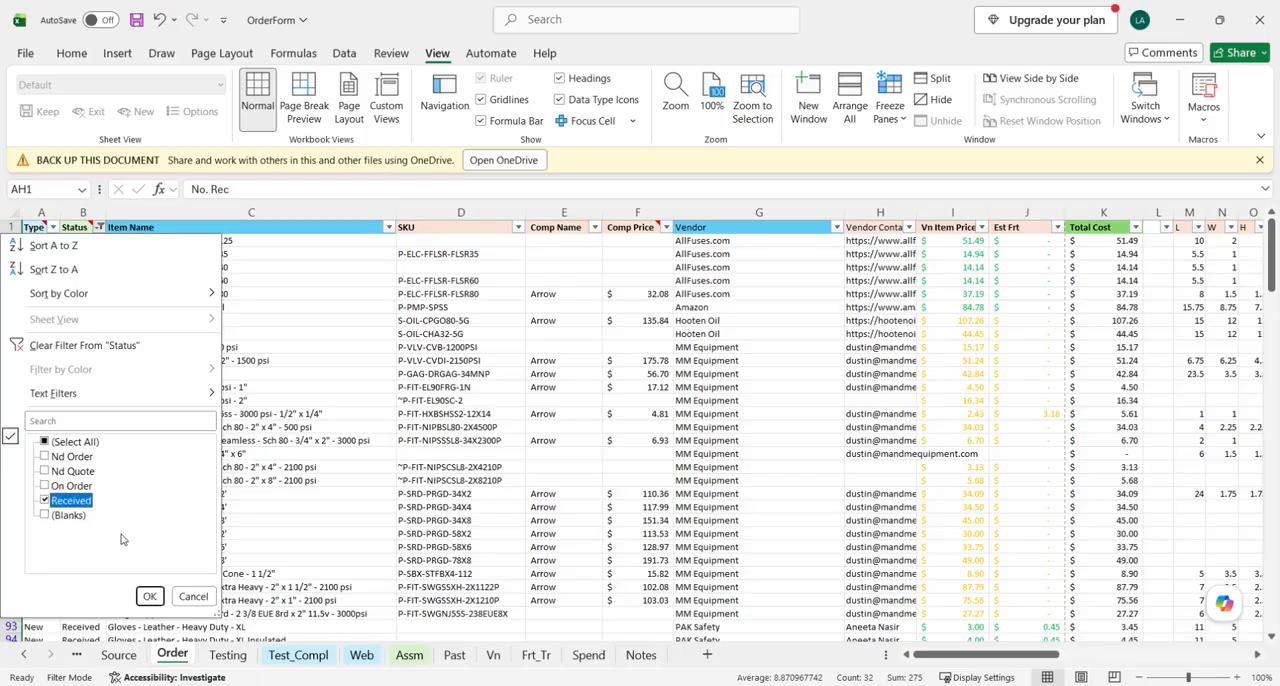
left_click(149, 596)
- Compare the Stock Order and No. Rec columns for the Received items
scroll(463, 374, "right", 8)
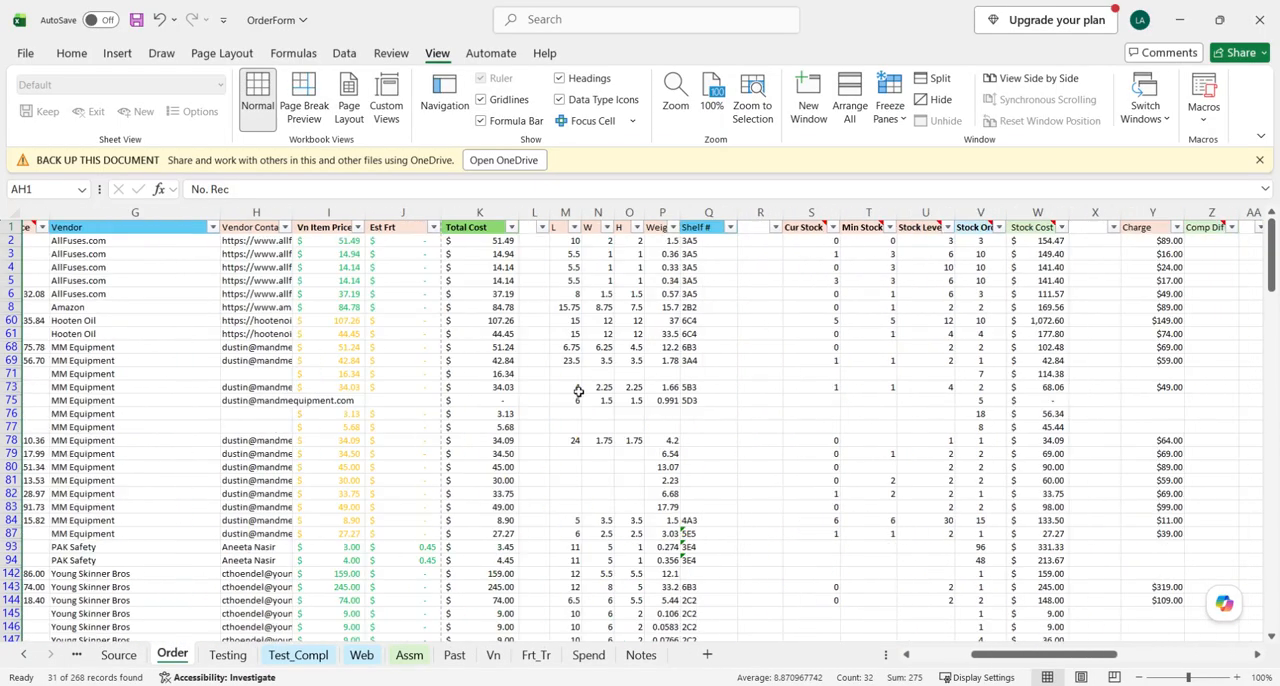
scroll(789, 394, "right", 5)
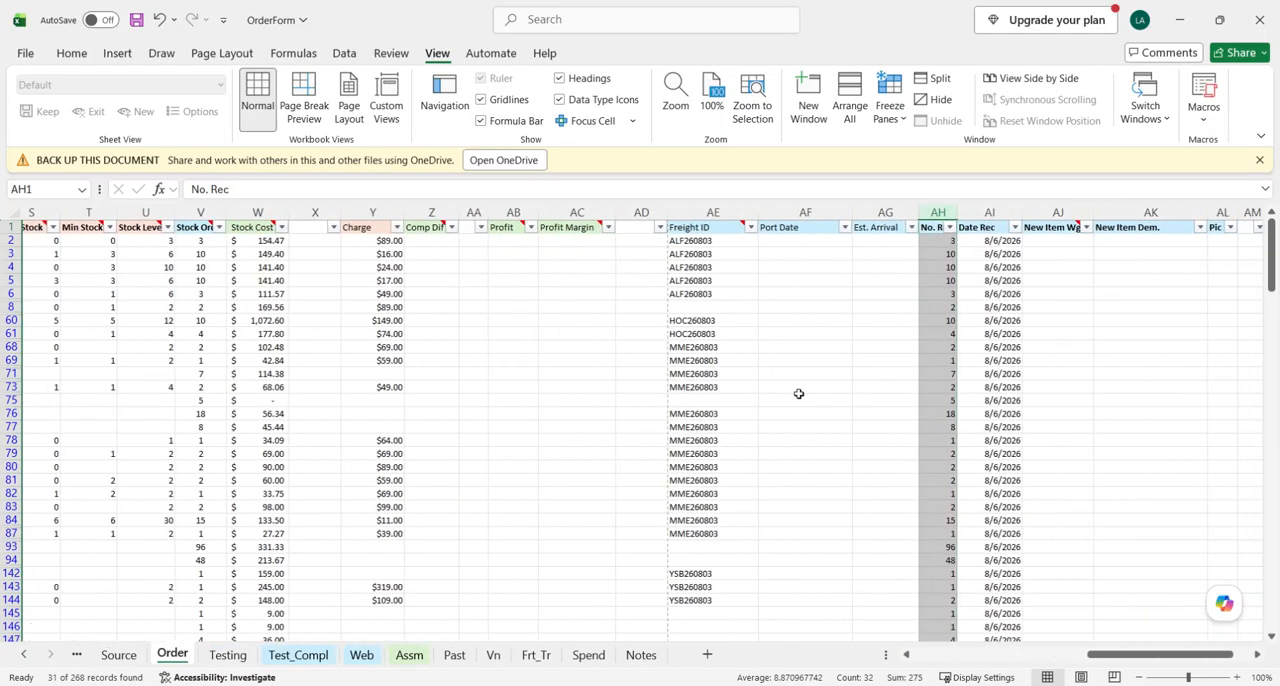
scroll(797, 394, "down", 3)
scroll(797, 394, "up", 3)
left_click(800, 320)
scroll(418, 320, "left", 2)
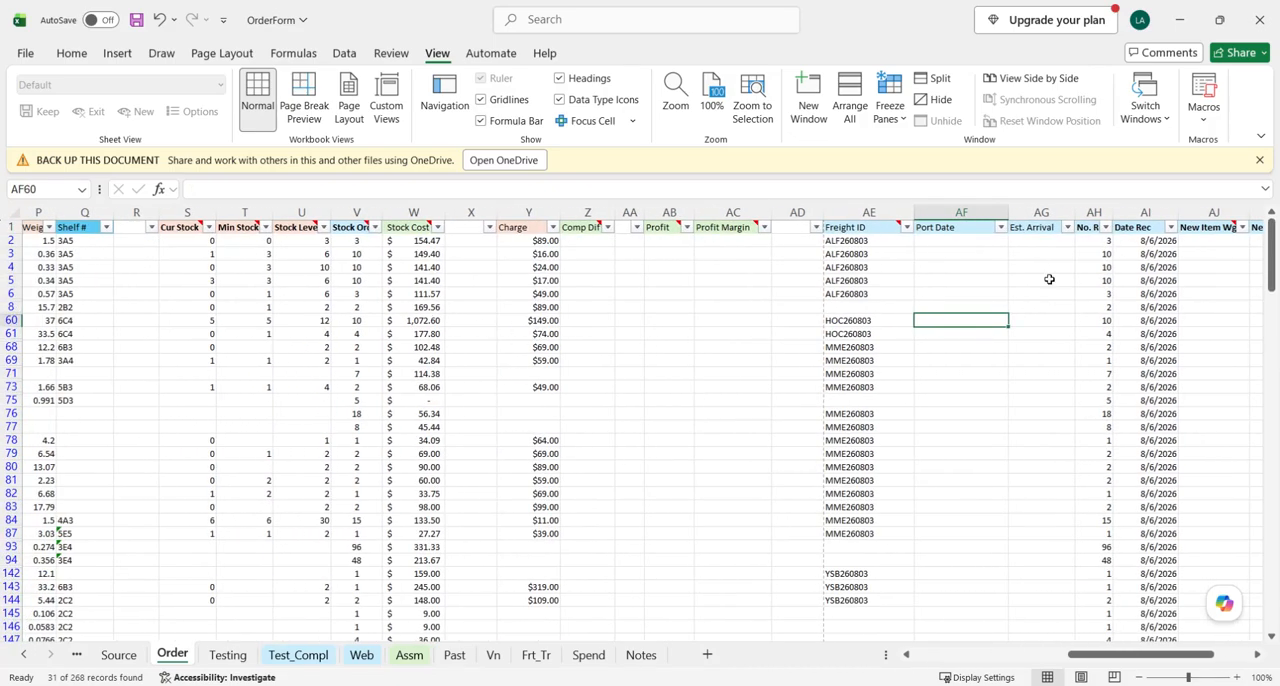
scroll(520, 300, "left", 3)
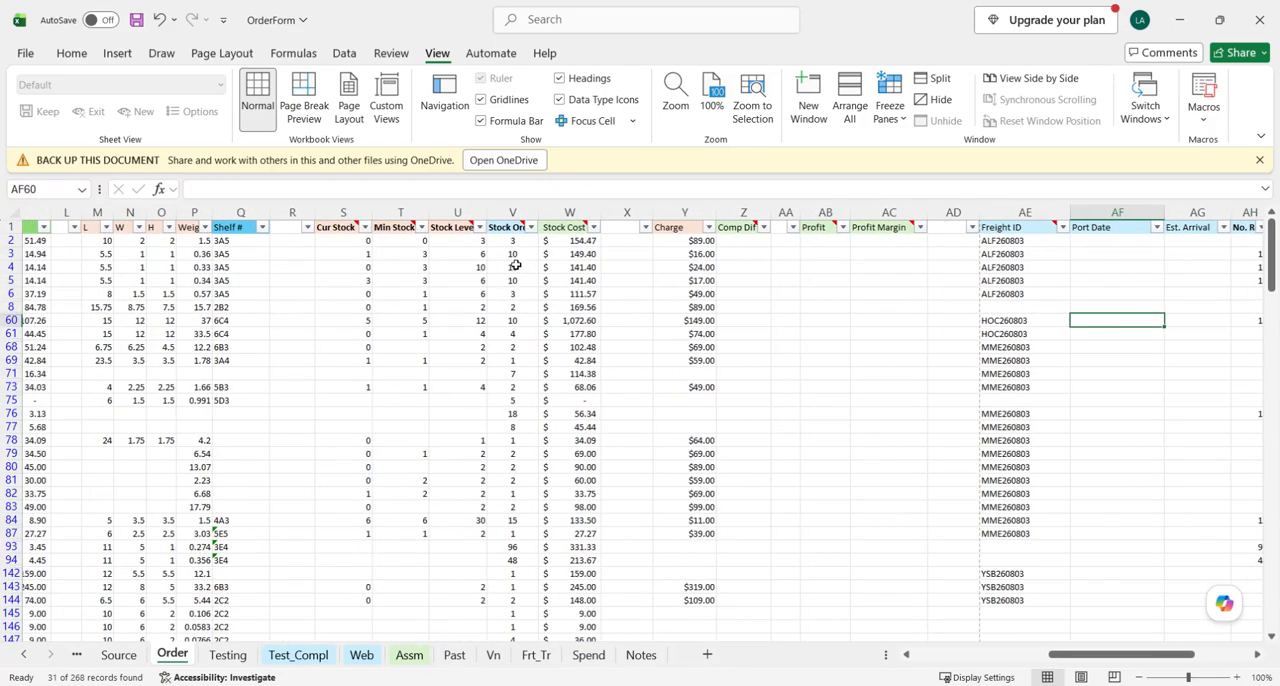
left_click(513, 212)
scroll(751, 248, "right", 3)
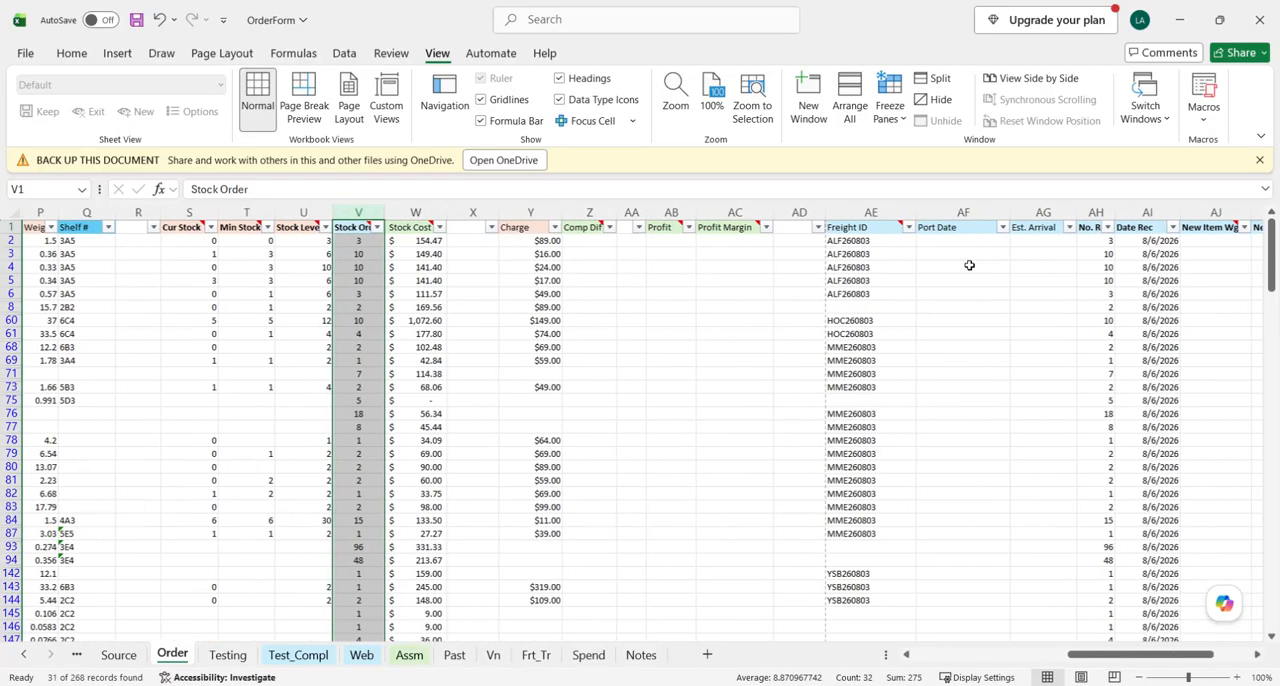
left_click(1094, 212)
left_click(738, 334)
scroll(600, 325, "left", 3)
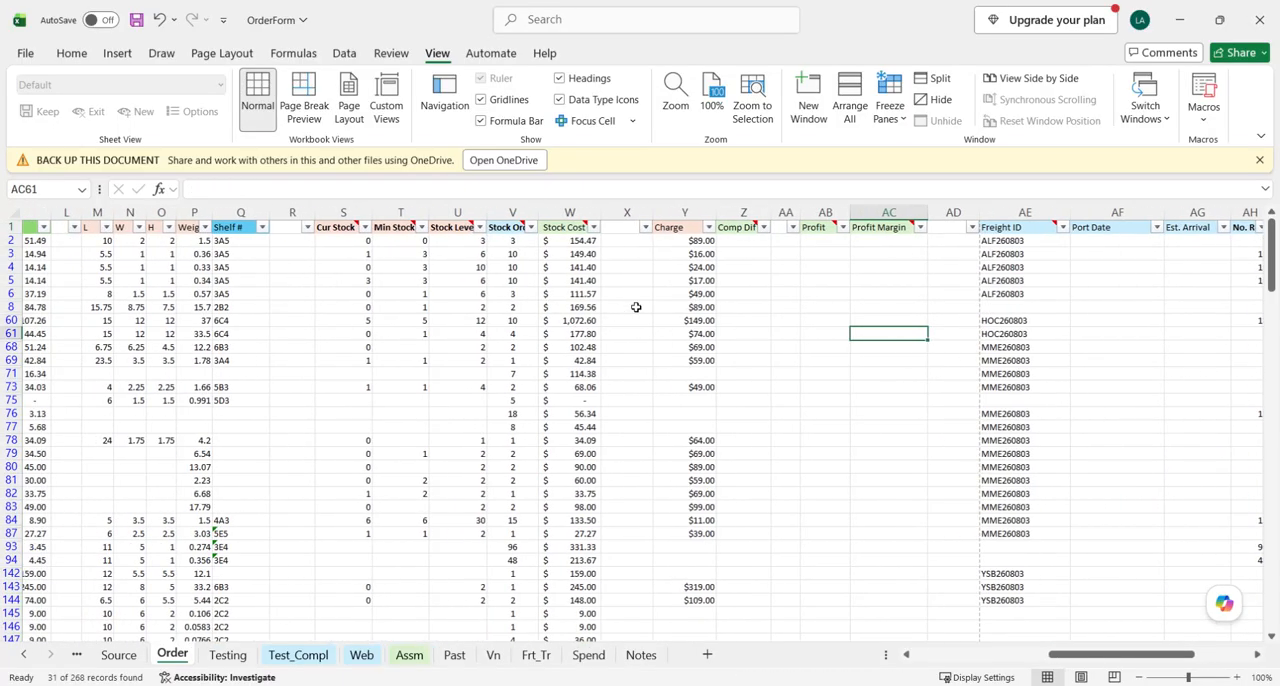
- Look over the blank spacer columns X, AA and AD between Stock Cost and Freight ID for a place to calculate
left_click(626, 241)
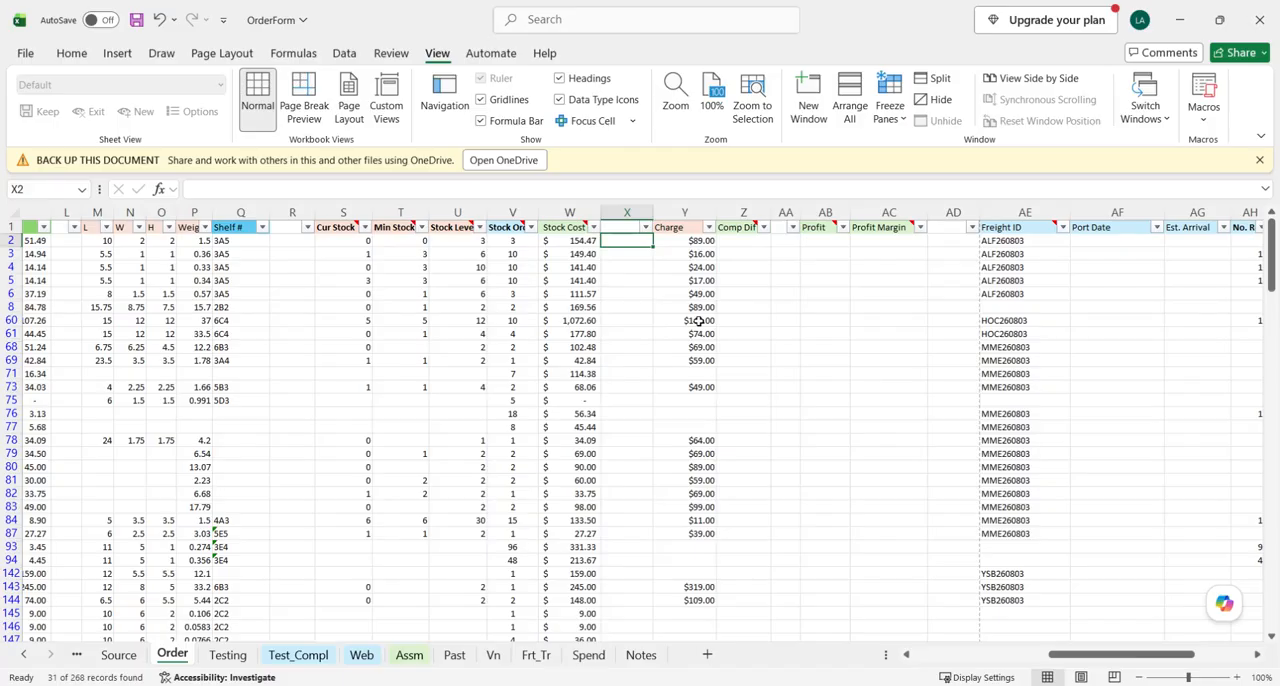
key("Left")
key("Left")
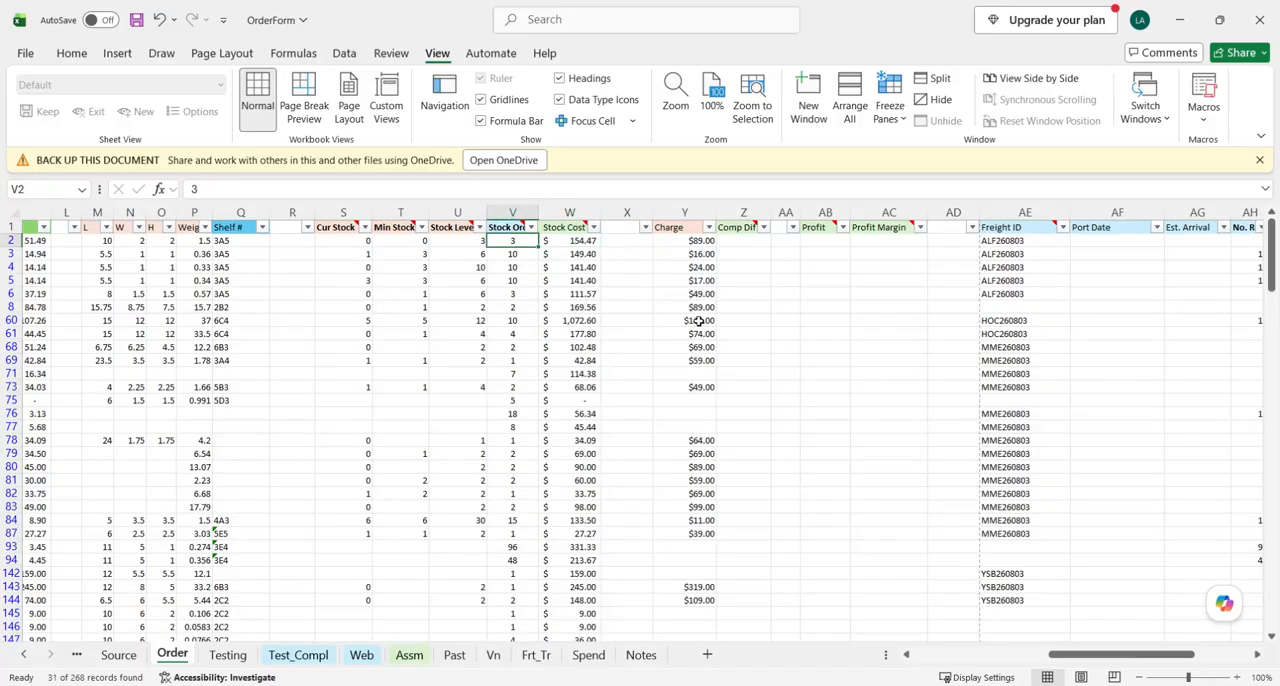
key("Right")
key("Right")
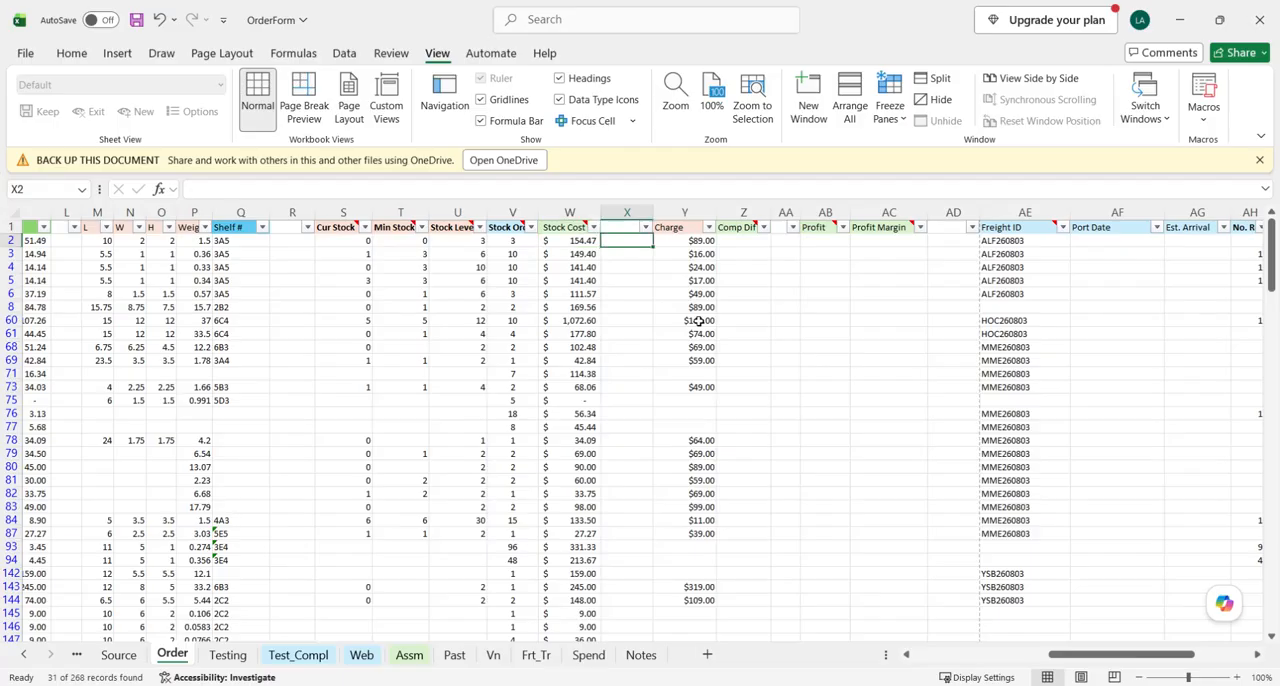
left_click(640, 212)
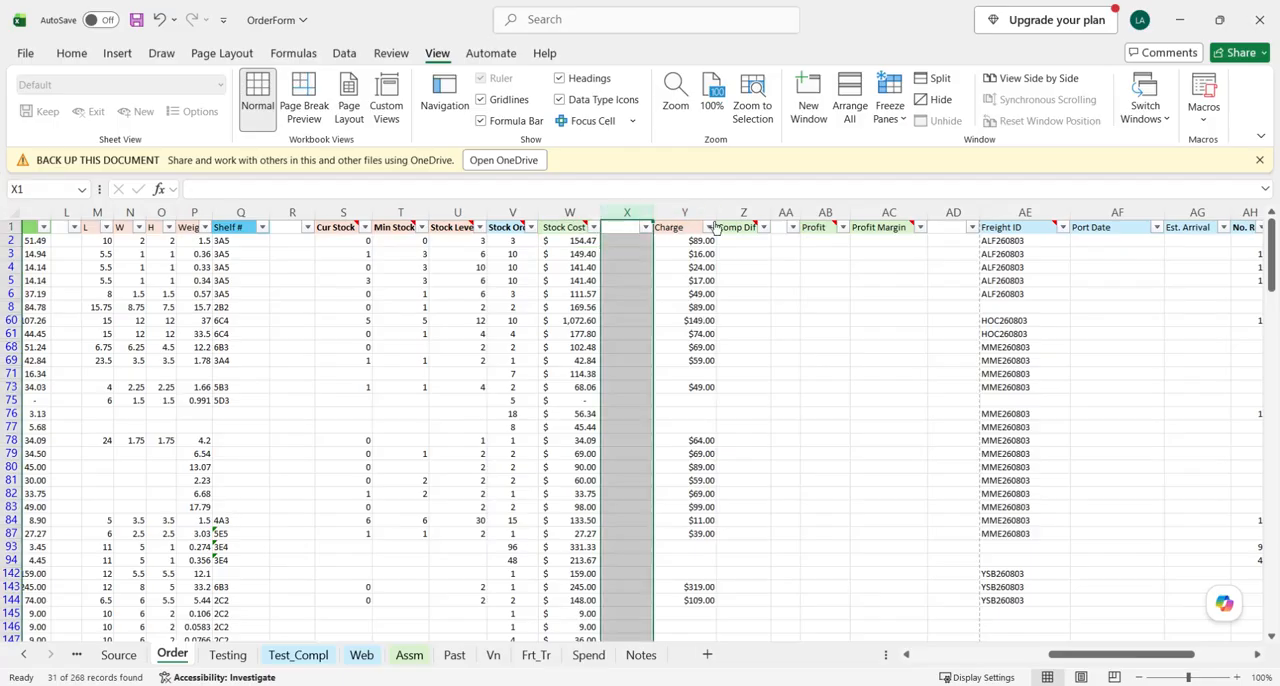
left_click(787, 212)
left_click(953, 212)
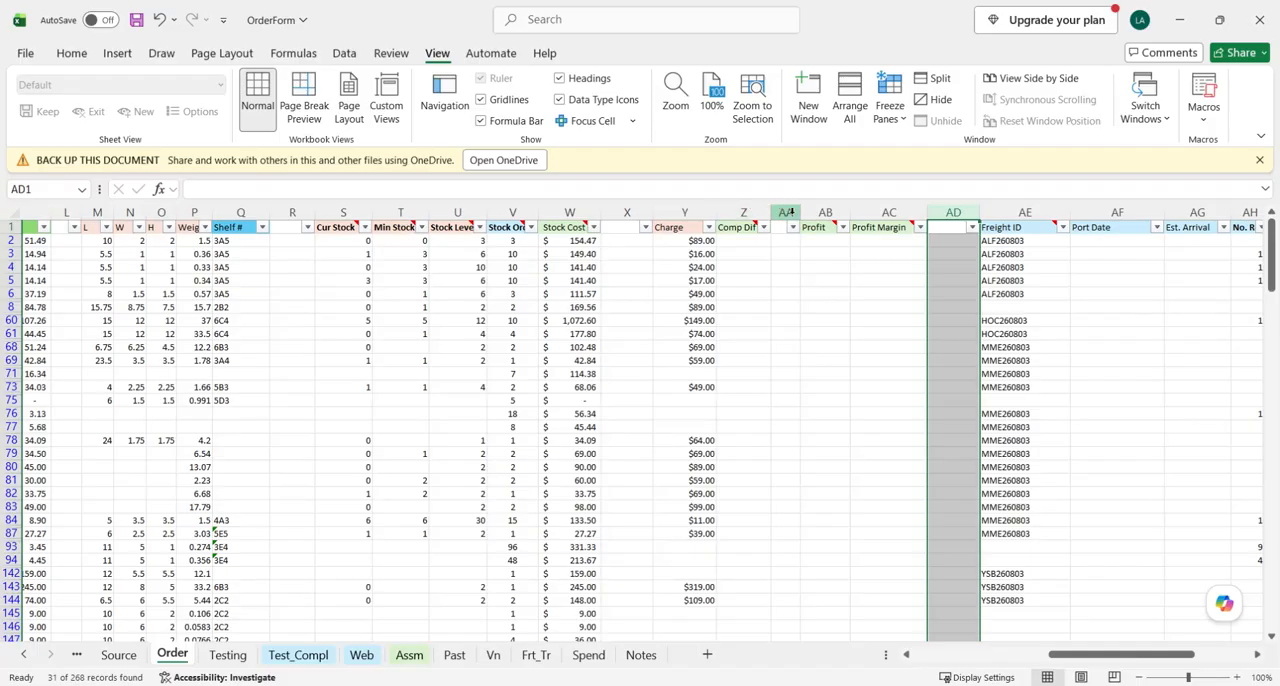
- Enter the formula =V2-AH2 in cell X2 to subtract No. Rec from Stock Order
left_click(613, 244)
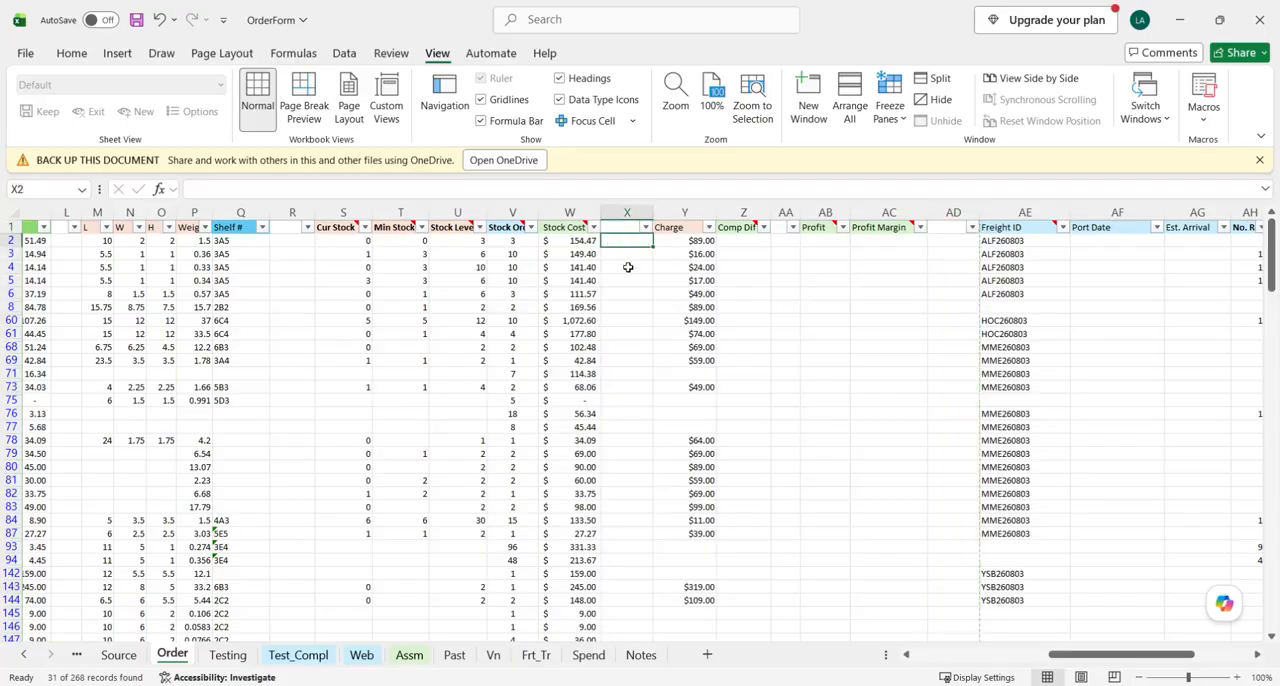
type("=")
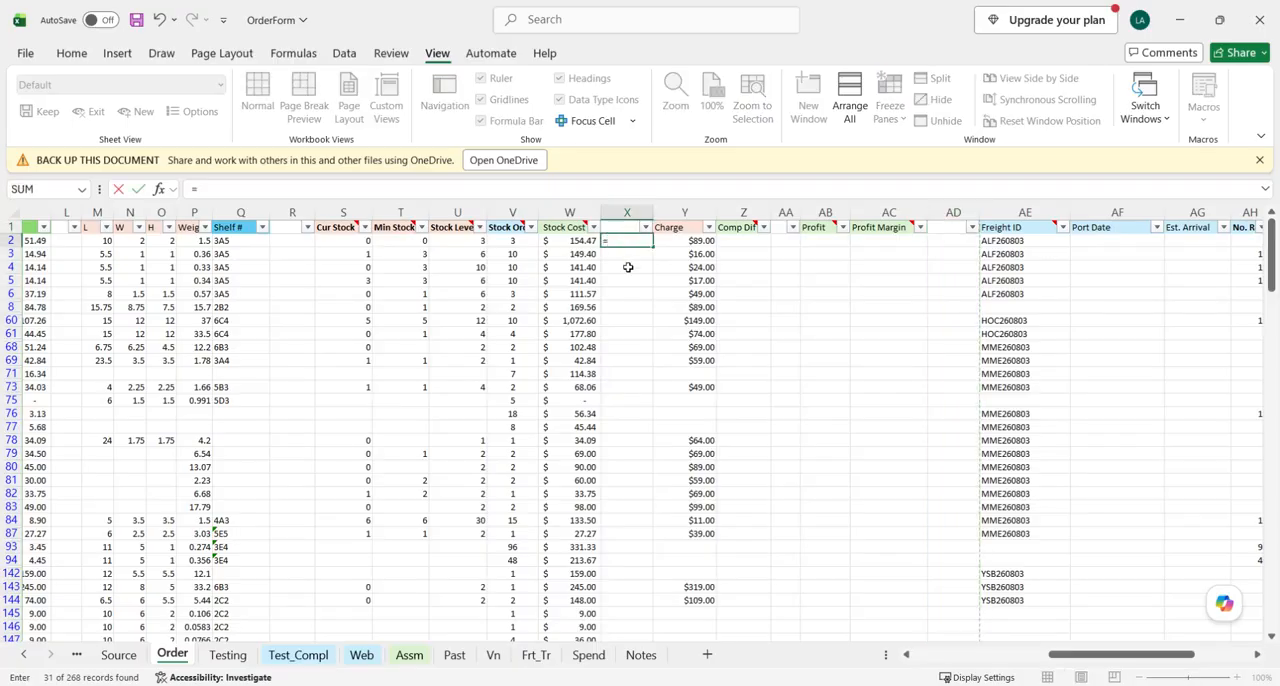
key("Left")
key("Left")
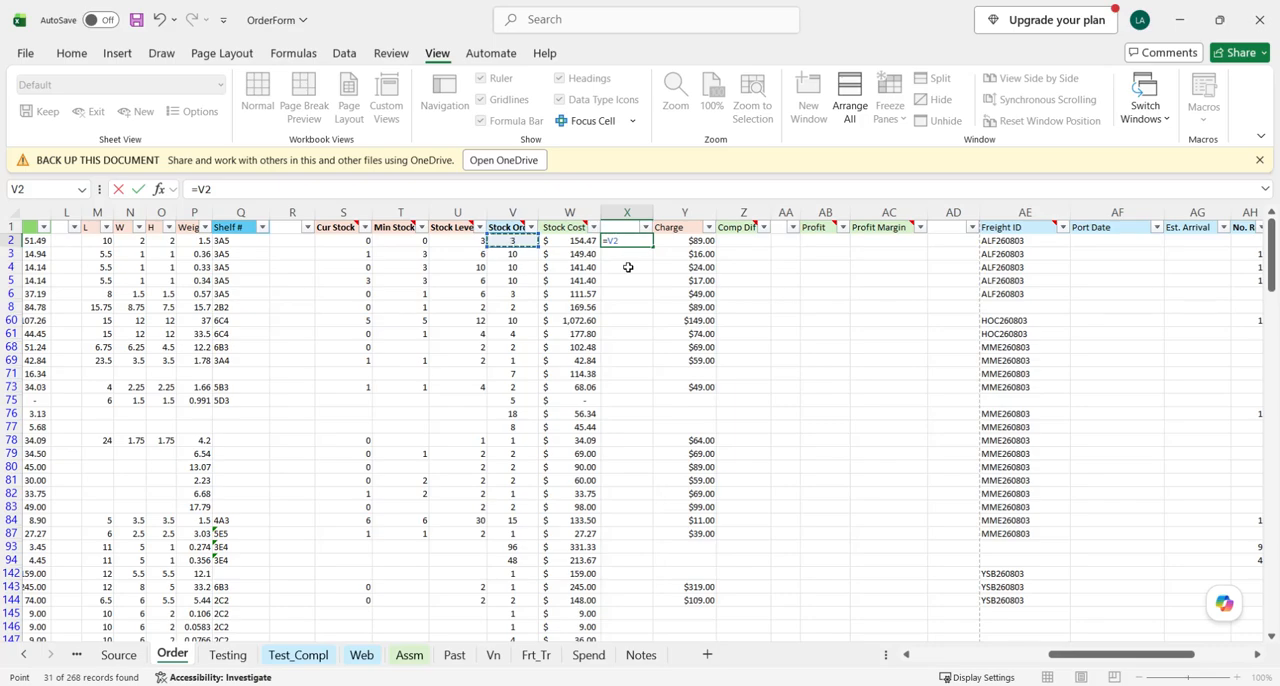
type("-")
key("Right")
key("Right")
key("Right")
key("Right")
key("Right")
key("Right")
key("Right")
key("Right")
key("Right")
key("Right")
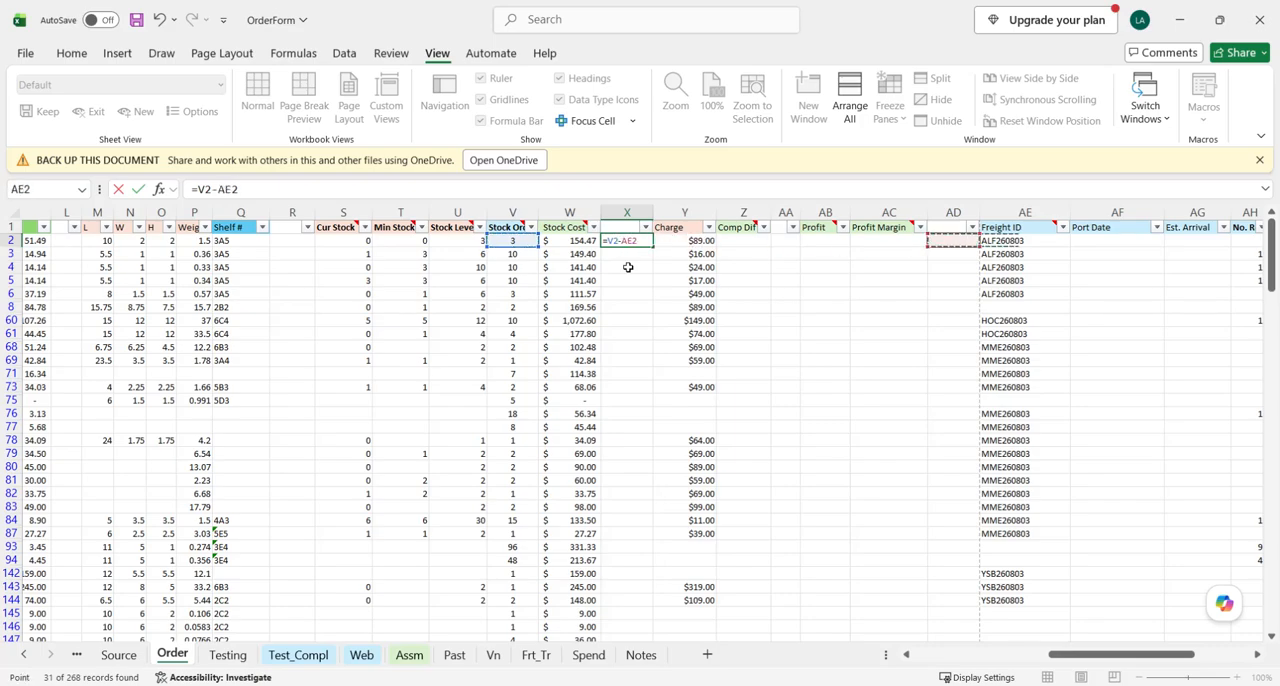
key("Return")
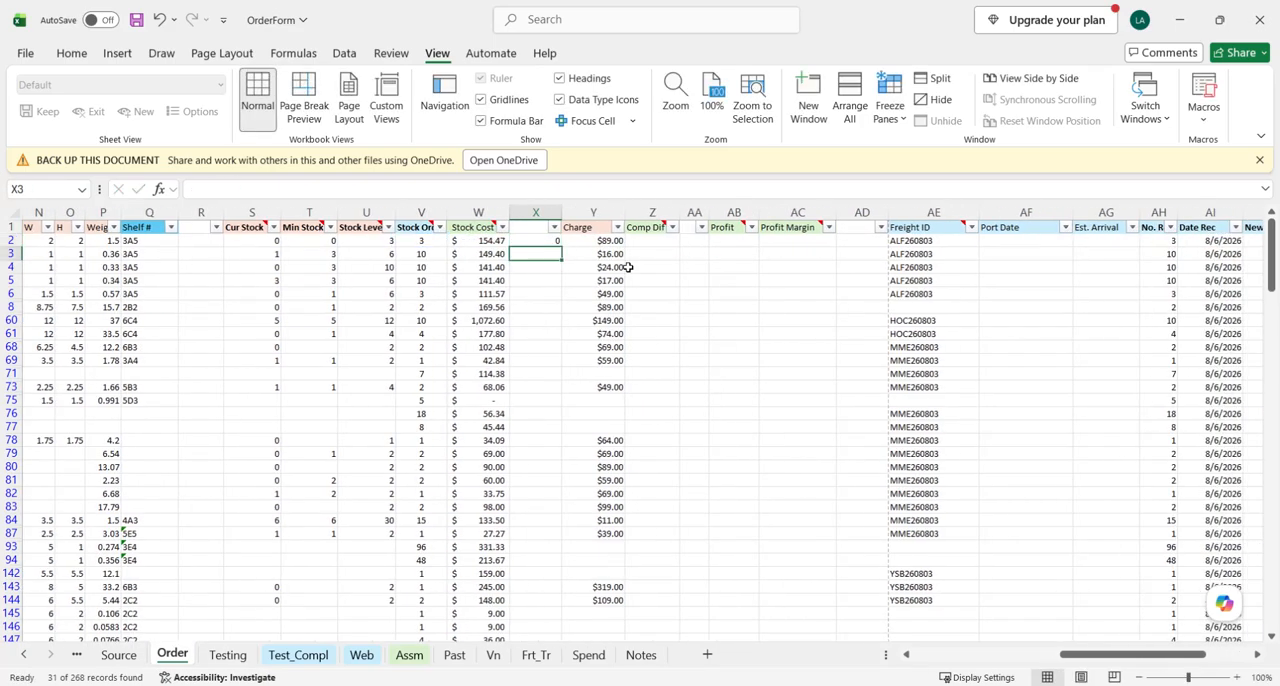
- Copy the X2 difference formula down column X through the last Received item in row 147
left_click(538, 242)
left_click_drag(560, 248, 540, 628)
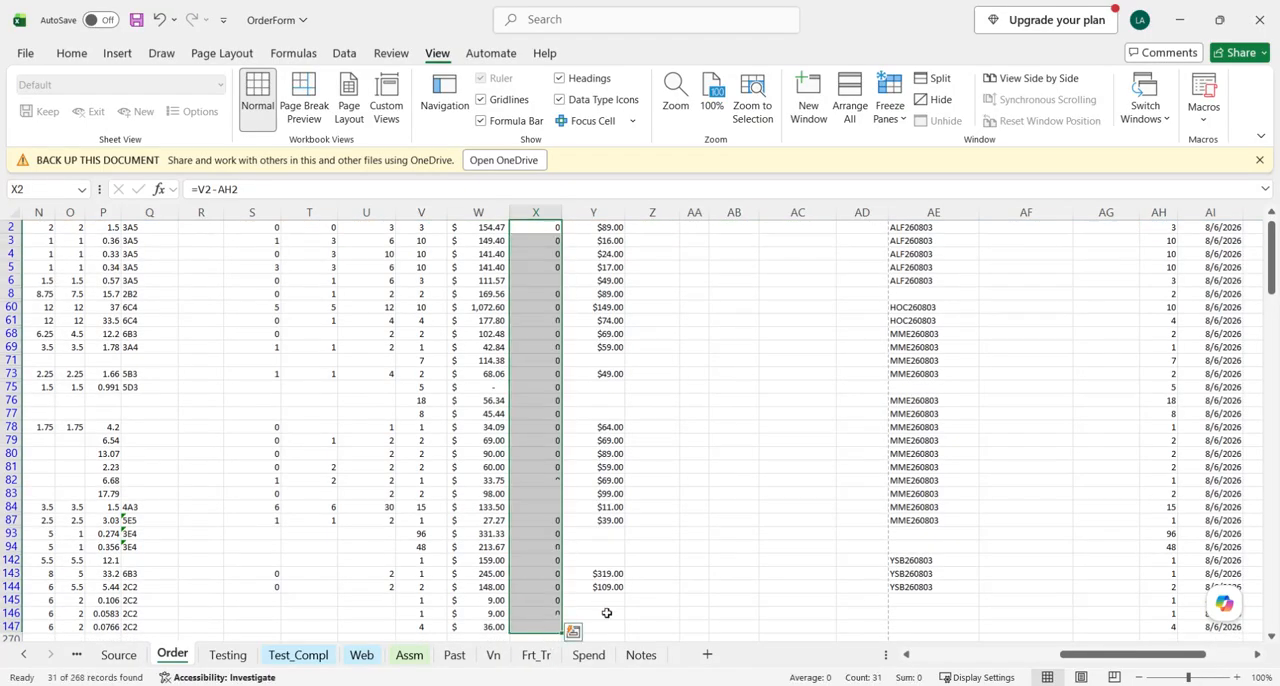
scroll(644, 585, "down", 2)
scroll(597, 423, "up", 3)
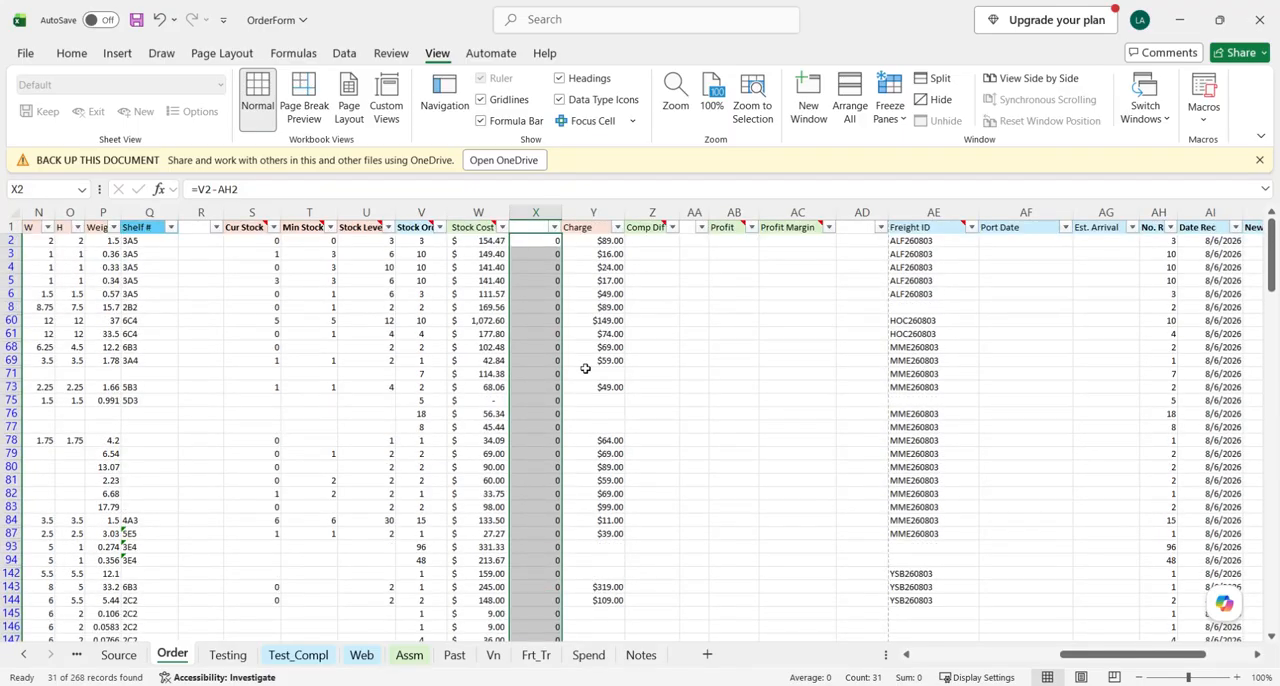
- Check column X for nonzero differences between the Stock Order and No. Rec columns
left_click(596, 268)
left_click(536, 214)
scroll(554, 343, "down", 4)
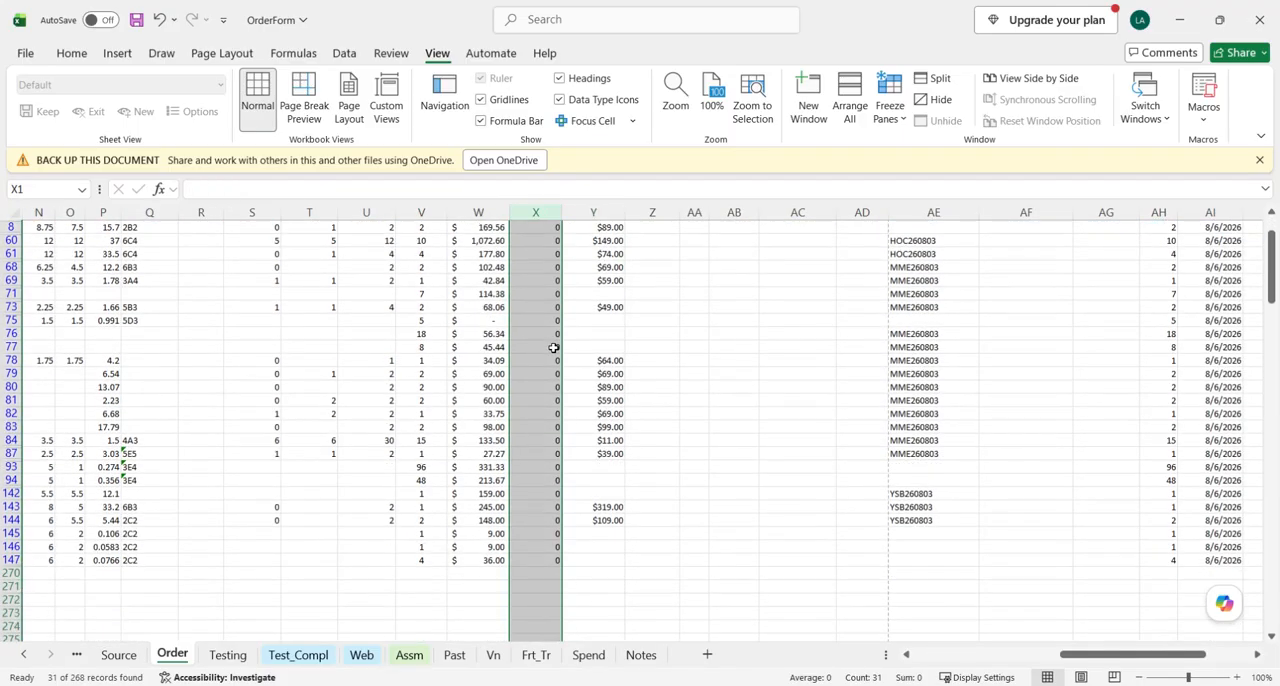
scroll(551, 467, "up", 2)
scroll(551, 467, "up", 2)
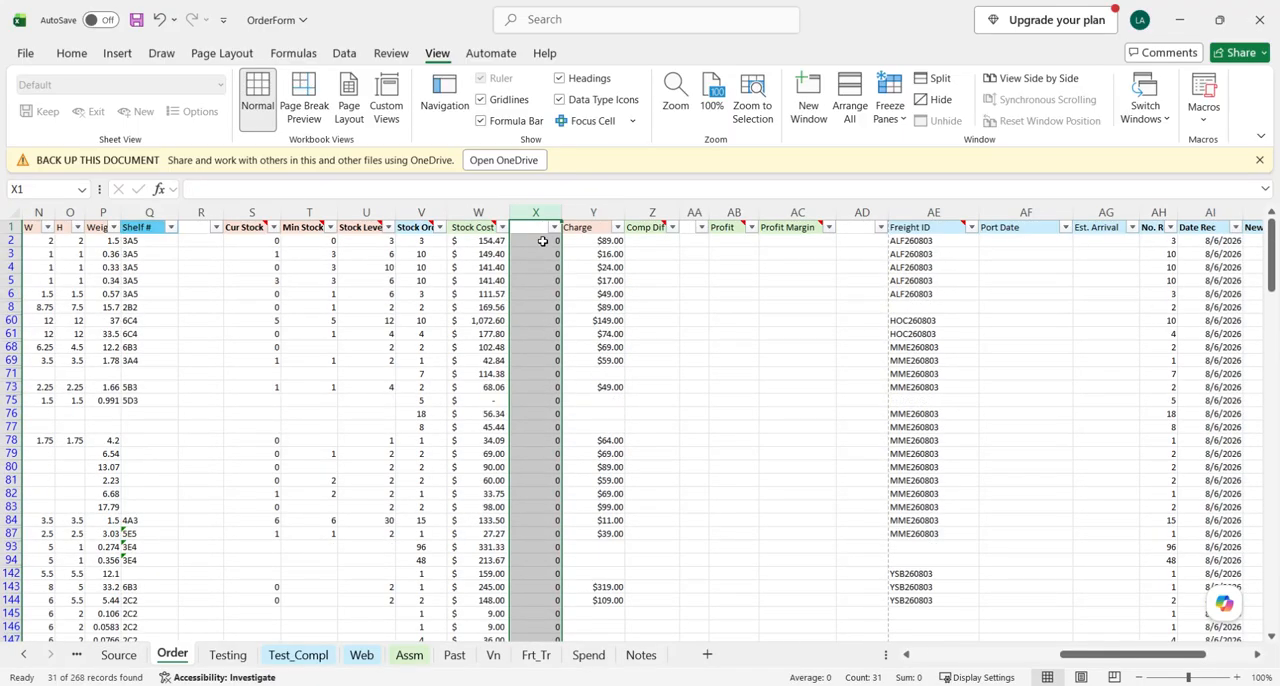
scroll(534, 520, "down", 3)
scroll(431, 312, "up", 3)
left_click(421, 213)
left_click(1158, 213)
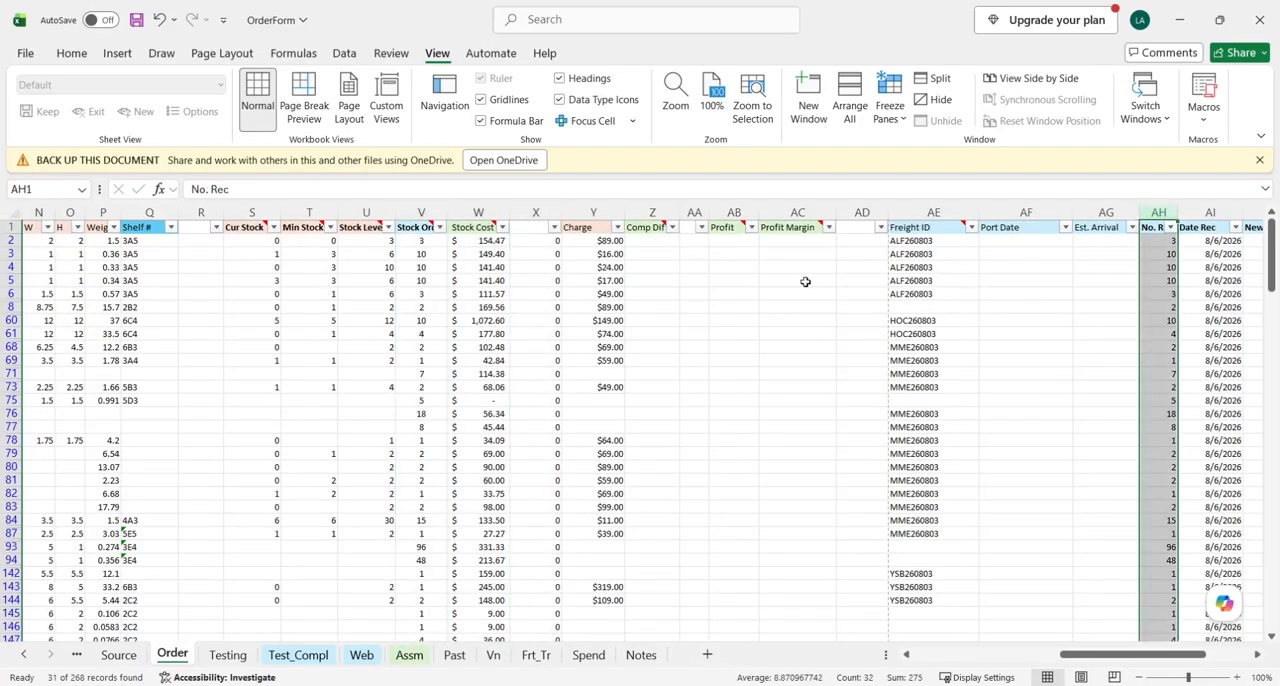
- Delete the difference formulas from column X for all Received items
left_click(650, 332)
left_click_drag(553, 241, 543, 629)
key("Delete")
left_click(546, 492)
scroll(552, 400, "up", 1)
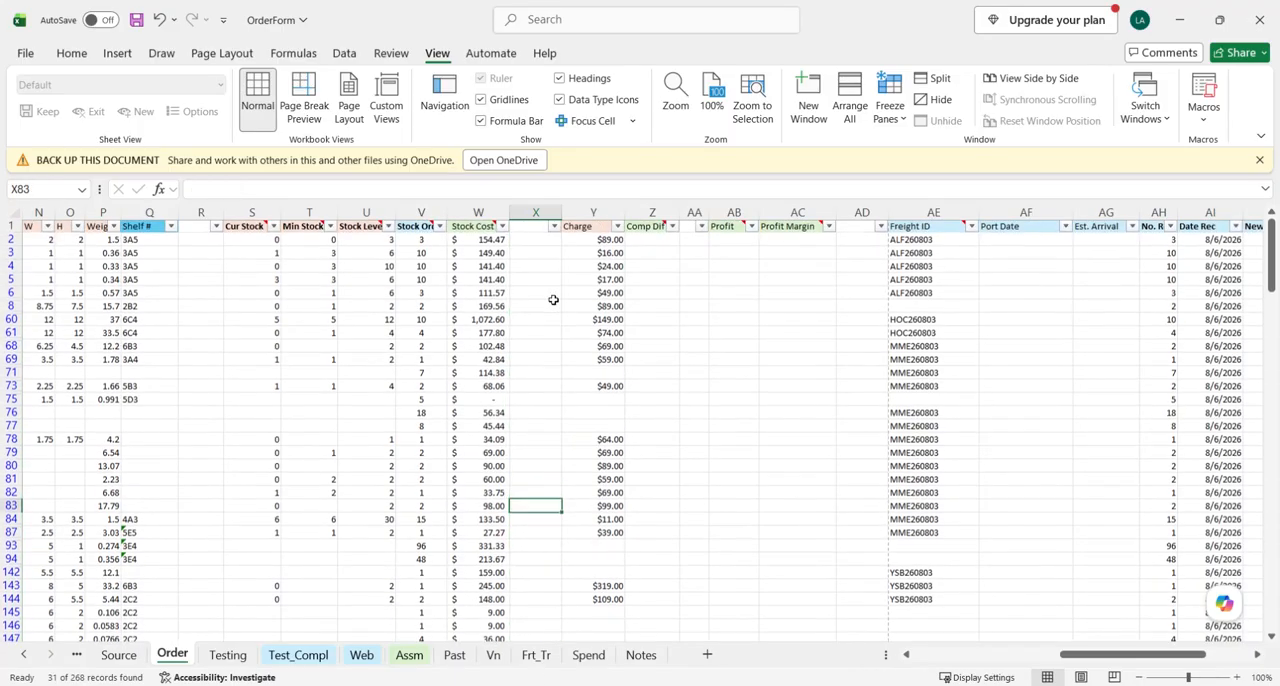
left_click(537, 238)
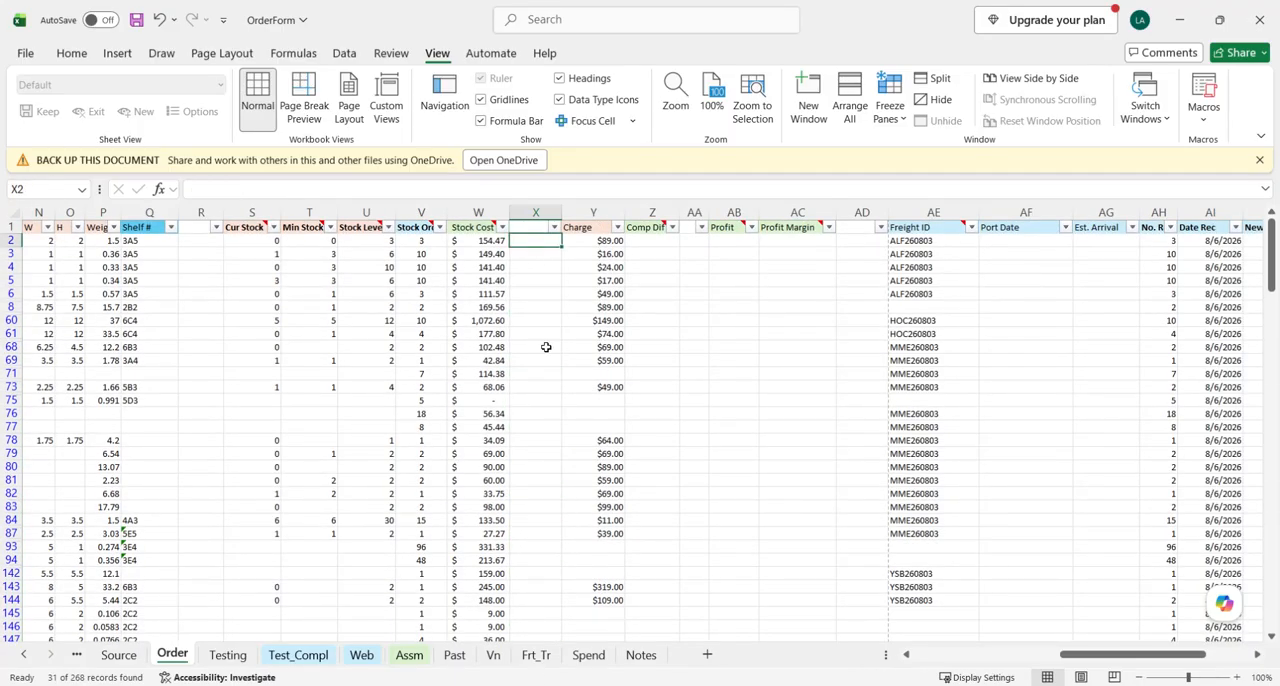
- Switch to the Process_OilPatch workbook, reread instruction c34 and its substeps on short-received items, and return to OrderForm
left_click(508, 685)
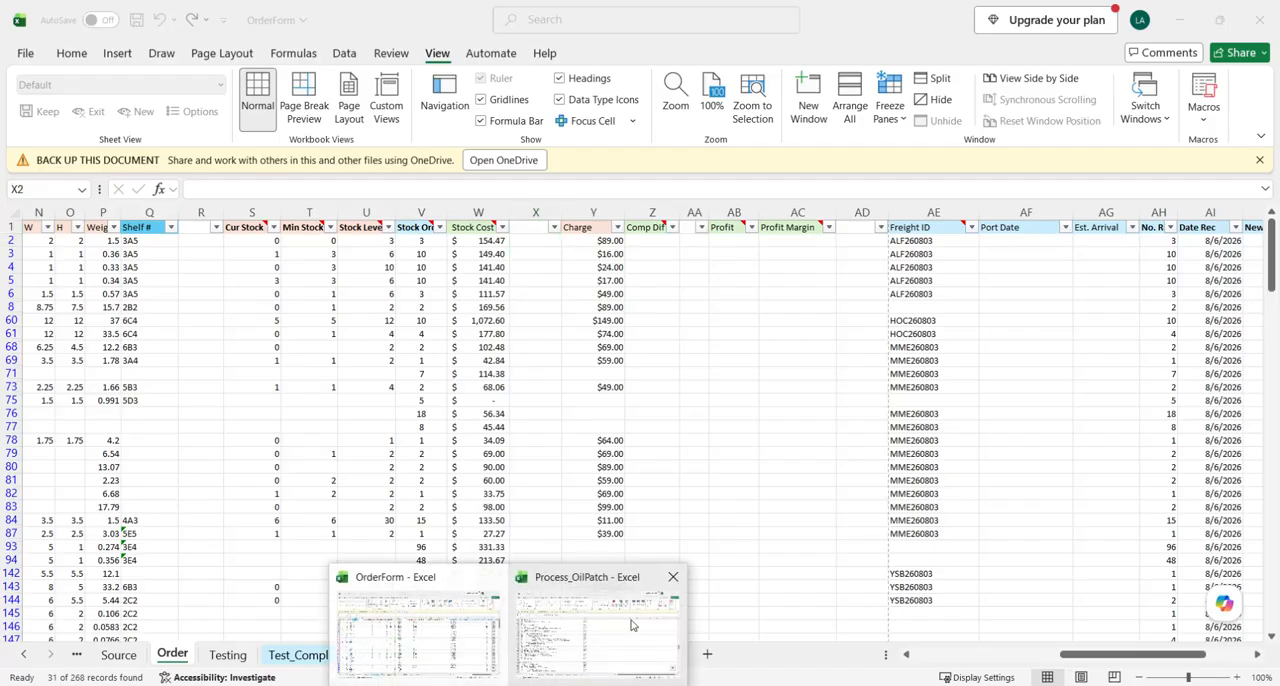
left_click(533, 638)
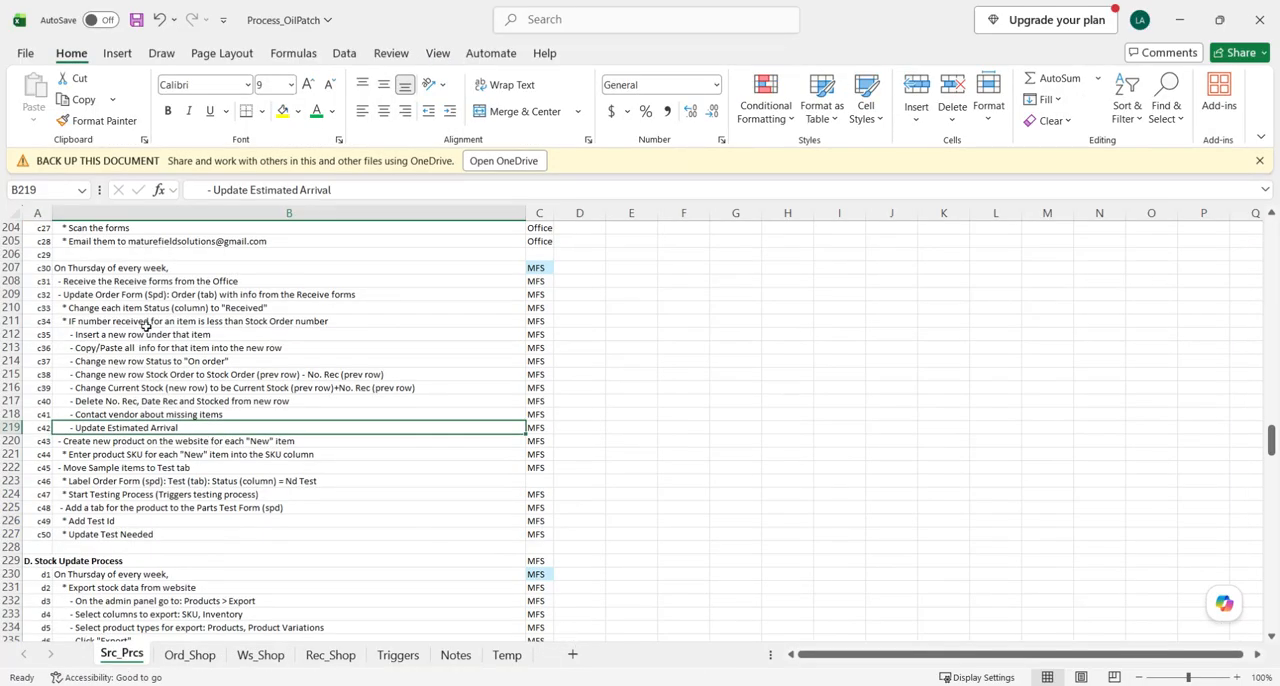
scroll(107, 427, "down", 1)
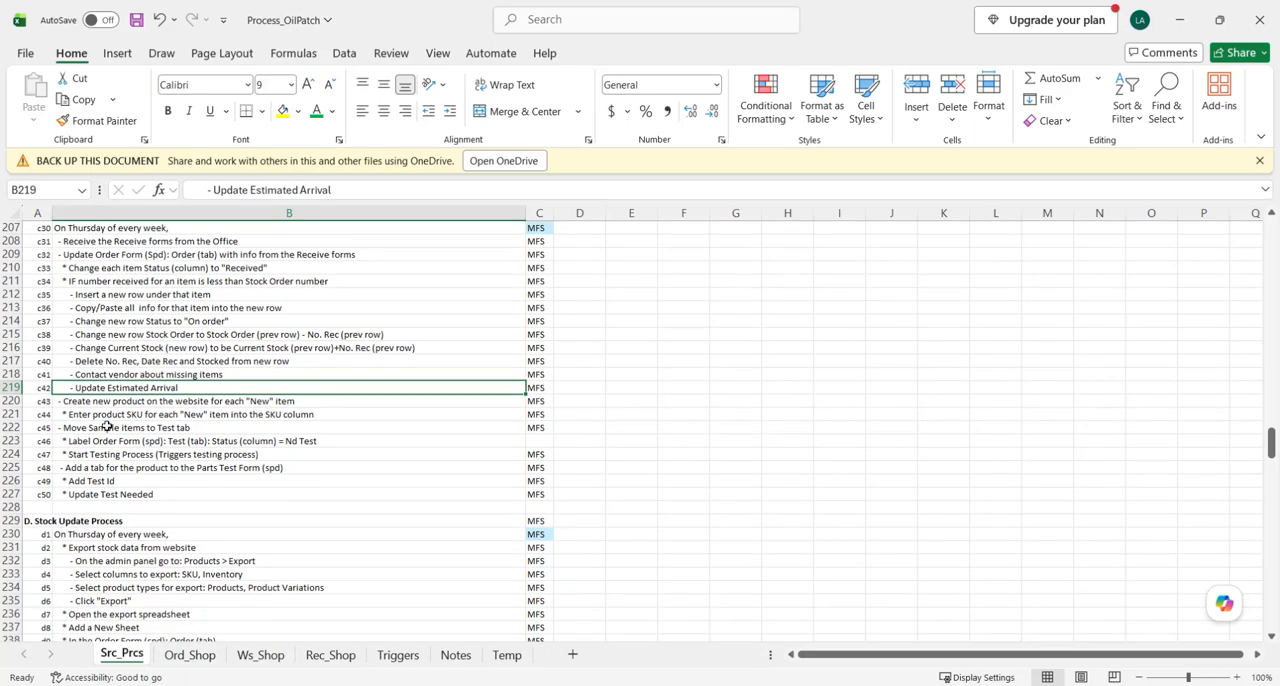
scroll(109, 420, "up", 1)
left_click(112, 323)
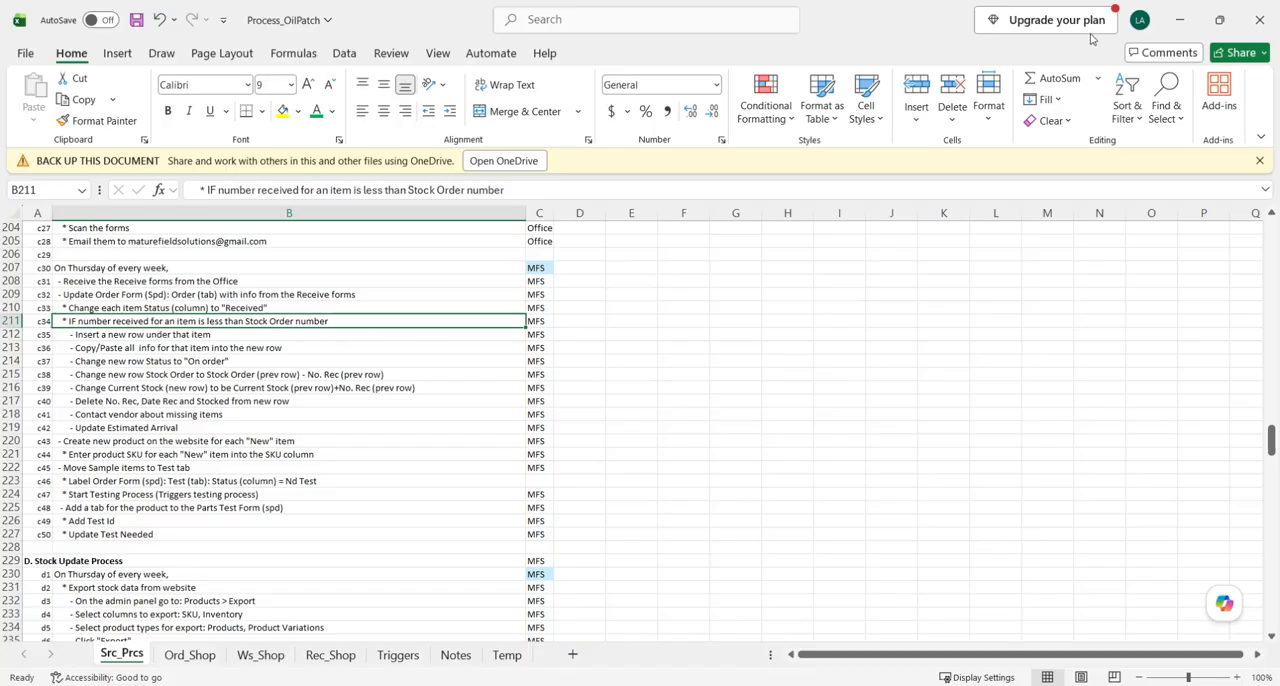
left_click(1180, 20)
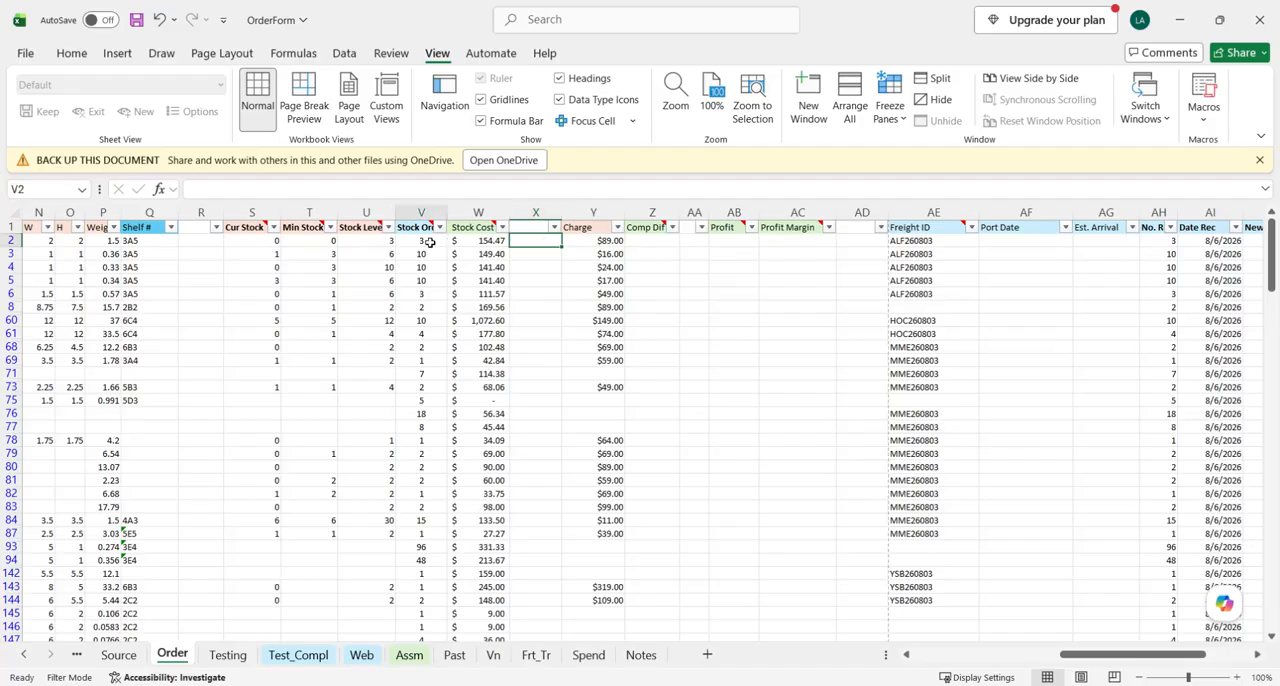
- Try a No. Rec value of 4 for the row 2 item and restore it to 3
left_click(1164, 244)
type("4")
key("Return")
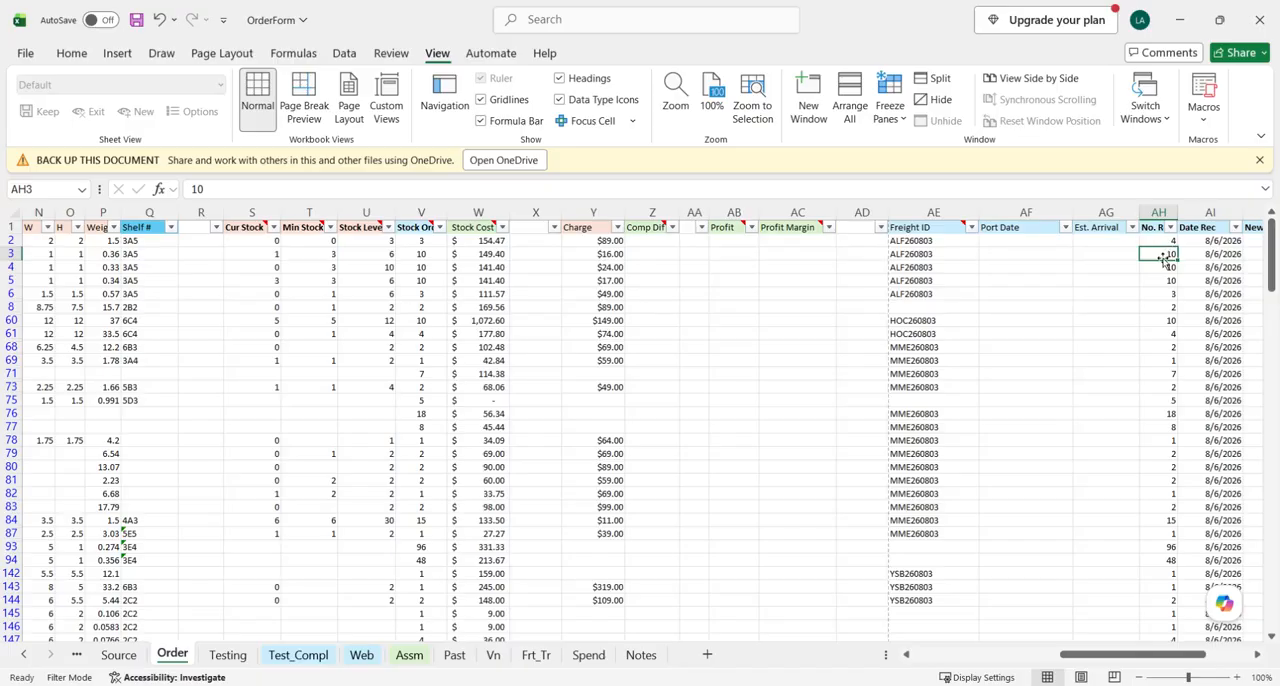
left_click(1166, 244)
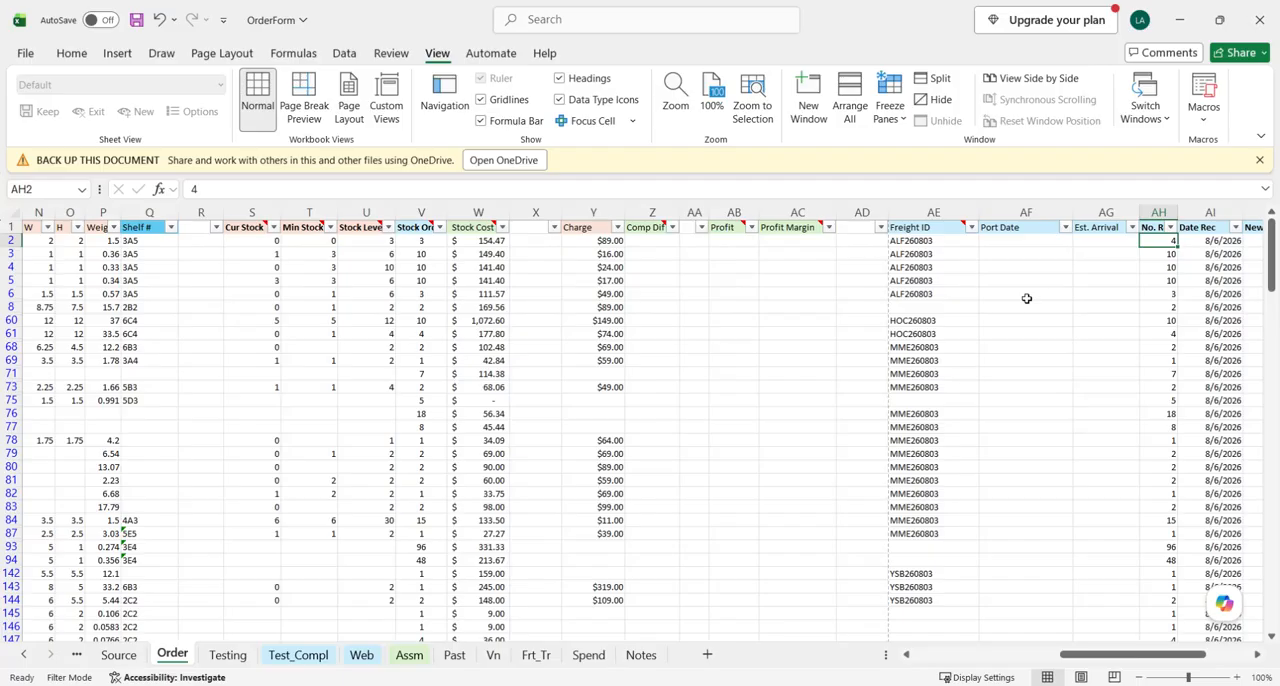
type("3")
key("Return")
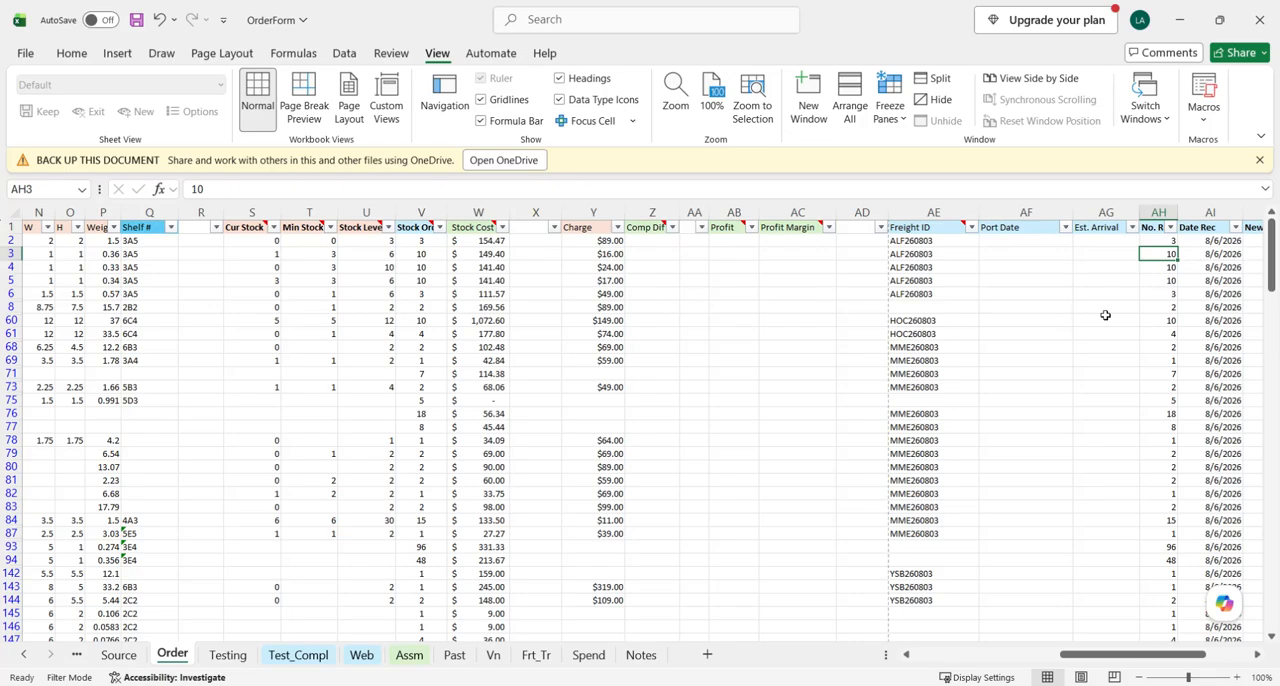
- Review the Stock Order and No. Rec columns again, and the Status and Item Name columns of the Received items
scroll(423, 406, "down", 2)
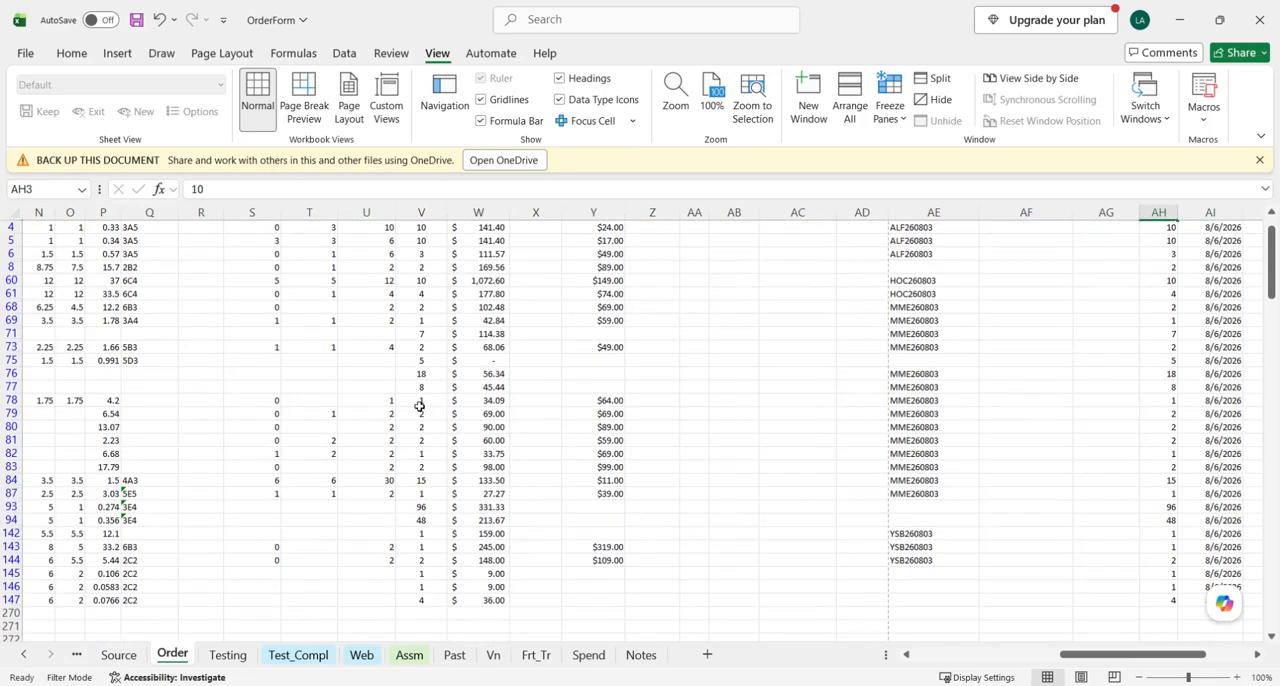
scroll(134, 371, "up", 2)
scroll(134, 371, "left", 10)
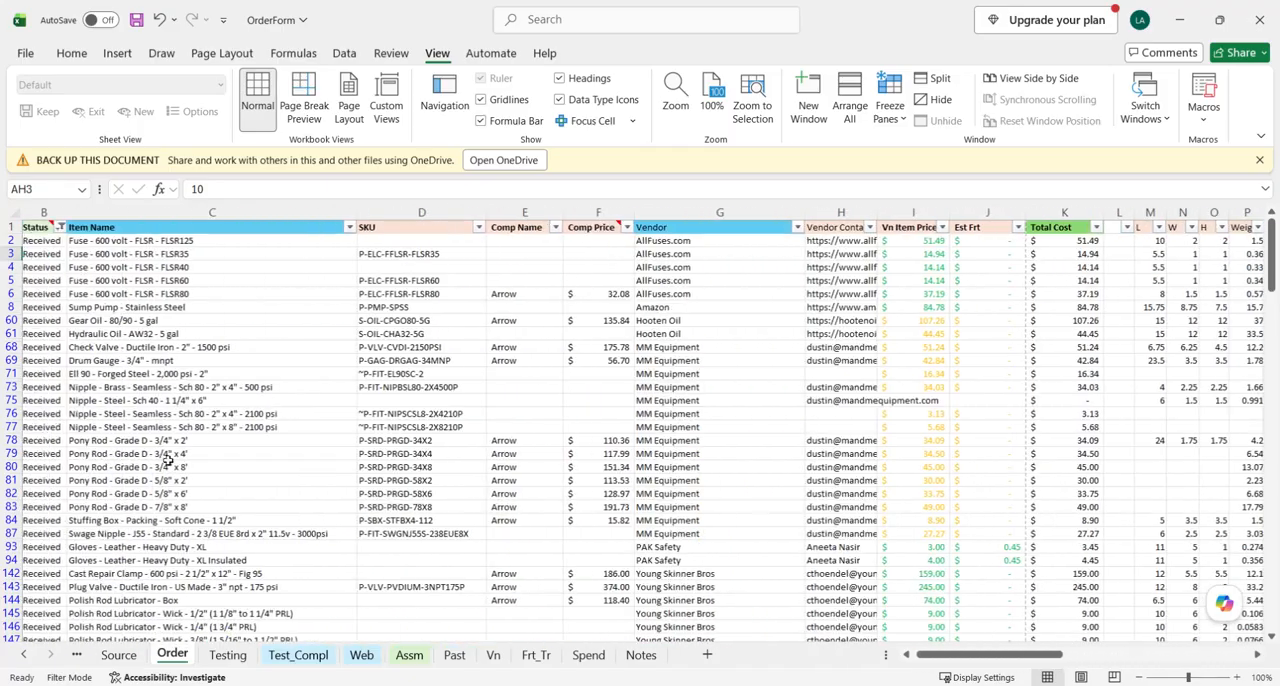
- Set the No. Rec value for the Gear Oil - 80/90 - 5 gal item in row 60 to 8
left_click(688, 349)
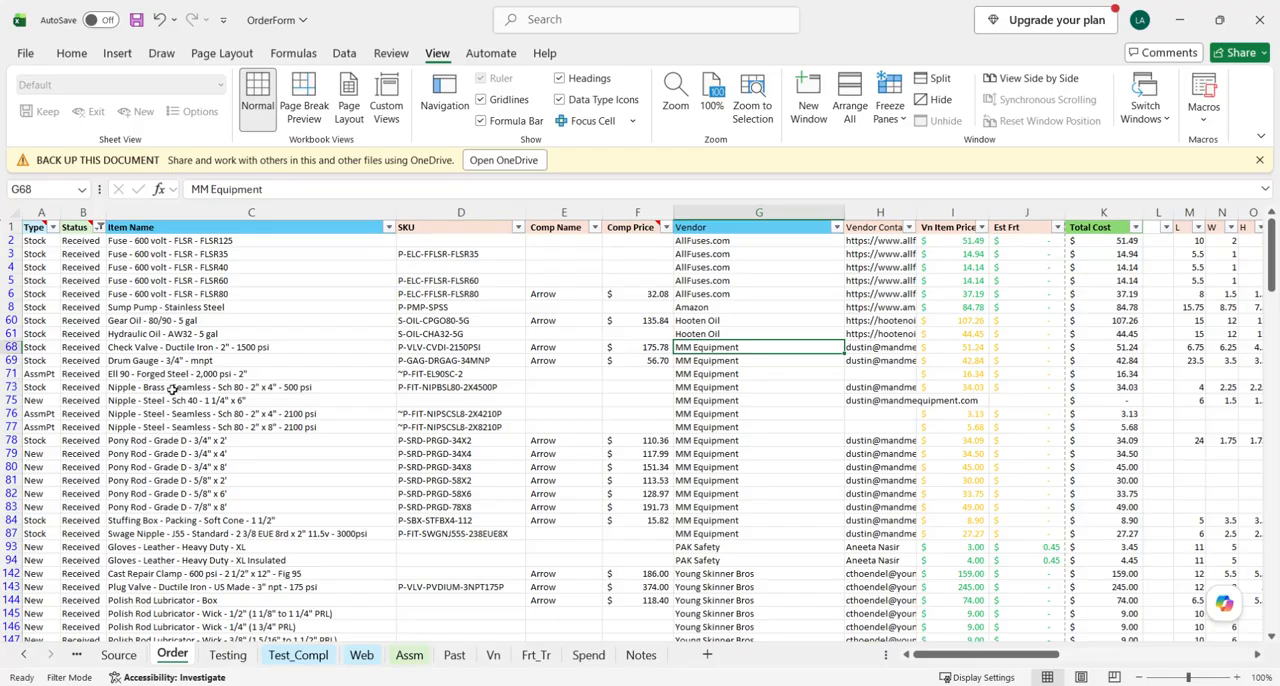
left_click(148, 332)
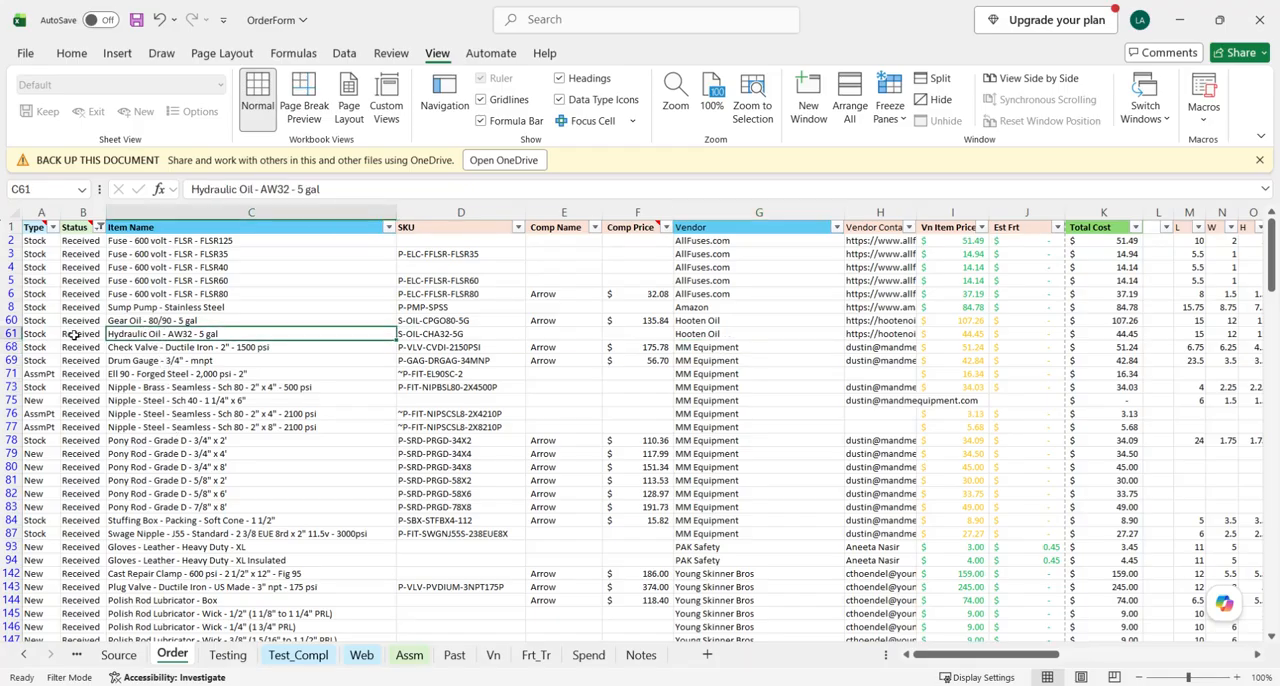
left_click(12, 320)
scroll(200, 335, "right", 6)
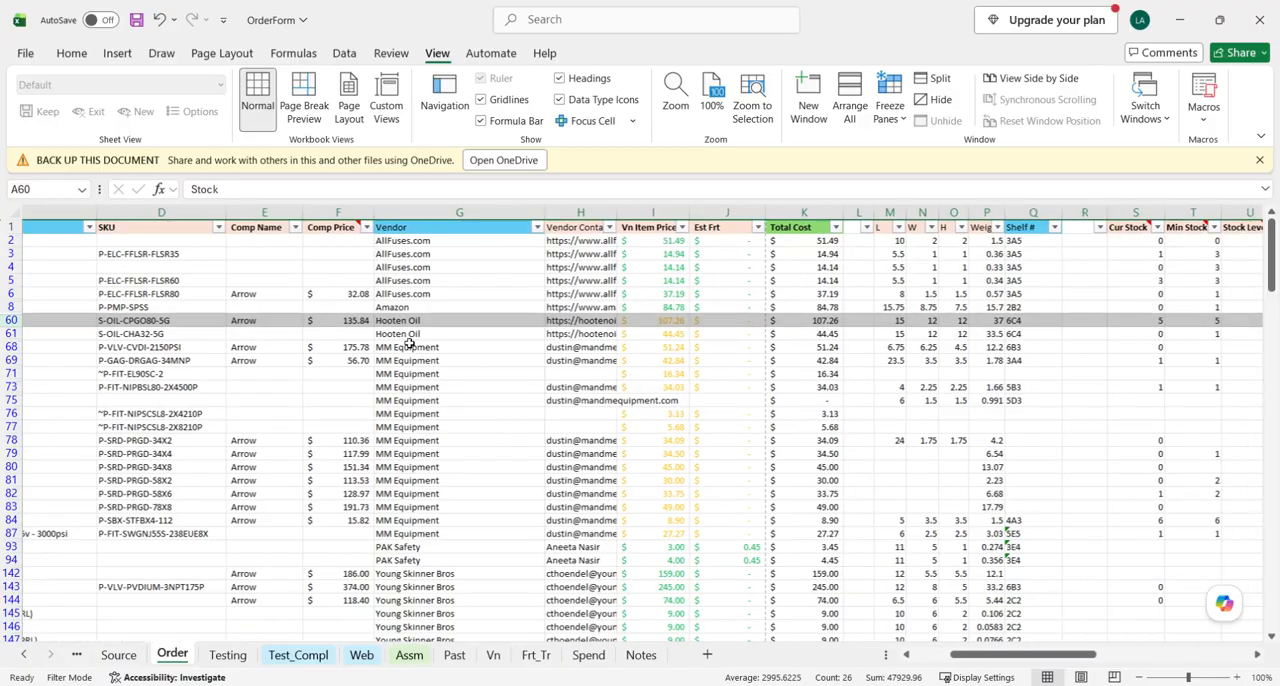
scroll(834, 357, "right", 6)
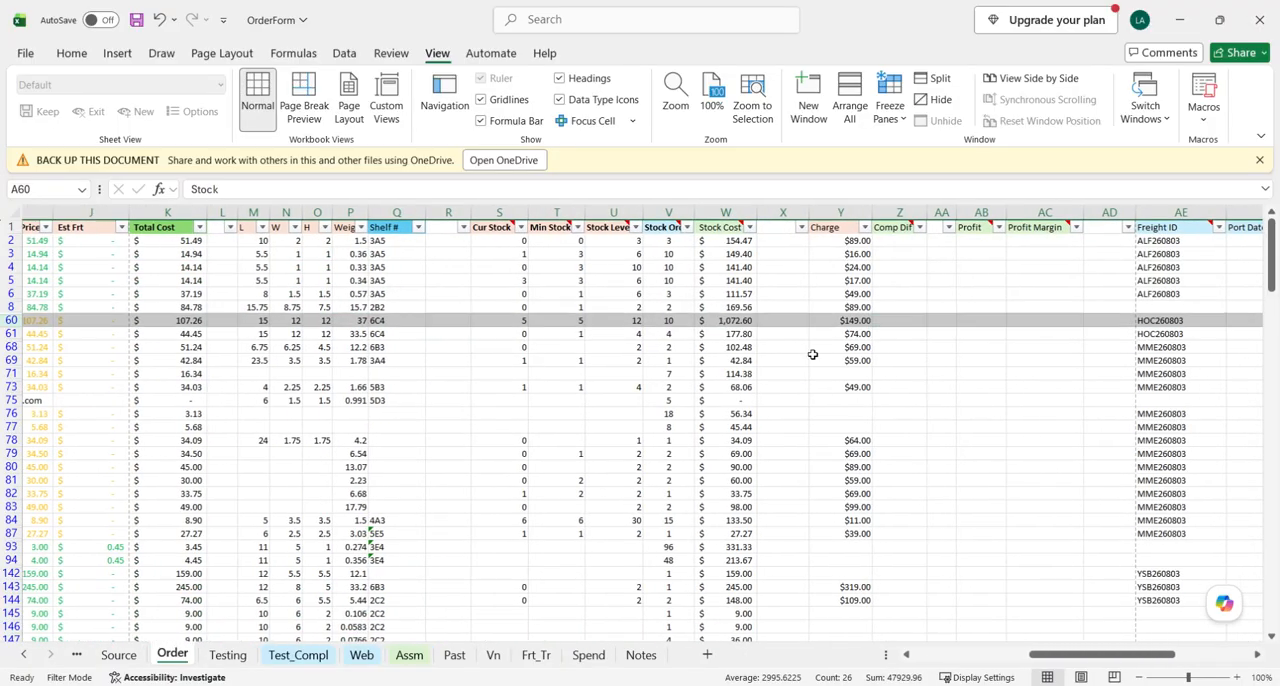
scroll(866, 358, "right", 5)
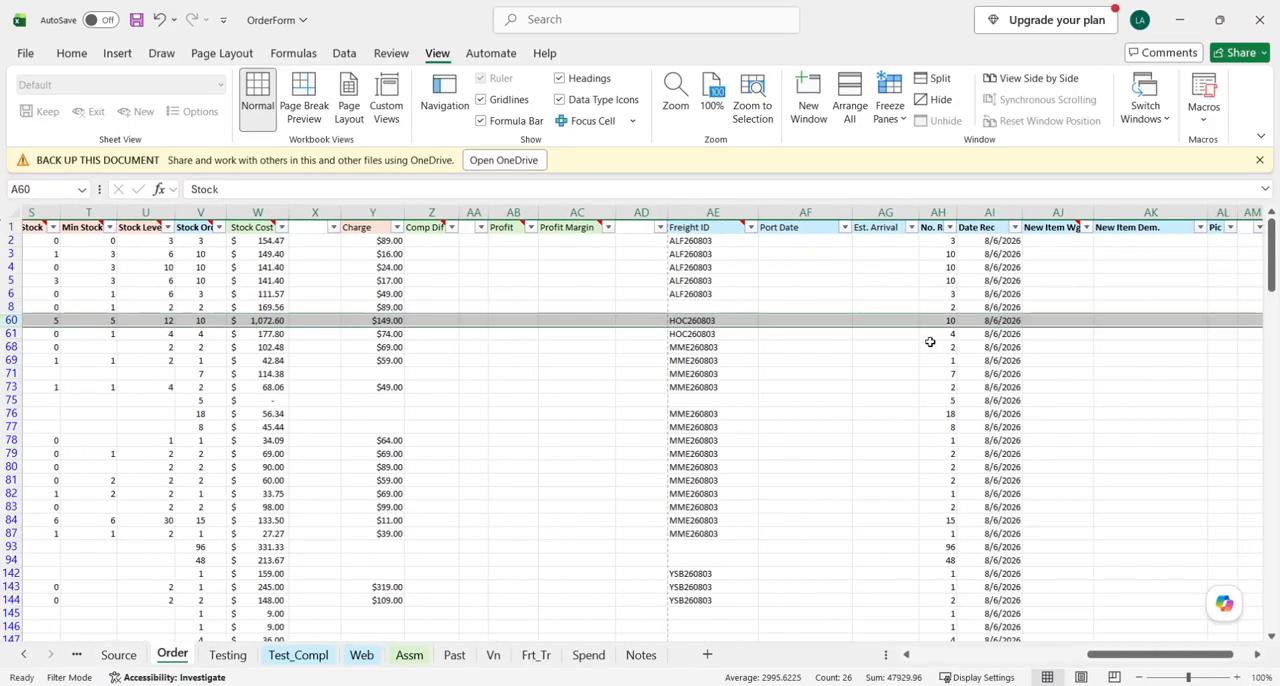
left_click(937, 321)
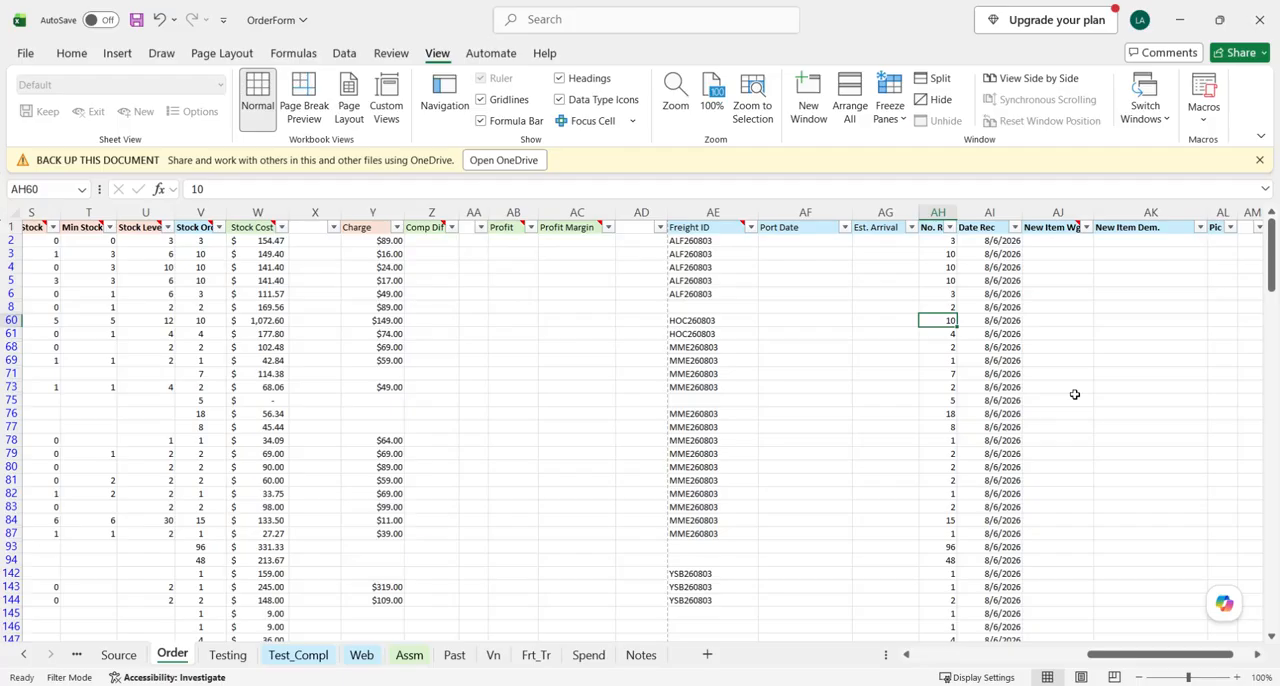
type("8")
key("Return")
- Compare Stock Order with No. Rec in row 60, check instruction c35 in the Process_OilPatch workbook, and return to OrderForm
left_click(946, 320)
left_click(18, 322)
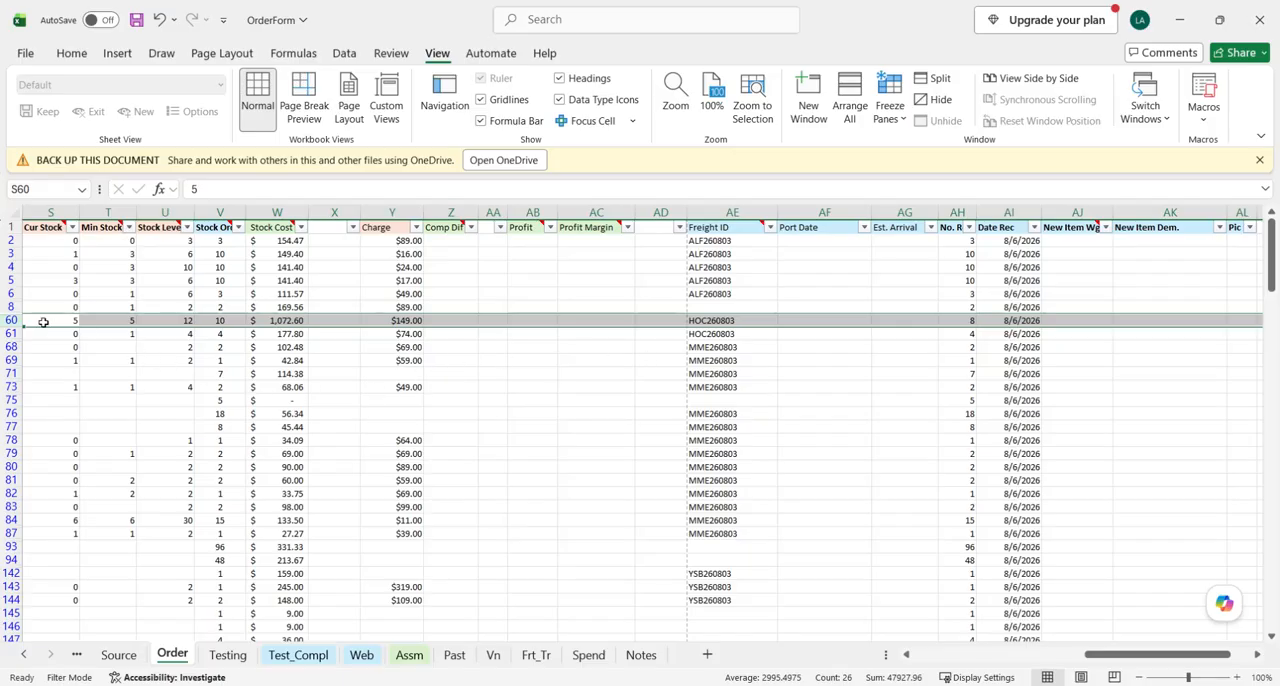
left_click(220, 320)
left_click(970, 321)
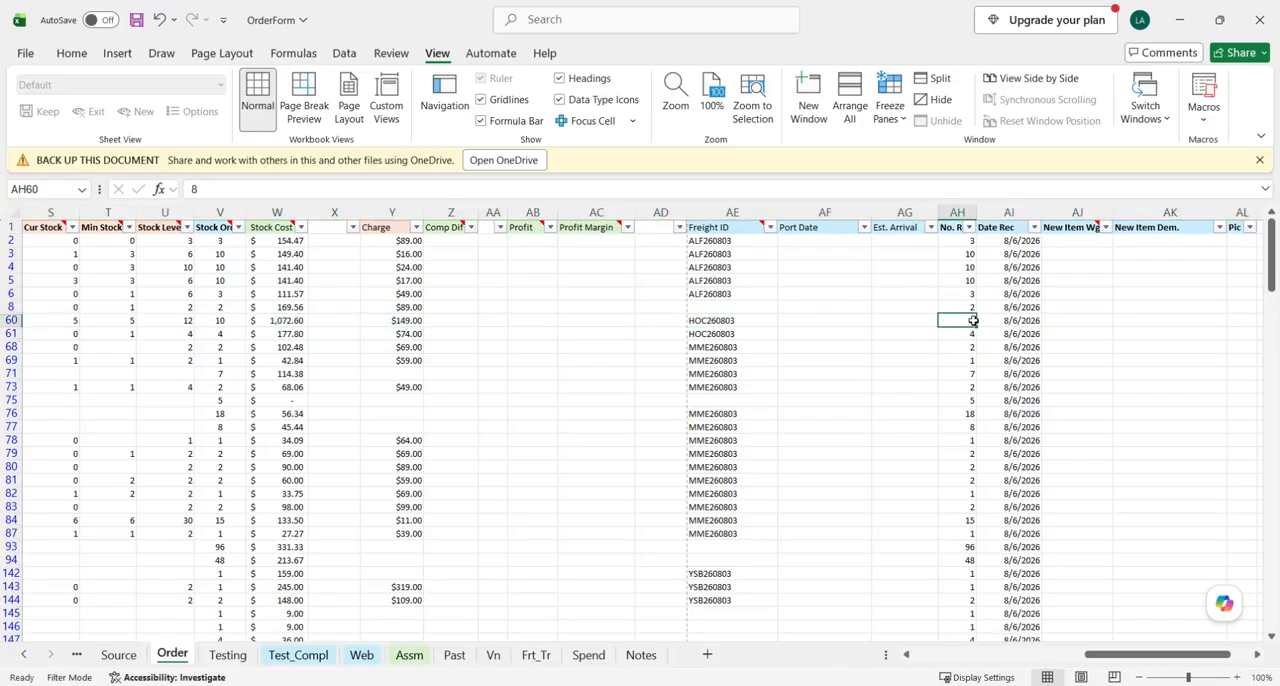
mouse_move(500, 684)
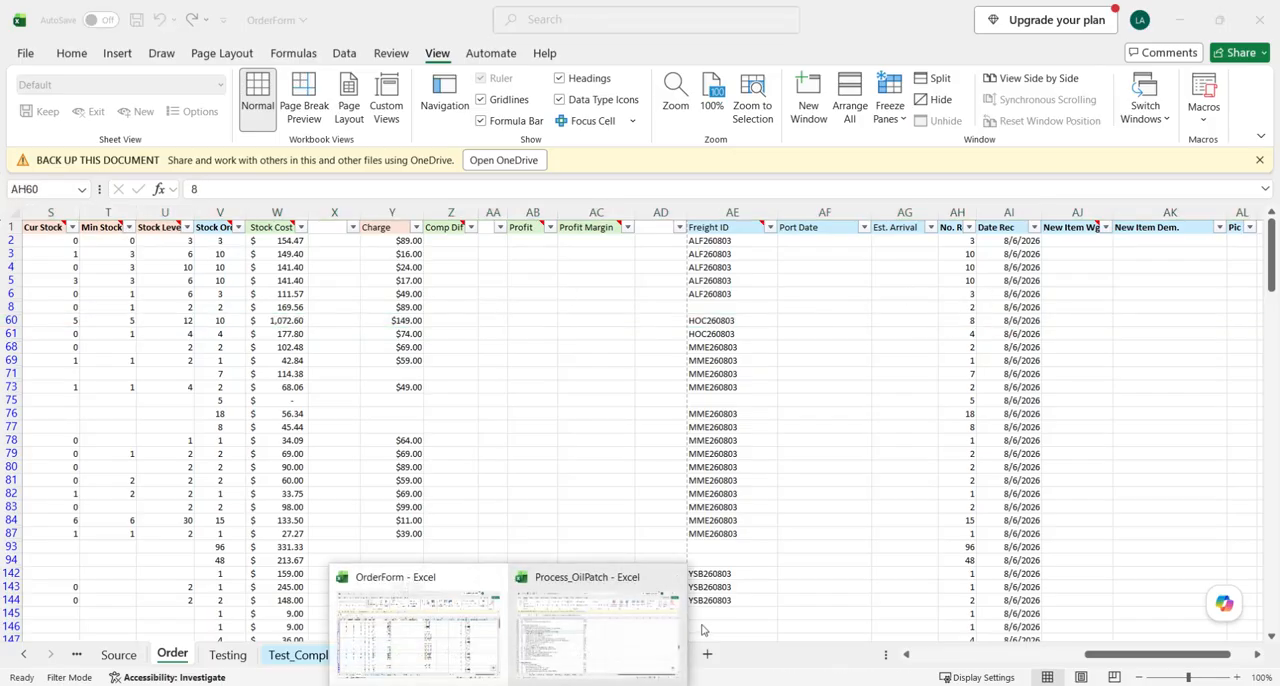
left_click(585, 615)
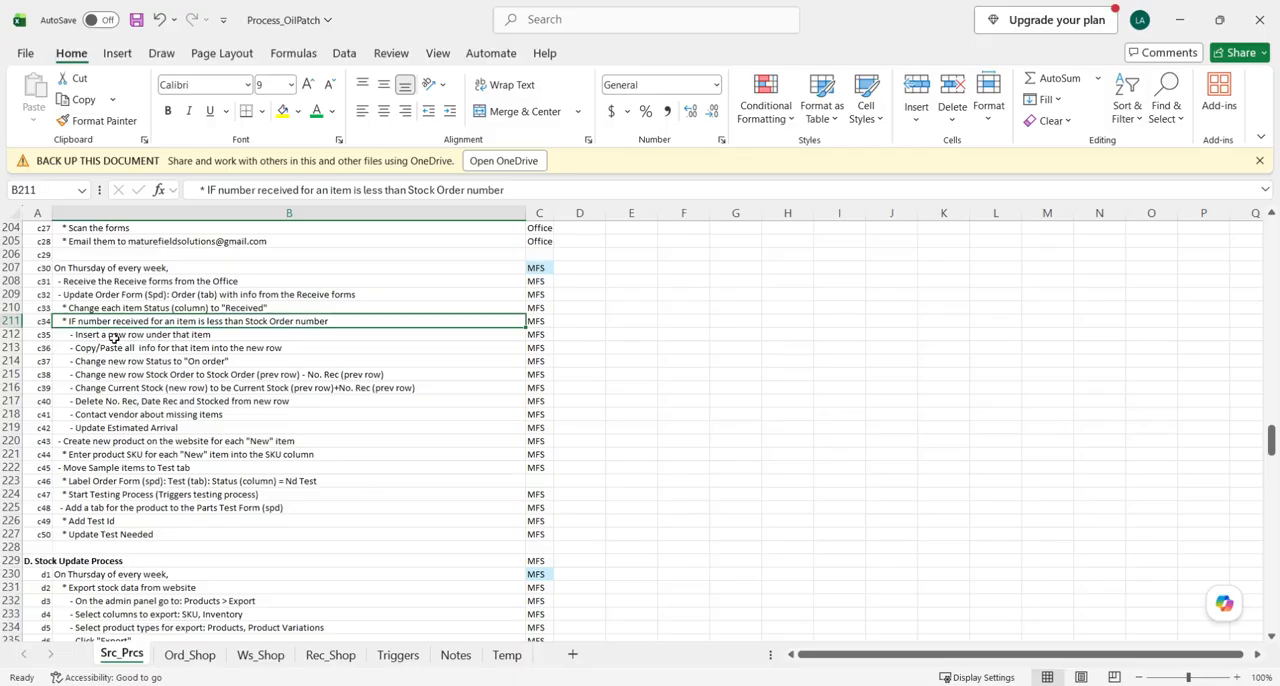
left_click(115, 335)
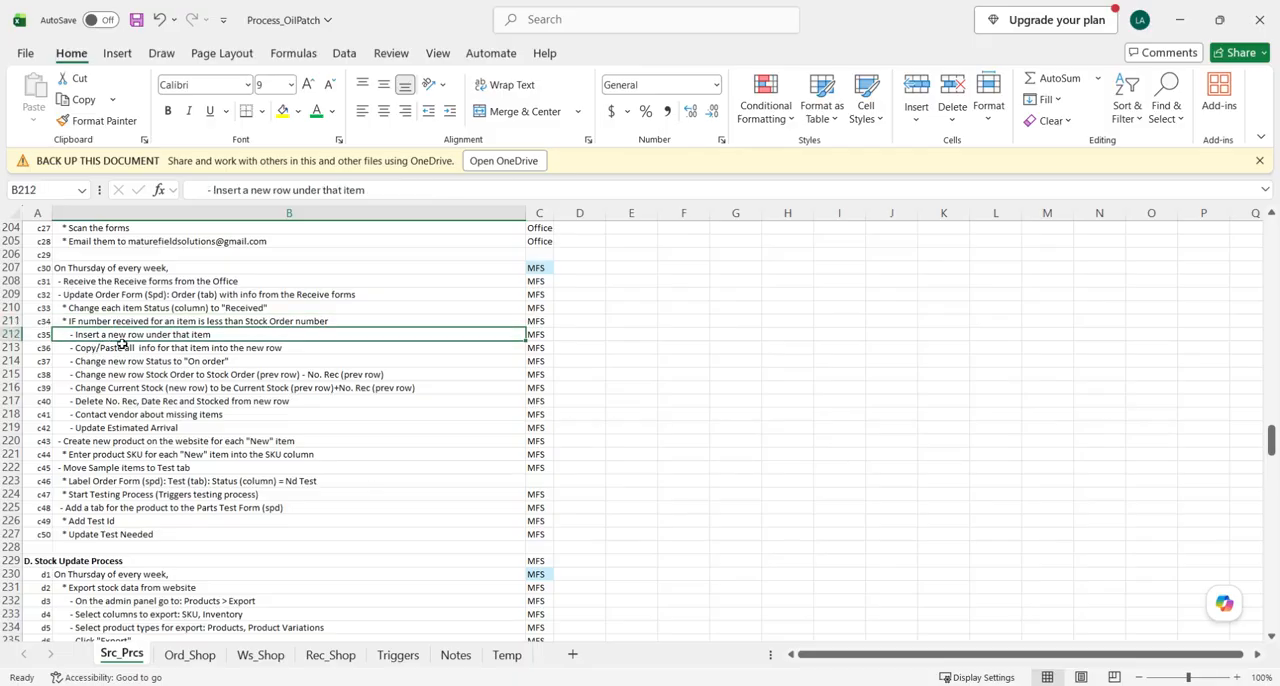
left_click(1180, 20)
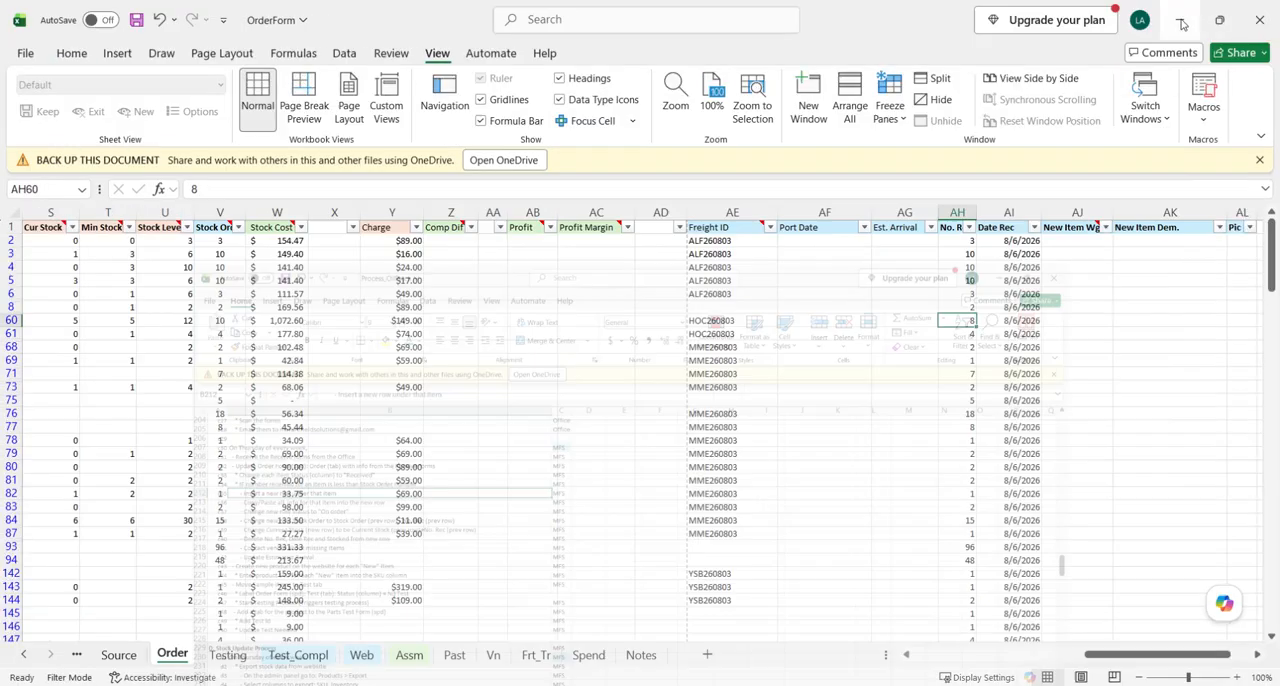
- Clear the Status filter on the Order sheet to show the items of every status
scroll(584, 394, "left", 10)
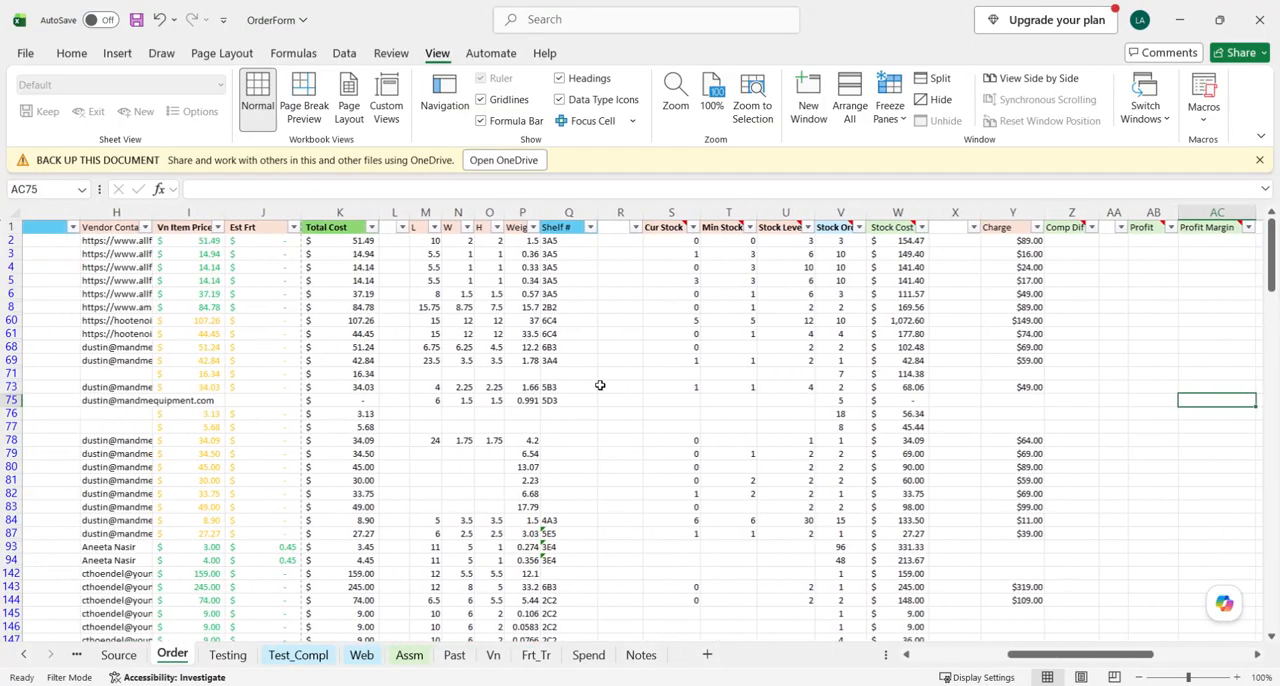
scroll(220, 374, "left", 3)
left_click(12, 211)
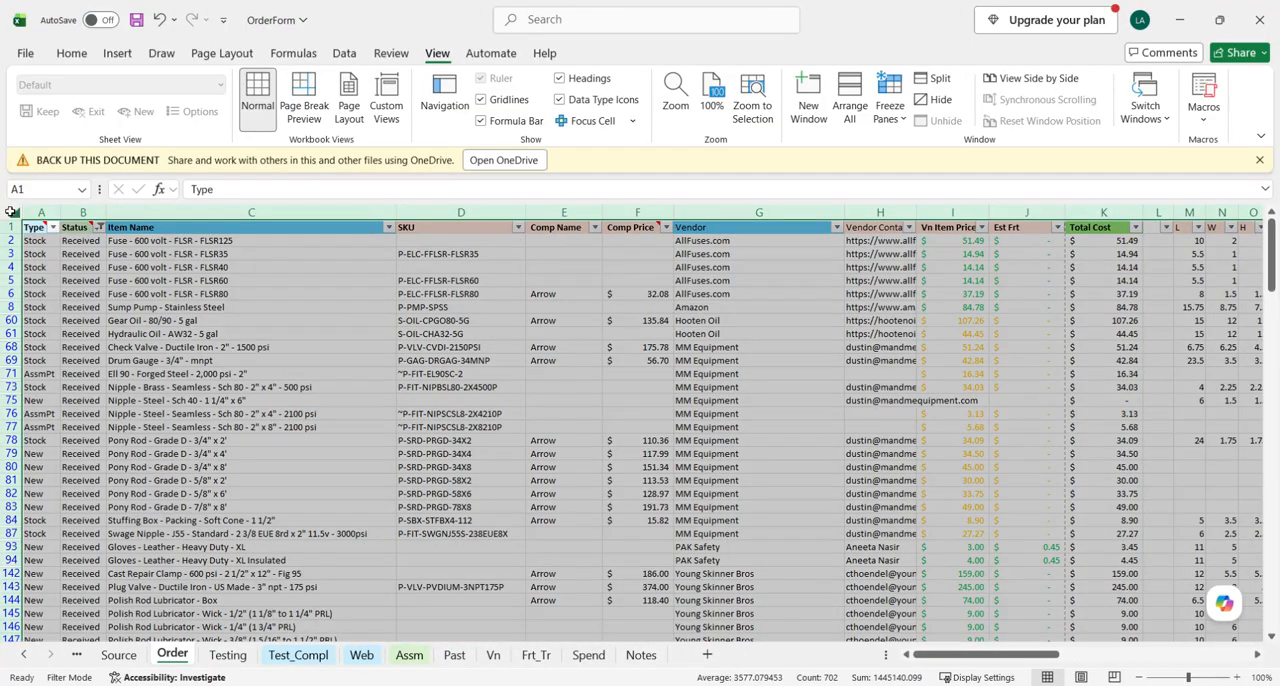
left_click(348, 57)
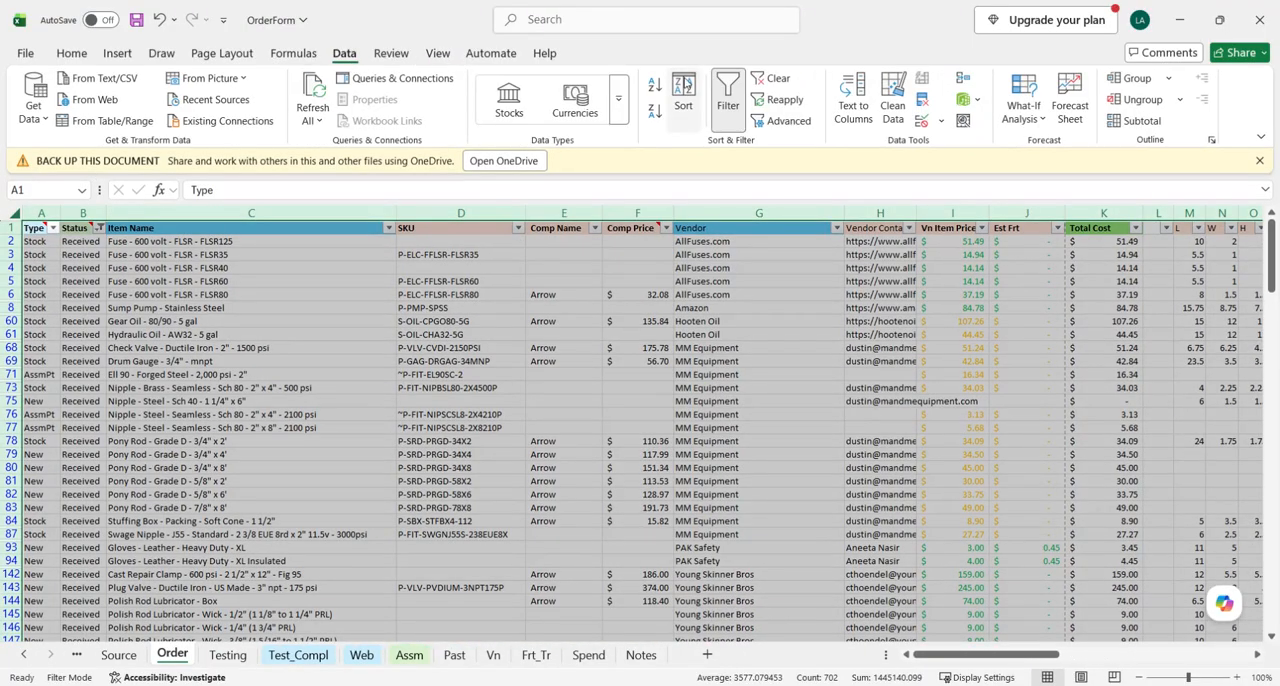
left_click(774, 79)
left_click(431, 372)
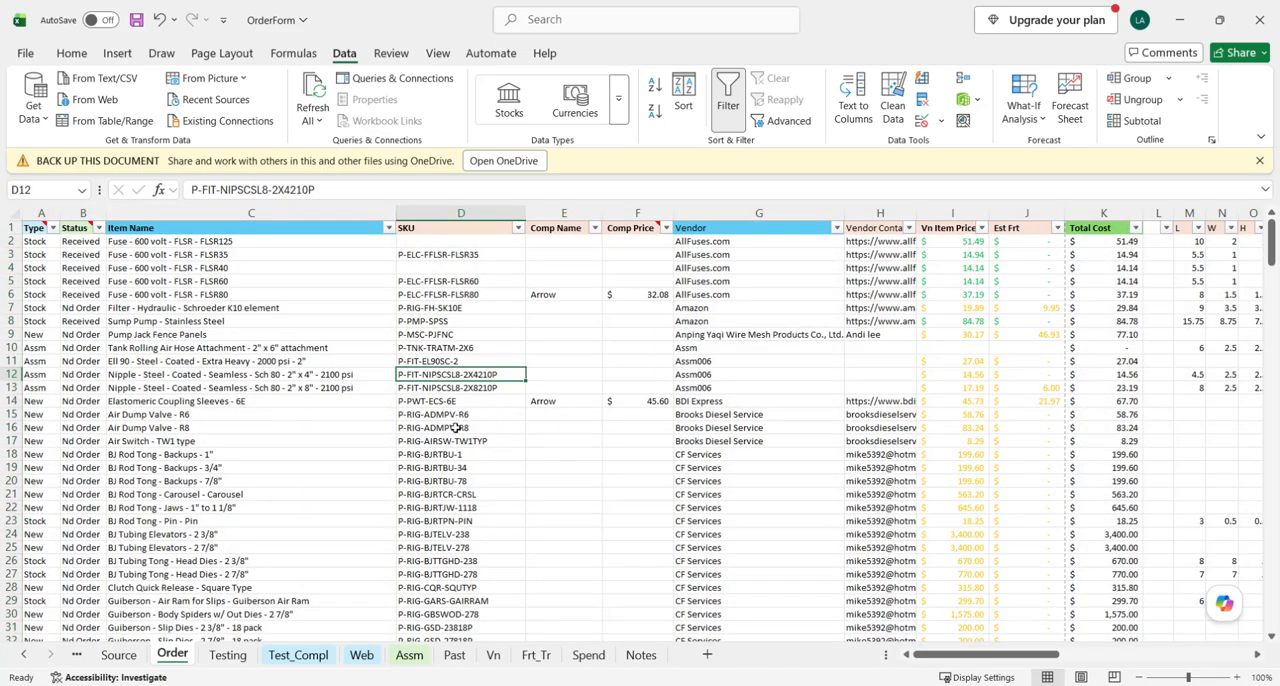
- Unhide all columns on the Order sheet
scroll(411, 450, "down", 2)
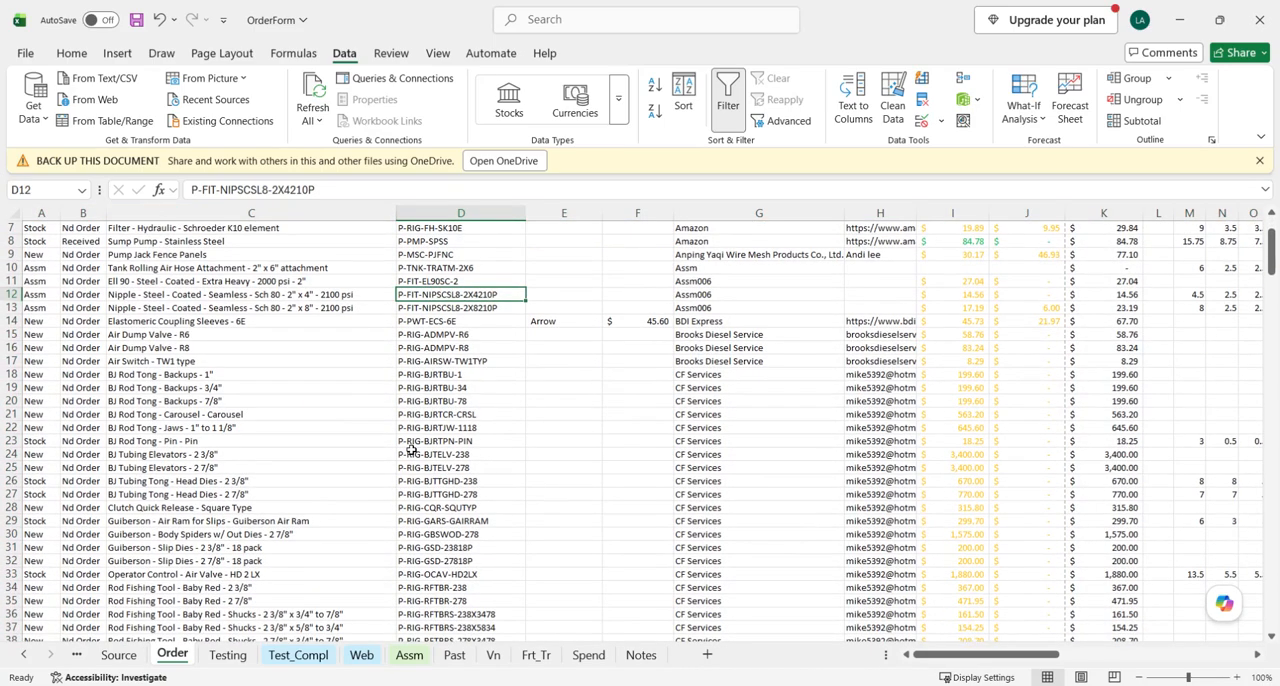
scroll(411, 450, "down", 1)
scroll(411, 450, "up", 3)
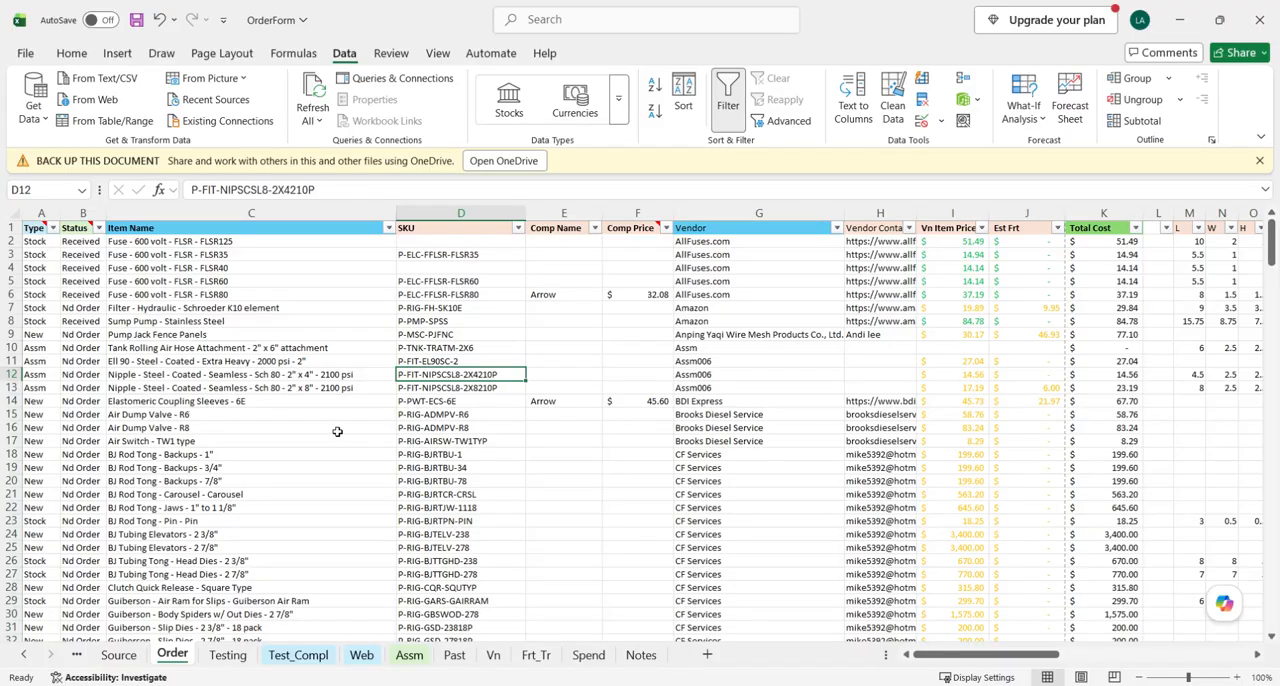
scroll(518, 435, "down", 1)
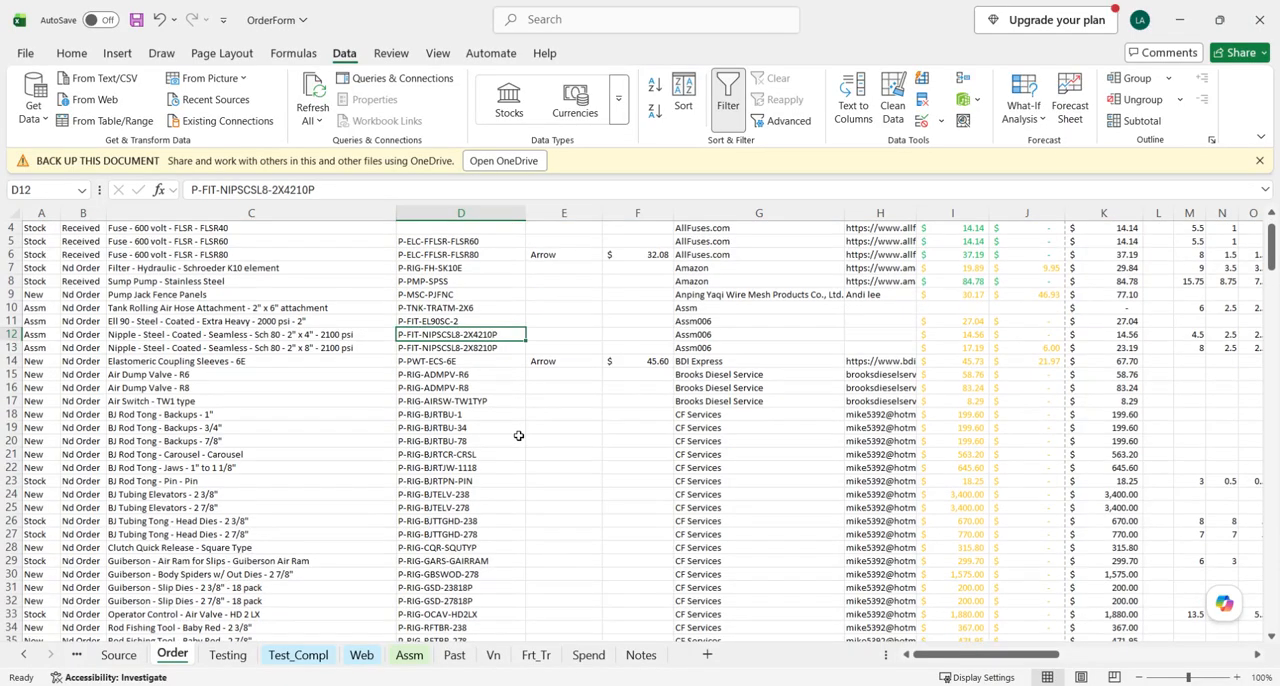
scroll(518, 435, "down", 1)
scroll(518, 435, "up", 2)
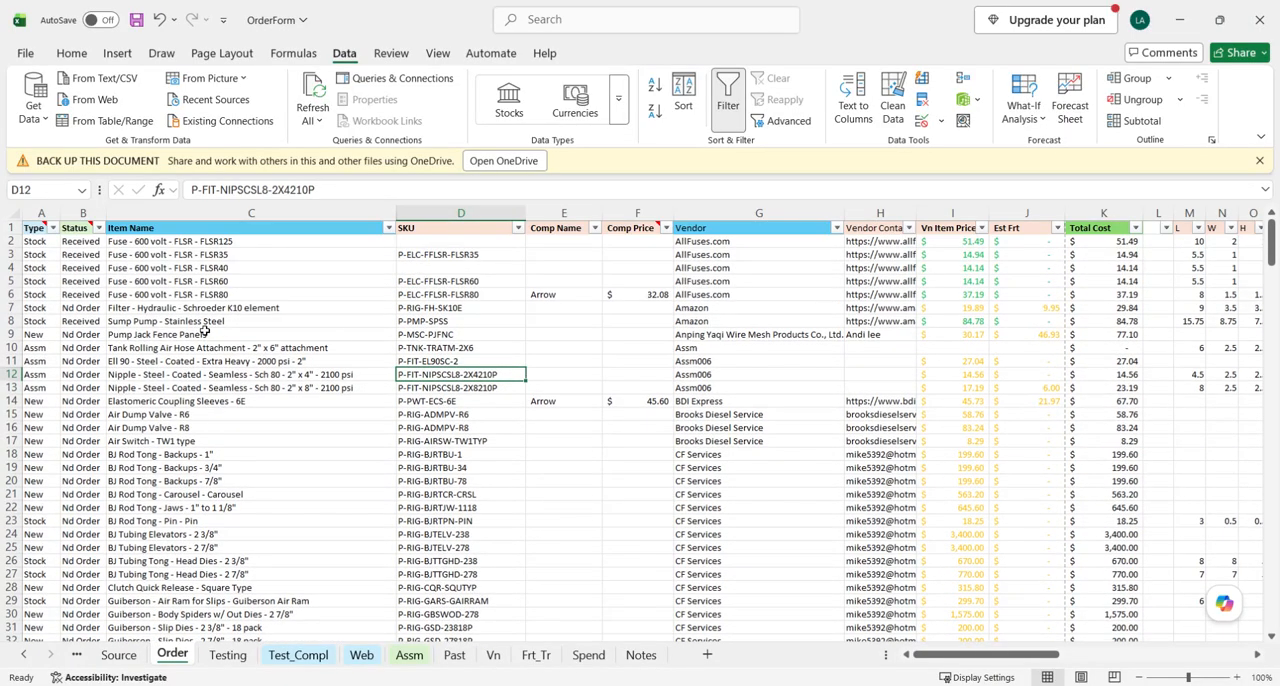
left_click(10, 213)
right_click(62, 218)
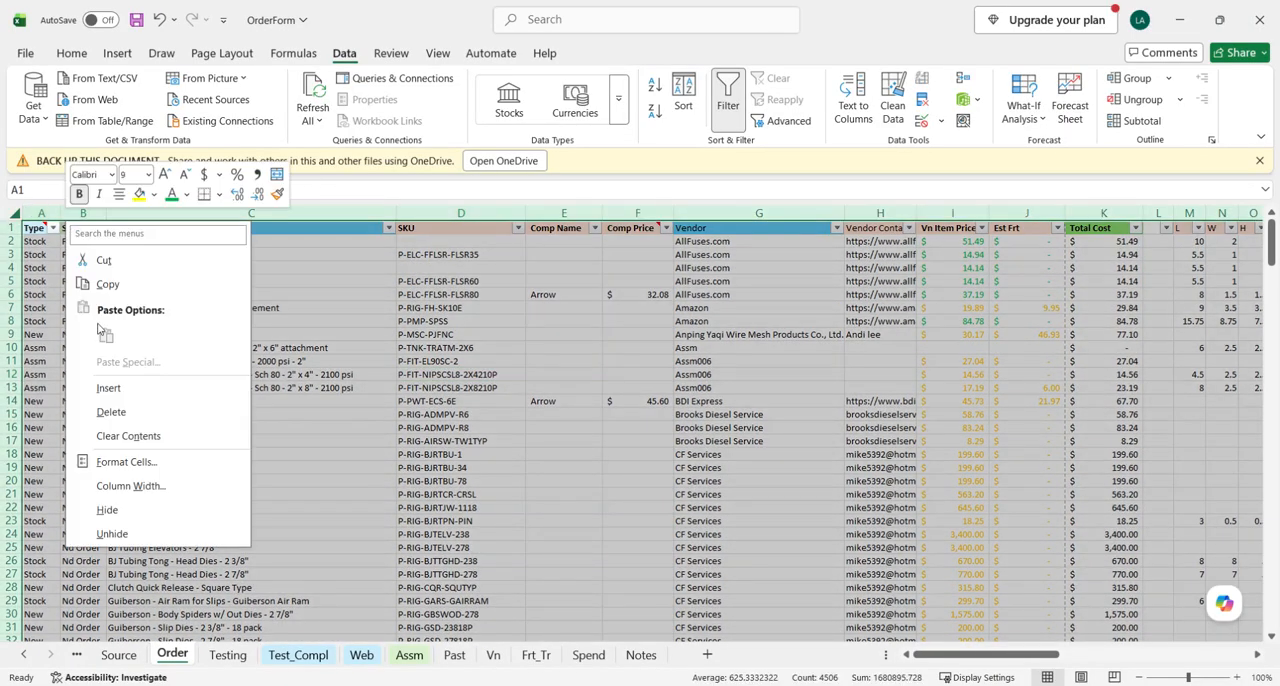
left_click(135, 533)
left_click(280, 492)
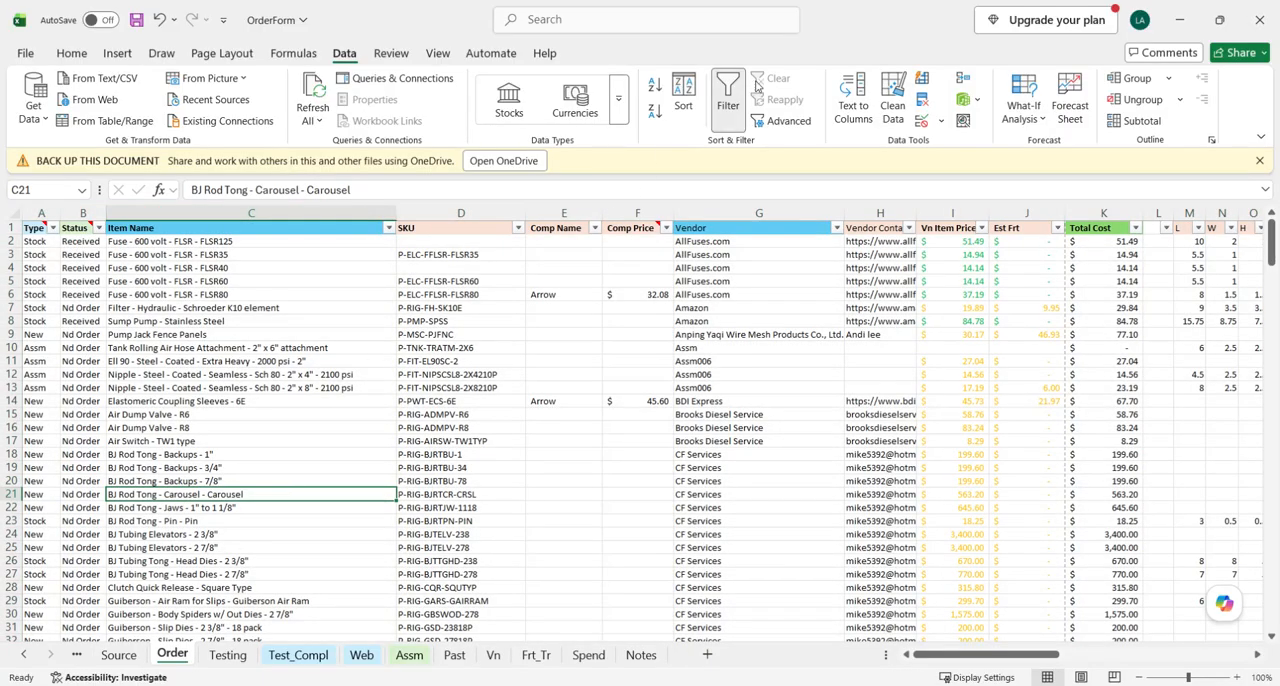
left_click(529, 481)
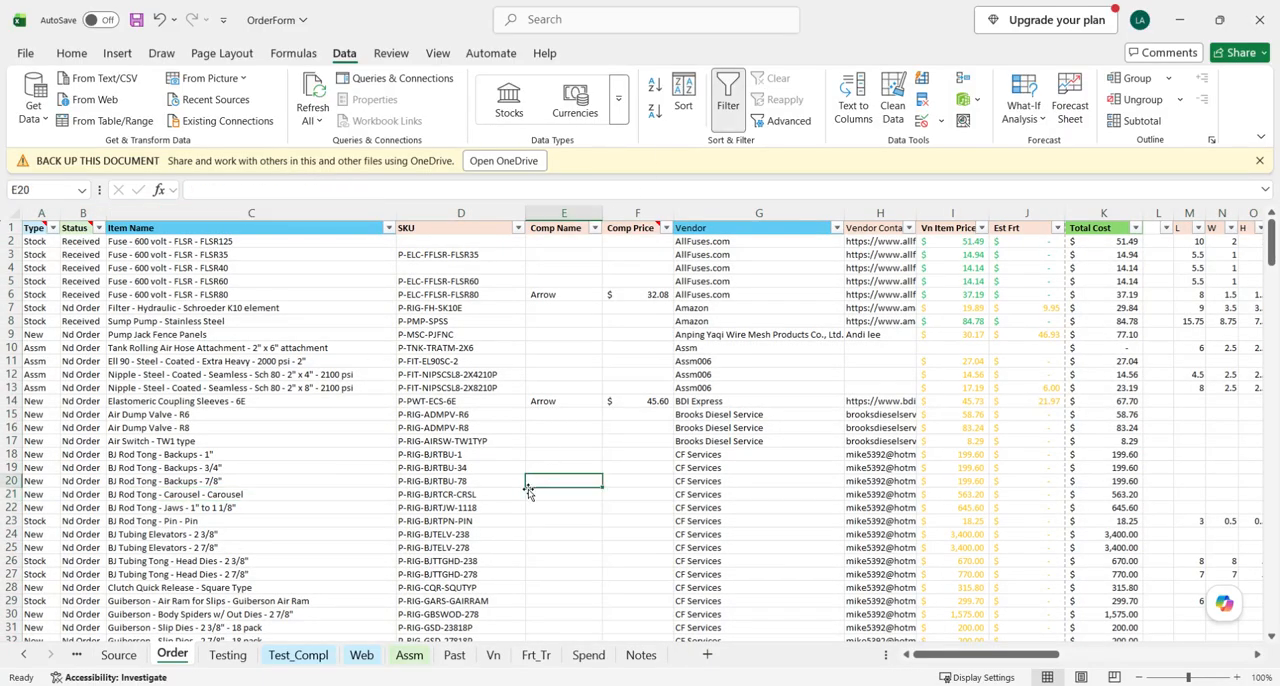
- Locate the Gear Oil - 80/90 - 5 gal row in the unfiltered Order sheet and examine its stock columns against the headers
scroll(253, 493, "down", 2)
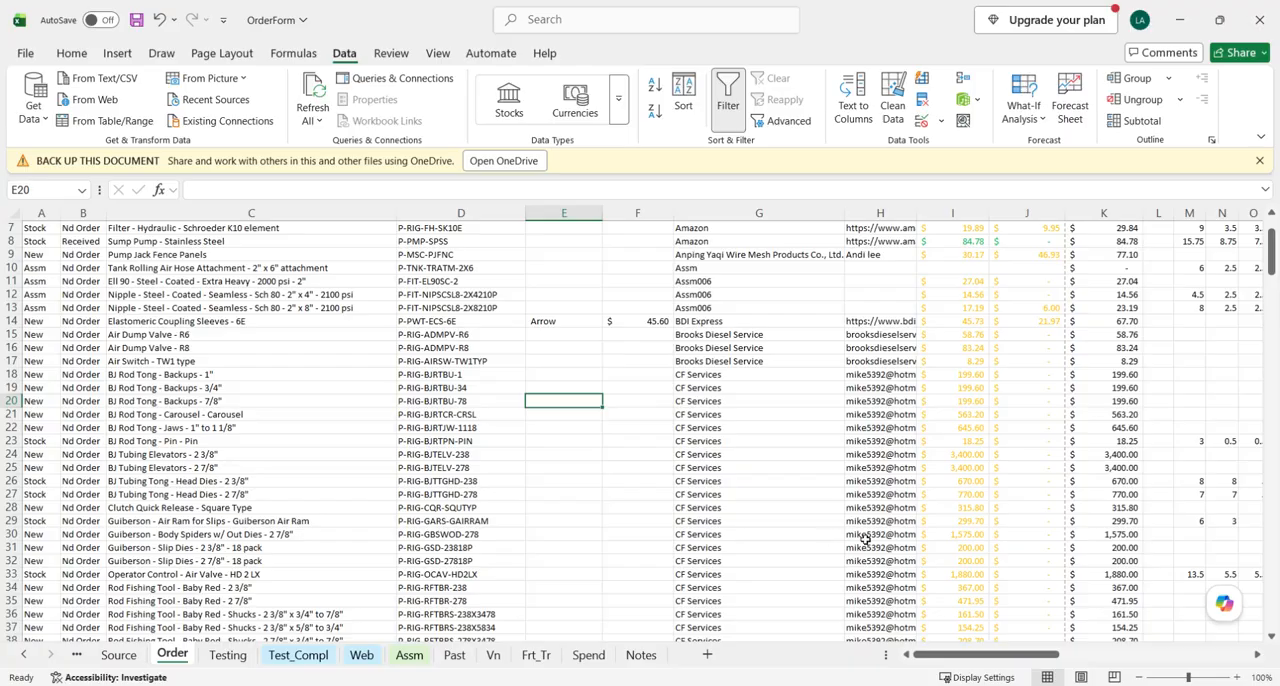
scroll(860, 534, "down", 8)
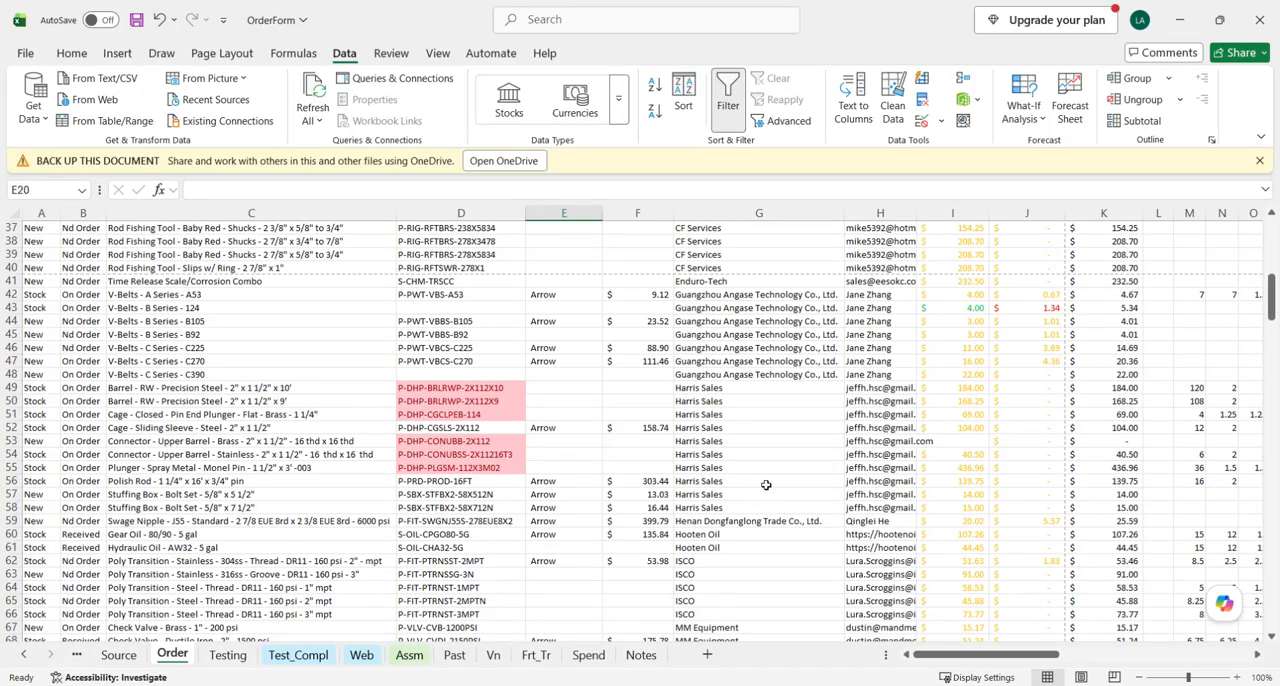
scroll(766, 485, "down", 5)
left_click(704, 416)
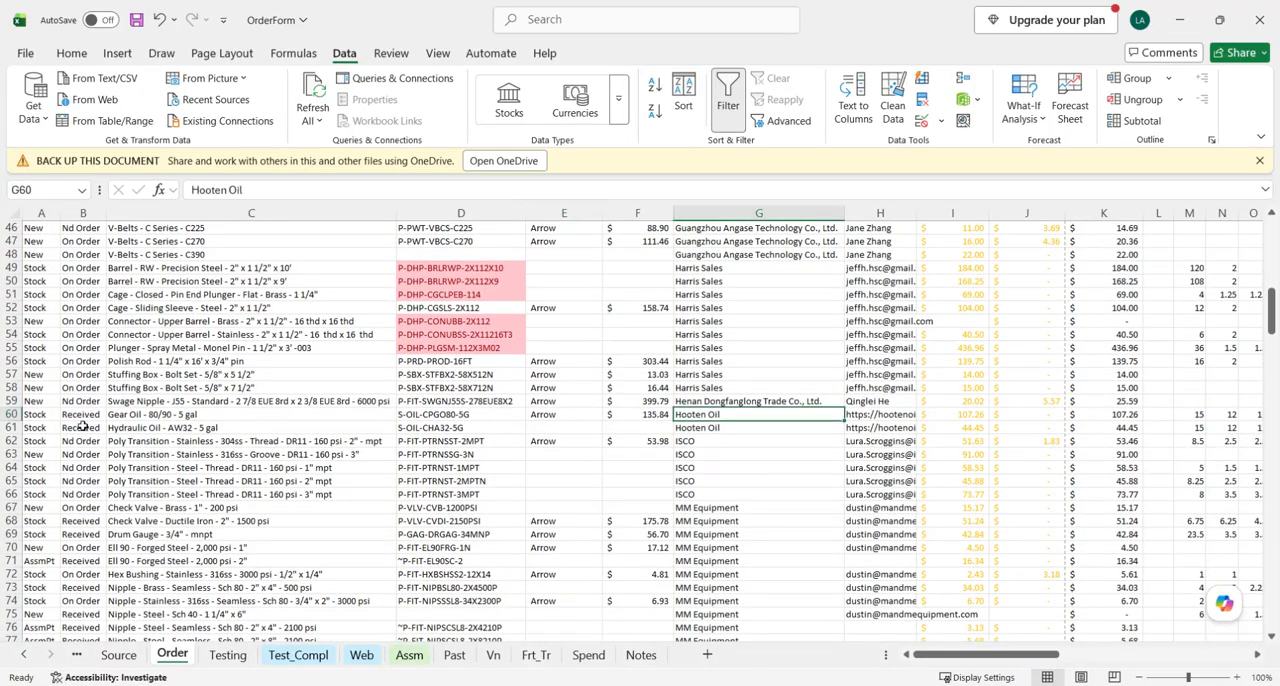
left_click(8, 414)
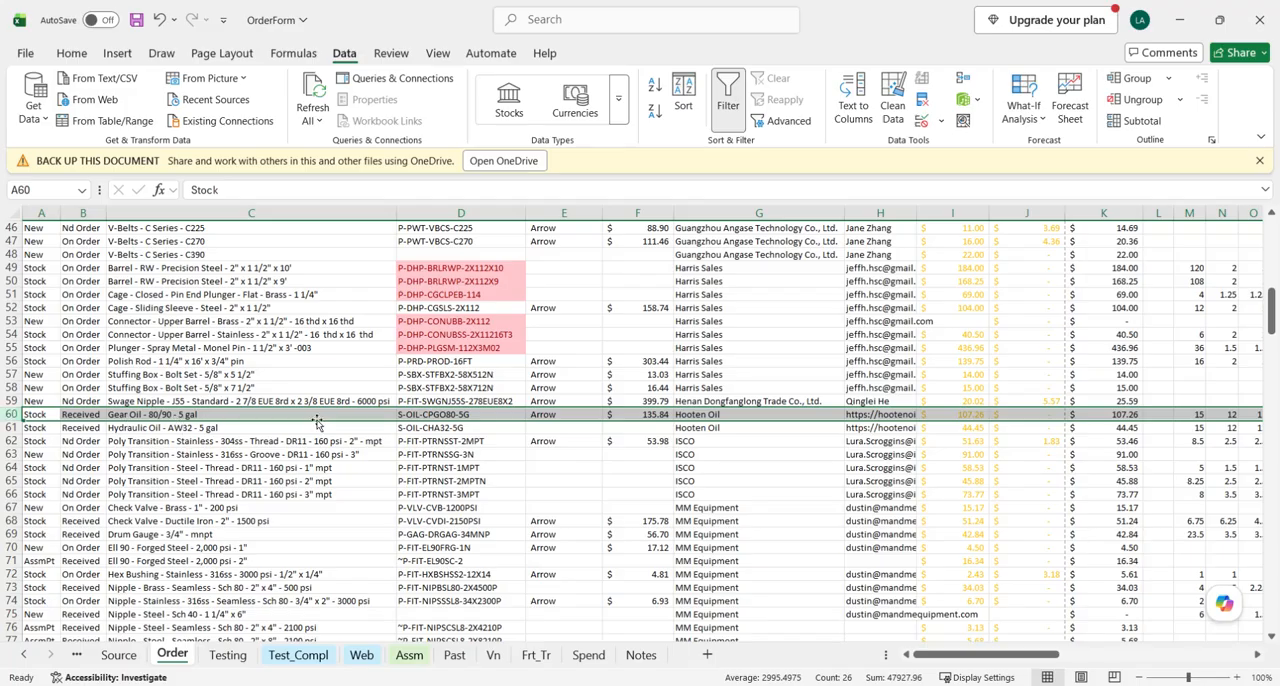
scroll(944, 408, "right", 3)
scroll(944, 408, "right", 8)
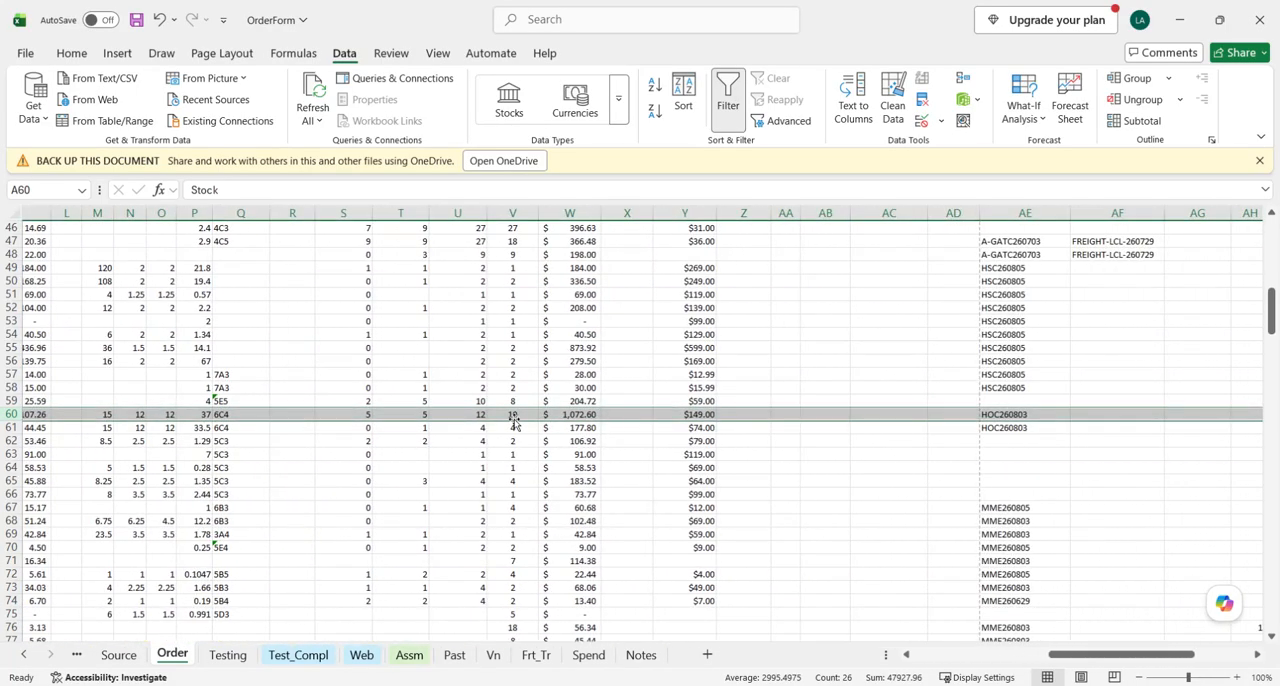
scroll(520, 414, "up", 15)
scroll(520, 378, "left", 2)
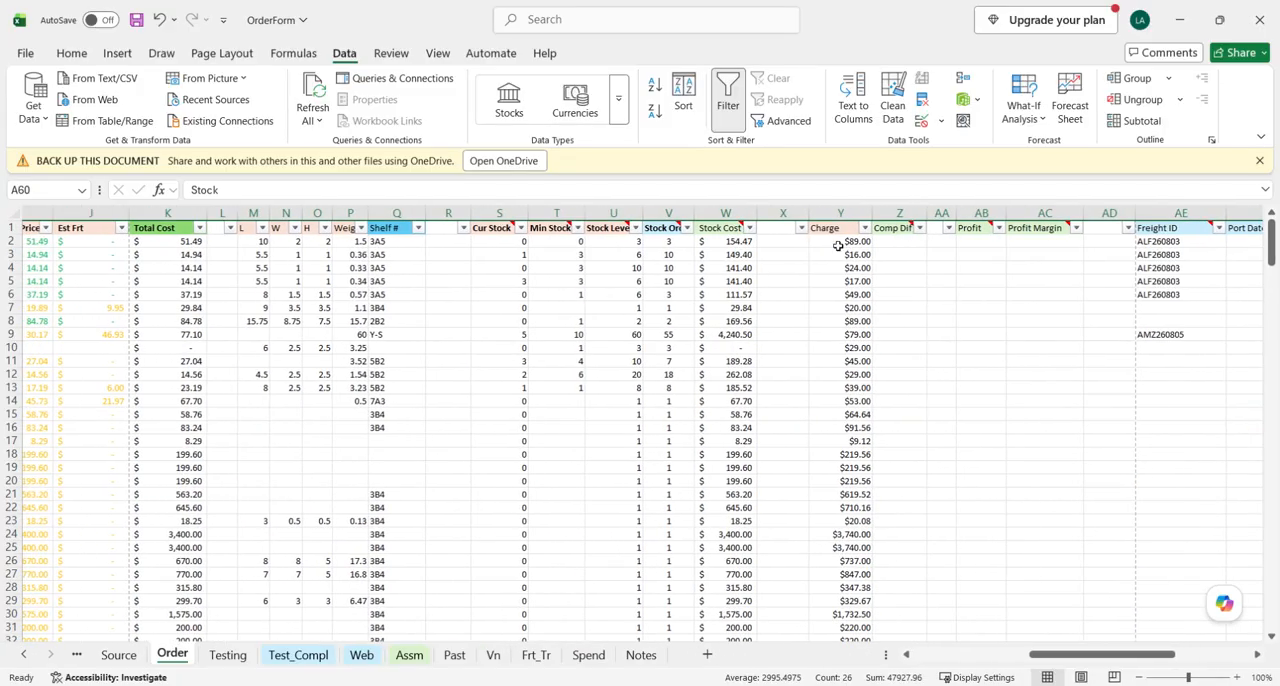
left_click(437, 53)
left_click(889, 110)
left_click(935, 146)
scroll(777, 413, "up", 1)
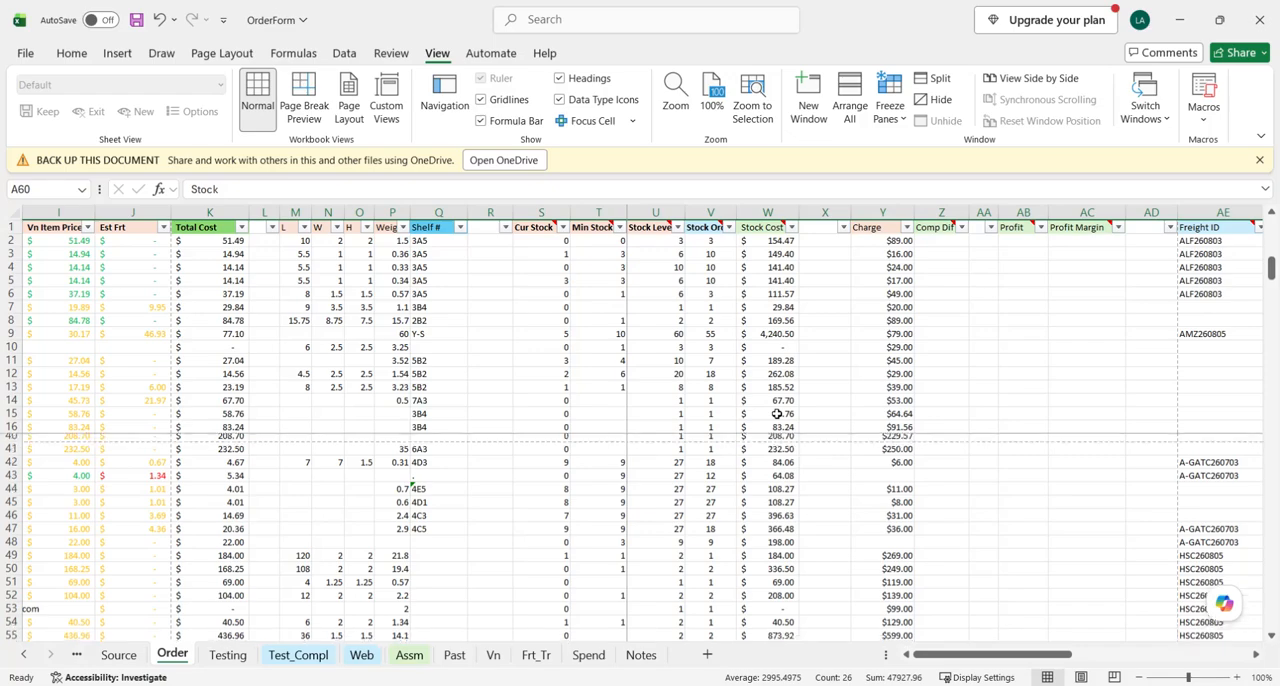
left_click(765, 320)
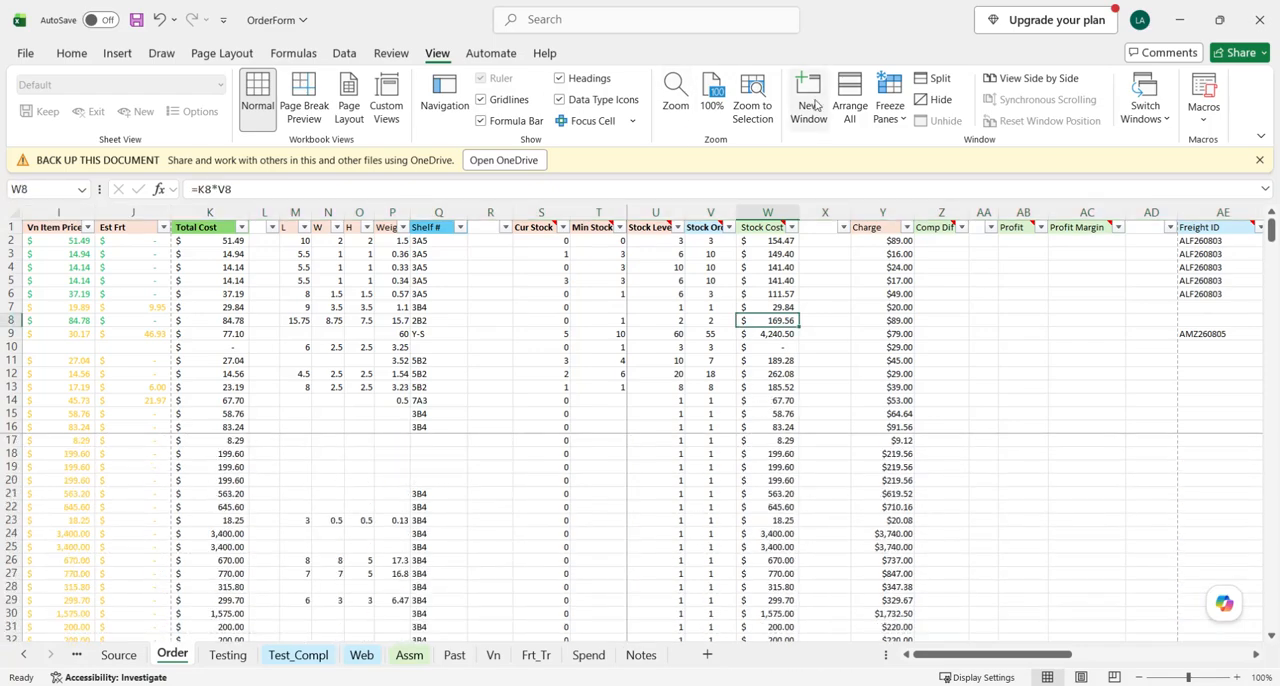
left_click(889, 110)
left_click(925, 148)
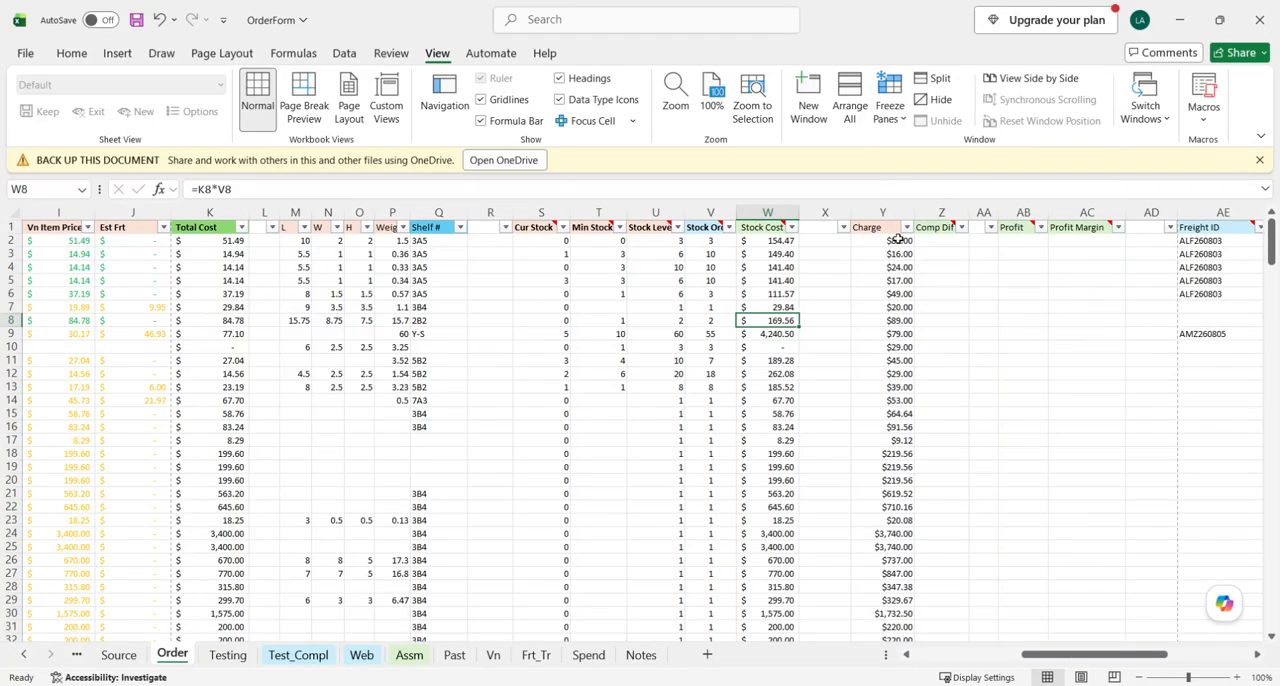
- Freeze the top header row of the Order sheet and check it against the rows further down
left_click(828, 305)
scroll(580, 333, "left", 8)
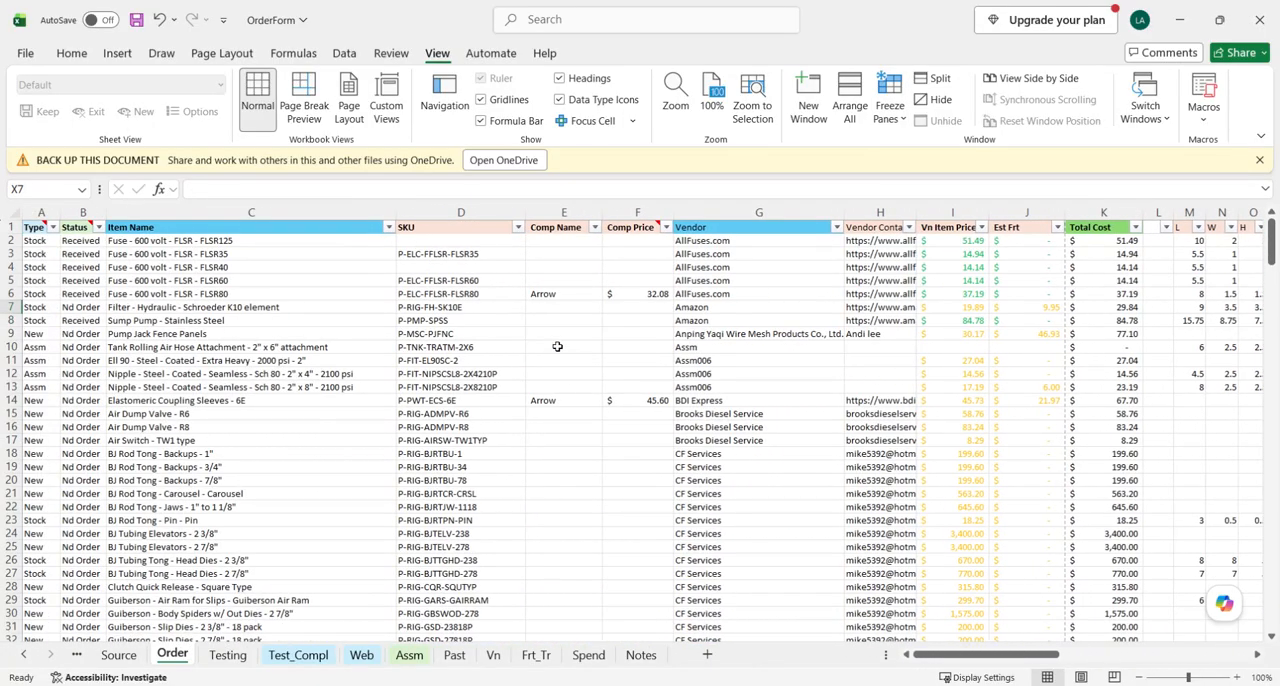
scroll(557, 346, "down", 4)
scroll(563, 345, "up", 4)
left_click(889, 108)
left_click(940, 202)
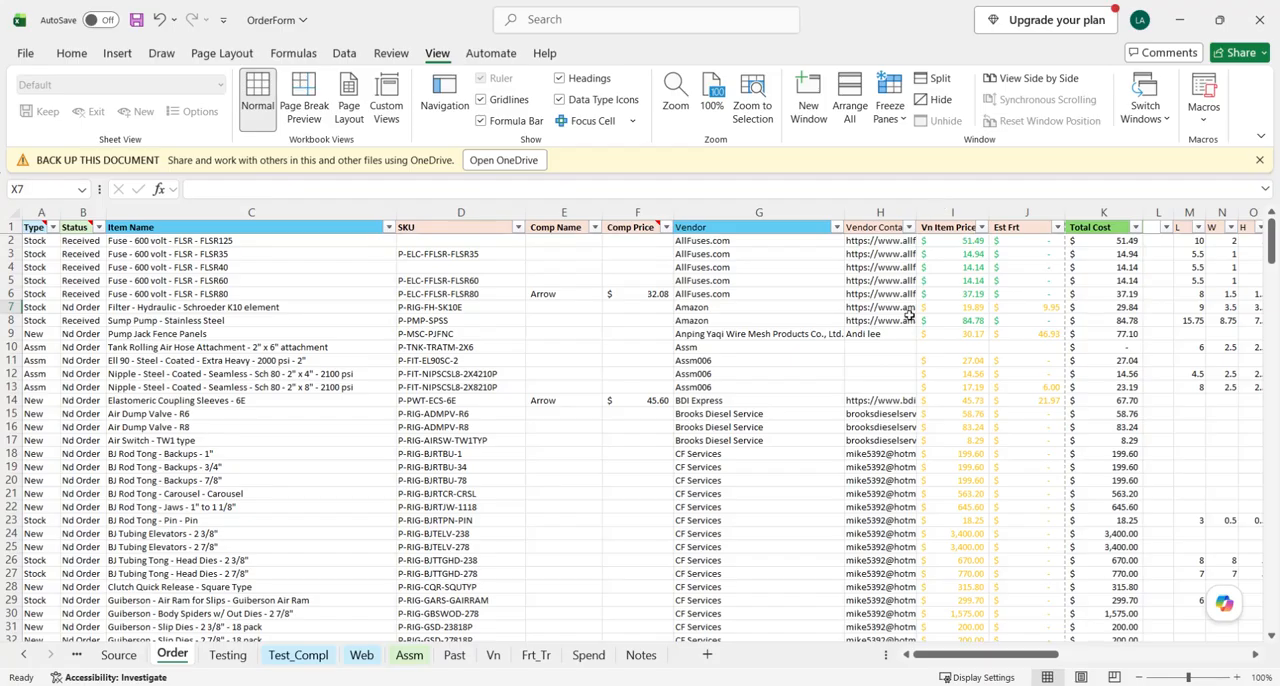
scroll(916, 275, "down", 12)
scroll(621, 339, "up", 1)
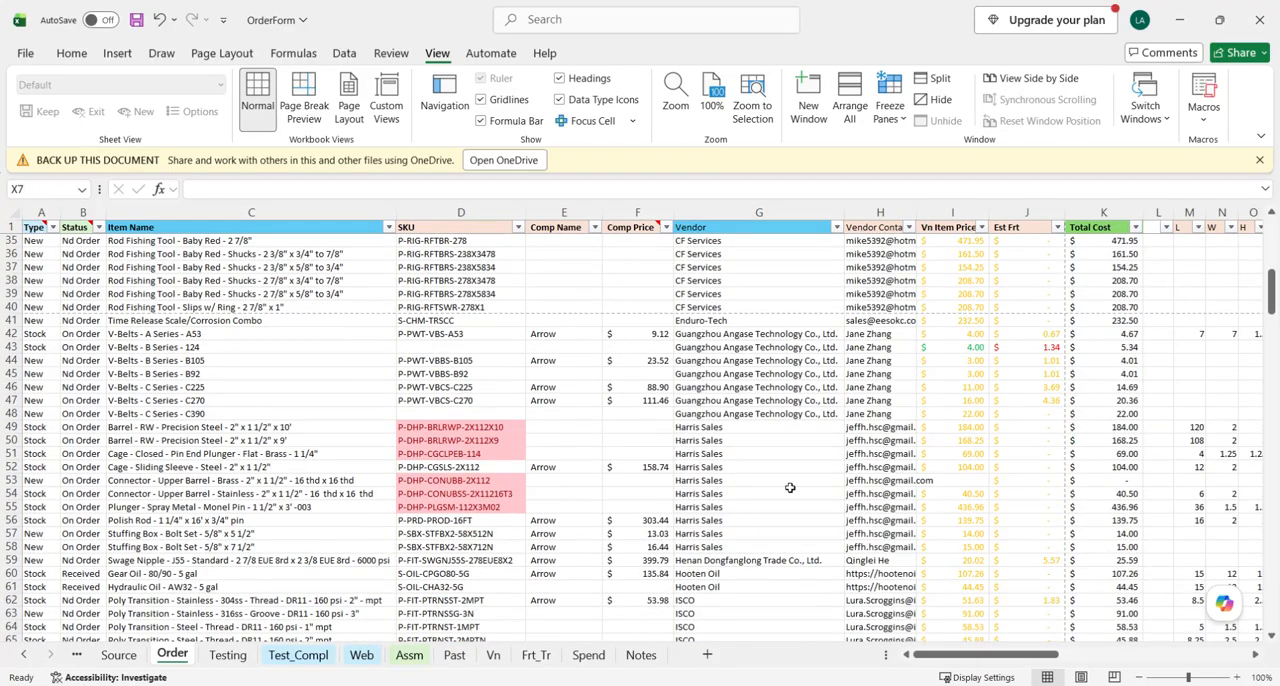
- Insert a blank row directly beneath the Gear Oil - 80/90 - 5 gal row on the Order sheet
scroll(790, 487, "down", 5)
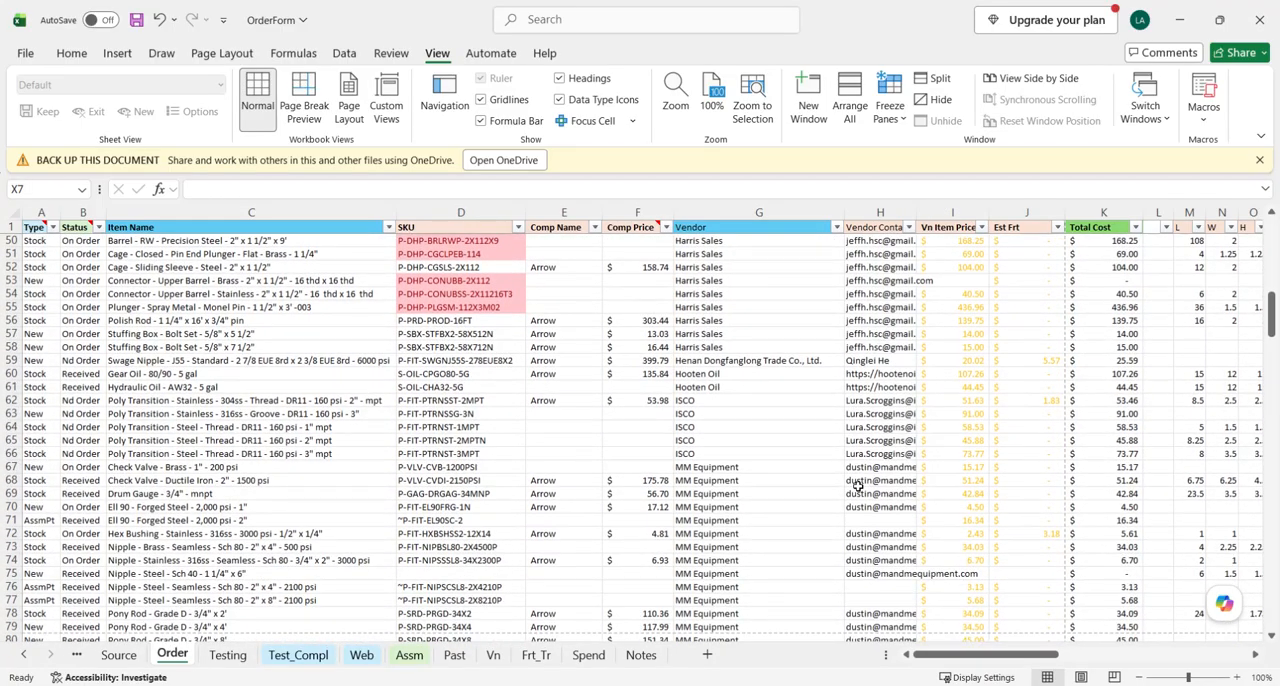
left_click(692, 374)
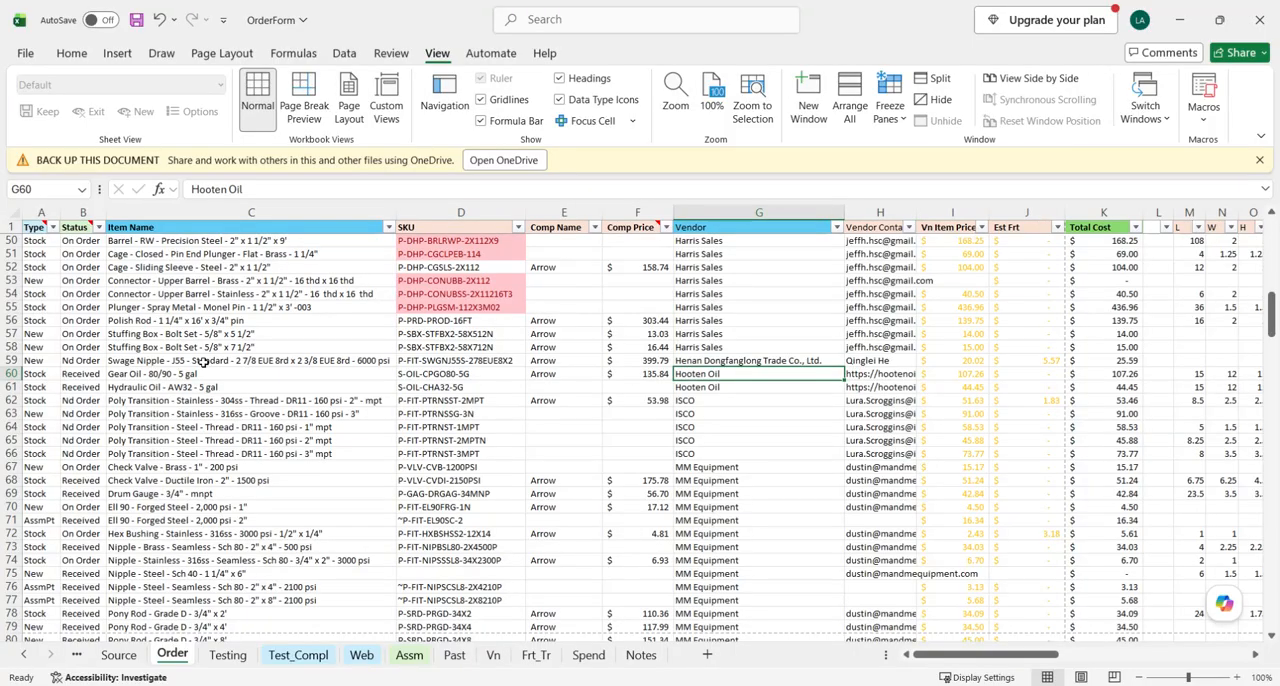
left_click(12, 373)
scroll(1257, 388, "right", 5)
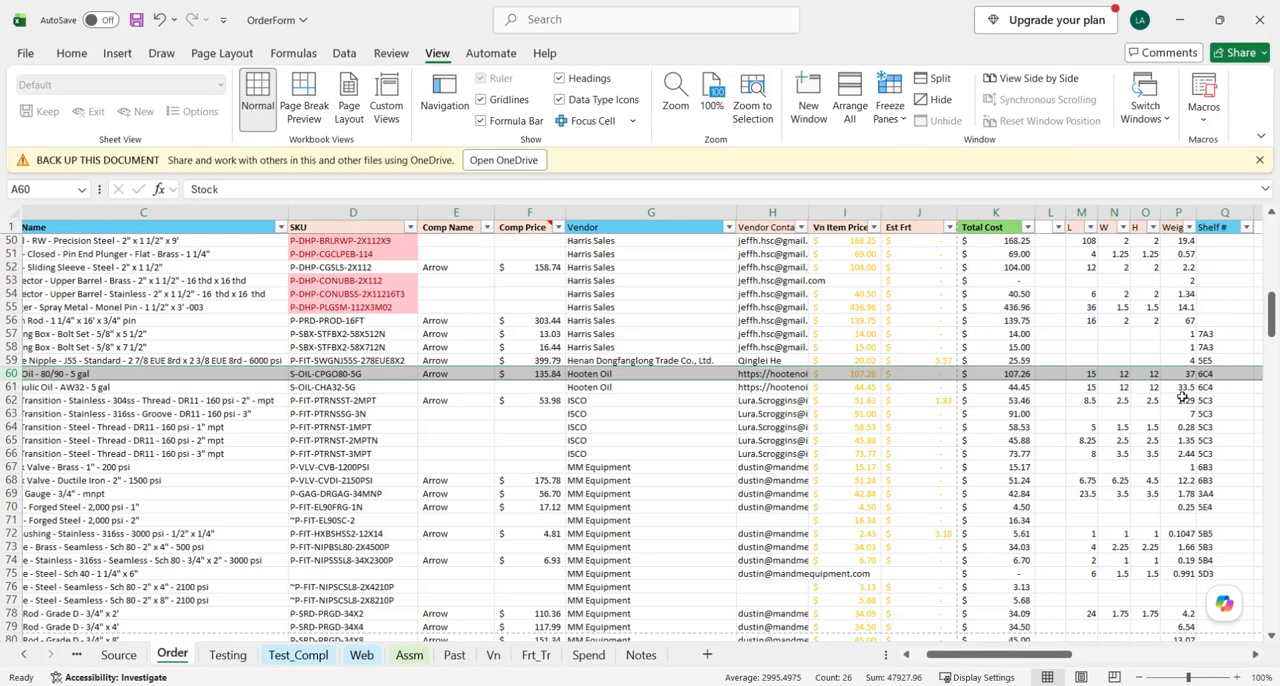
scroll(1093, 413, "left", 5)
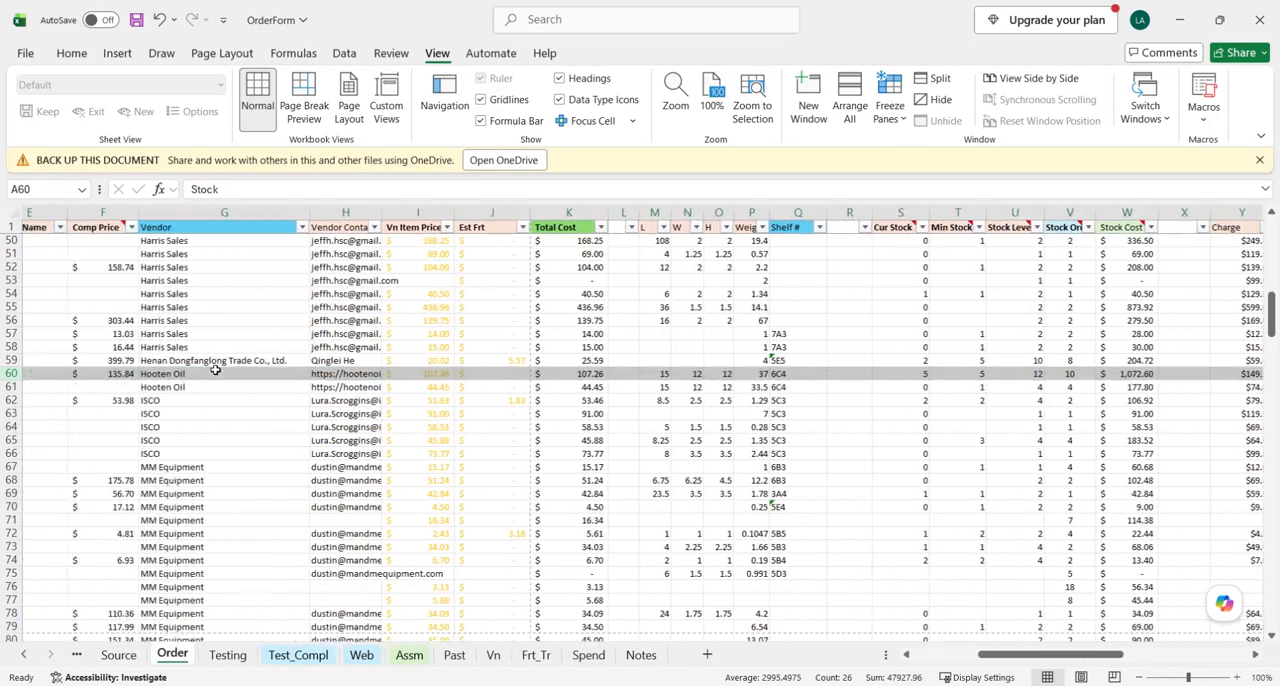
right_click(12, 387)
left_click(60, 232)
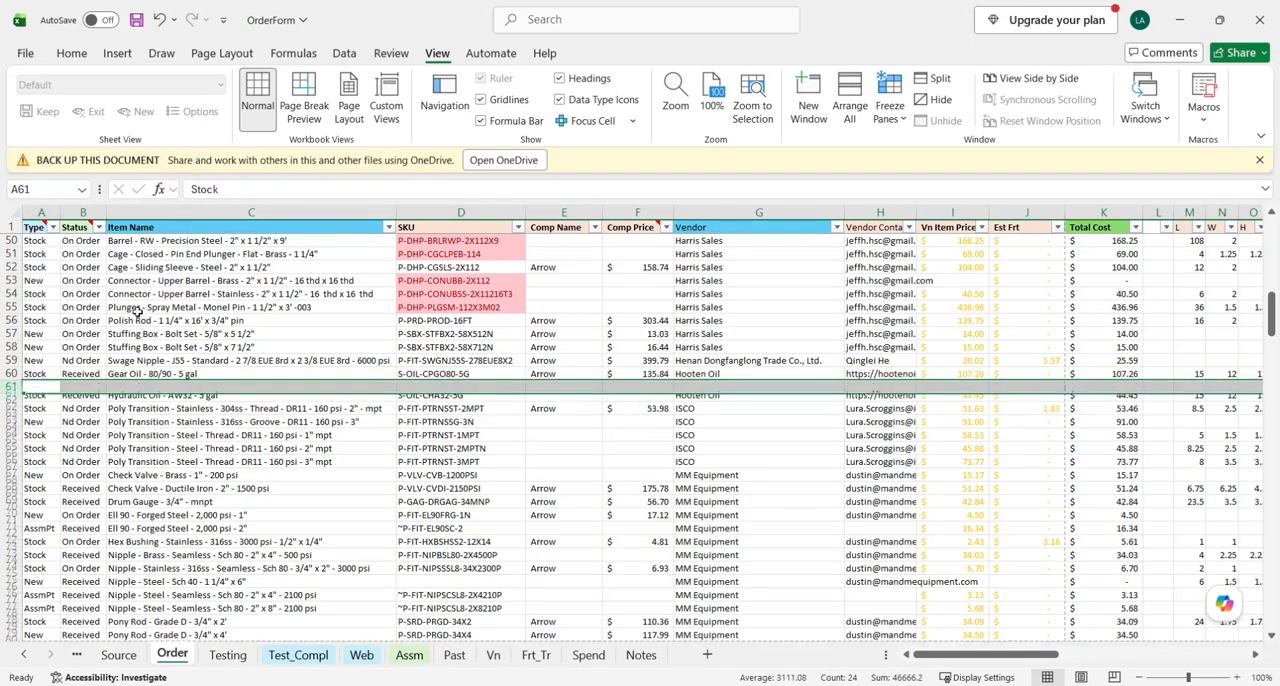
left_click(230, 410)
- Check the copy instruction in Process_OilPatch and copy the entire Gear Oil row into blank row 61 of the Order sheet
mouse_move(588, 682)
left_click(628, 638)
left_click(166, 351)
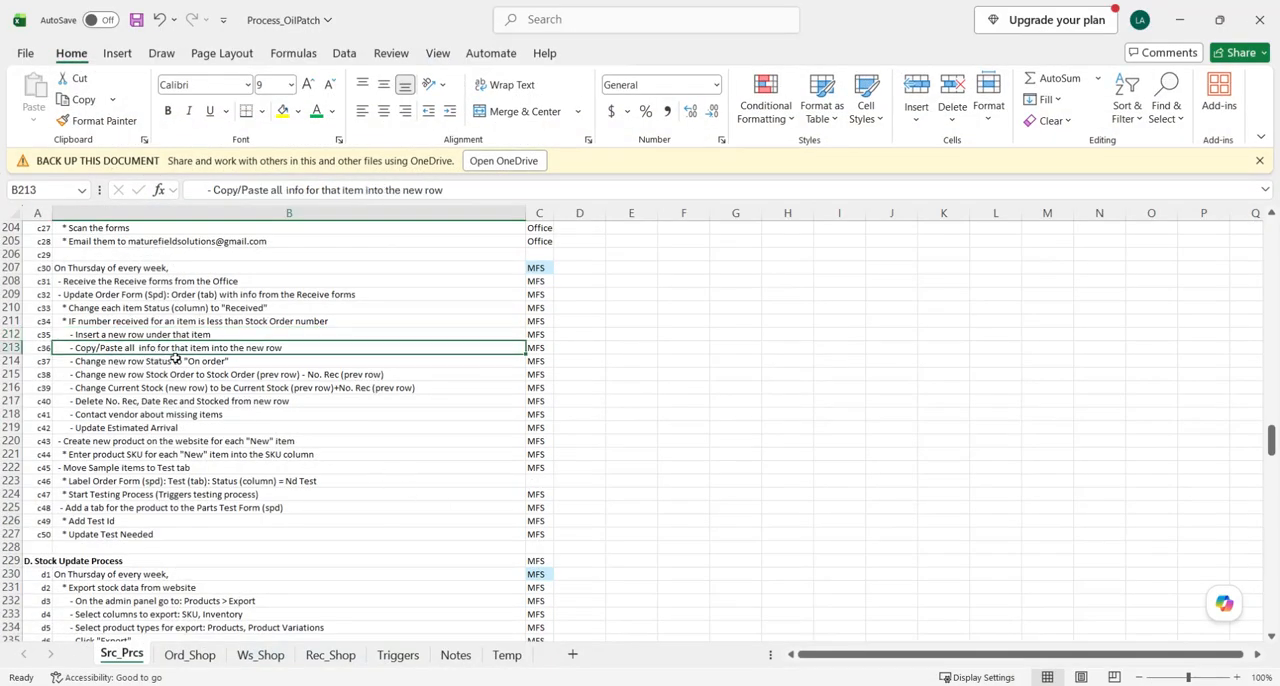
left_click(1188, 26)
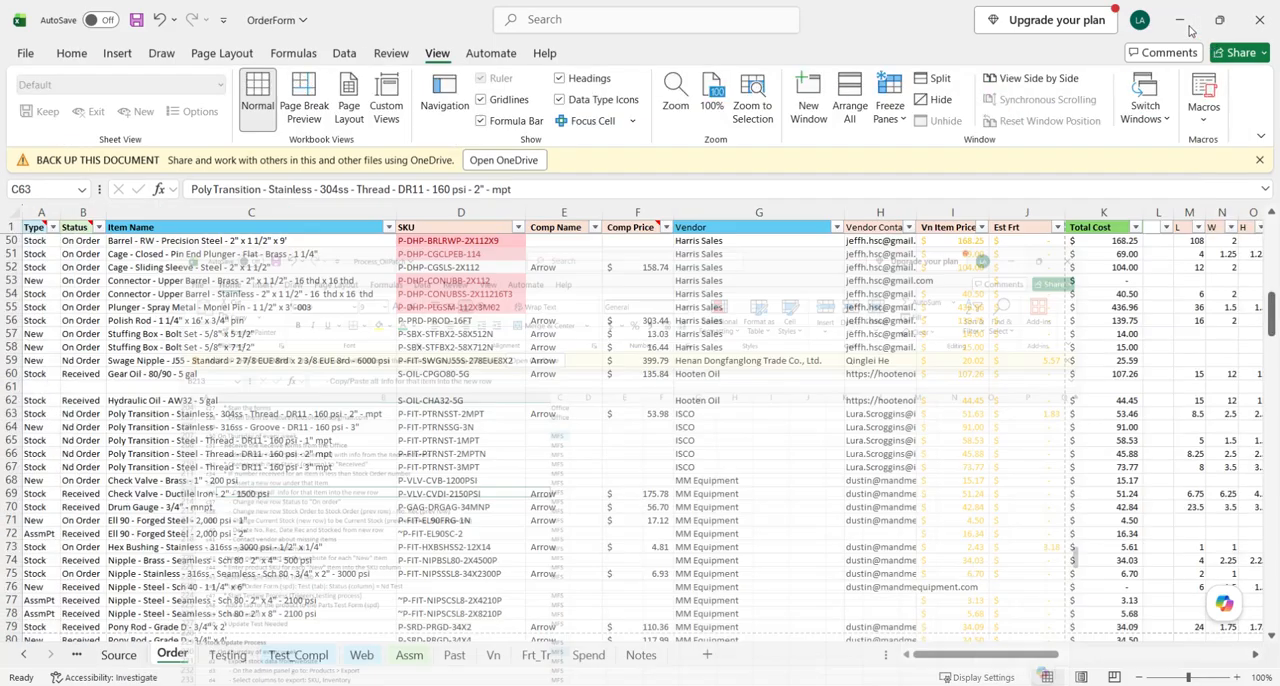
left_click(11, 373)
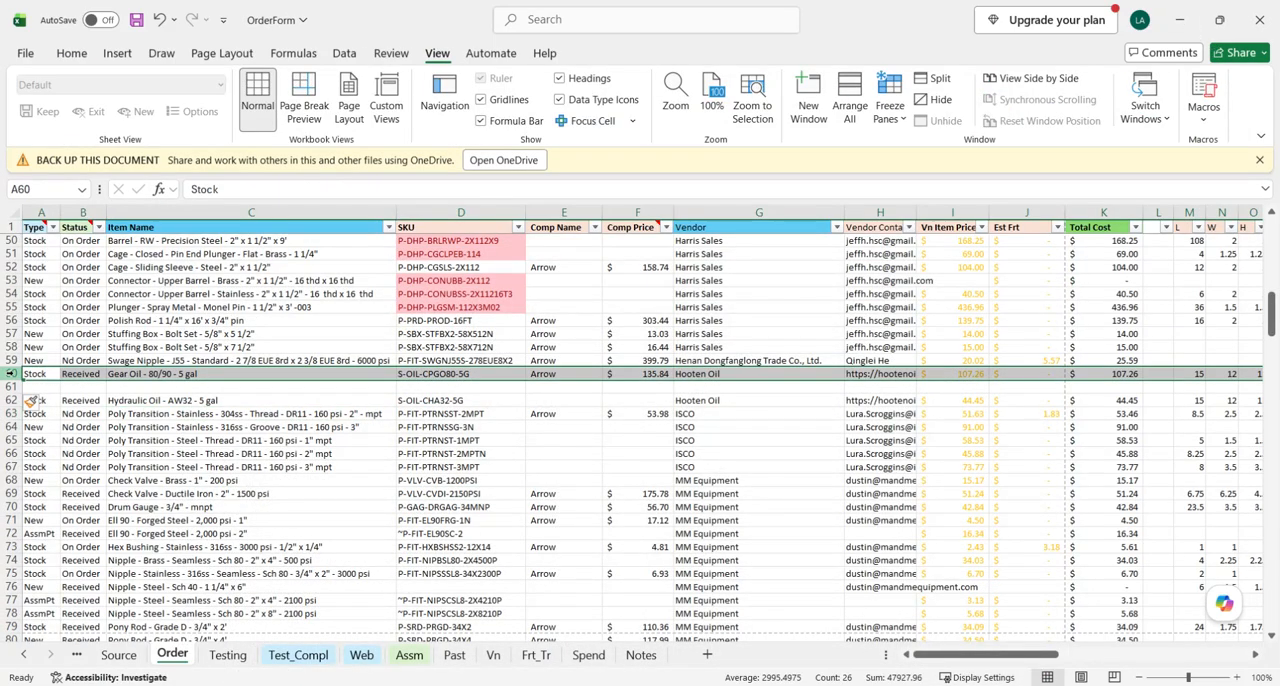
key("ctrl+c")
left_click(36, 387)
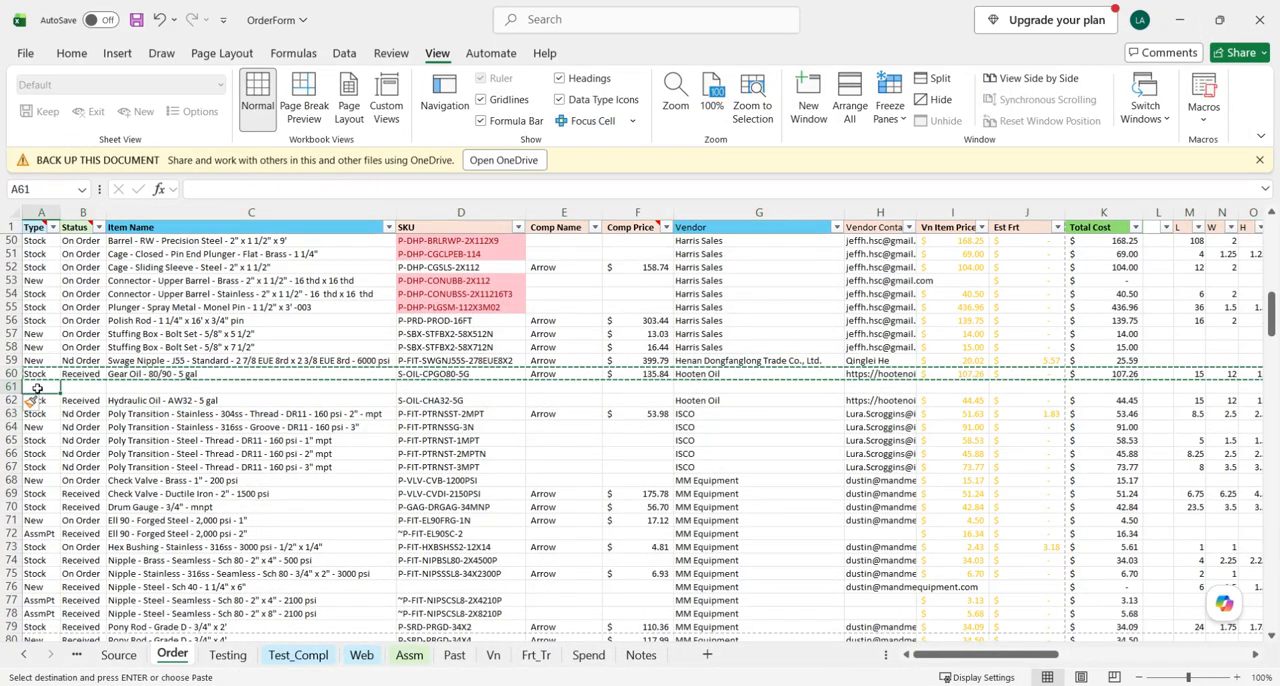
key("ctrl+v")
left_click(200, 414)
key("Escape")
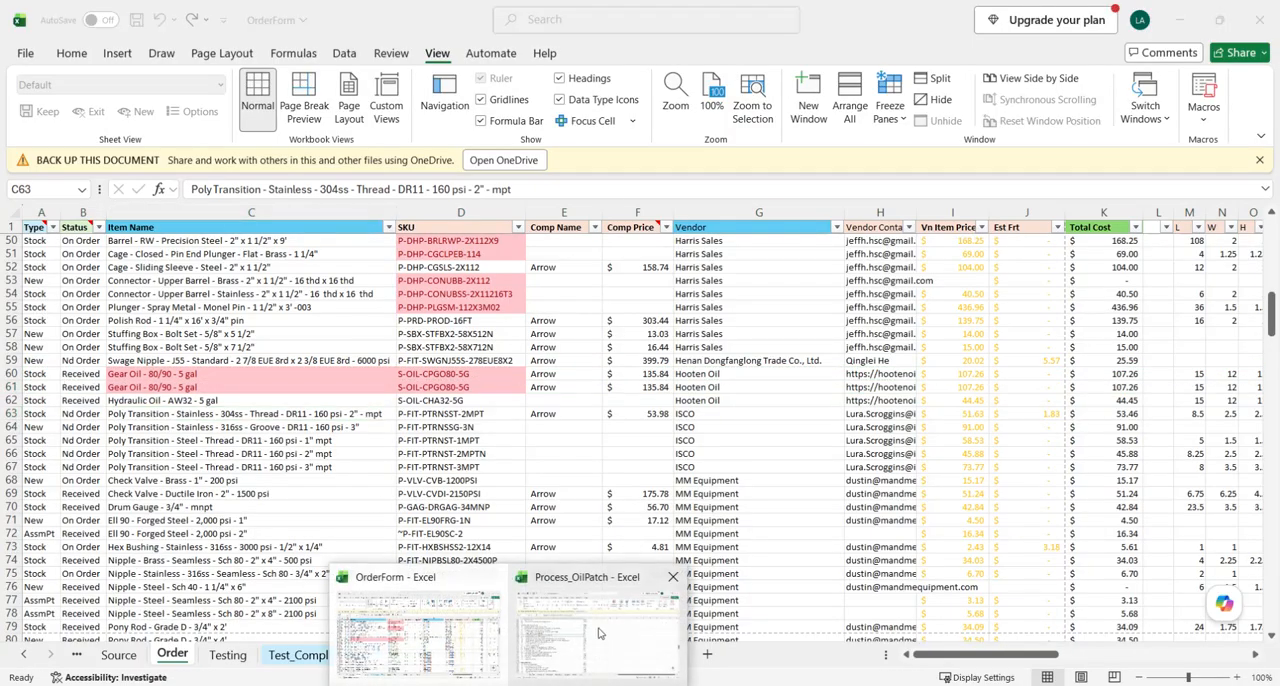
- Check the status instruction in Process_OilPatch and set the duplicated Gear Oil row's Status to On Order
left_click(600, 632)
left_click(146, 364)
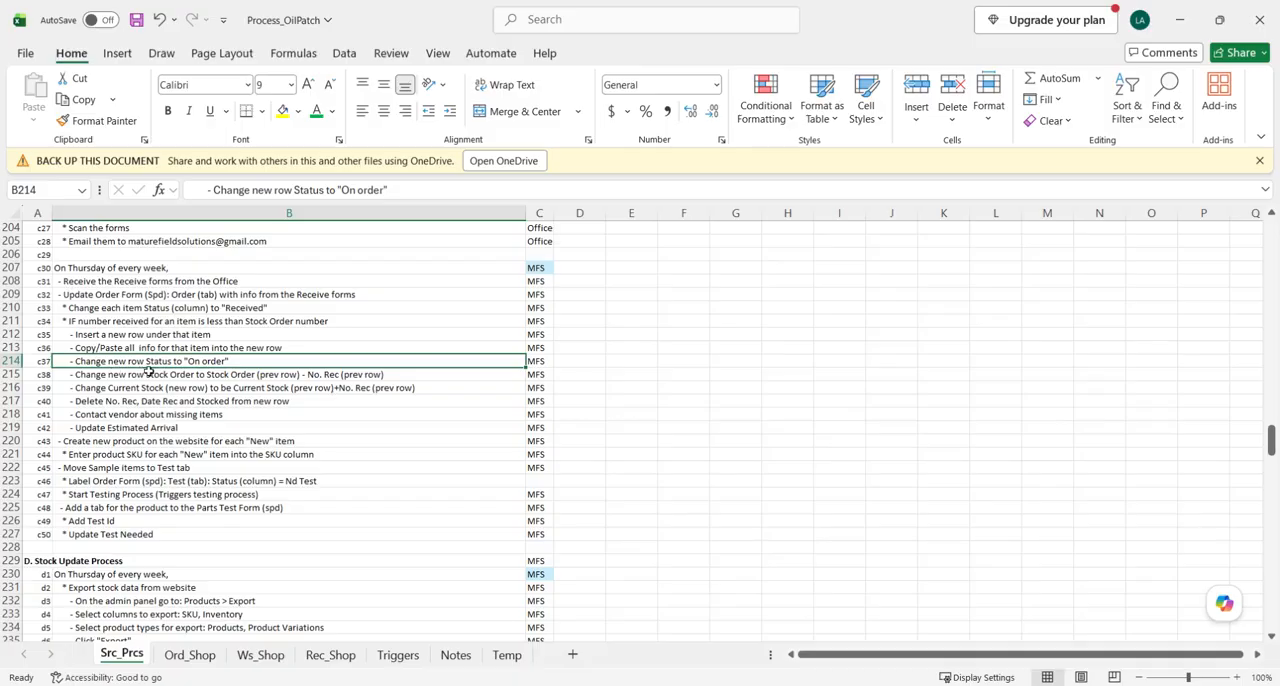
key("alt+Tab")
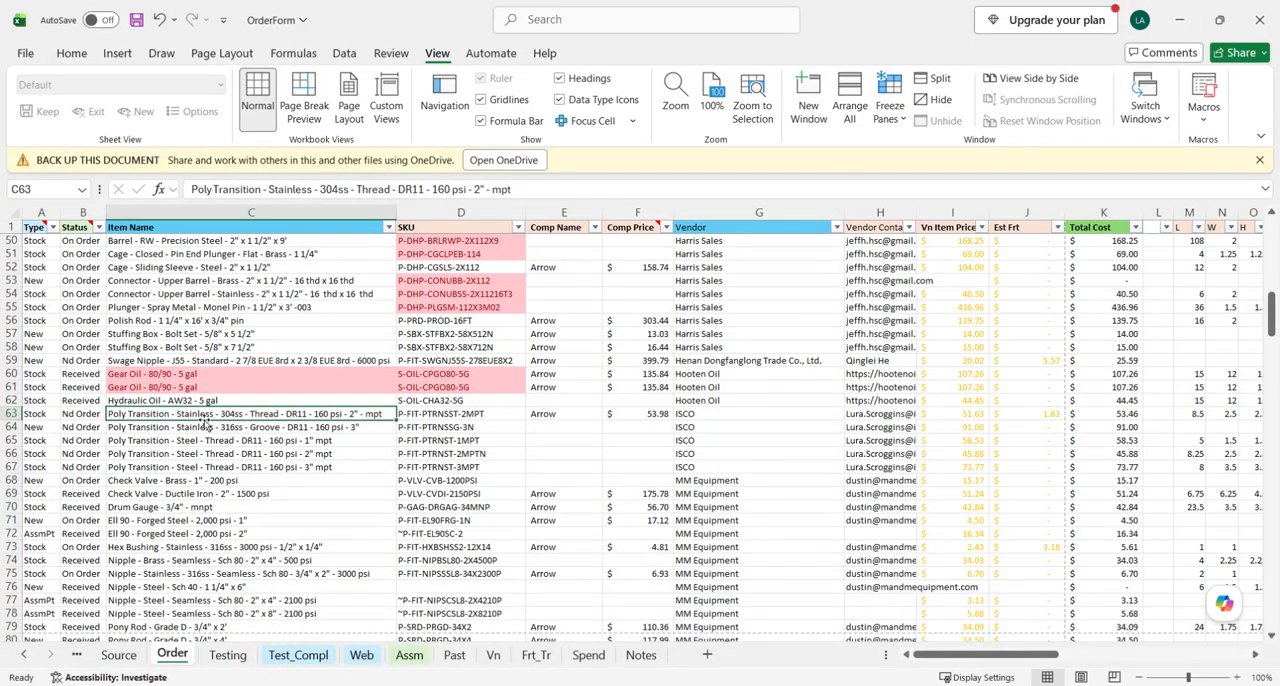
left_click(91, 388)
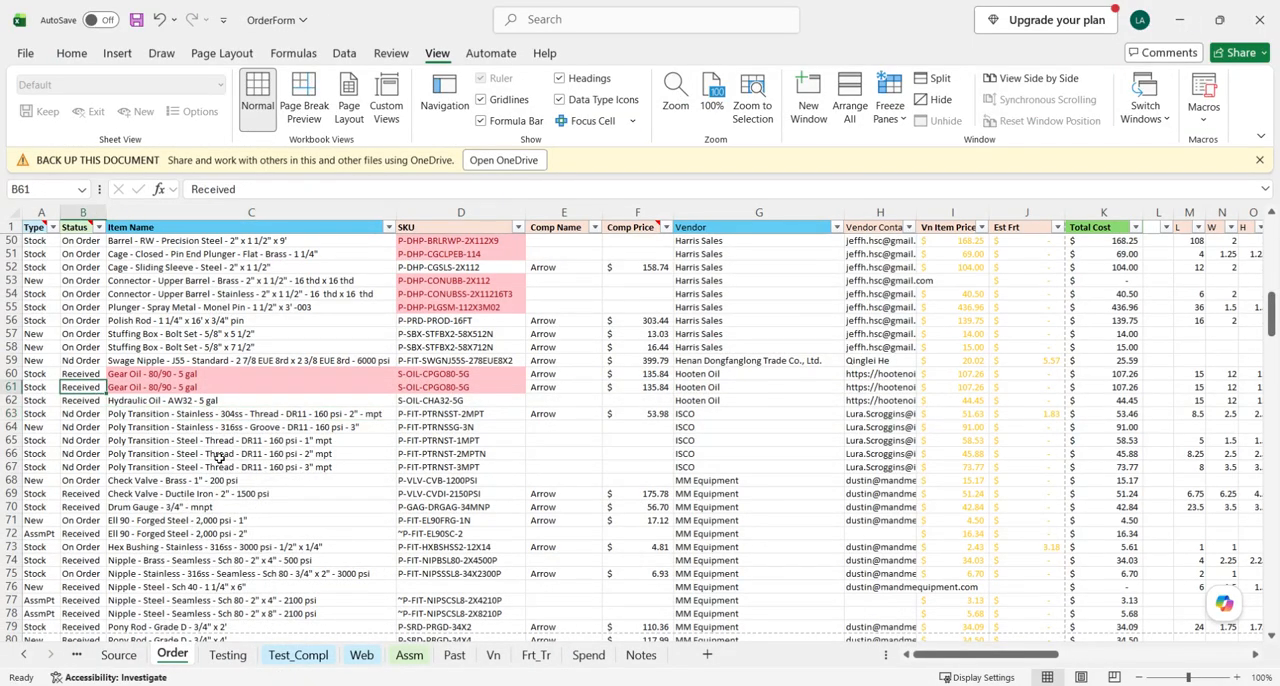
type("On Order")
key("Tab")
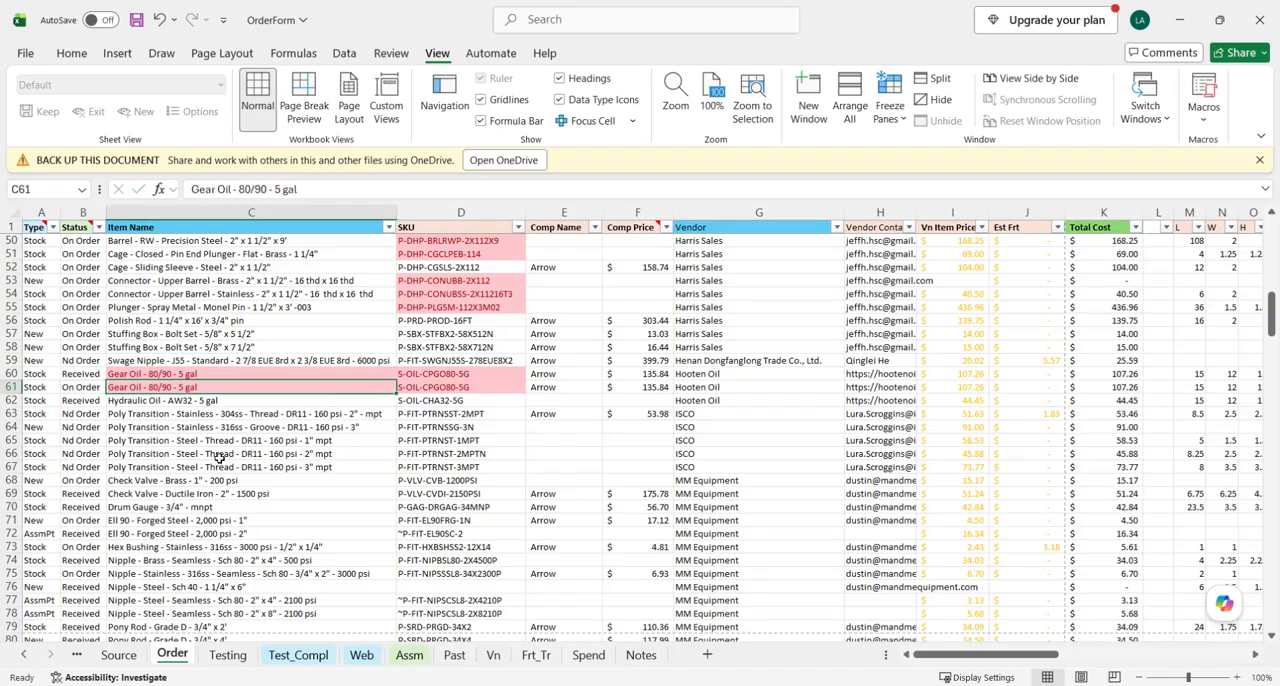
- Read the Stock Order instruction in Process_OilPatch and examine the stock and received columns of the original Gear Oil row in OrderForm
left_click(20, 387)
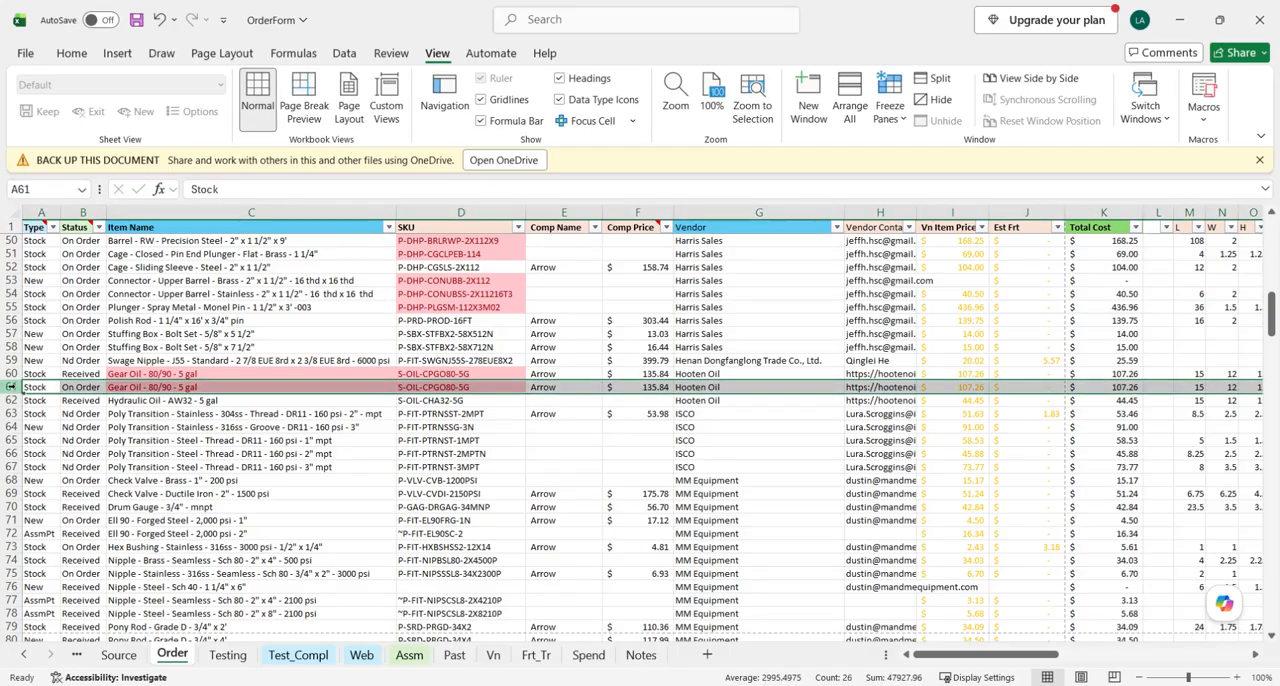
key("alt+Tab")
left_click(130, 374)
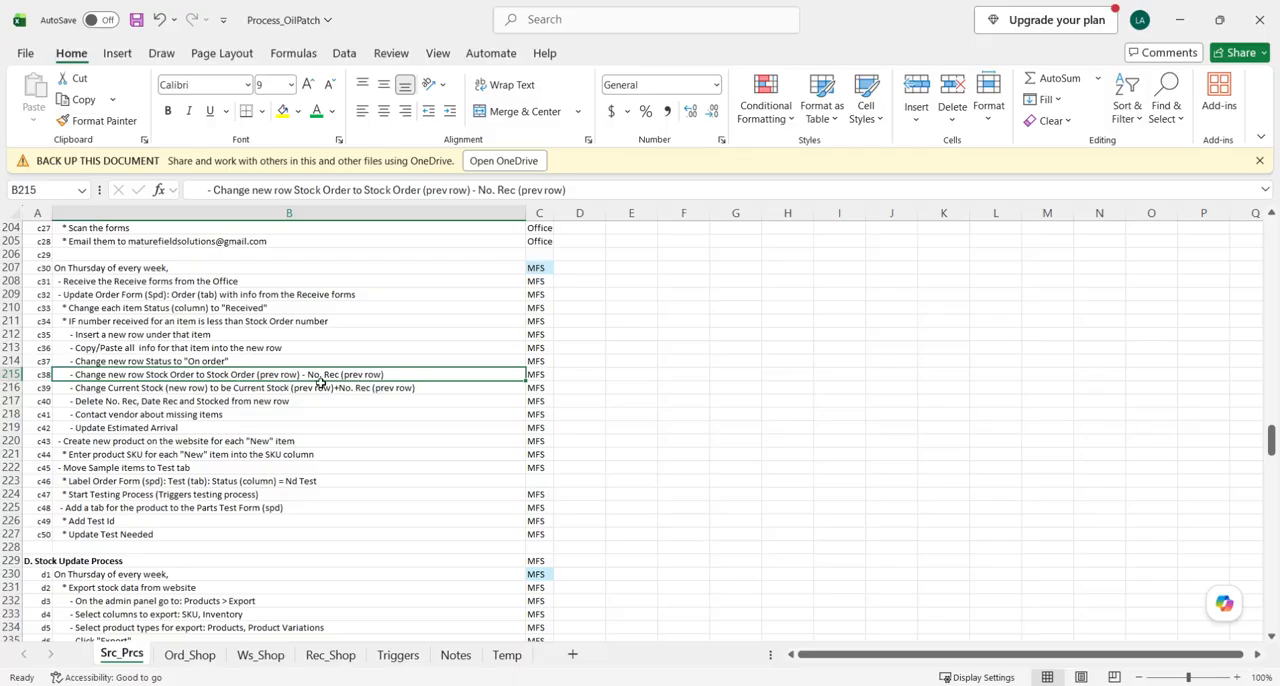
left_click(508, 685)
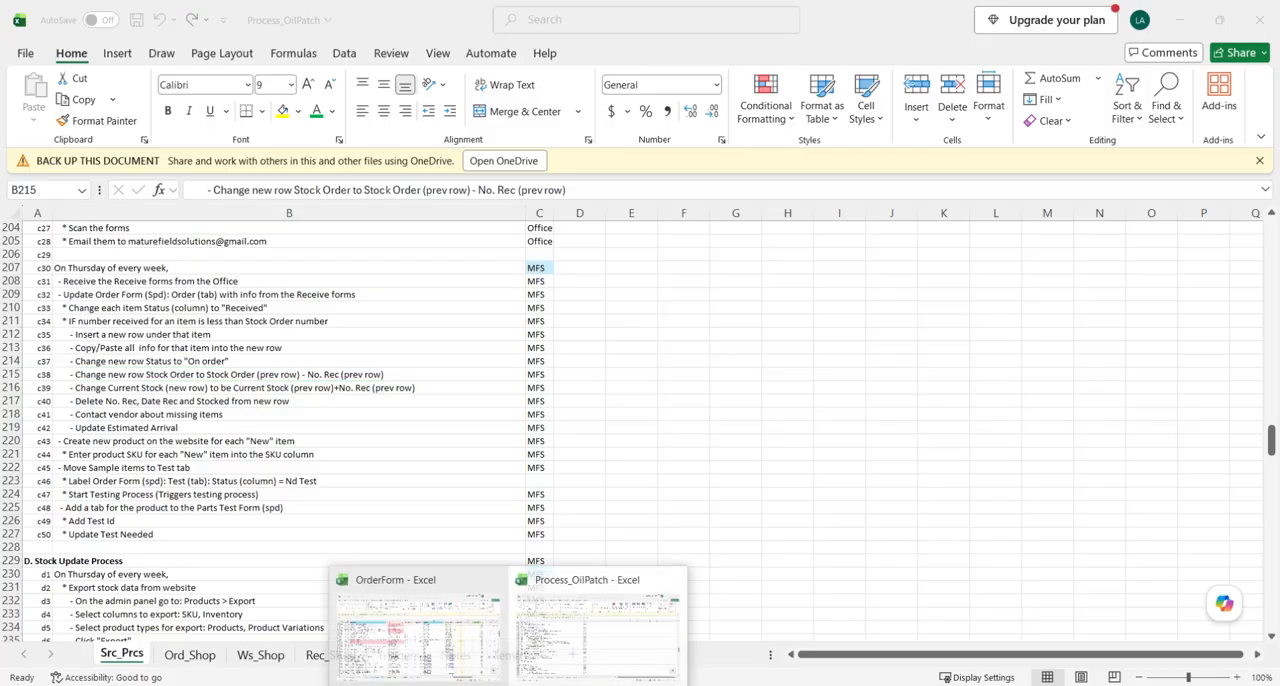
left_click(376, 600)
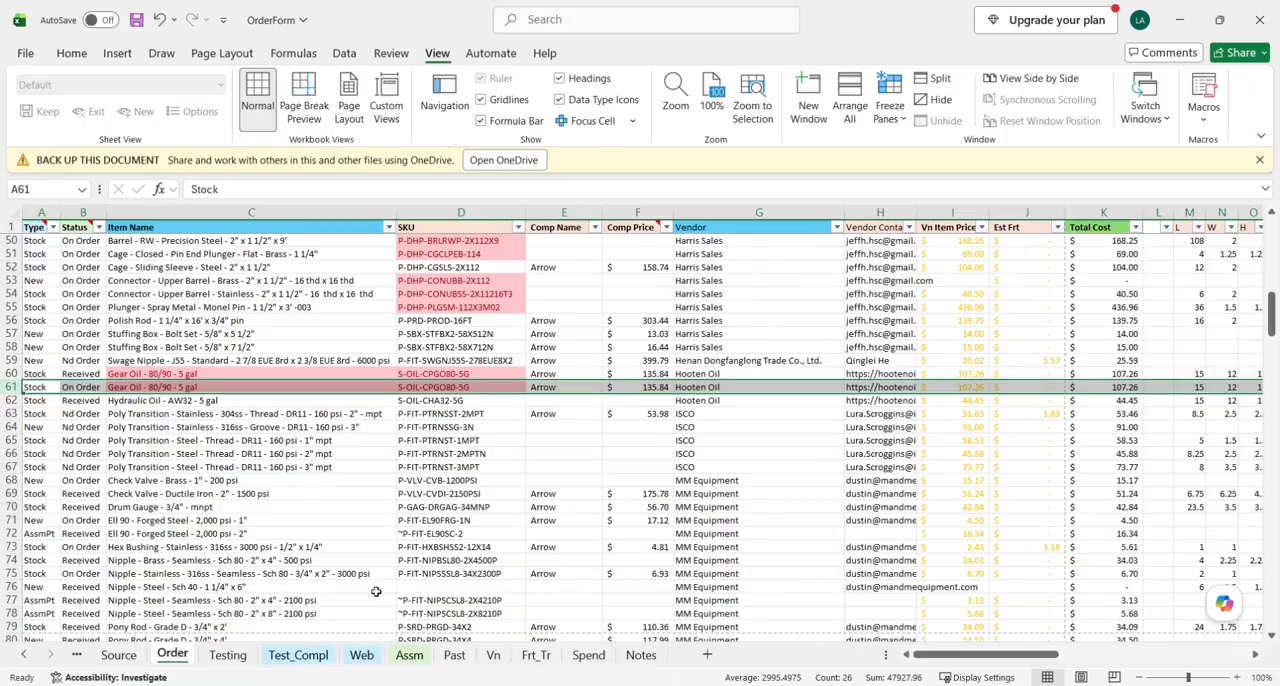
left_click(14, 373)
scroll(950, 402, "right", 3)
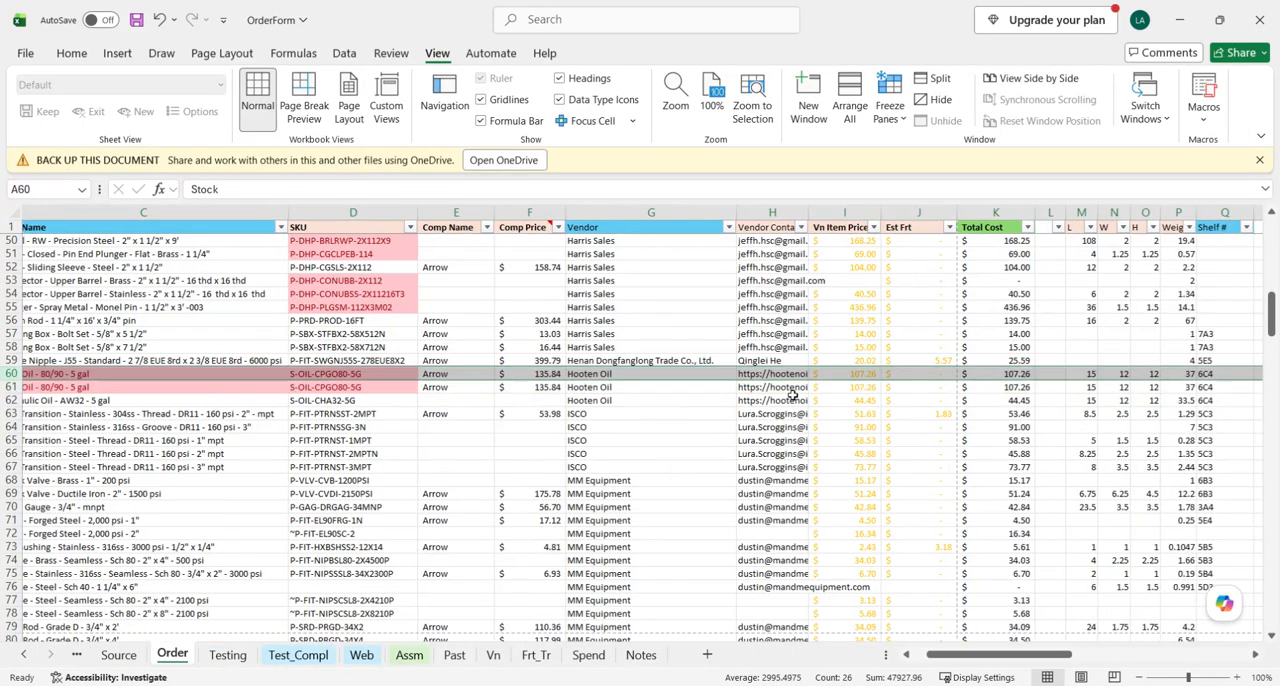
scroll(950, 402, "right", 5)
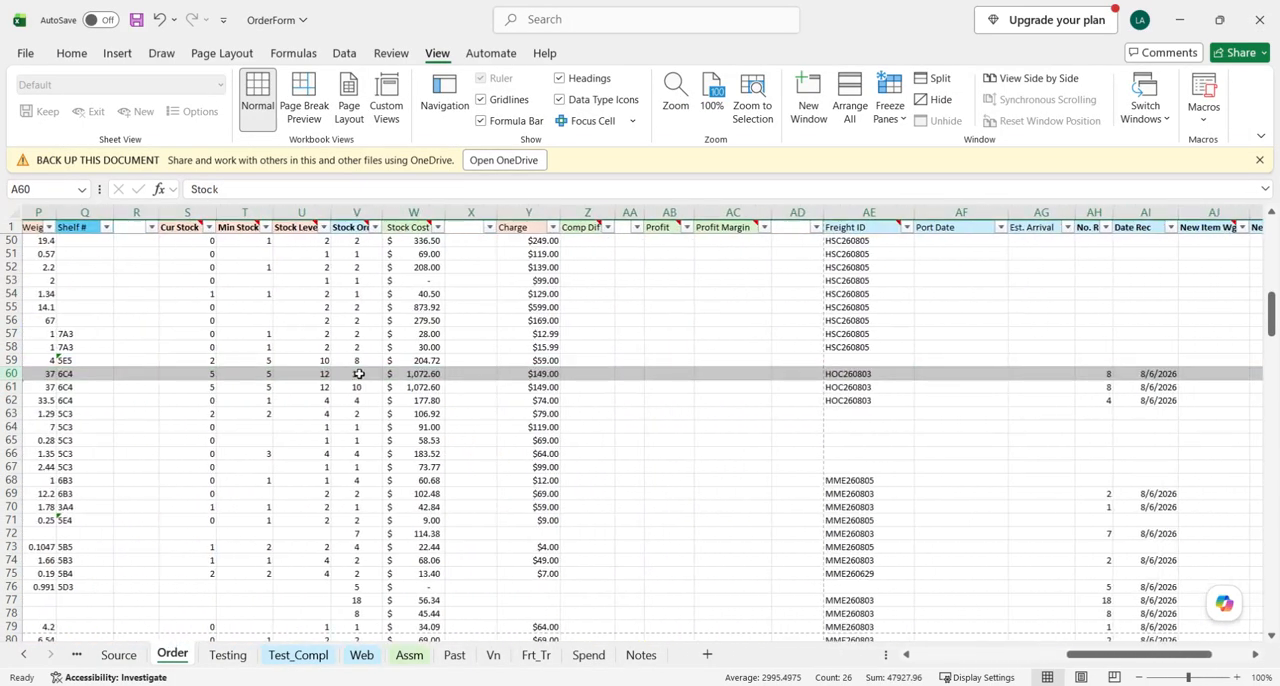
scroll(938, 377, "right", 1)
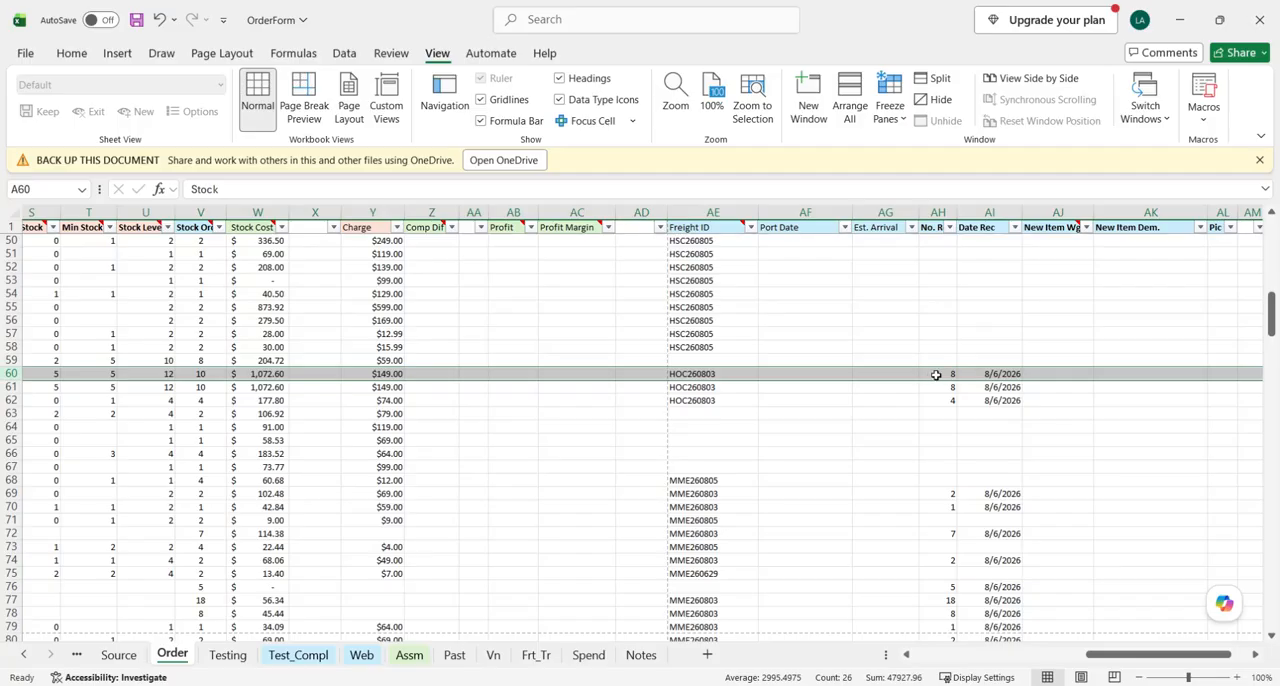
scroll(340, 395, "left", 3)
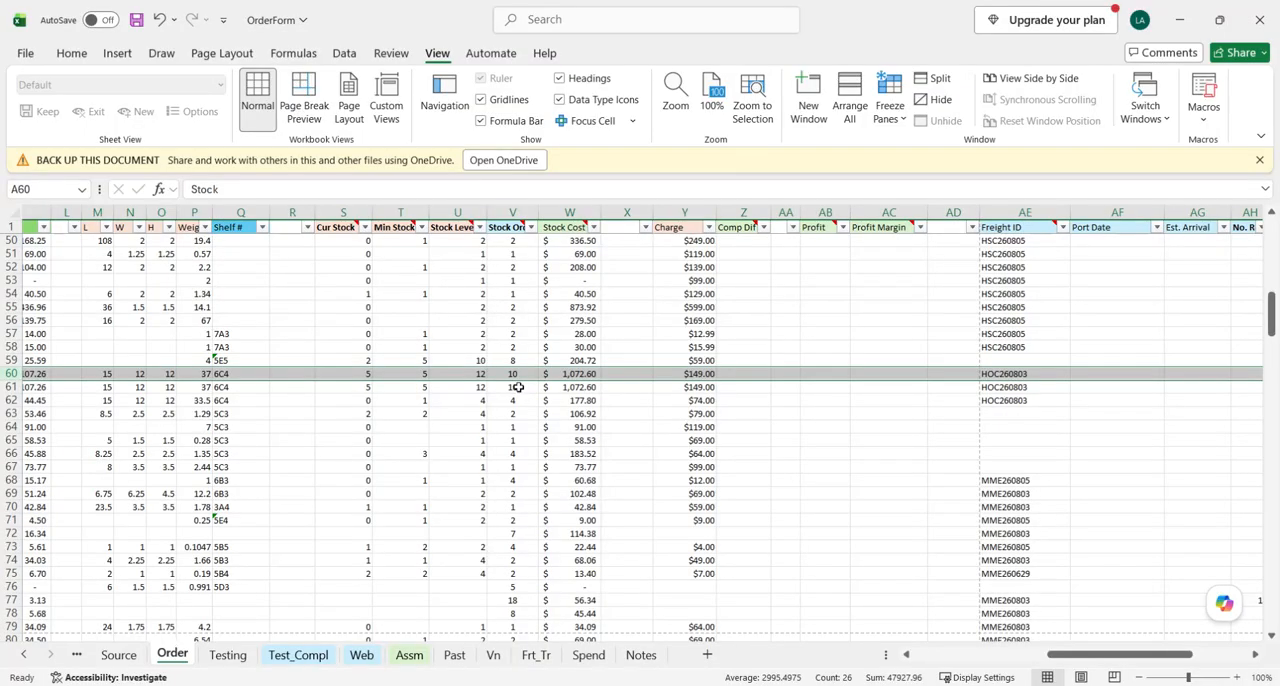
- Set the new Gear Oil row's Stock Order to 2, the original row's order quantity minus its number received
left_click(518, 387)
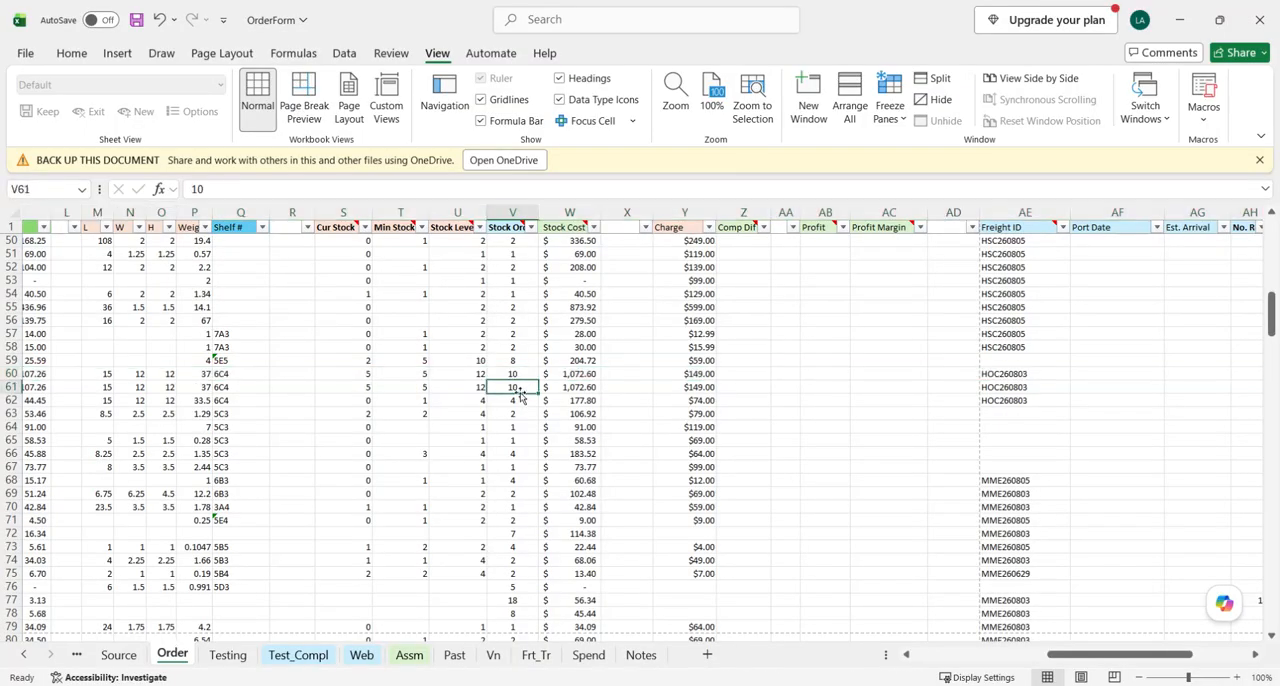
left_click(518, 375)
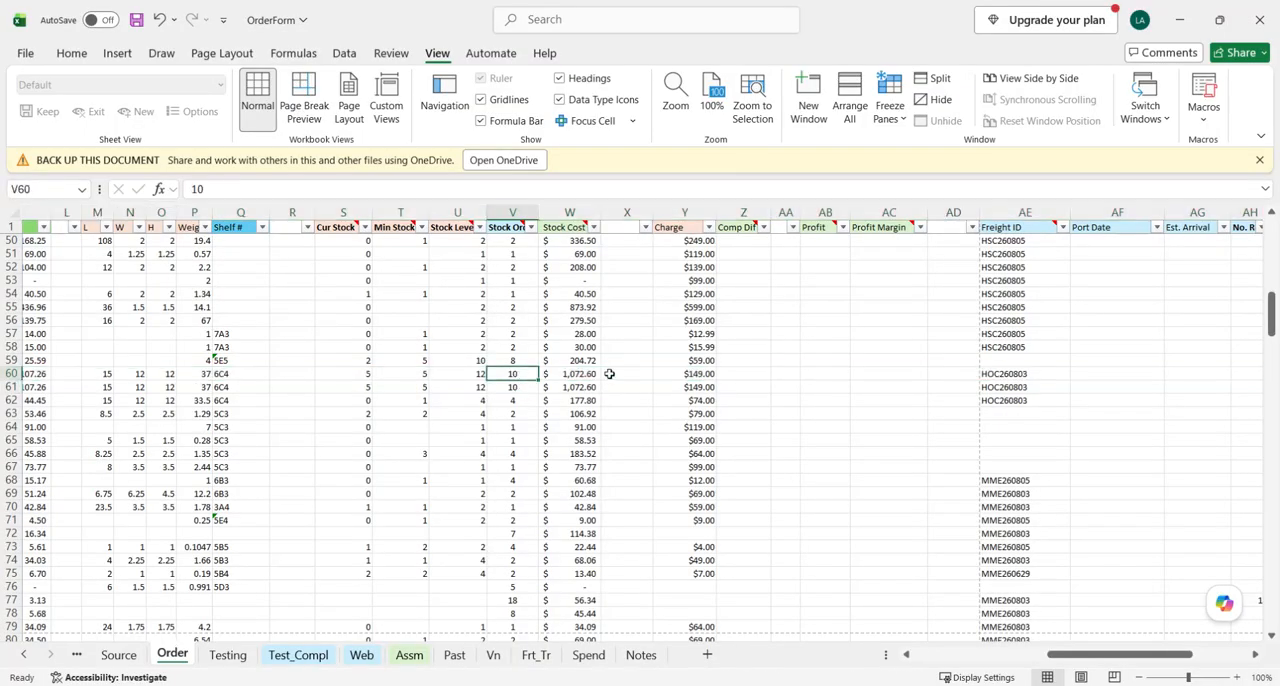
scroll(536, 378, "right", 2)
left_click(1108, 377)
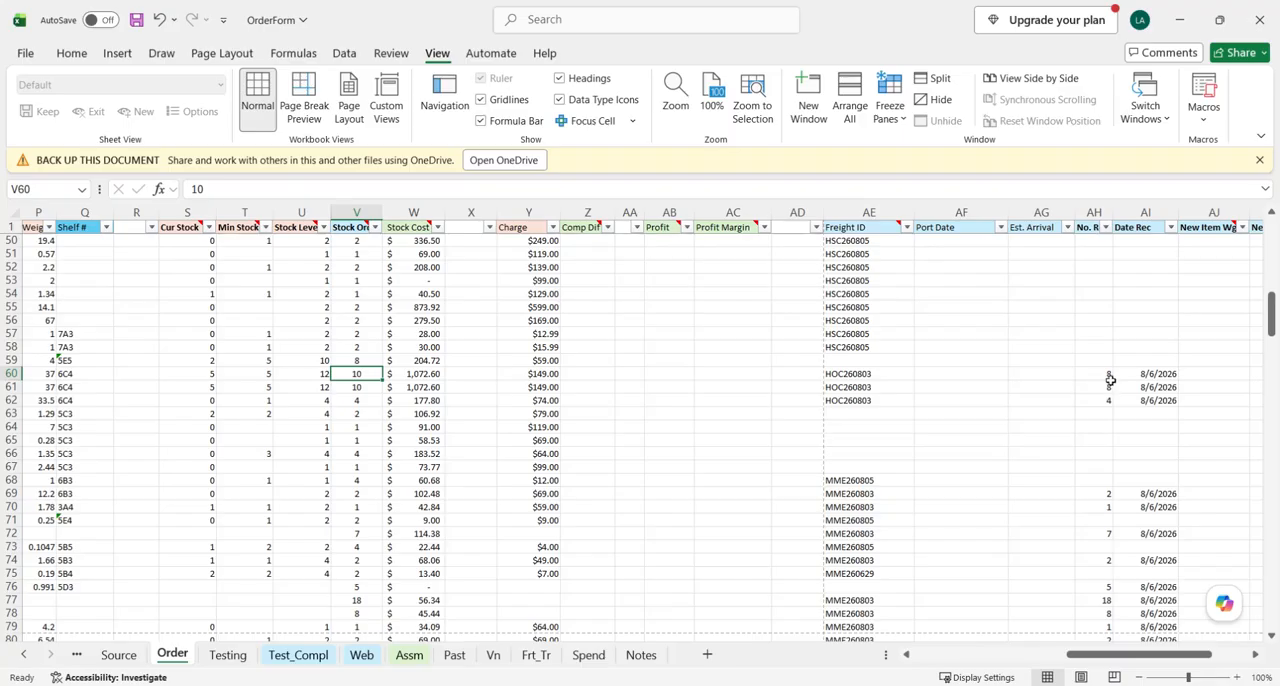
left_click(357, 388)
type("2")
key("Return")
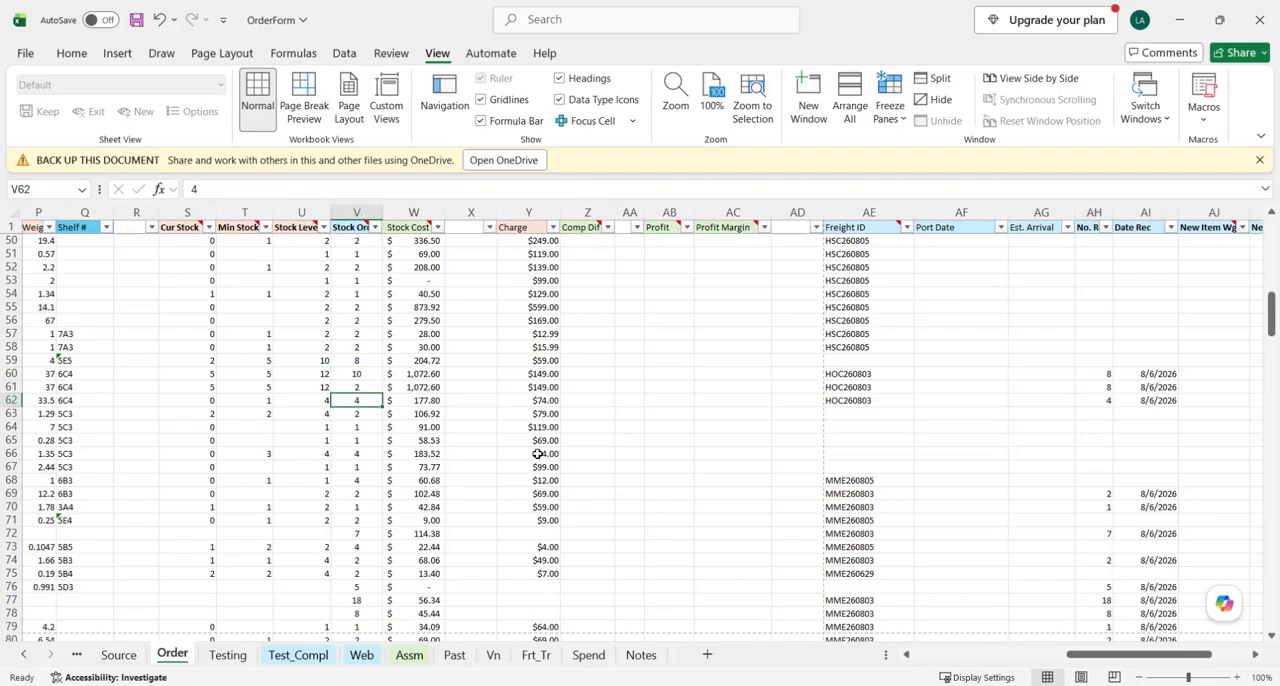
- Read the Current Stock instruction for the new row in Process_OilPatch and return to the OrderForm workbook
left_click(508, 685)
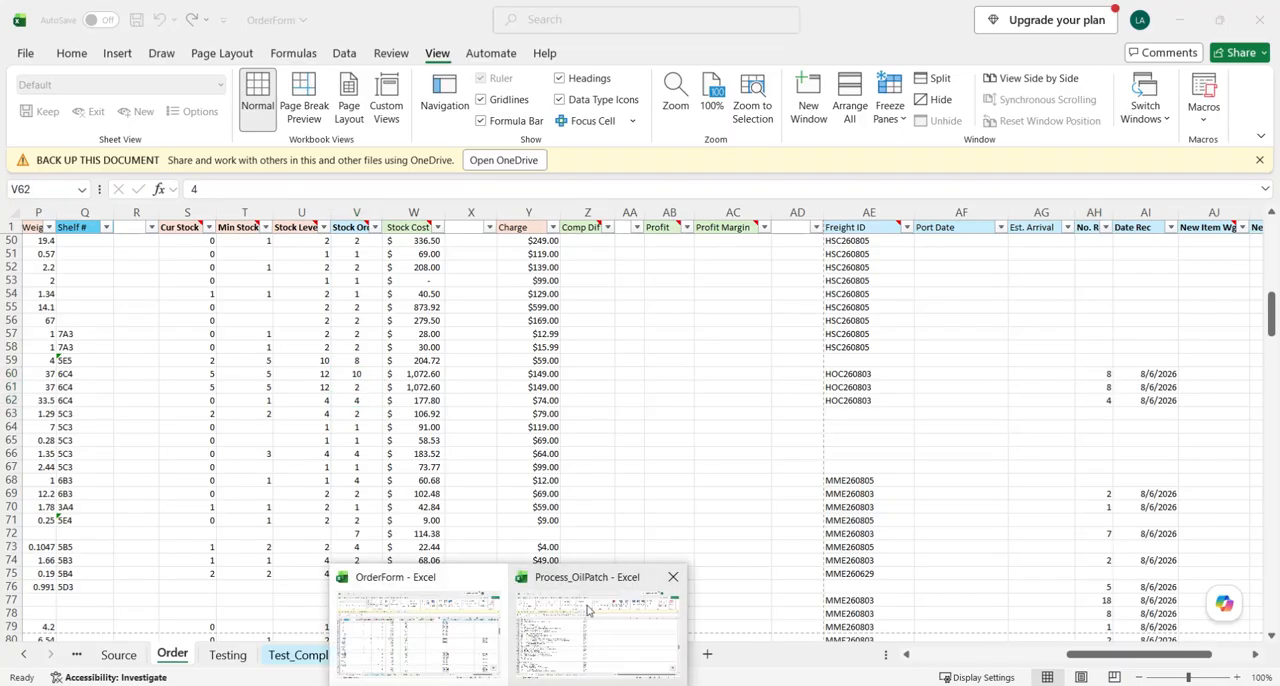
left_click(449, 626)
left_click(506, 685)
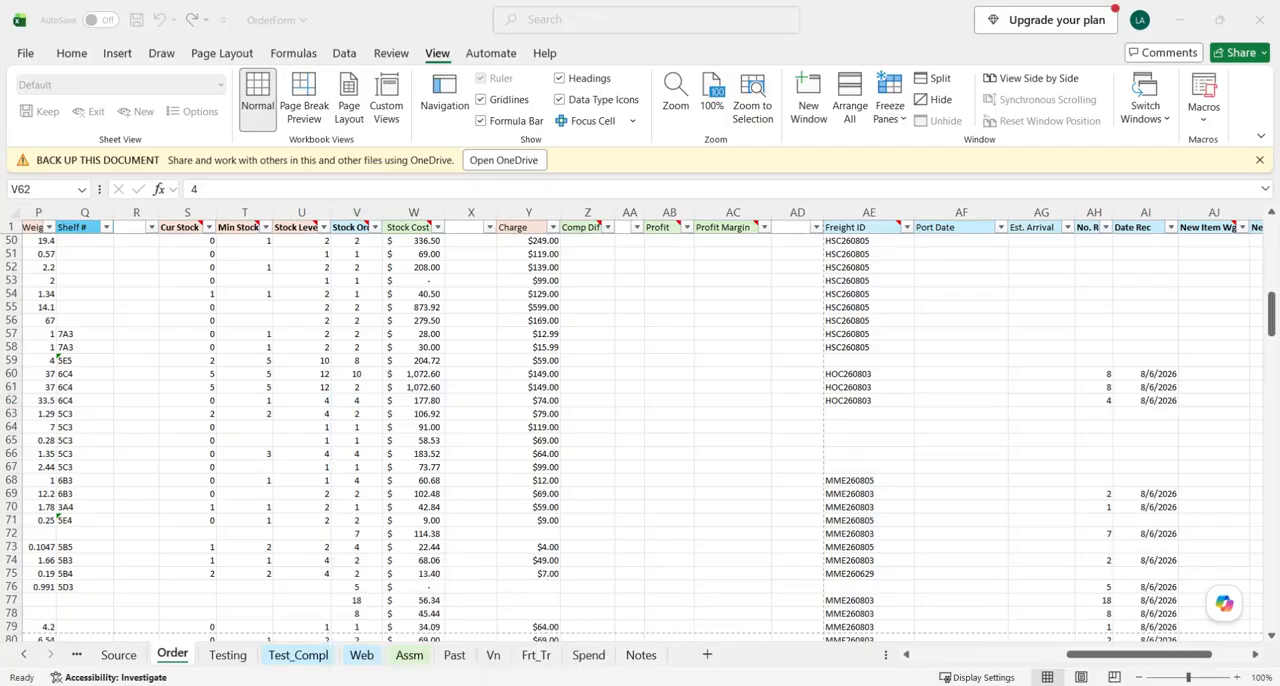
left_click(549, 585)
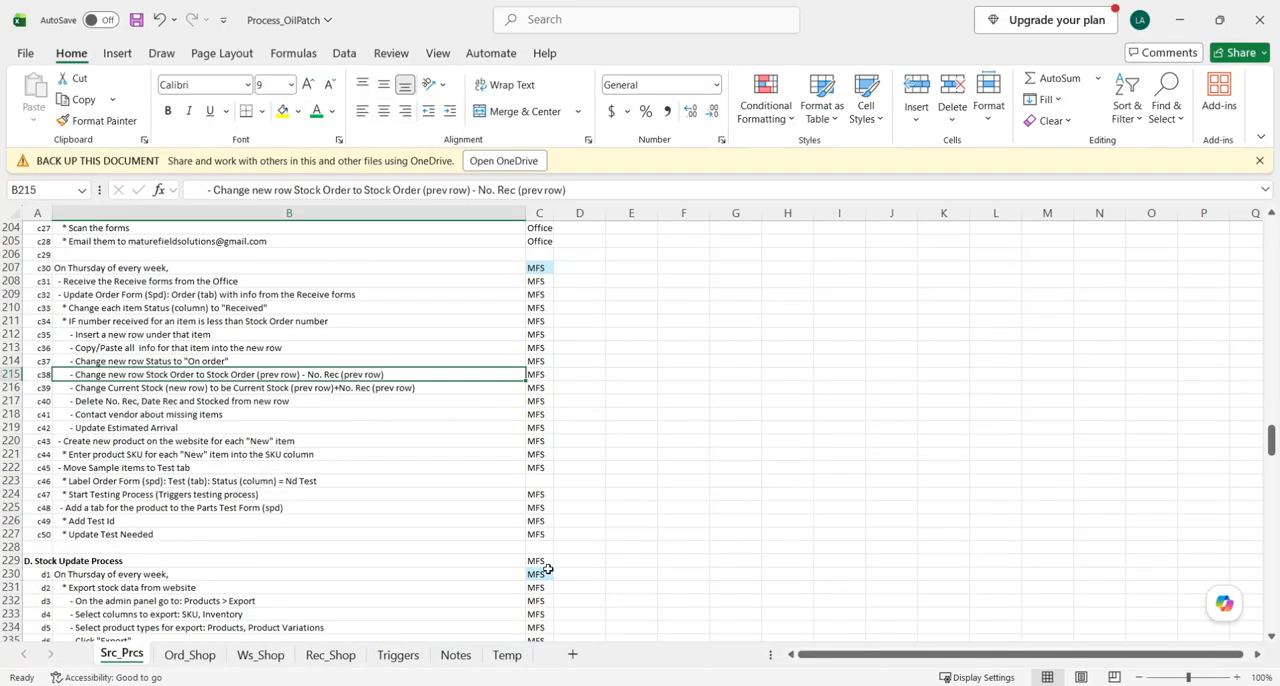
left_click(122, 389)
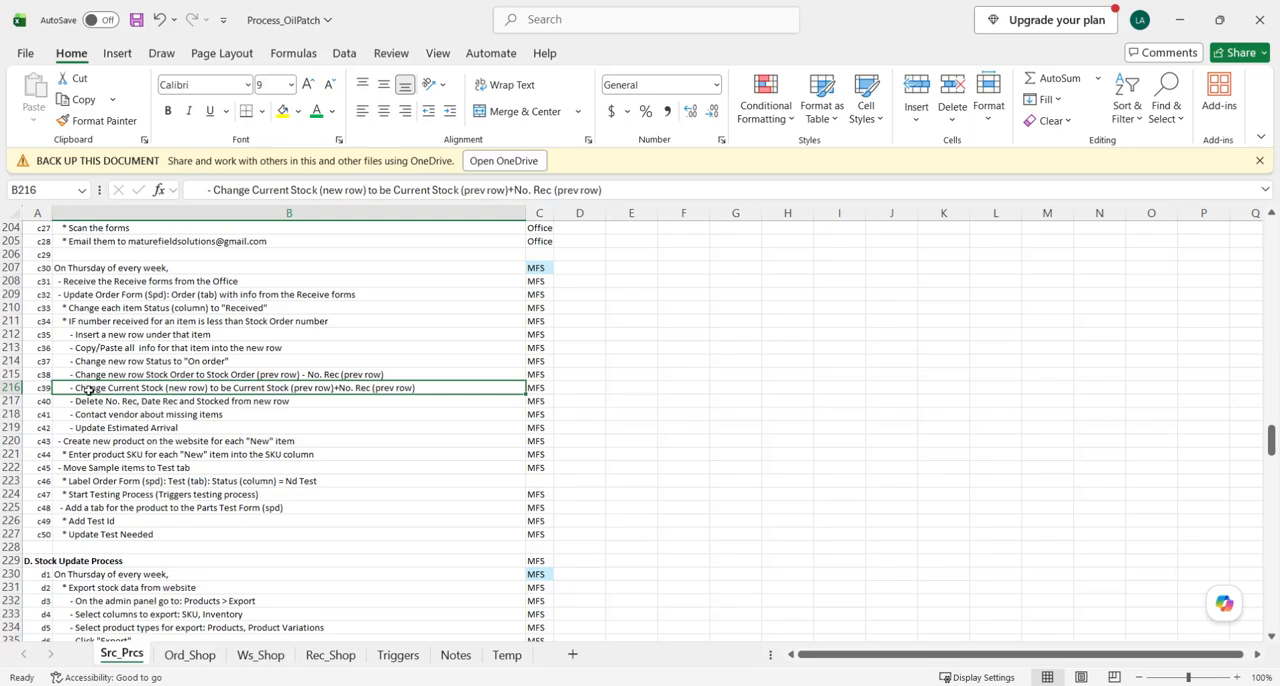
left_click(8, 387)
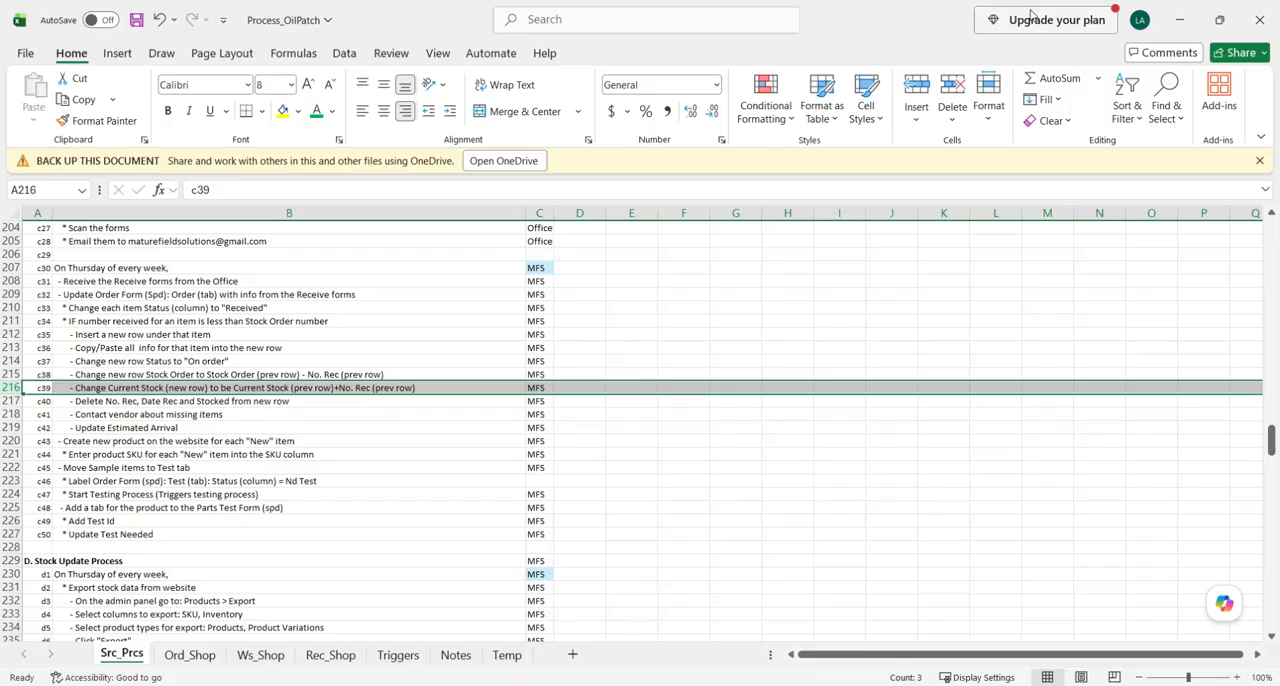
left_click(1170, 21)
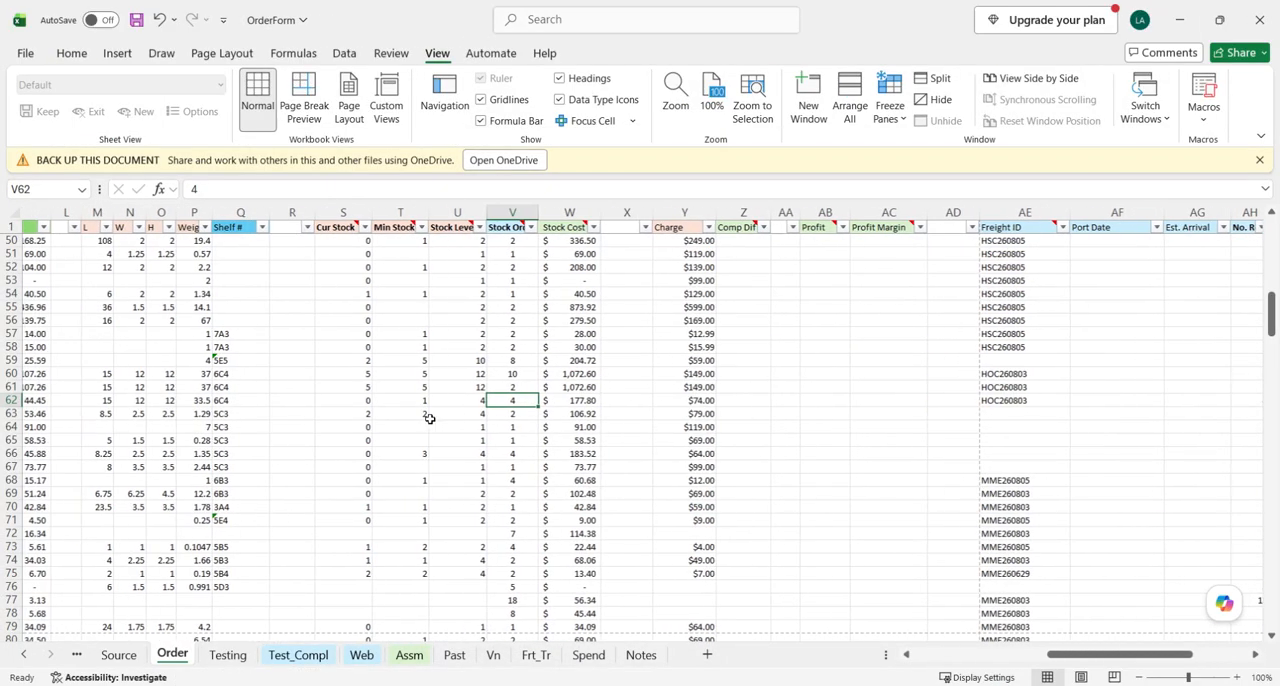
- Set the new Gear Oil row's Current Stock to 13, the original row's current stock plus its number received
left_click(518, 374)
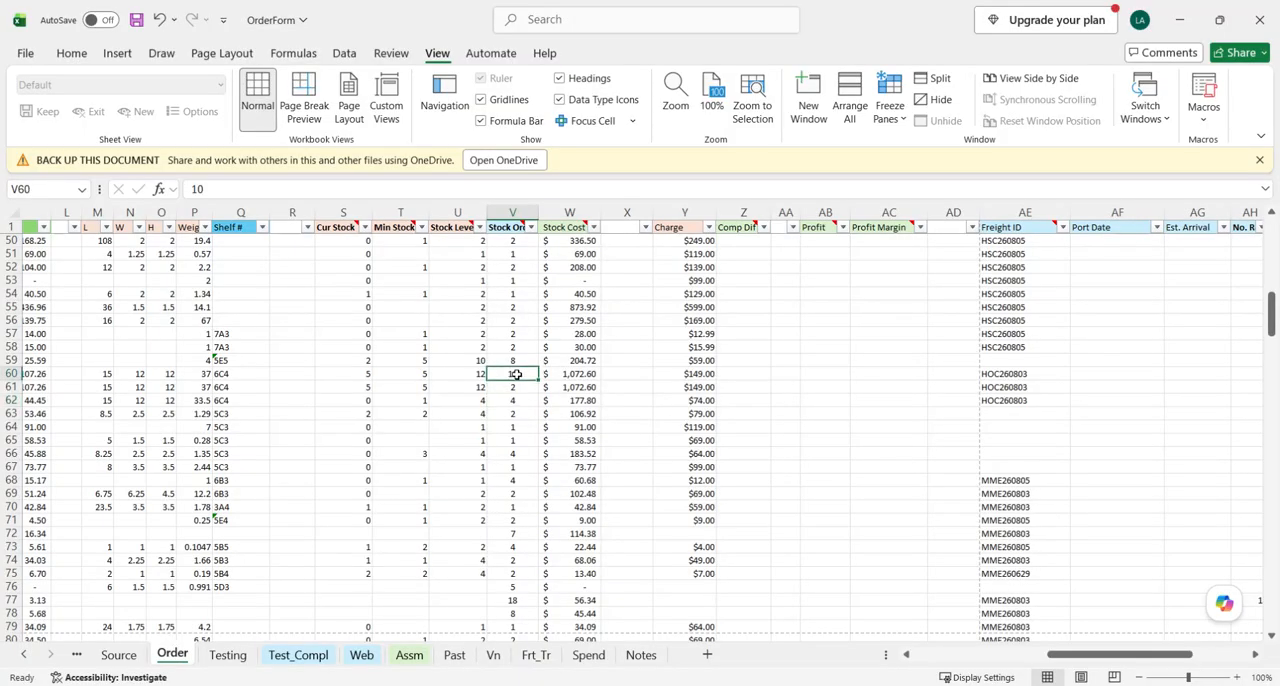
left_click(362, 375)
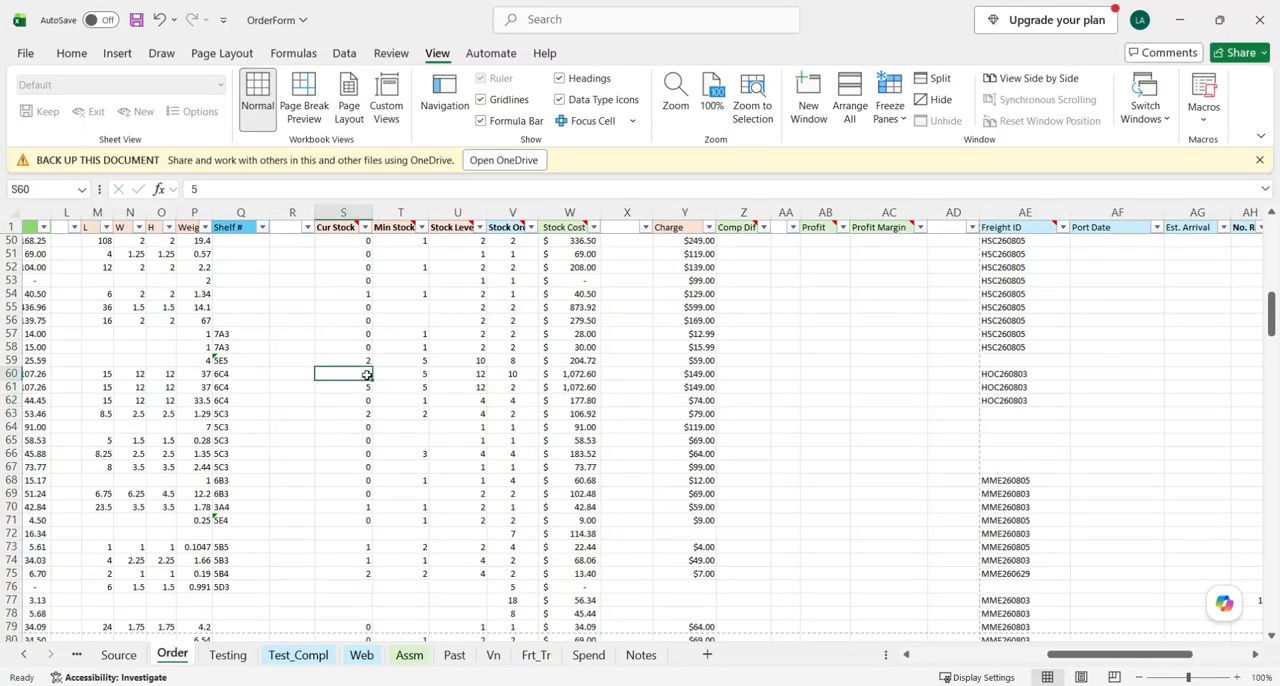
scroll(413, 380, "right", 2)
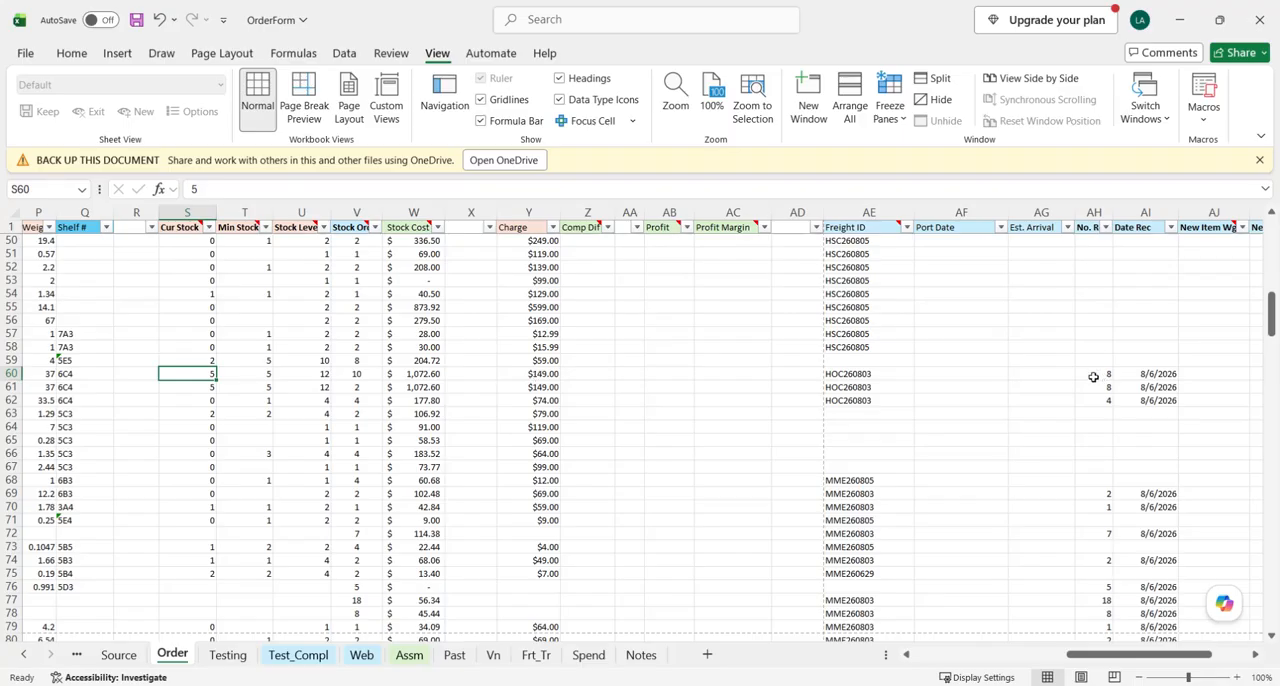
scroll(461, 384, "left", 2)
left_click(367, 387)
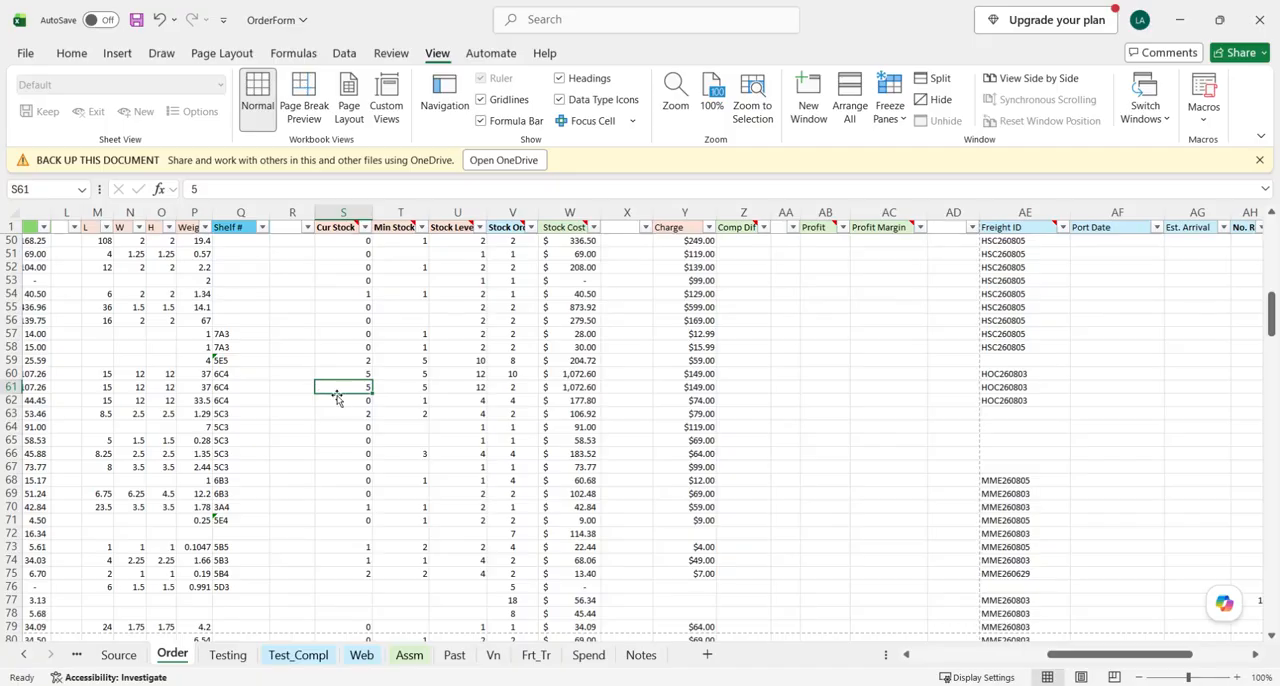
left_click(348, 372)
scroll(977, 400, "right", 2)
left_click(1104, 372)
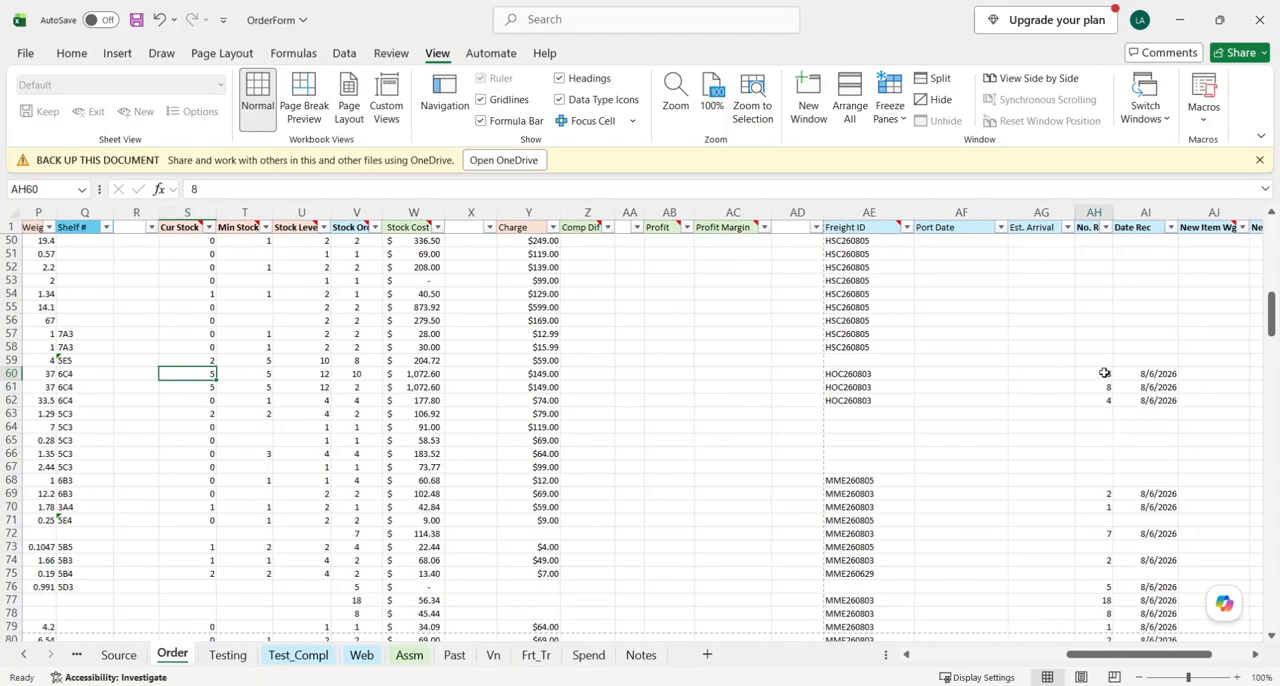
left_click(187, 387)
scroll(339, 424, "left", 2)
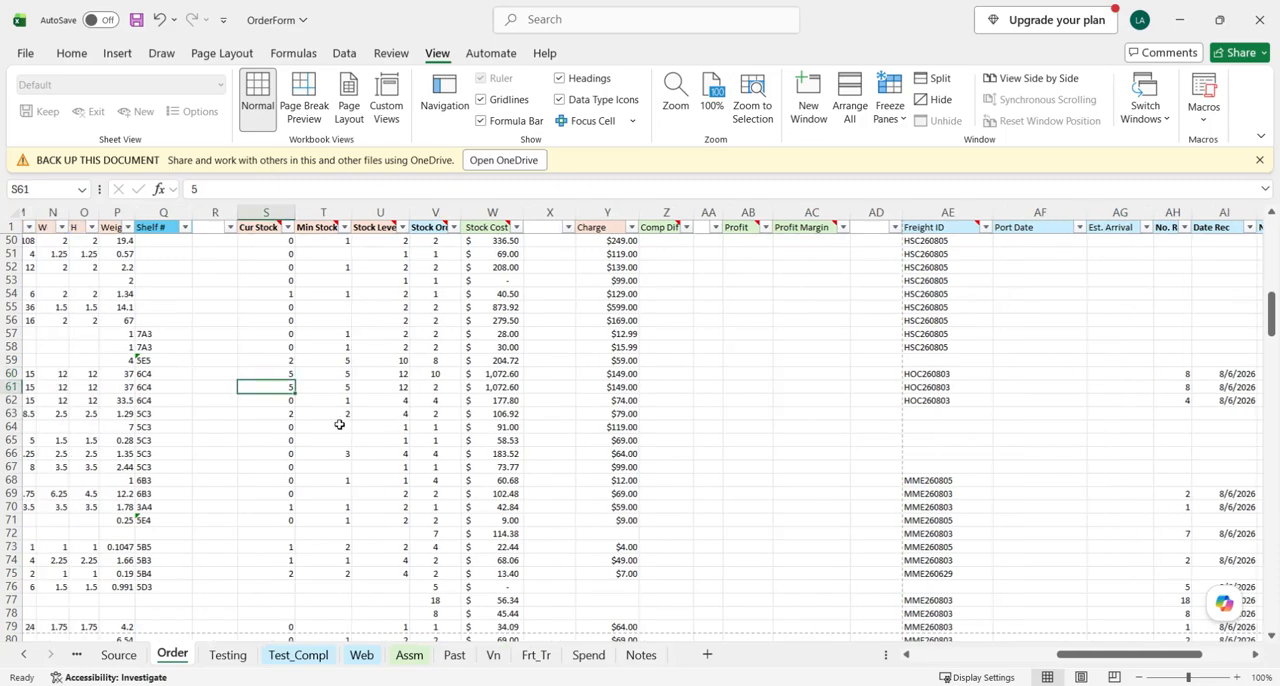
scroll(339, 424, "left", 1)
type("13")
key("Return")
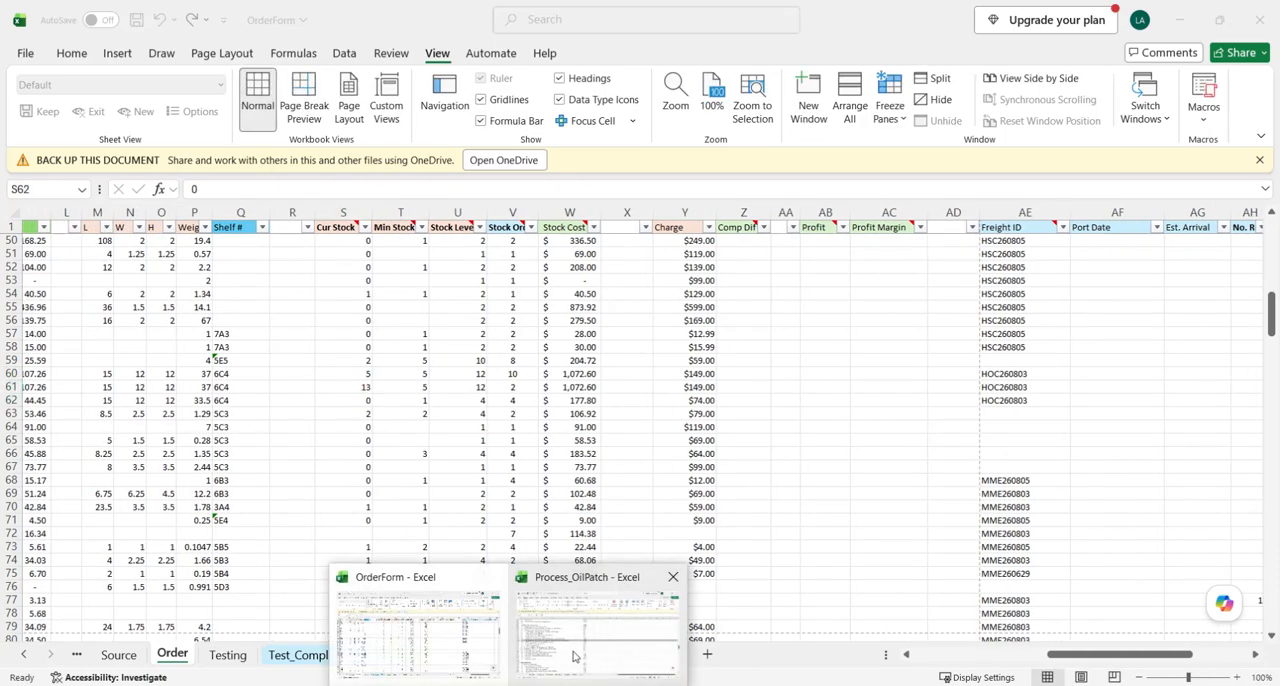
- Check the deletion instruction in Process_OilPatch and clear No. Rec, Date Rec and Stocked from the new Gear Oil row in OrderForm
left_click(590, 625)
left_click(150, 401)
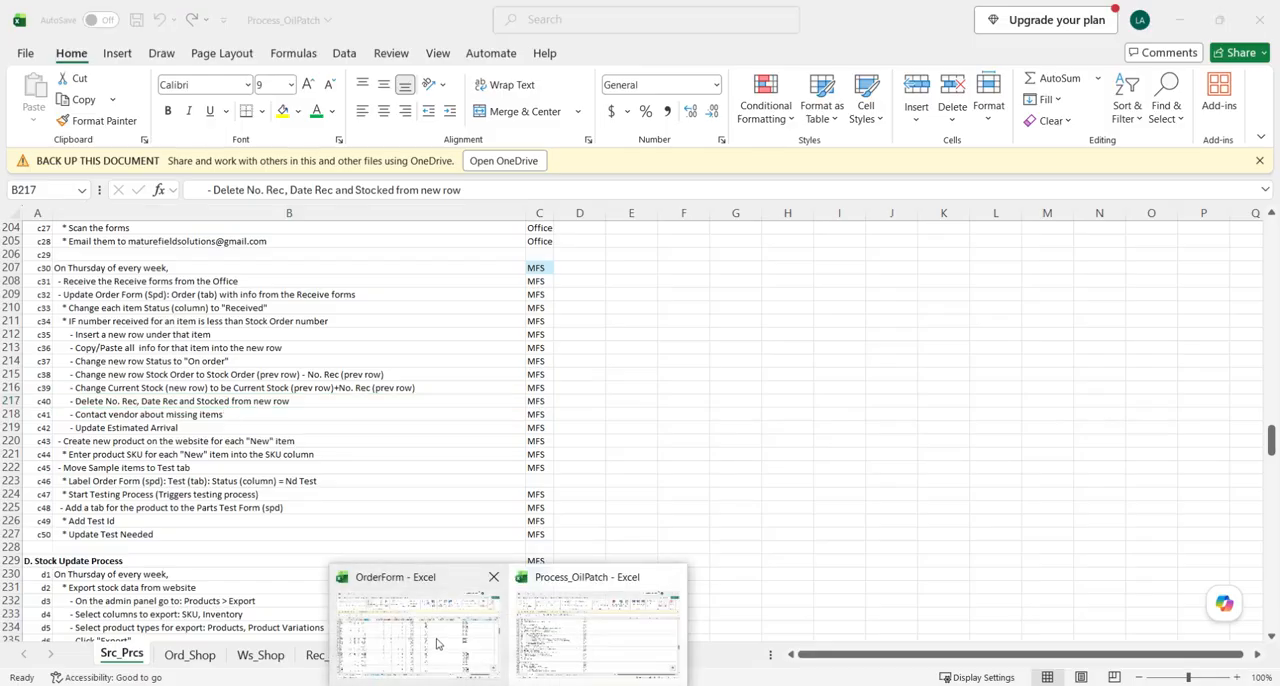
left_click(440, 642)
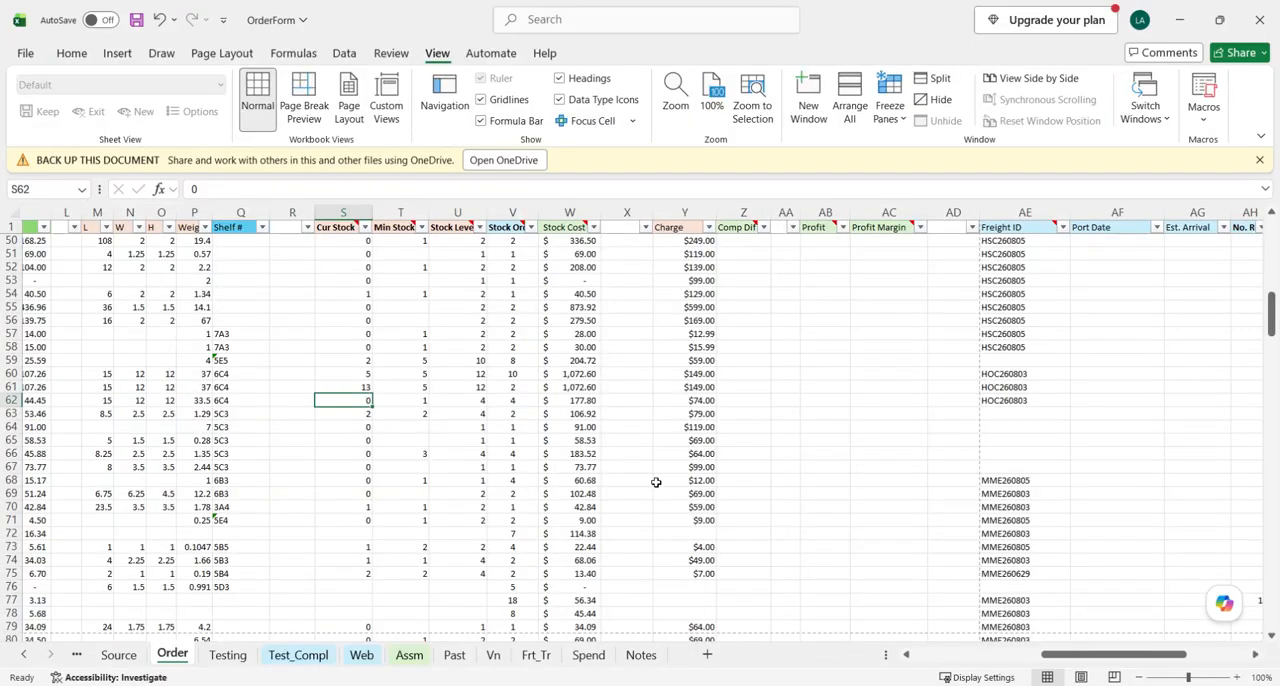
left_click(12, 387)
scroll(934, 397, "right", 5)
scroll(966, 410, "right", 3)
left_click_drag(692, 387, 1021, 386)
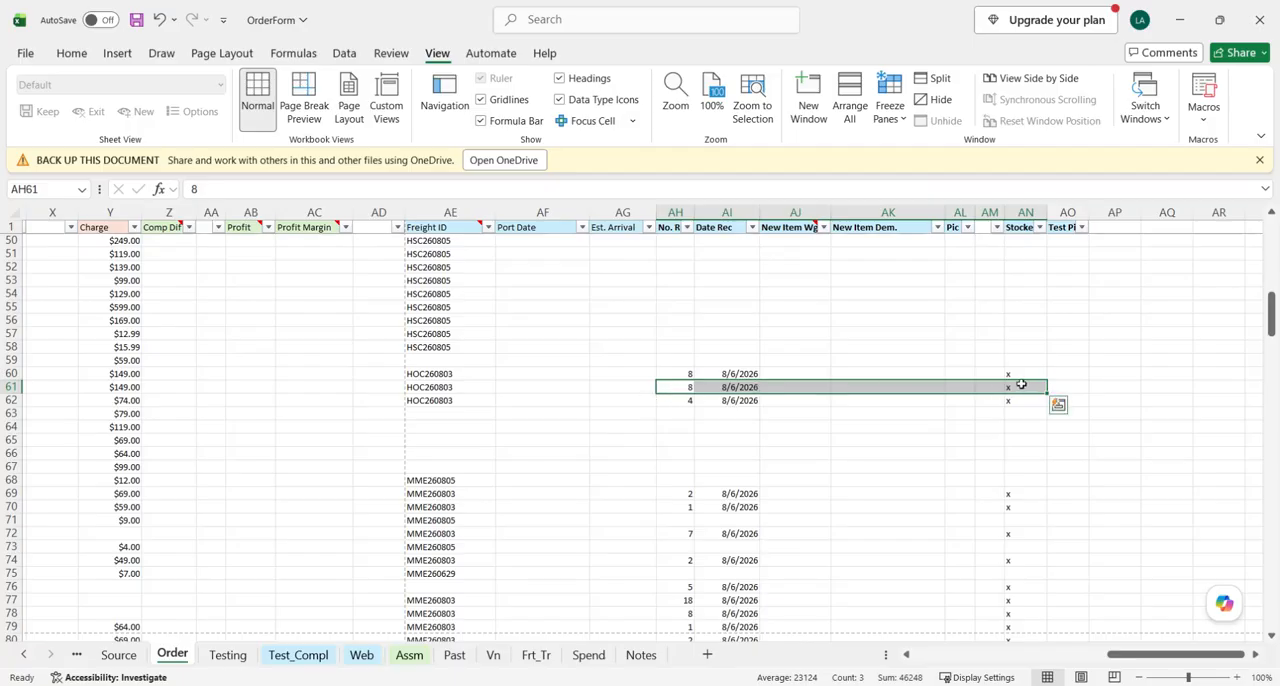
key("Delete")
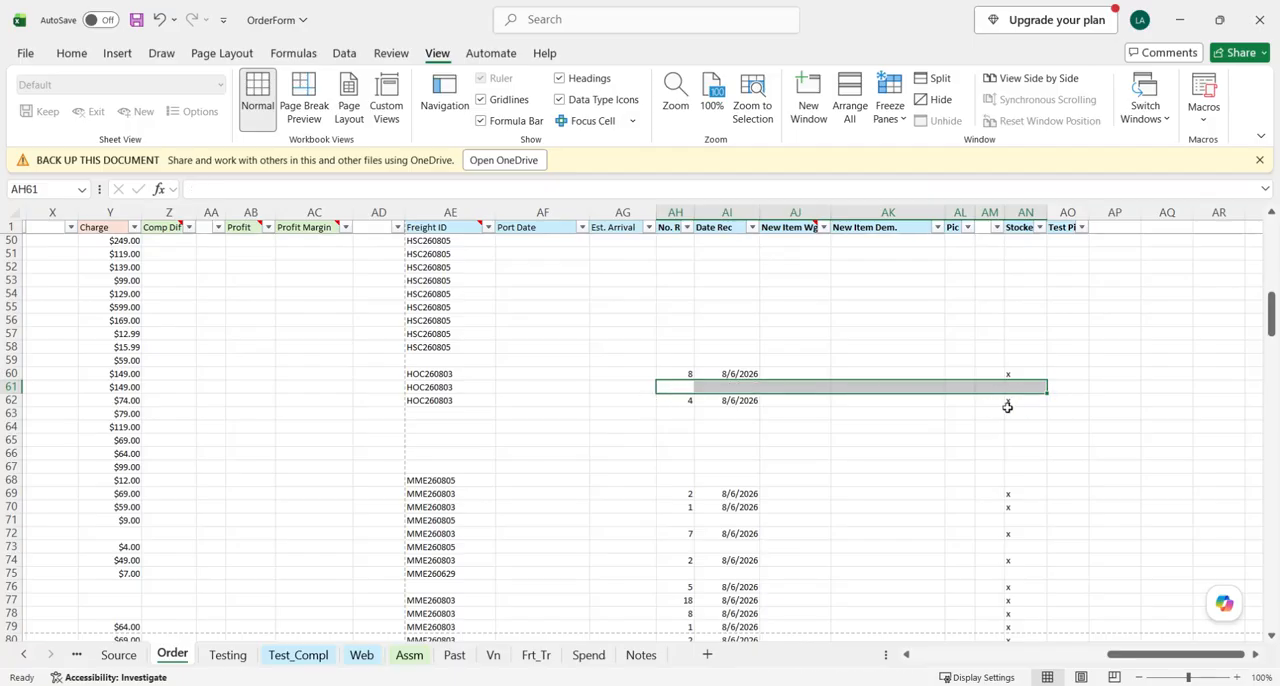
- Read the vendor contact and Estimated Arrival instructions in Process_OilPatch and return to the OrderForm workbook
scroll(629, 420, "left", 4)
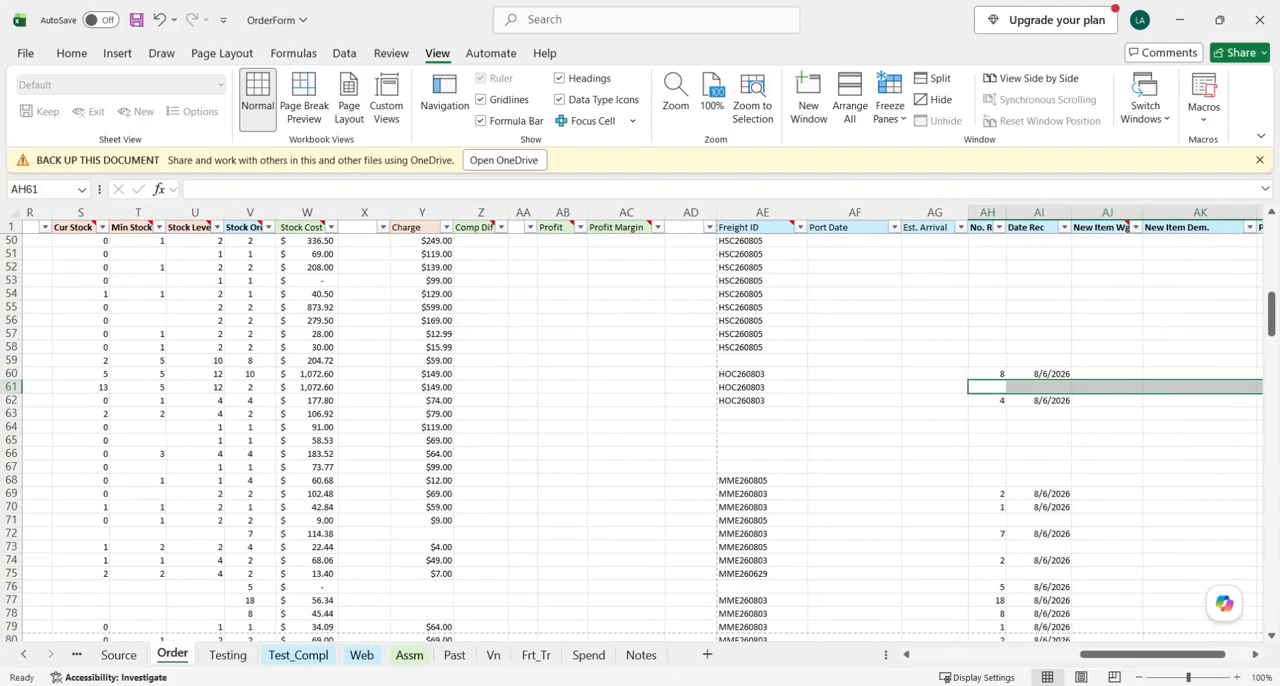
left_click(509, 685)
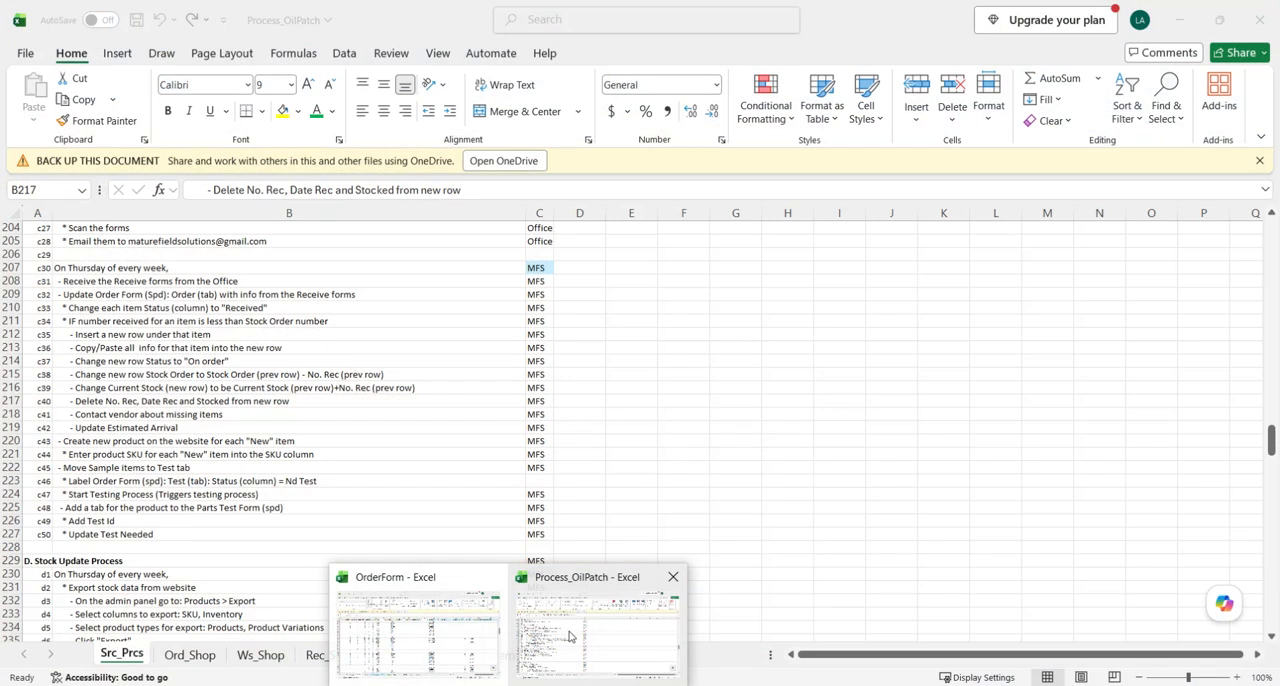
left_click(597, 630)
left_click(126, 419)
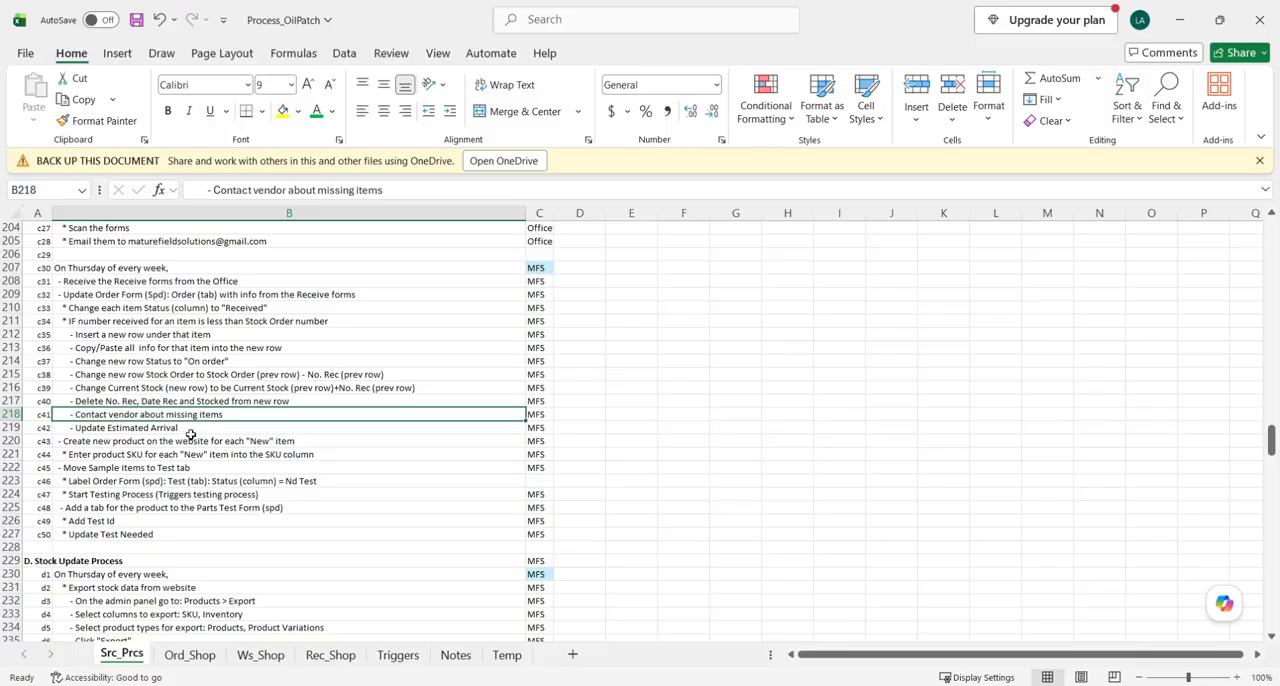
left_click(176, 429)
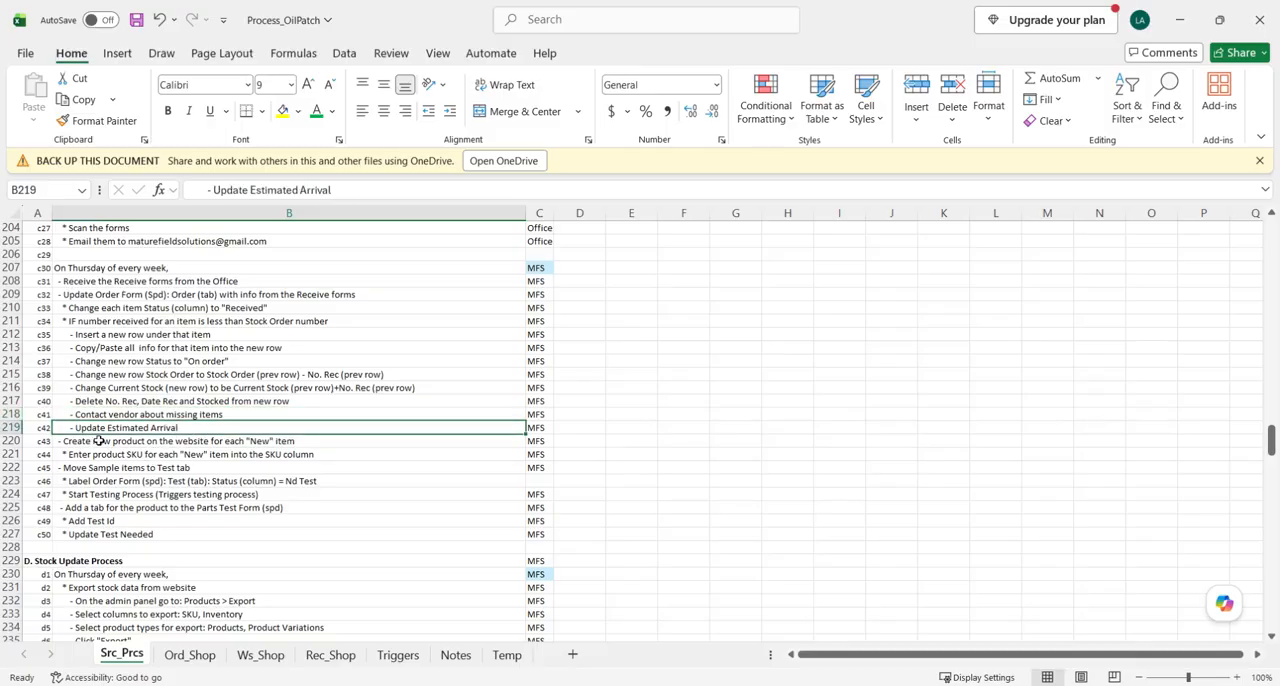
left_click(510, 685)
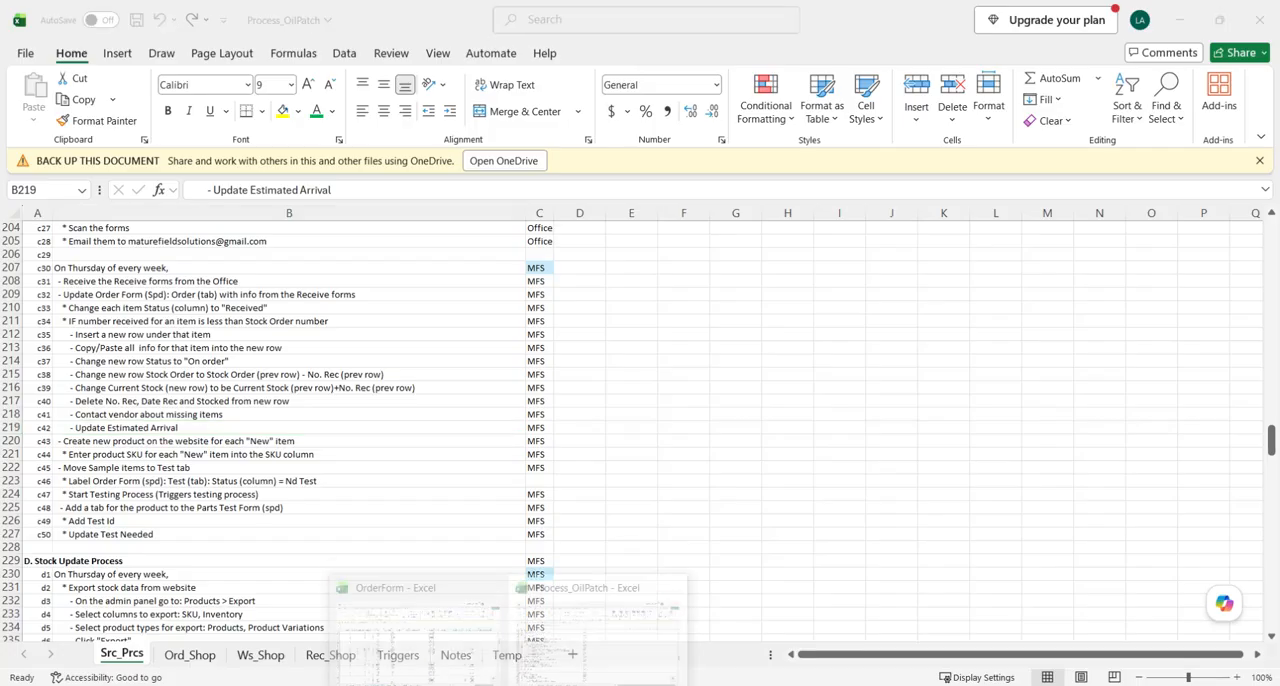
left_click(440, 631)
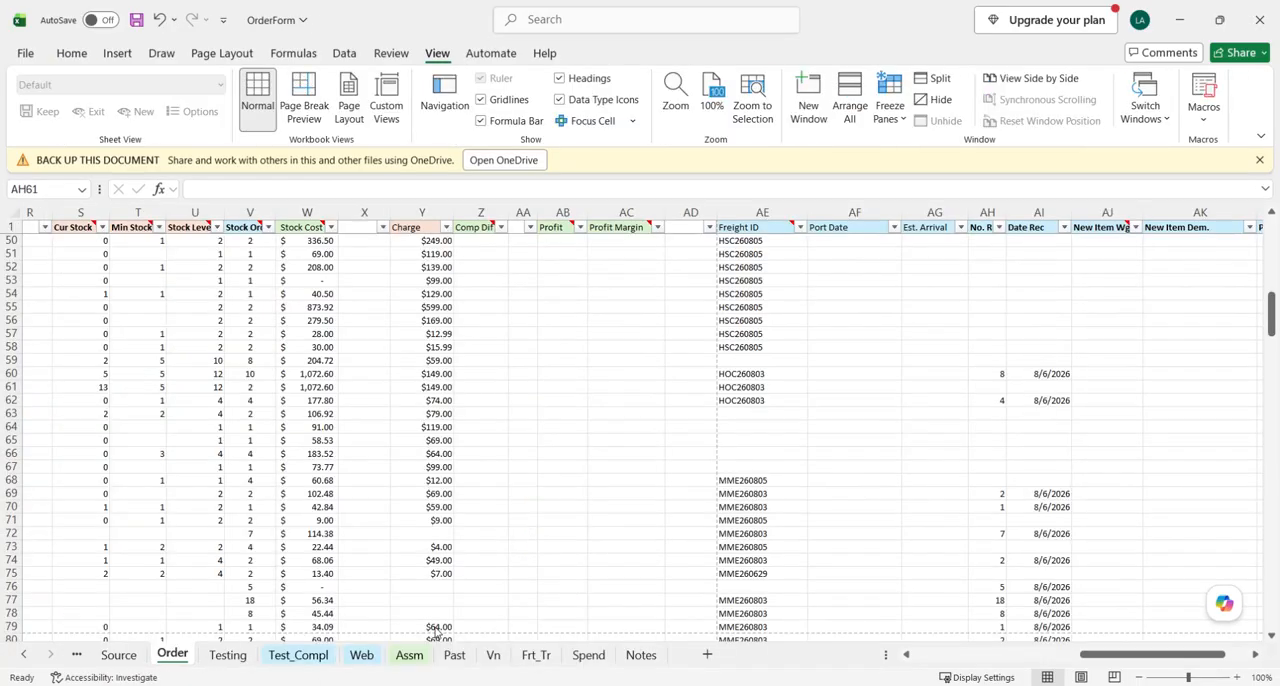
- Locate the Est. Arrival cell of the new Gear Oil row and examine the original row's No. Rec entry
left_click(936, 212)
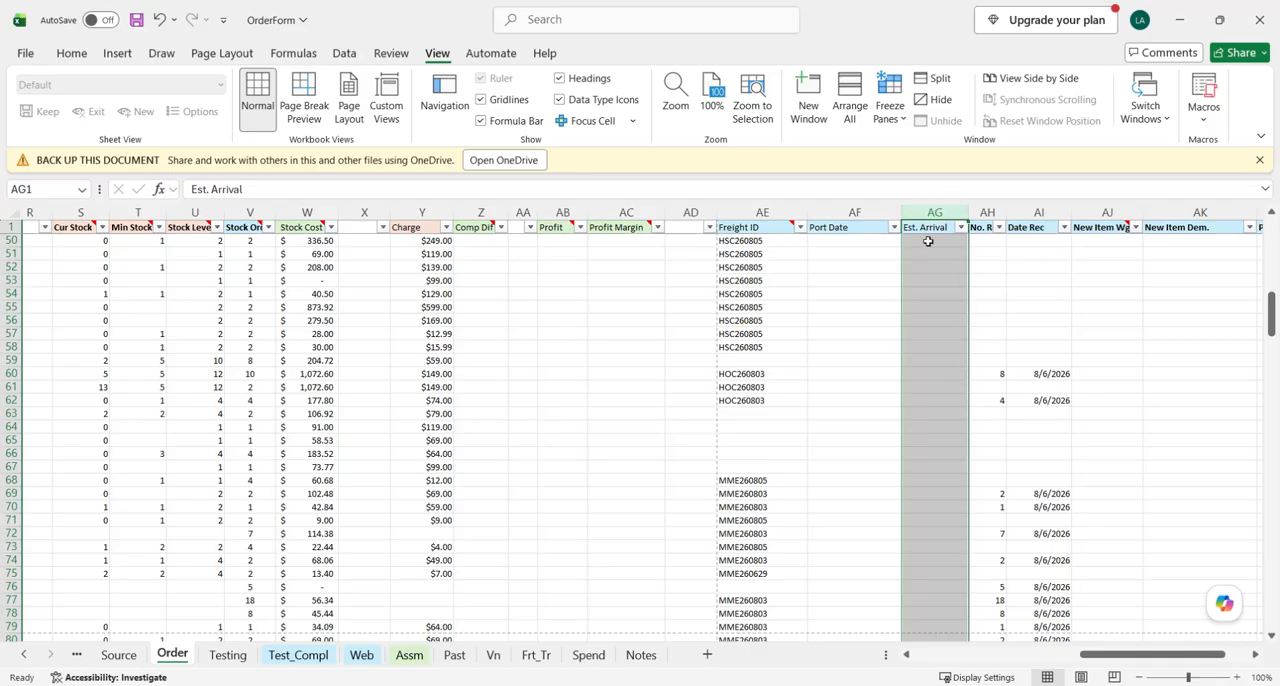
left_click(986, 378)
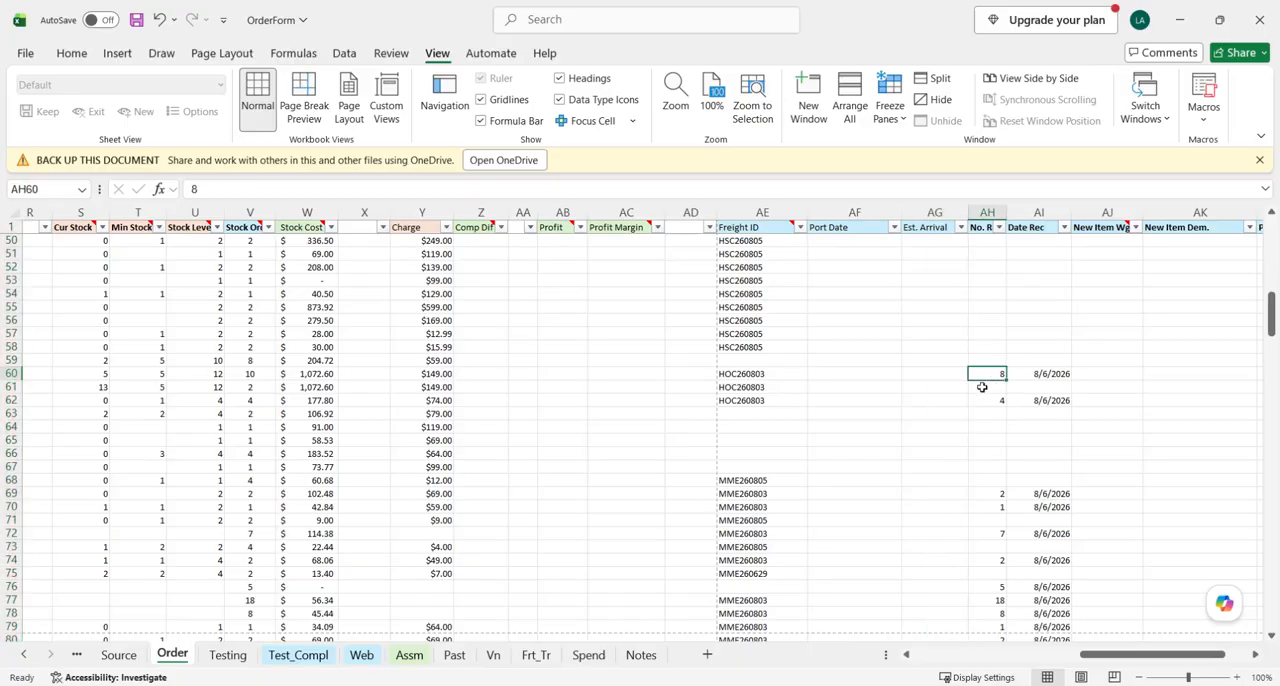
left_click(944, 388)
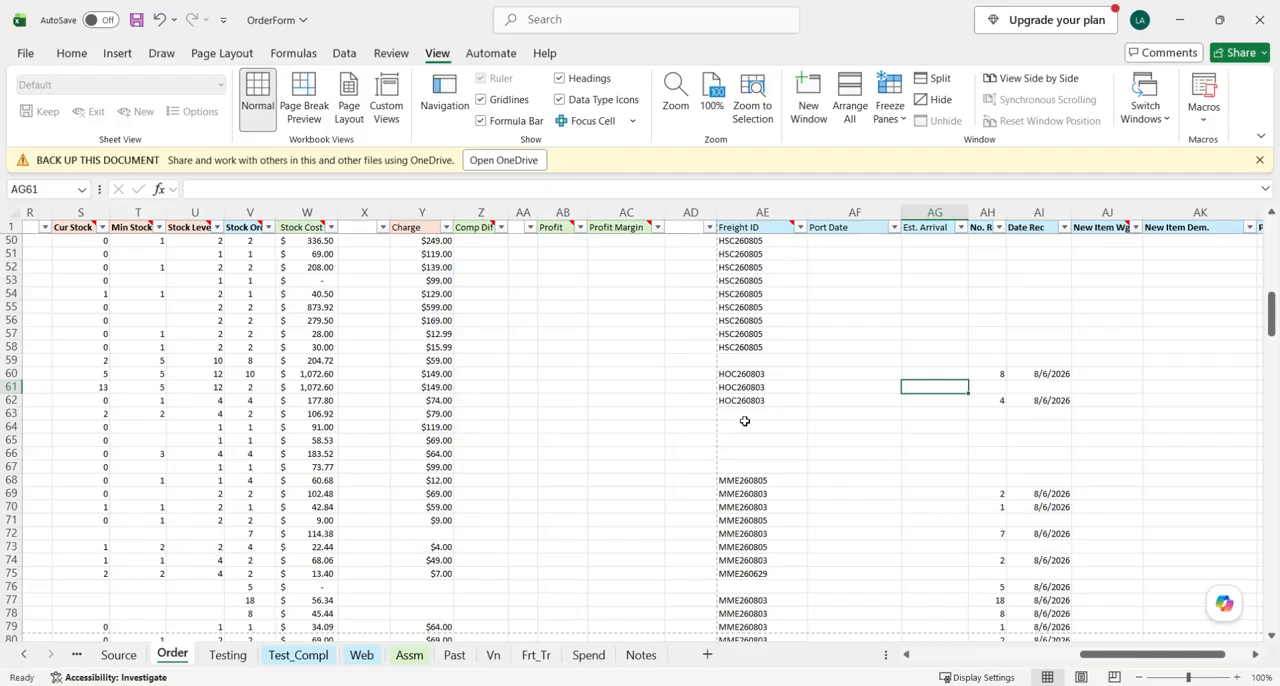
left_click(6, 373)
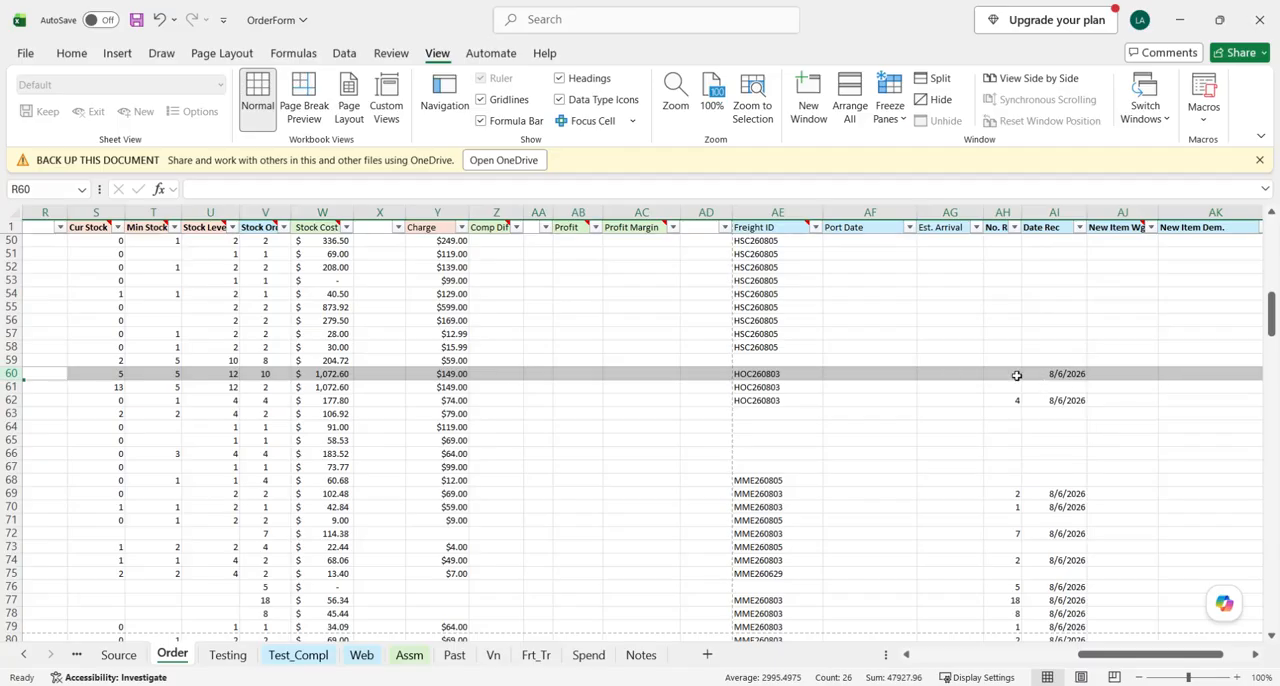
- Review the short-received item instructions in Process_OilPatch and examine the No. Rec column of the OrderForm Order sheet
mouse_move(498, 684)
left_click(598, 640)
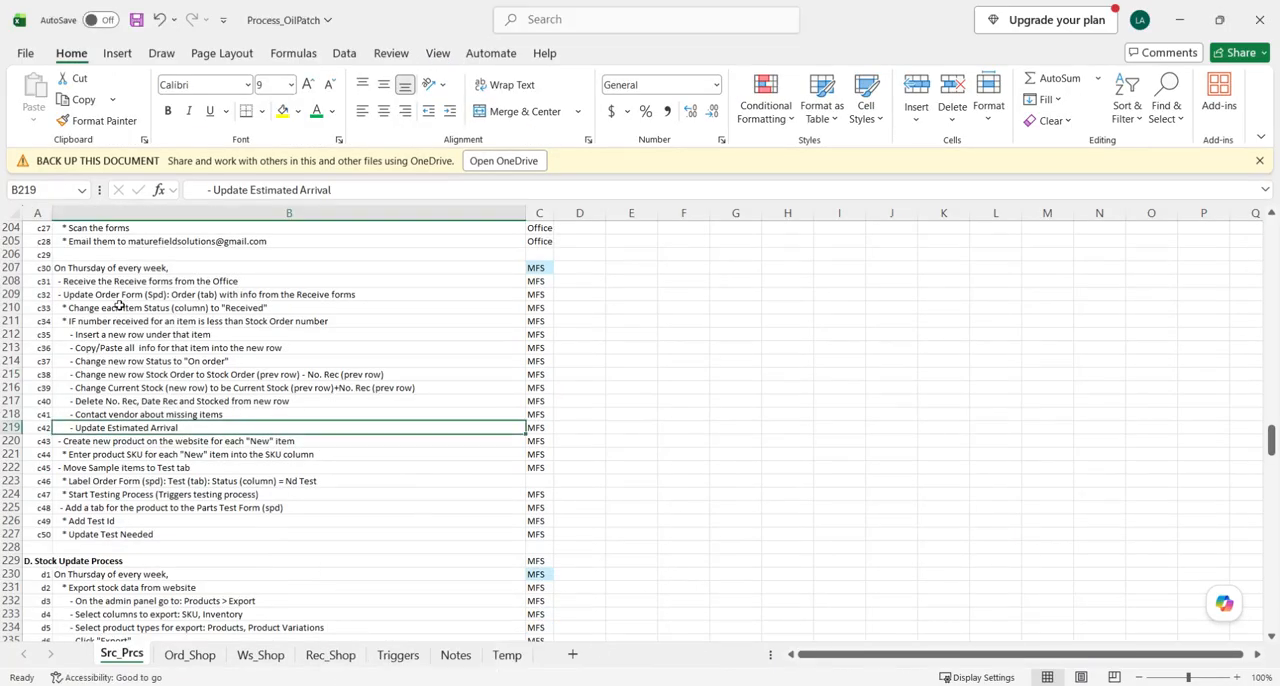
left_click_drag(102, 337, 104, 428)
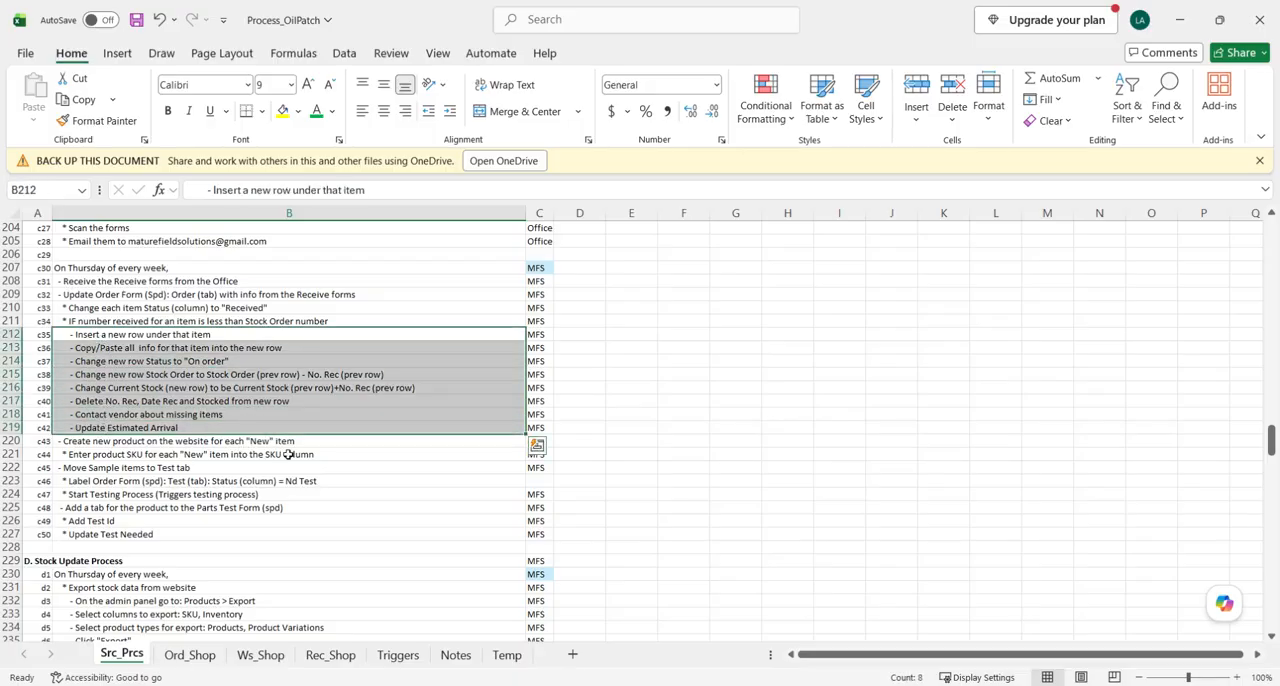
scroll(426, 452, "down", 1)
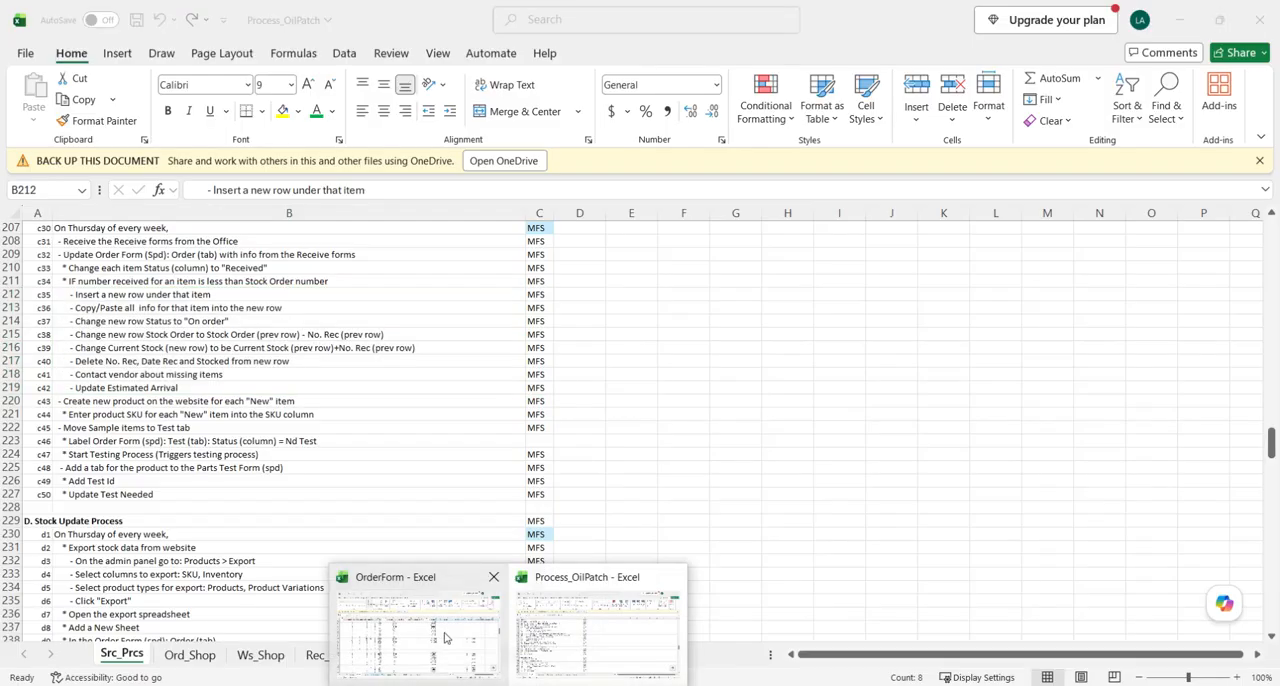
left_click(445, 636)
scroll(1003, 306, "up", 1)
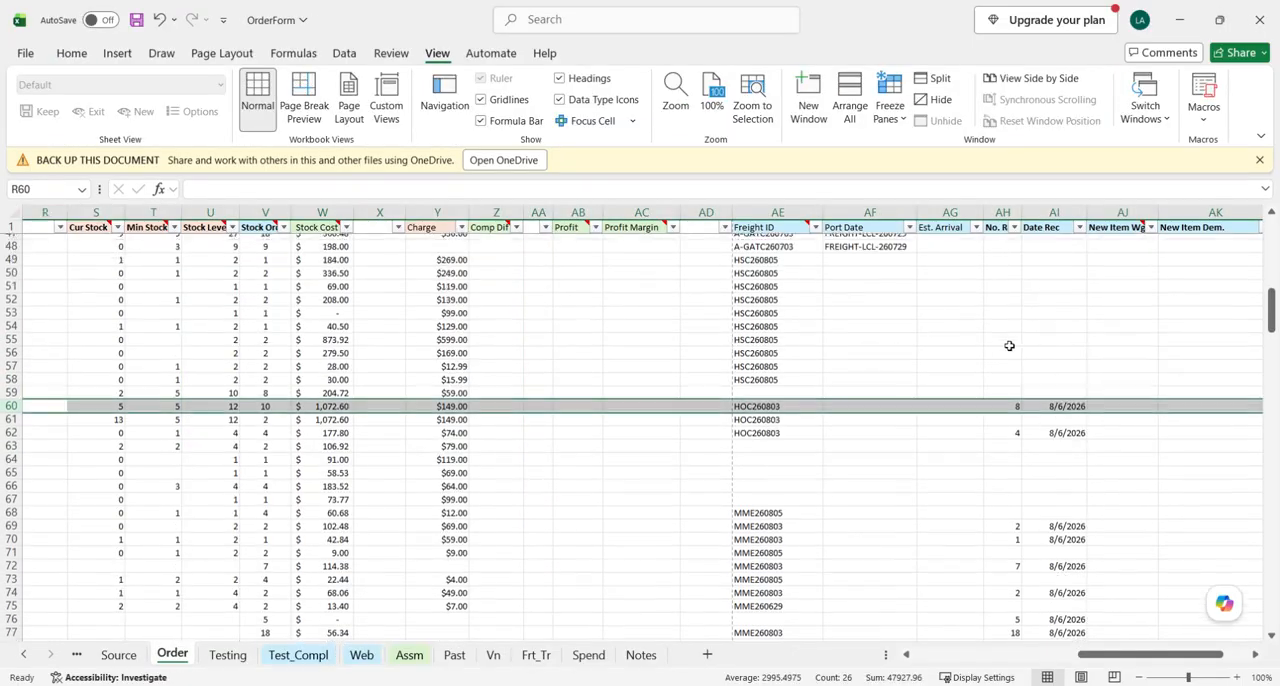
scroll(1030, 381, "up", 9)
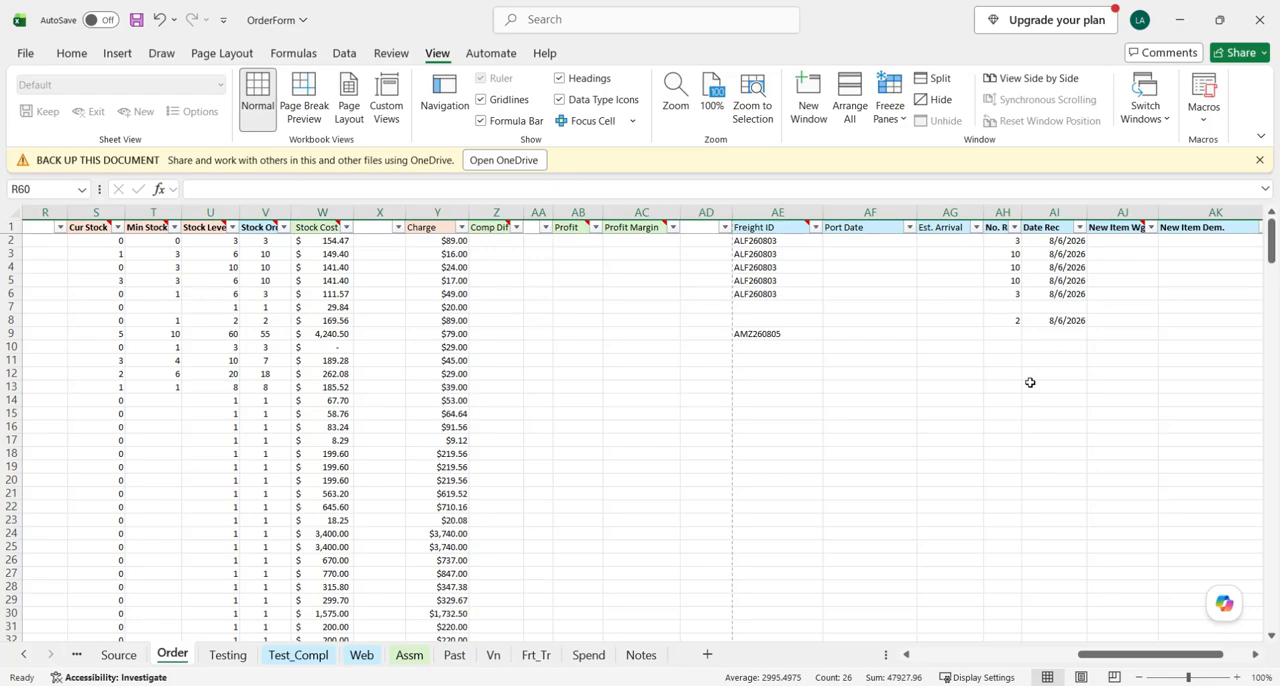
scroll(1030, 382, "down", 11)
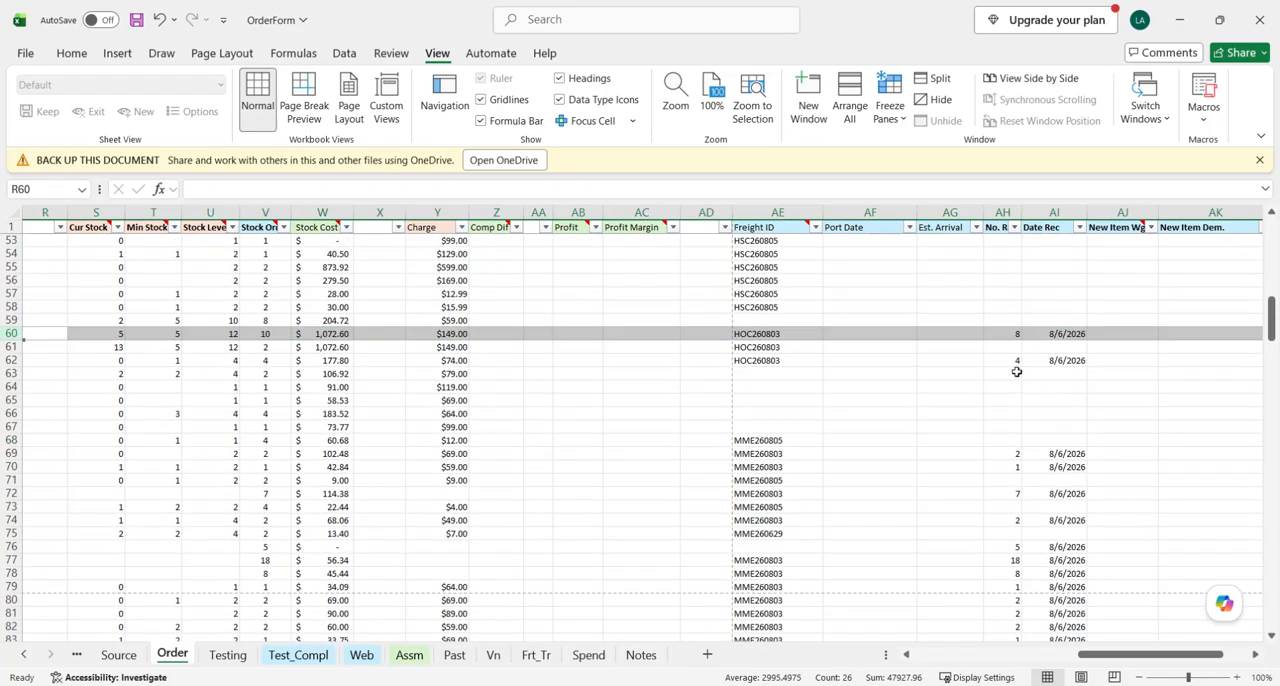
- Delete the duplicated On Order row for Gear Oil - 80/90 - 5 gal from the Order sheet
left_click(12, 347)
scroll(426, 389, "left", 6)
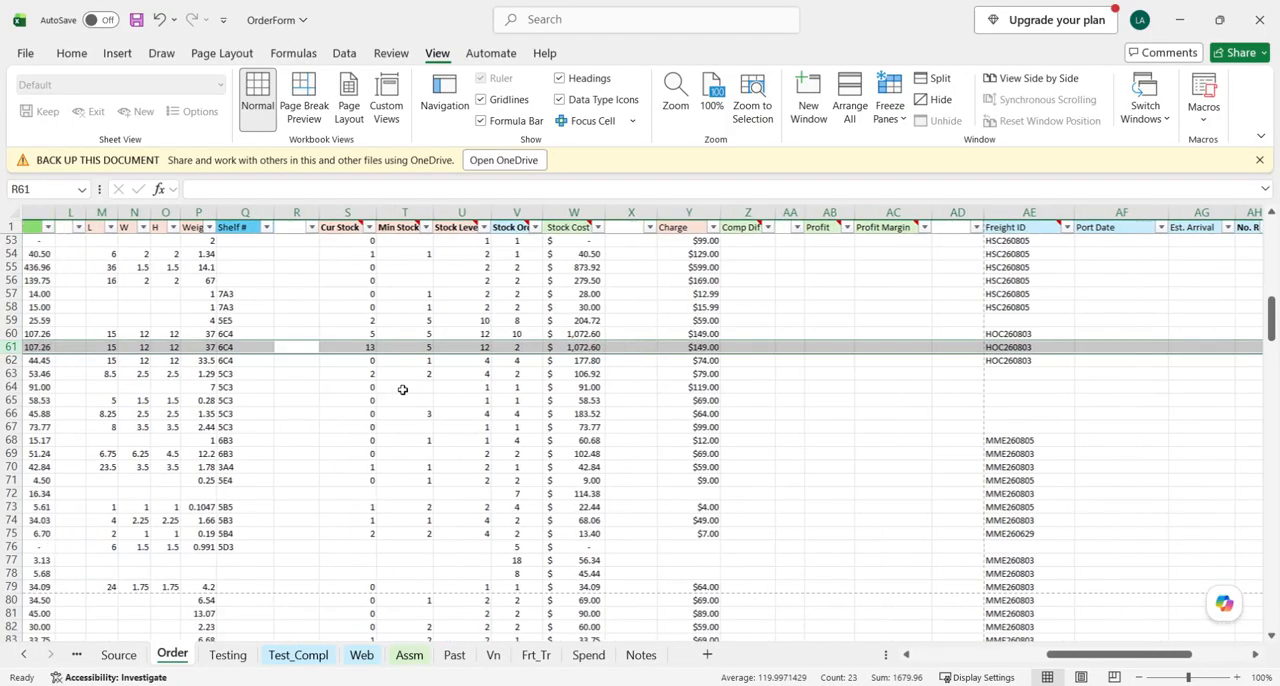
right_click(12, 347)
left_click(72, 545)
- Set the No. Rec of the remaining Gear Oil row to 10
scroll(1006, 361, "right", 8)
scroll(1006, 361, "right", 8)
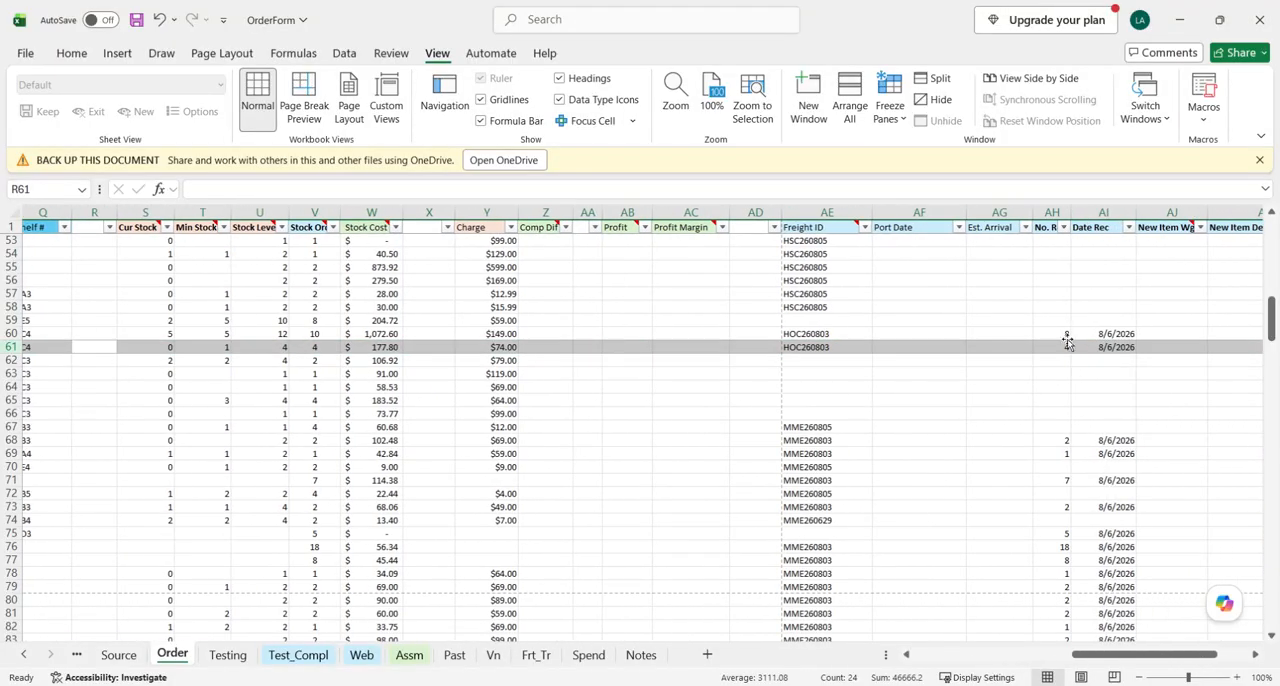
left_click(1064, 336)
type("10")
key("Return")
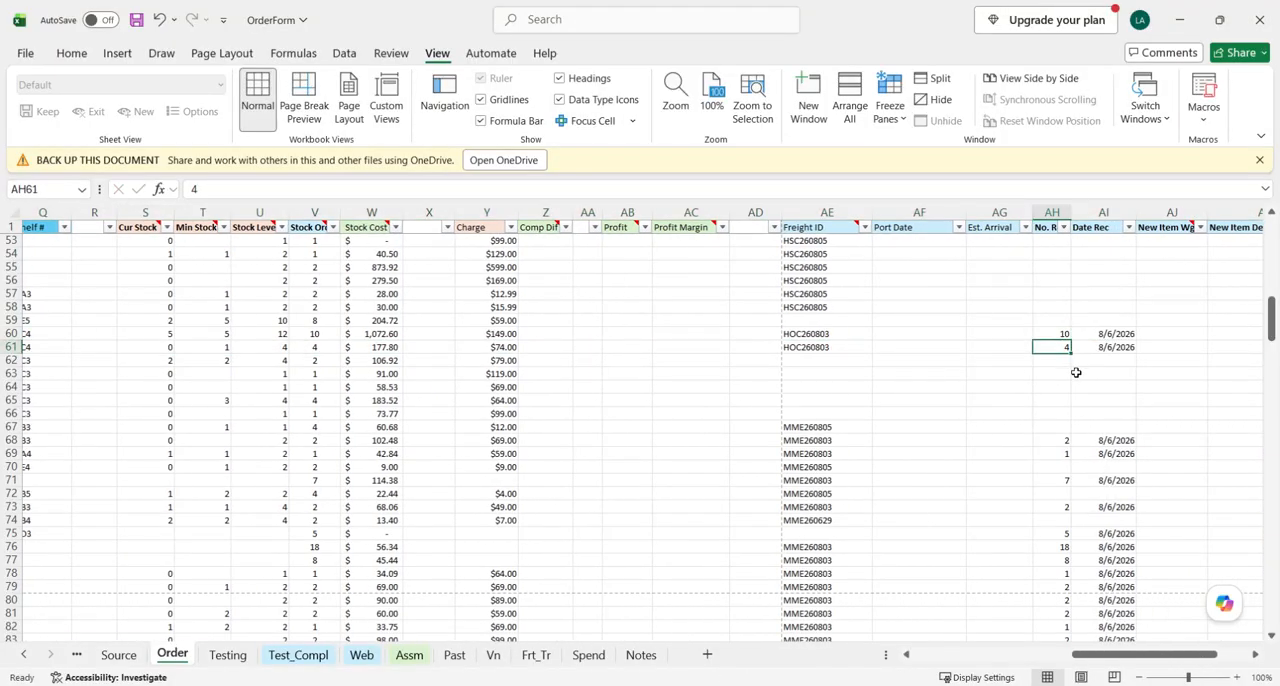
- Read the instruction in Process_OilPatch about creating website products for "New" items and return to the OrderForm workbook
mouse_move(524, 682)
left_click(573, 637)
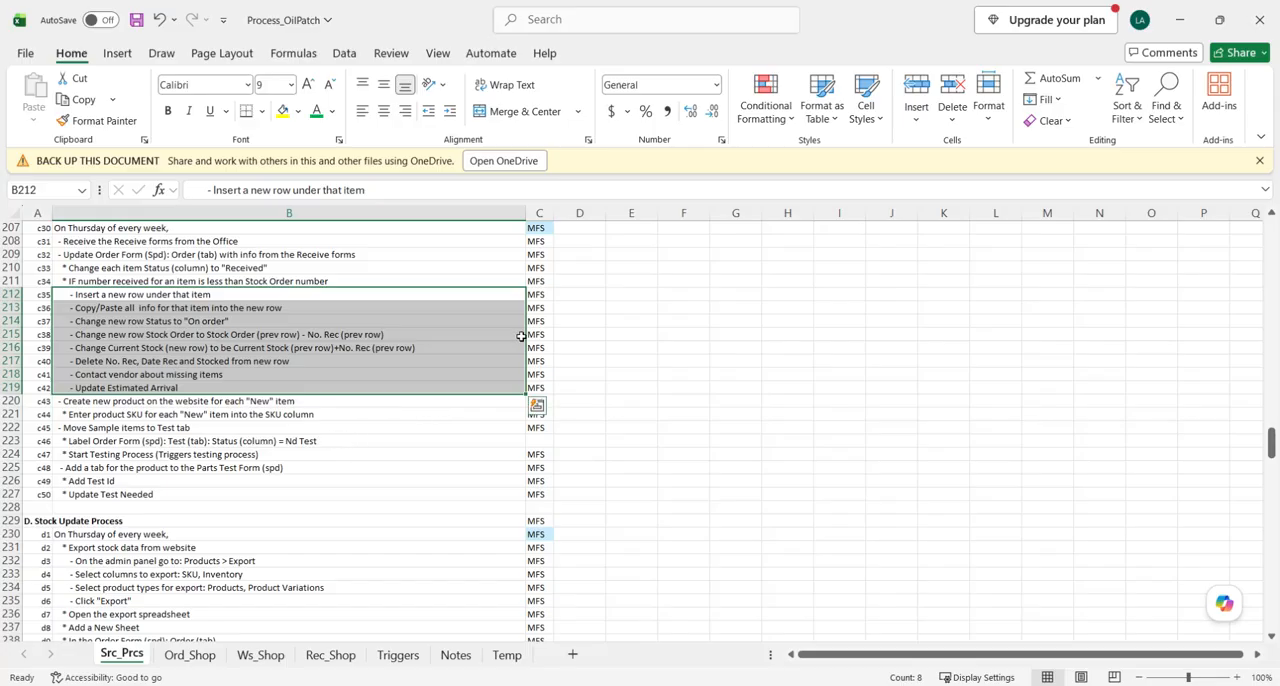
left_click(101, 404)
scroll(163, 460, "down", 2)
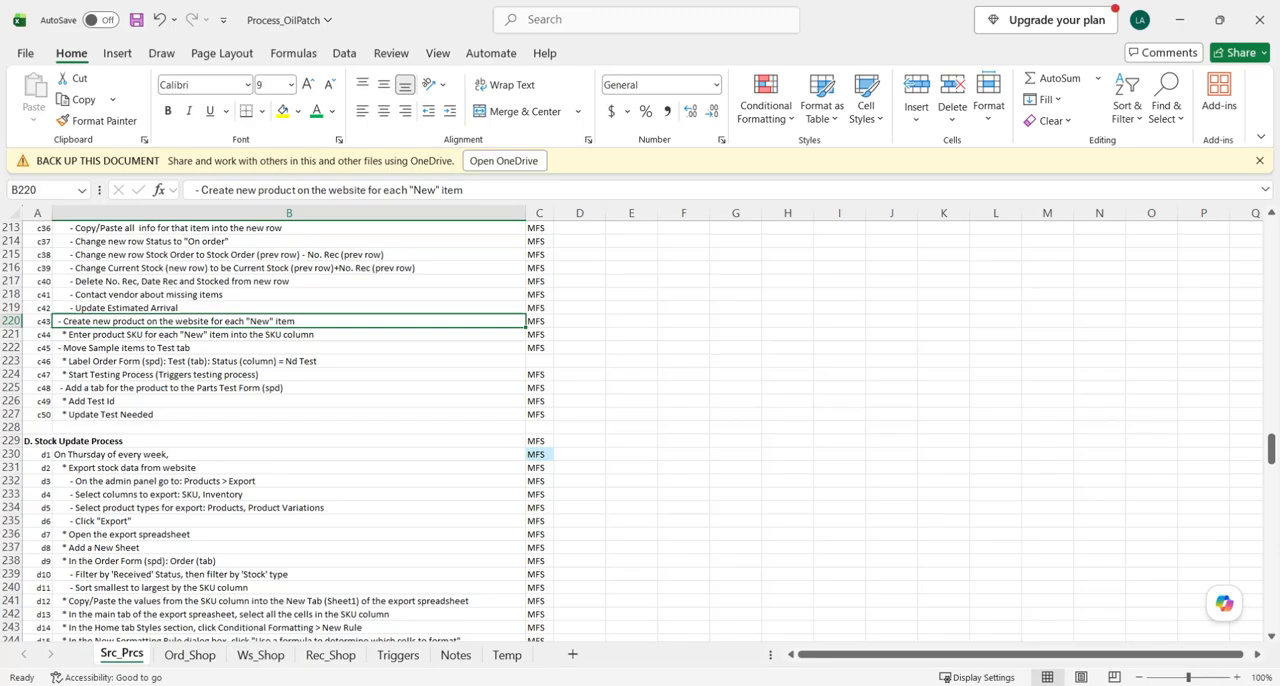
left_click(508, 685)
left_click(448, 627)
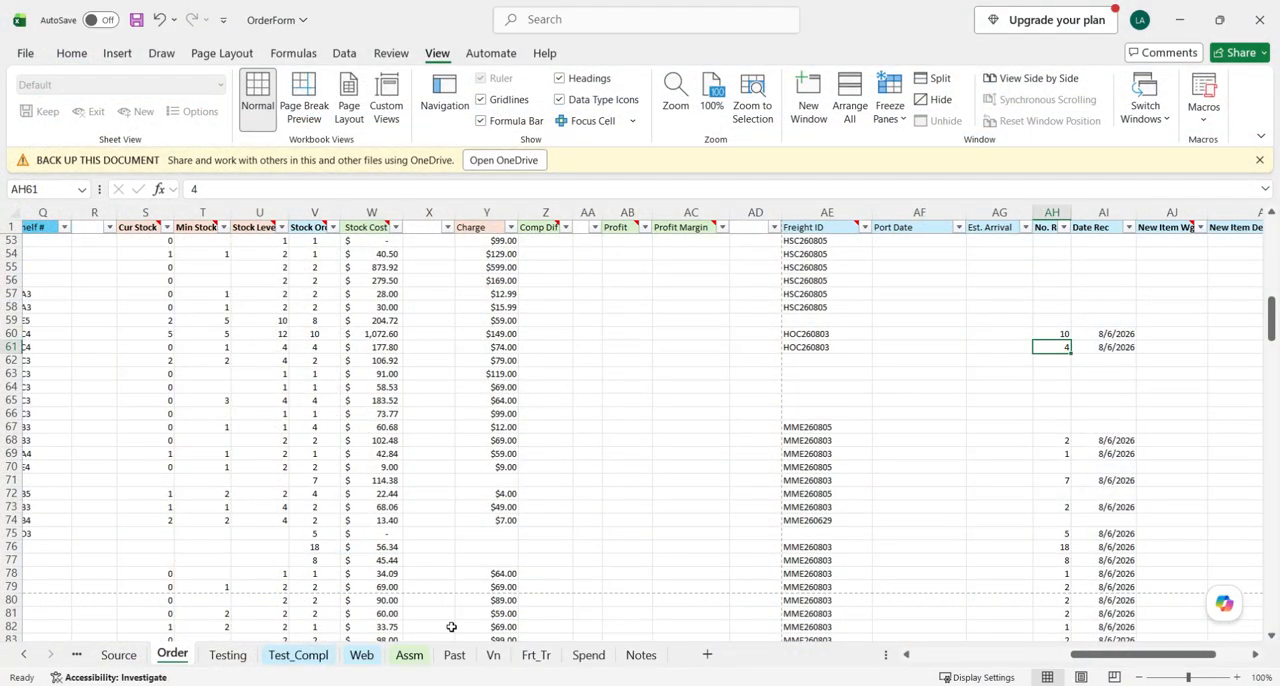
- Filter the Order sheet's Status column to show only Received items
scroll(611, 434, "left", 5)
scroll(240, 390, "left", 5)
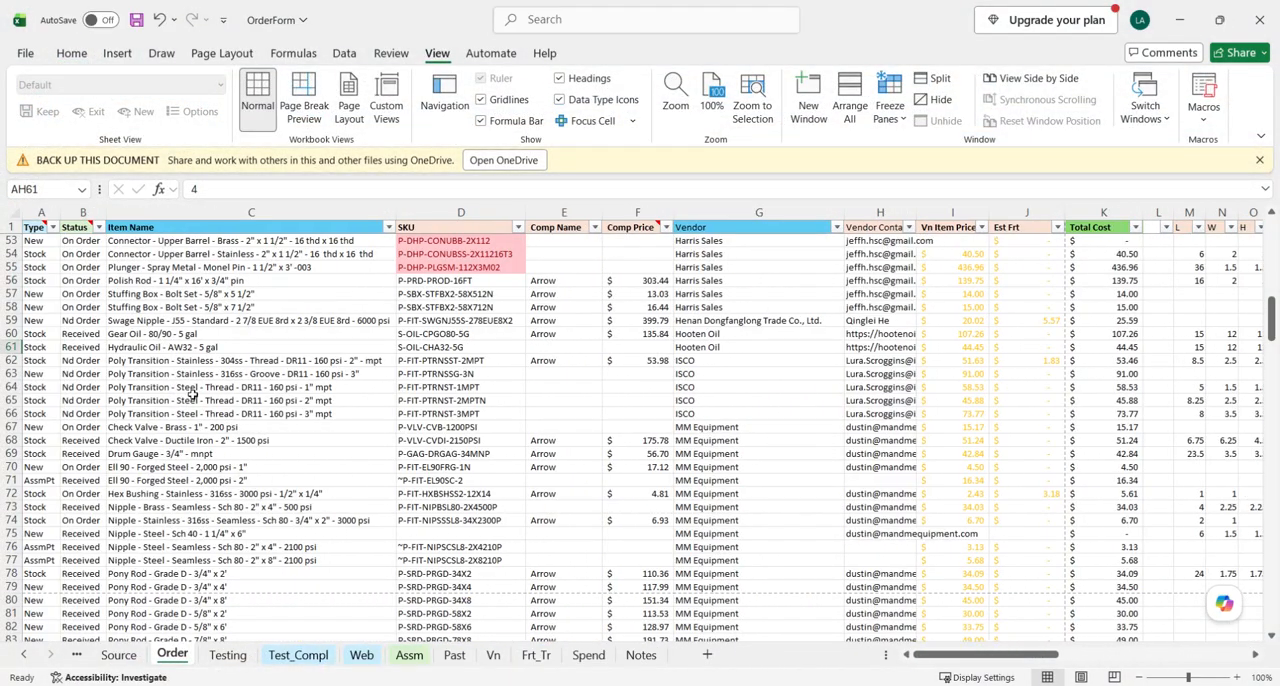
left_click(190, 396)
scroll(167, 387, "up", 6)
scroll(167, 387, "up", 6)
scroll(167, 387, "down", 9)
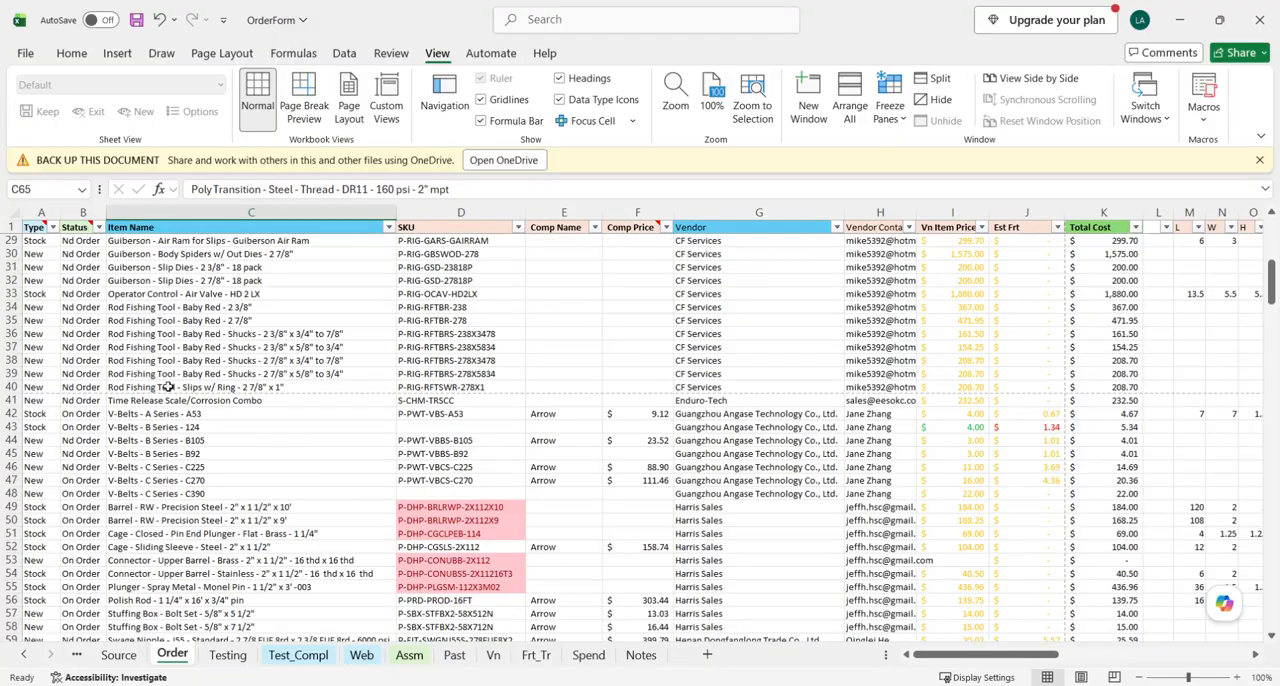
scroll(101, 419, "up", 8)
scroll(101, 419, "up", 5)
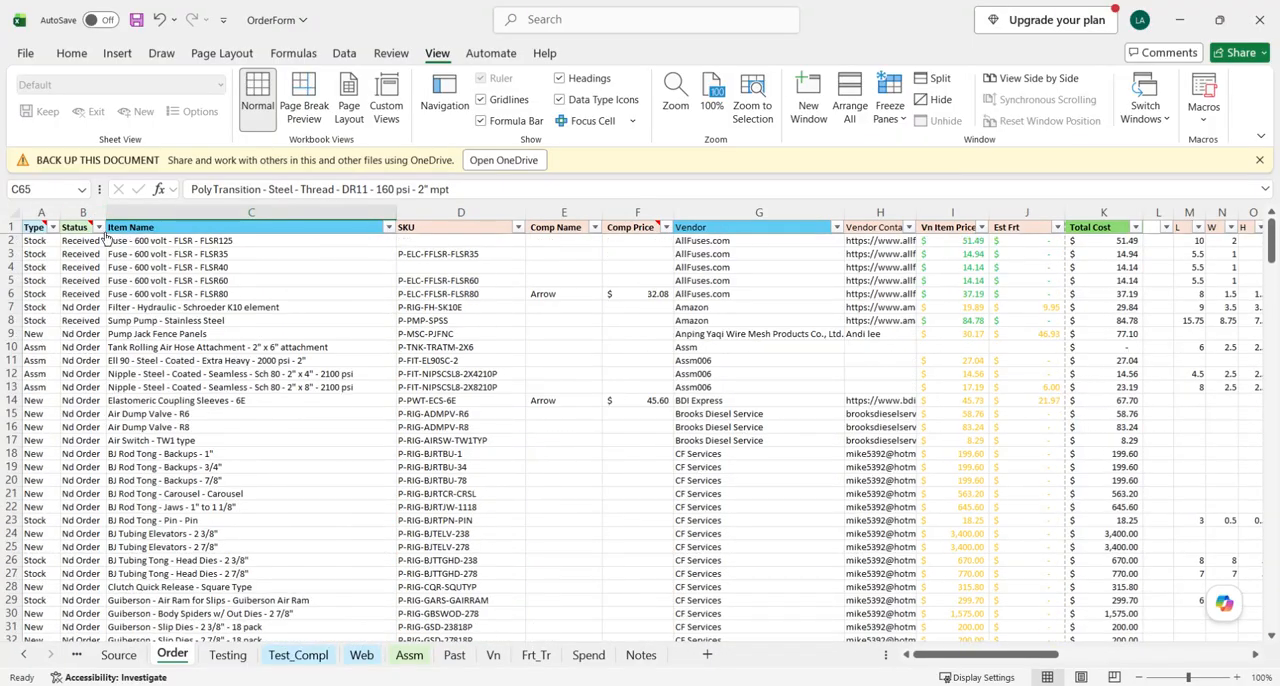
left_click(98, 227)
left_click(45, 442)
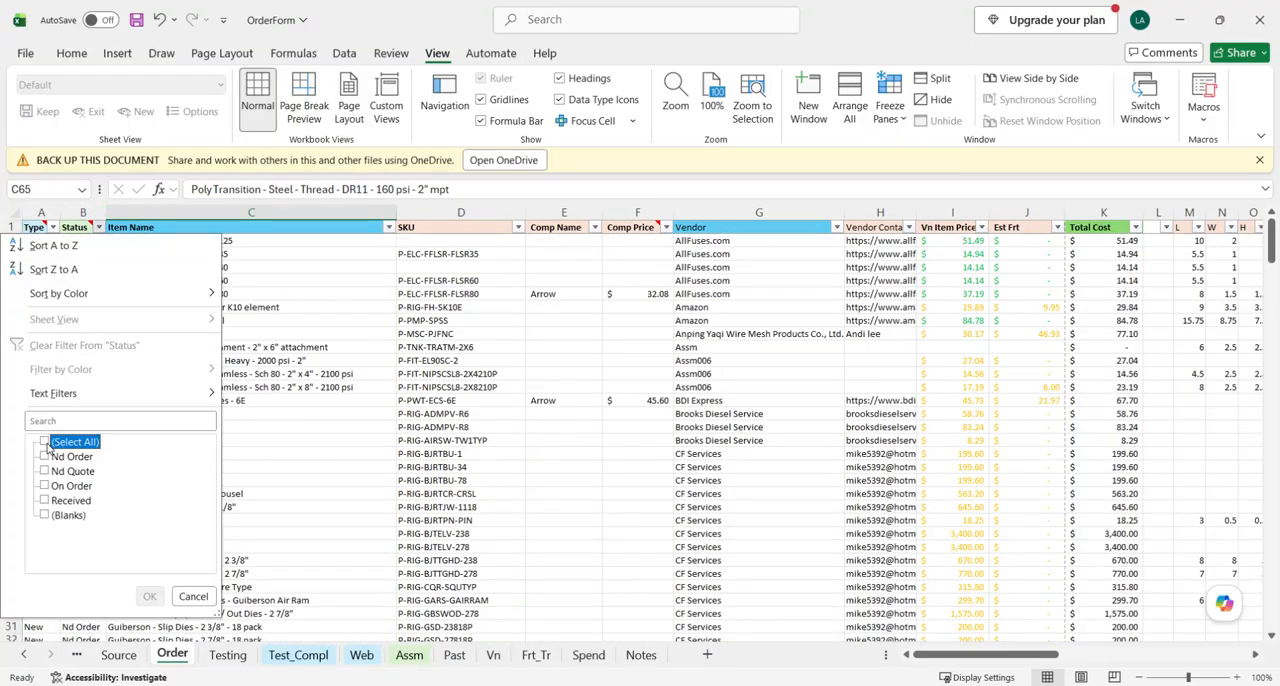
left_click(45, 500)
left_click(149, 596)
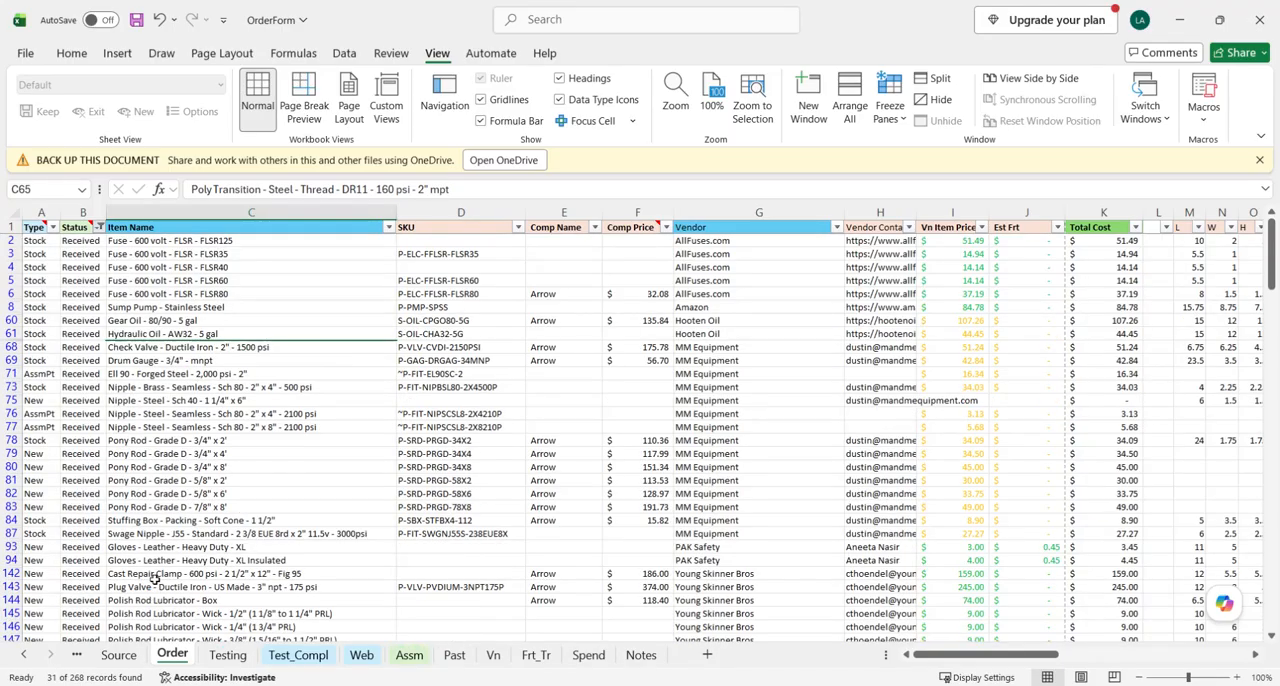
- Review the Type values of the received items and check the SKU cell of the New item Nipple - Steel - Sch 40 - 1 1/4" x 6"
left_click(318, 455)
scroll(318, 460, "down", 5)
scroll(300, 462, "up", 5)
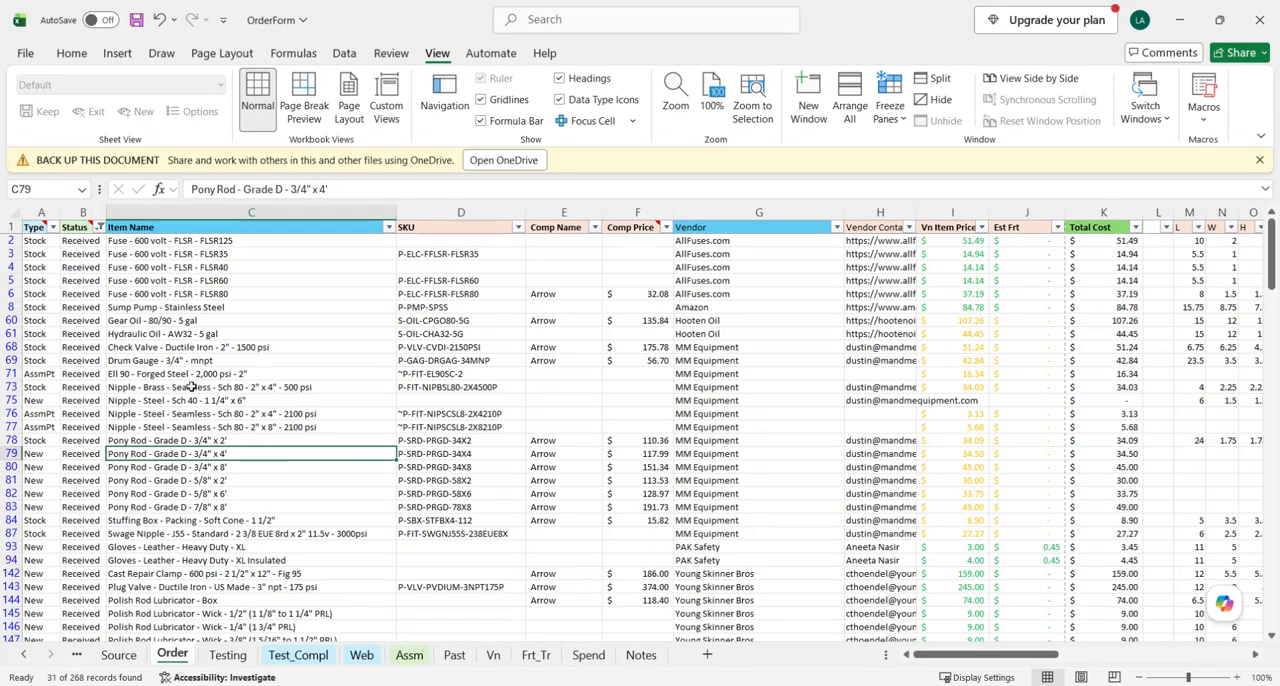
left_click_drag(37, 242, 42, 361)
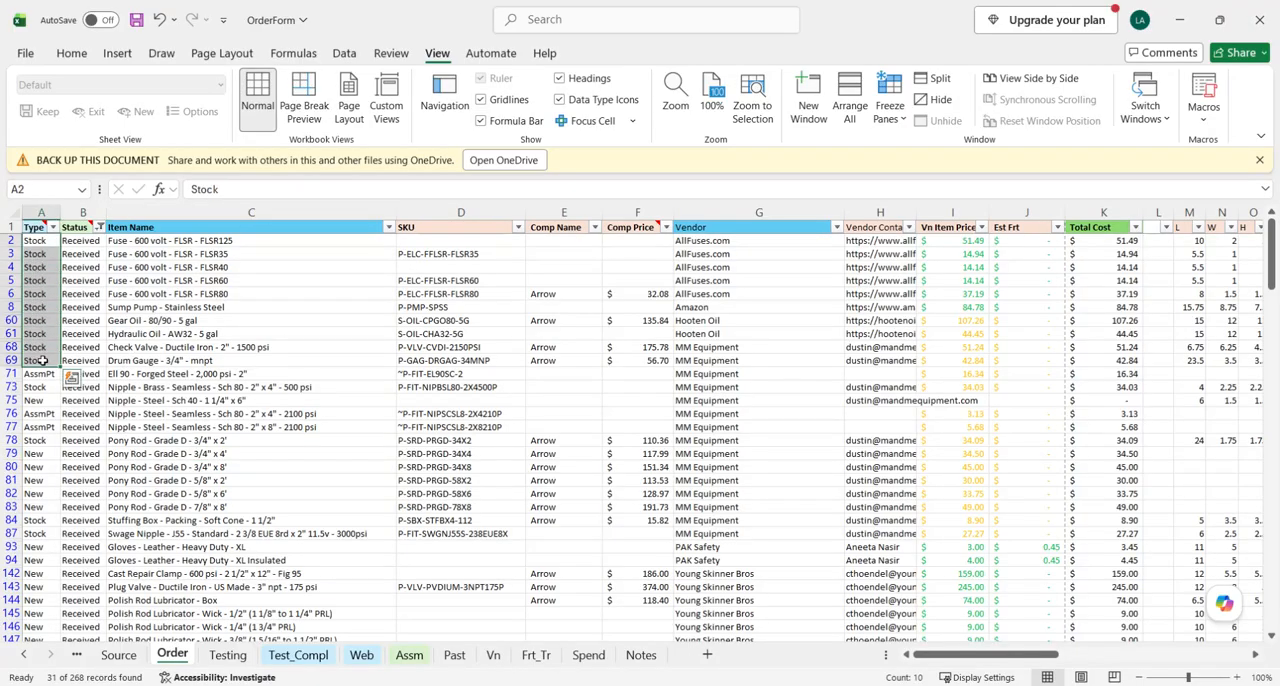
scroll(47, 361, "down", 1)
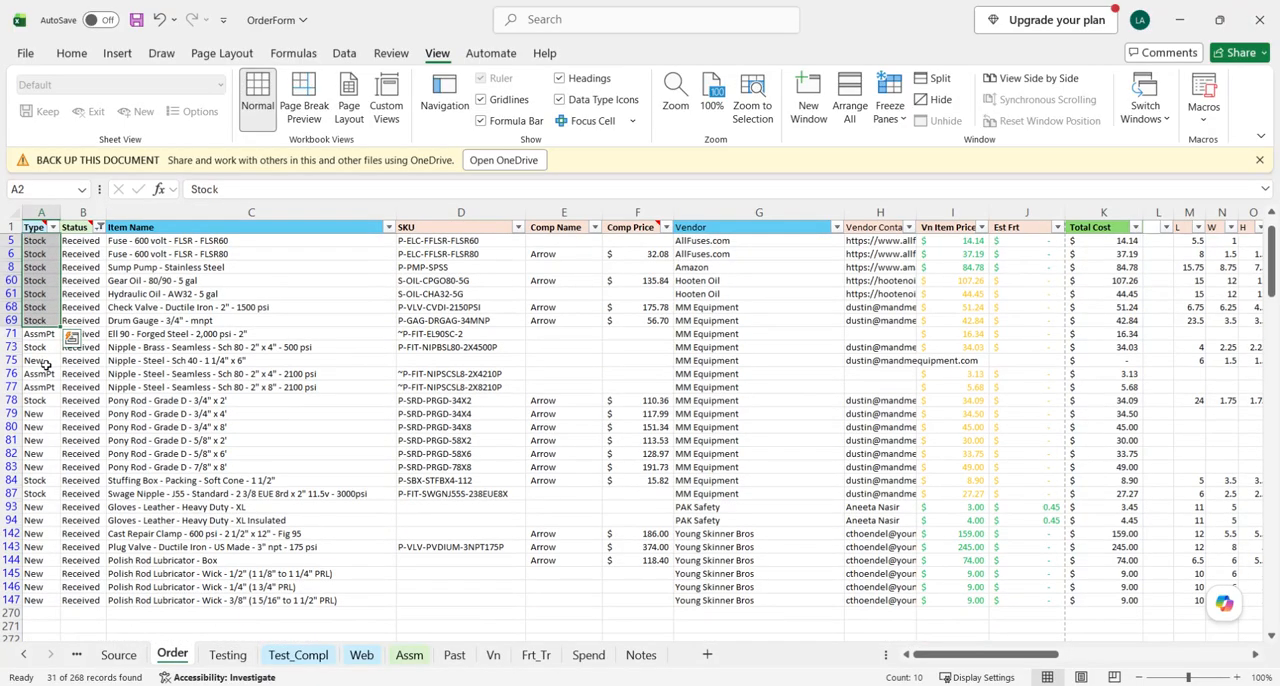
left_click(40, 360)
left_click(10, 360)
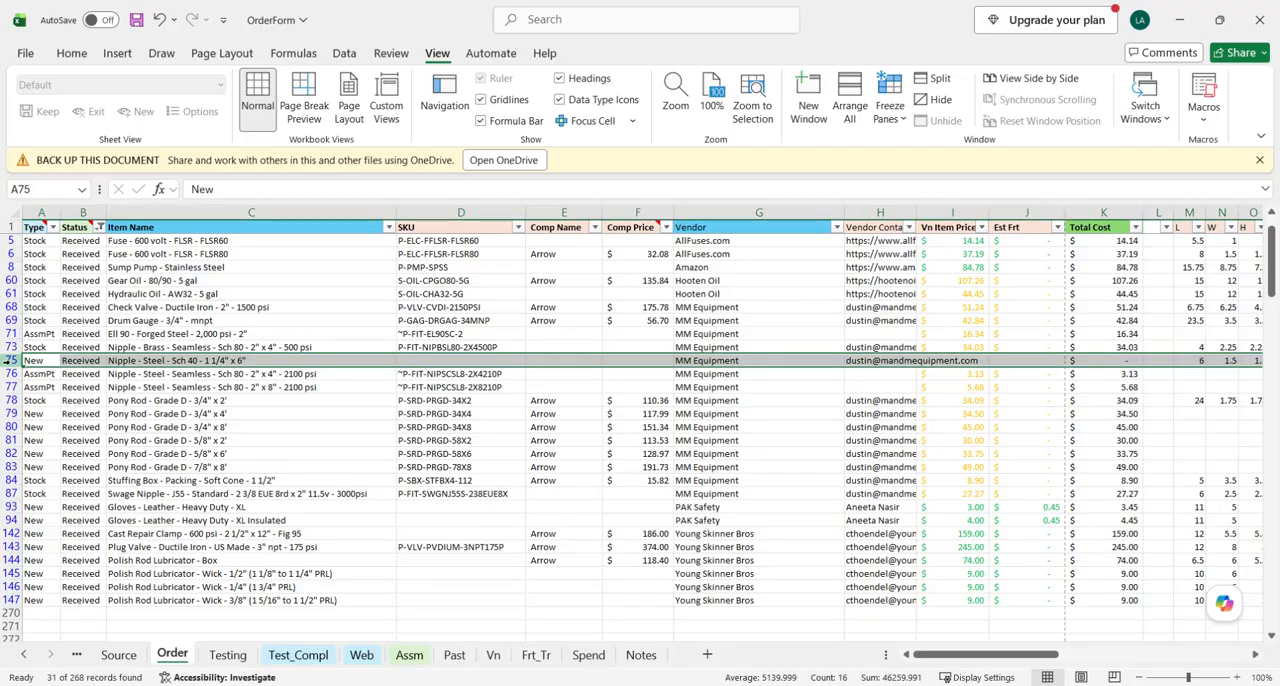
left_click(443, 360)
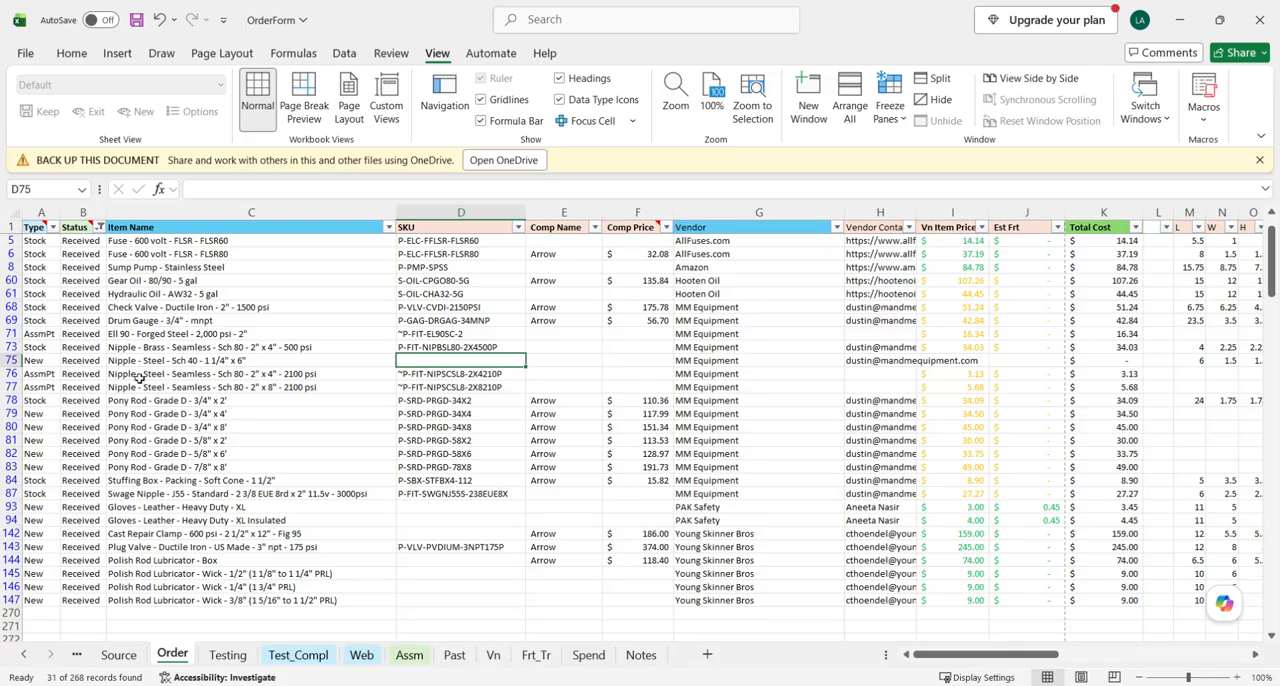
- Examine the remaining New rows: the Pony Rods, Leather Gloves, Cast Repair Clamp and Polish Rod Lubricator items
left_click_drag(12, 413, 12, 467)
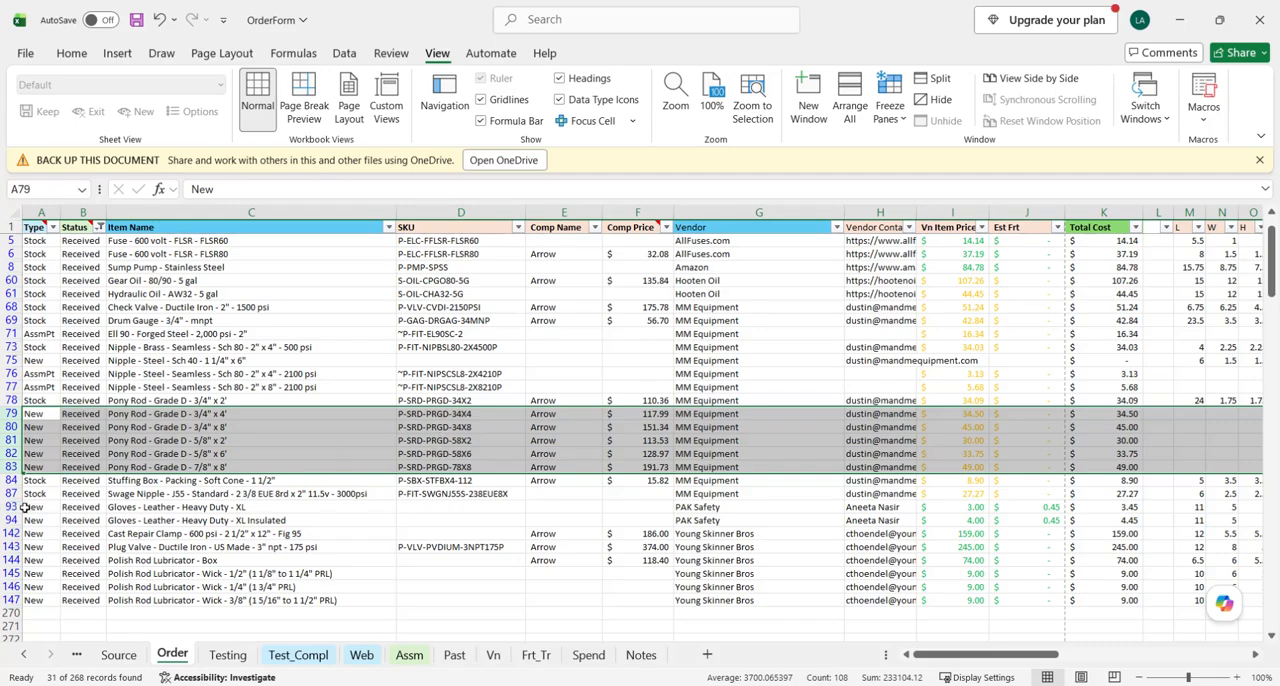
left_click_drag(12, 507, 12, 533)
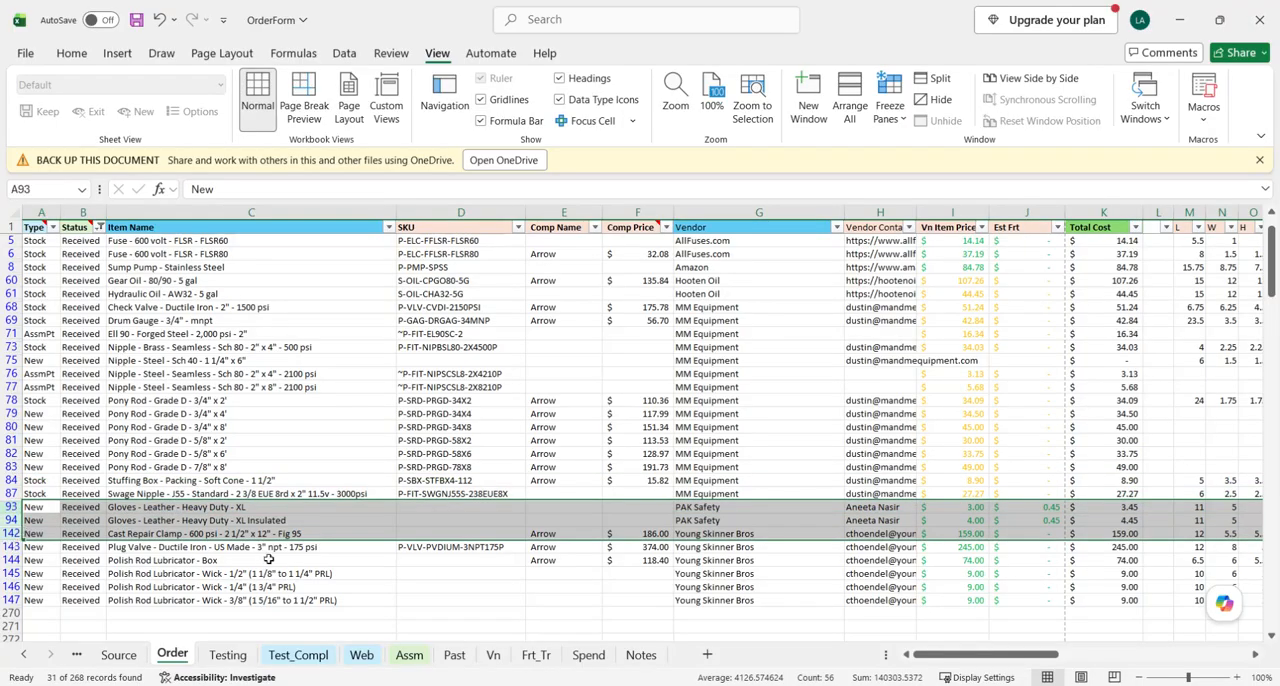
scroll(268, 560, "down", 2)
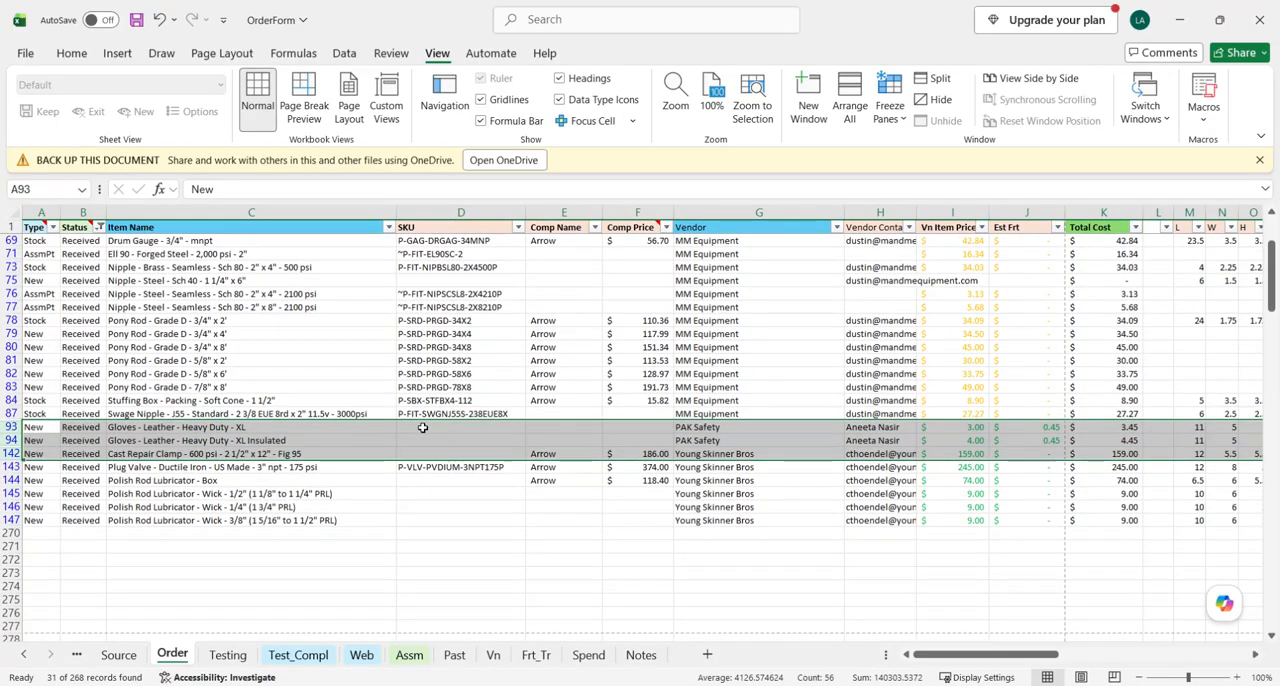
left_click_drag(12, 480, 16, 520)
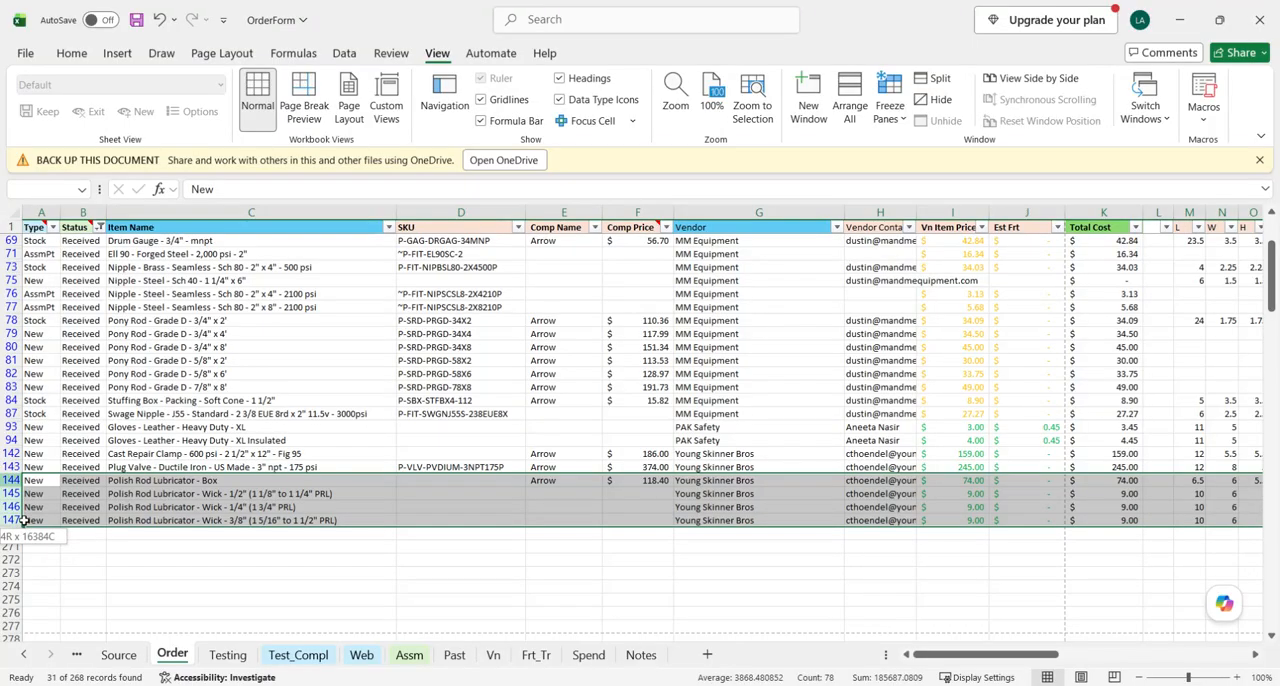
- Read the website product and SKU entry instructions for "New" items in Process_OilPatch, then return to the OrderForm workbook
mouse_move(497, 683)
left_click(617, 650)
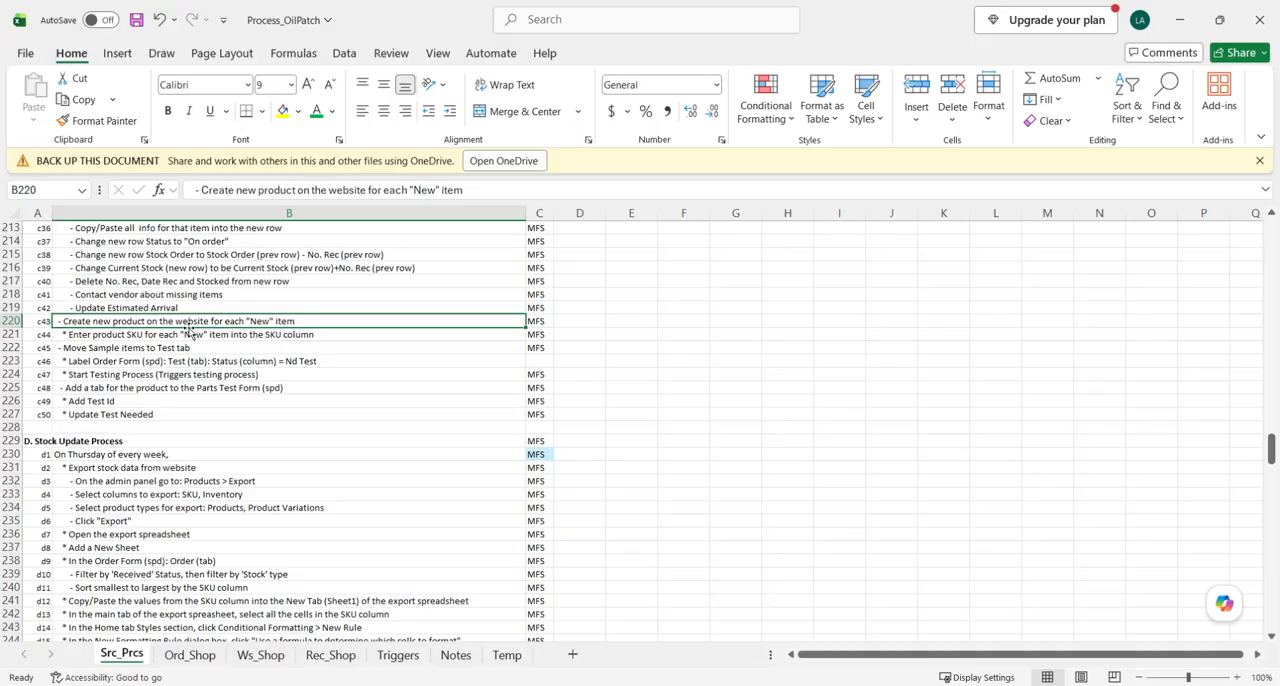
left_click(1178, 24)
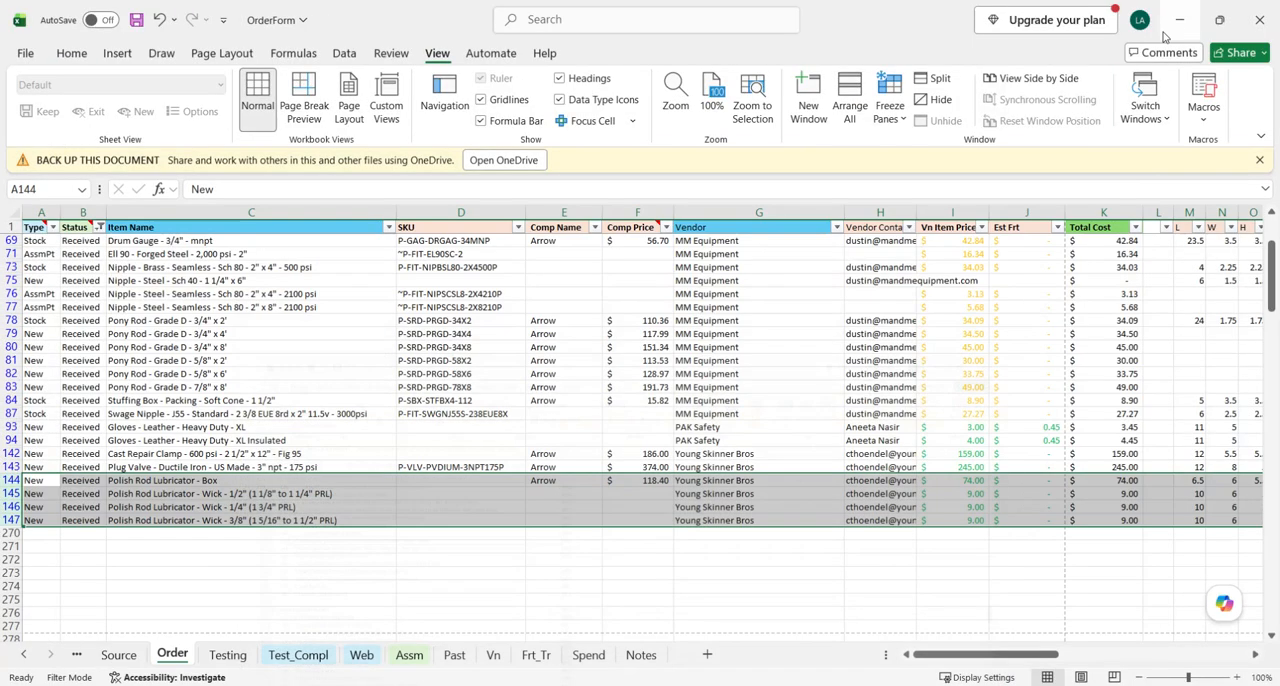
- Check the SKU cells of the FLSR125 and FLSR40 fuse rows and look across their dimension, weight and stock columns
scroll(480, 488, "up", 3)
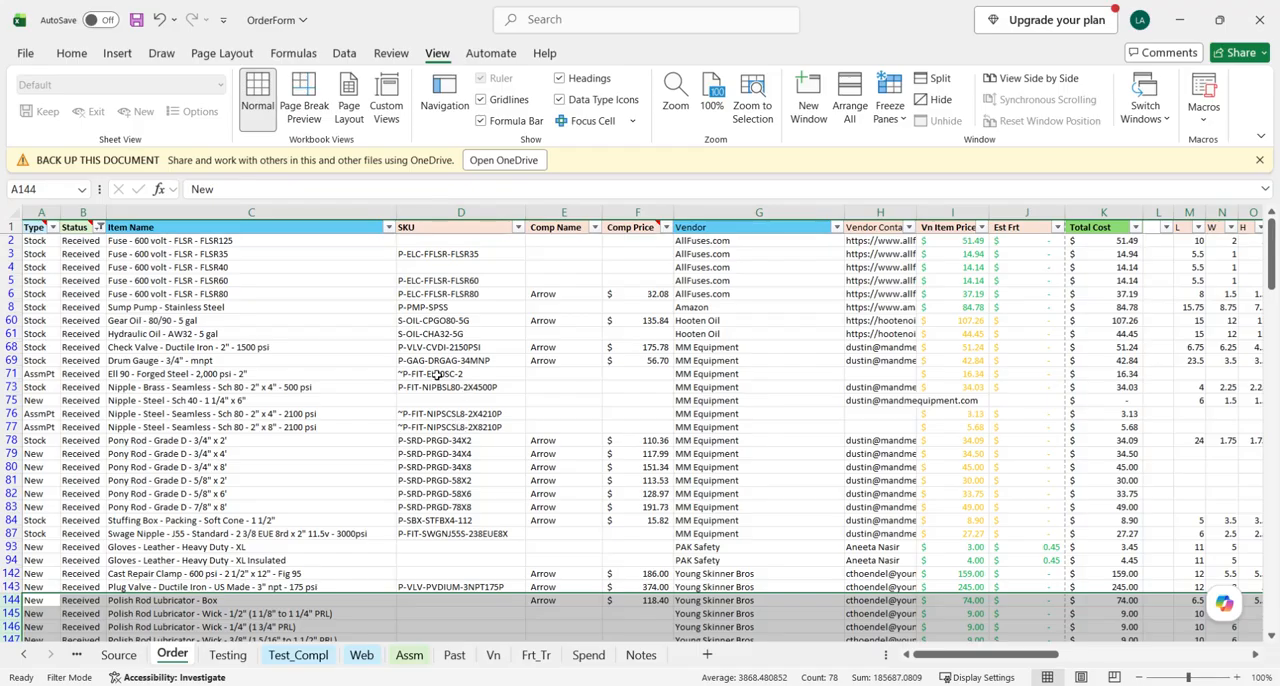
left_click(427, 241)
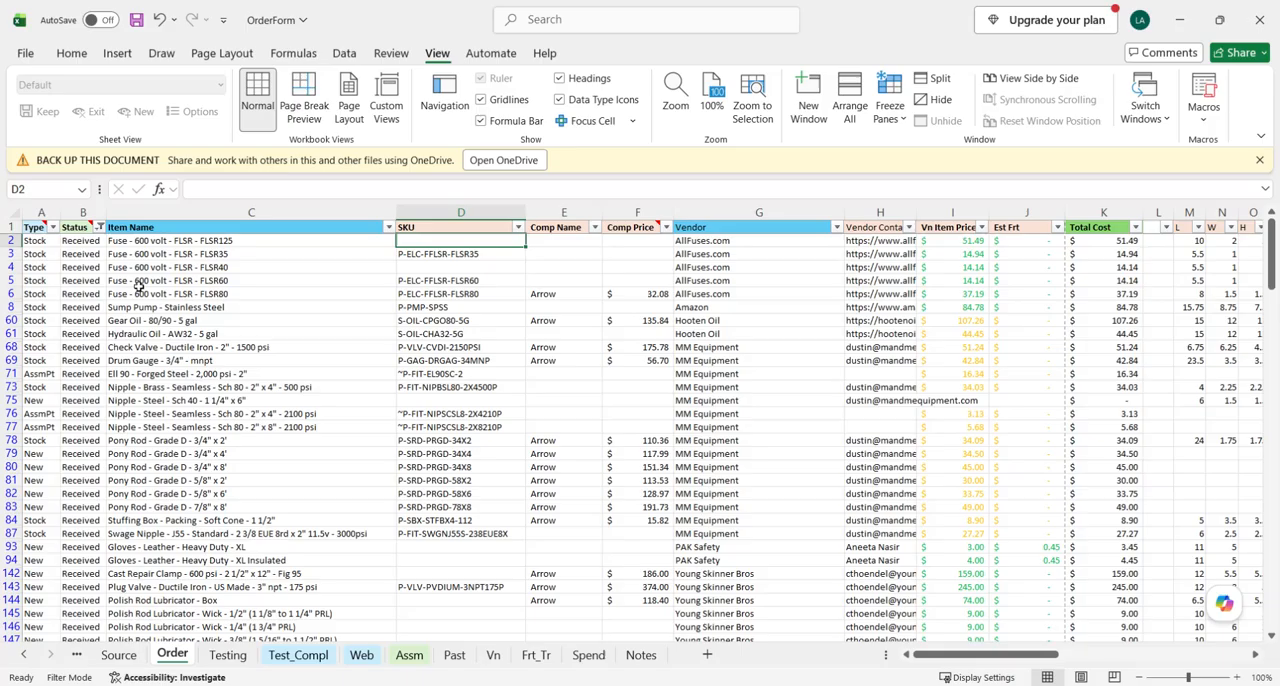
left_click(10, 241)
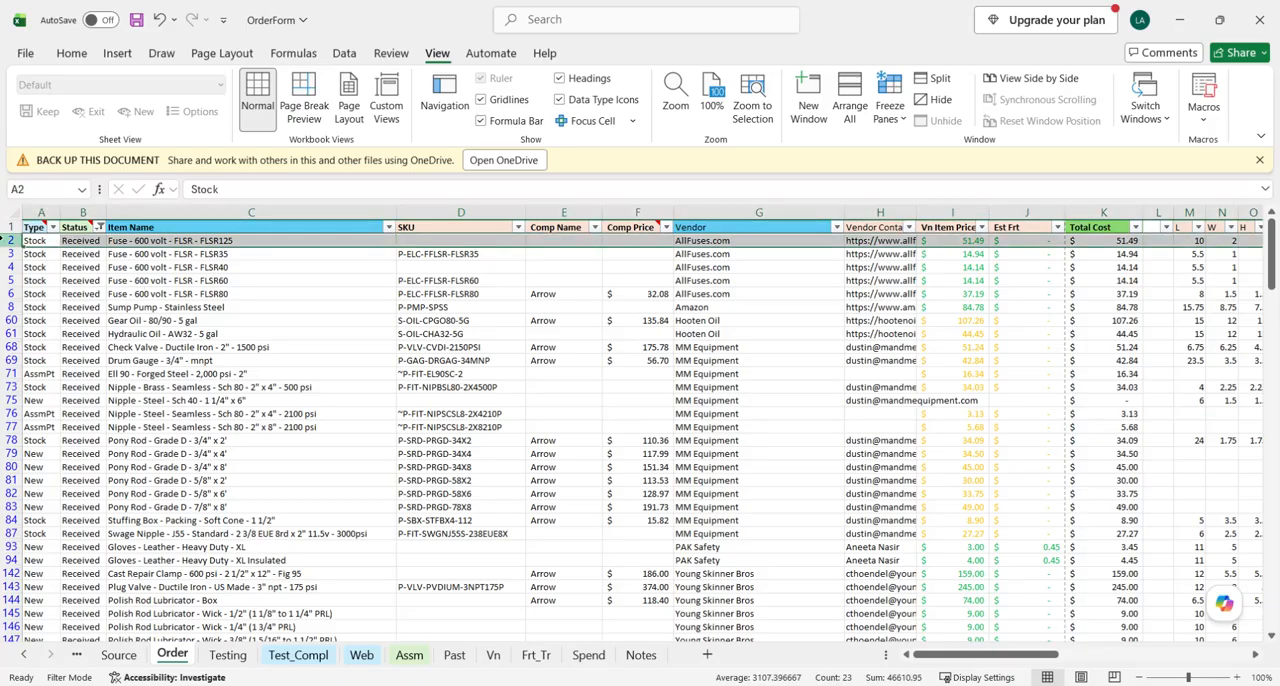
left_click(10, 267)
scroll(889, 331, "right", 3)
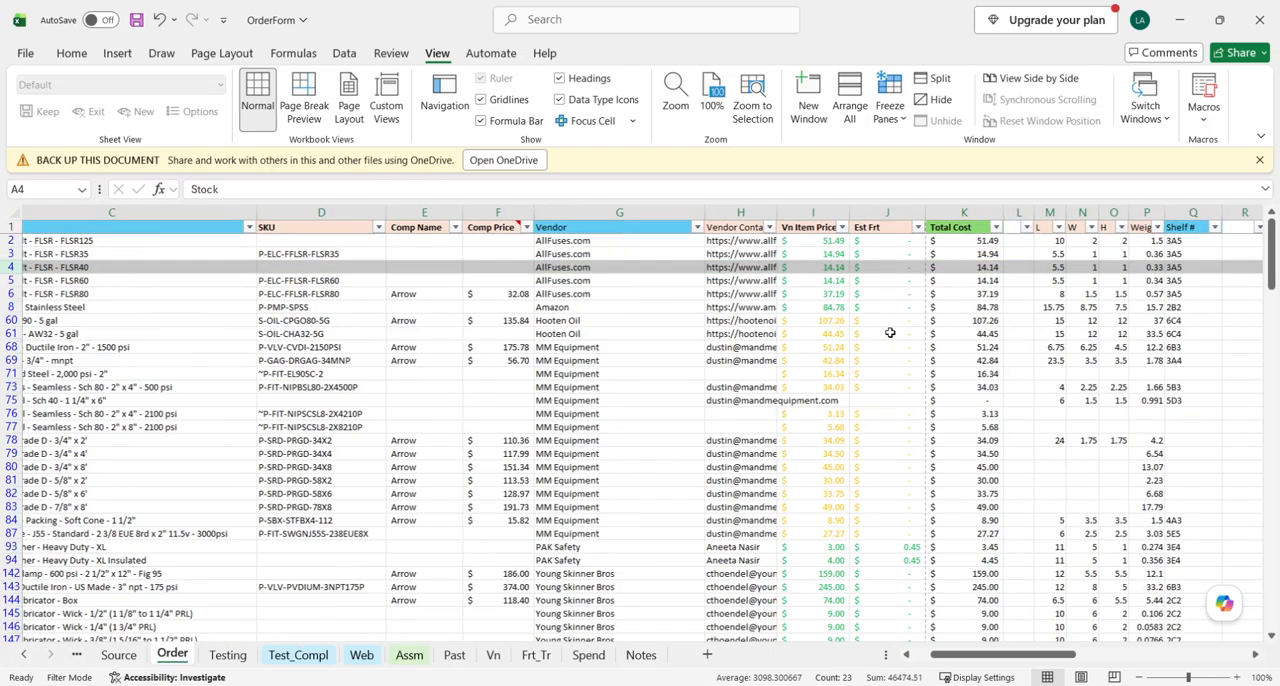
scroll(916, 332, "right", 2)
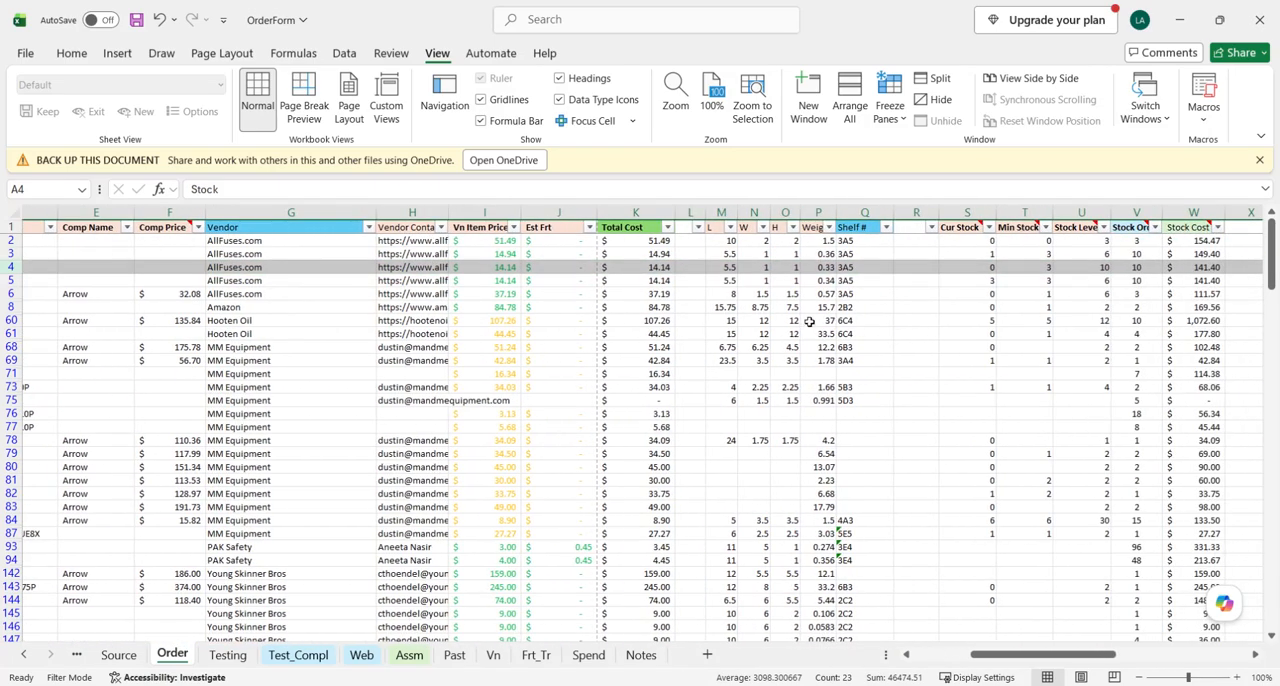
scroll(780, 302, "left", 2)
scroll(779, 302, "left", 2)
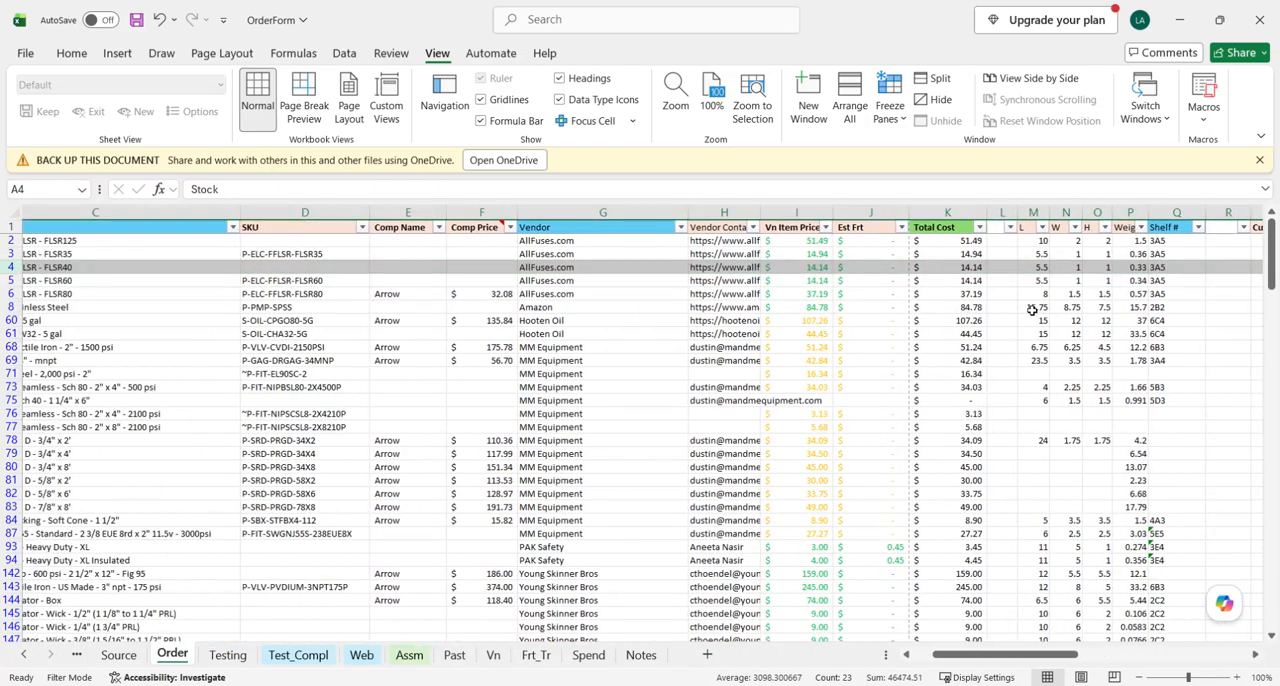
scroll(1032, 309, "right", 2)
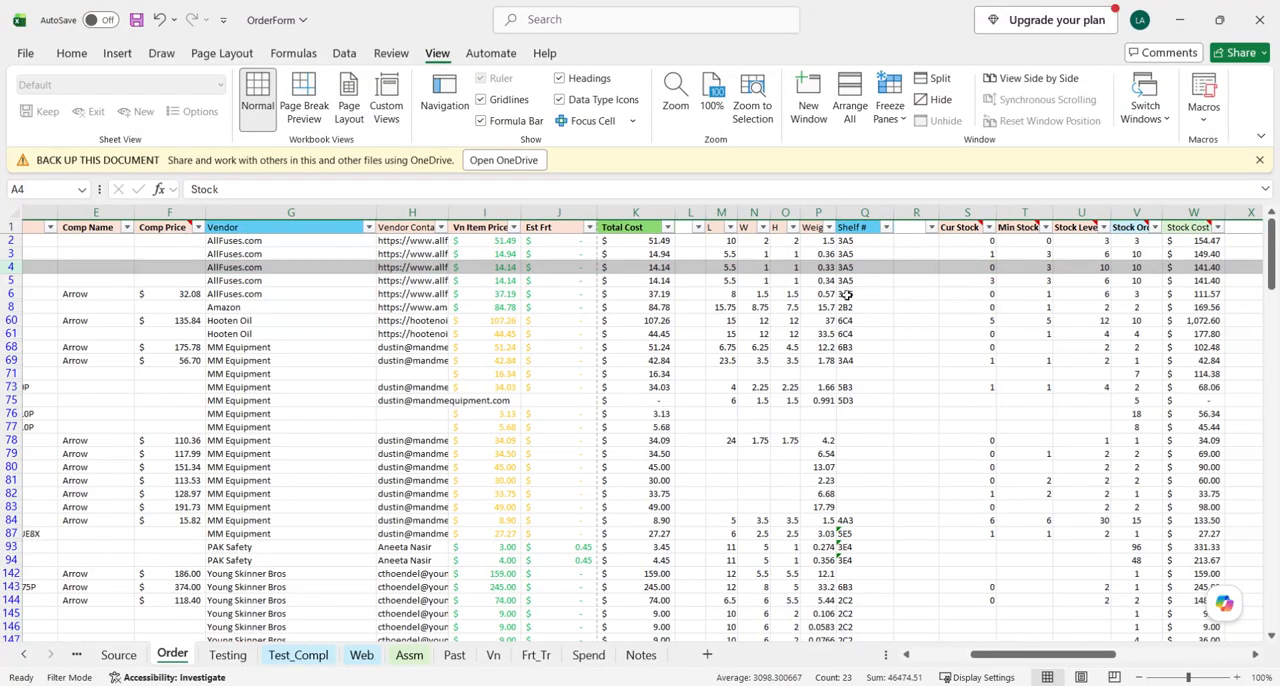
- Examine the L, W and H dimension columns of the received items and compare them with the SKU column
left_click_drag(722, 212, 830, 212)
scroll(425, 386, "left", 4)
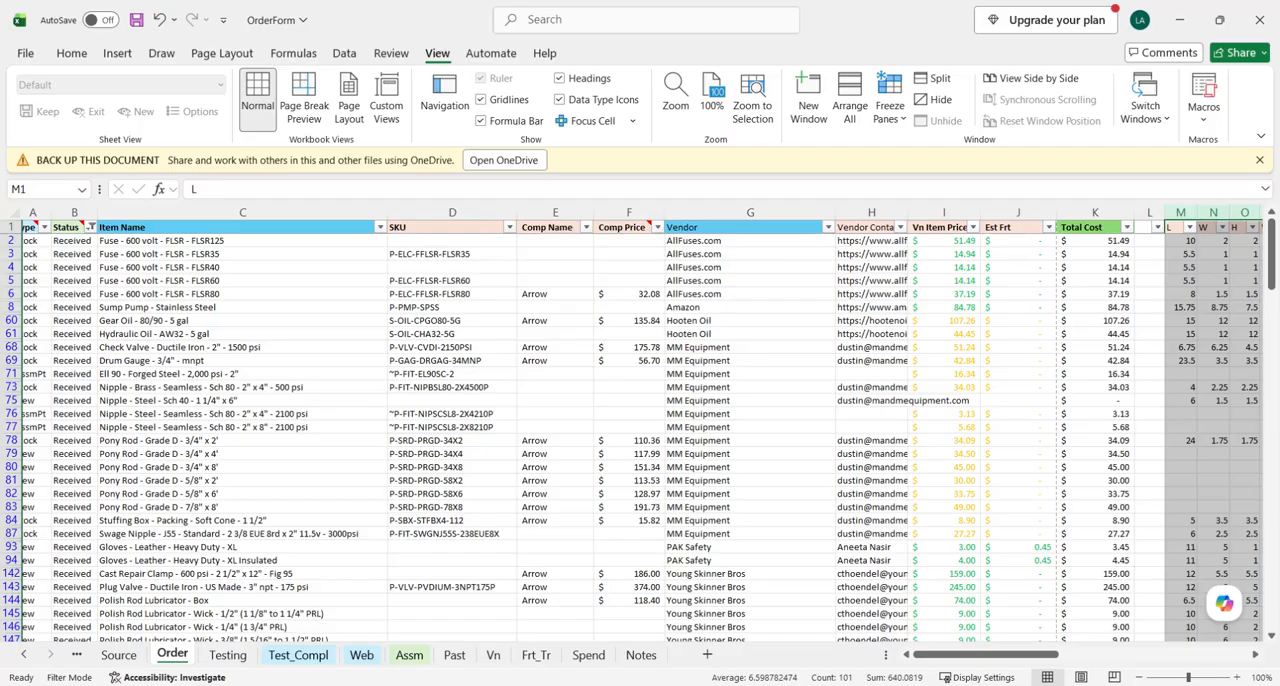
scroll(1155, 275, "right", 3)
left_click_drag(877, 213, 941, 214)
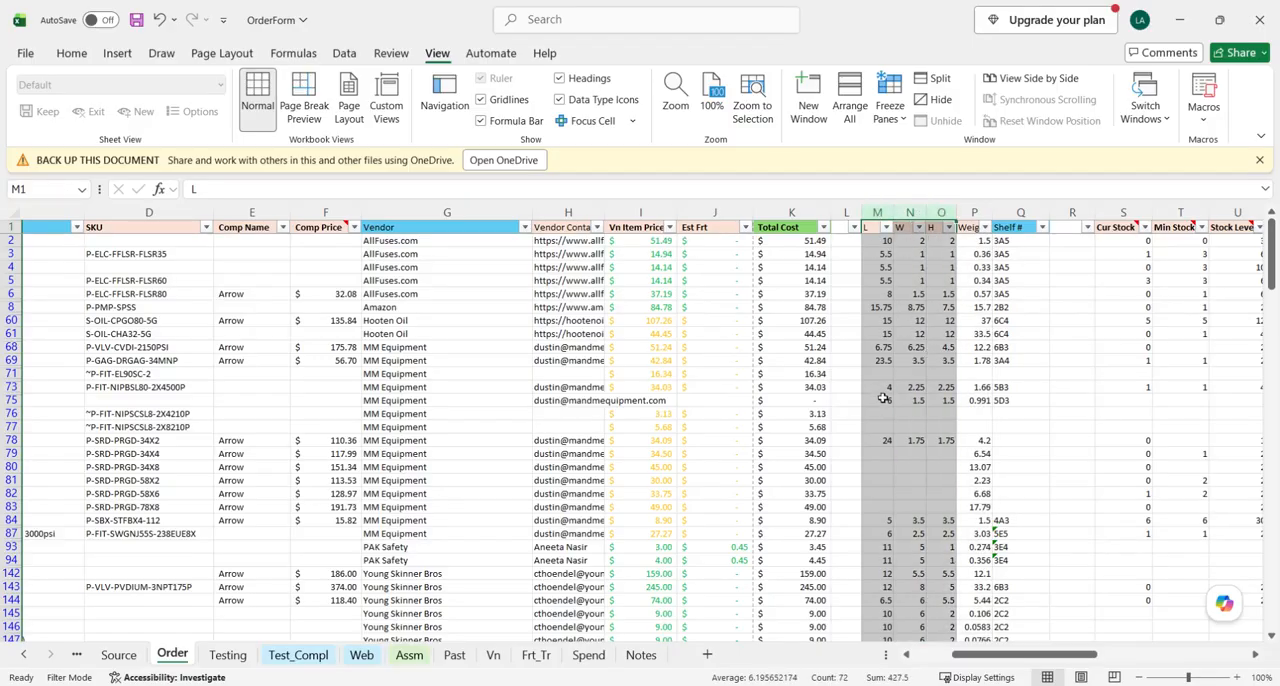
scroll(912, 375, "left", 3)
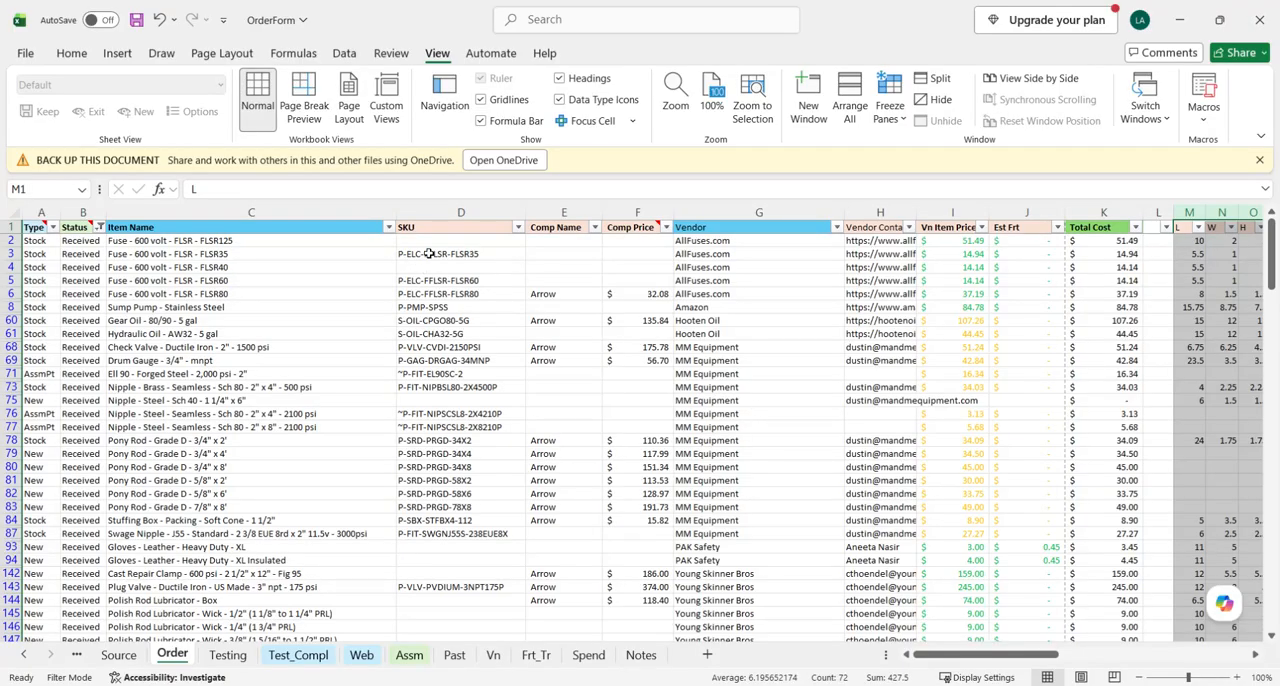
left_click(429, 254)
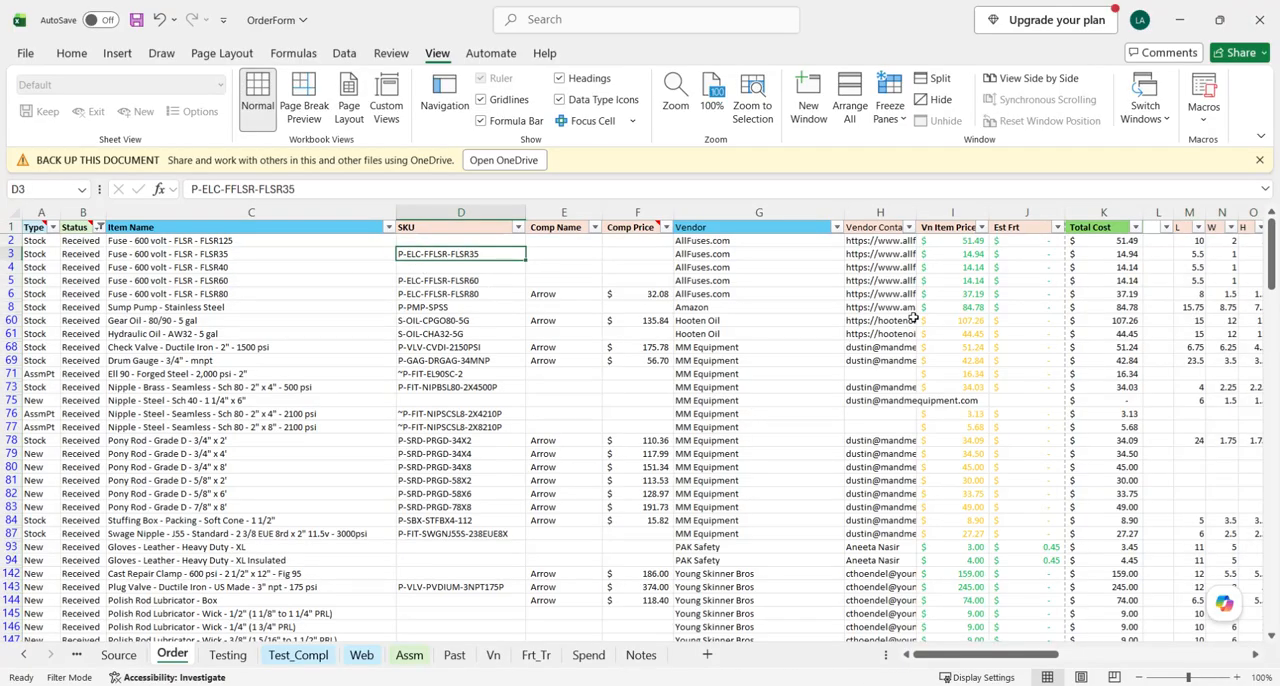
scroll(1135, 260, "right", 1)
scroll(800, 350, "left", 1)
scroll(417, 448, "down", 4)
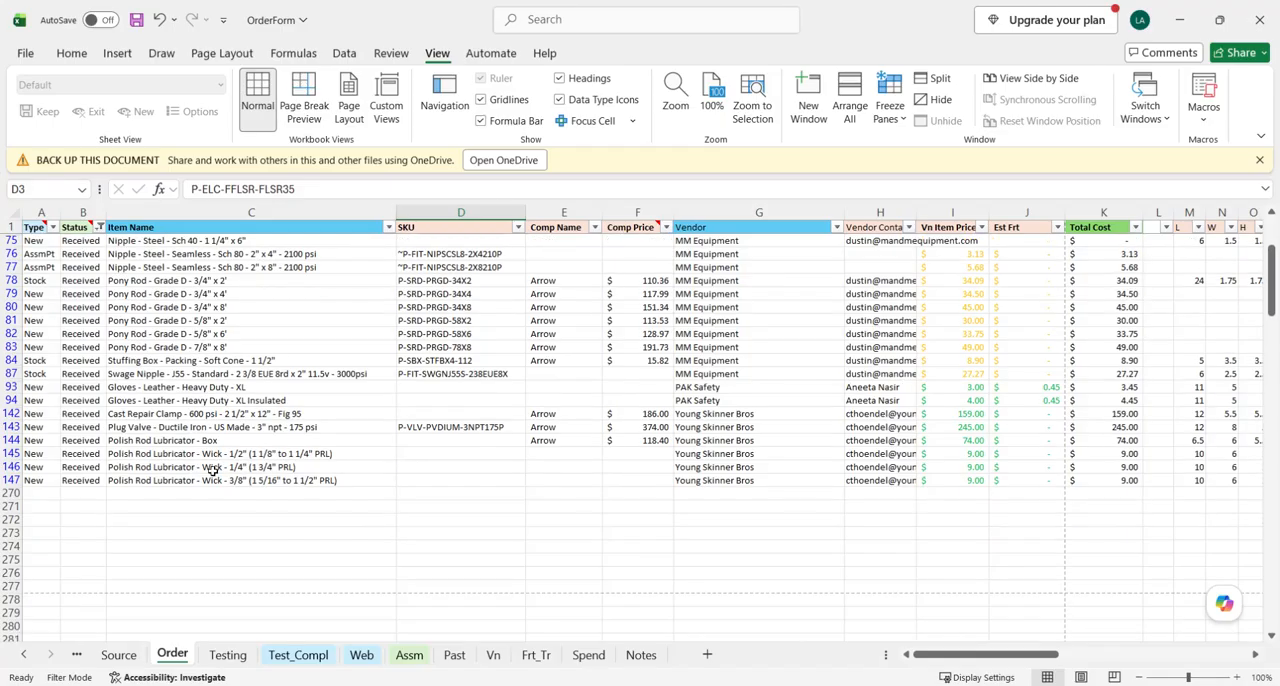
- Check the SKU and dimensions of the Plug Valve - Ductile Iron row and the L, W and H values of Polish Rod Lubricator - Box
left_click(417, 428)
left_click(10, 427)
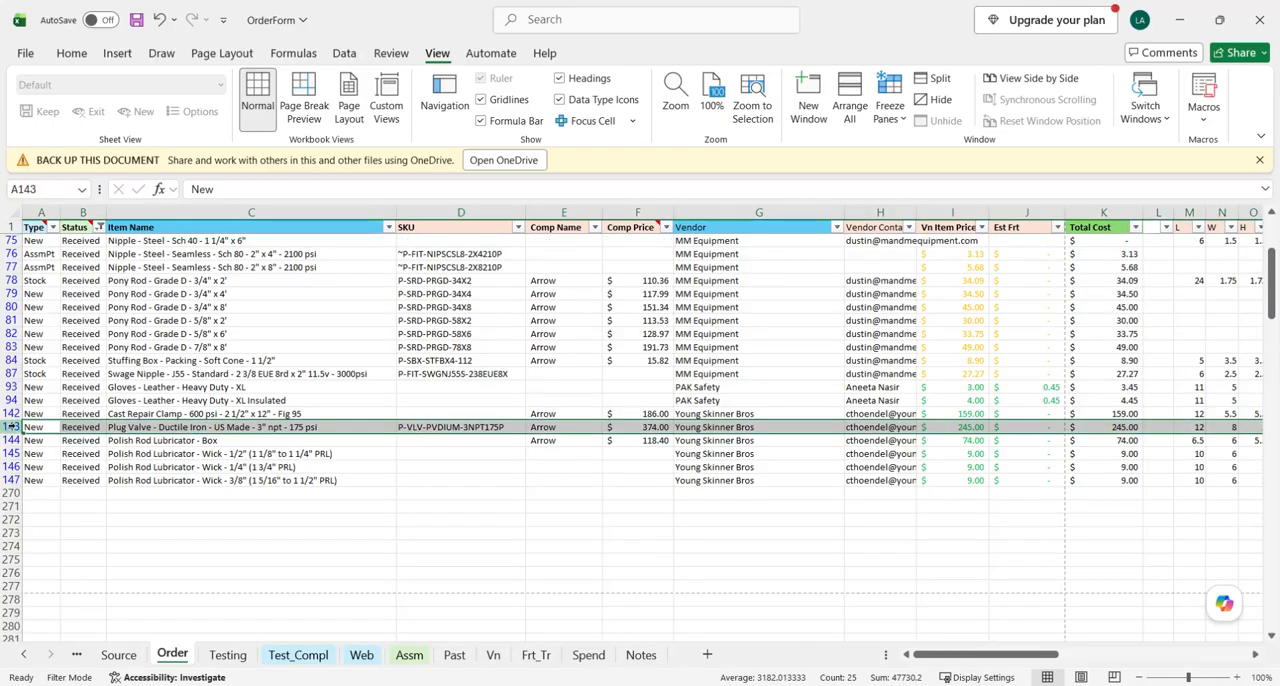
left_click(30, 427)
left_click(457, 431)
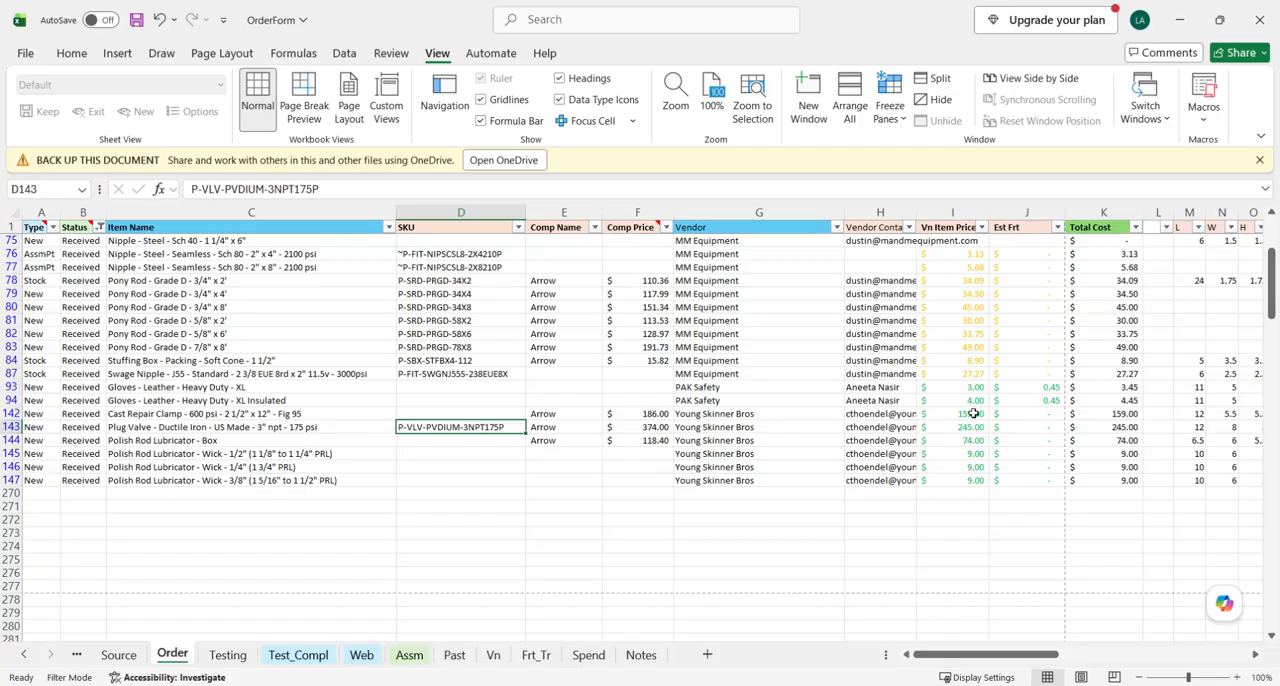
scroll(961, 412, "right", 3)
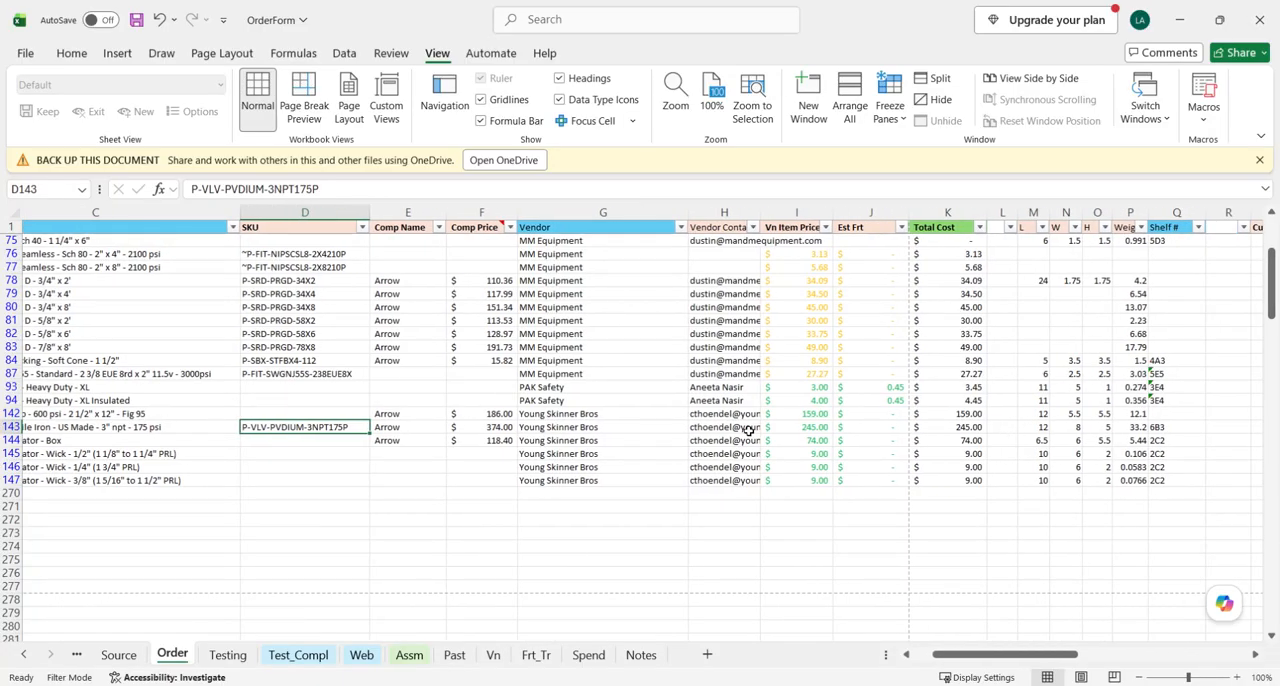
scroll(420, 440, "left", 3)
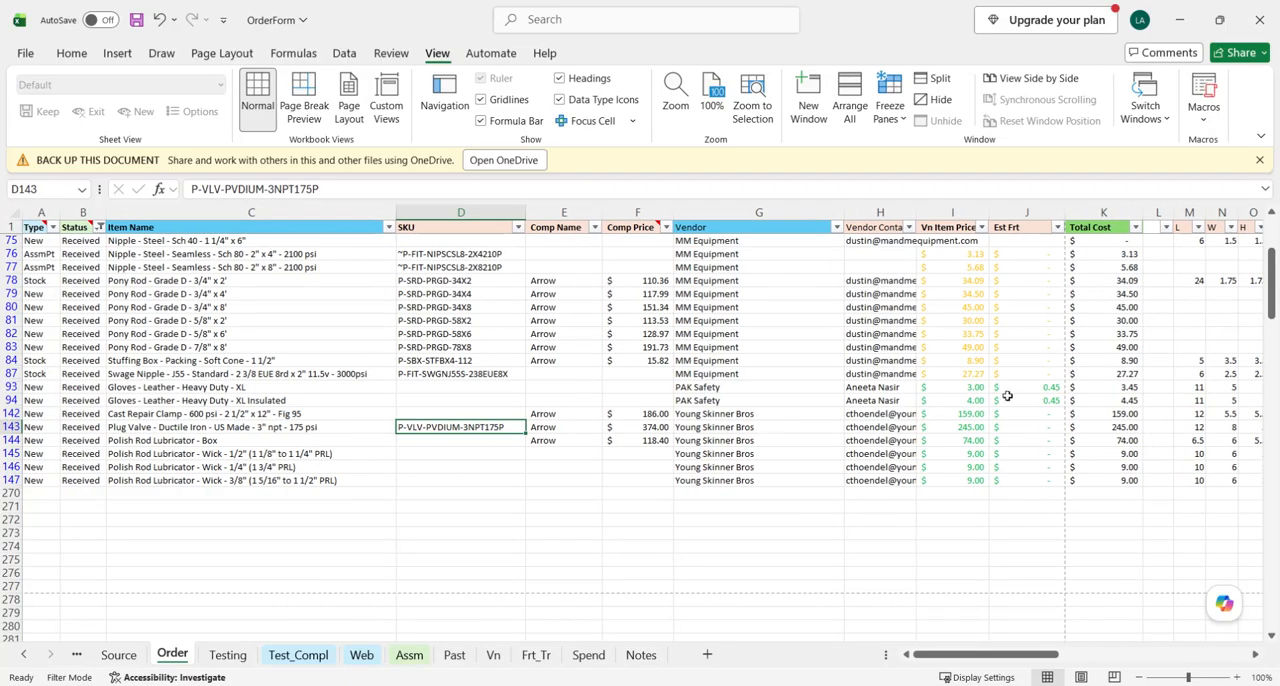
scroll(1007, 396, "right", 3)
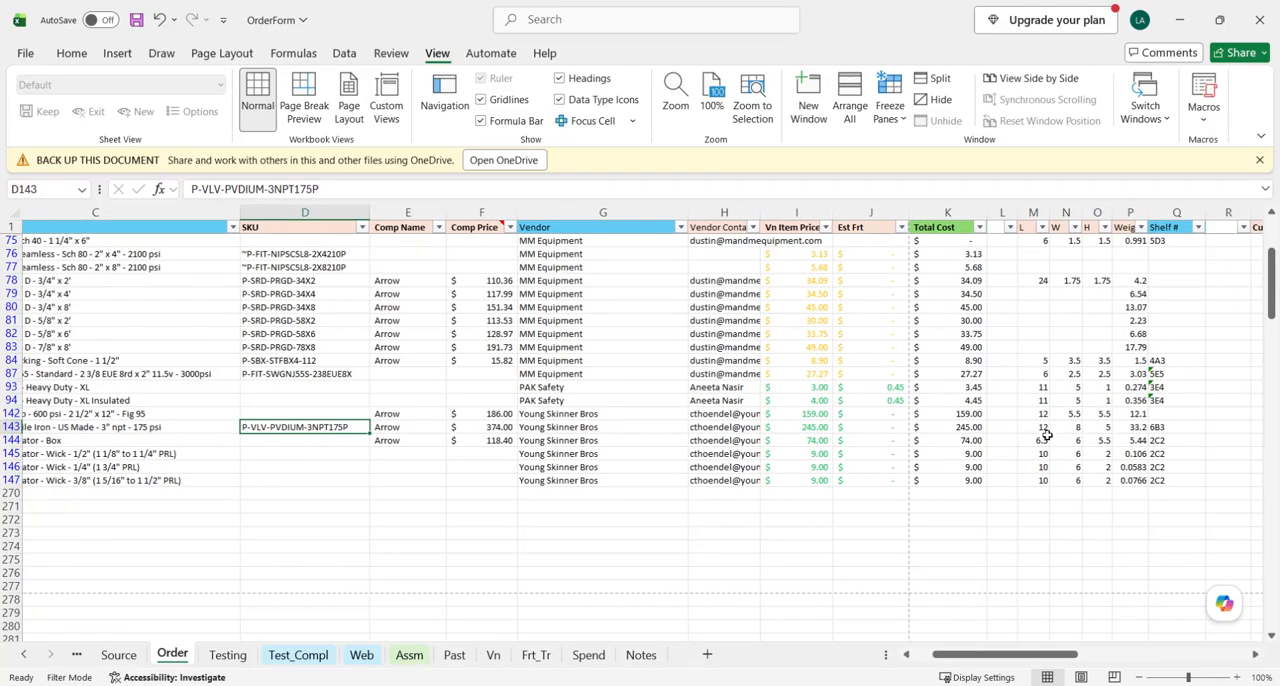
left_click_drag(1037, 441, 1105, 443)
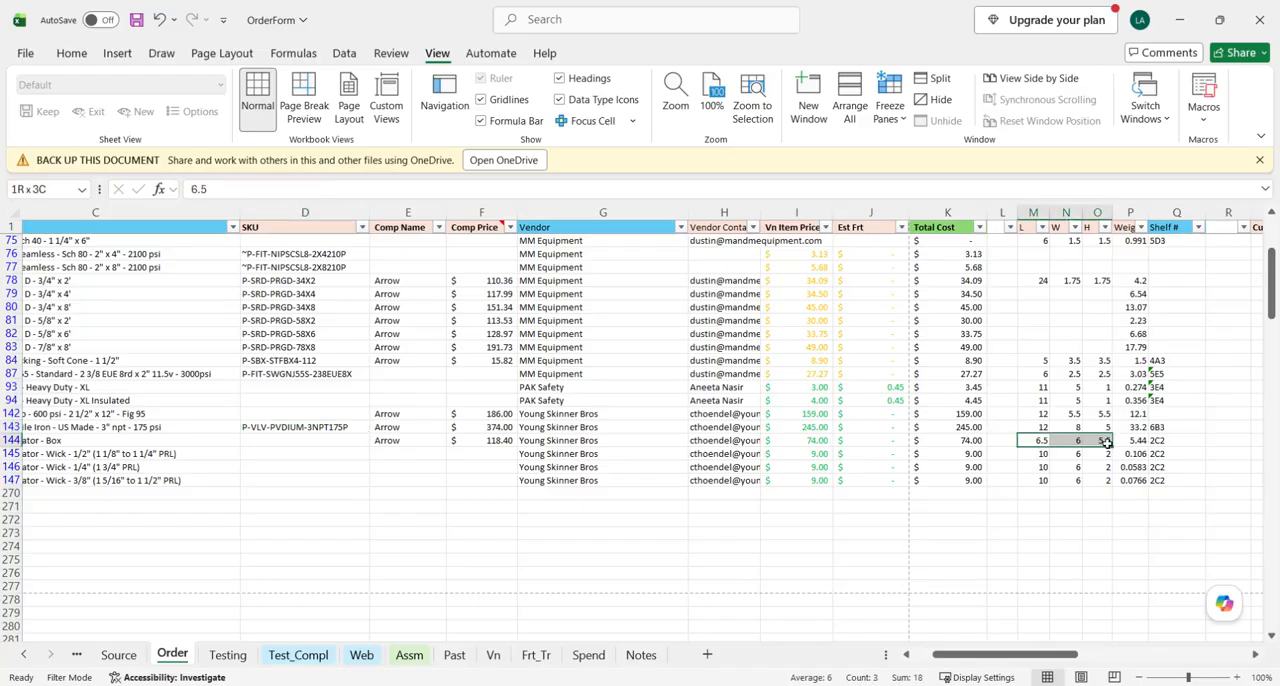
scroll(1060, 443, "left", 1)
scroll(1060, 443, "left", 3)
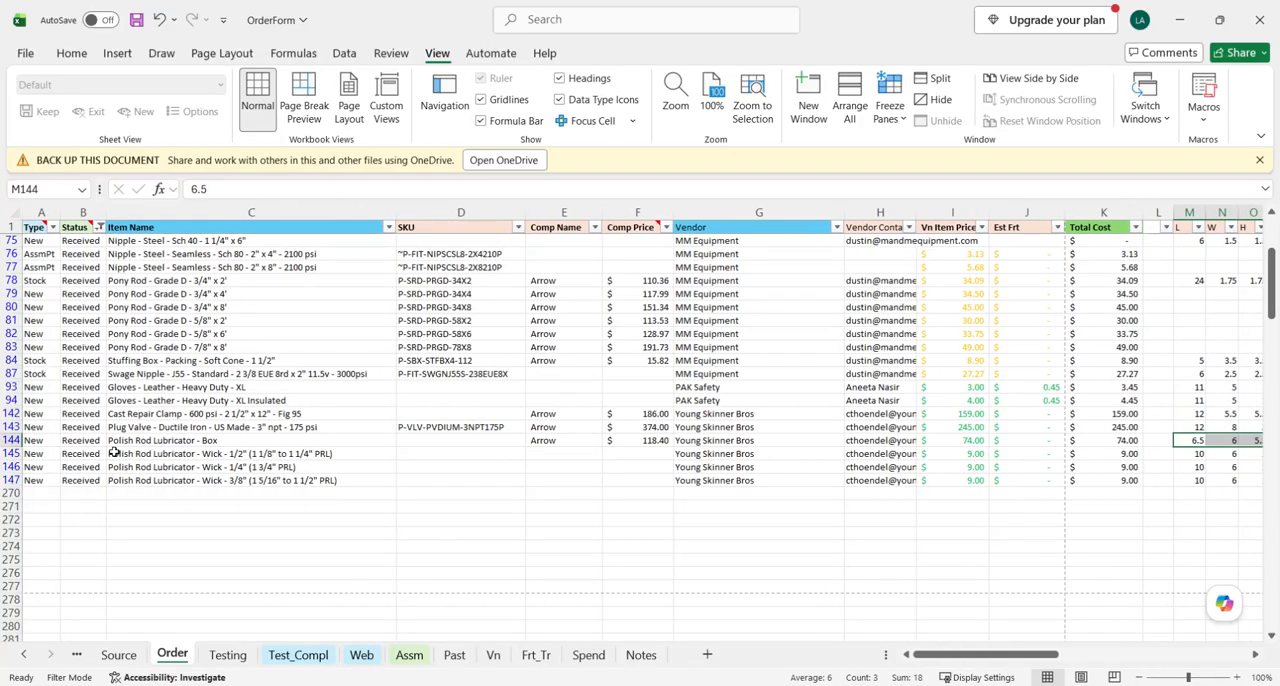
- Examine the Plug Valve - Ductile Iron row across its dimension, weight and shelf columns and look over the received items
left_click(10, 427)
scroll(1075, 432, "right", 3)
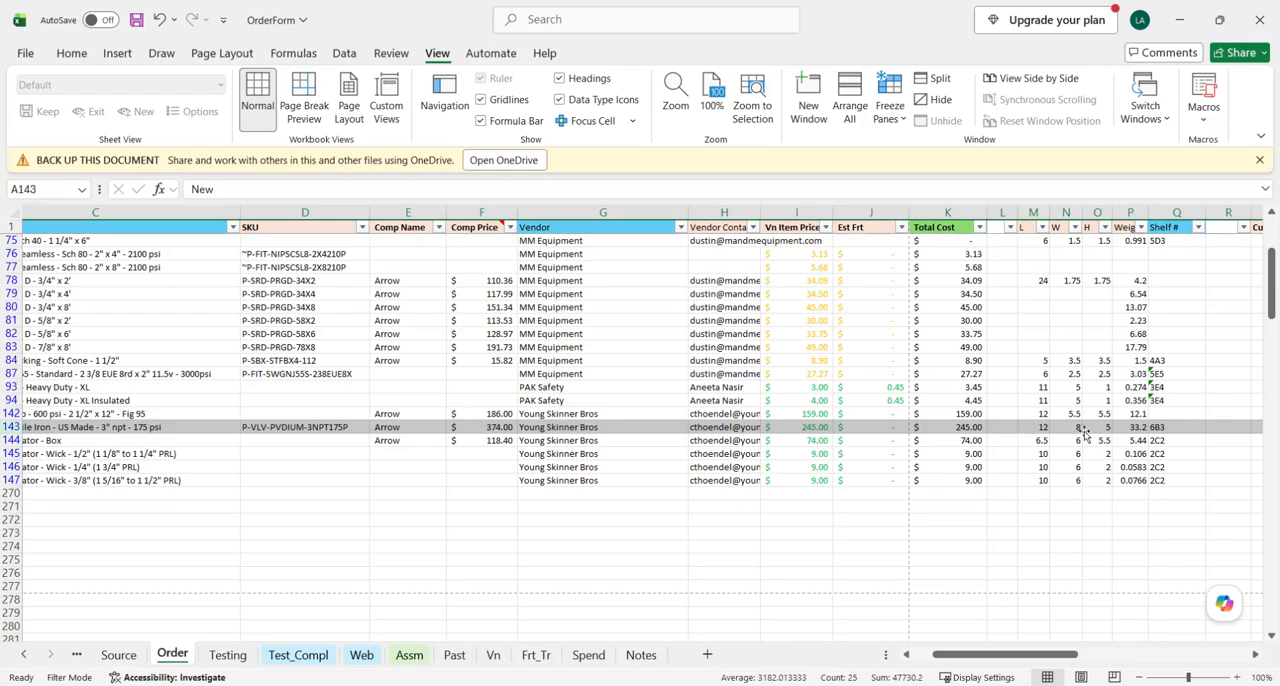
scroll(1083, 432, "left", 3)
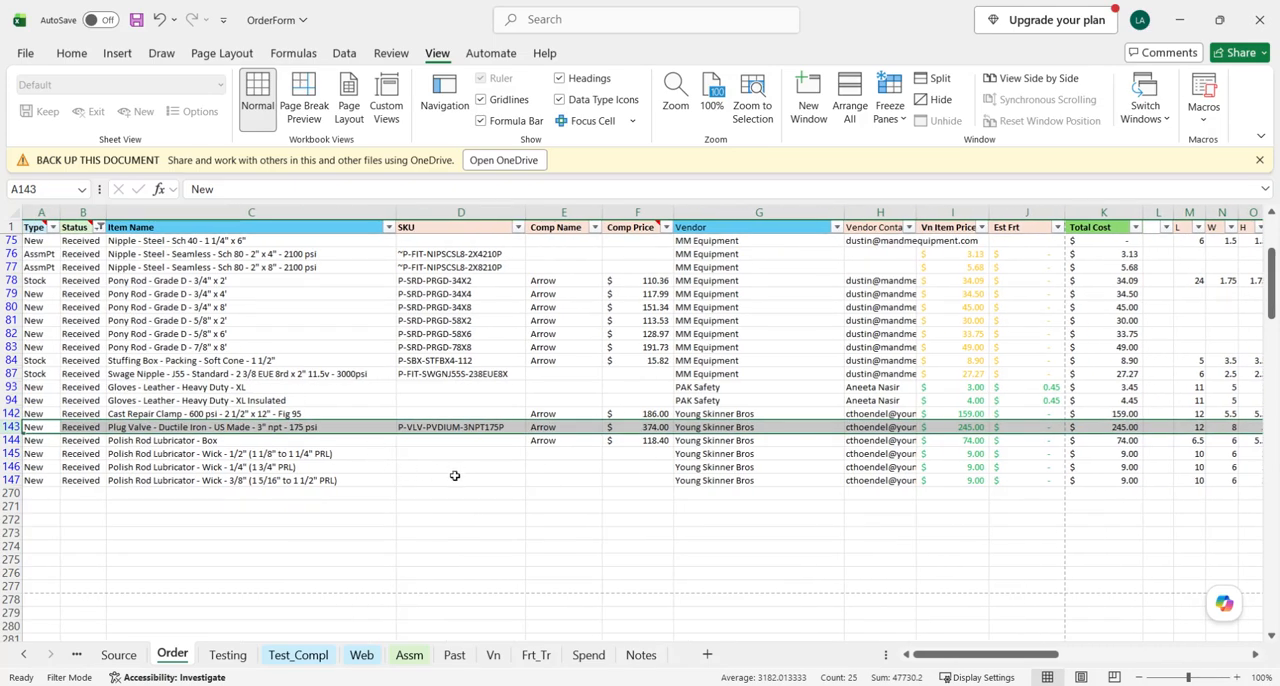
scroll(454, 476, "down", 1)
scroll(500, 493, "up", 5)
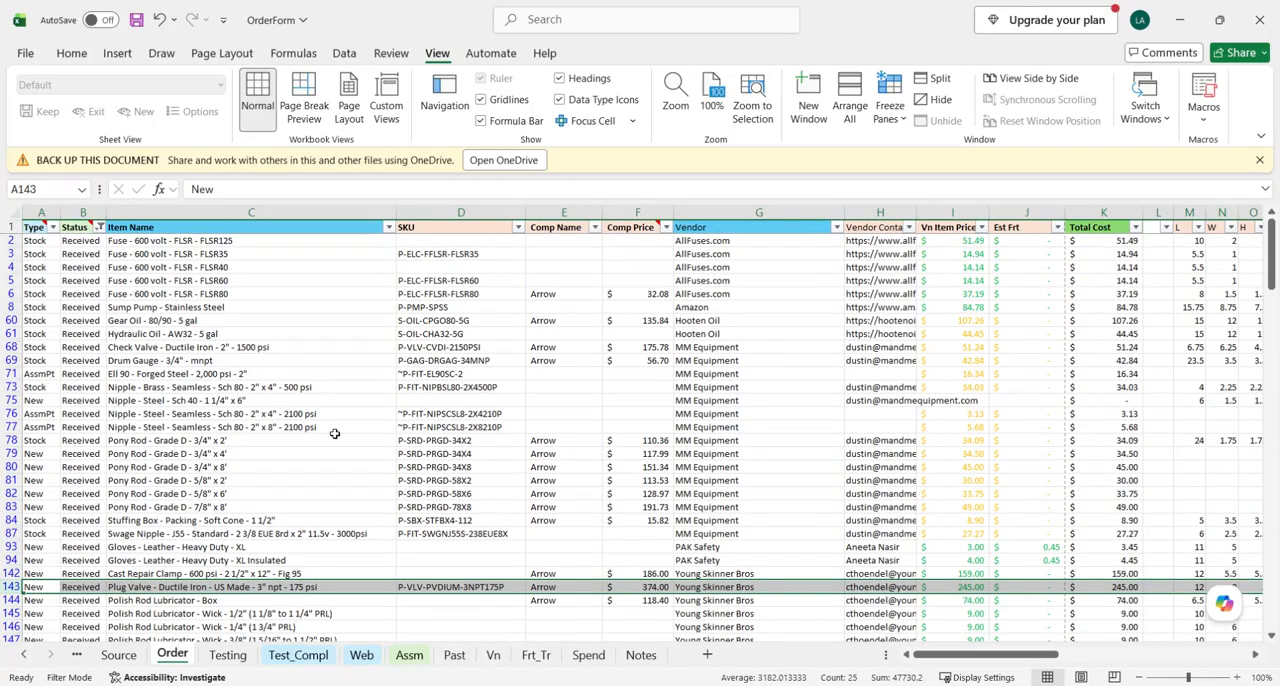
- Check the SKU column of the received items for blank cells, from the FLSR125 fuse down to the Polish Rod Lubricator rows
left_click(432, 243)
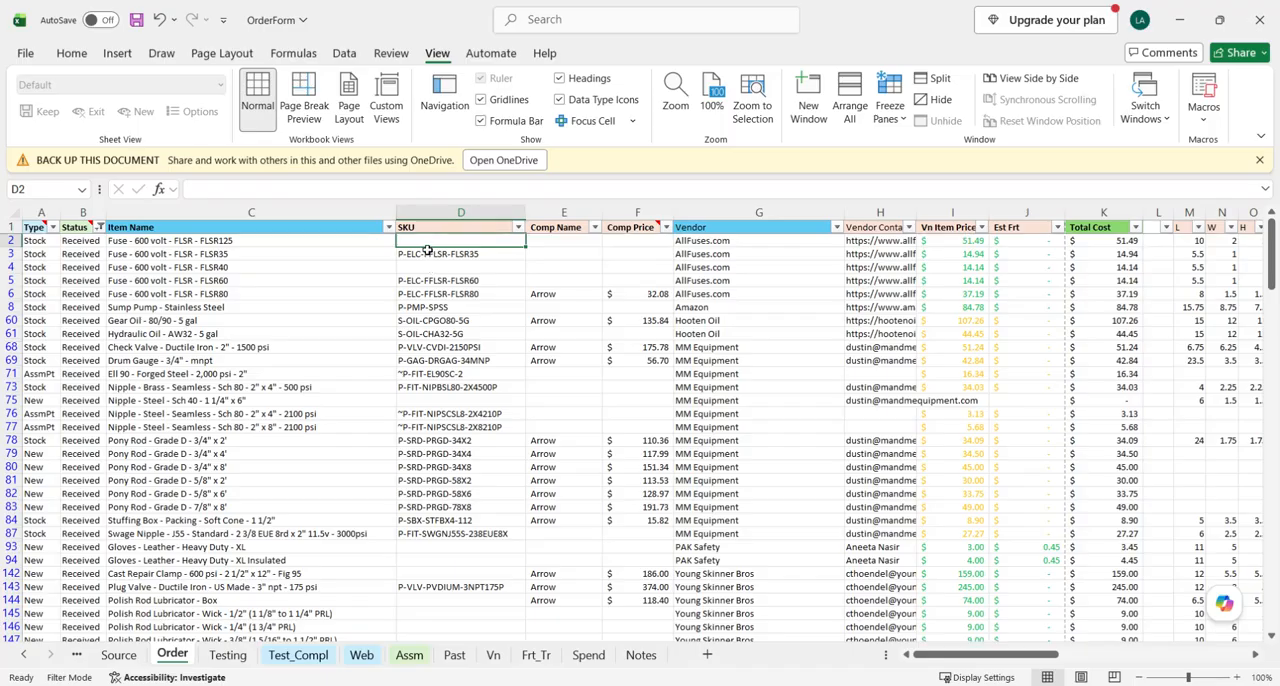
left_click(432, 268)
left_click(447, 347)
left_click(448, 400)
scroll(452, 436, "down", 2)
left_click_drag(427, 468, 432, 521)
scroll(437, 532, "down", 1)
scroll(506, 517, "up", 3)
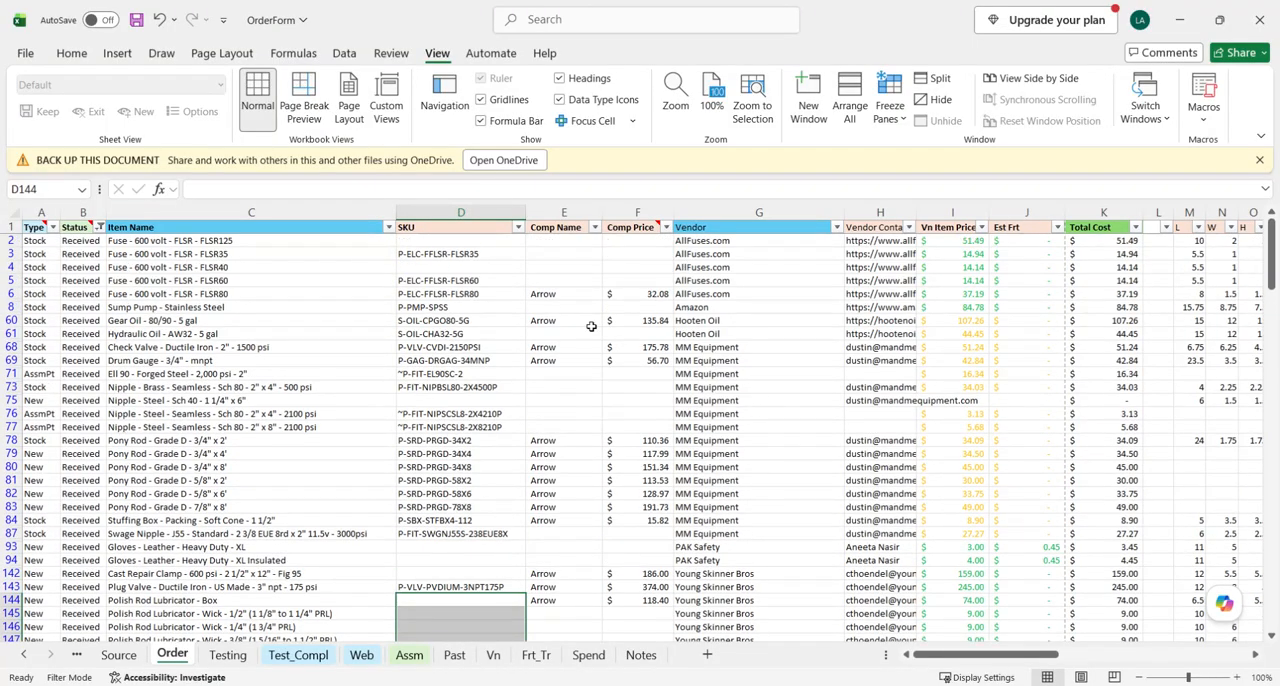
- Switch to Process_OilPatch and read the instructions on New website products, SKU entry and moving Sample items to the Test tab
key("alt+Tab")
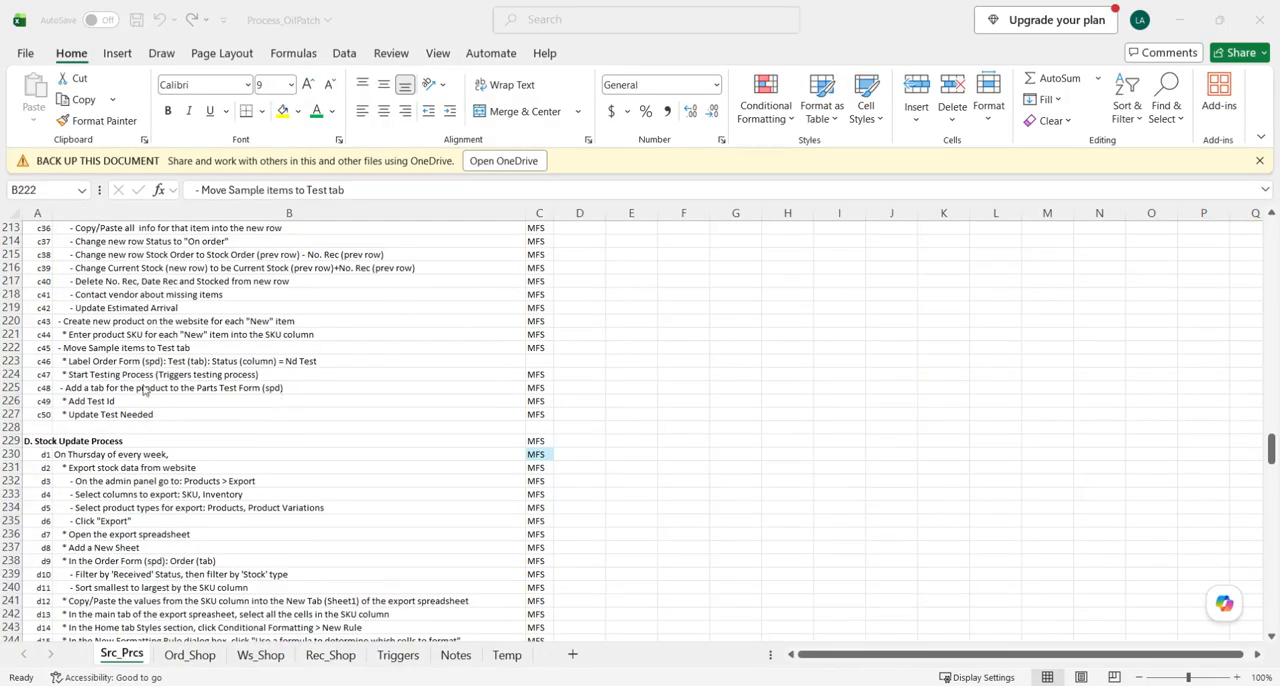
left_click(181, 321)
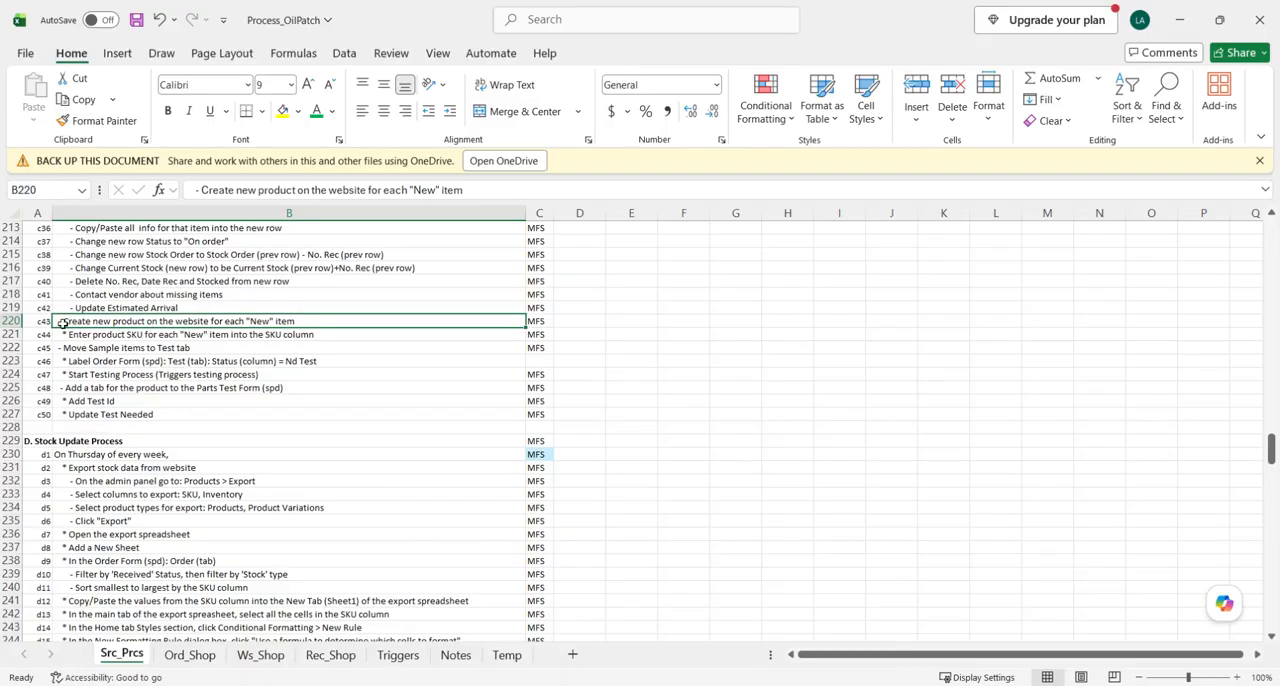
left_click_drag(86, 322, 92, 333)
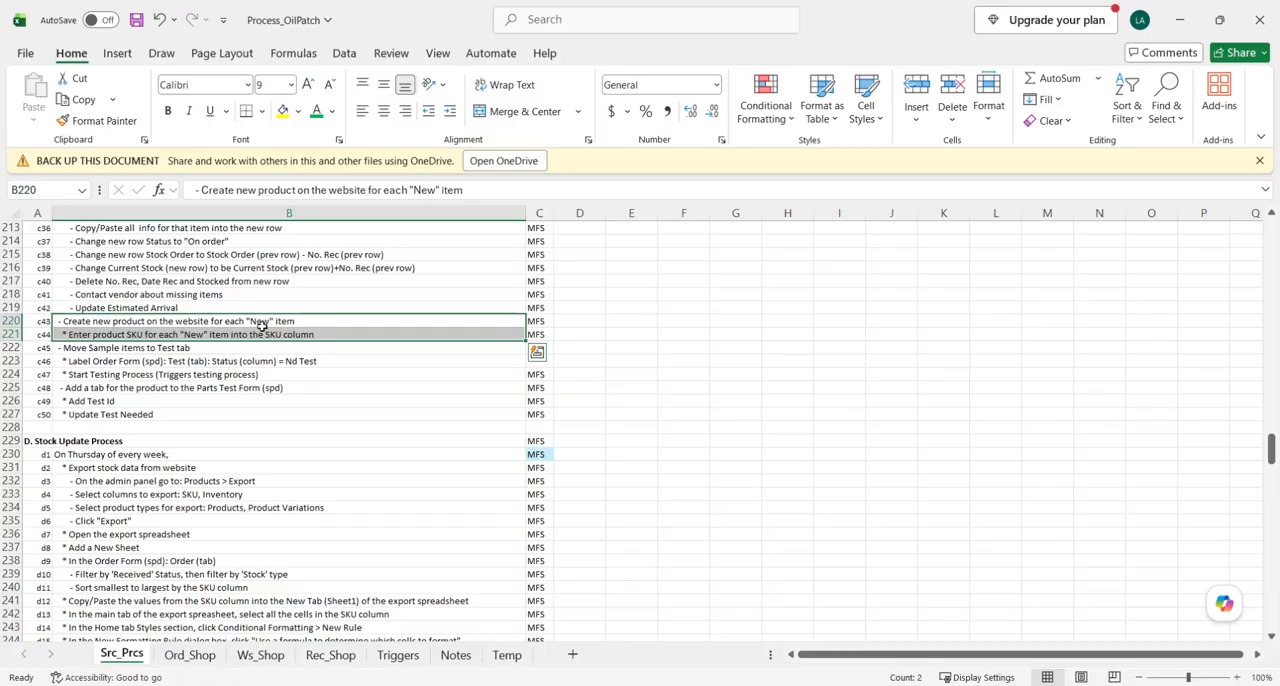
left_click(10, 348)
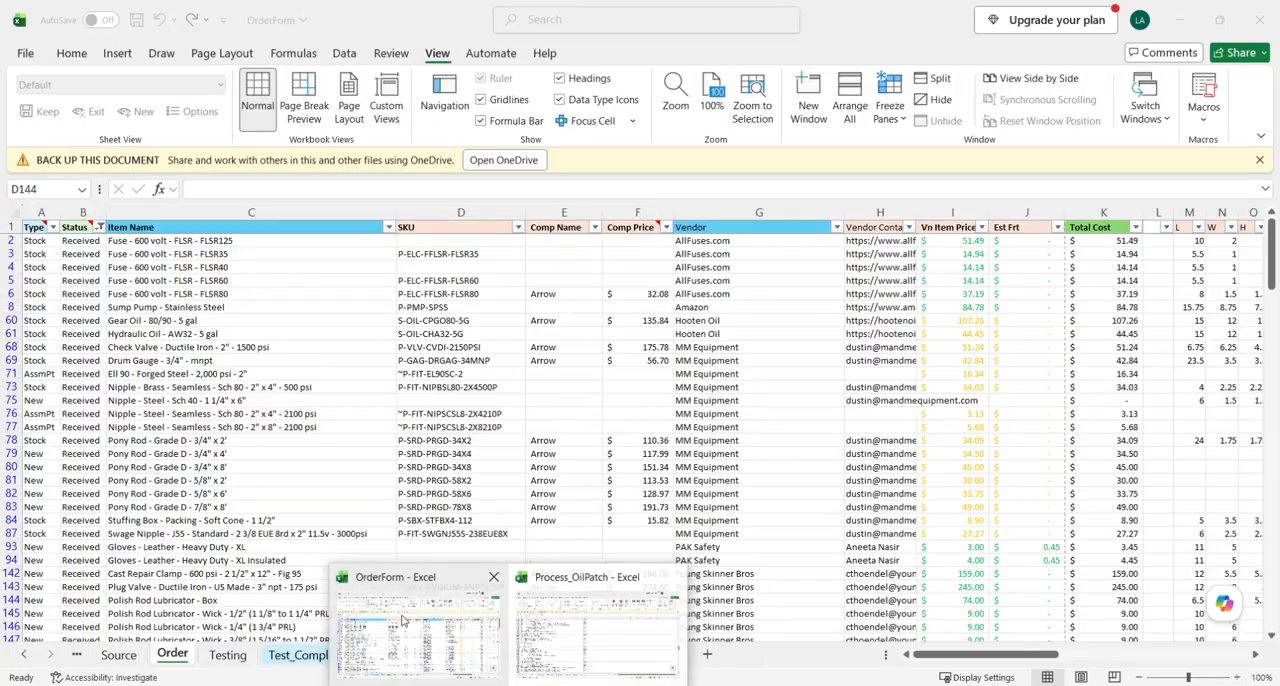
- Return to OrderForm, check the Type column of the received items, and select the Polish Rod Lubricator - Wick - 1/2" row
left_click(403, 621)
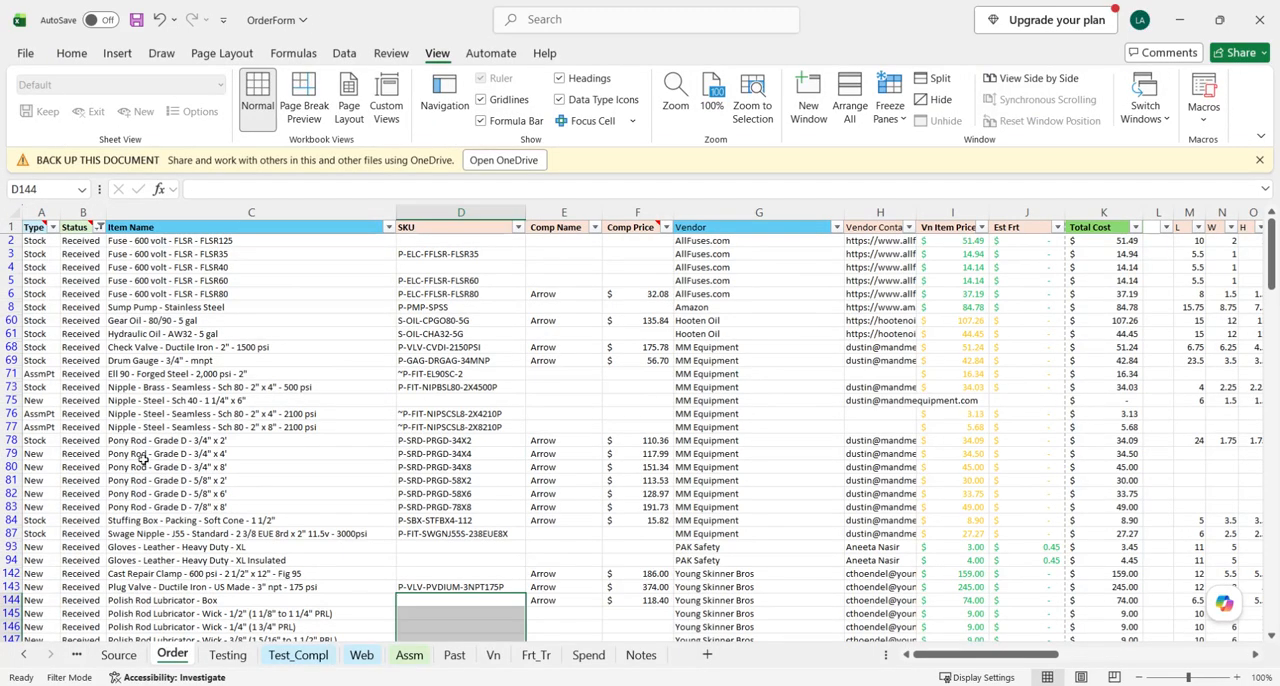
left_click(38, 240)
scroll(69, 437, "down", 5)
scroll(48, 465, "up", 1)
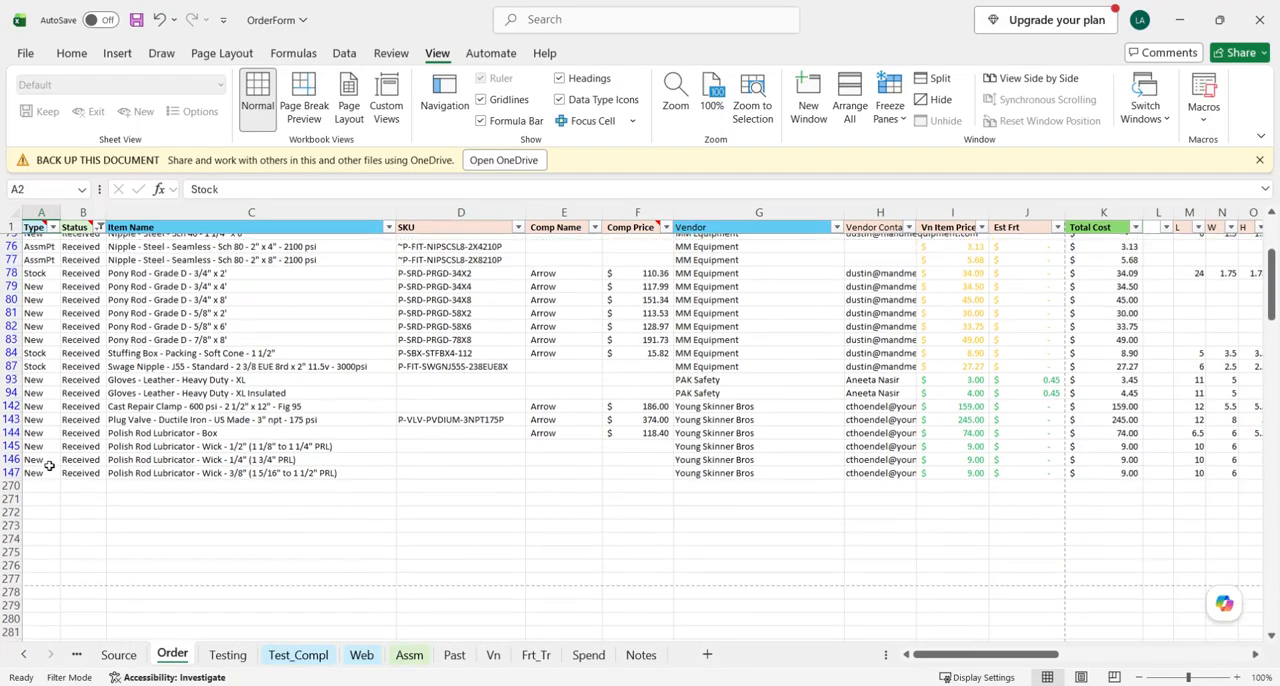
left_click(12, 454)
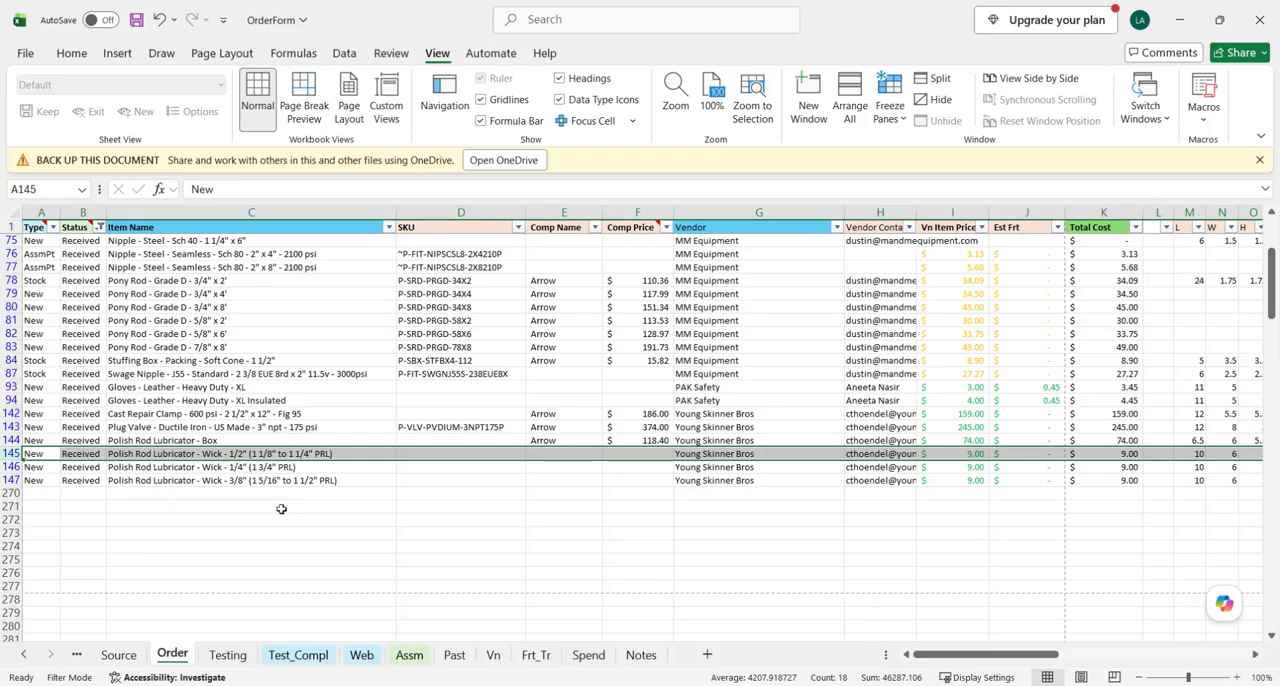
- Examine the Testing sheet's item rows and its testing, item and vendor columns
left_click(228, 655)
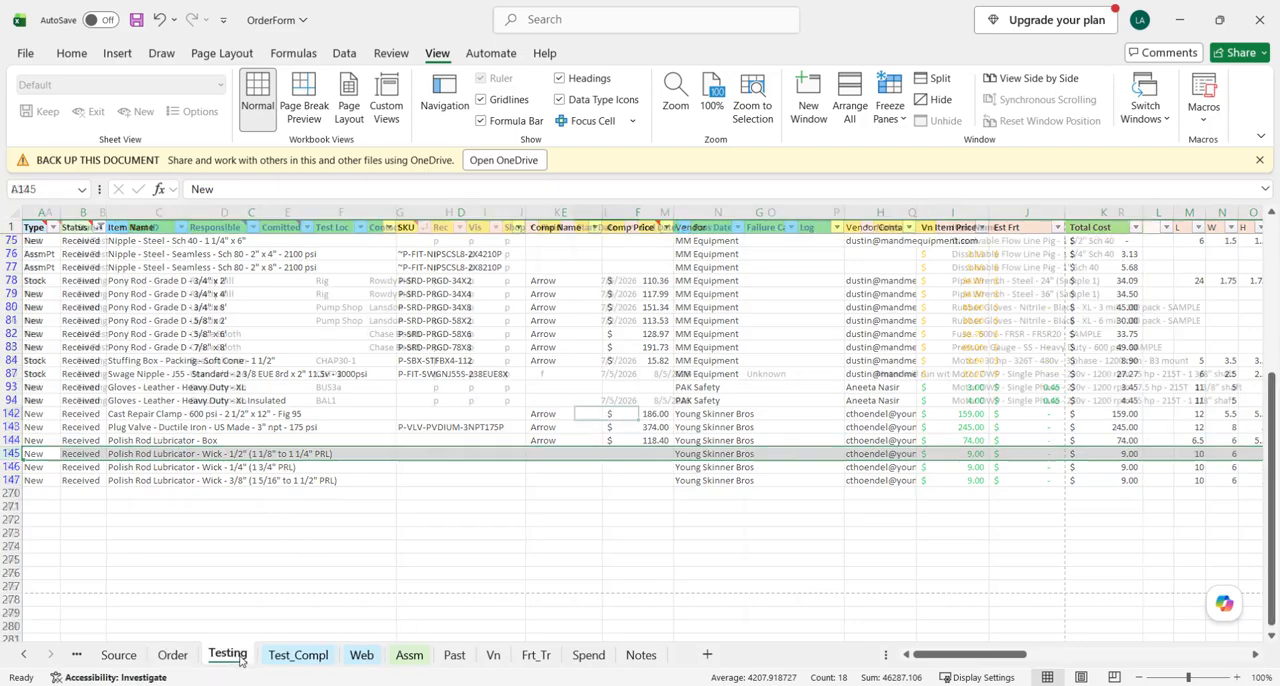
scroll(517, 497, "up", 3)
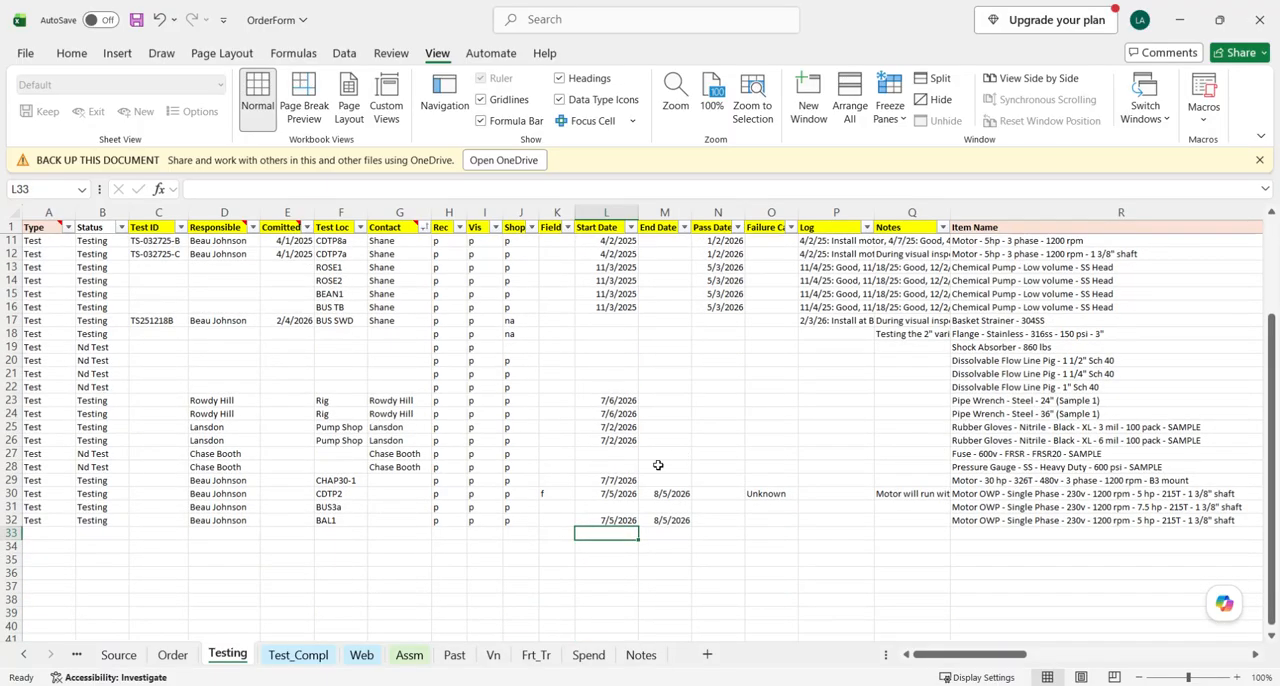
scroll(427, 412, "up", 3)
scroll(391, 387, "down", 3)
scroll(623, 537, "right", 5)
scroll(500, 560, "left", 2)
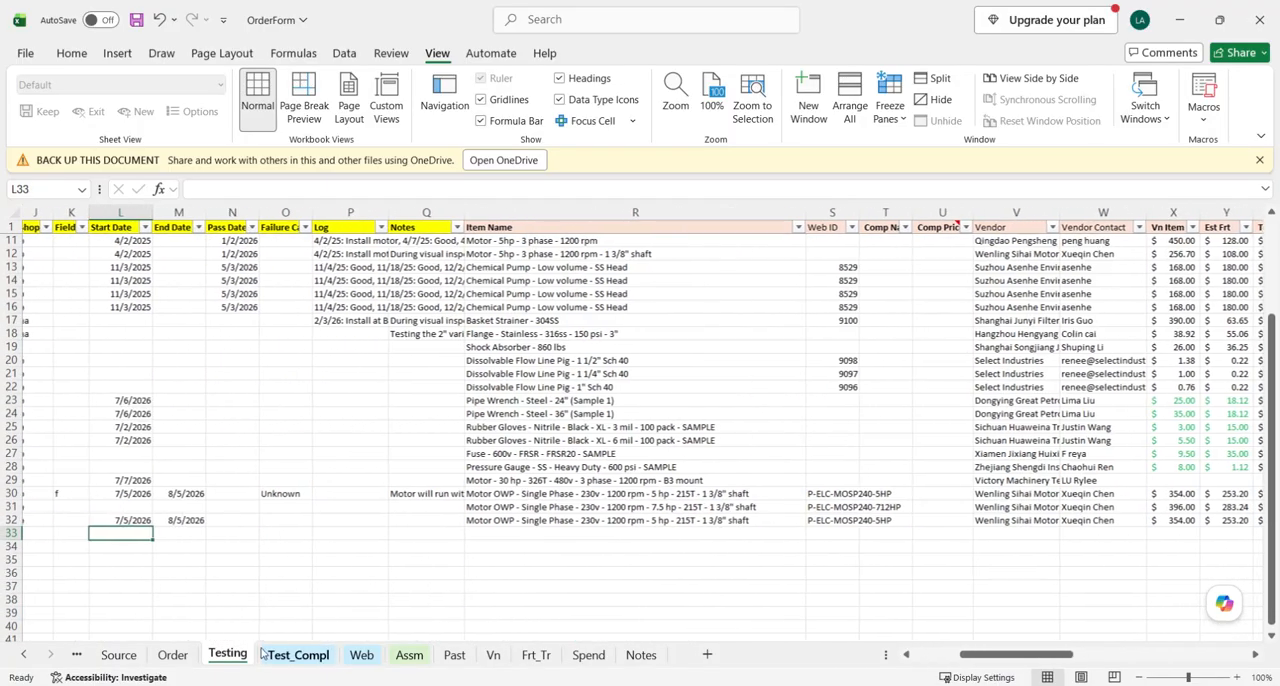
- Copy the Polish Rod Lubricator - Wick - 1/2" data from Item Name onward on the Order sheet into Testing row 33, starting at Item Name
left_click(172, 655)
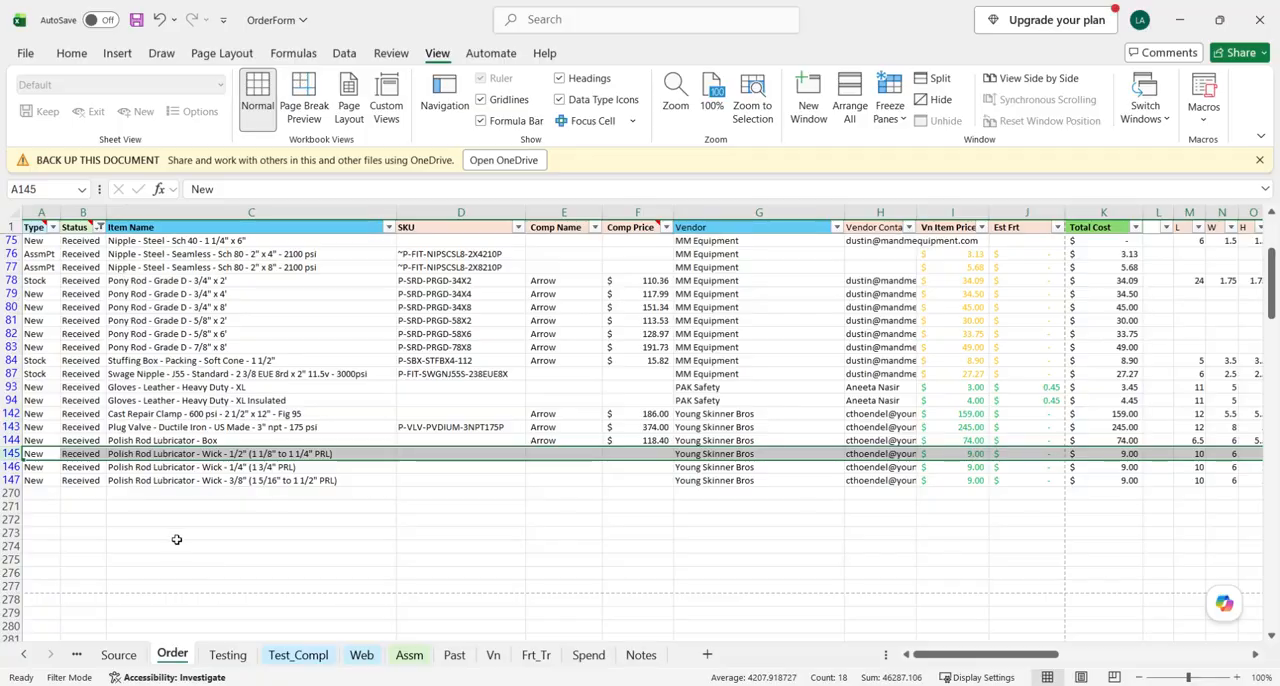
left_click(271, 453)
left_click_drag(271, 453, 801, 455)
key("ctrl+c")
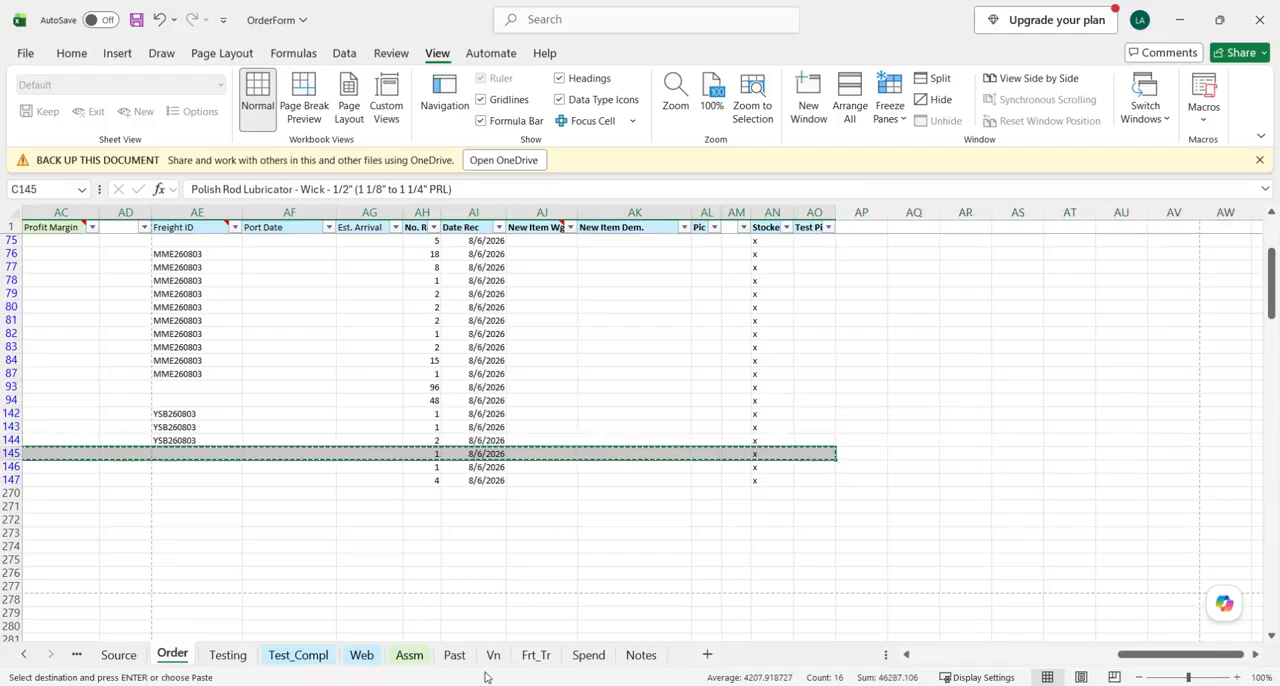
left_click(227, 655)
left_click(530, 534)
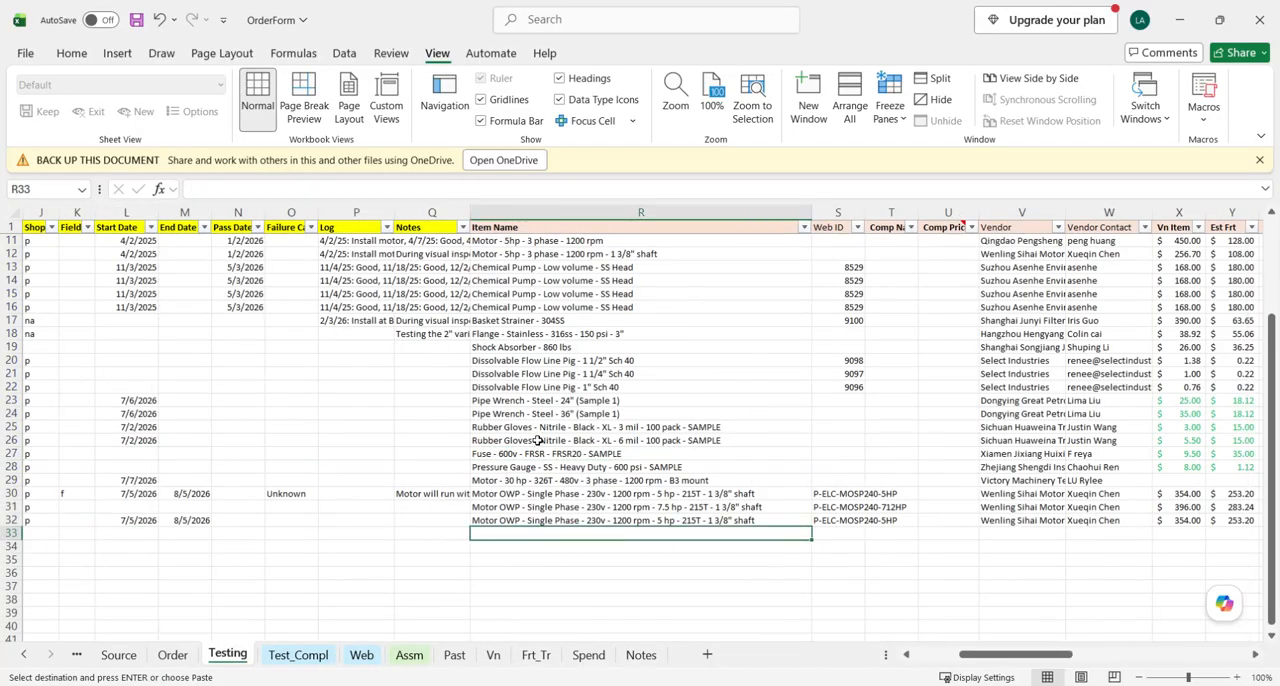
key("ctrl+v")
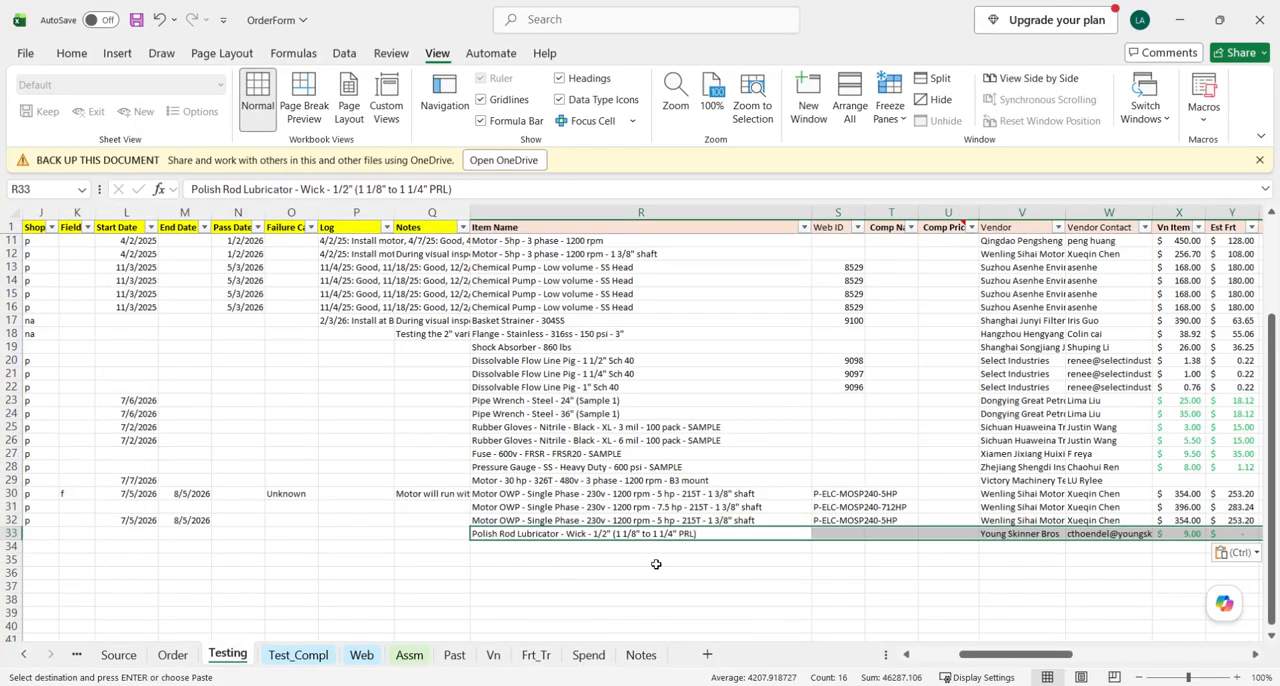
scroll(656, 564, "right", 10)
scroll(980, 555, "left", 10)
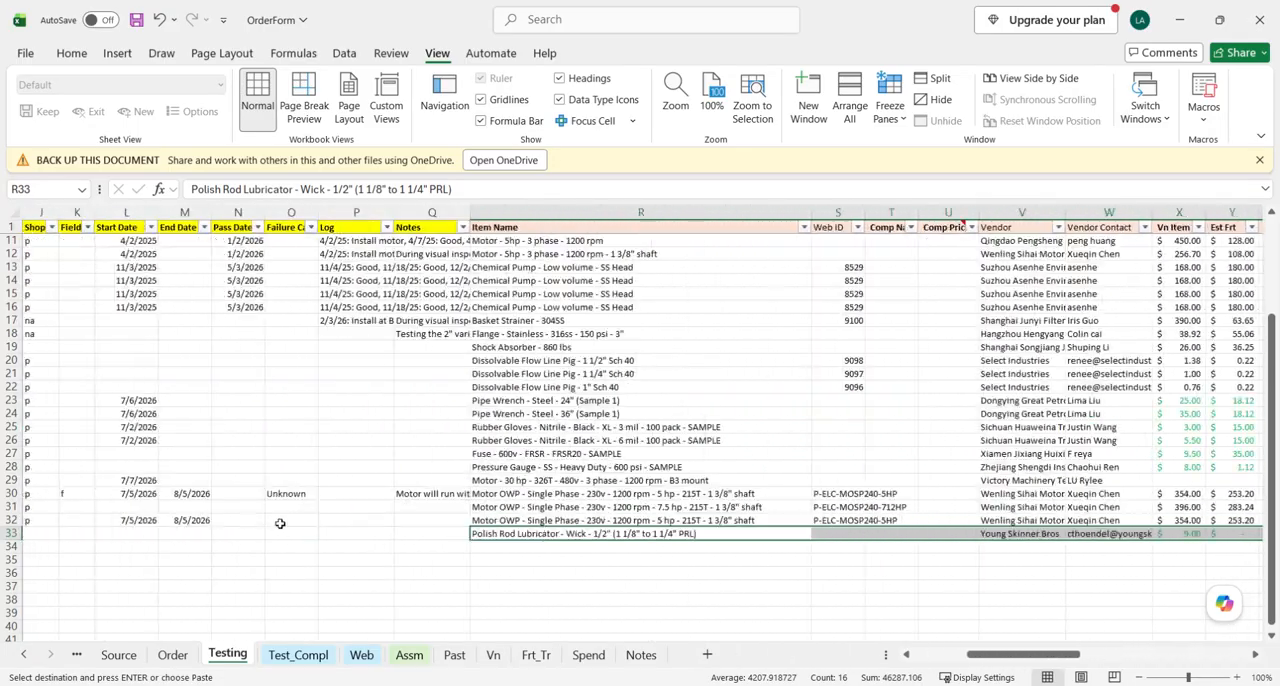
scroll(280, 523, "left", 5)
left_click(10, 534)
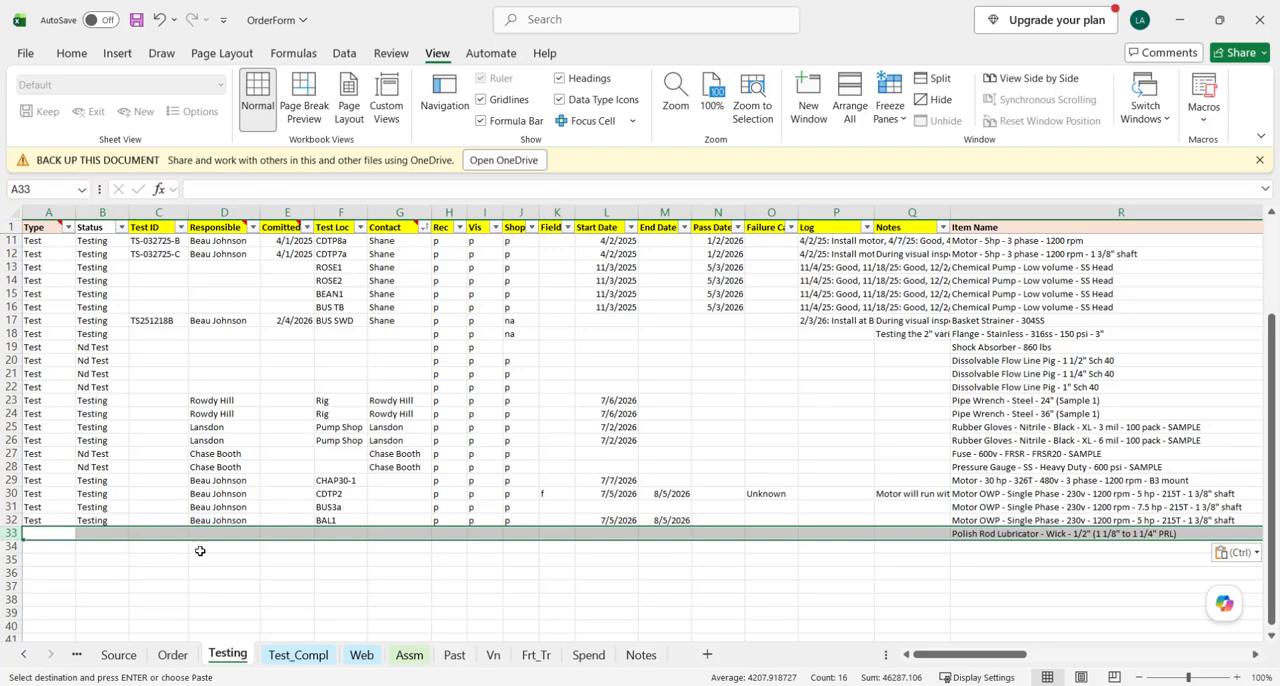
- Switch to Process_OilPatch and read the Status labelling instruction for sample items on the Test tab
mouse_move(469, 683)
left_click(660, 578)
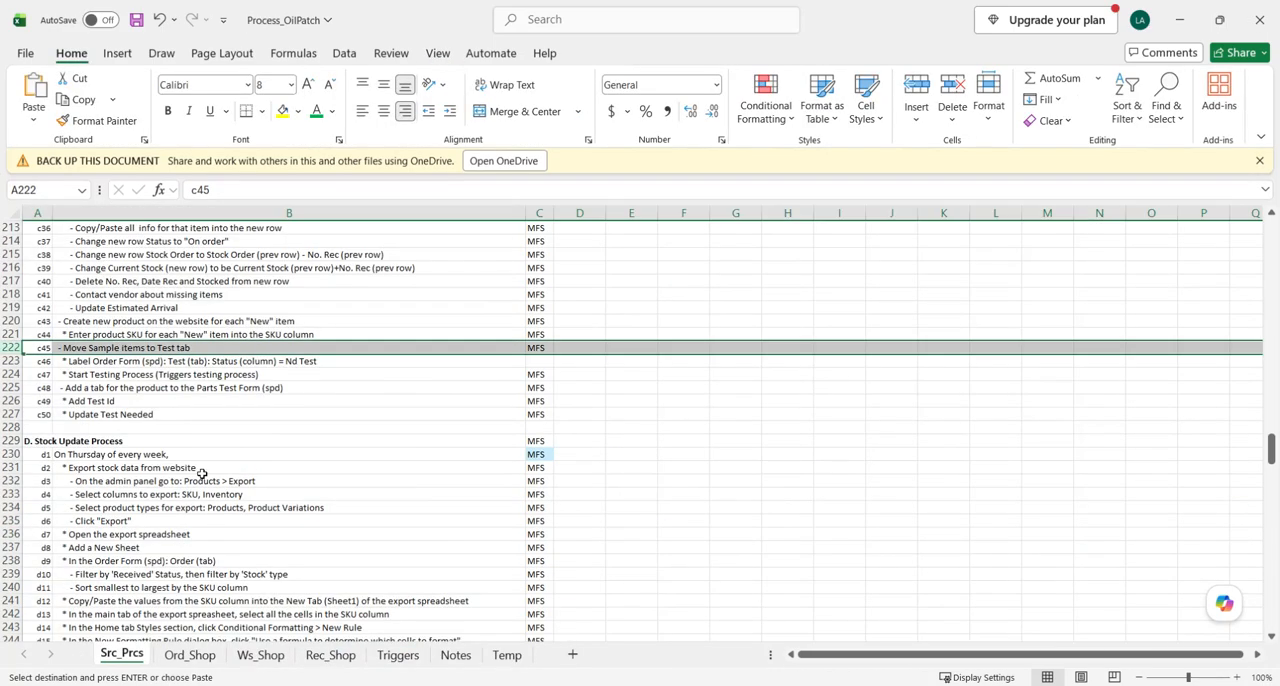
left_click(100, 365)
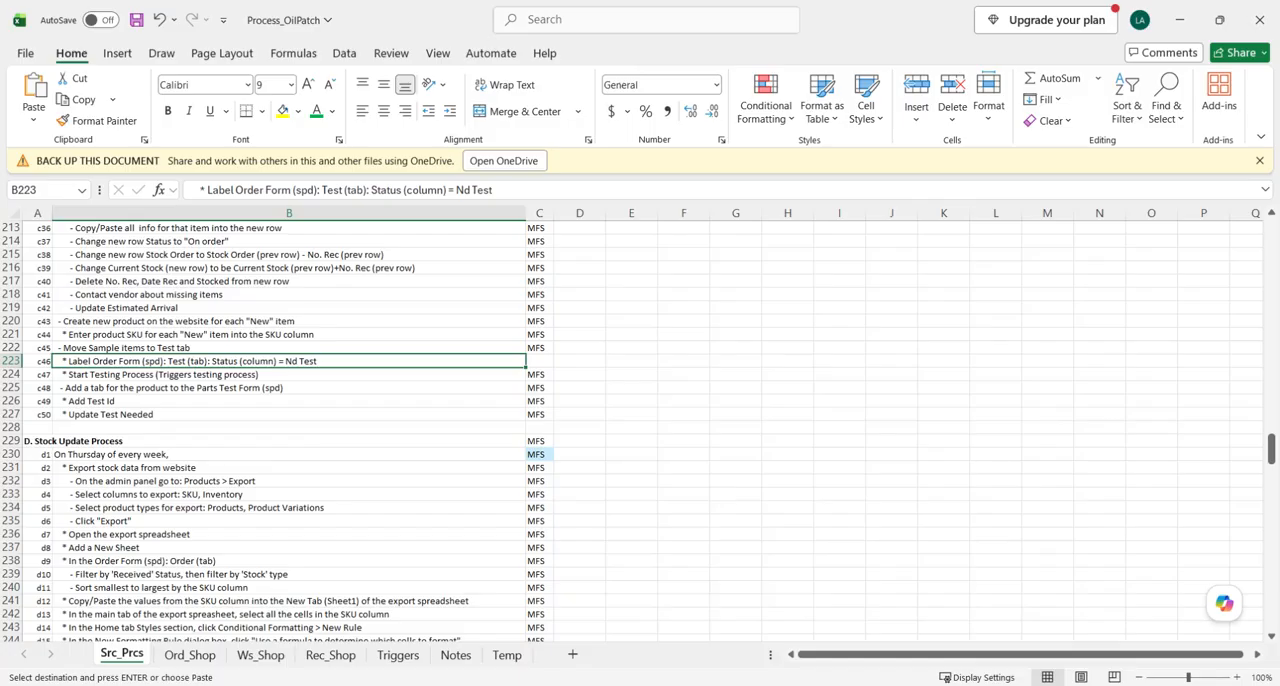
- Return to OrderForm and enter Nd Test in the Type cell of row 33 on the Testing sheet
mouse_move(510, 684)
left_click(448, 633)
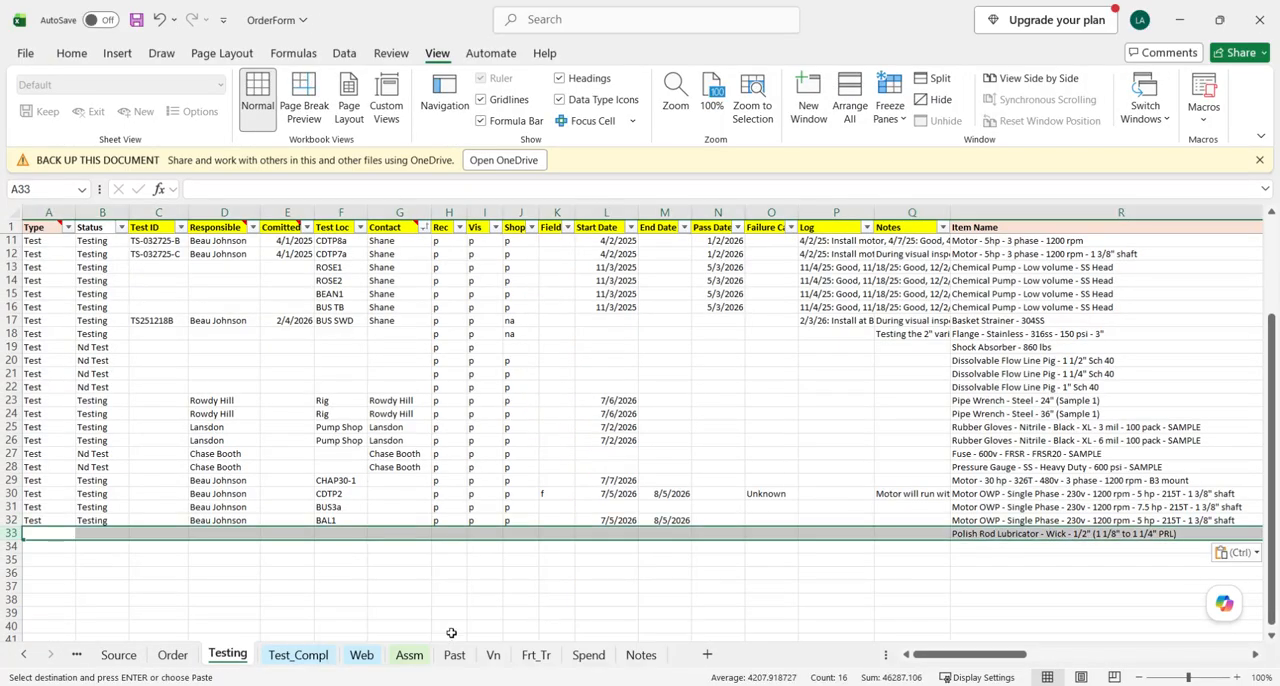
left_click(47, 534)
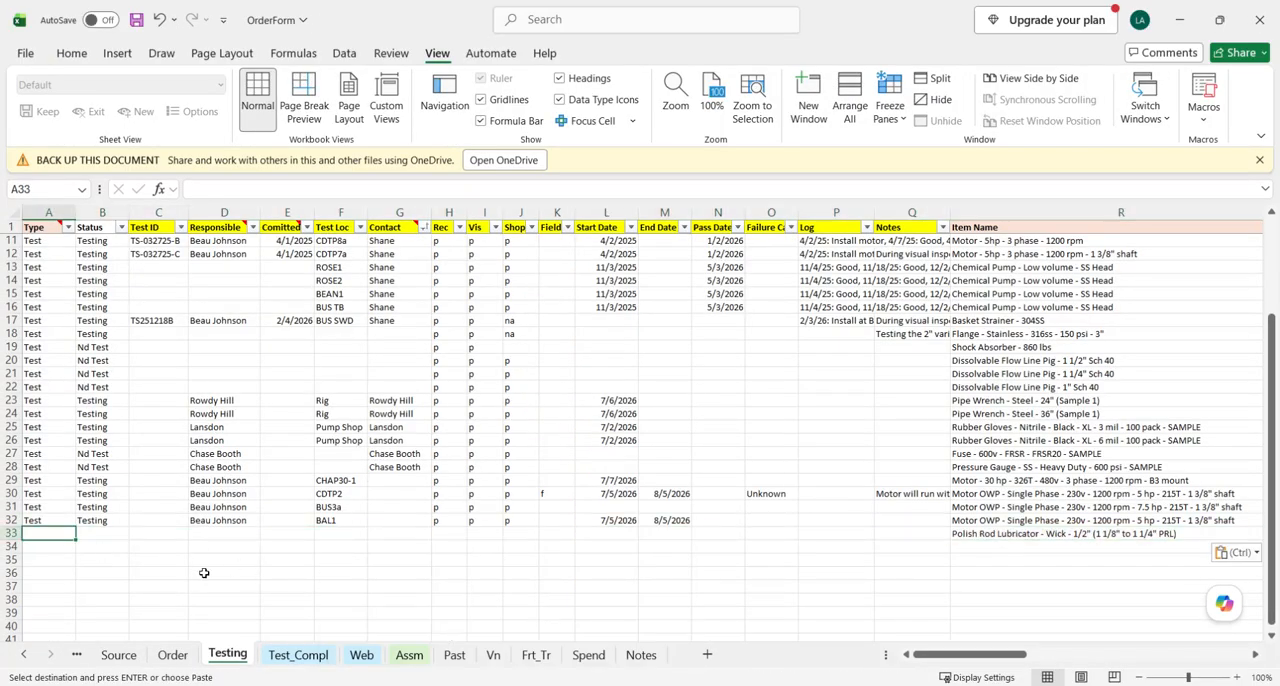
type("Nd Test")
key("Return")
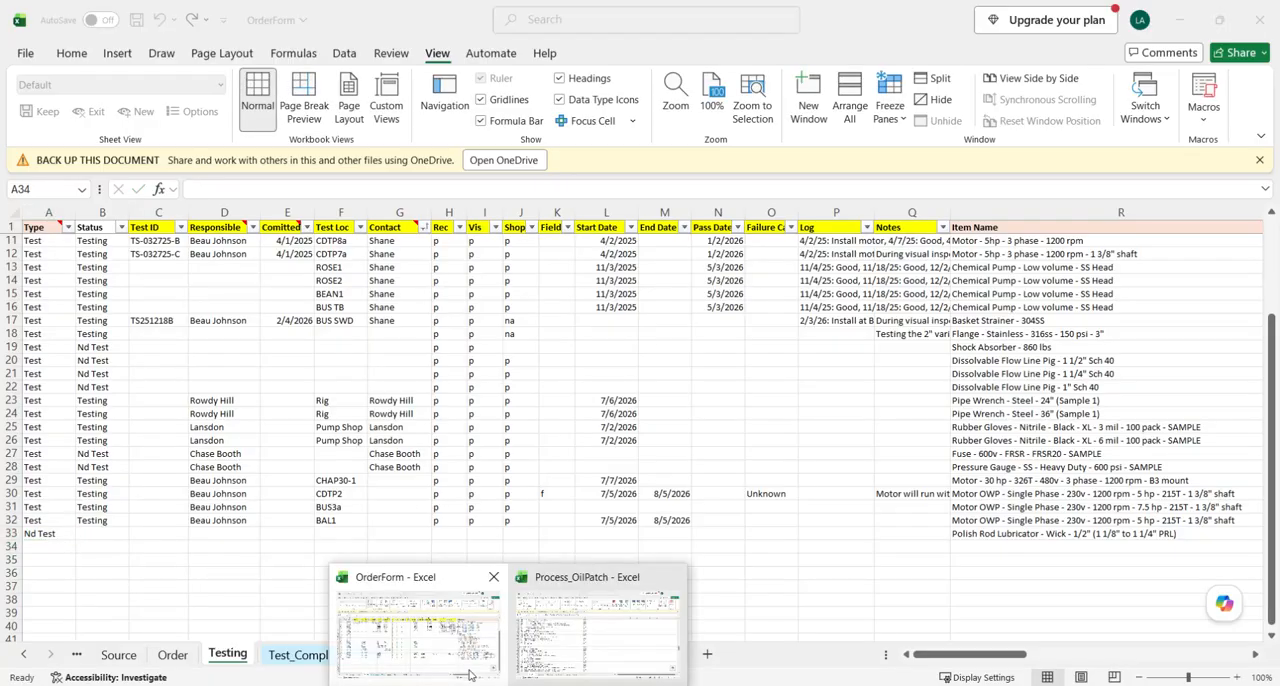
- Switch to Process_OilPatch and read the Start Testing Process instruction
left_click(546, 645)
left_click(138, 377)
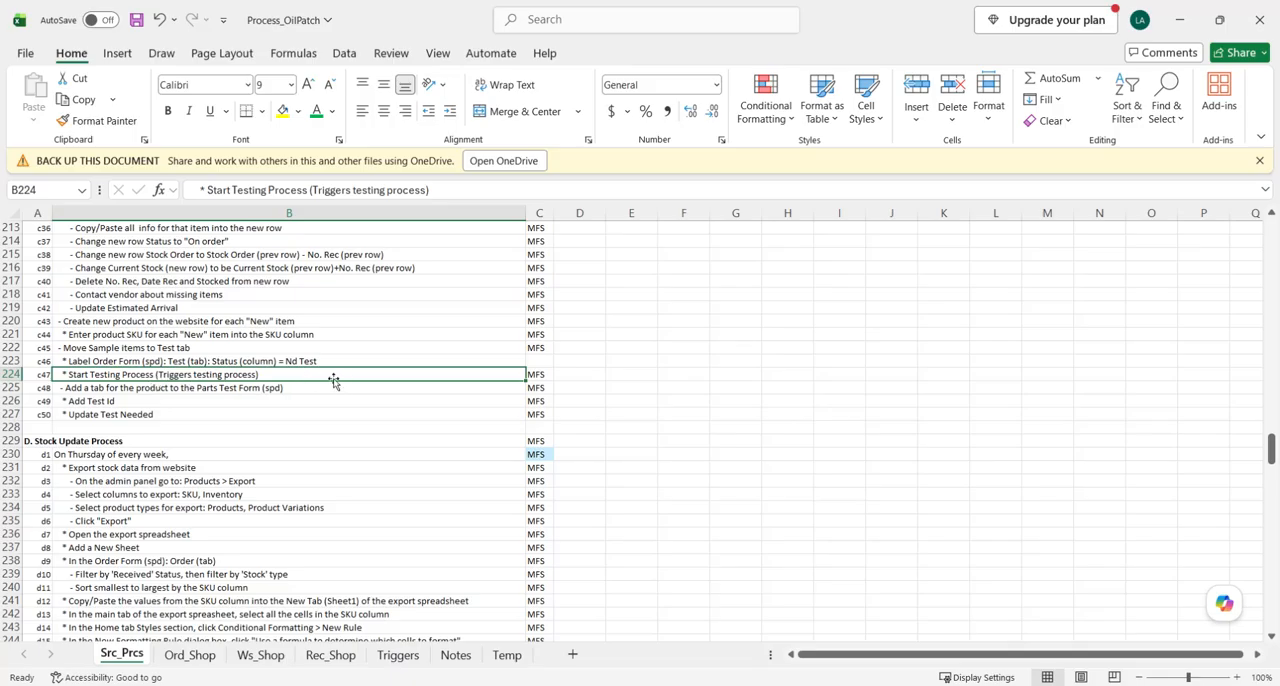
- Return to OrderForm and delete the Polish Rod Lubricator - Wick - 1/2" row from the Testing sheet
left_click(508, 685)
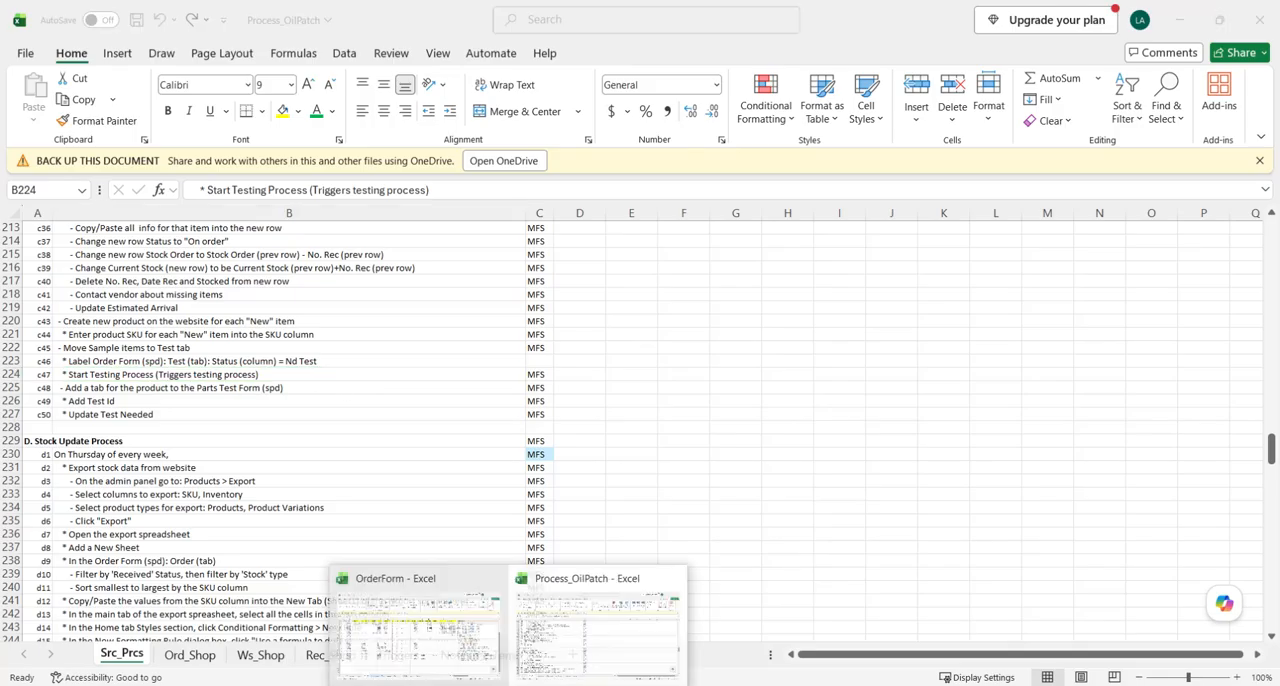
left_click(418, 630)
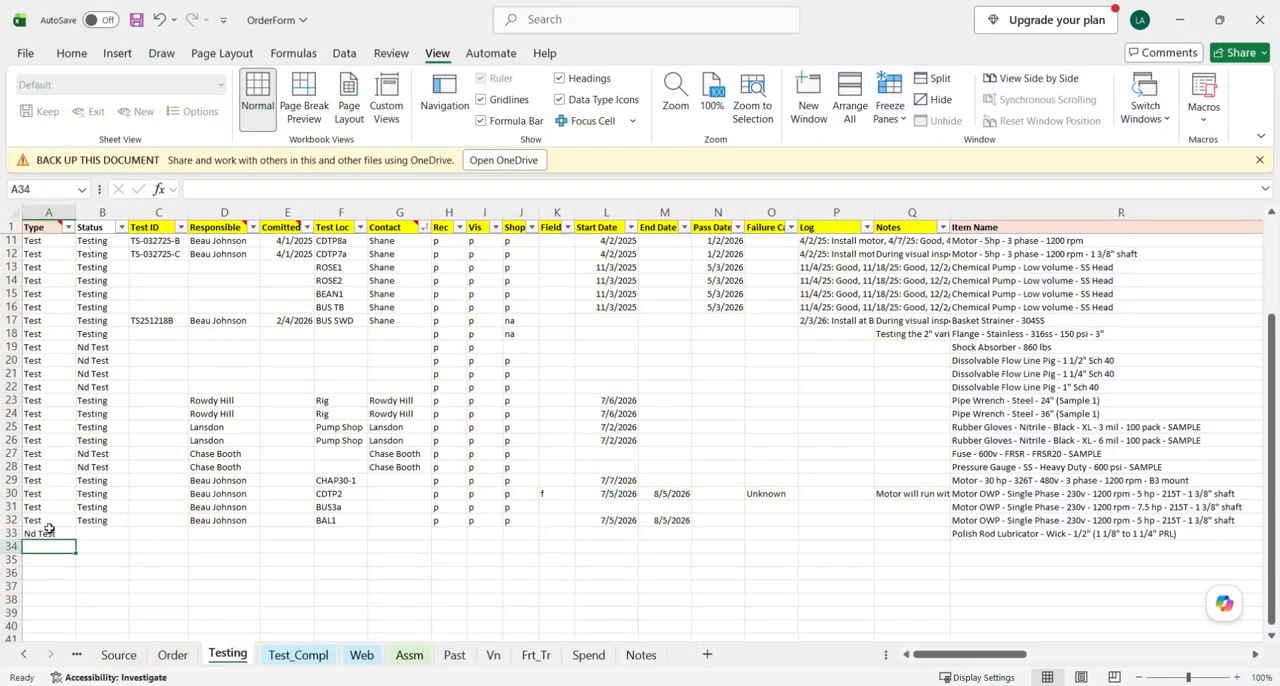
right_click(8, 533)
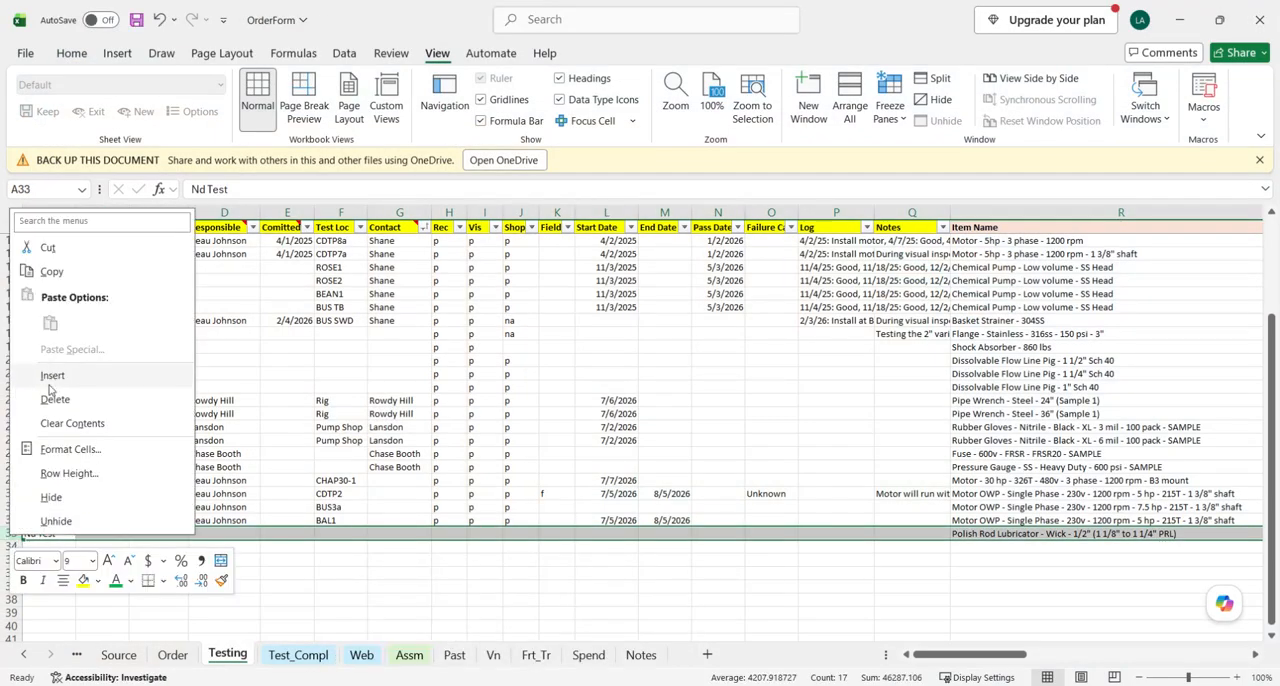
left_click(40, 394)
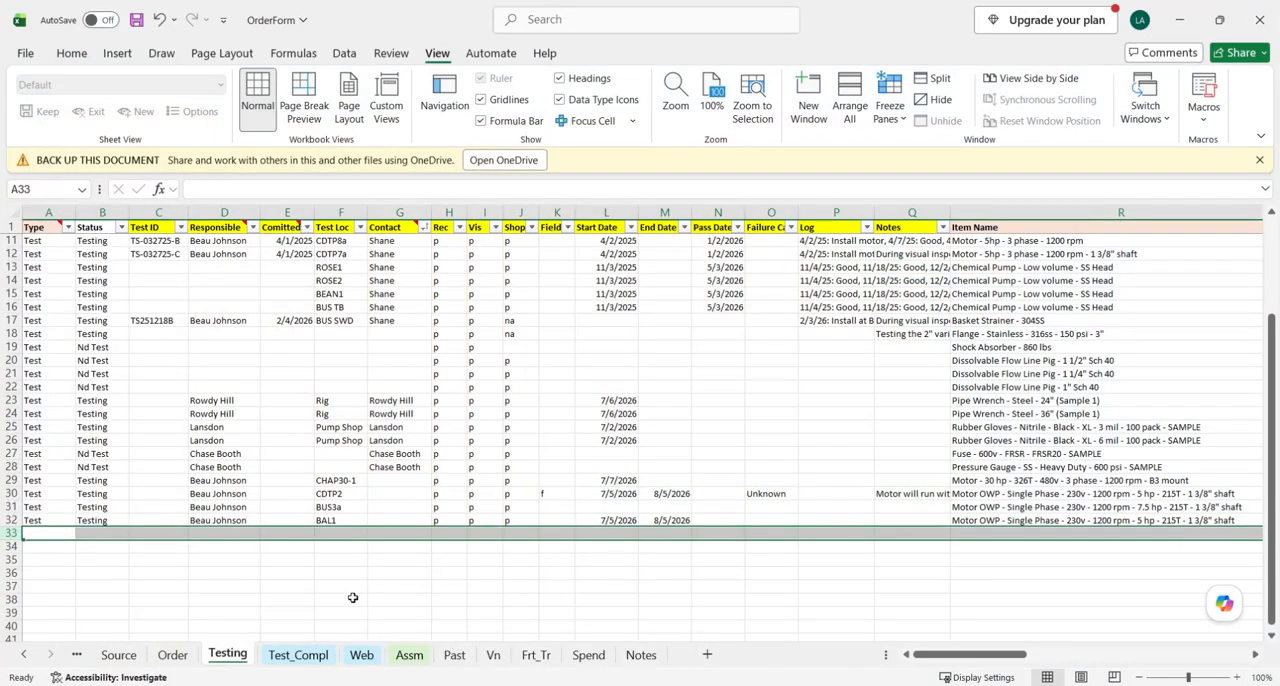
- Check the Type cell of the Polish Rod Lubricator - Wick - 1/2" row on the Order sheet and switch back to Process_OilPatch
left_click(172, 655)
scroll(151, 477, "left", 10)
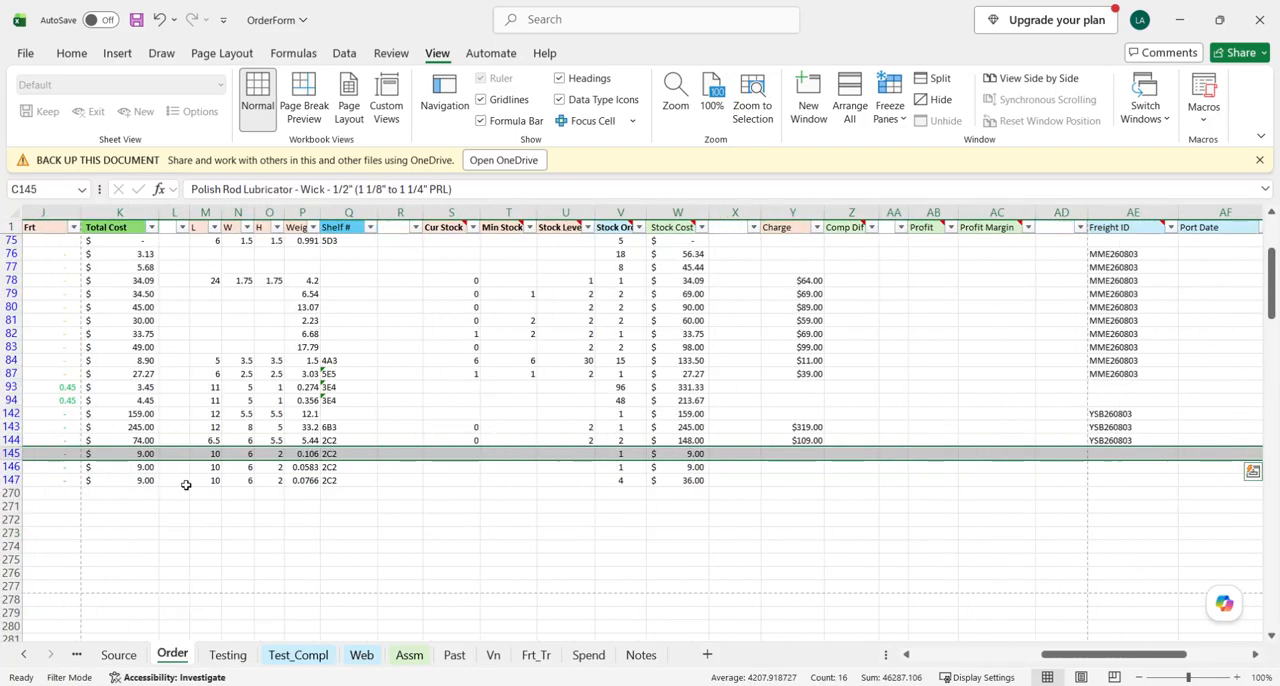
left_click(45, 453)
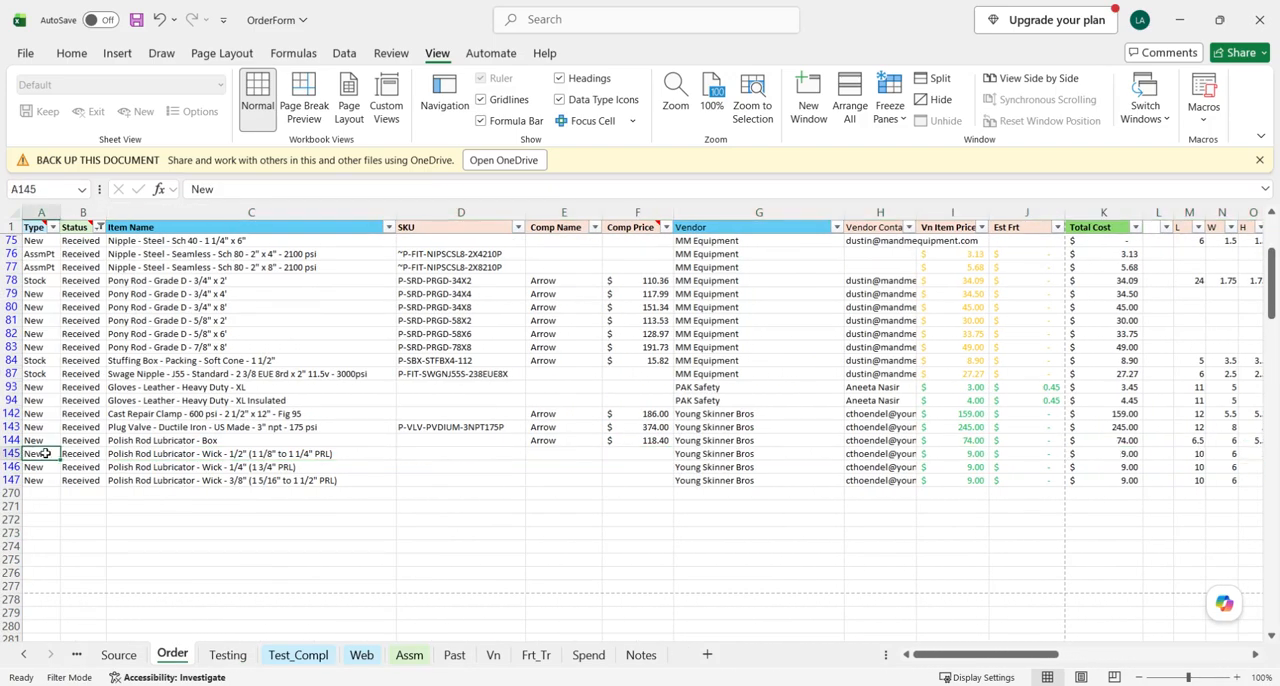
mouse_move(516, 682)
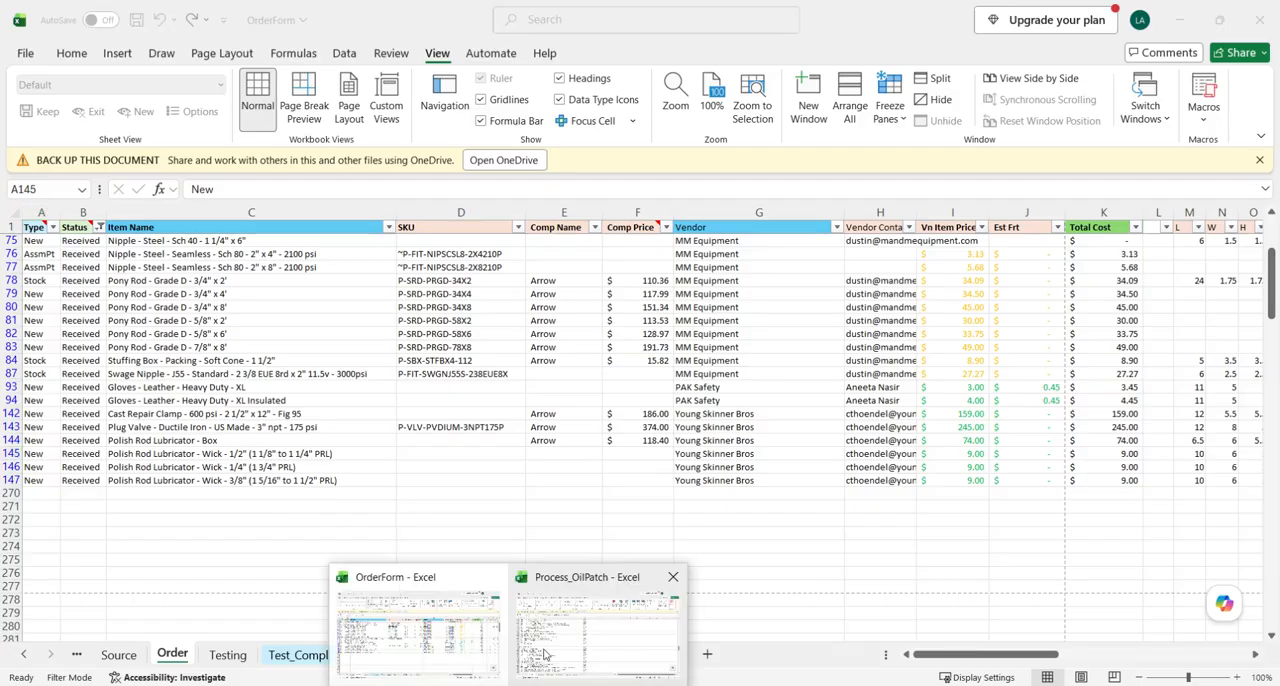
left_click(547, 655)
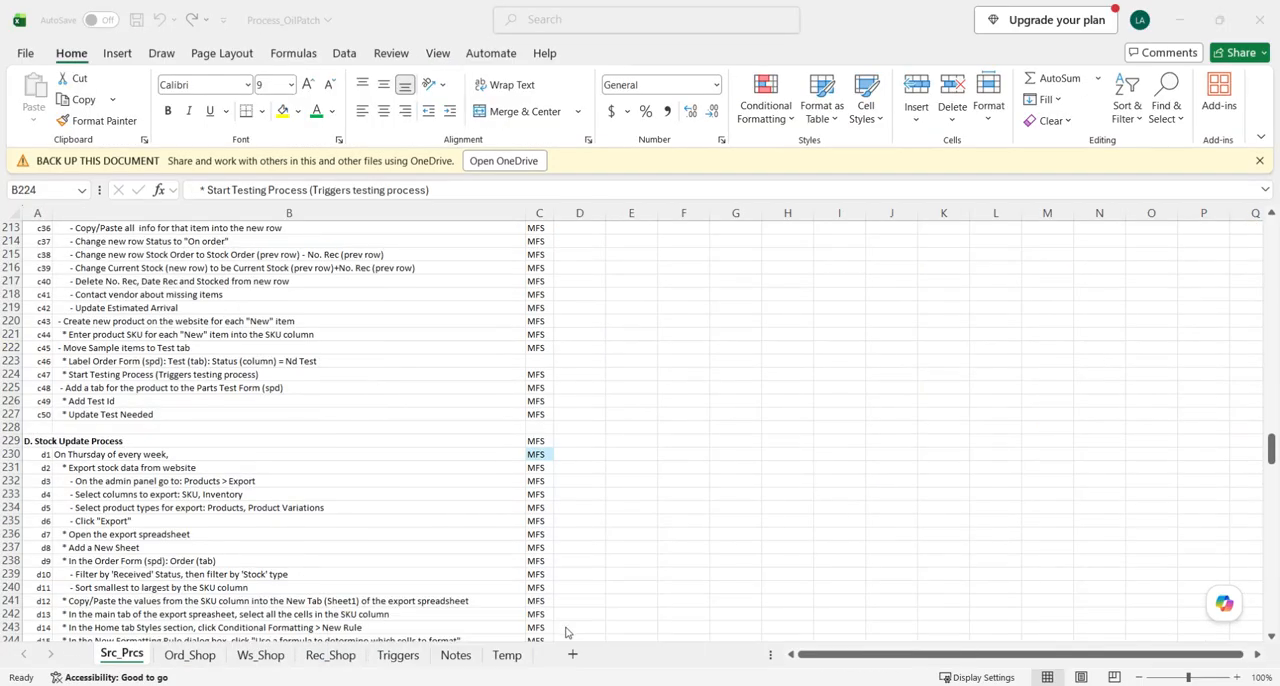
- Review the Parts Test Form instructions in rows 225 to 227 and the New item product and SKU instructions in rows 220 and 221
left_click(113, 391)
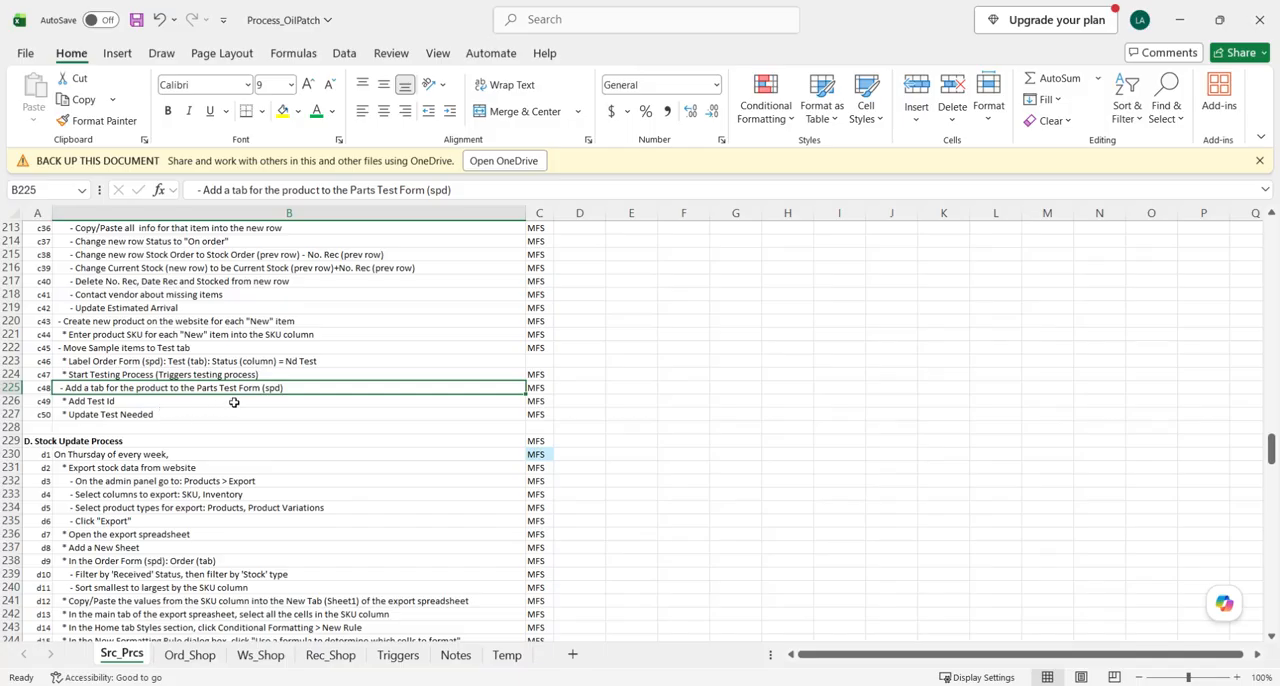
left_click_drag(8, 387, 11, 414)
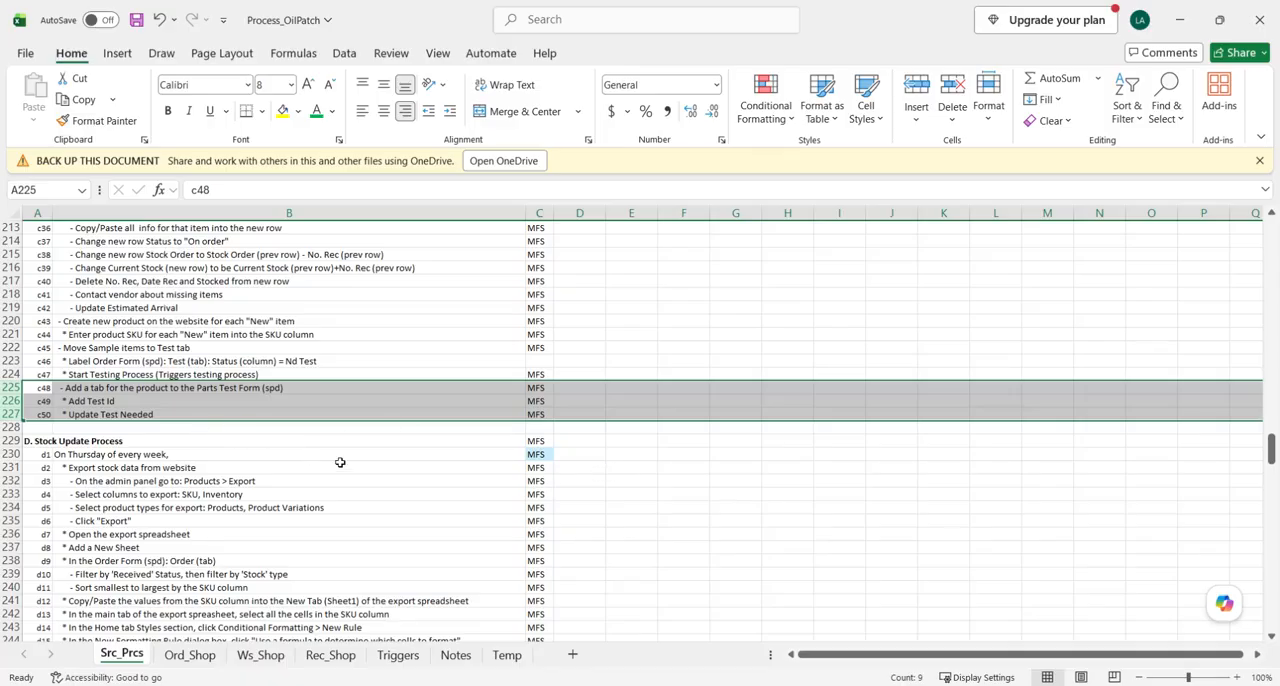
scroll(320, 460, "up", 1)
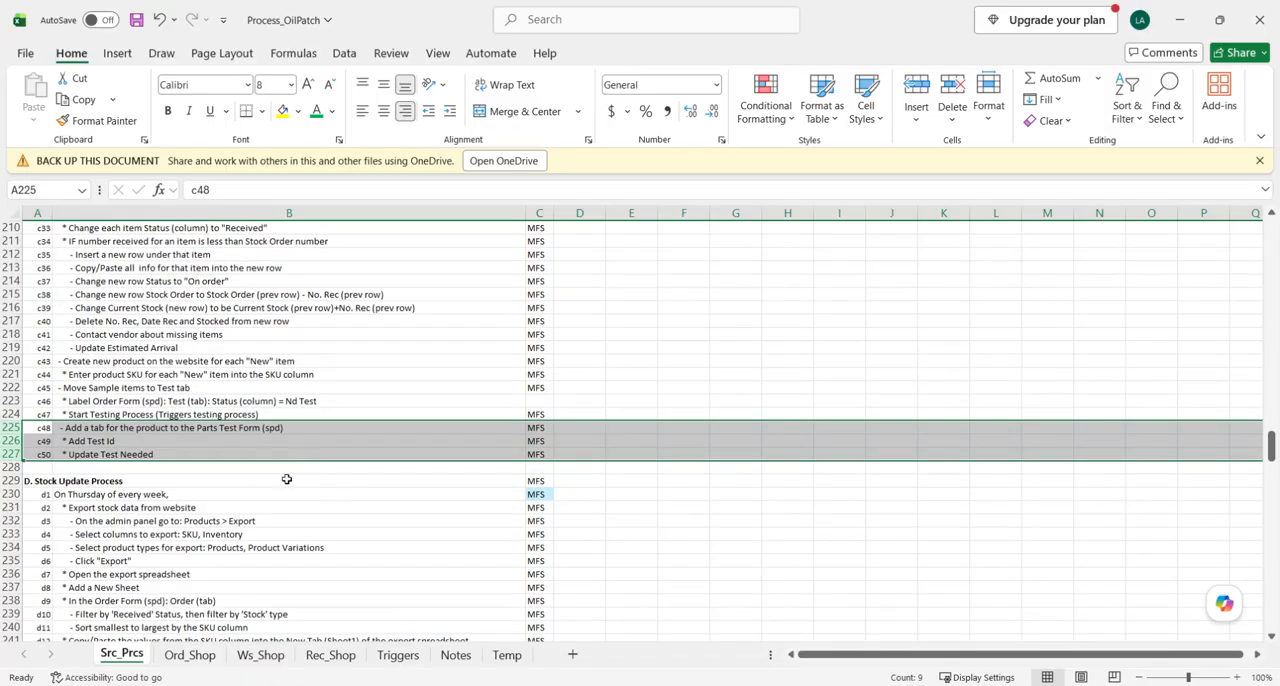
left_click_drag(142, 362, 142, 375)
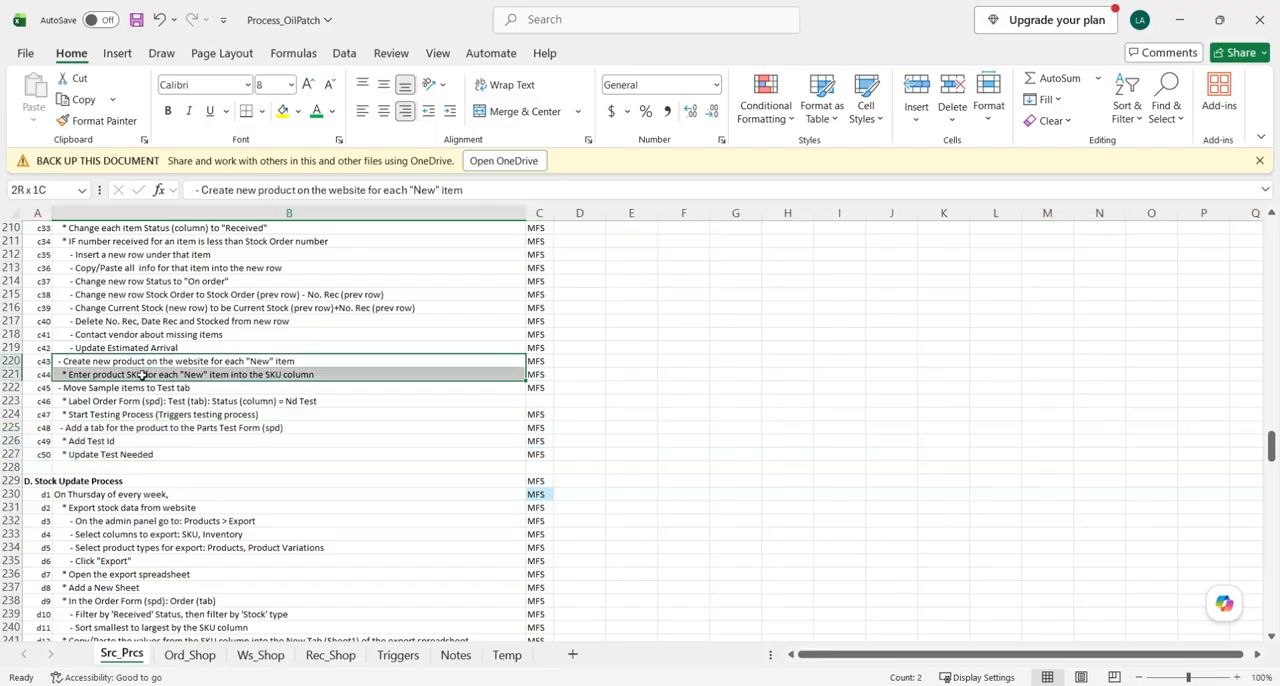
left_click(102, 375)
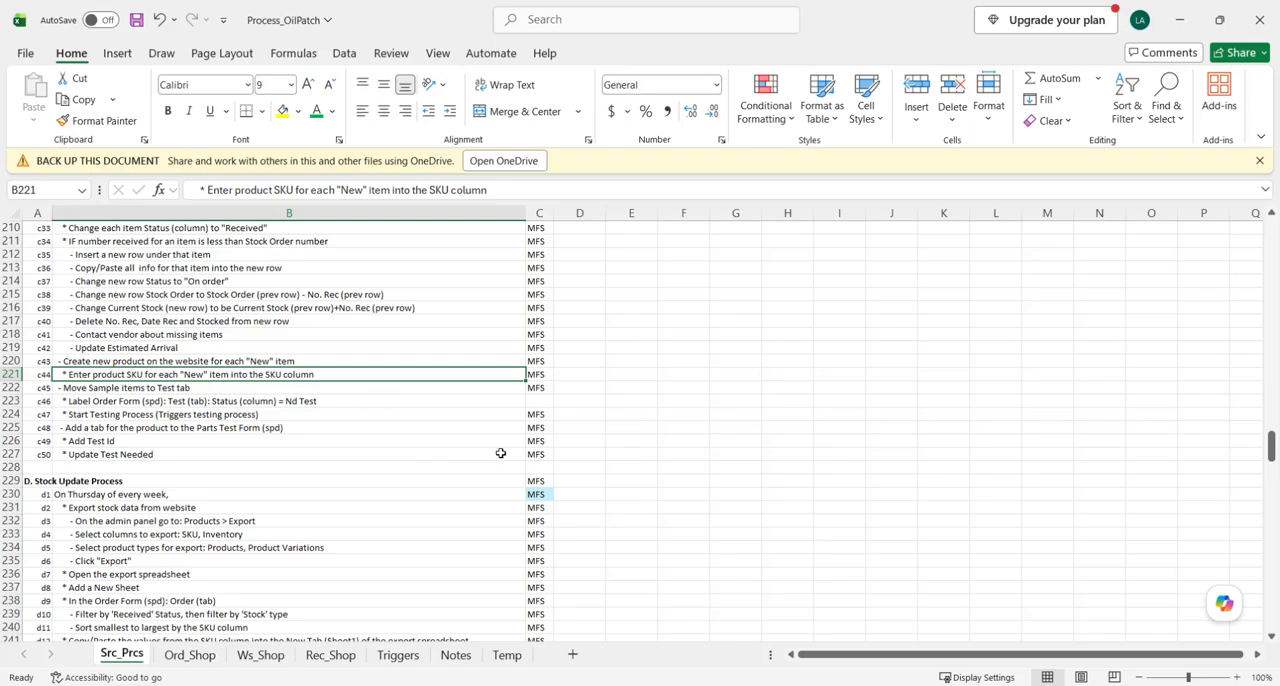
scroll(510, 460, "up", 3)
scroll(518, 466, "down", 1)
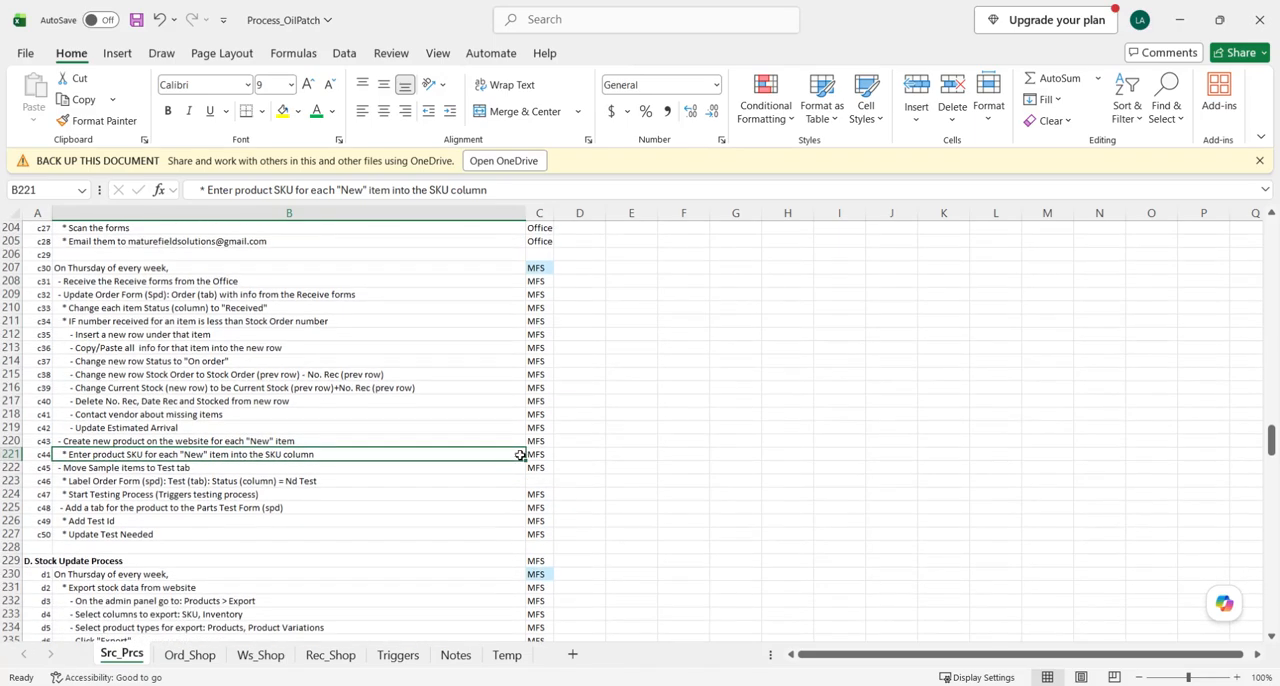